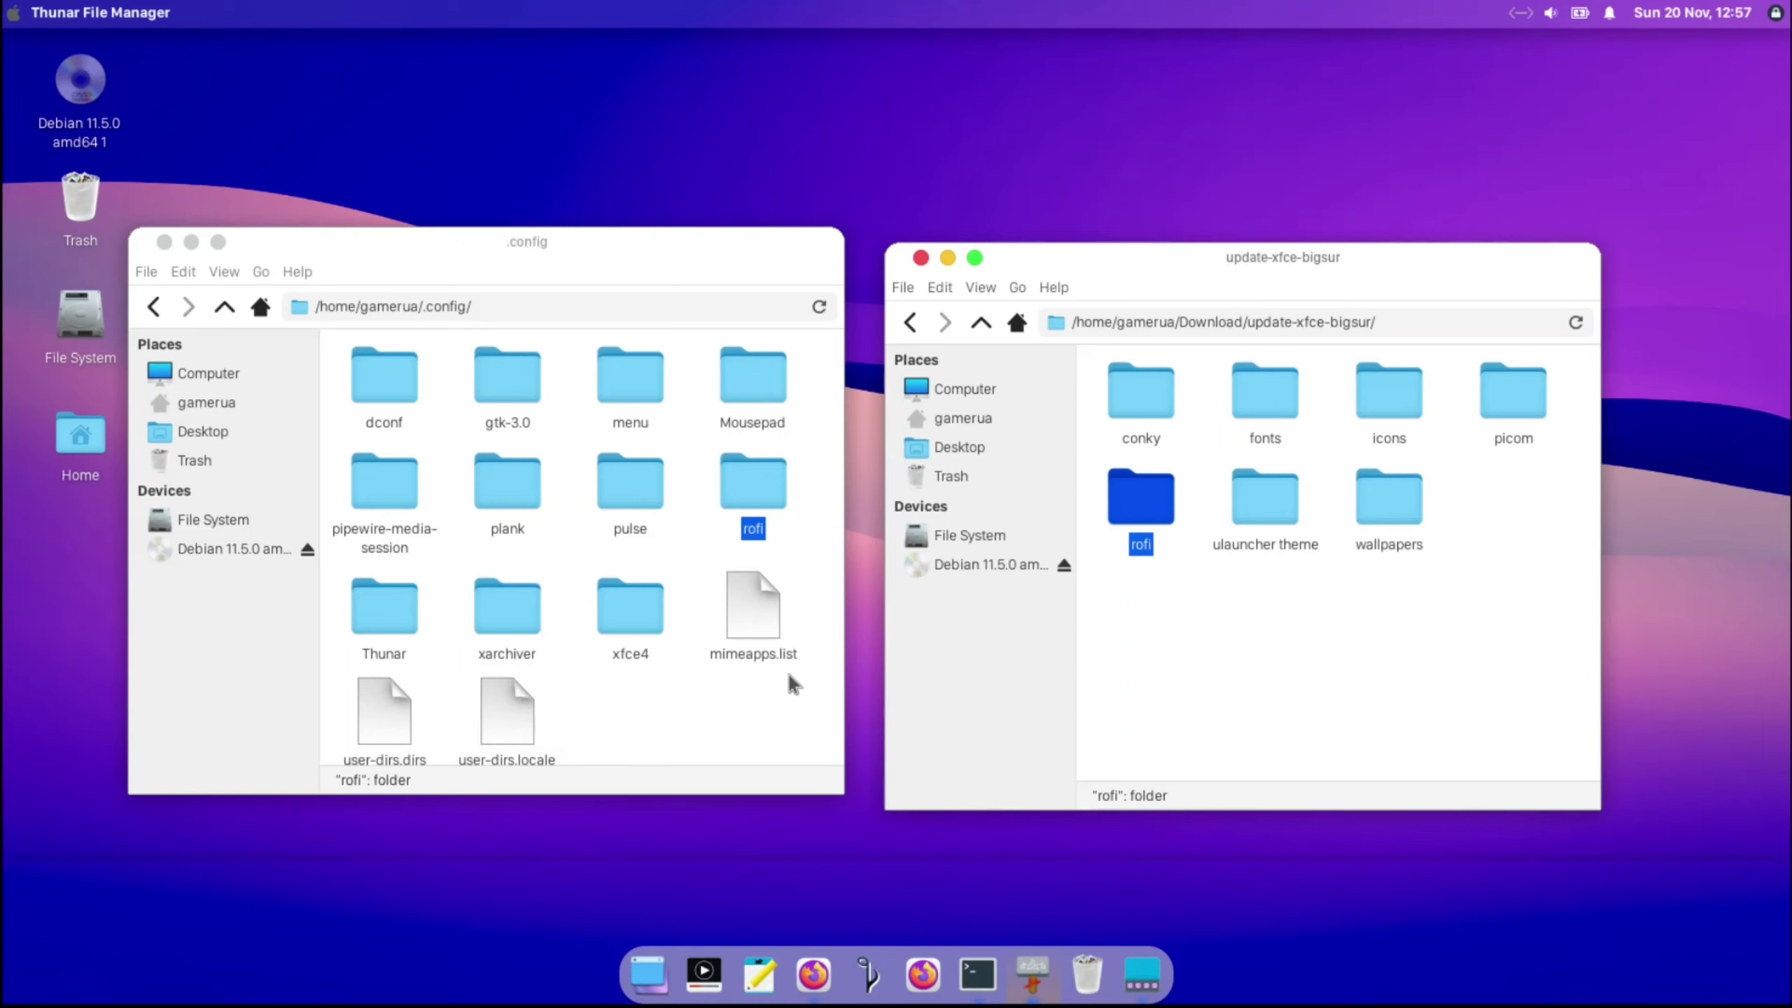
# Step: Go from the Download folder into update-xfce-bigsur/icons and select launchpad.svg
pyautogui.click(988, 320)
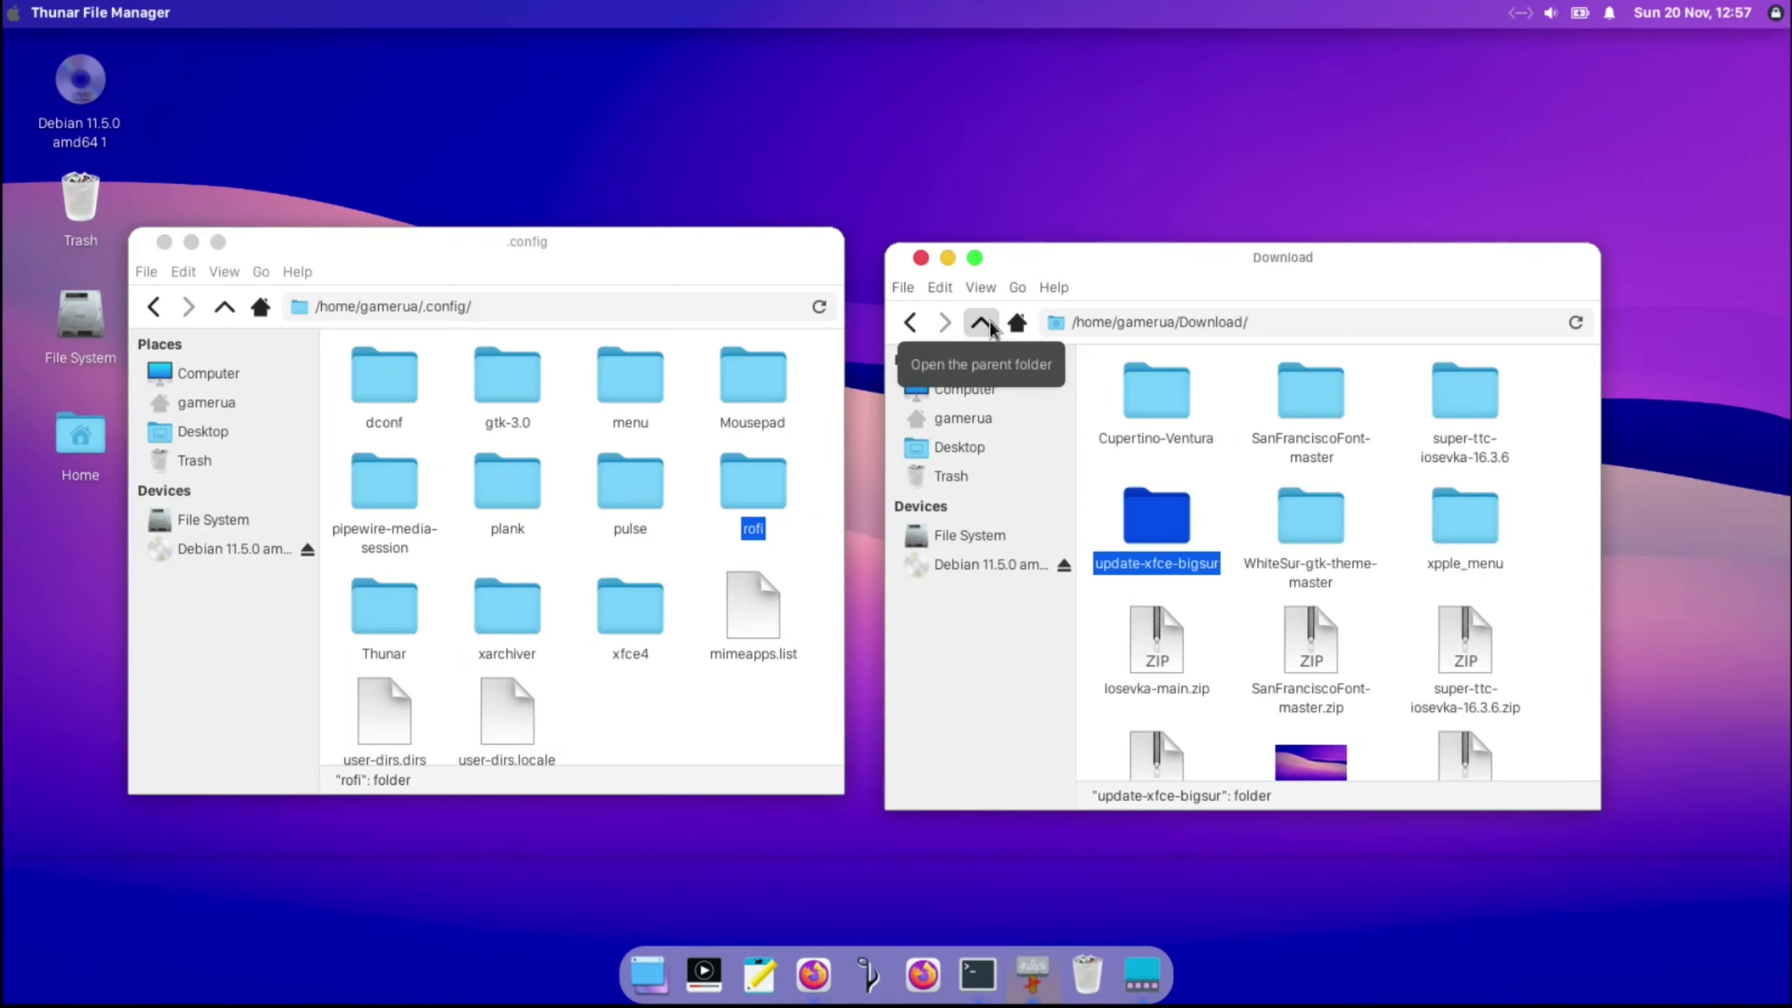
pyautogui.doubleClick(1237, 445)
pyautogui.doubleClick(1389, 392)
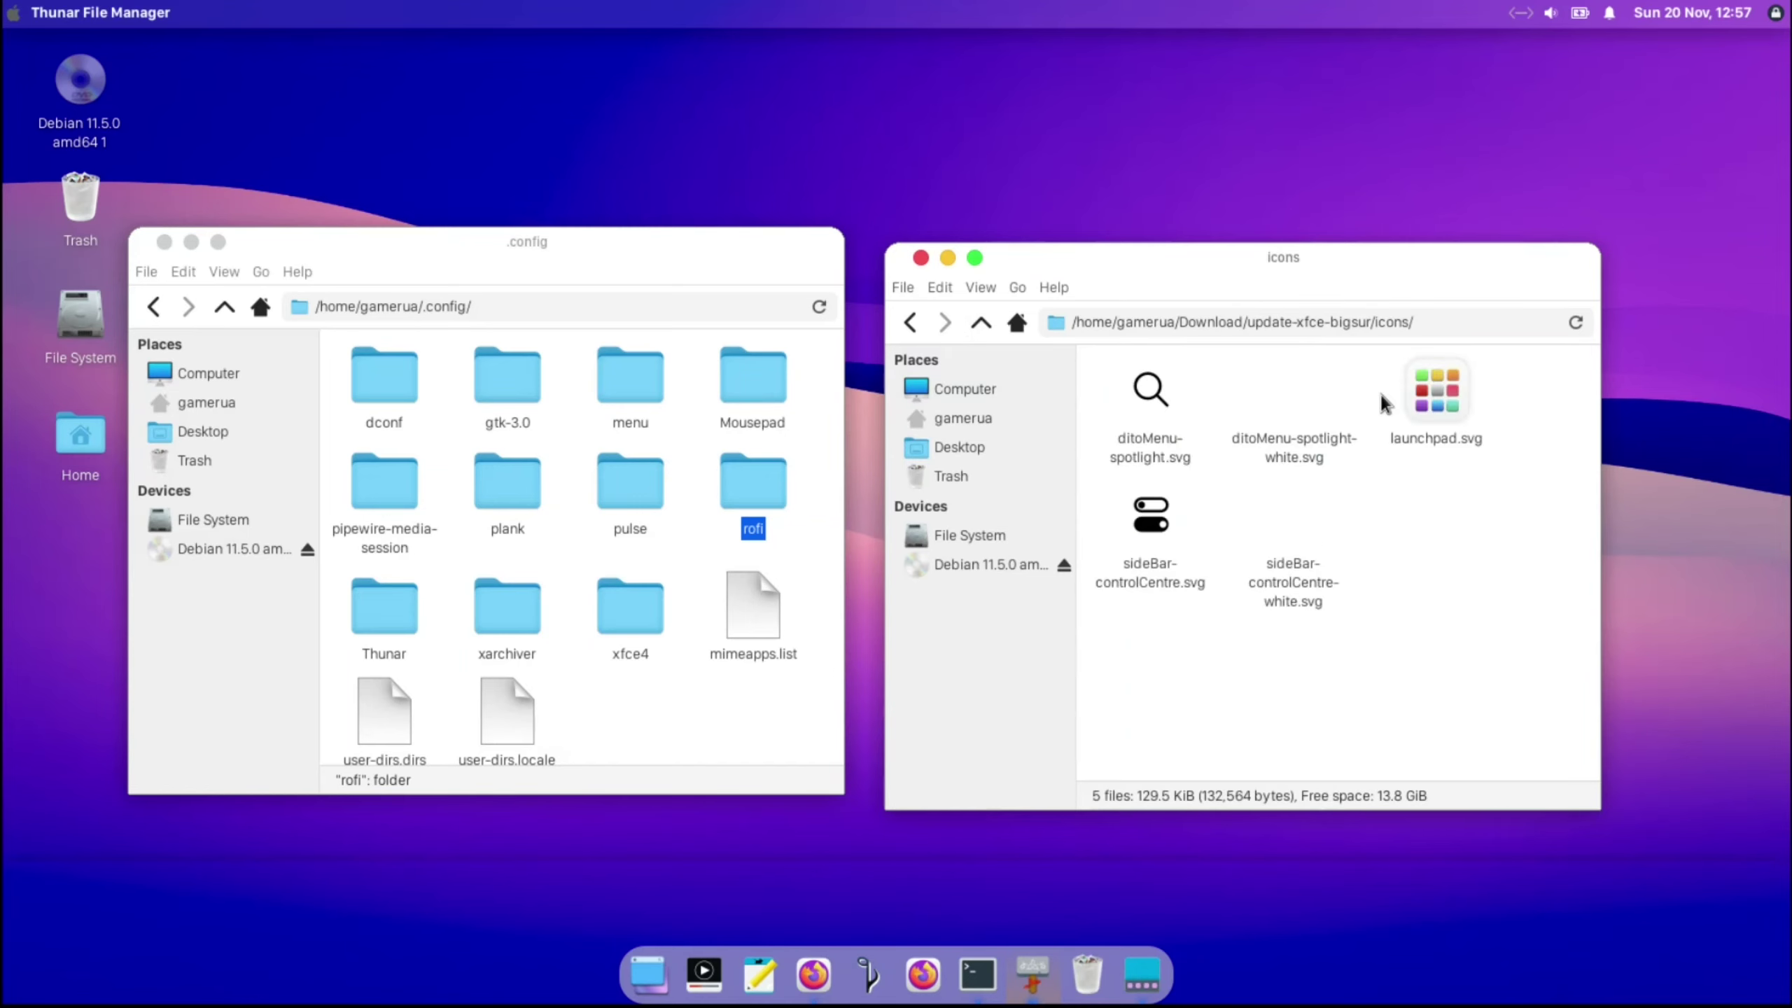
pyautogui.click(1434, 392)
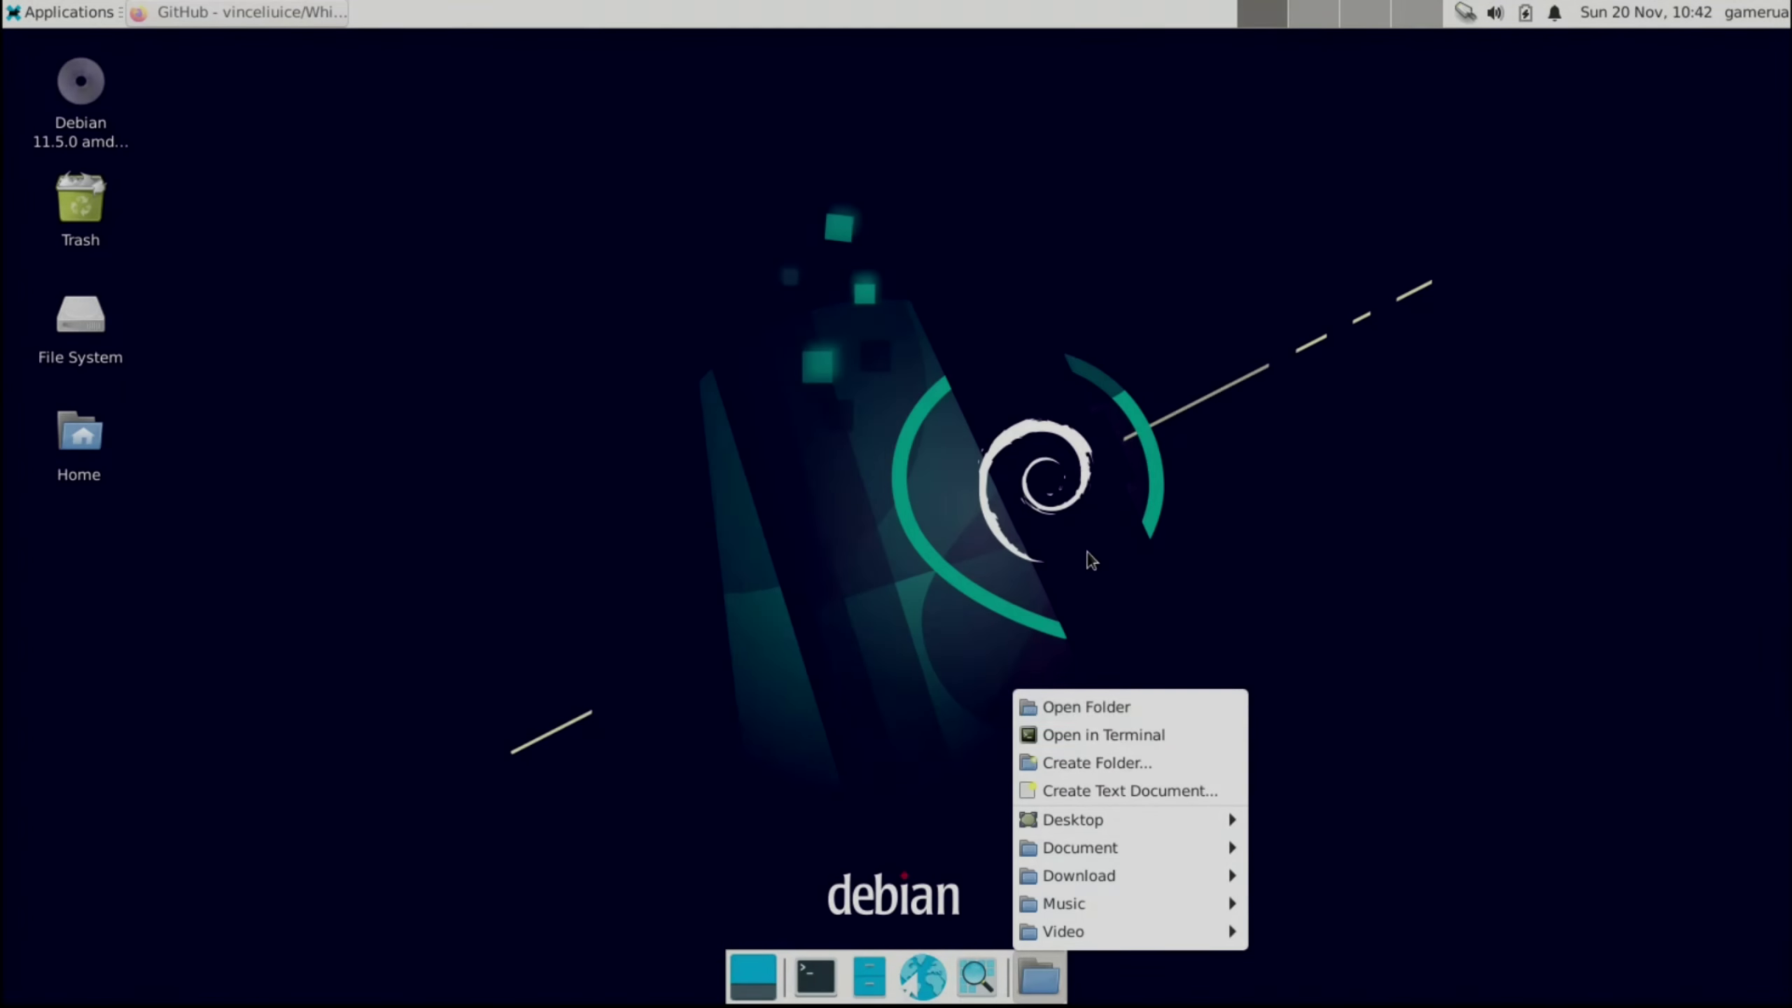
# Step: Open the home folder in a file manager window and move it aside on the desktop
pyautogui.click(1115, 709)
pyautogui.moveTo(1087, 153); pyautogui.dragTo(1616, 224)
# Step: Switch to Firefox and download the WhiteSur-gtk-theme repository from GitHub as a ZIP
pyautogui.click(276, 12)
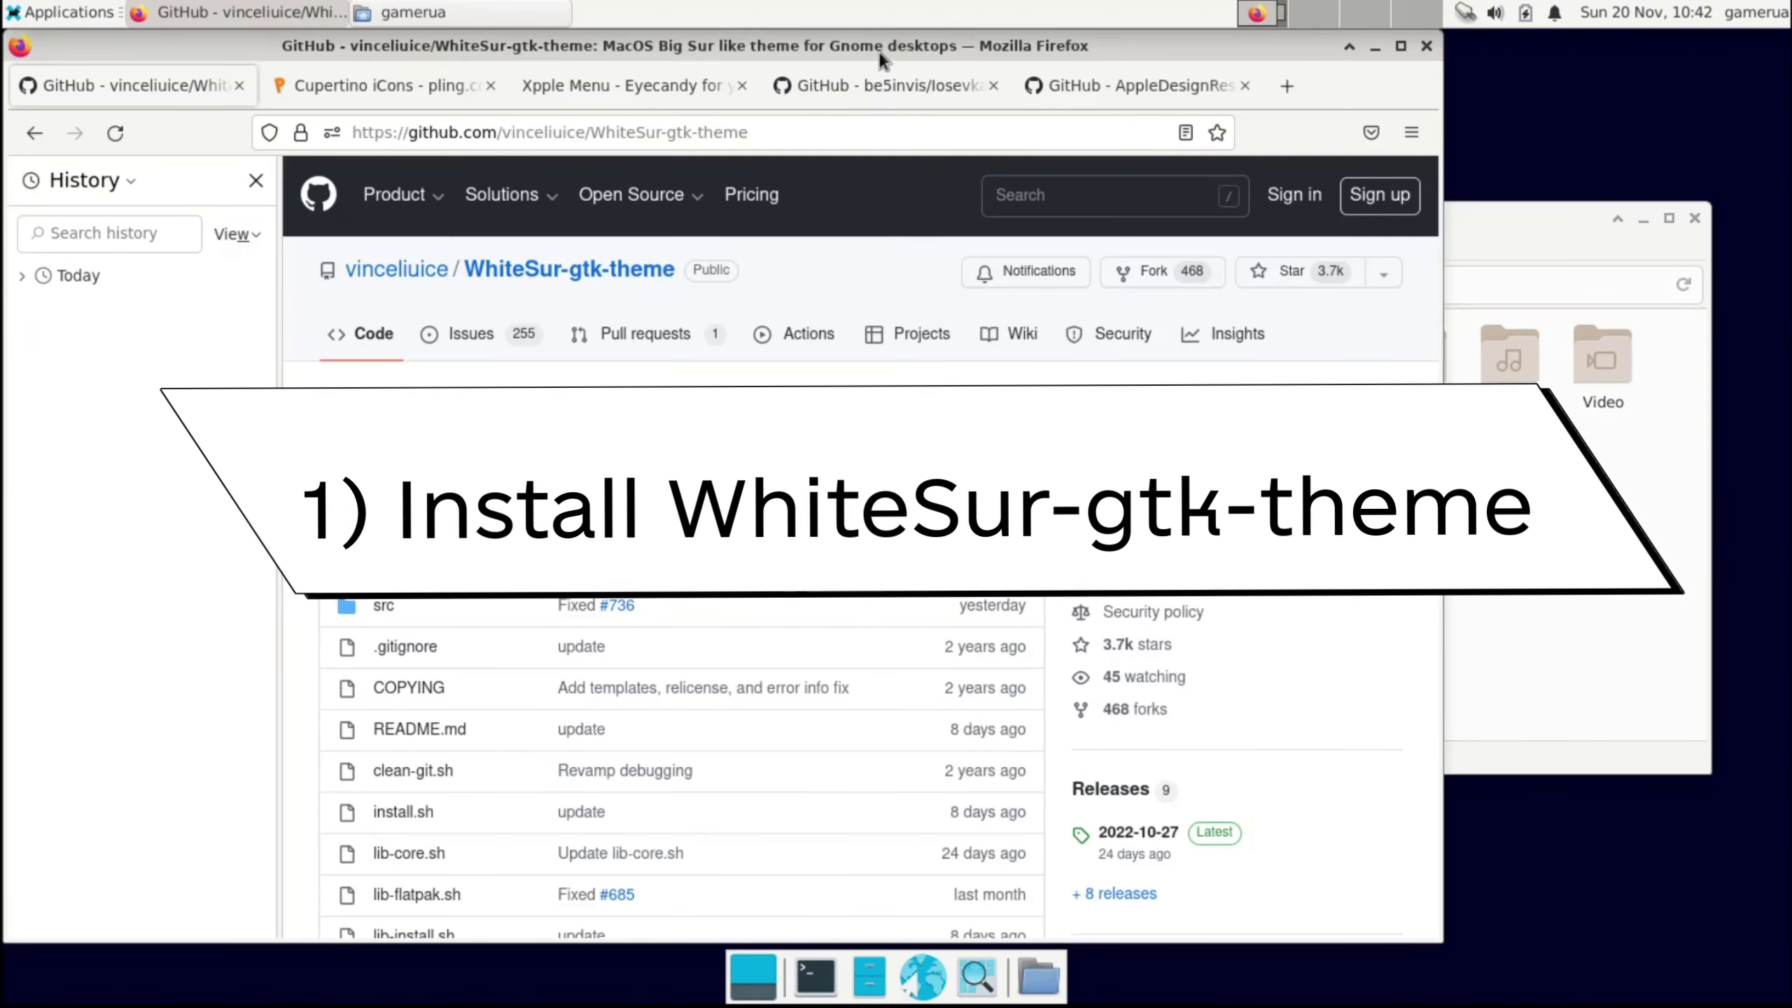
pyautogui.moveTo(1436, 325); pyautogui.dragTo(1423, 159)
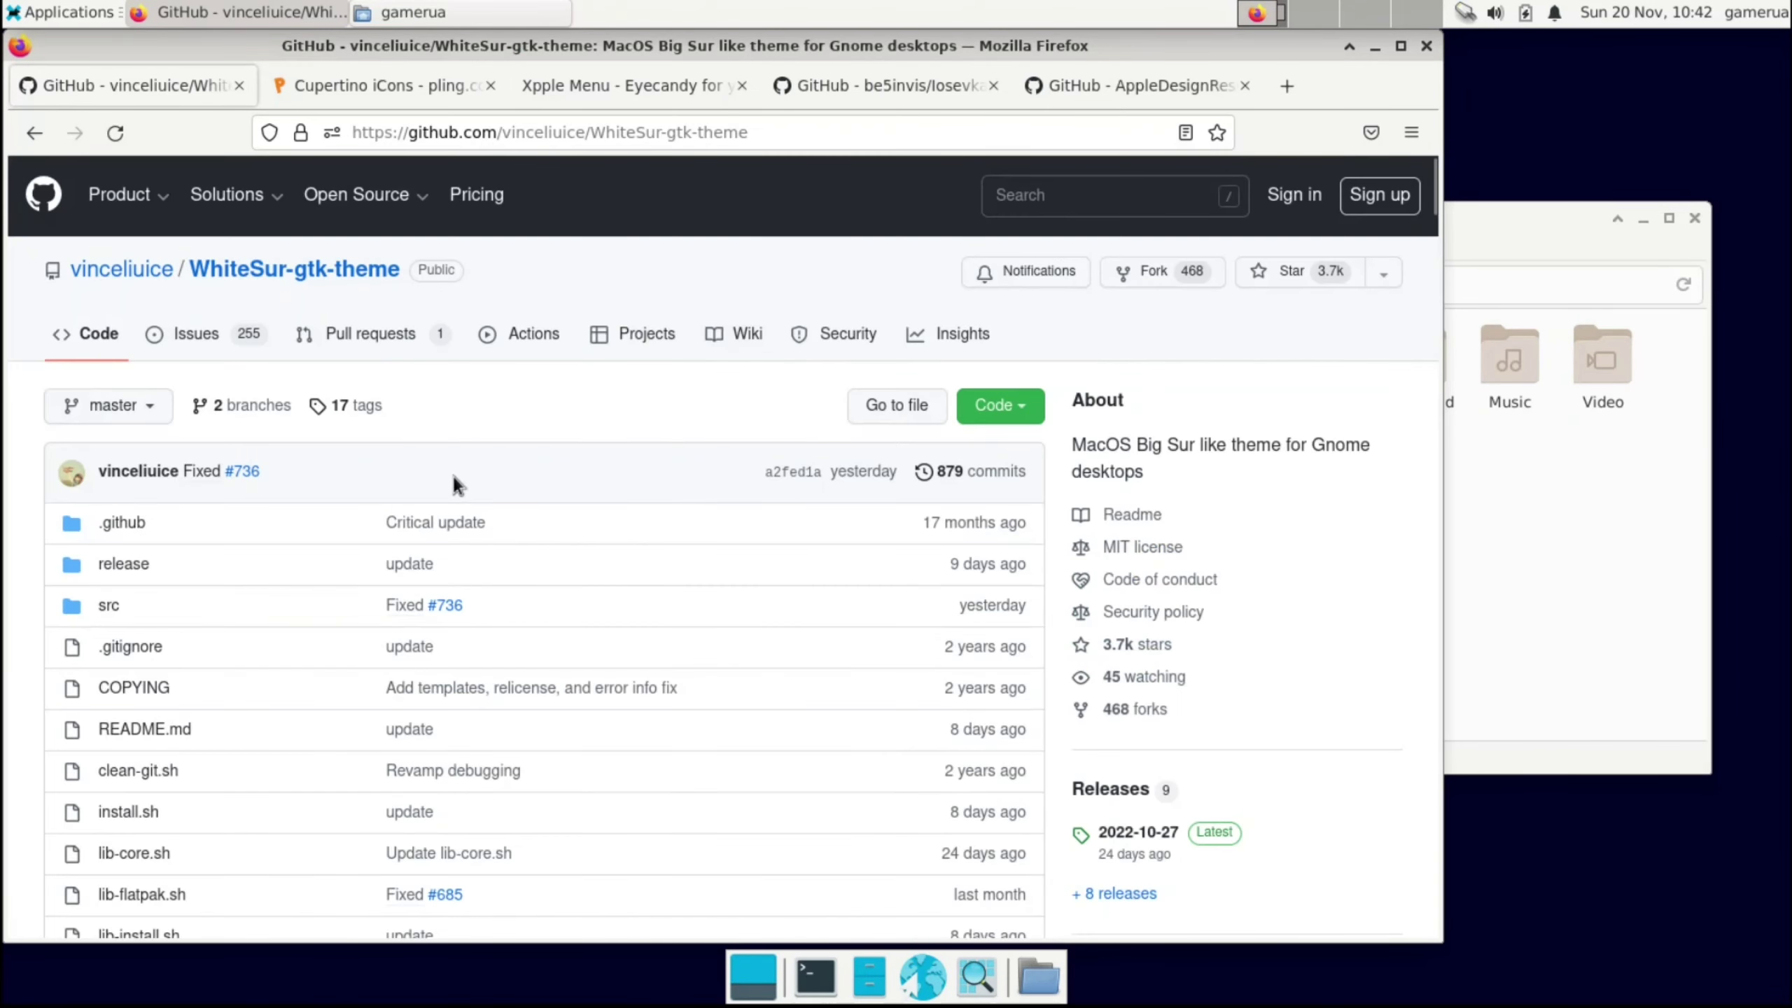
pyautogui.click(1000, 405)
pyautogui.click(730, 654)
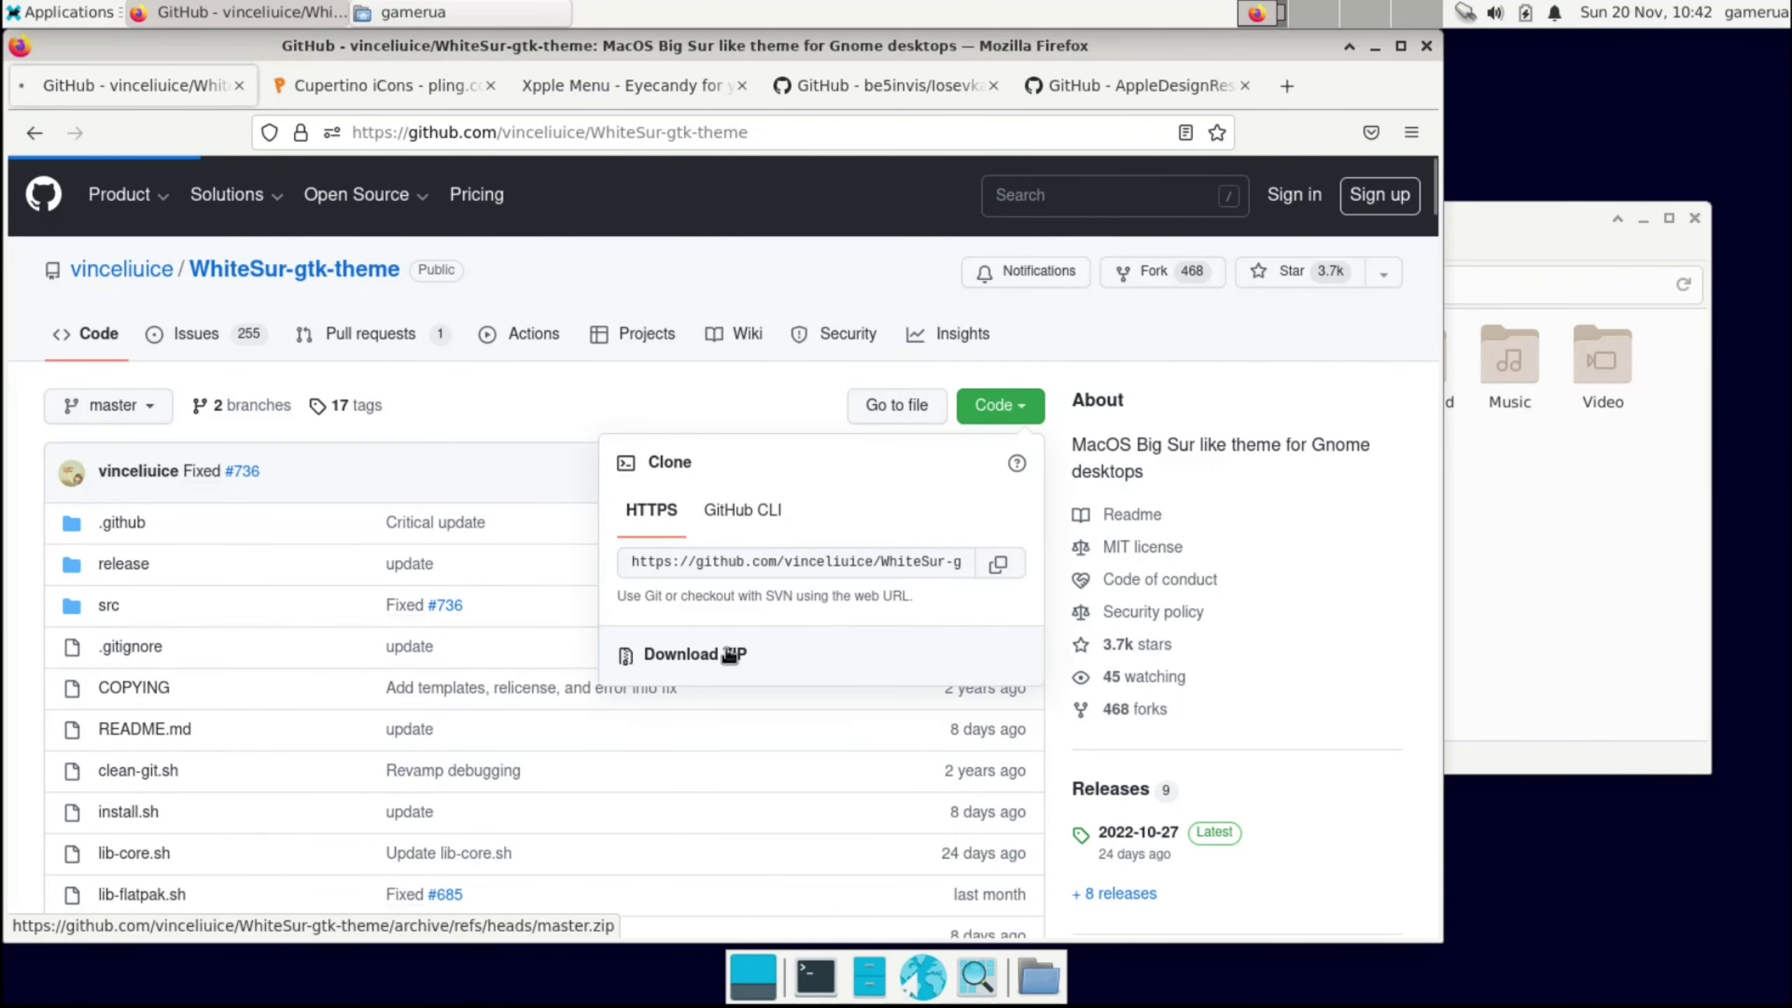
# Step: Extract WhiteSur-gtk-theme-master.zip in the Download folder and open the extracted folder
pyautogui.click(1505, 488)
pyautogui.click(1526, 468)
pyautogui.doubleClick(1418, 371)
pyautogui.rightClick(1266, 358)
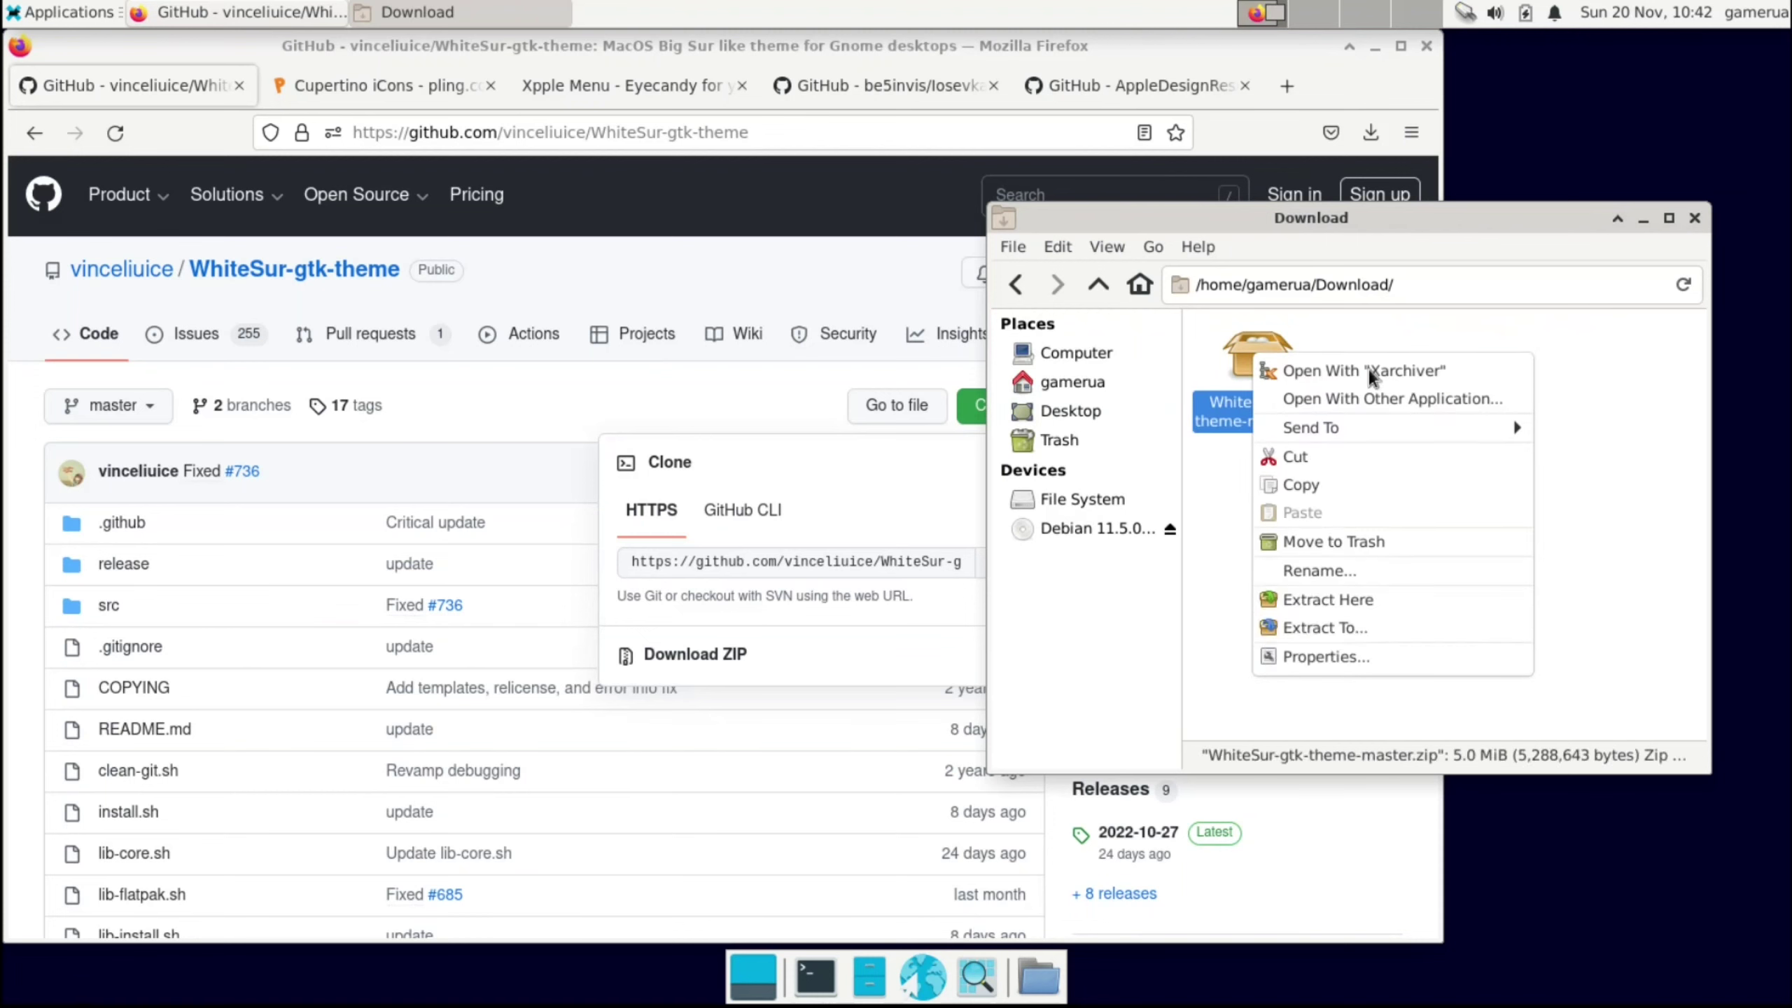
pyautogui.click(1369, 599)
pyautogui.doubleClick(1257, 356)
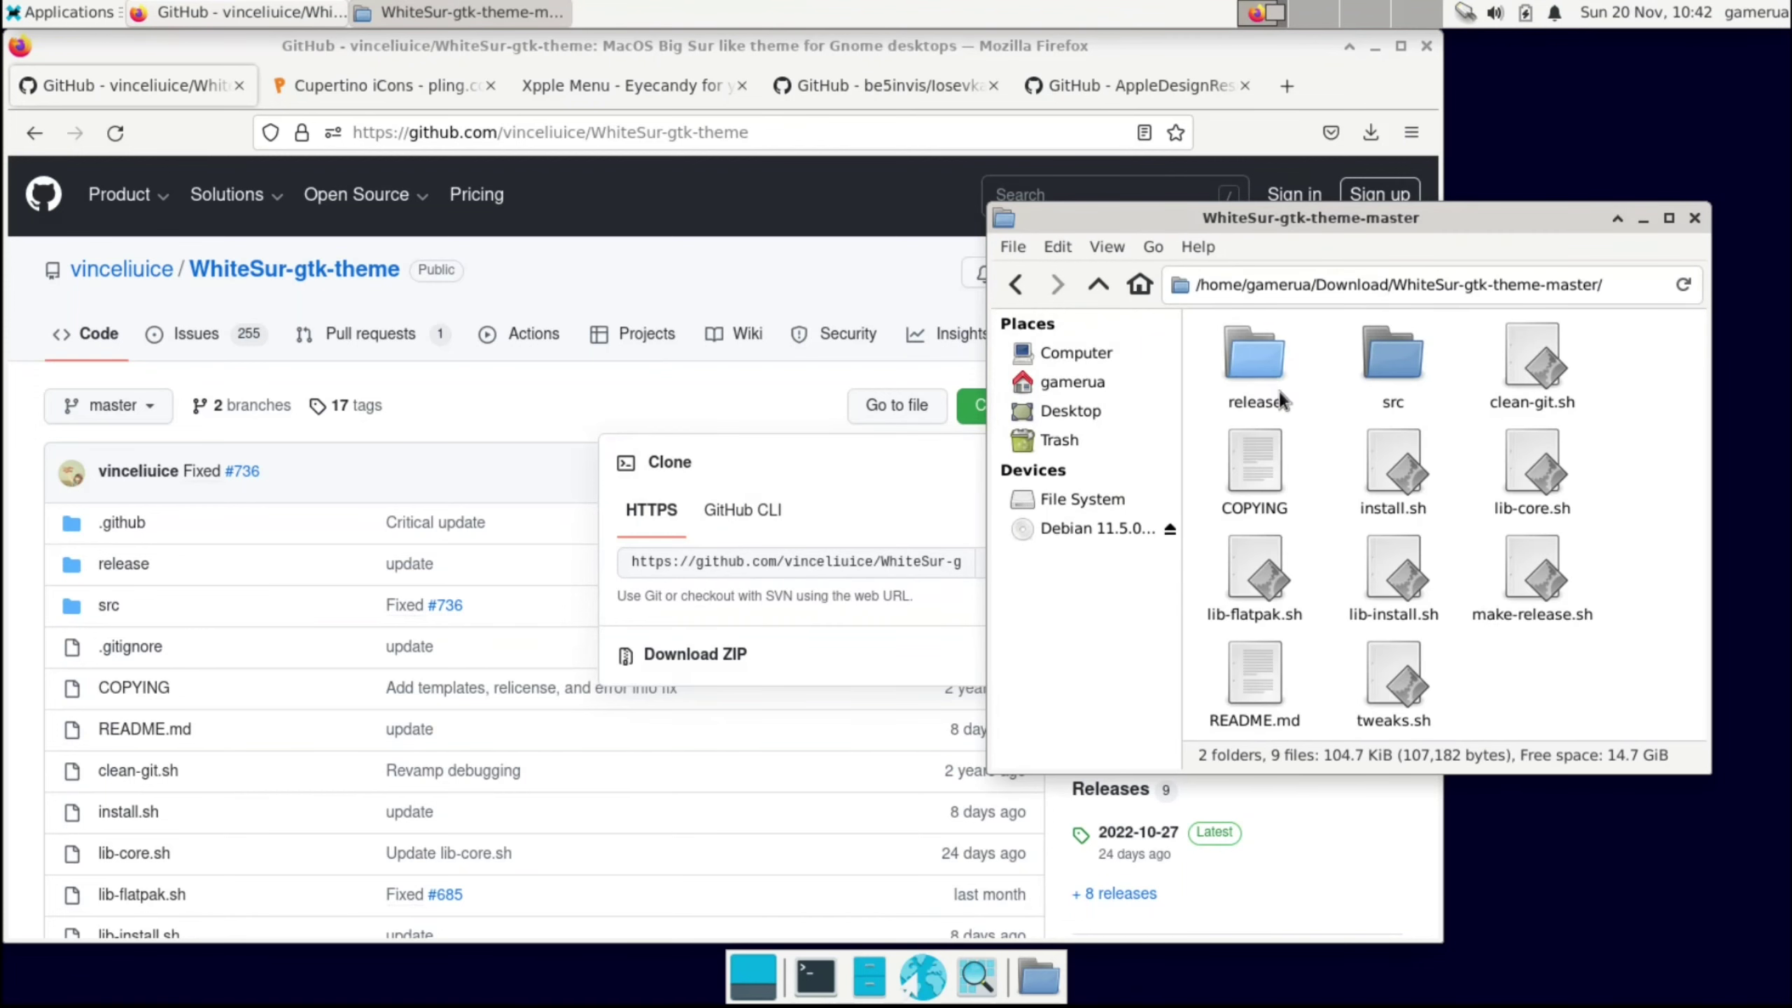
# Step: Delete WhiteSur-gtk-theme-master.zip from the Download folder and reopen the WhiteSur-gtk-theme-master folder
pyautogui.click(1099, 284)
pyautogui.press('Delete')
pyautogui.press('Return')
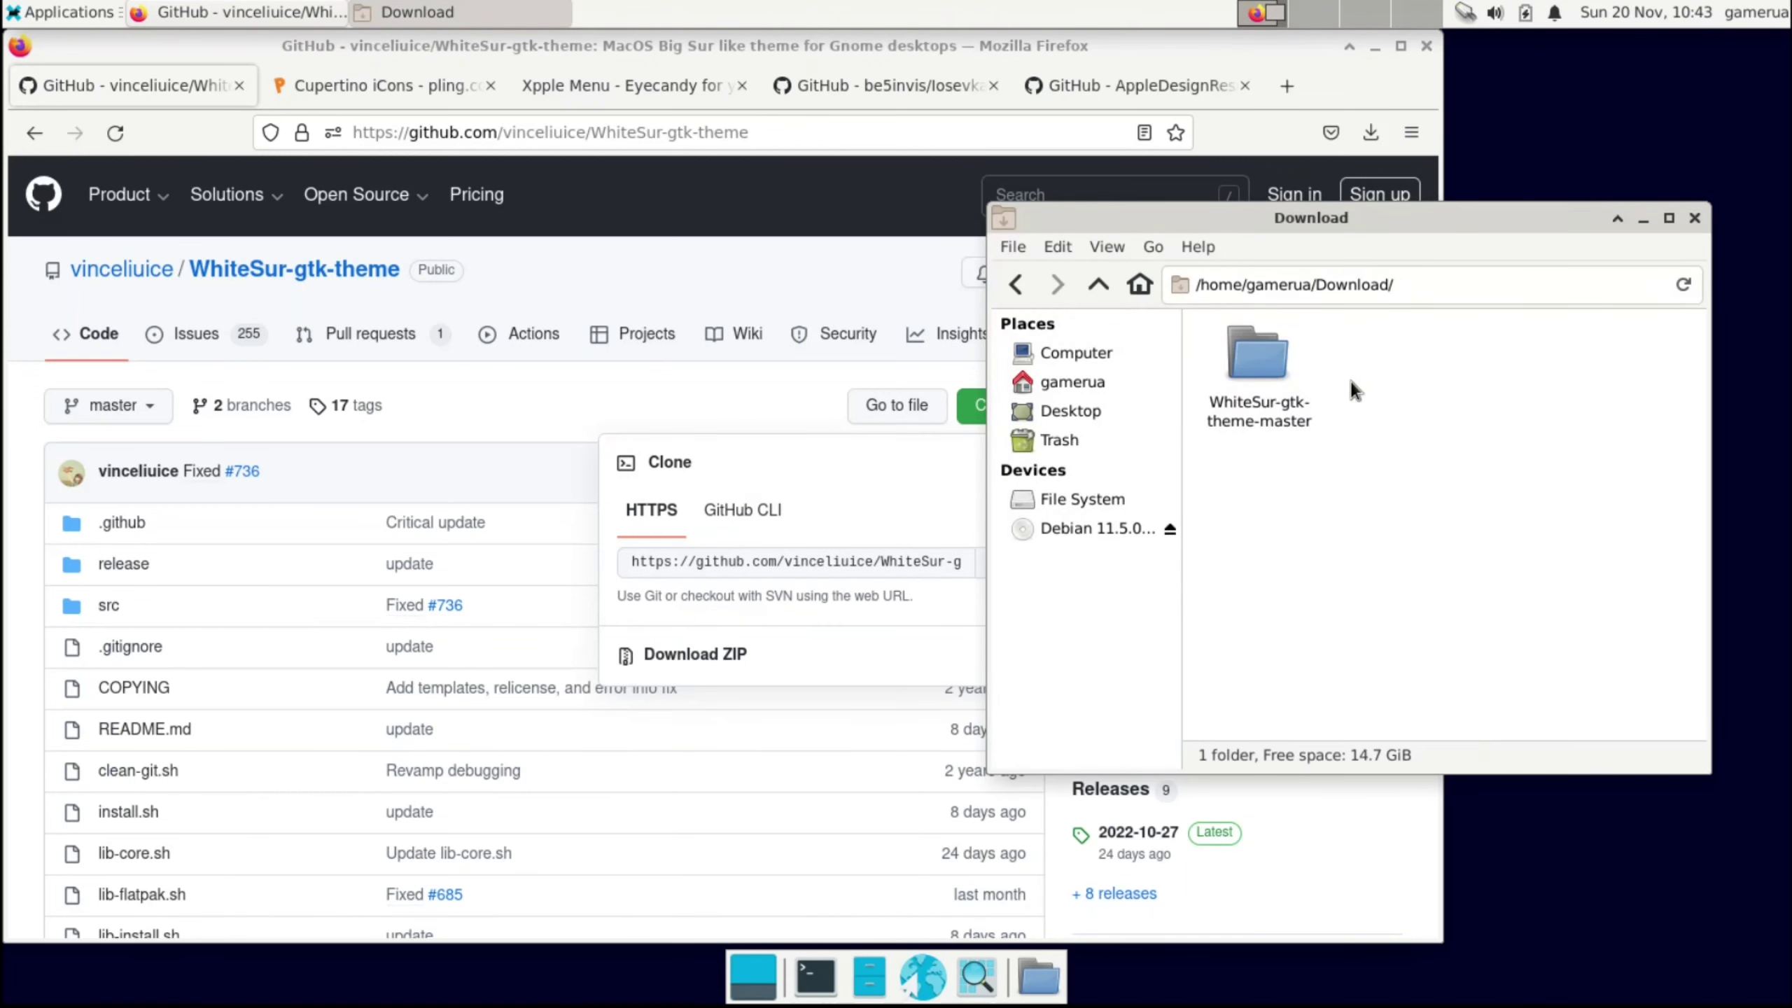
pyautogui.doubleClick(1252, 363)
# Step: Expand the required dependencies in the theme's GitHub README and review the packages listed
pyautogui.click(554, 396)
pyautogui.scroll(-20, 177, 551)
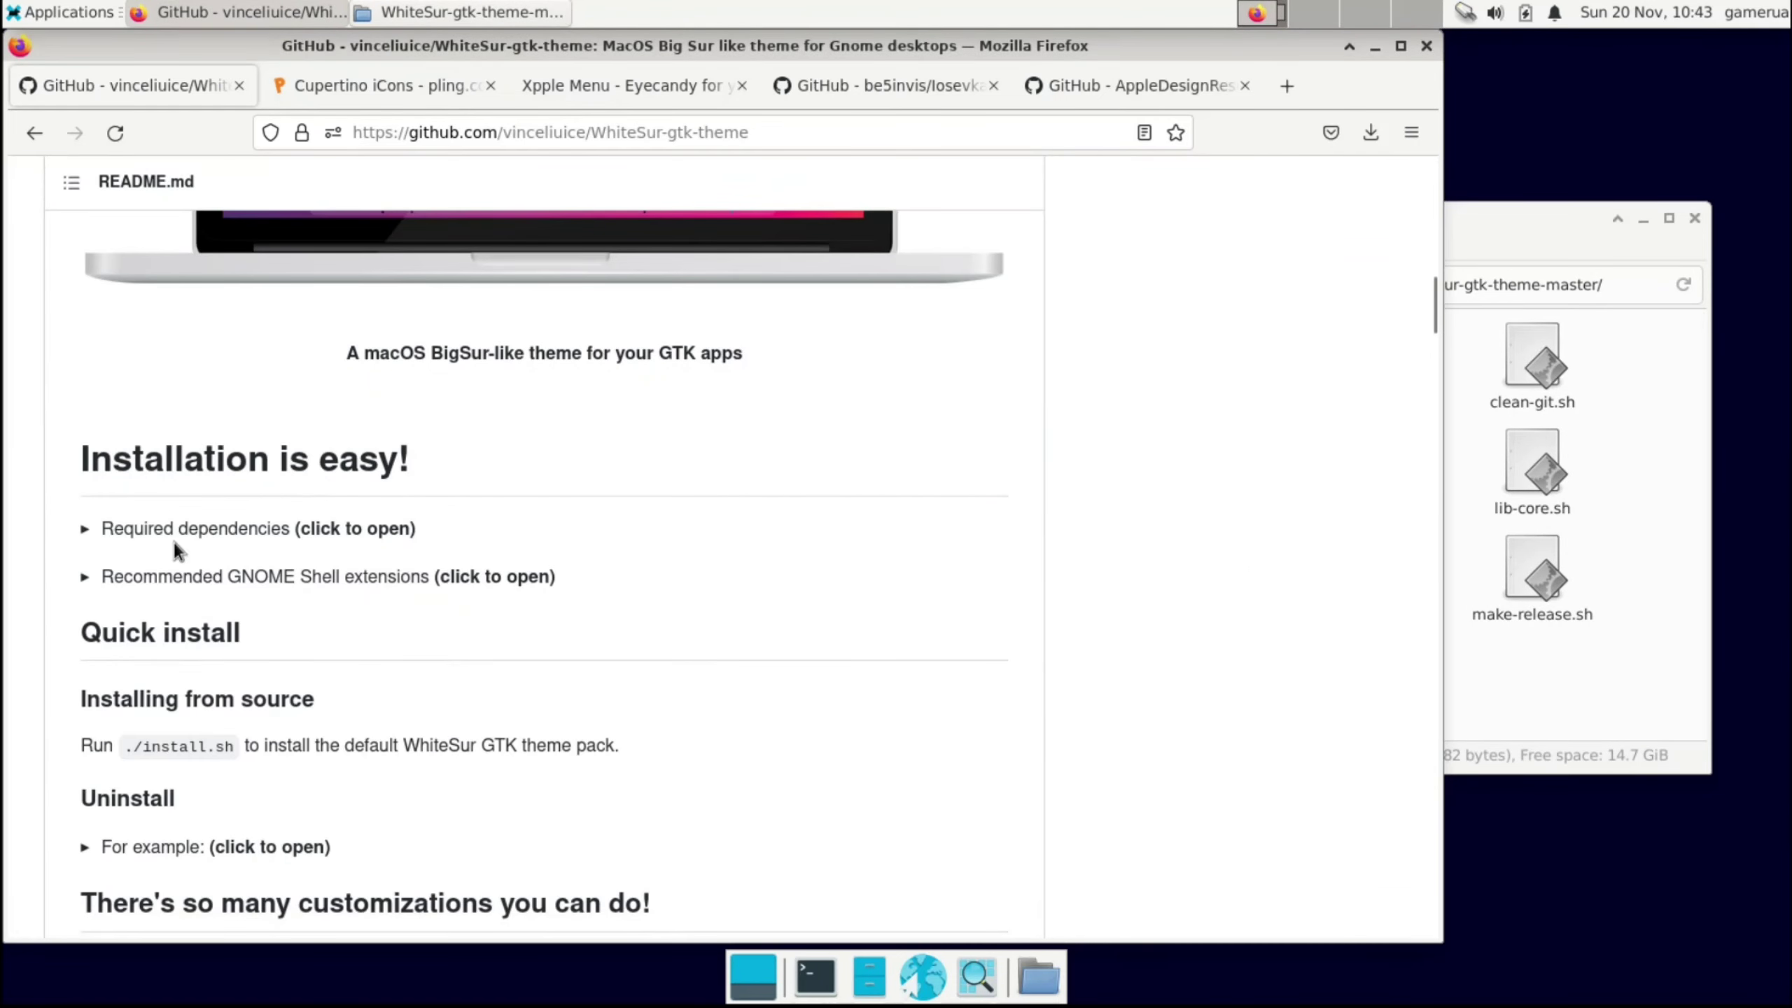
pyautogui.click(184, 540)
pyautogui.scroll(-3, 183, 540)
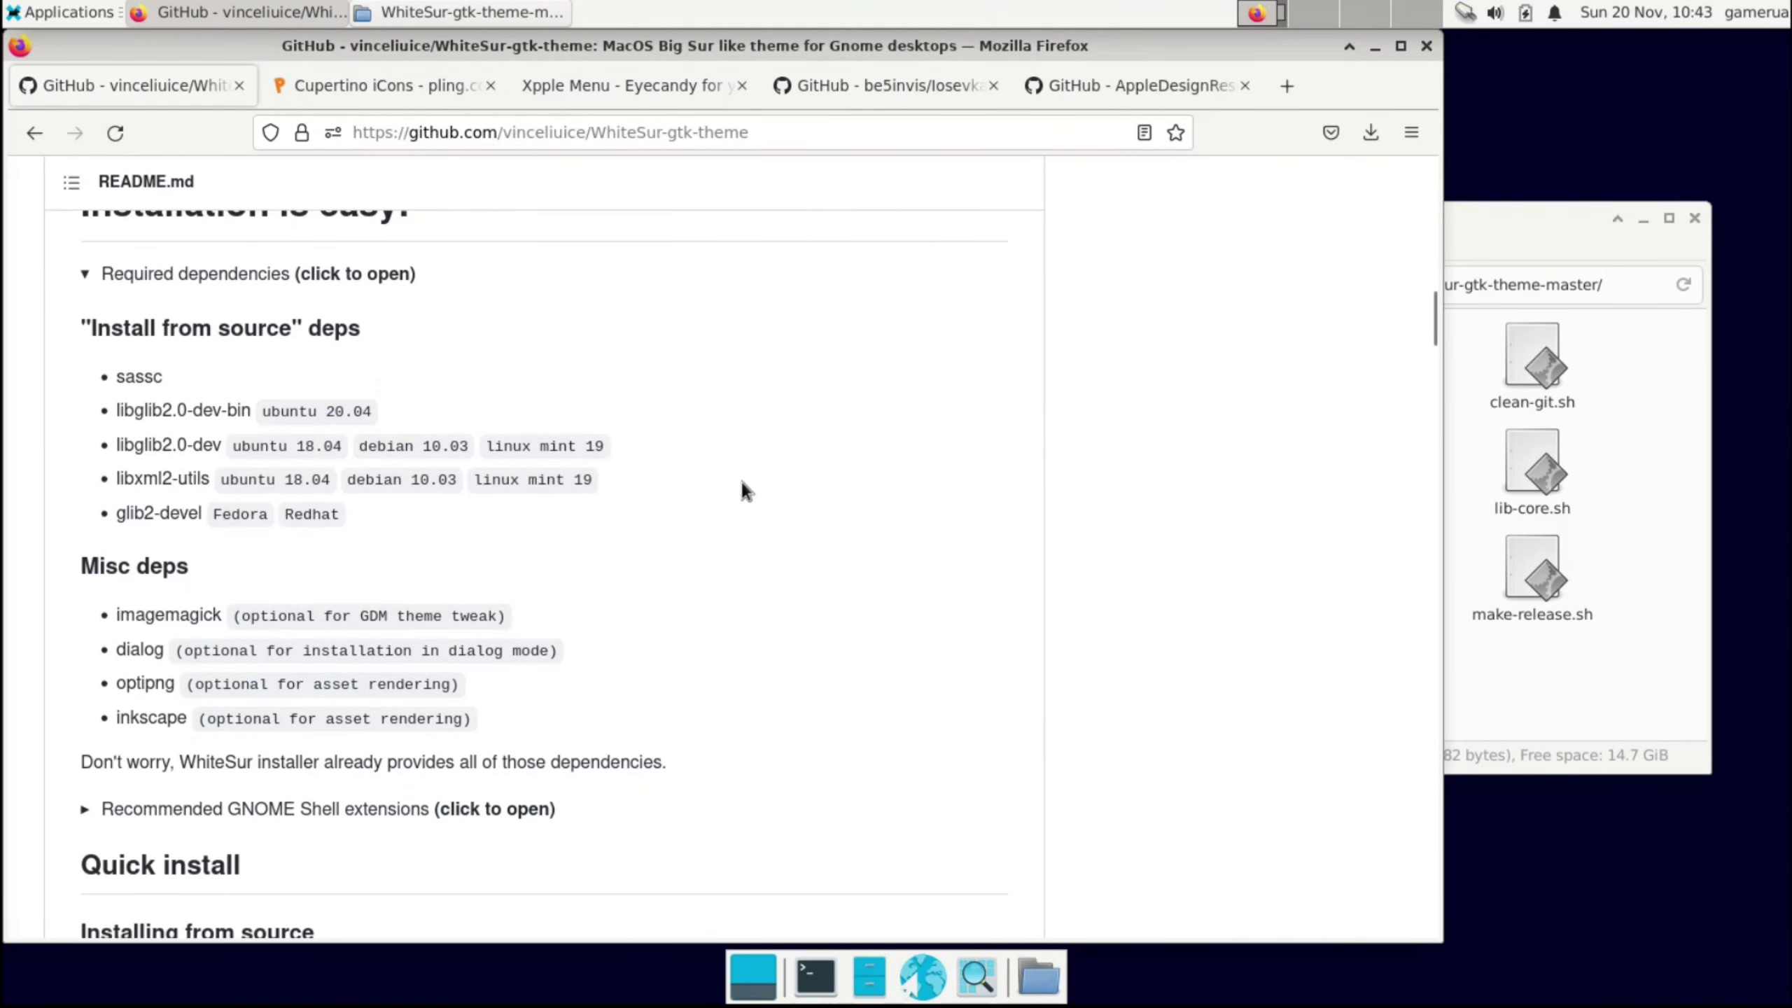
# Step: In a terminal, install sassc, gtk2-engines-murrine, plank, libglib2.0-dev, libglib2.0-bin and rofi with sudo apt, entering the account password
pyautogui.click(815, 976)
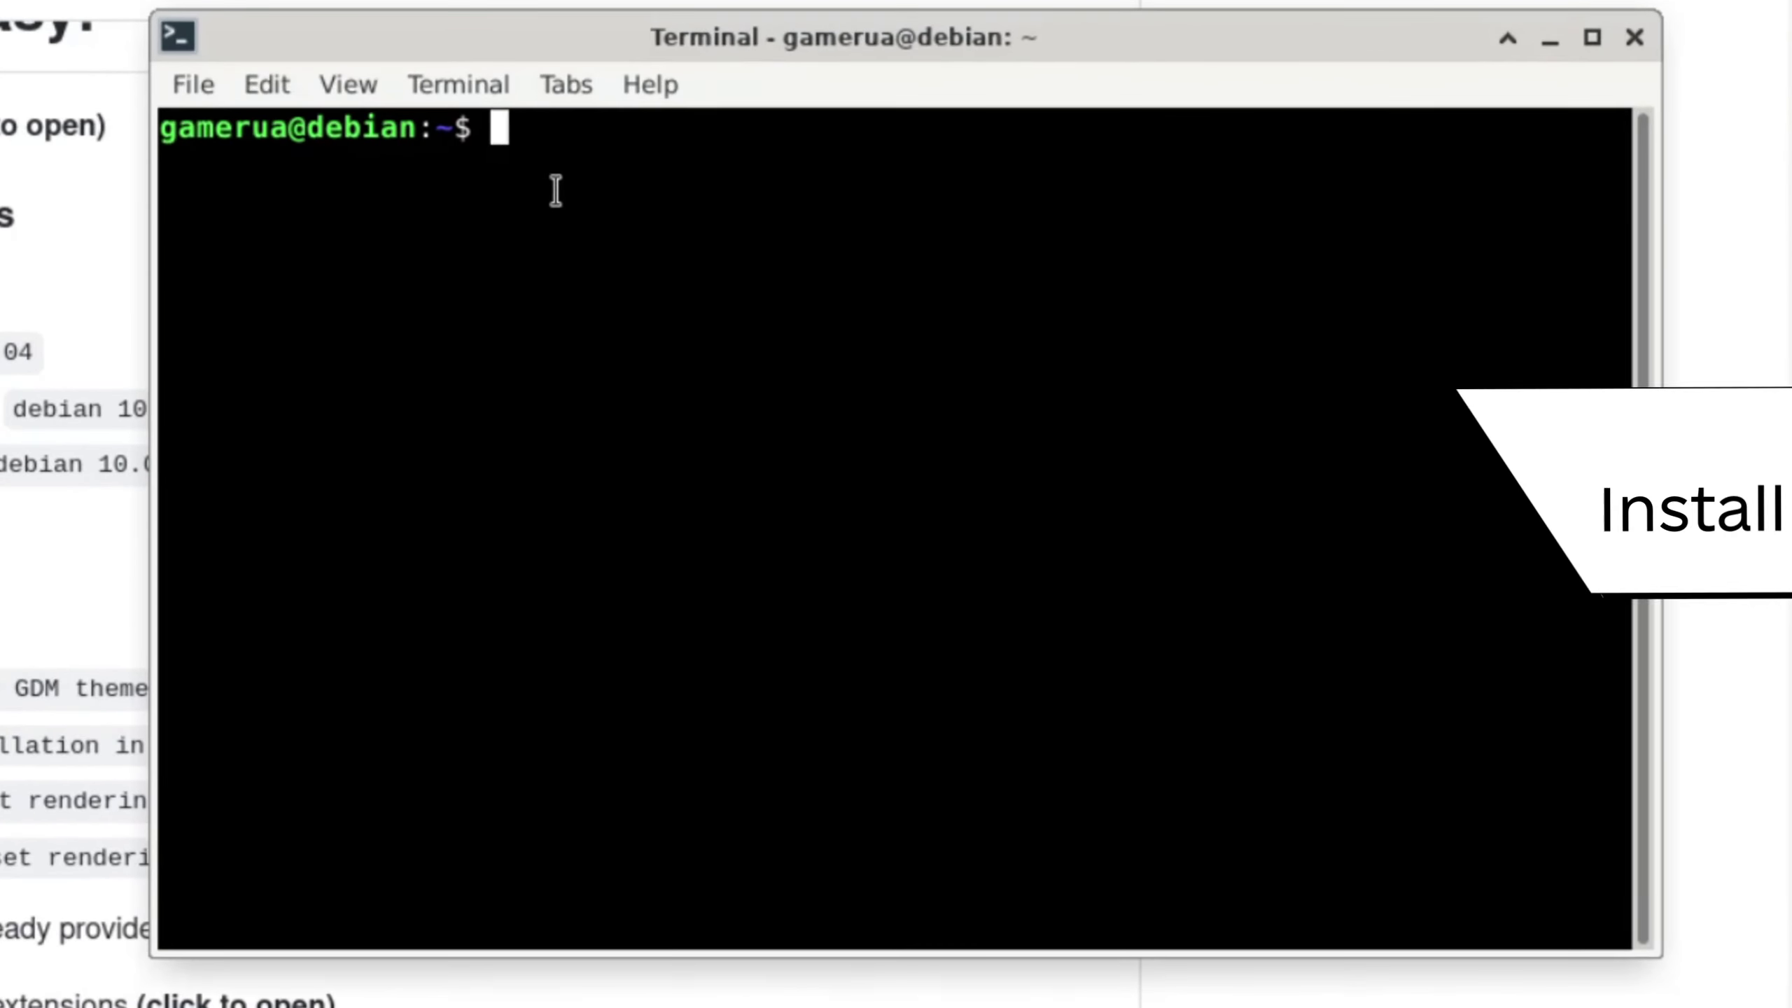
pyautogui.write('sudo apt install sass')
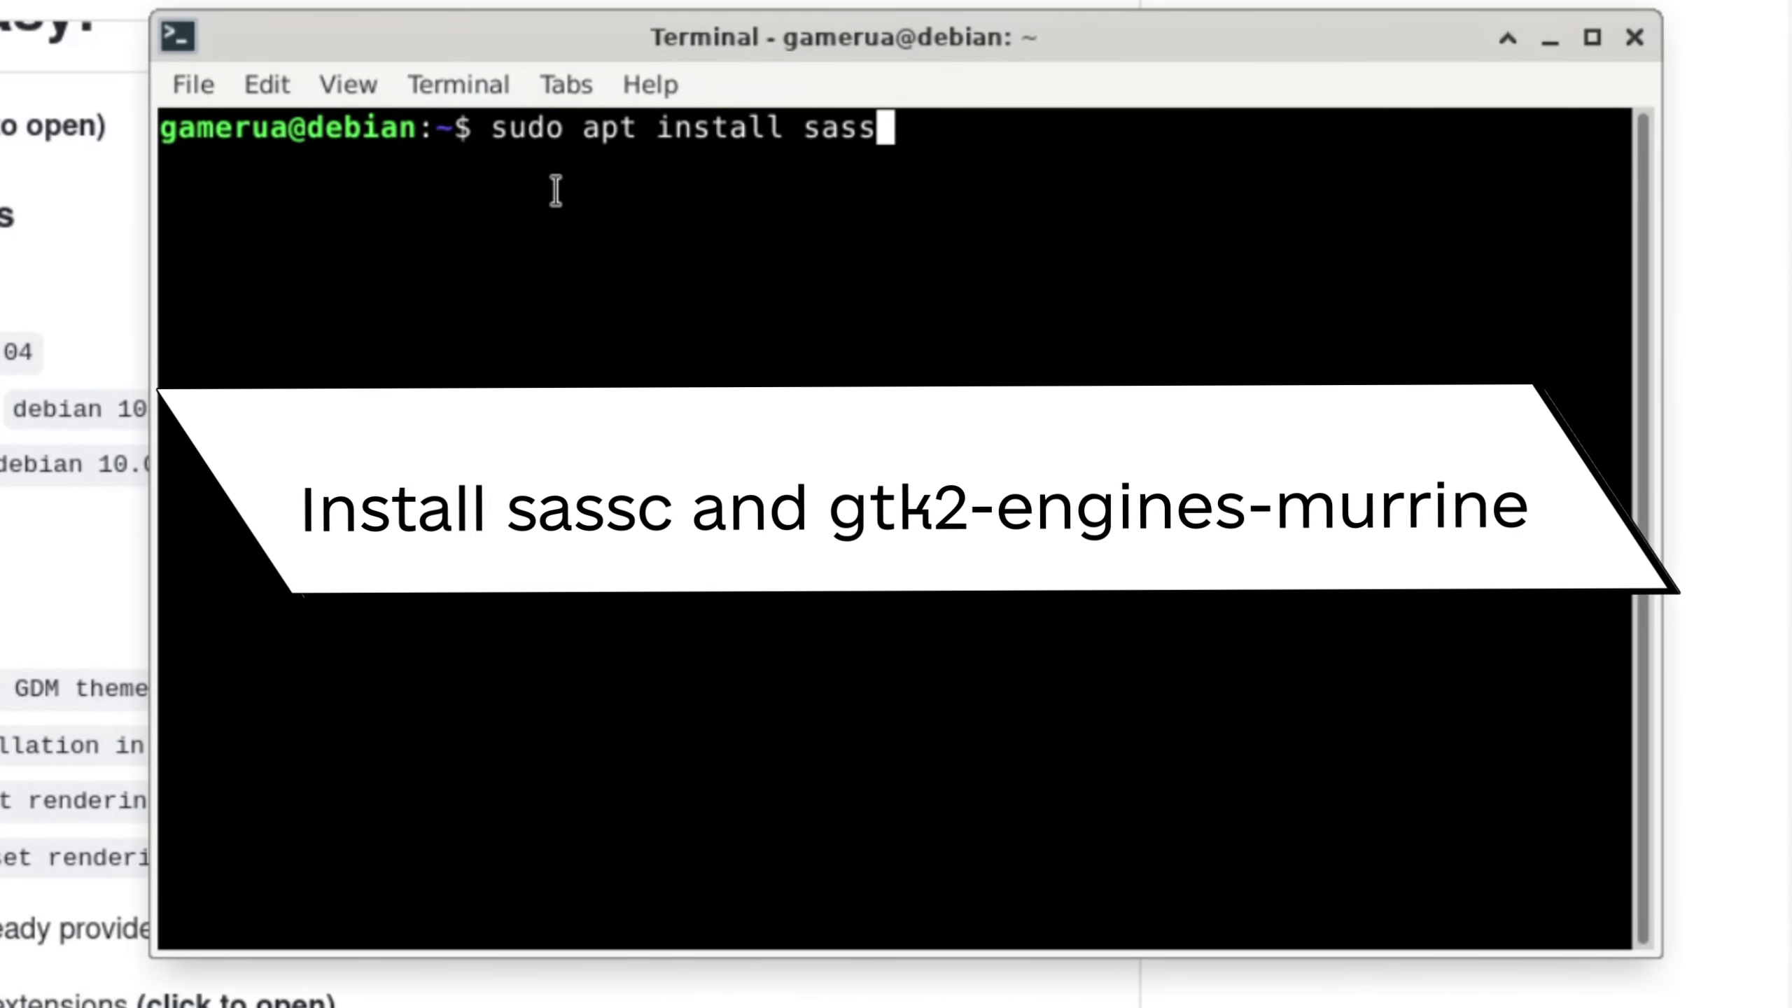
pyautogui.write('c gtk2-')
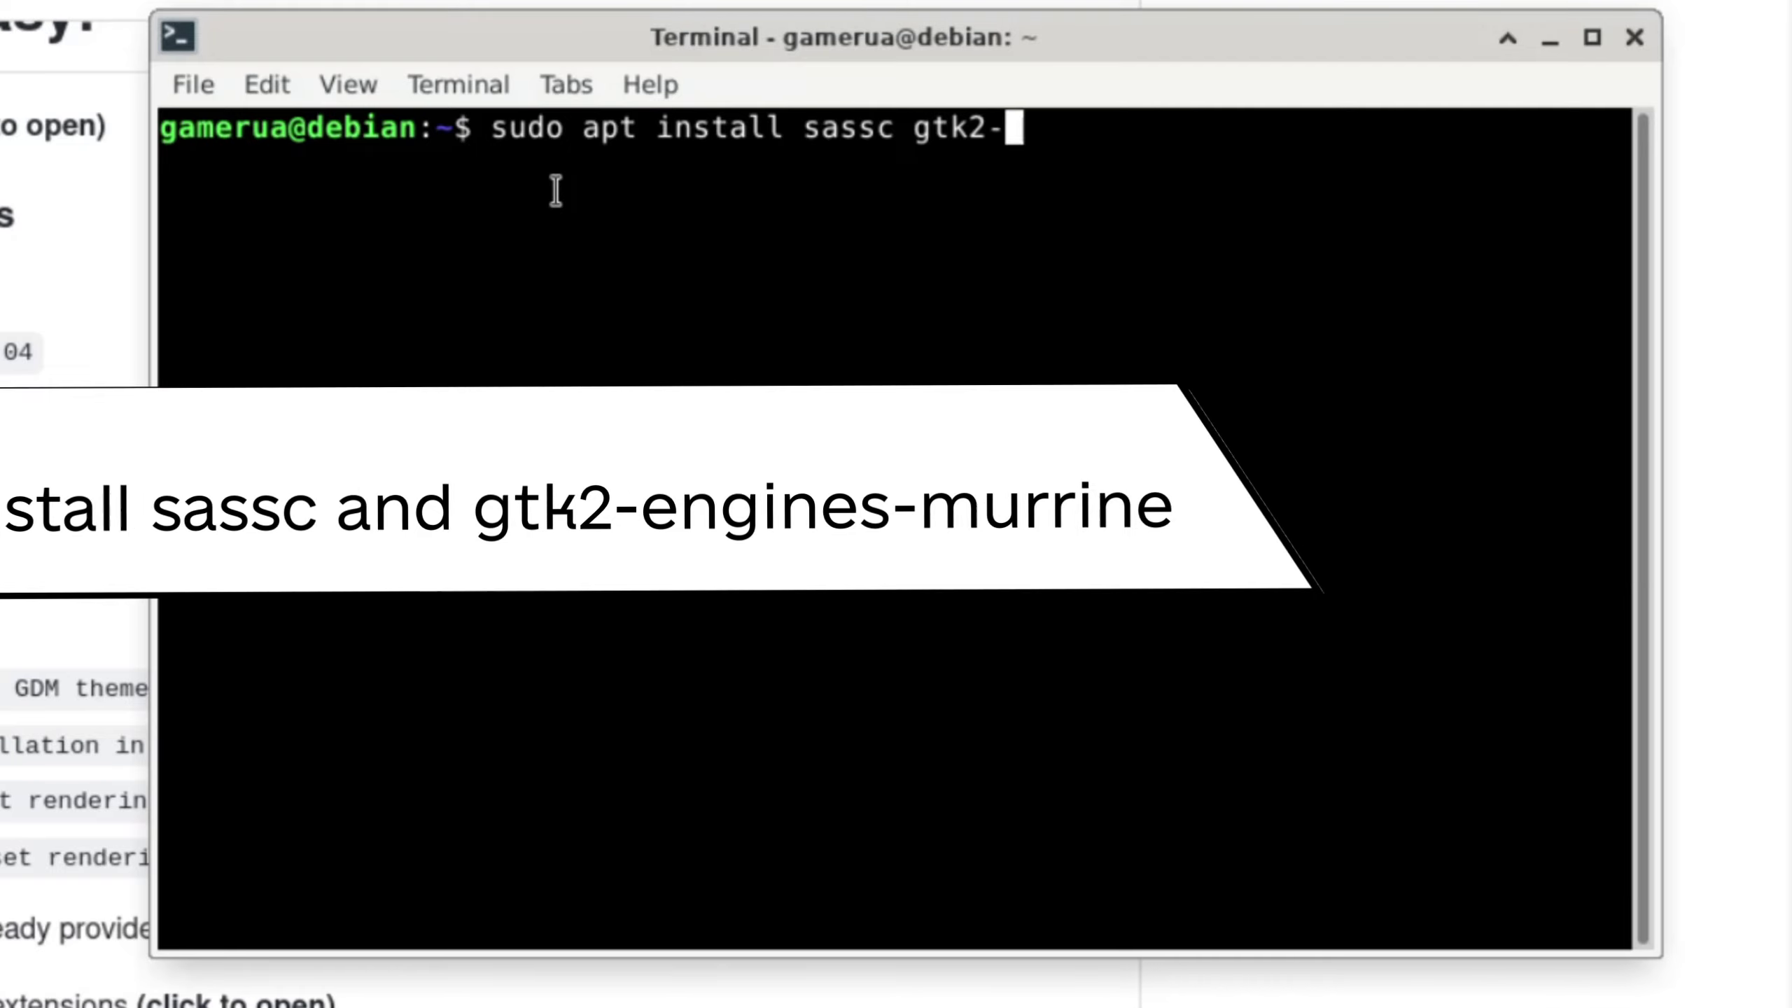
pyautogui.write('engines-murrine ')
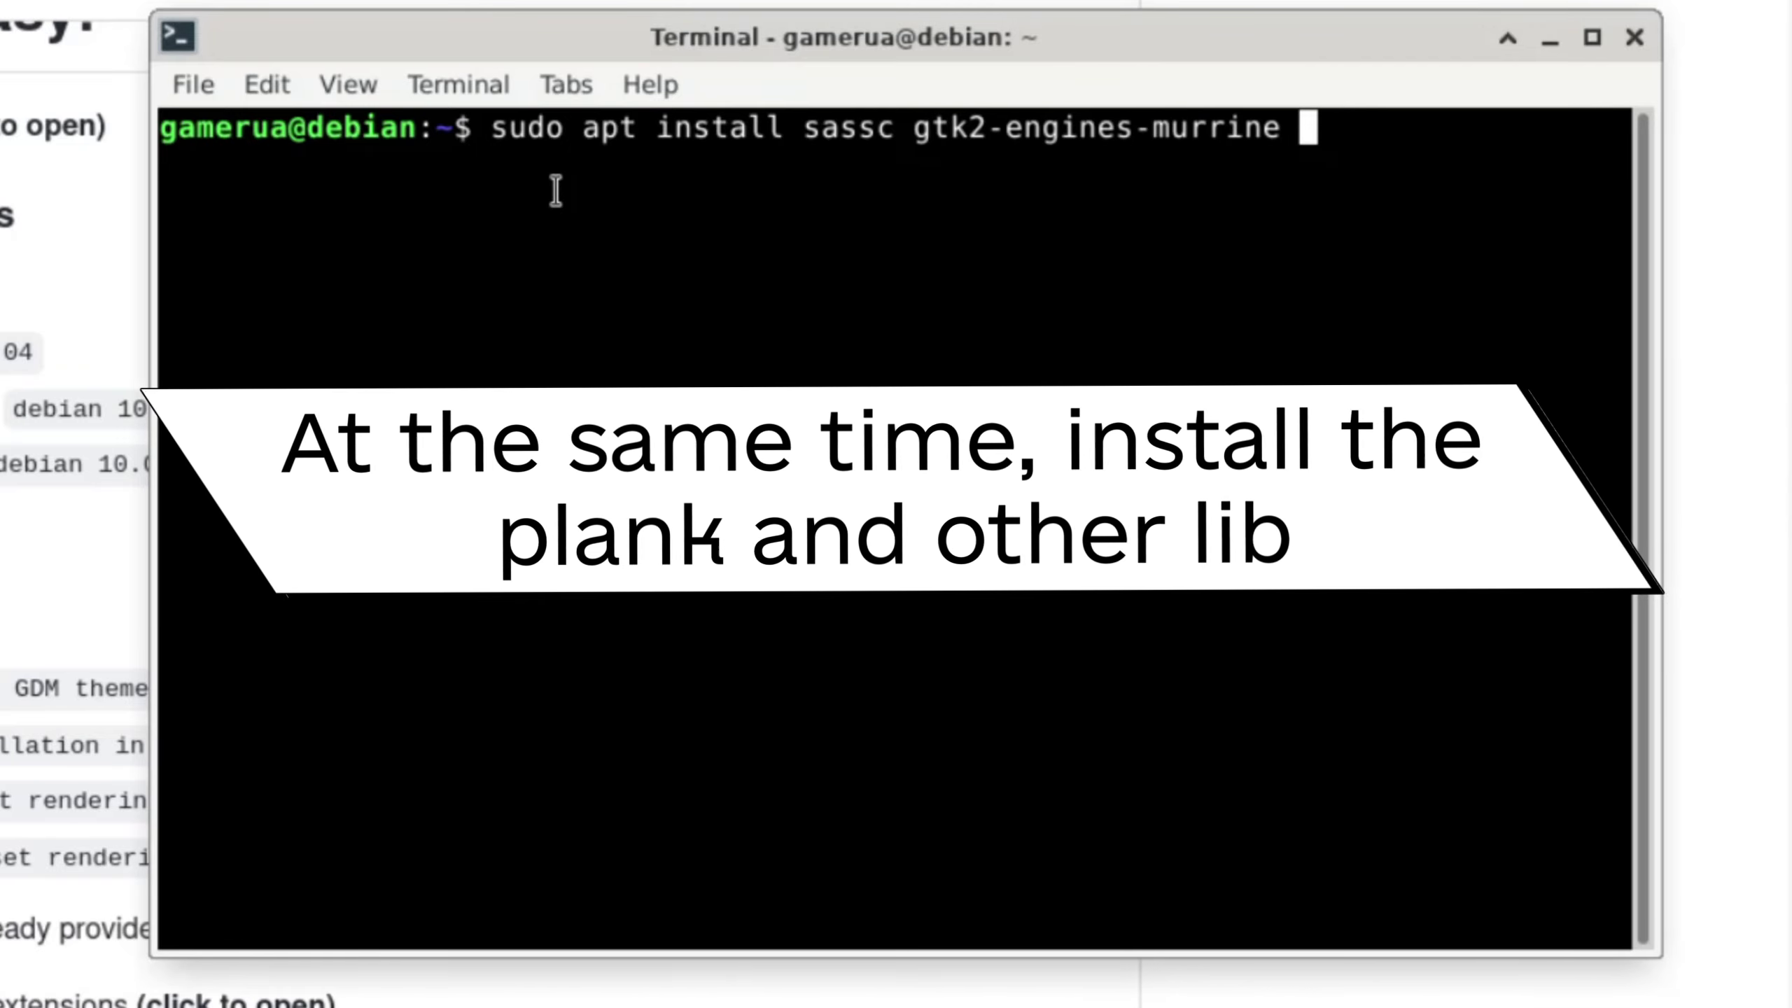
pyautogui.write('plank libglib2.0-dev libglib2.0-bin rofi')
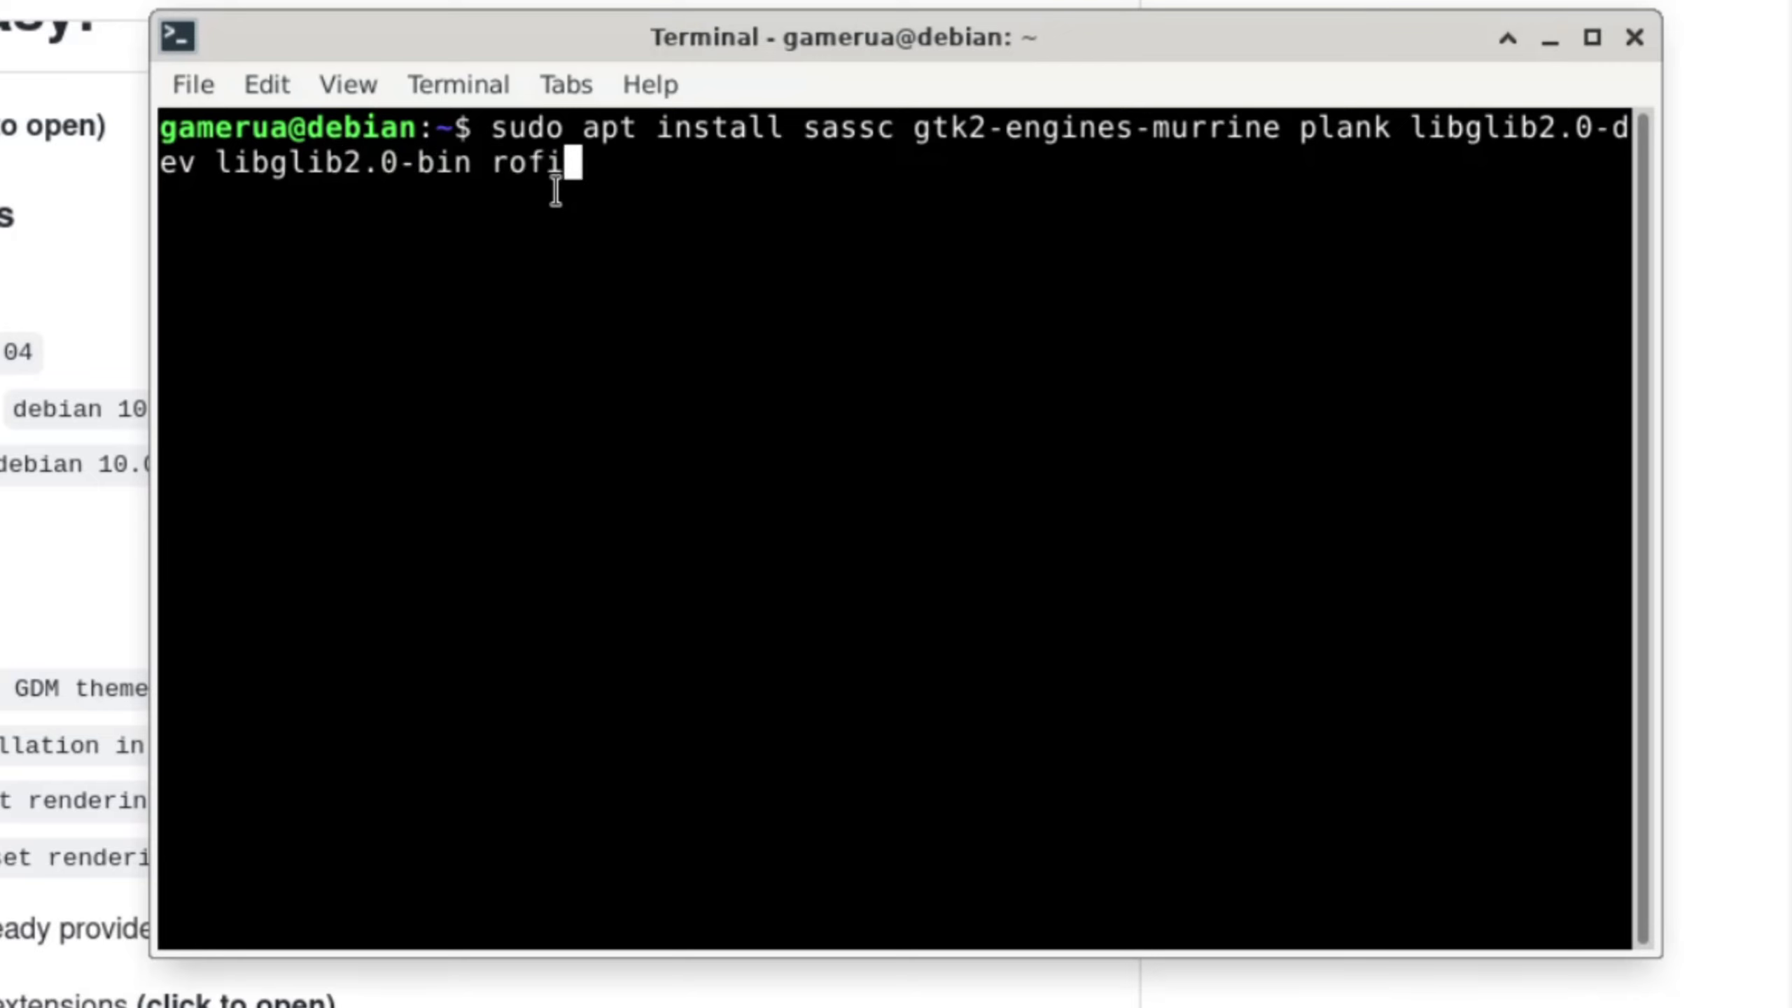
pyautogui.press('Return')
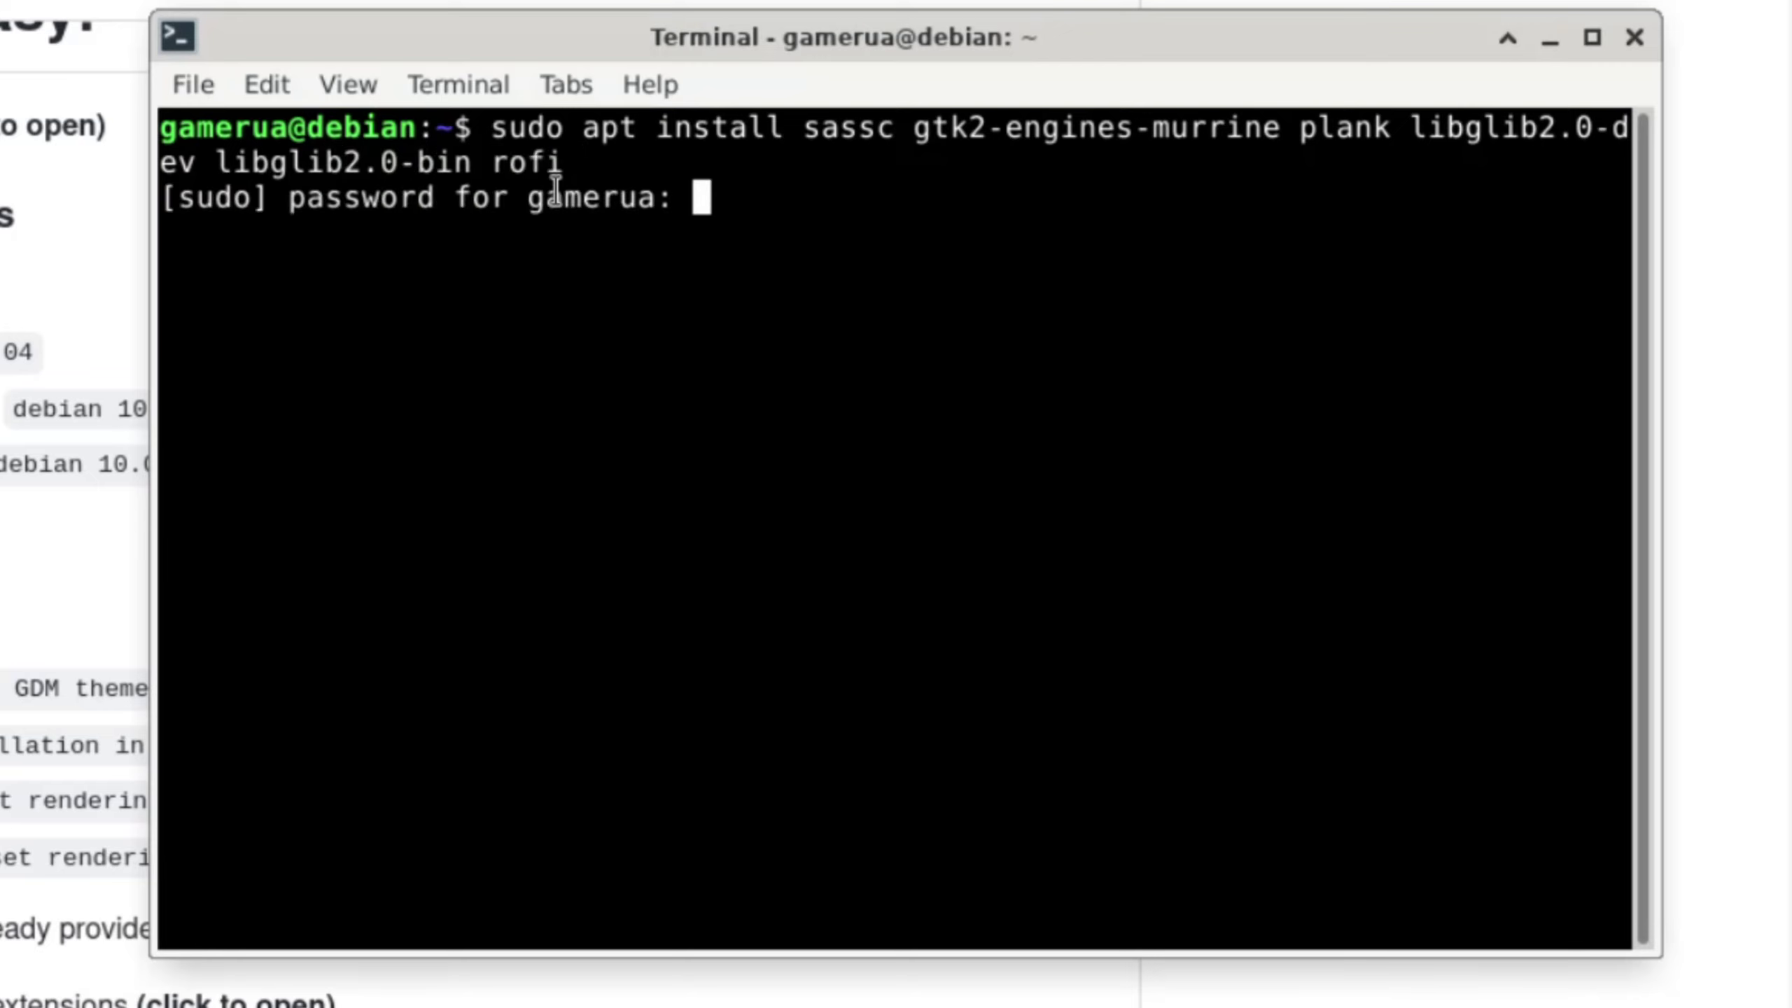
pyautogui.press('Return')
pyautogui.press('Return')
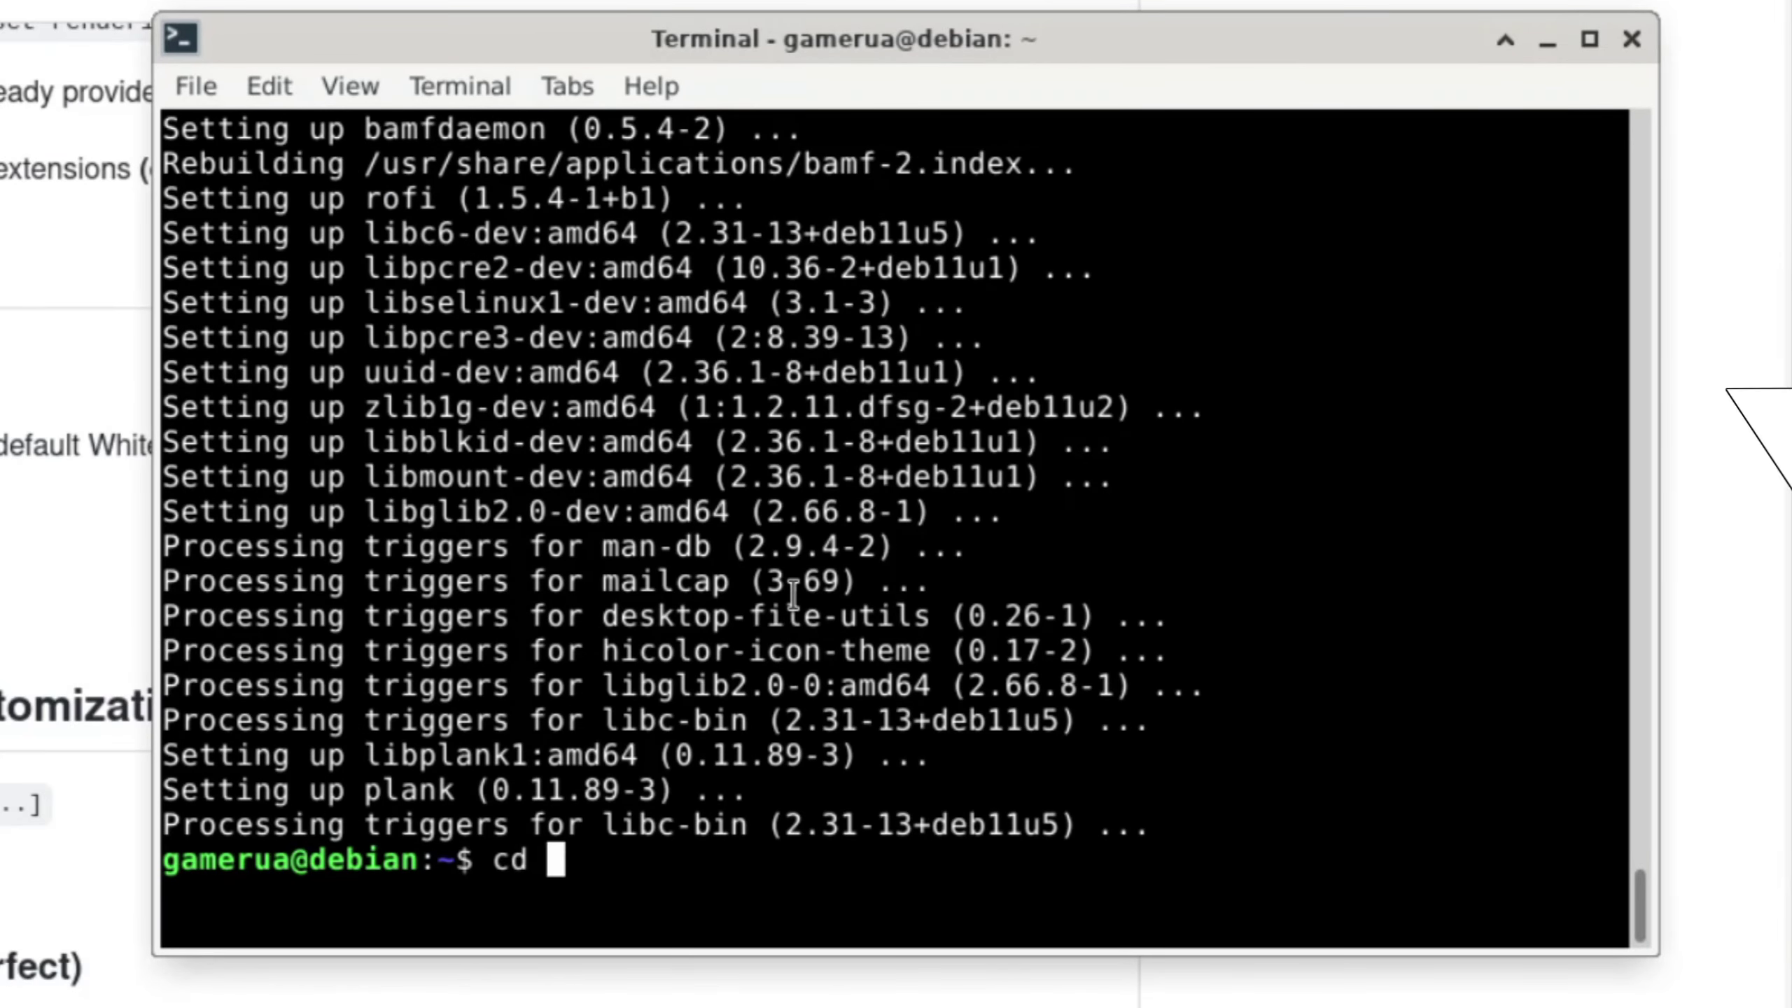
# Step: Change to the Download/WhiteSur-gtk-theme-master/ directory and list its files with ls
pyautogui.write('Download/WhiteSur-gtk-theme-master/')
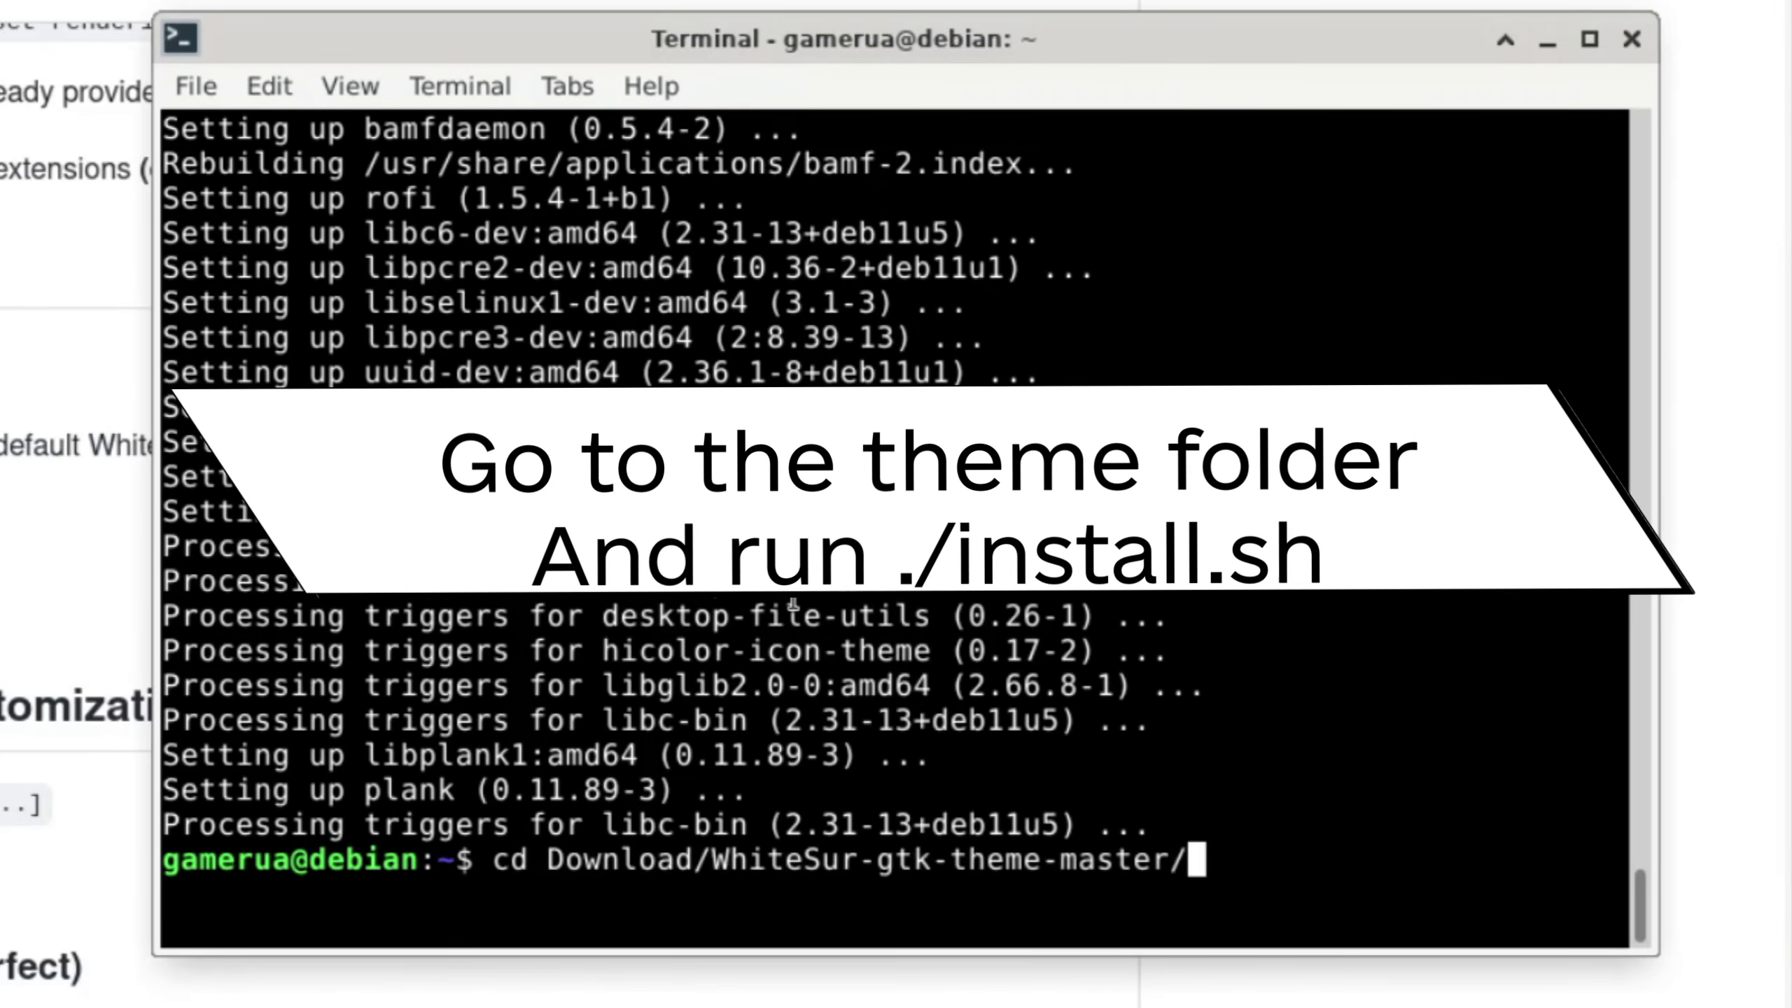
pyautogui.press('Return')
pyautogui.write('l.s')
pyautogui.press('Return')
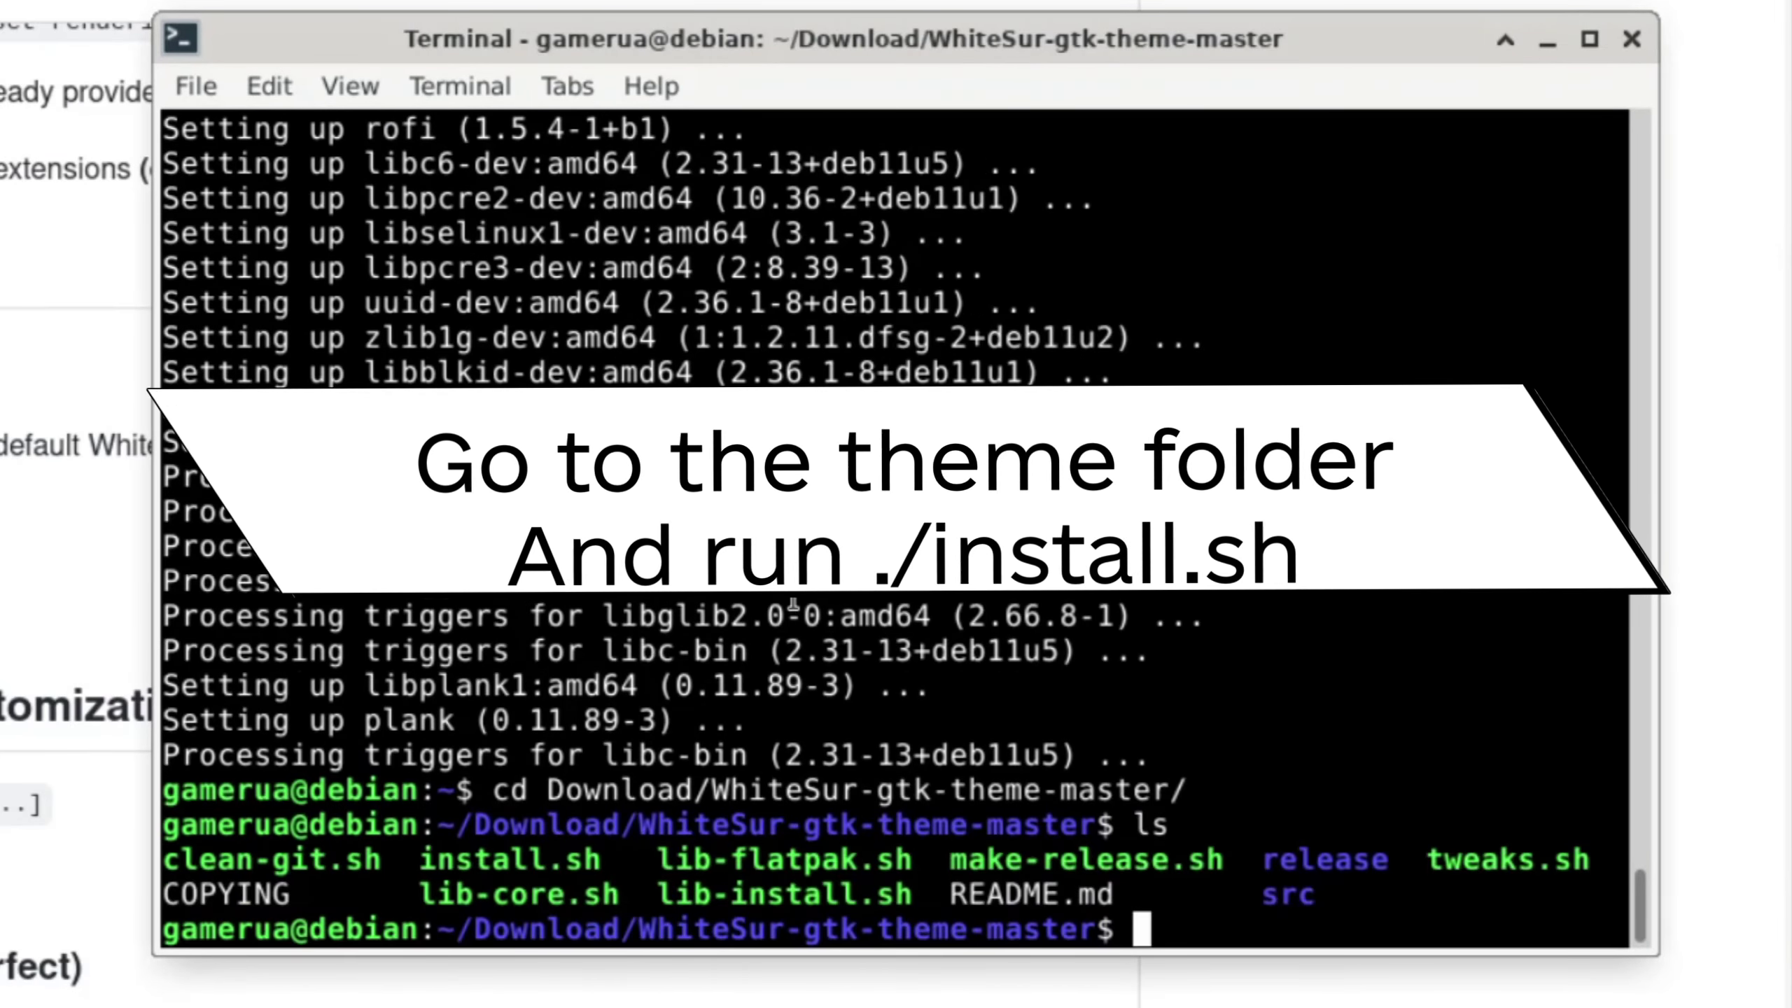
# Step: Run the ./install.sh script to install the WhiteSur GTK theme
pyautogui.write('./in')
pyautogui.press('Tab')
pyautogui.press('Return')
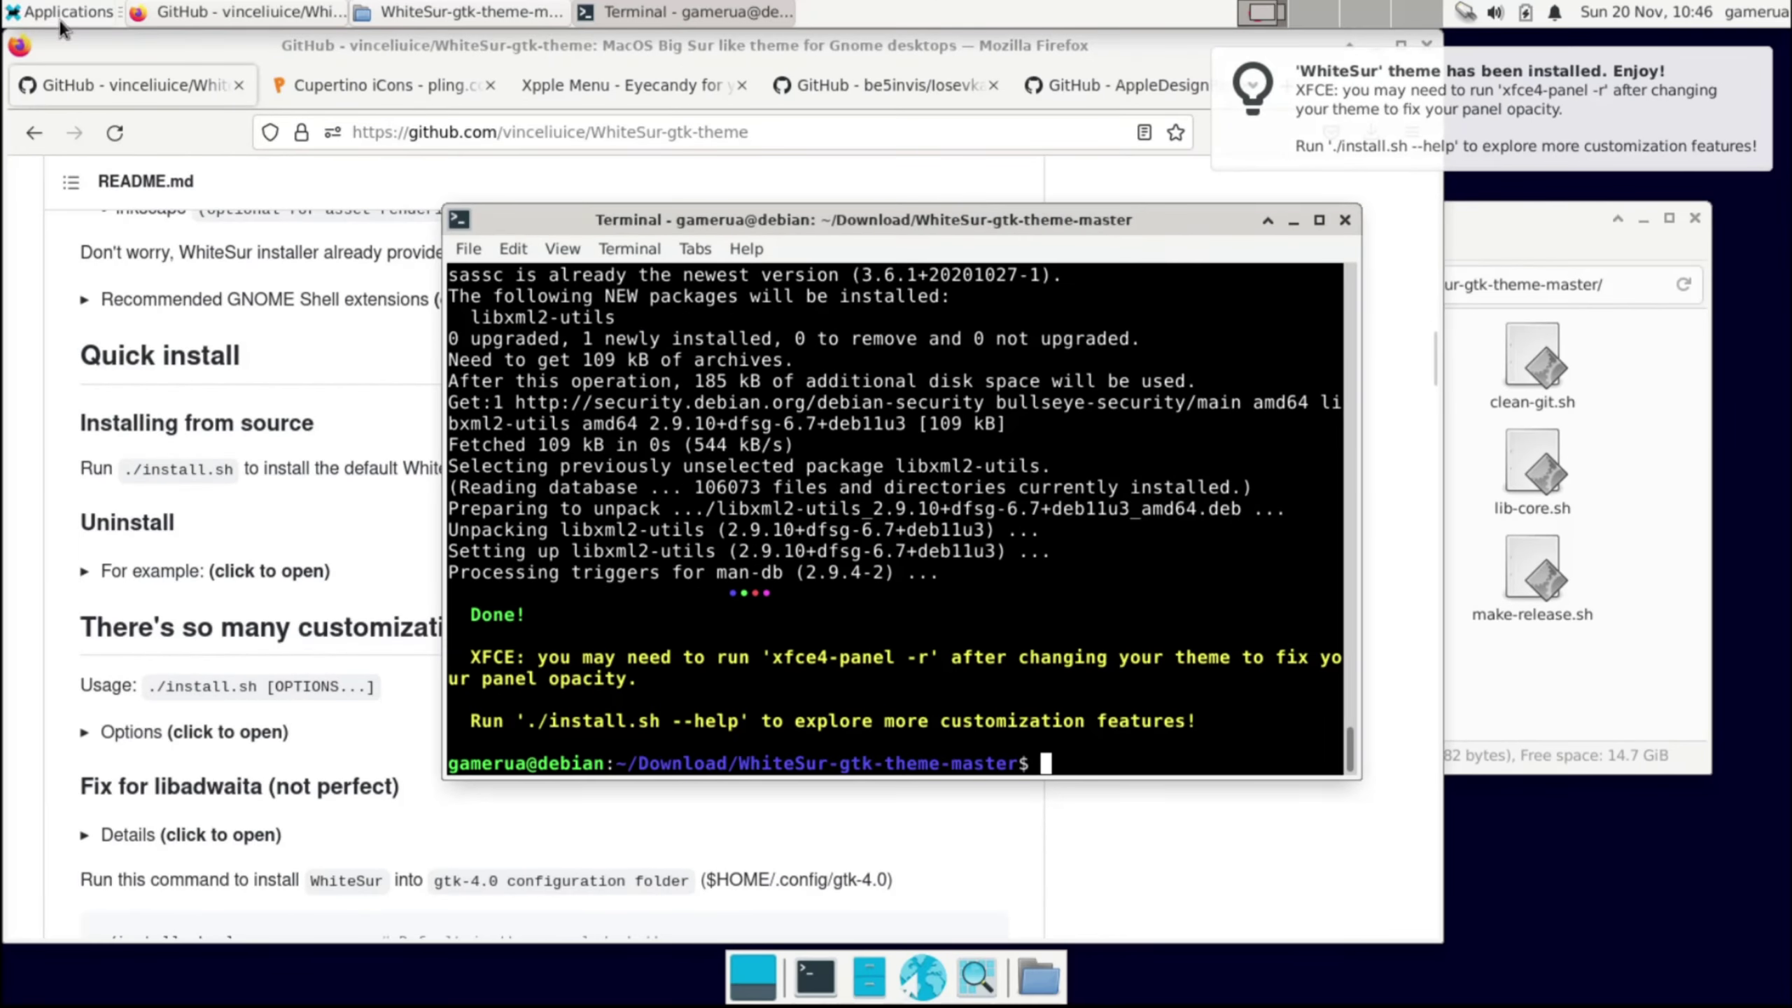
# Step: Open the Appearance settings and set the desktop style to WhiteSur-Light
pyautogui.click(60, 11)
pyautogui.click(254, 188)
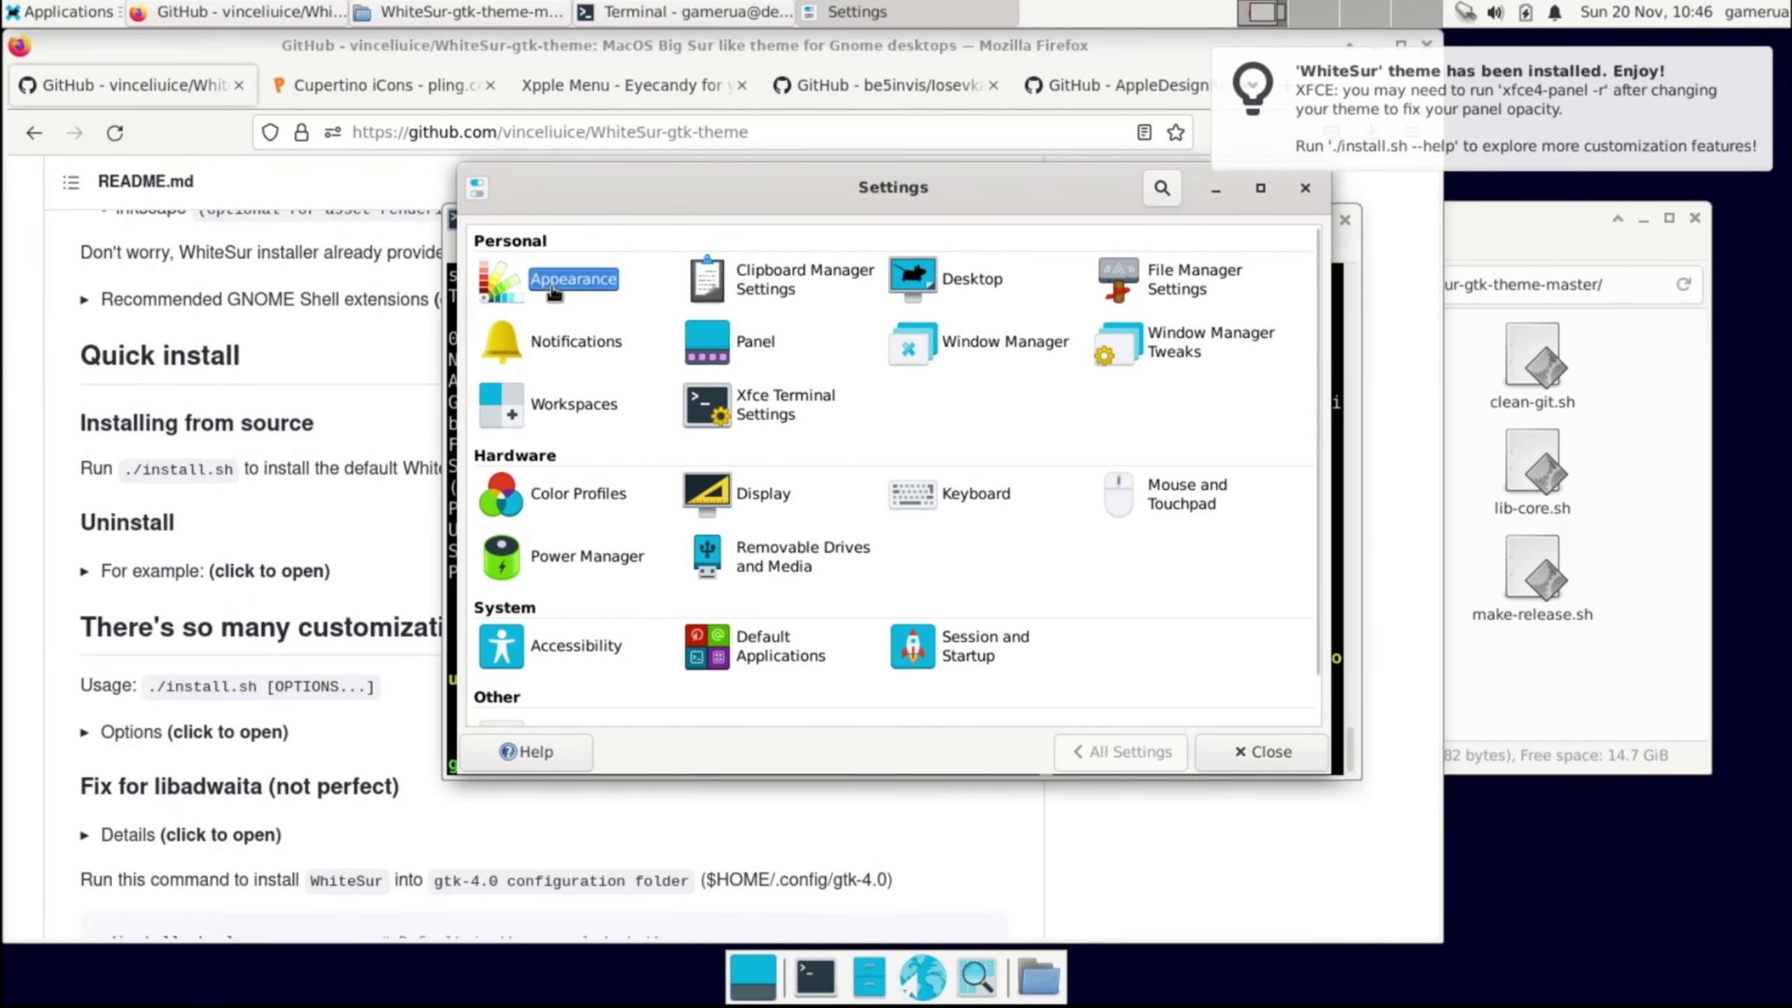
pyautogui.click(553, 289)
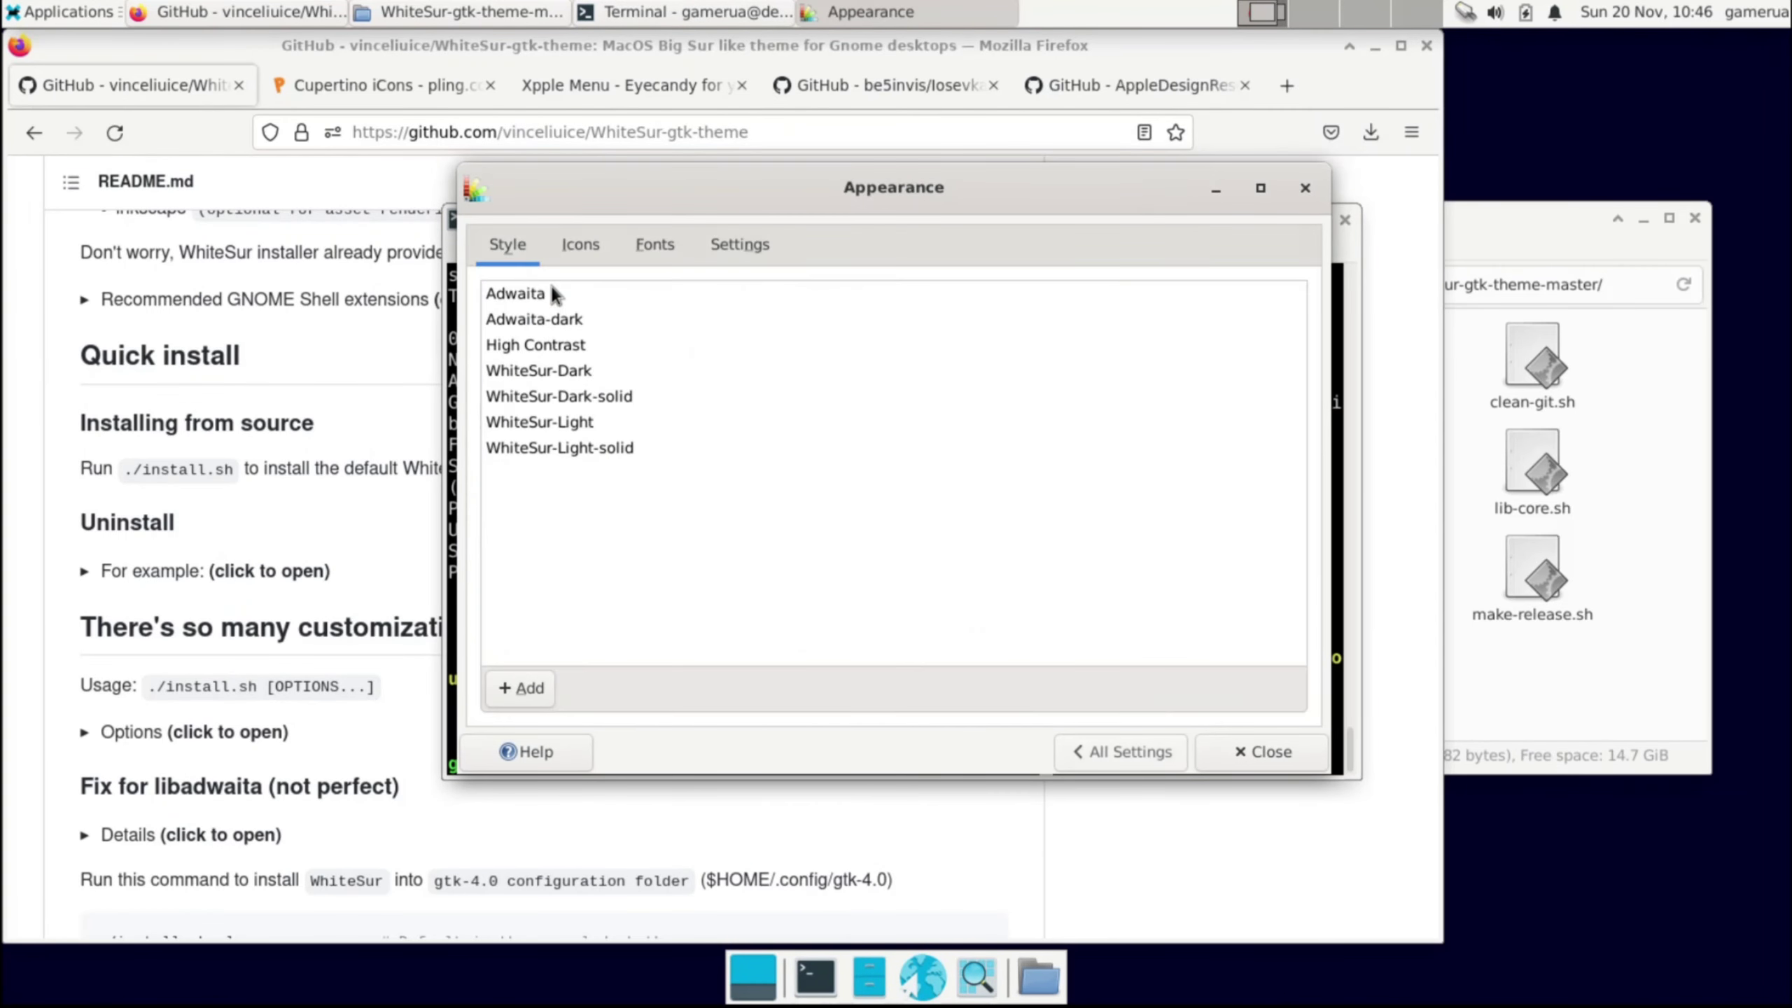
pyautogui.click(606, 371)
pyautogui.click(607, 415)
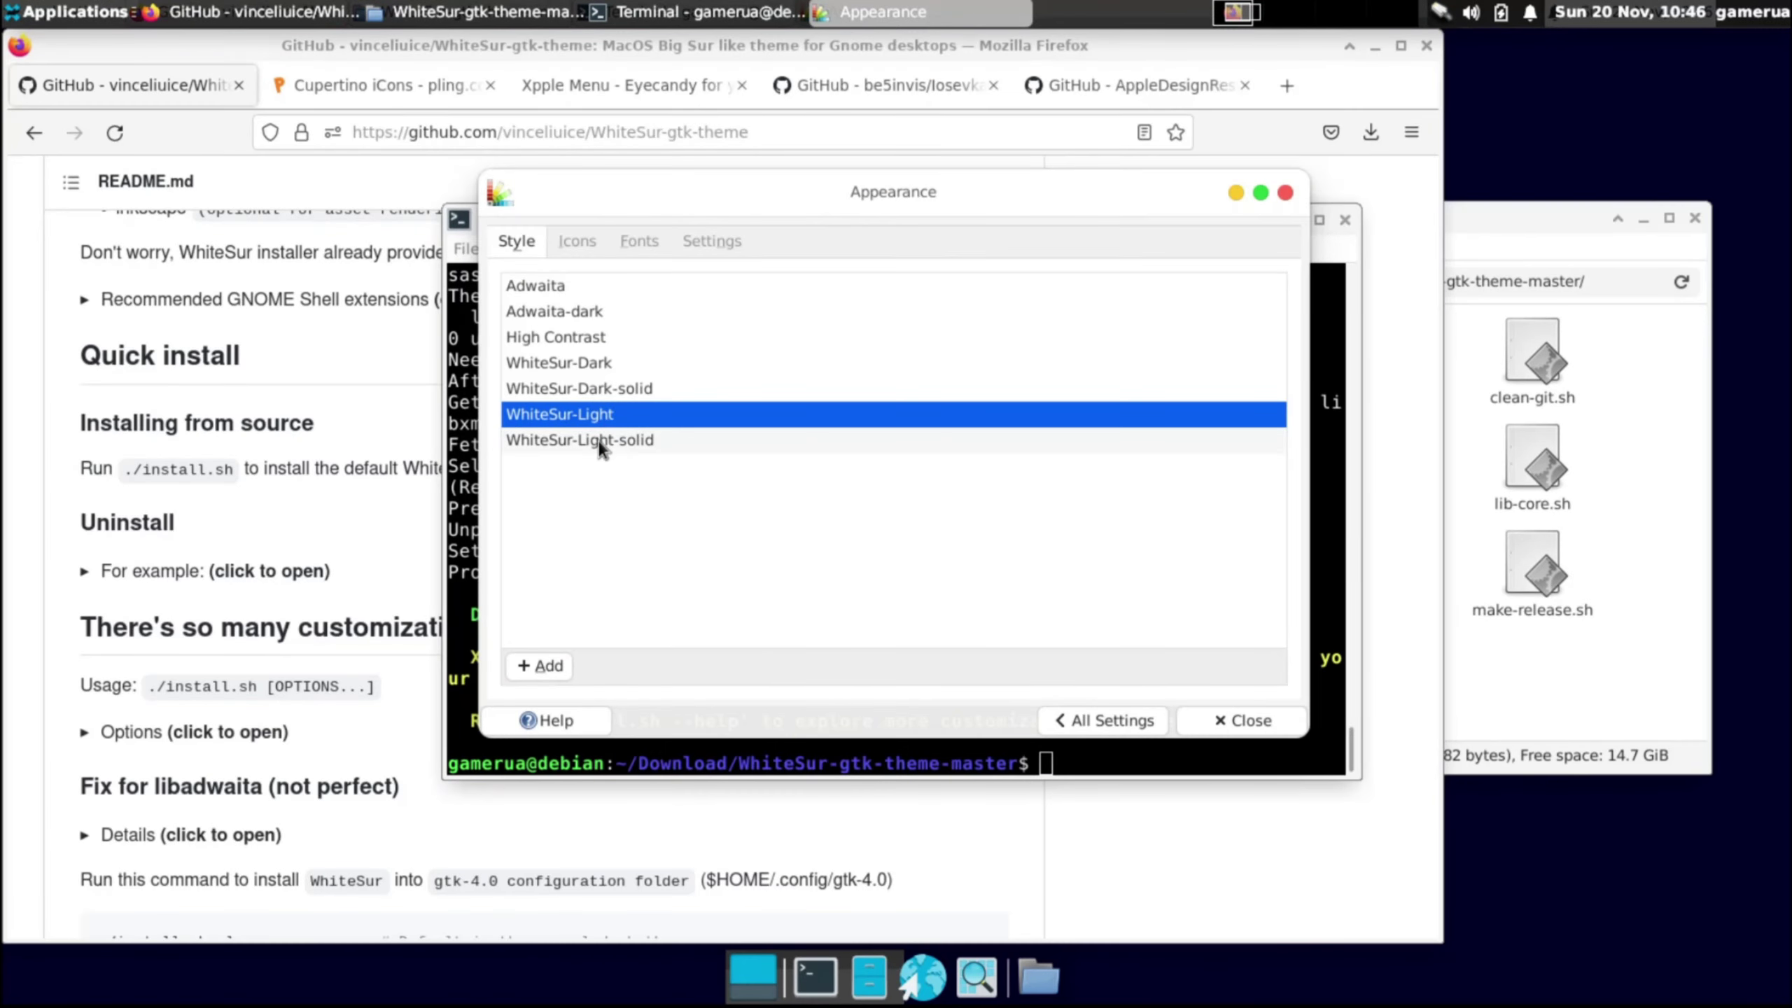
pyautogui.click(600, 440)
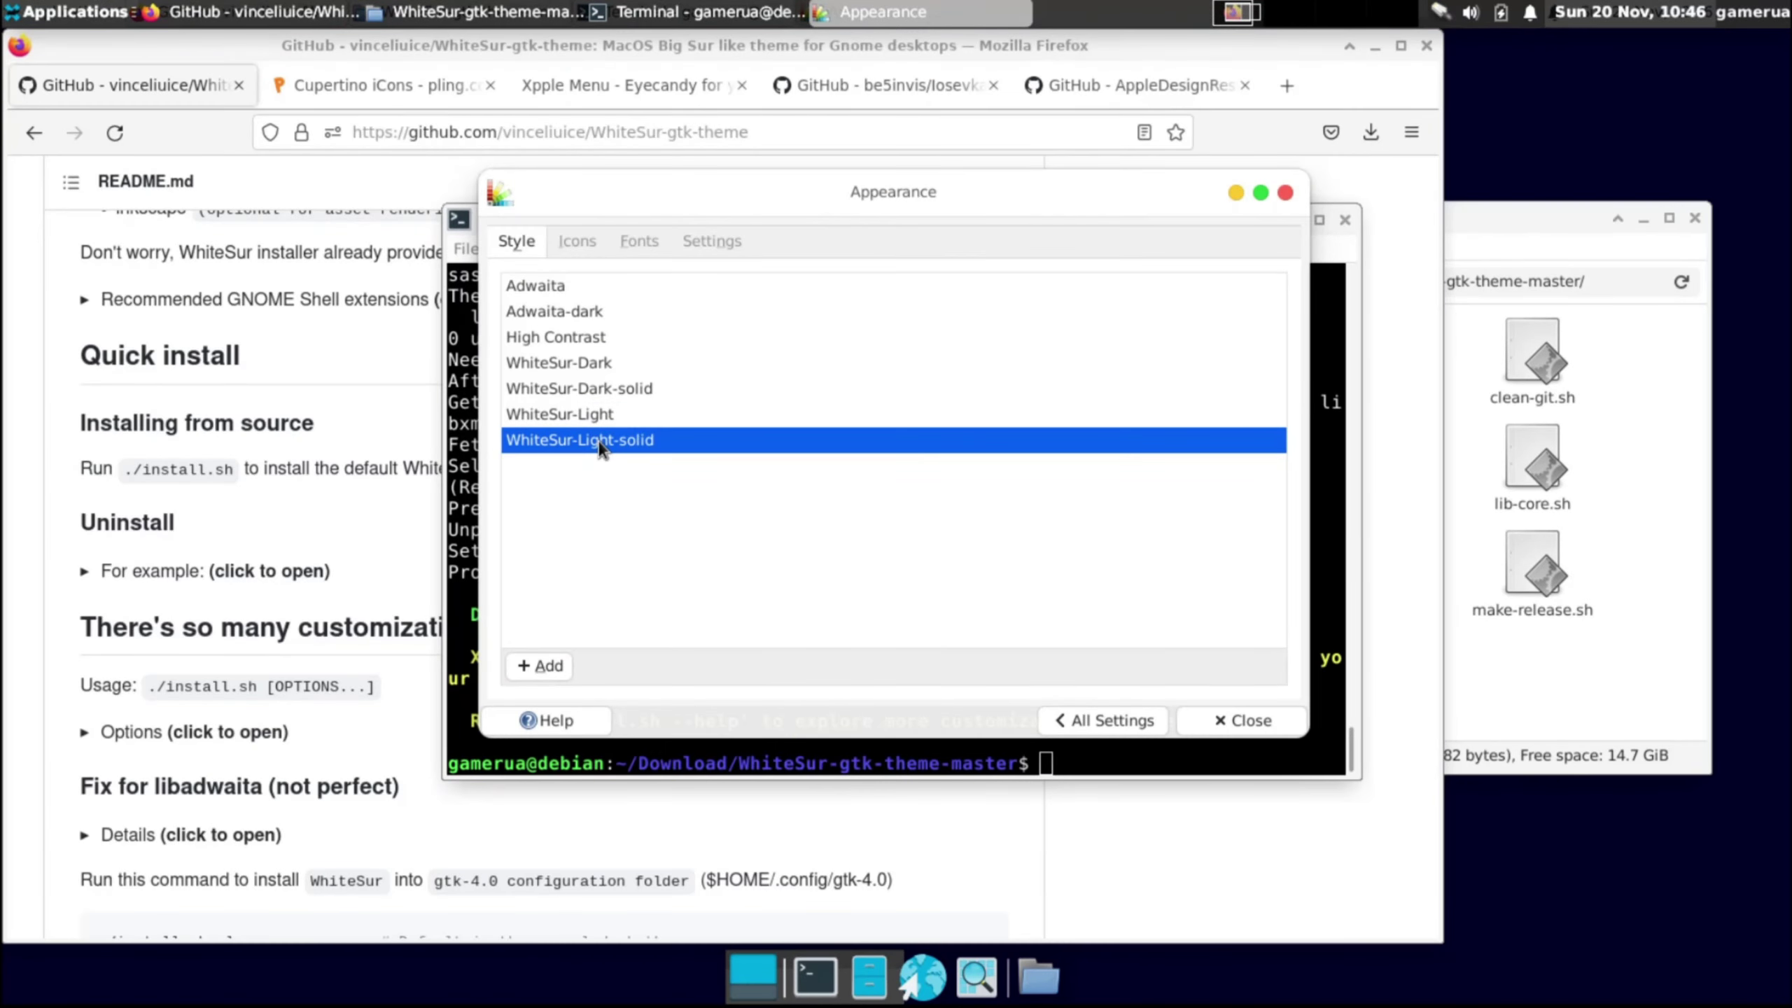
pyautogui.click(588, 414)
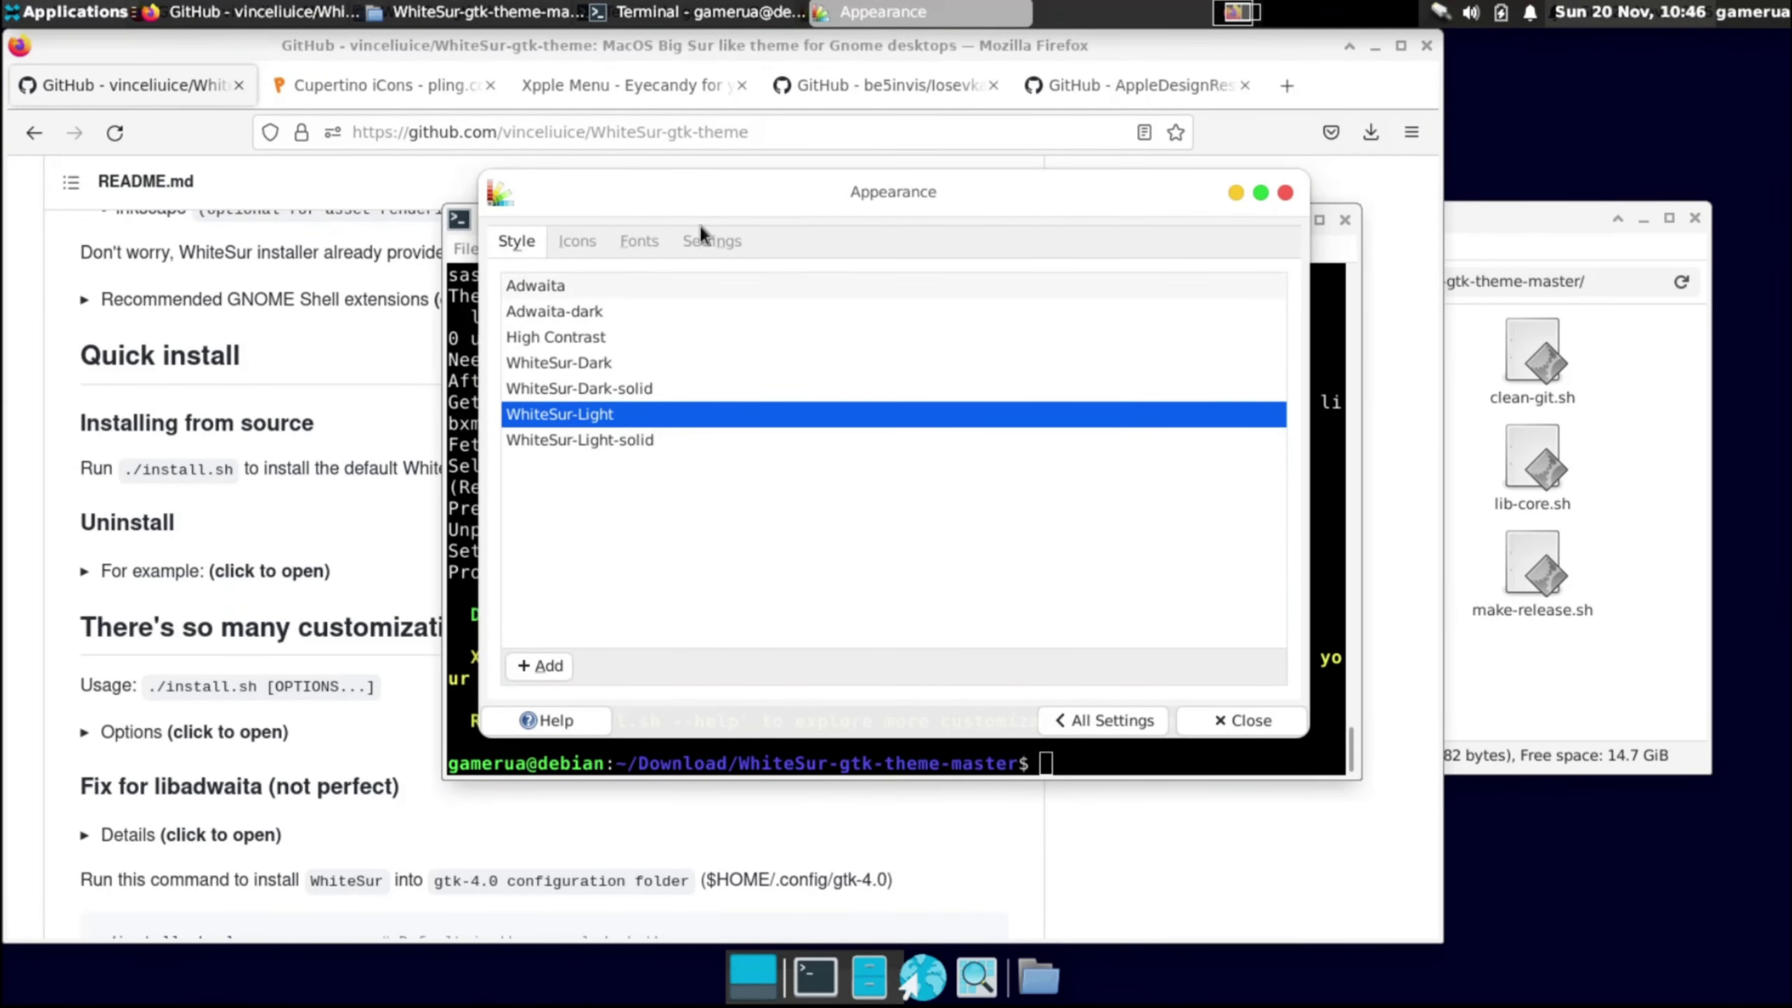
# Step: Move the Appearance window aside and restart the panel from the terminal with xfce4-panel -r
pyautogui.moveTo(699, 227); pyautogui.dragTo(784, 226)
pyautogui.click(785, 530)
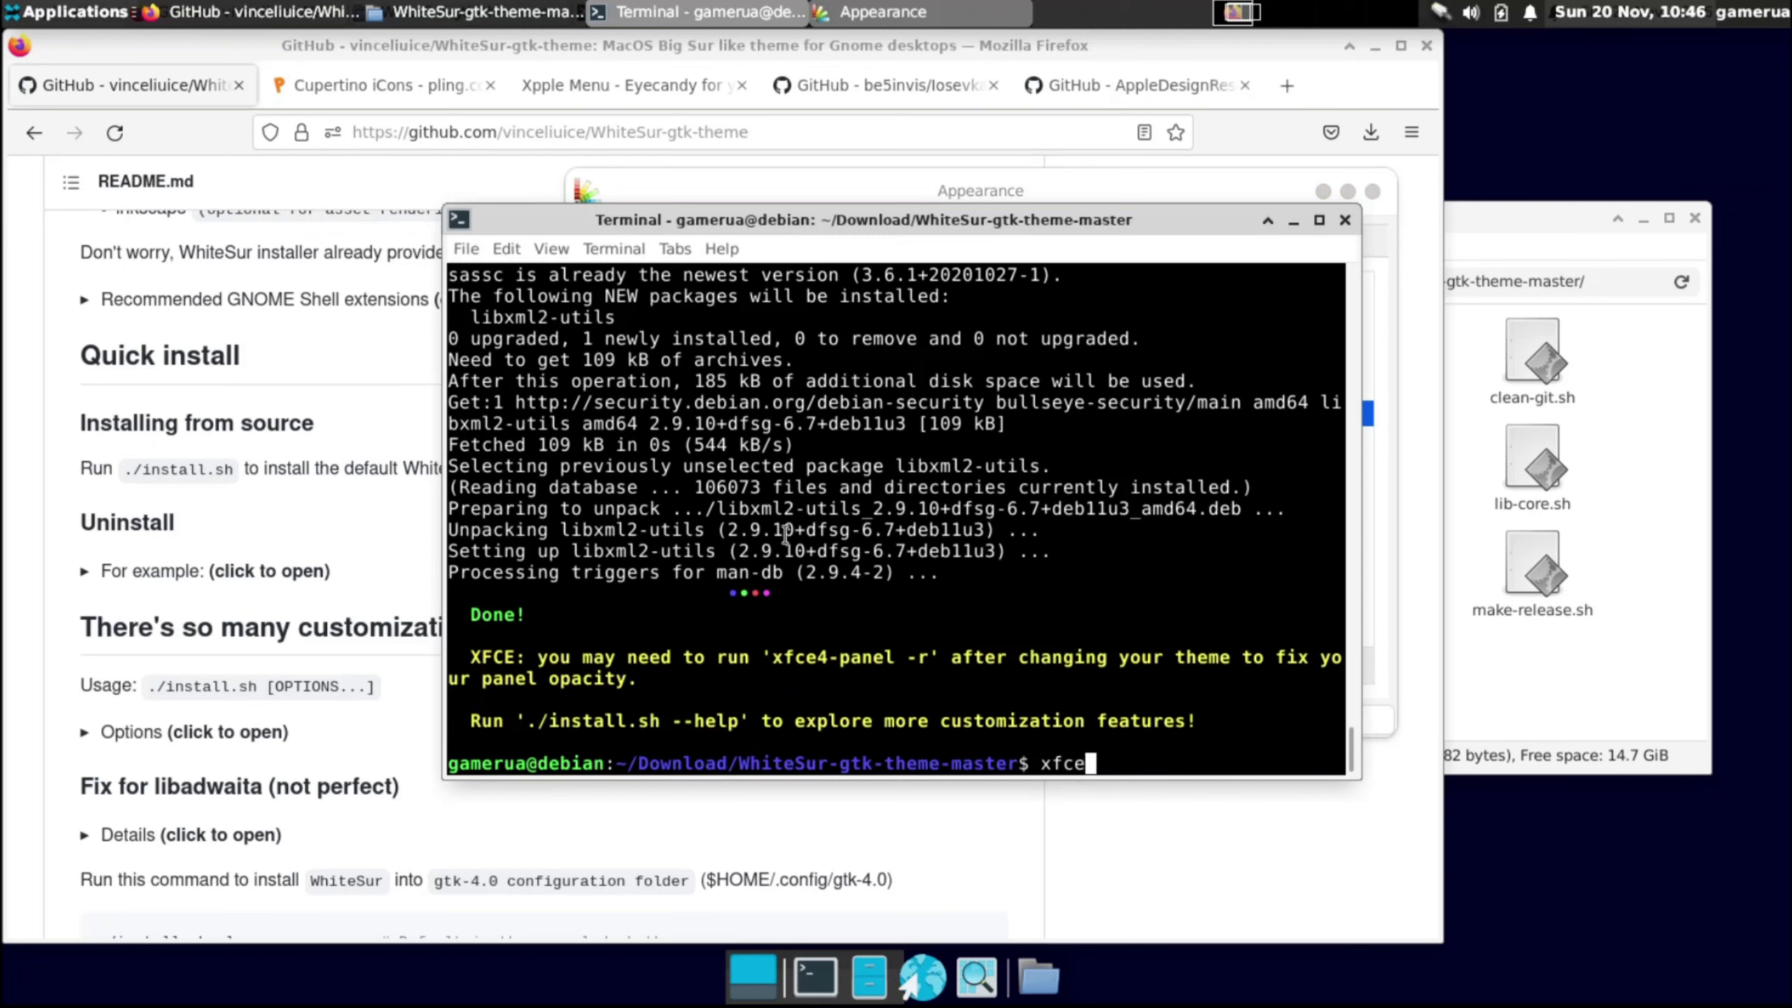
pyautogui.press('Return')
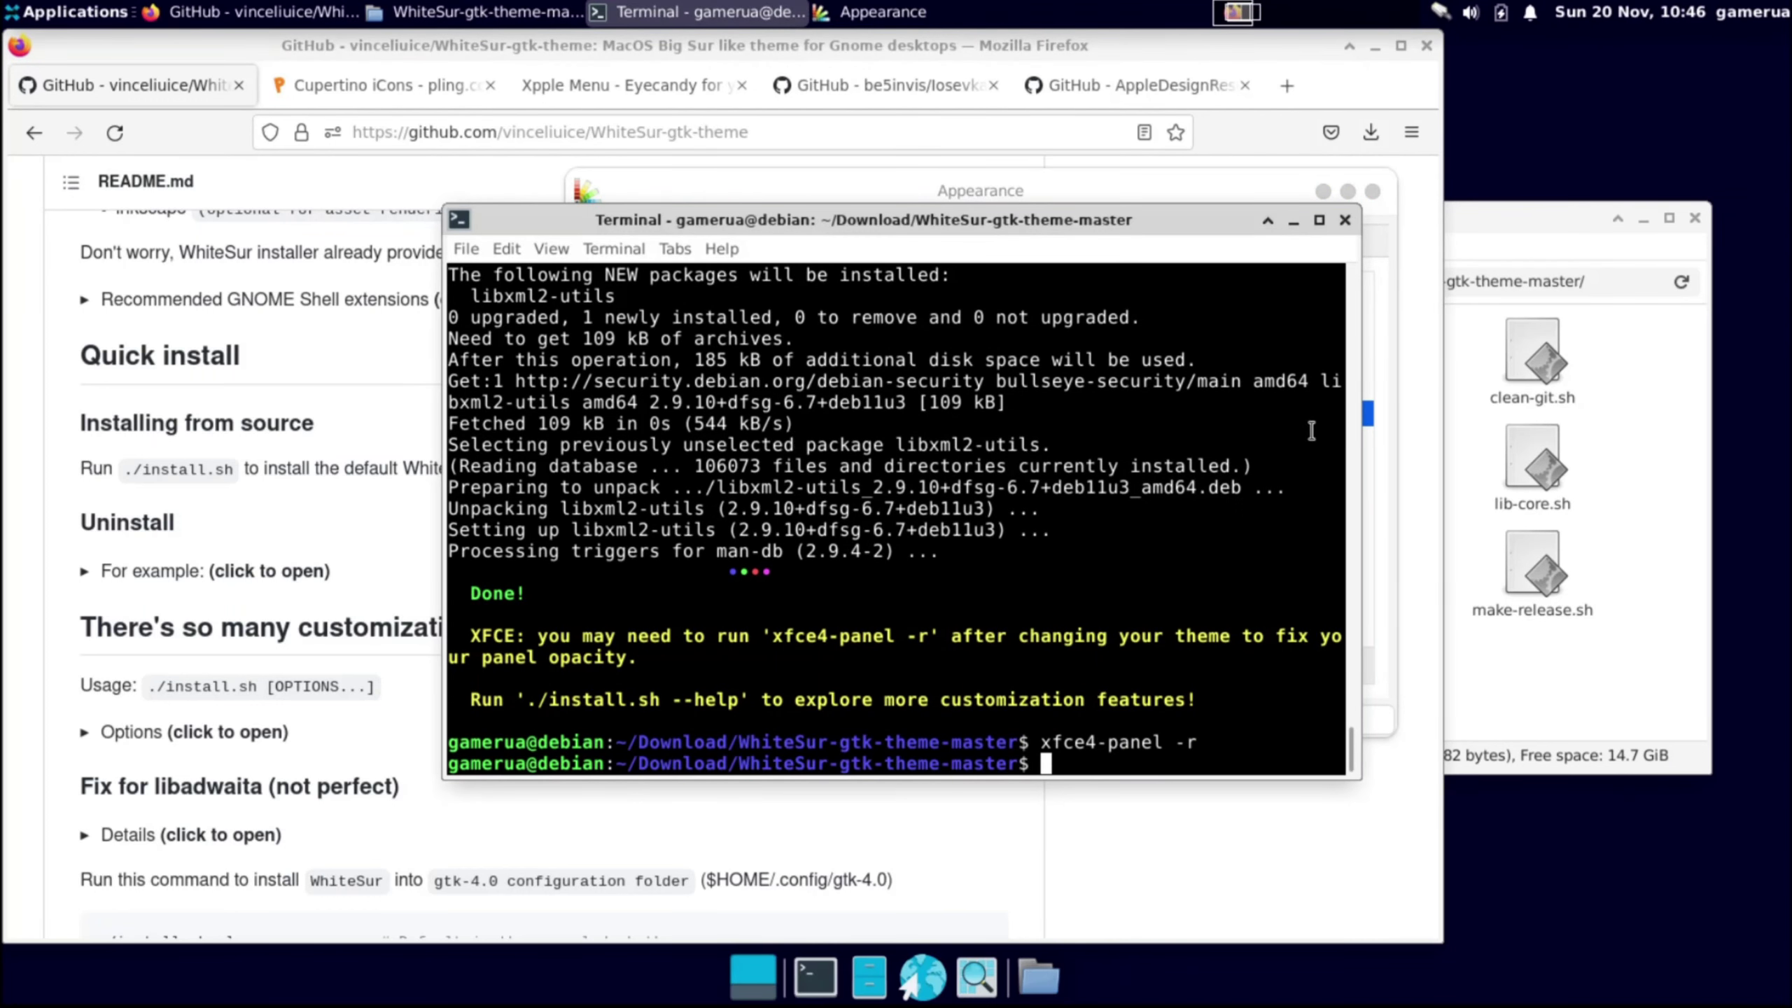
# Step: Download Cupertino-Ventura.tar.xz from the files of the Cupertino iCons page on pling.com
pyautogui.click(1061, 190)
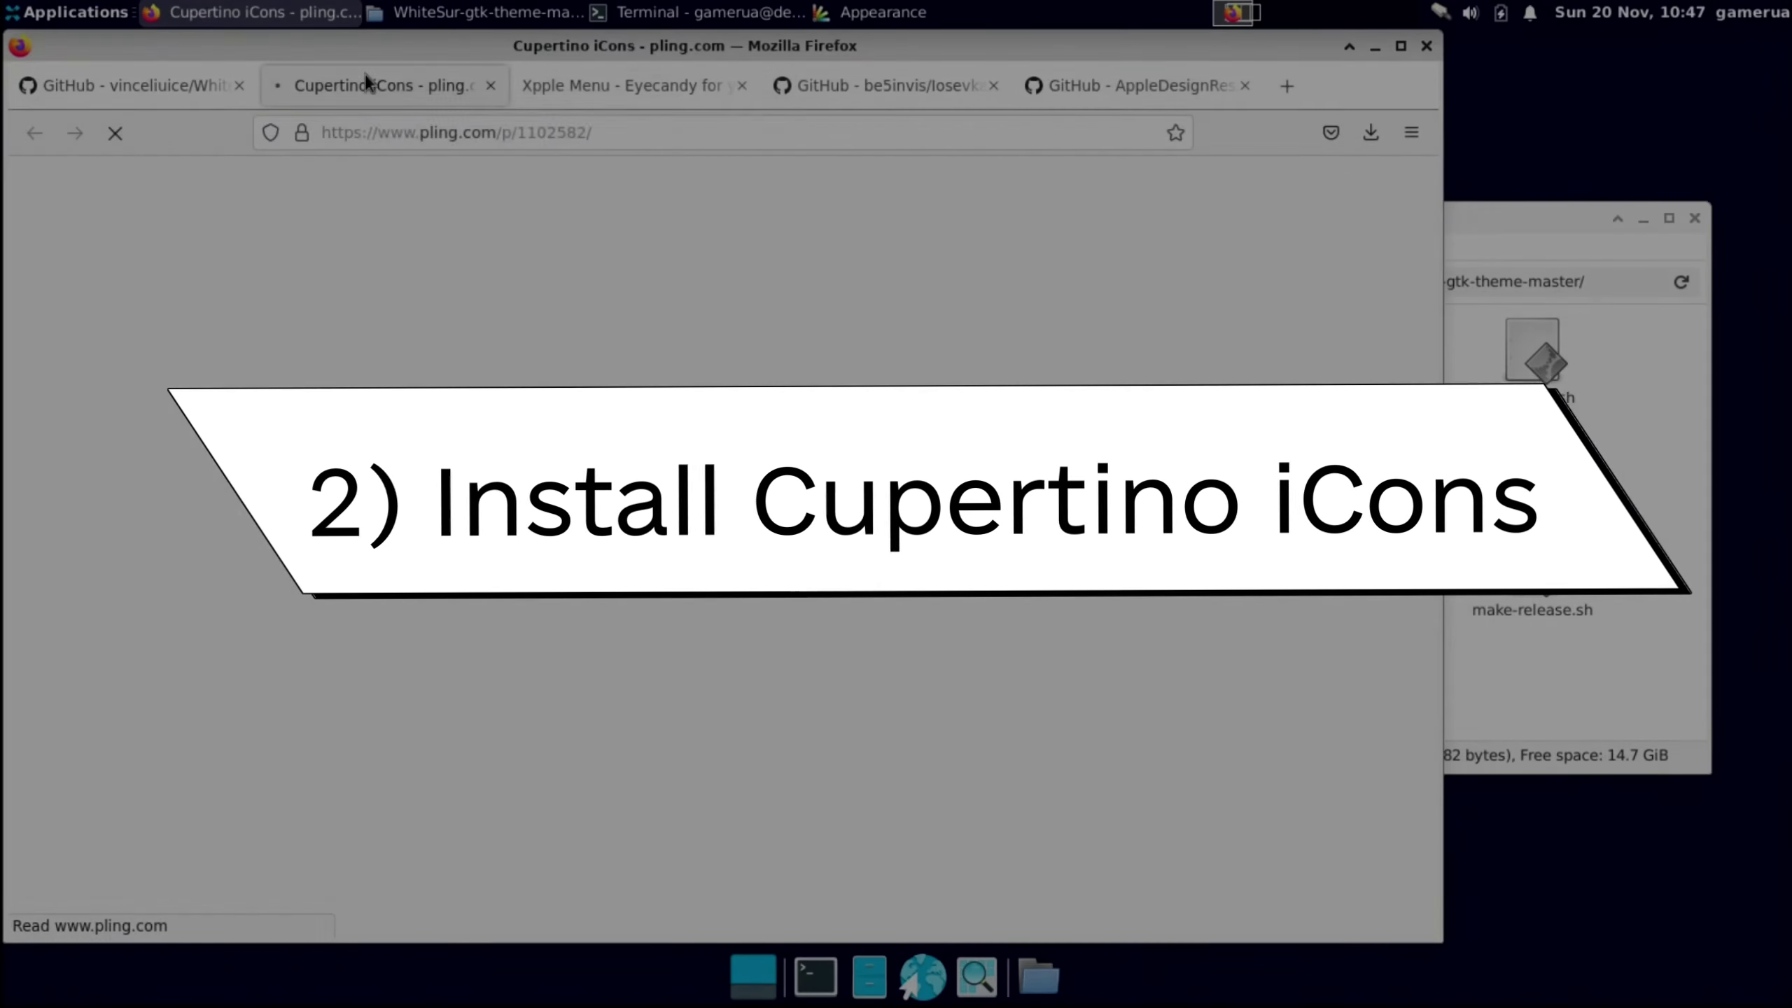
pyautogui.scroll(-3, 448, 275)
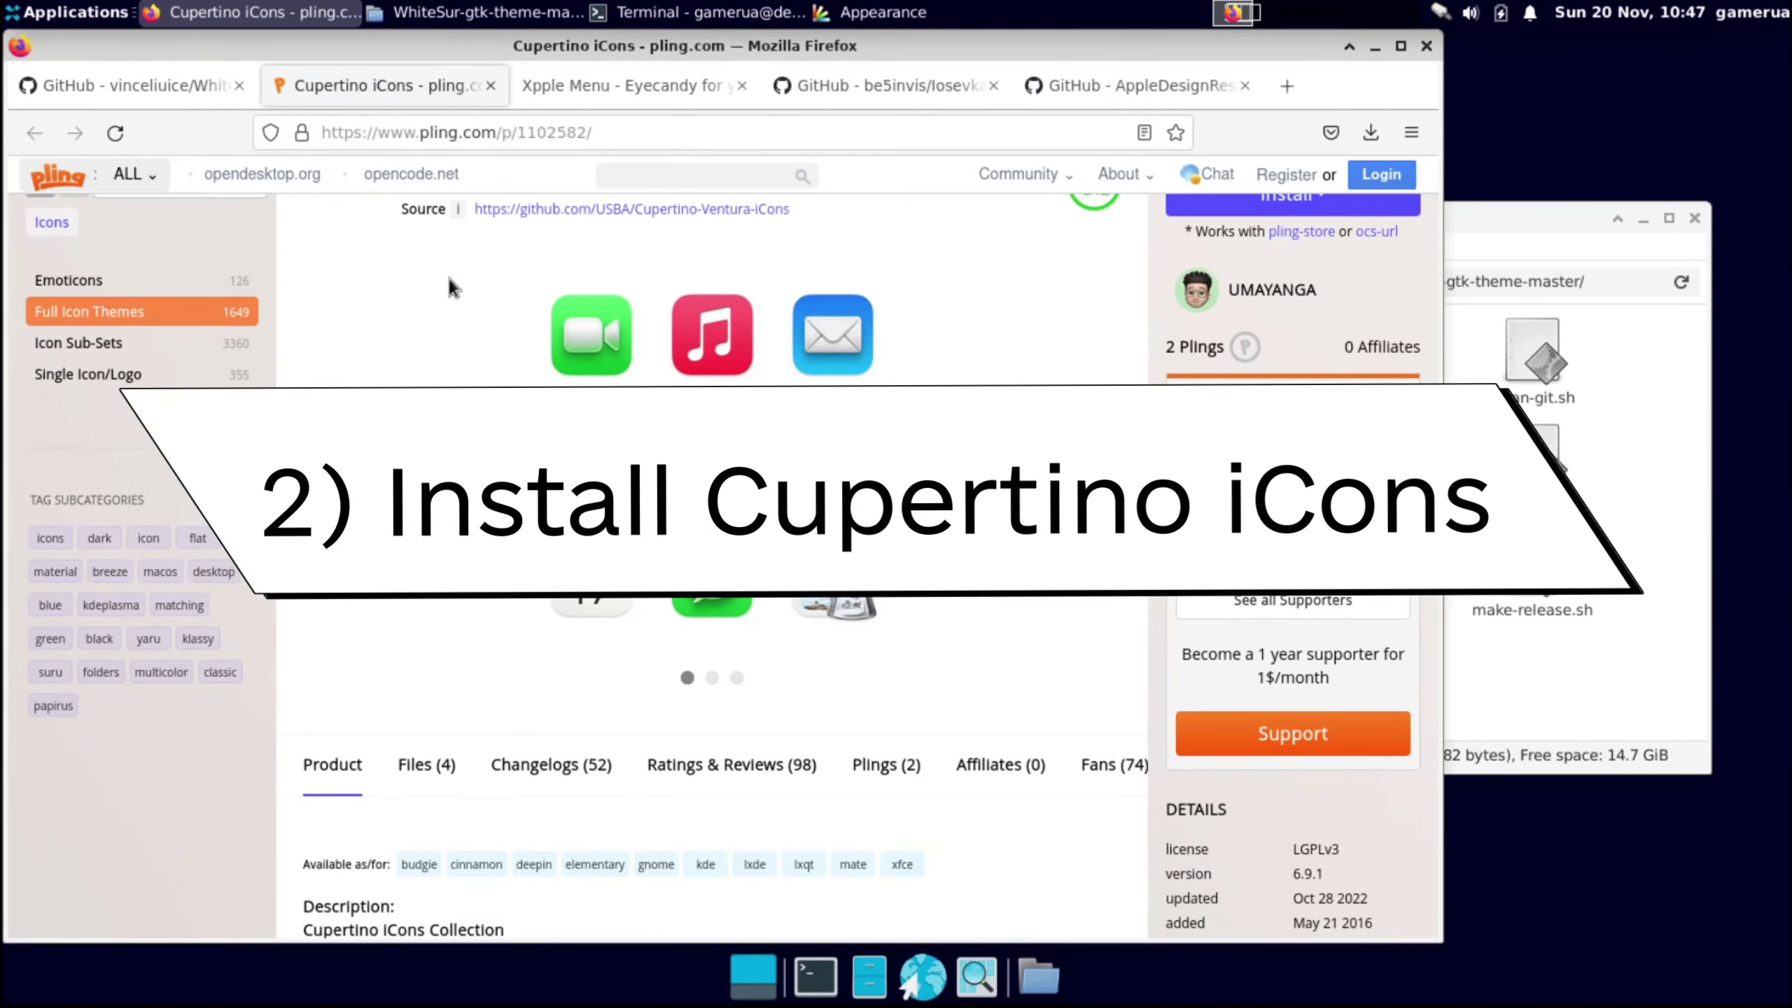
pyautogui.scroll(3, 420, 506)
pyautogui.scroll(-7, 420, 506)
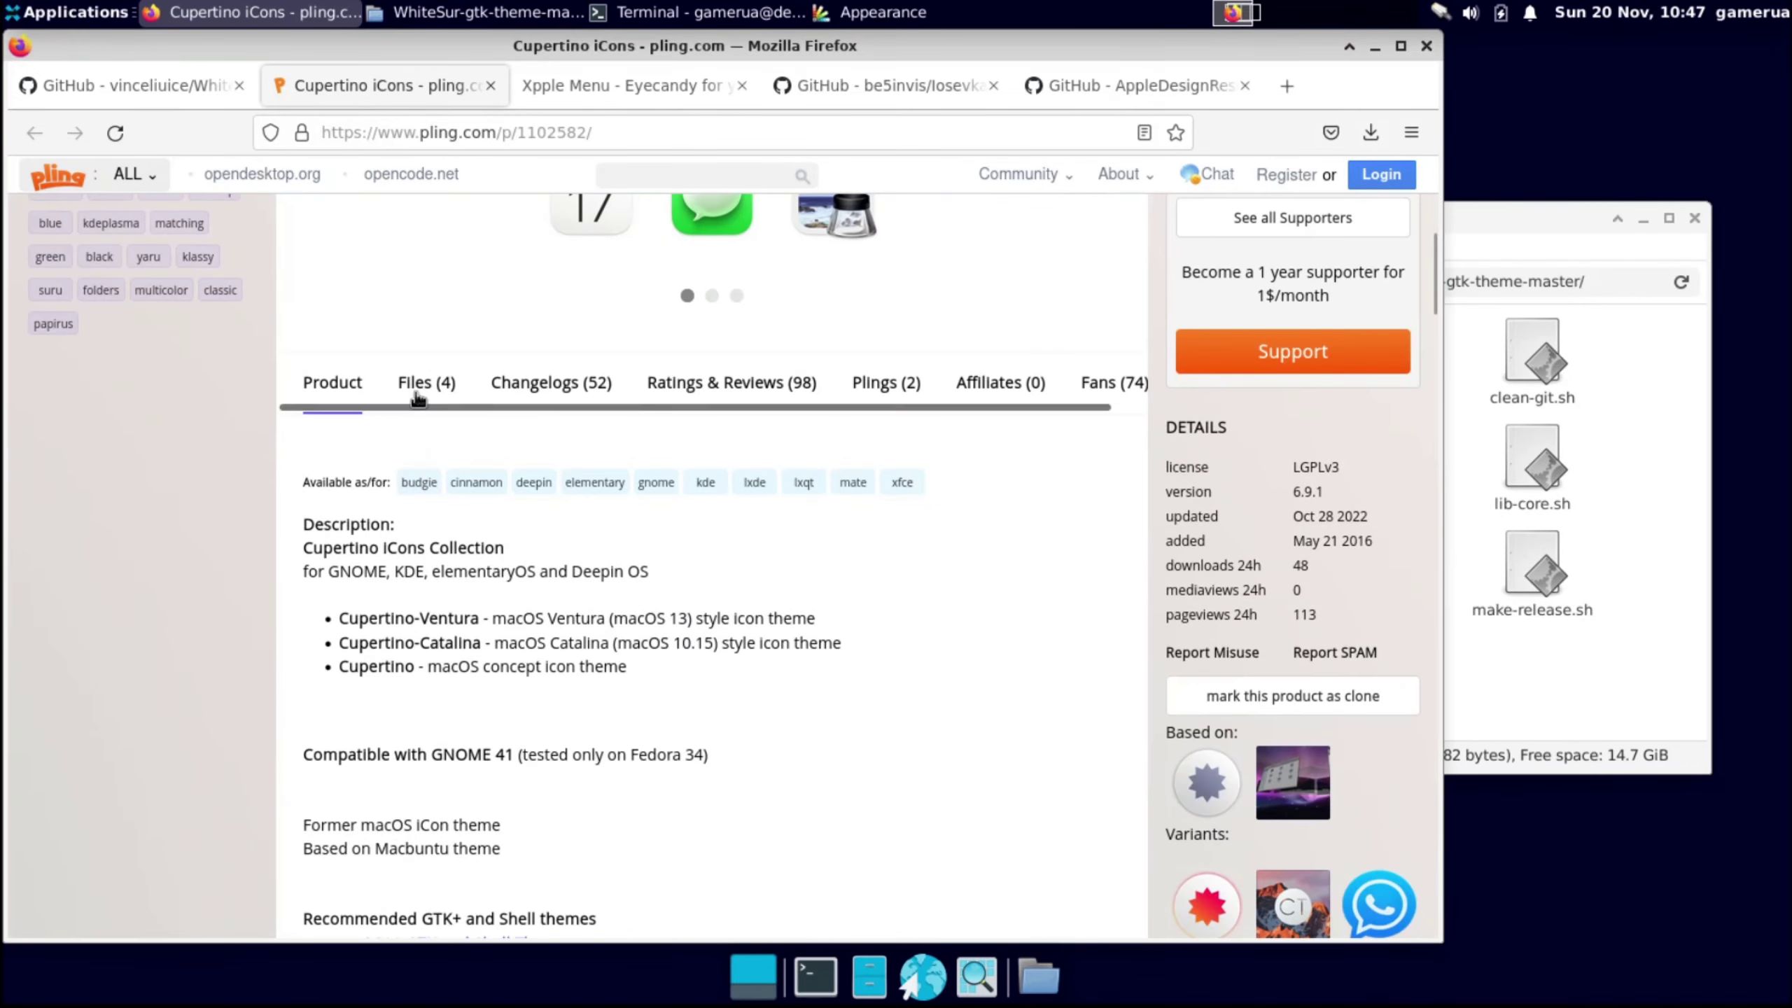
pyautogui.click(419, 384)
pyautogui.click(467, 540)
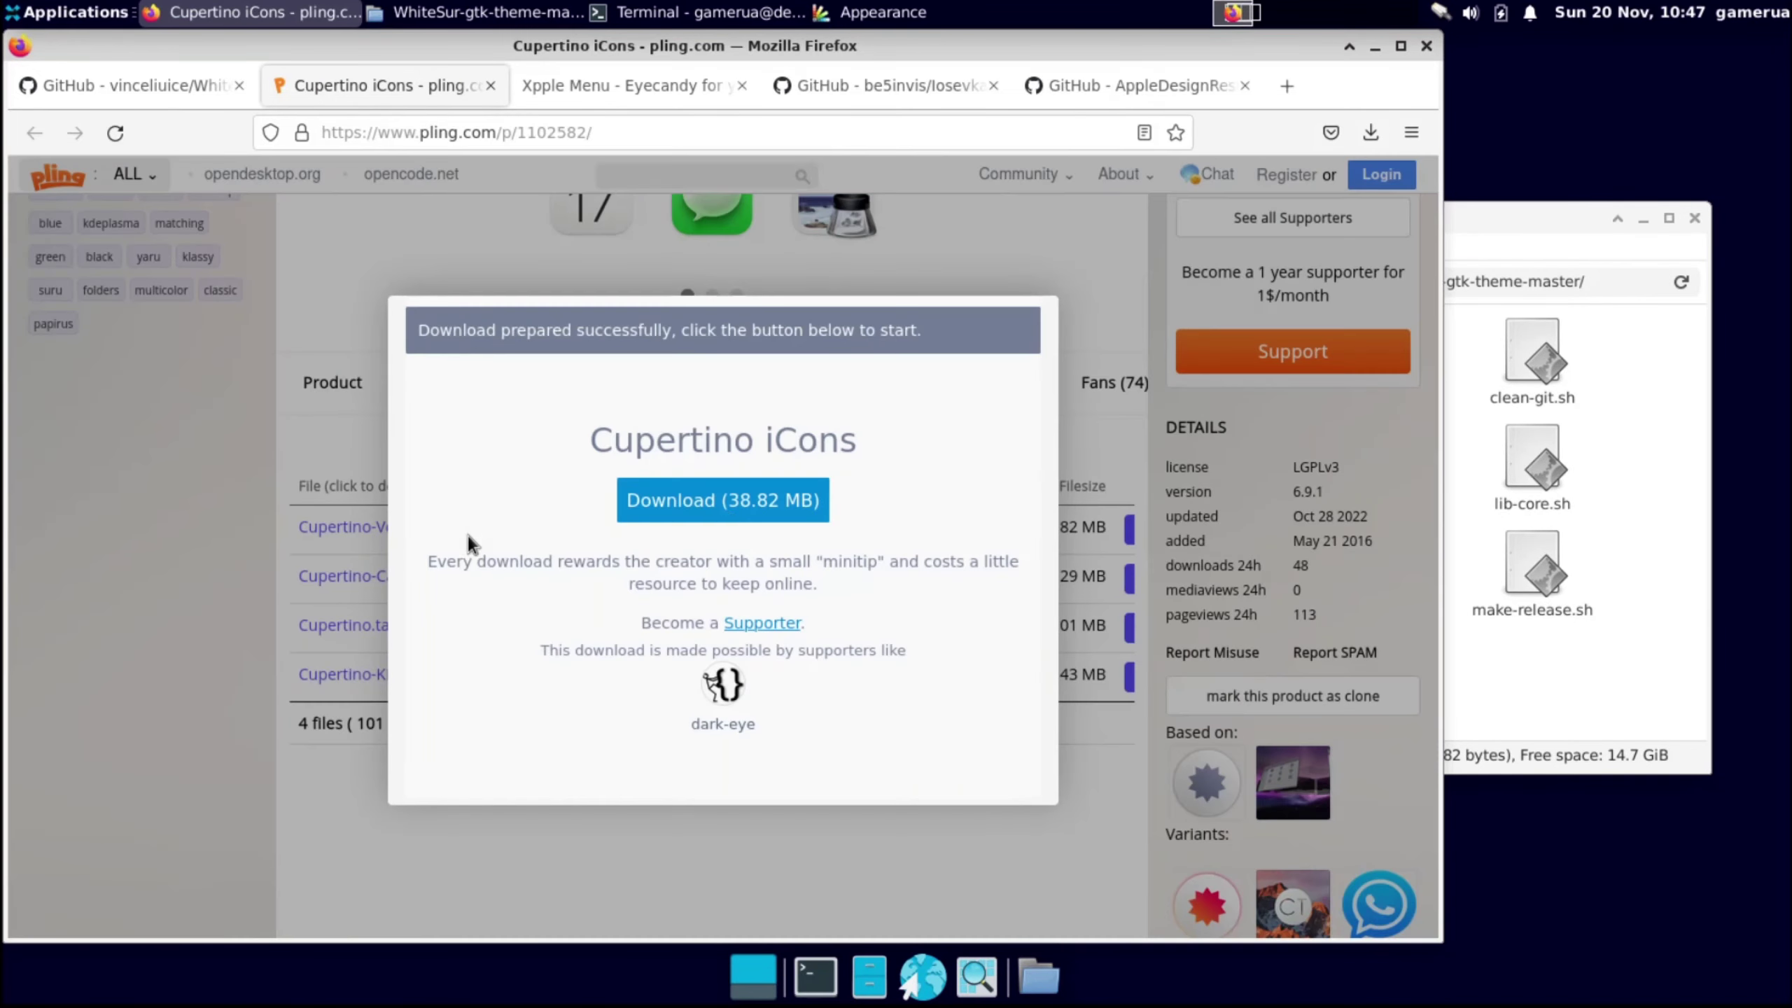
pyautogui.click(652, 497)
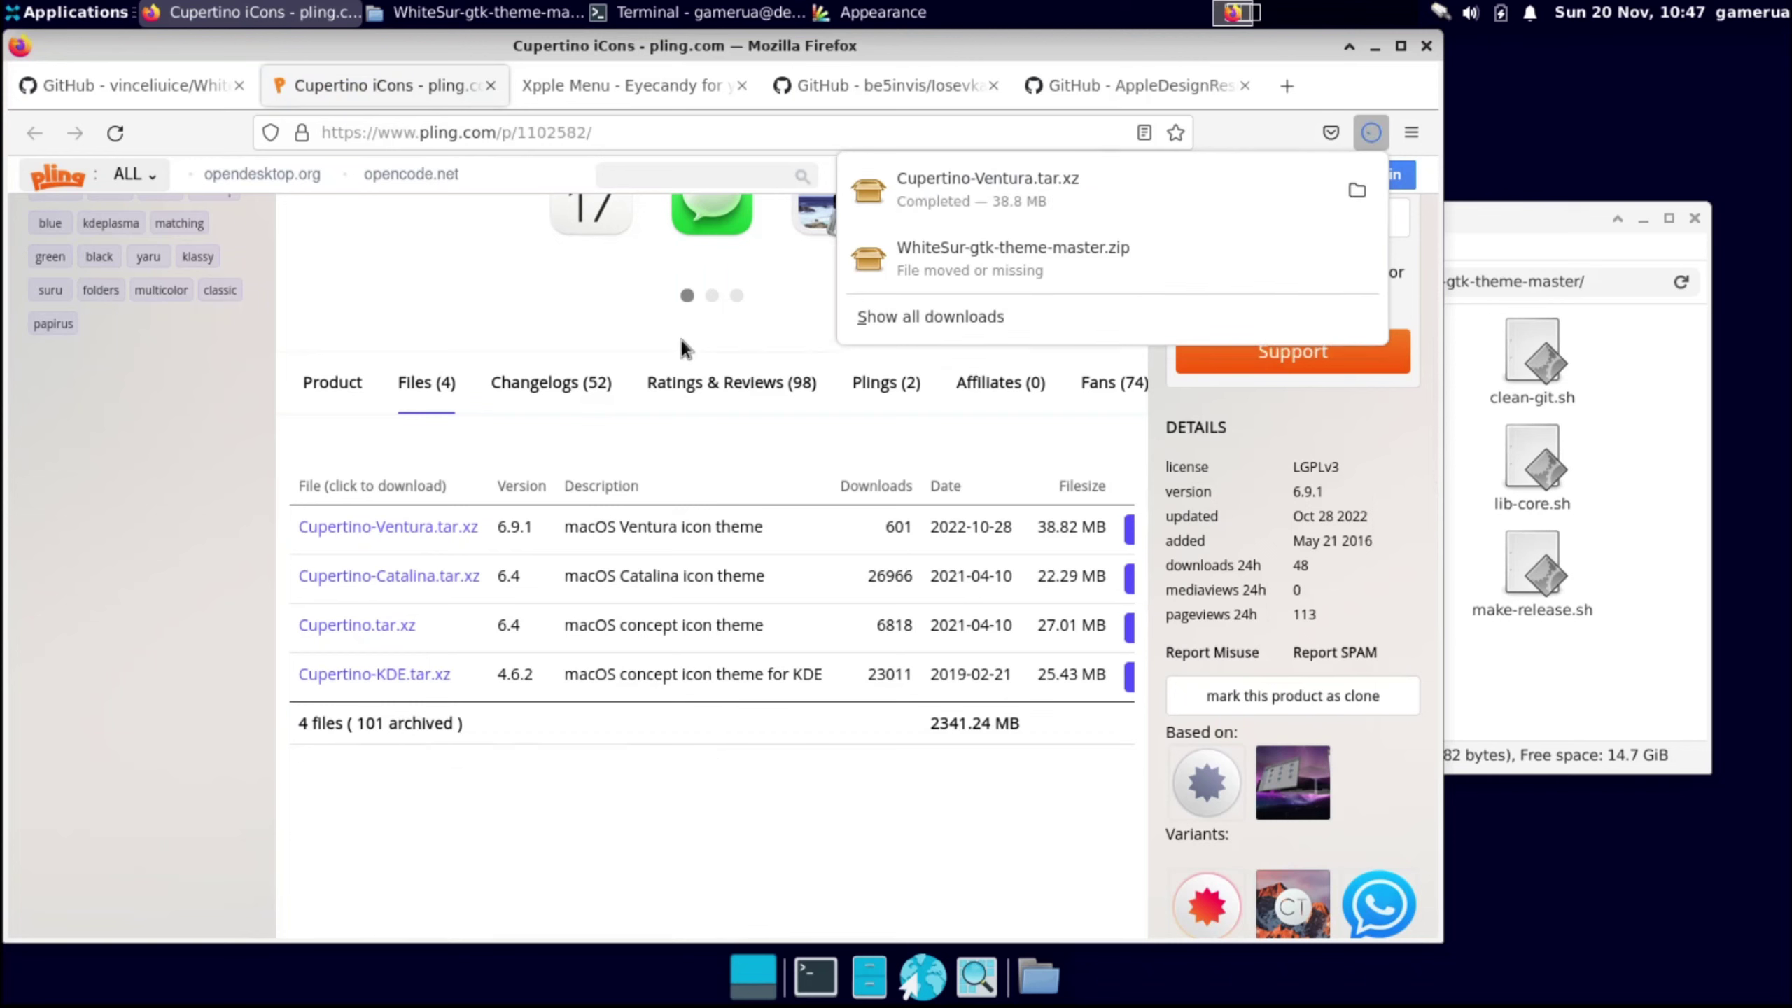
# Step: Return to the Download folder and open the Cupertino-Ventura.tar.xz archive with Xarchiver
pyautogui.click(1531, 547)
pyautogui.click(1093, 285)
pyautogui.click(1386, 382)
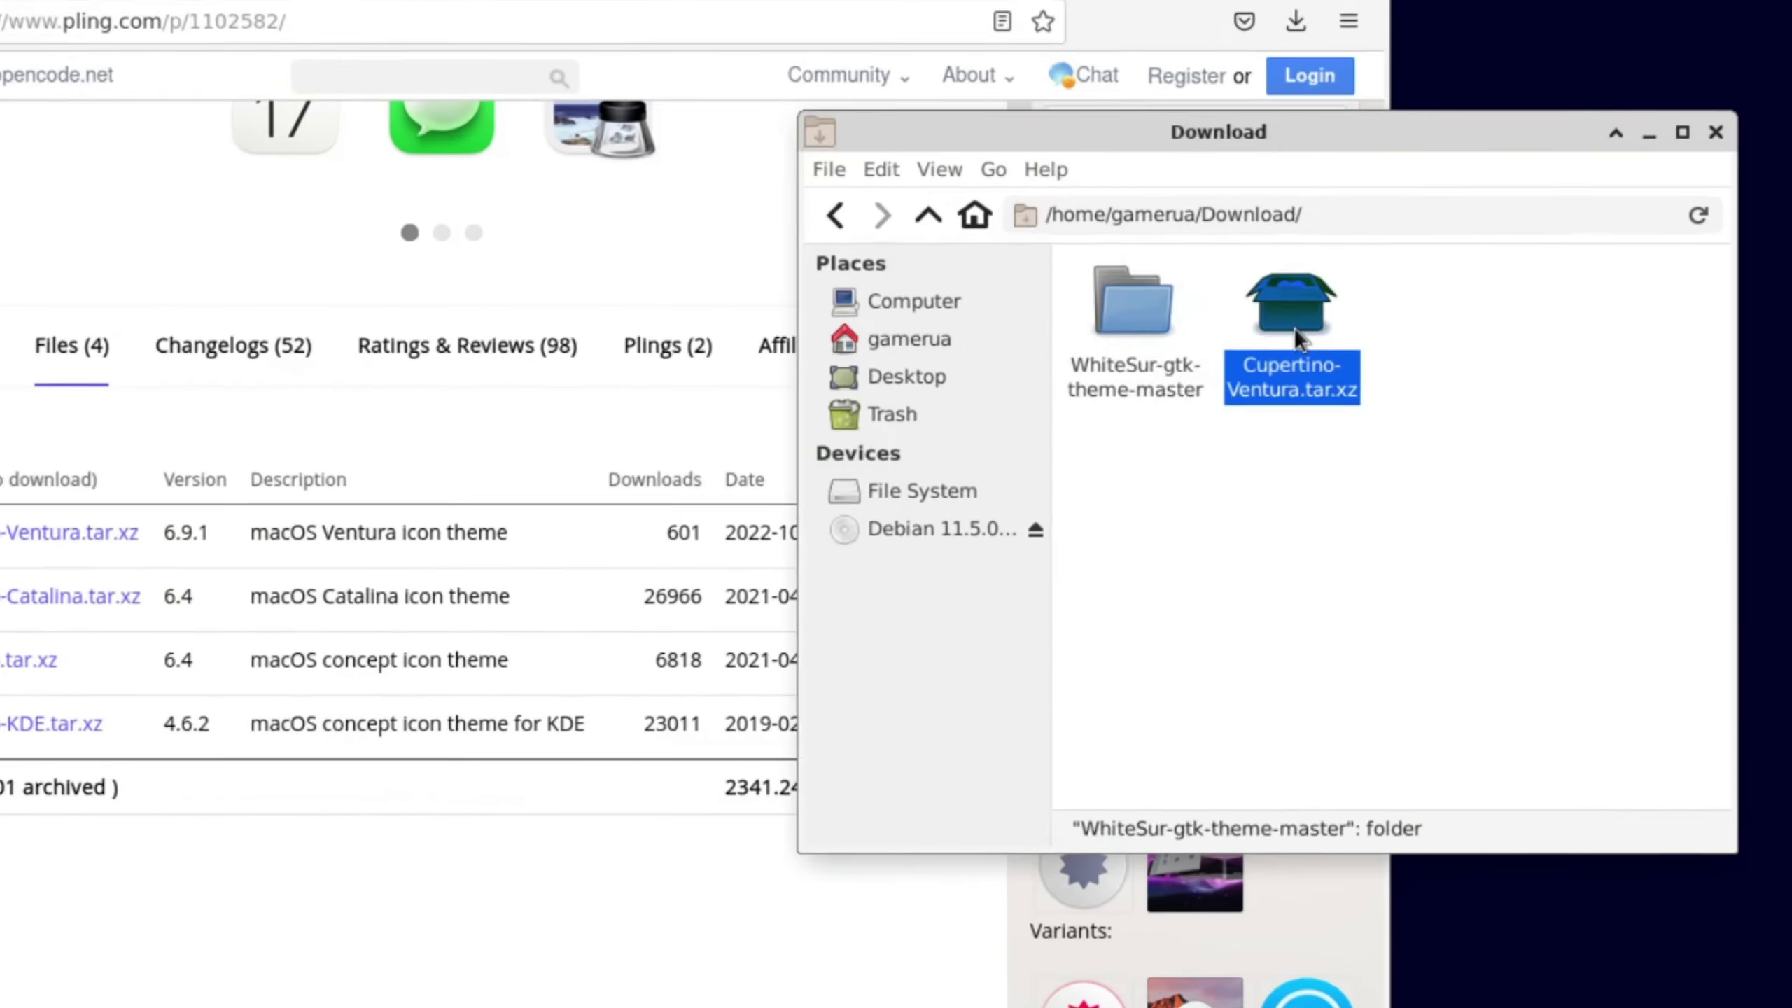
pyautogui.rightClick(1414, 367)
pyautogui.click(1357, 314)
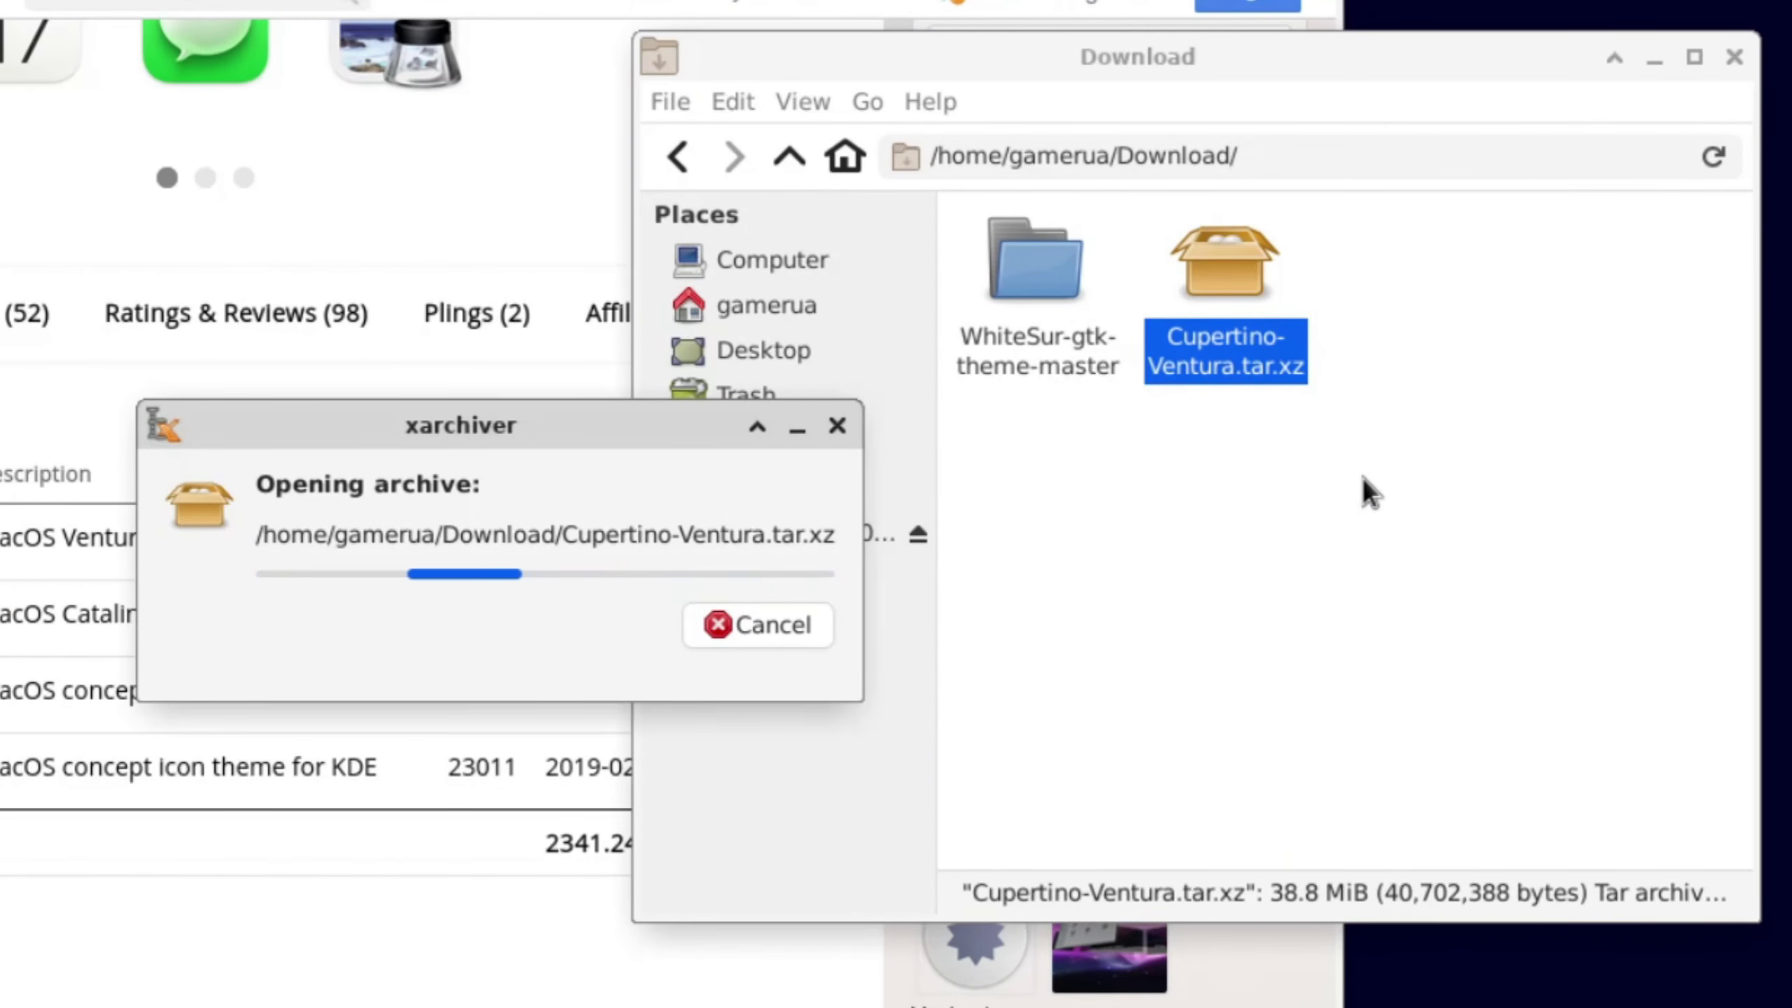
# Step: Permanently delete the Cupertino-Ventura.tar.xz archive from the Download folder, keeping the extracted Cupertino-Ventura folder
pyautogui.click(1535, 501)
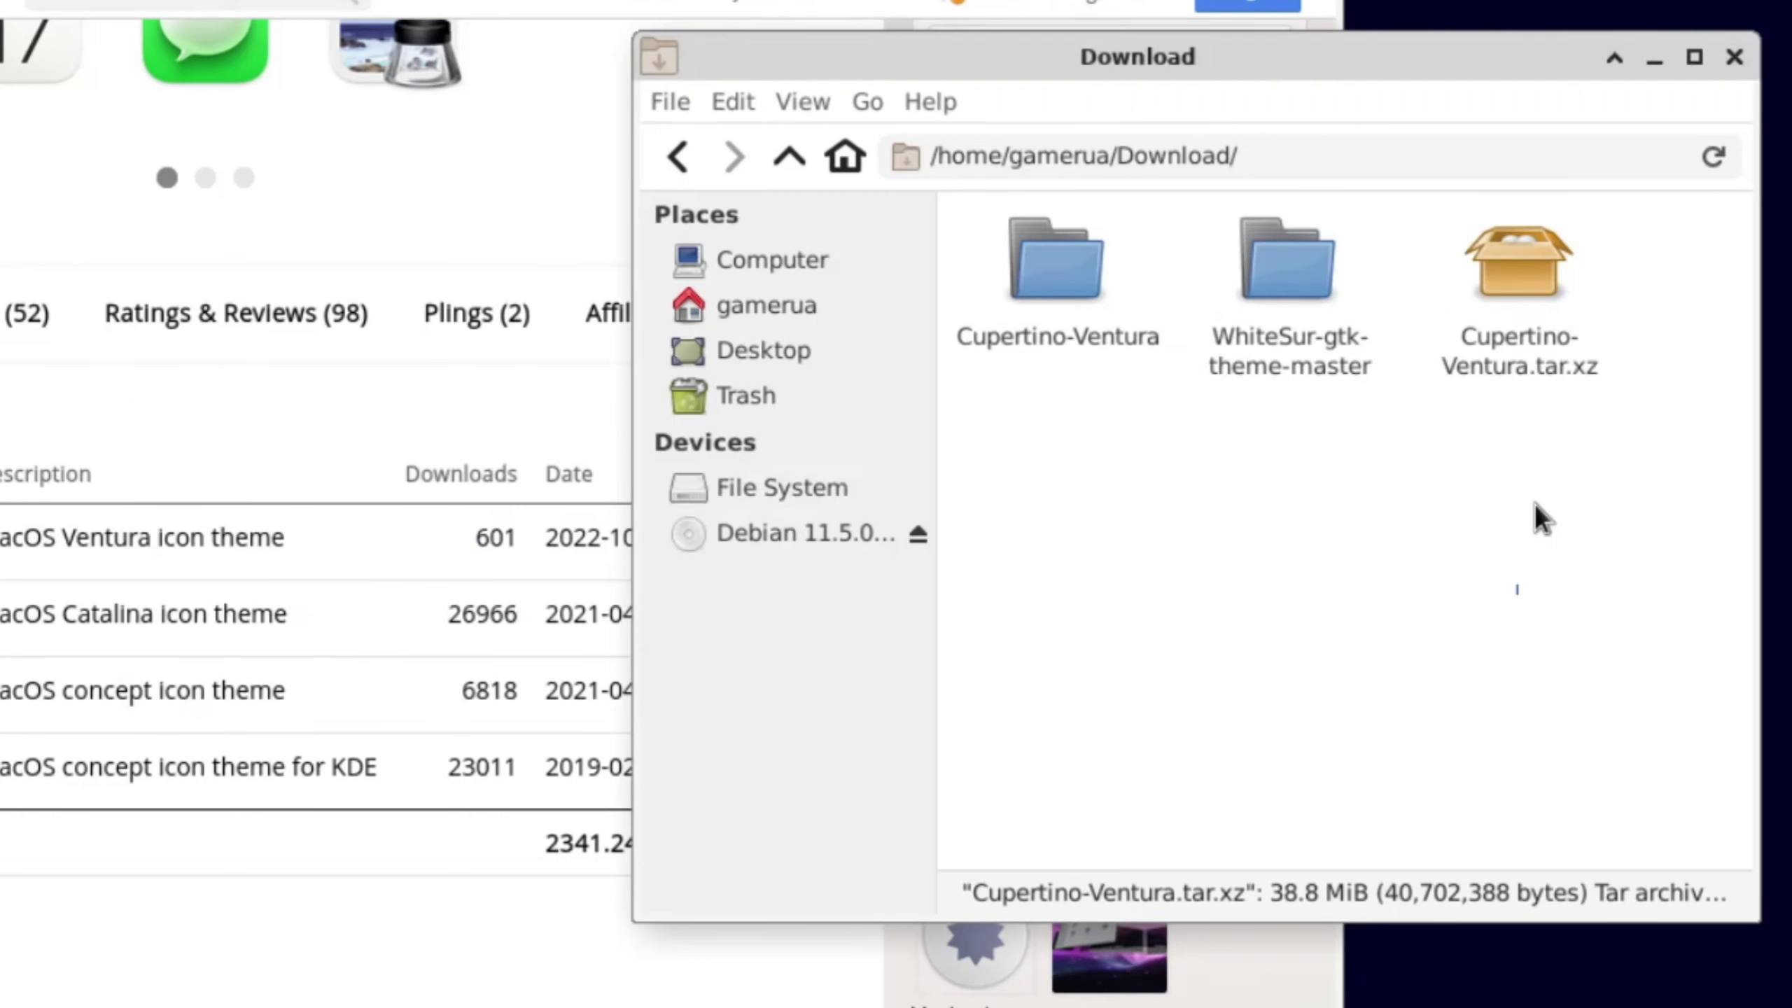
pyautogui.click(1587, 298)
pyautogui.hotkey('shift', 'Delete')
pyautogui.press('Return')
# Step: Look inside the WhiteSur-gtk-theme-master folder and its src subfolder, and return to the Download folder
pyautogui.doubleClick(1288, 268)
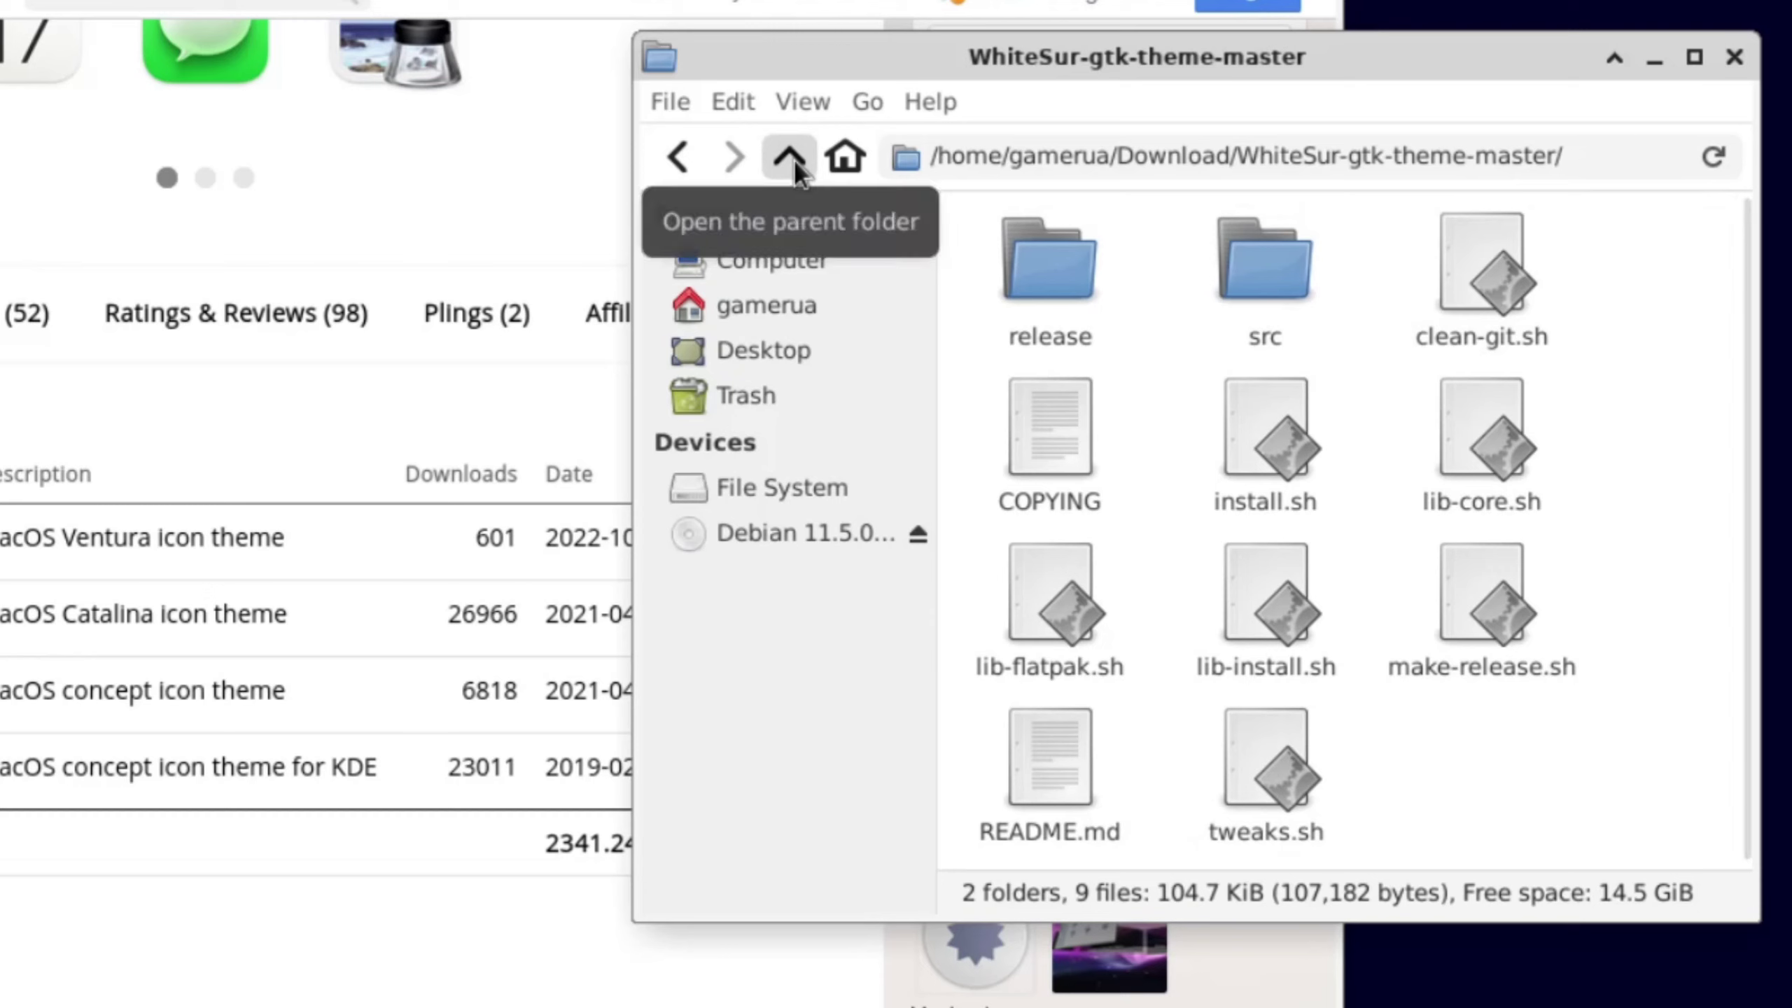
pyautogui.doubleClick(1256, 267)
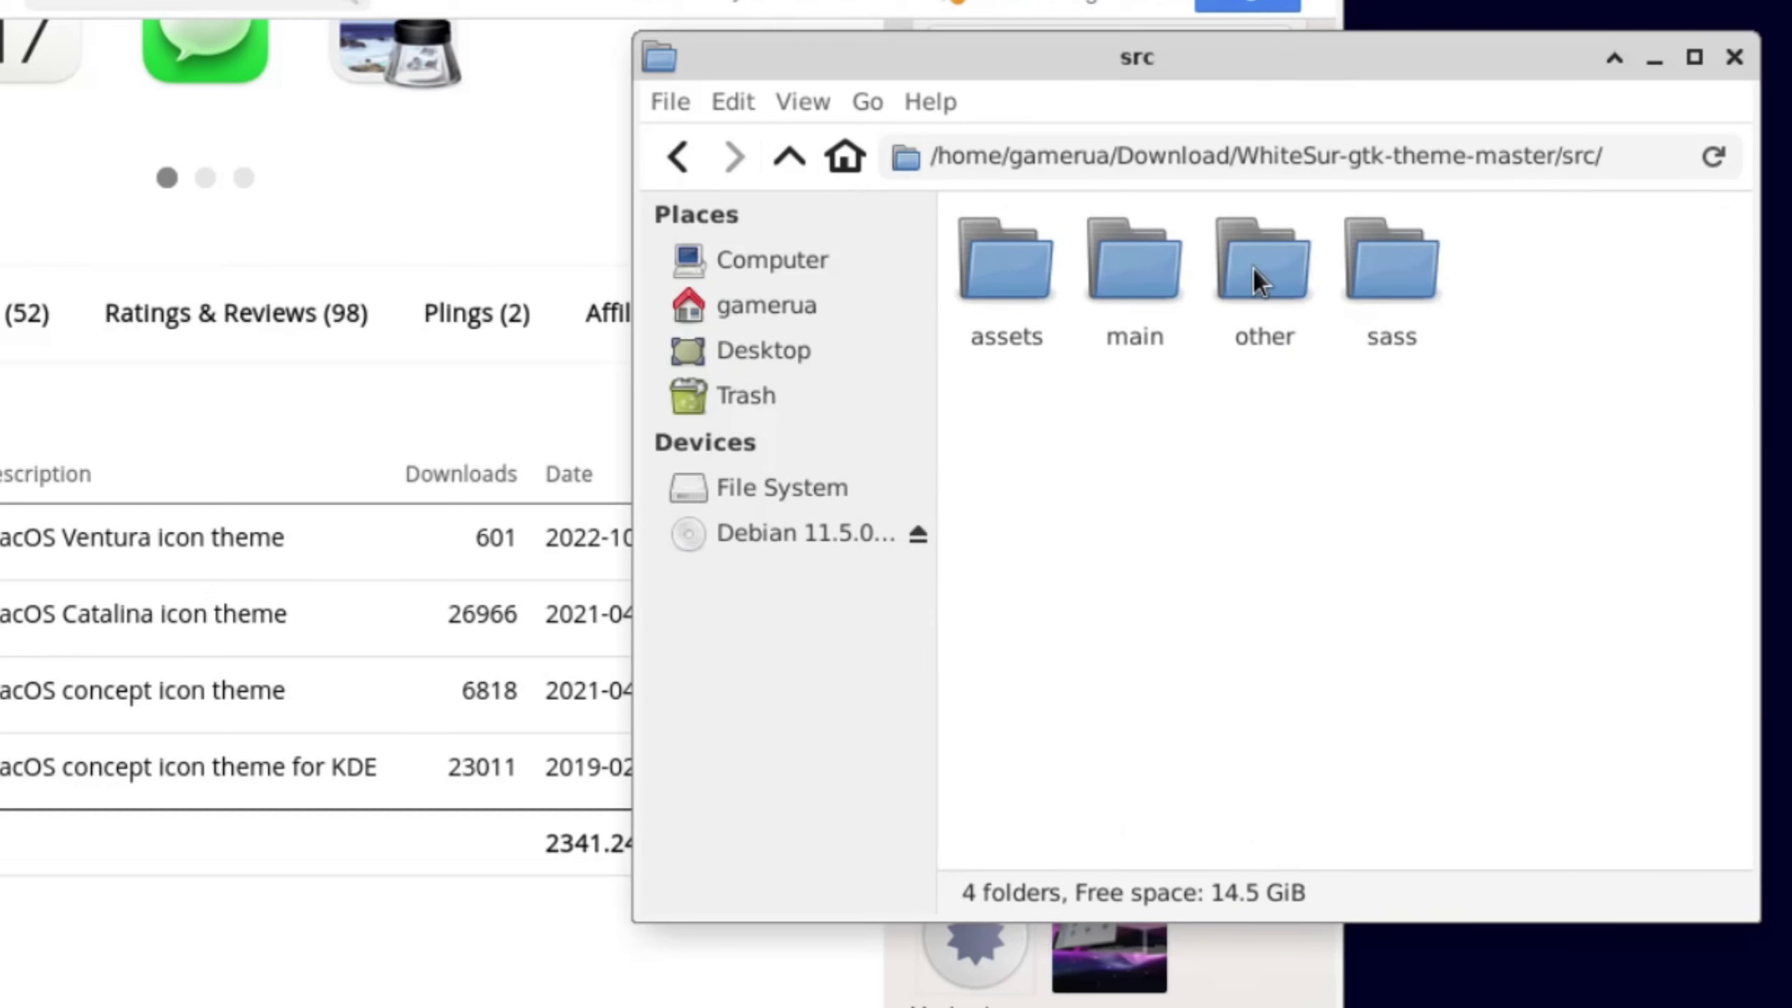
pyautogui.click(792, 157)
pyautogui.click(792, 156)
# Step: Check the contents of the inner Cupertino-Ventura theme folder and copy that inner folder
pyautogui.doubleClick(1056, 268)
pyautogui.doubleClick(1056, 265)
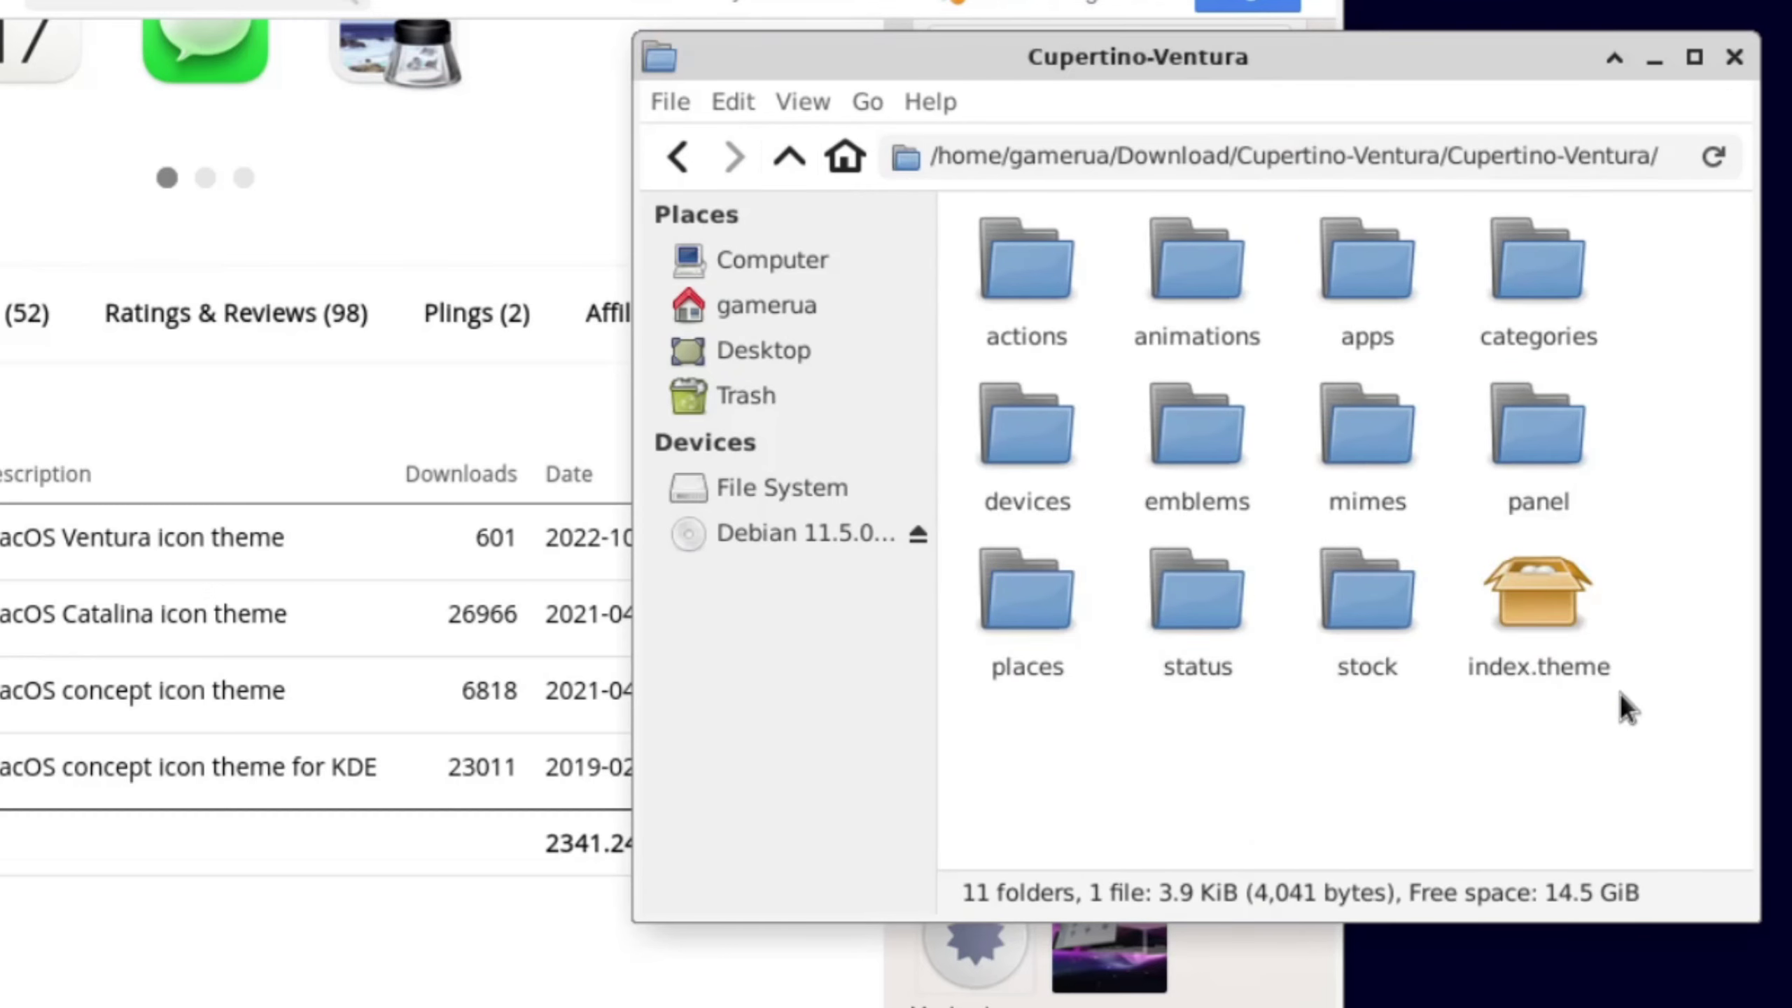
pyautogui.hotkey('ctrl', 'a')
pyautogui.click(1626, 436)
pyautogui.click(788, 159)
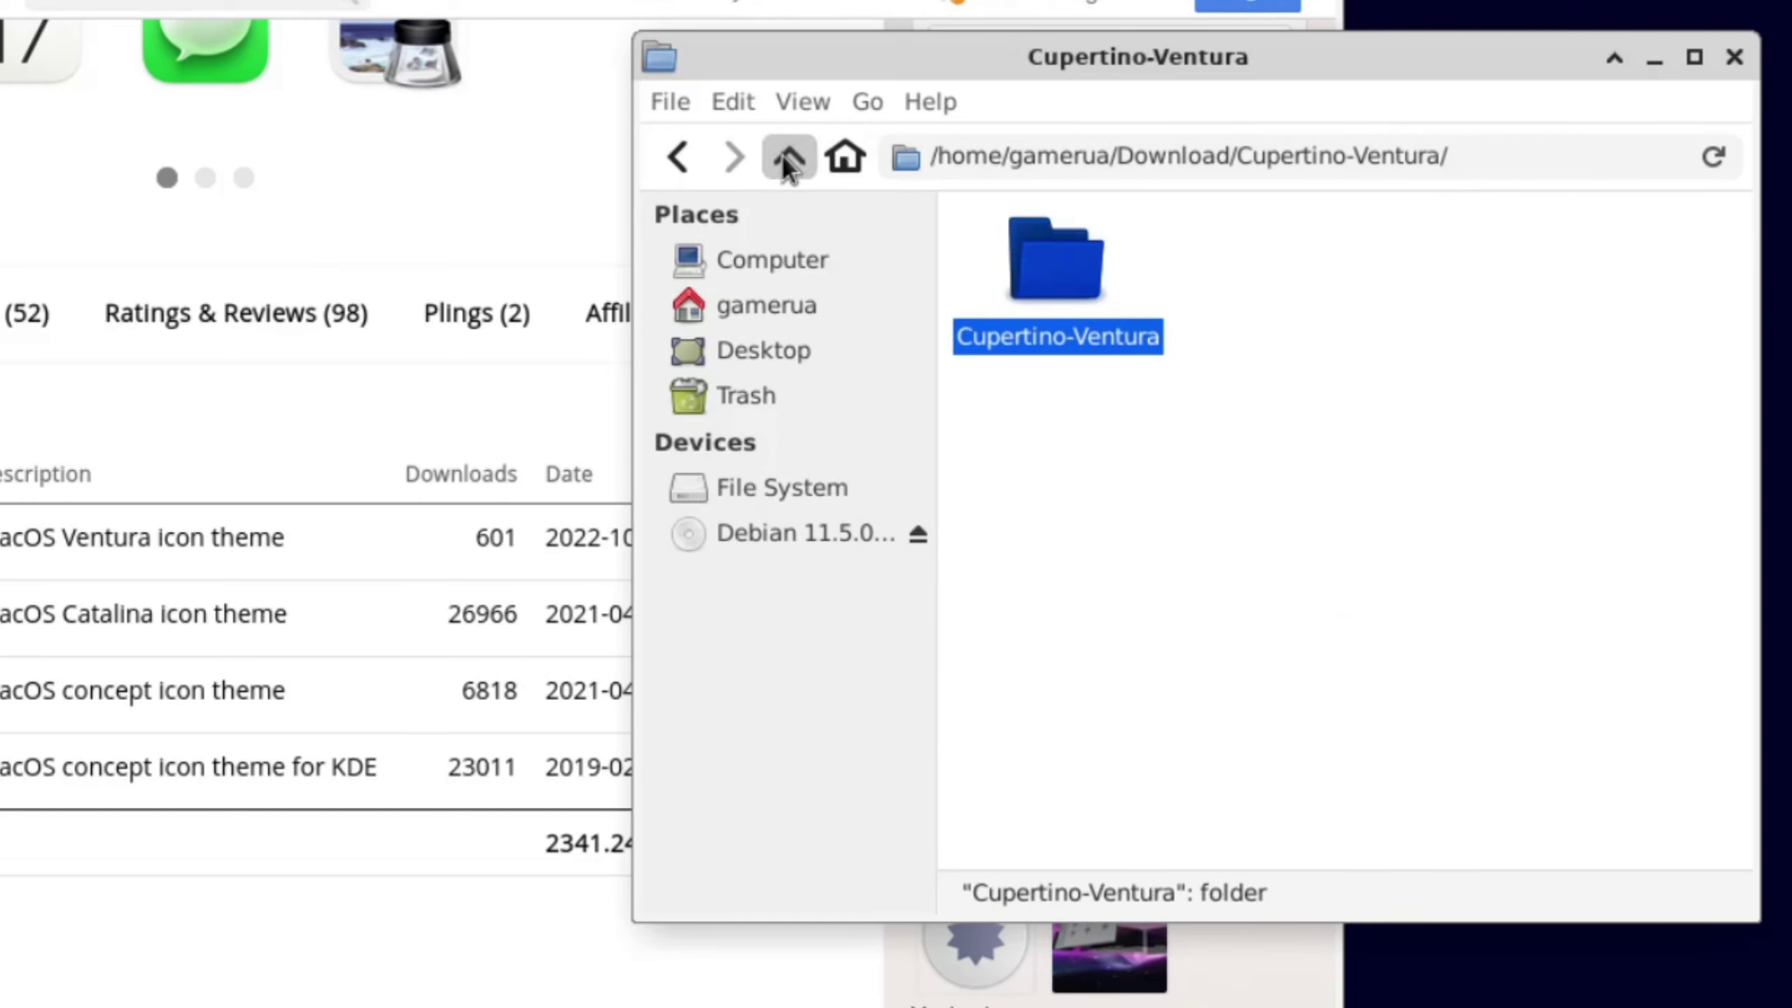
pyautogui.rightClick(1056, 267)
pyautogui.click(1159, 555)
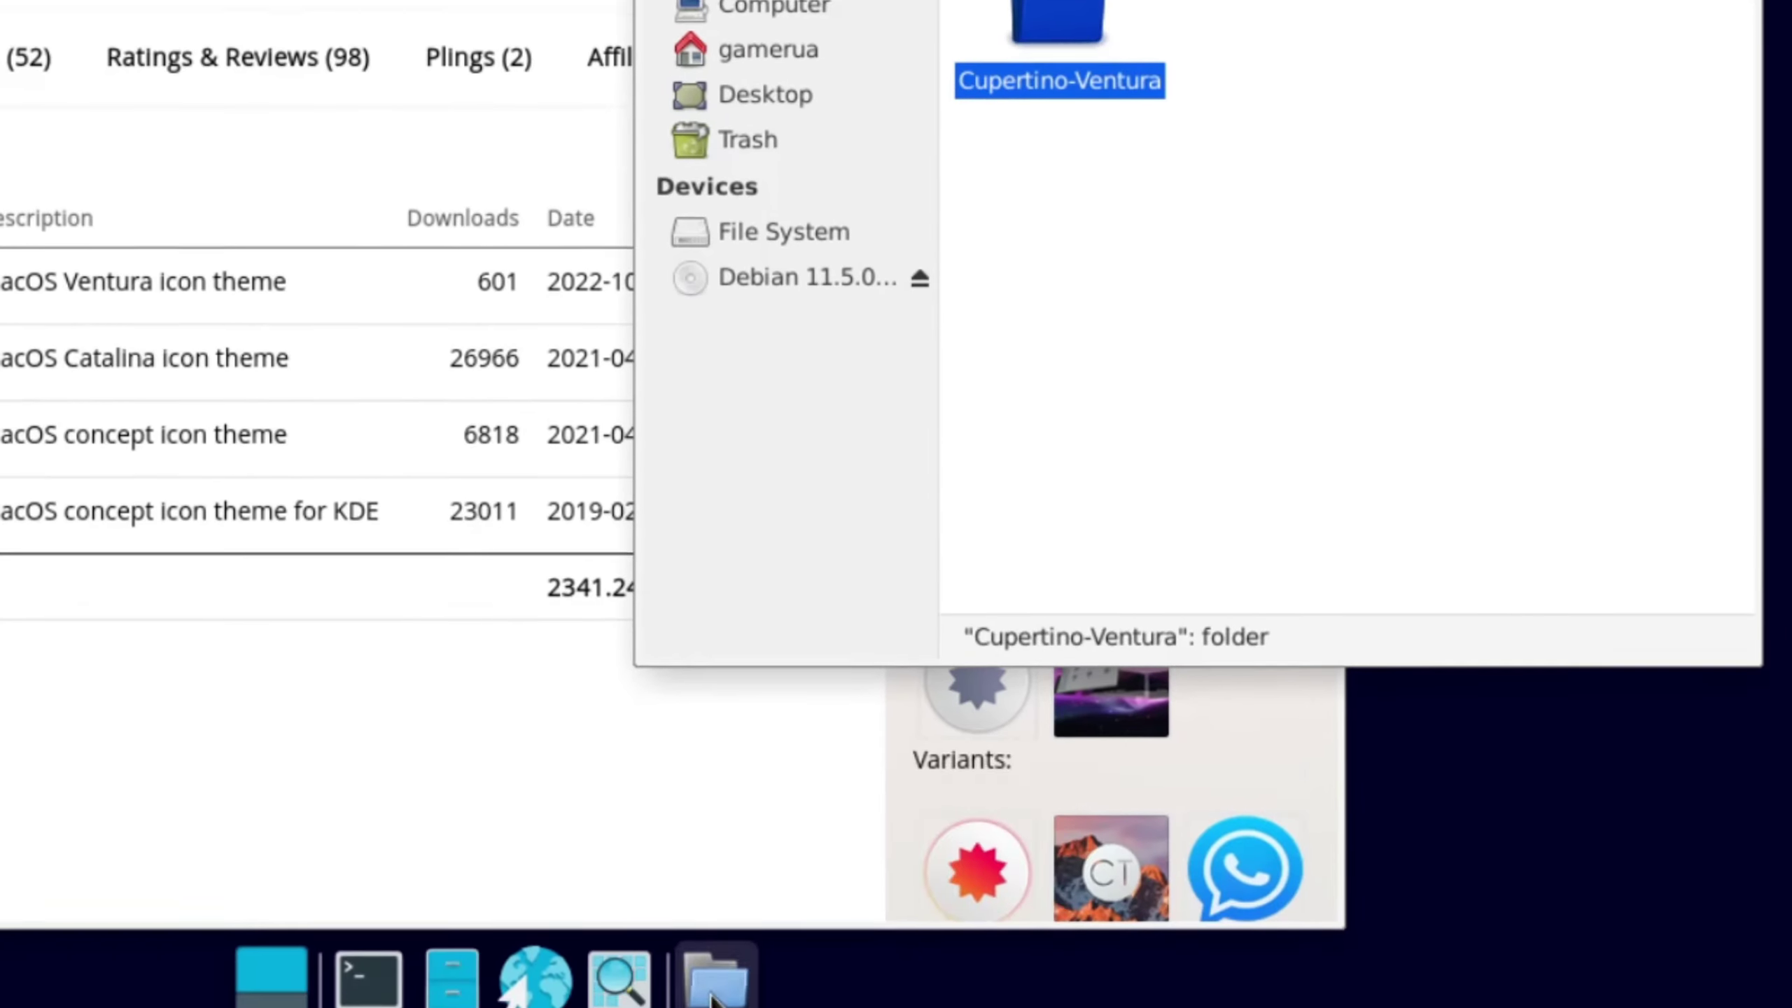
# Step: Open a second file manager window on the home folder, show hidden files and go to .local/share
pyautogui.click(716, 954)
pyautogui.click(808, 565)
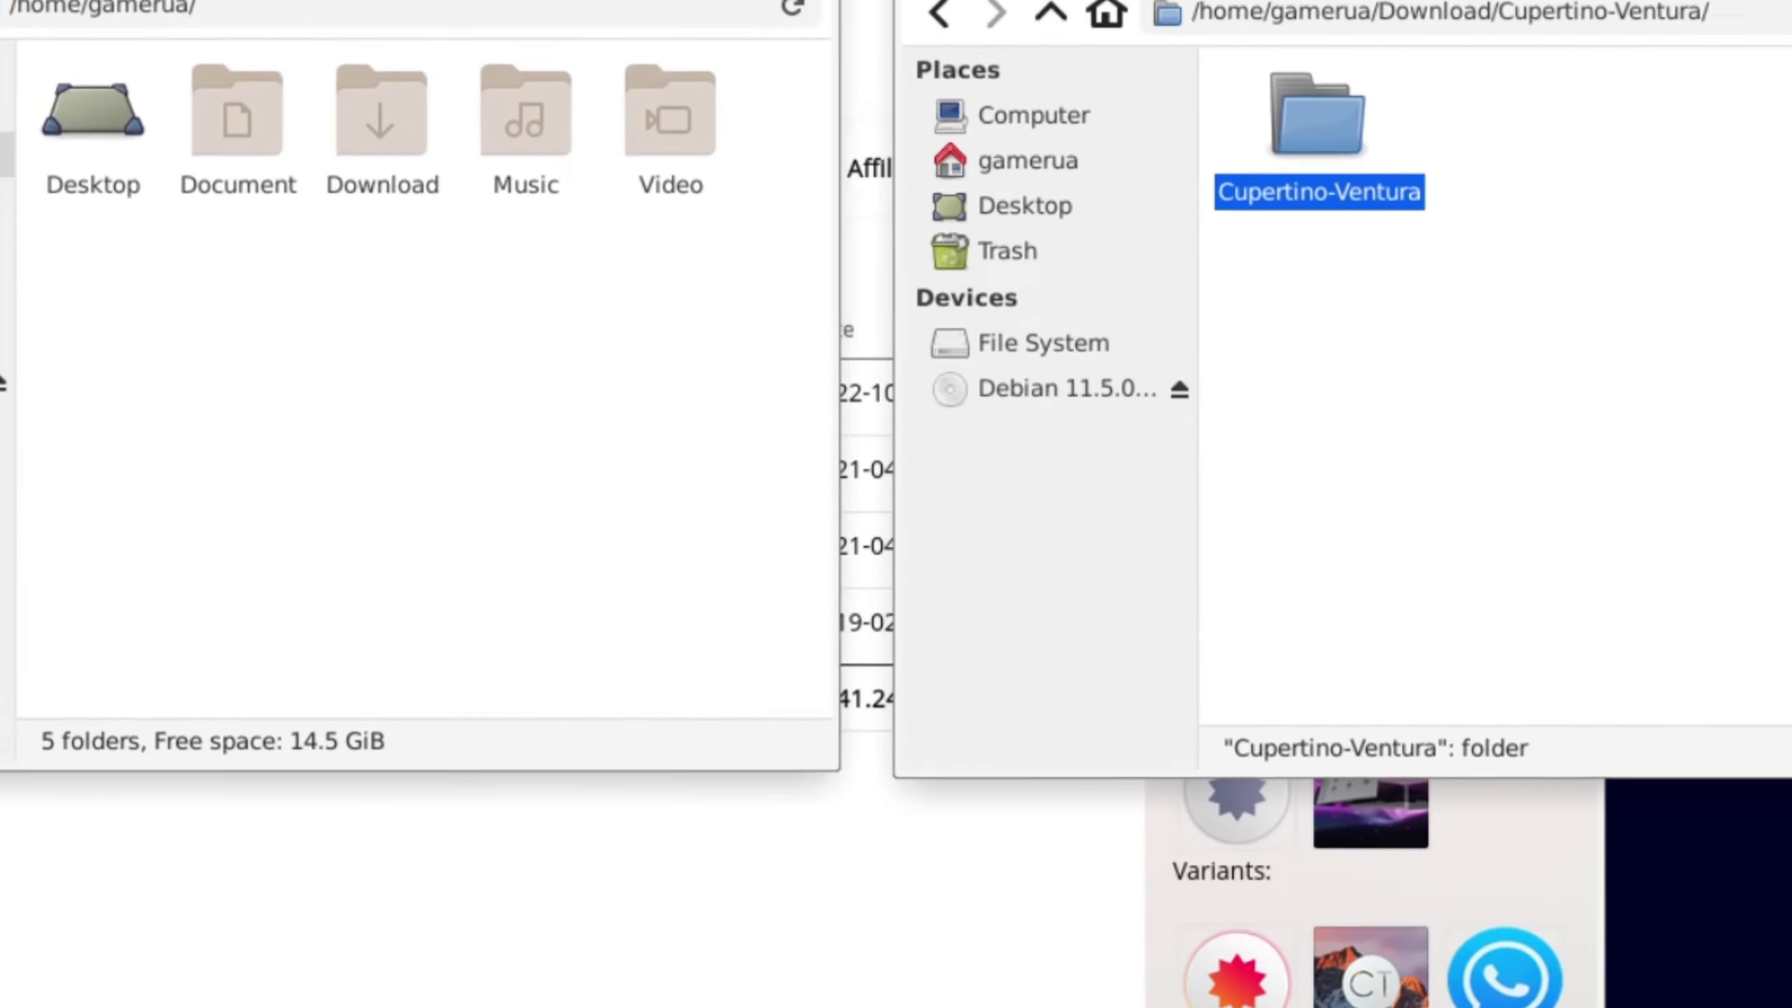
pyautogui.hotkey('ctrl', 'h')
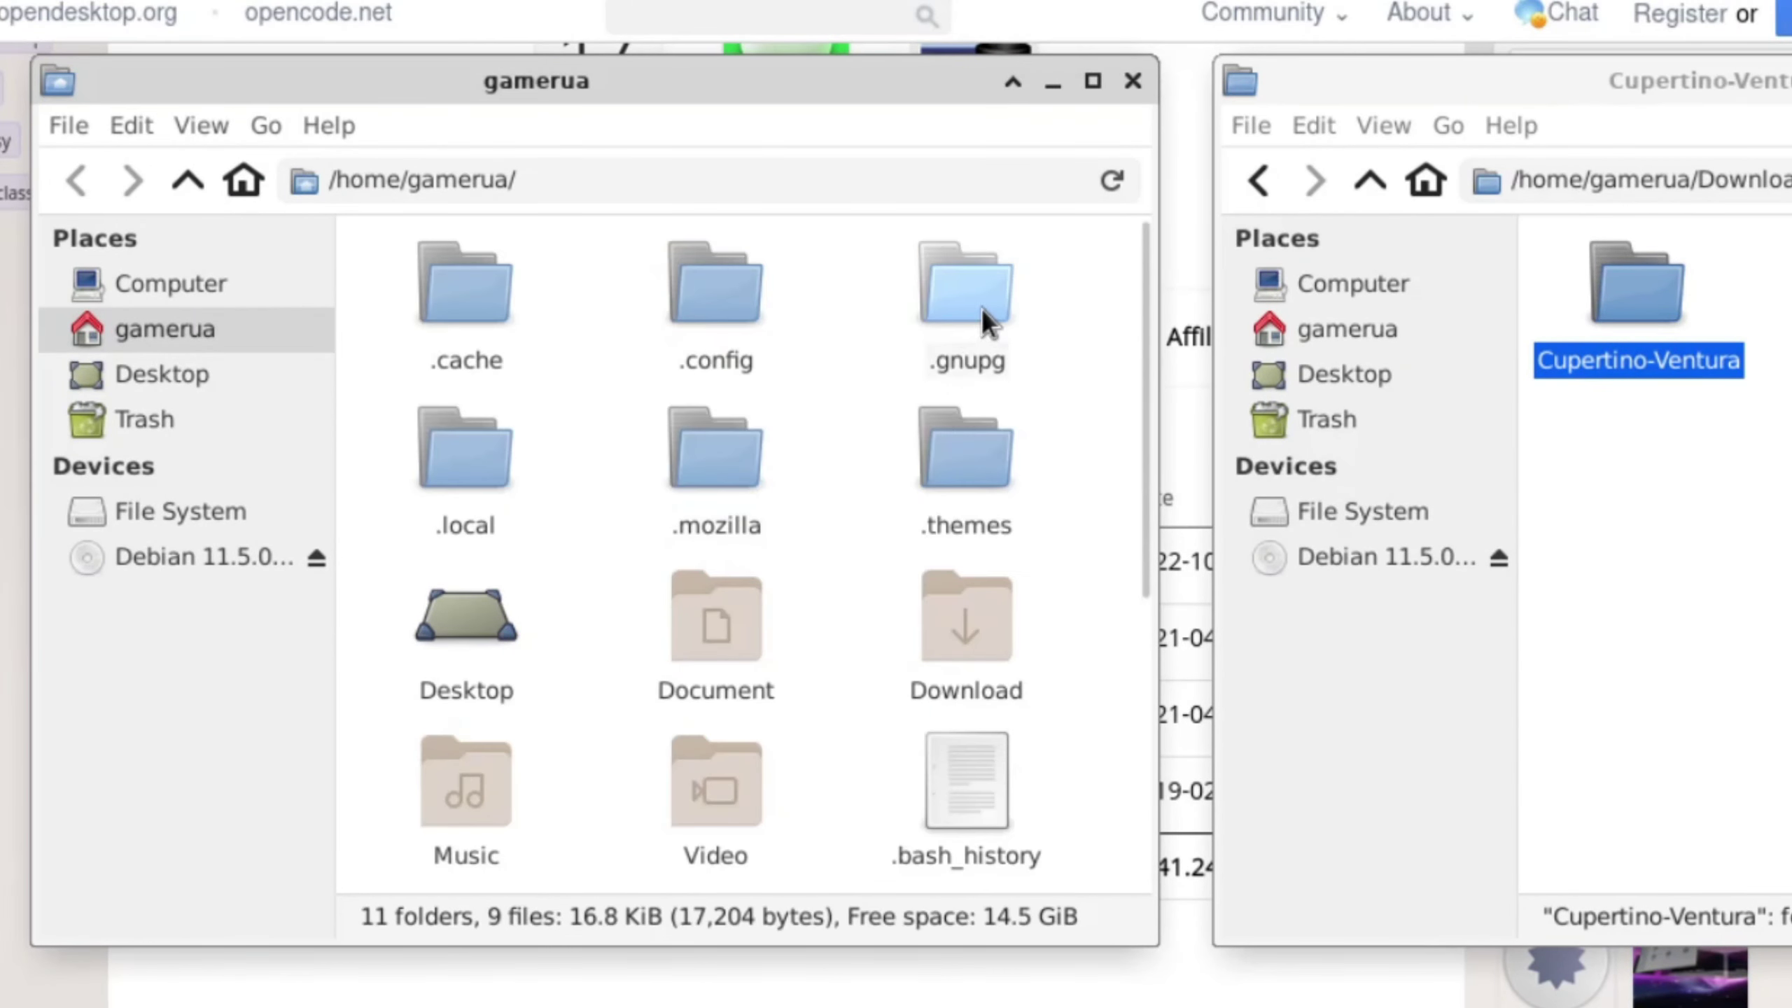
pyautogui.doubleClick(473, 448)
pyautogui.doubleClick(431, 299)
# Step: Create a folder named icons in .local/share and open it
pyautogui.rightClick(935, 506)
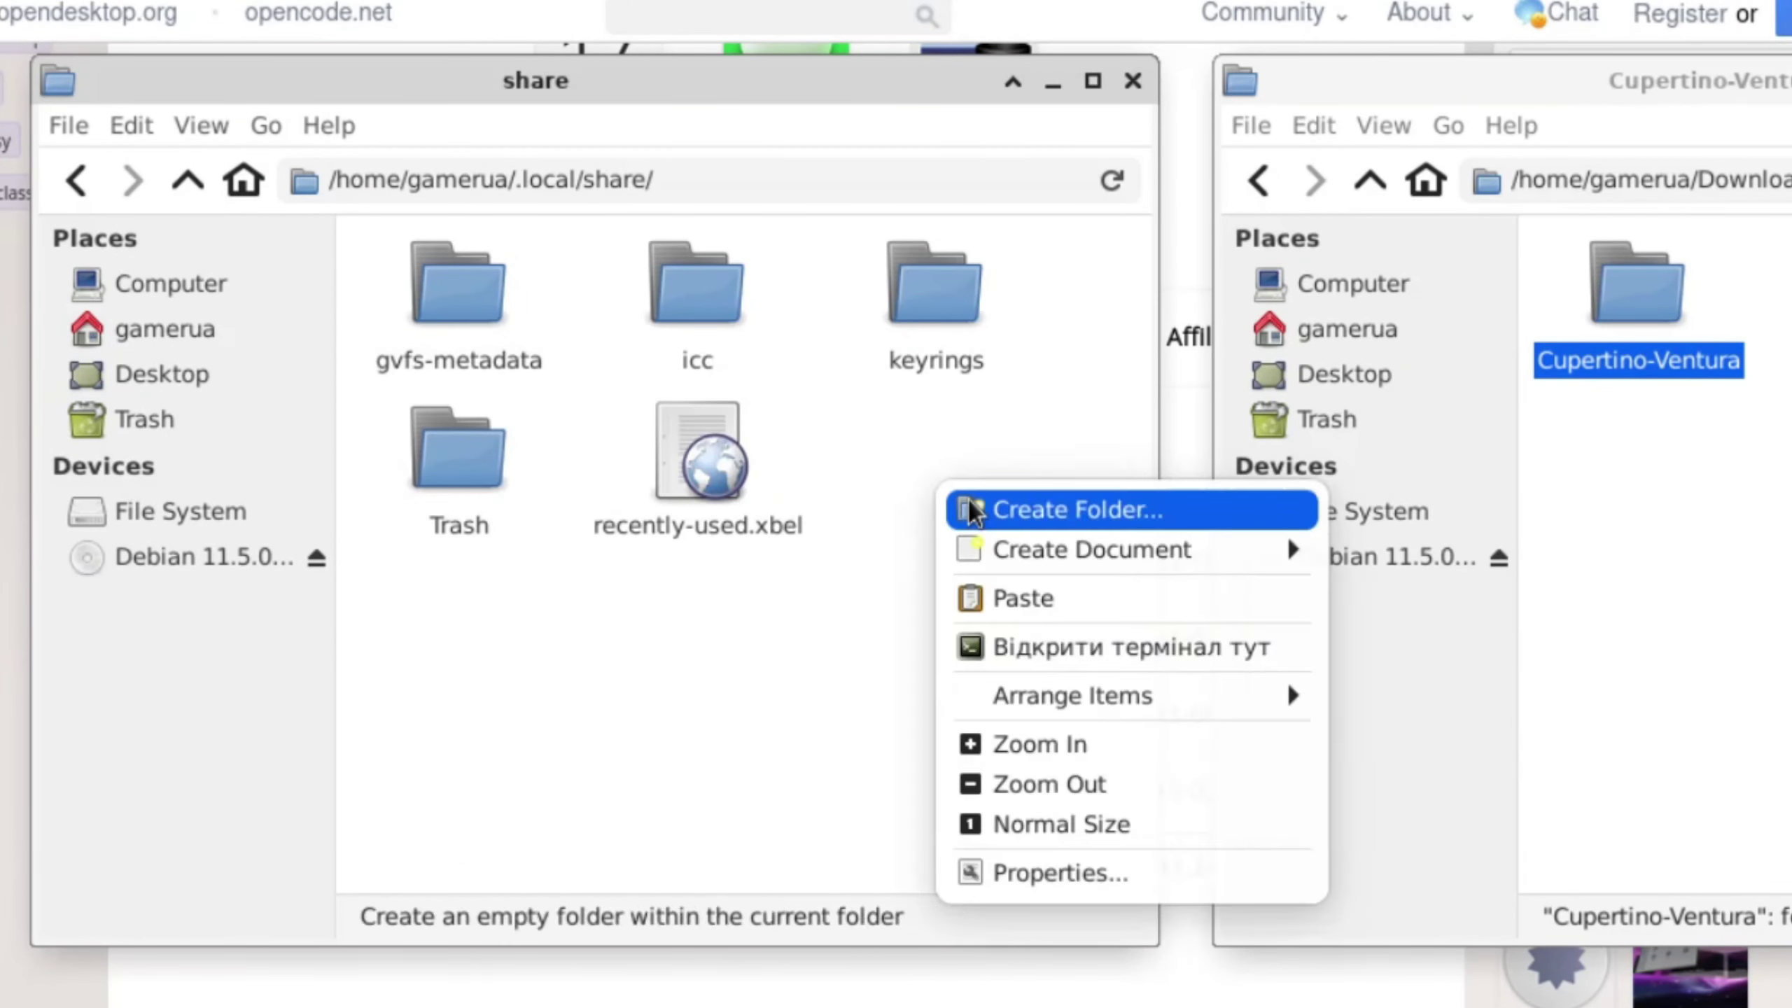
pyautogui.click(969, 501)
pyautogui.write('icons')
pyautogui.press('Return')
pyautogui.press('Return')
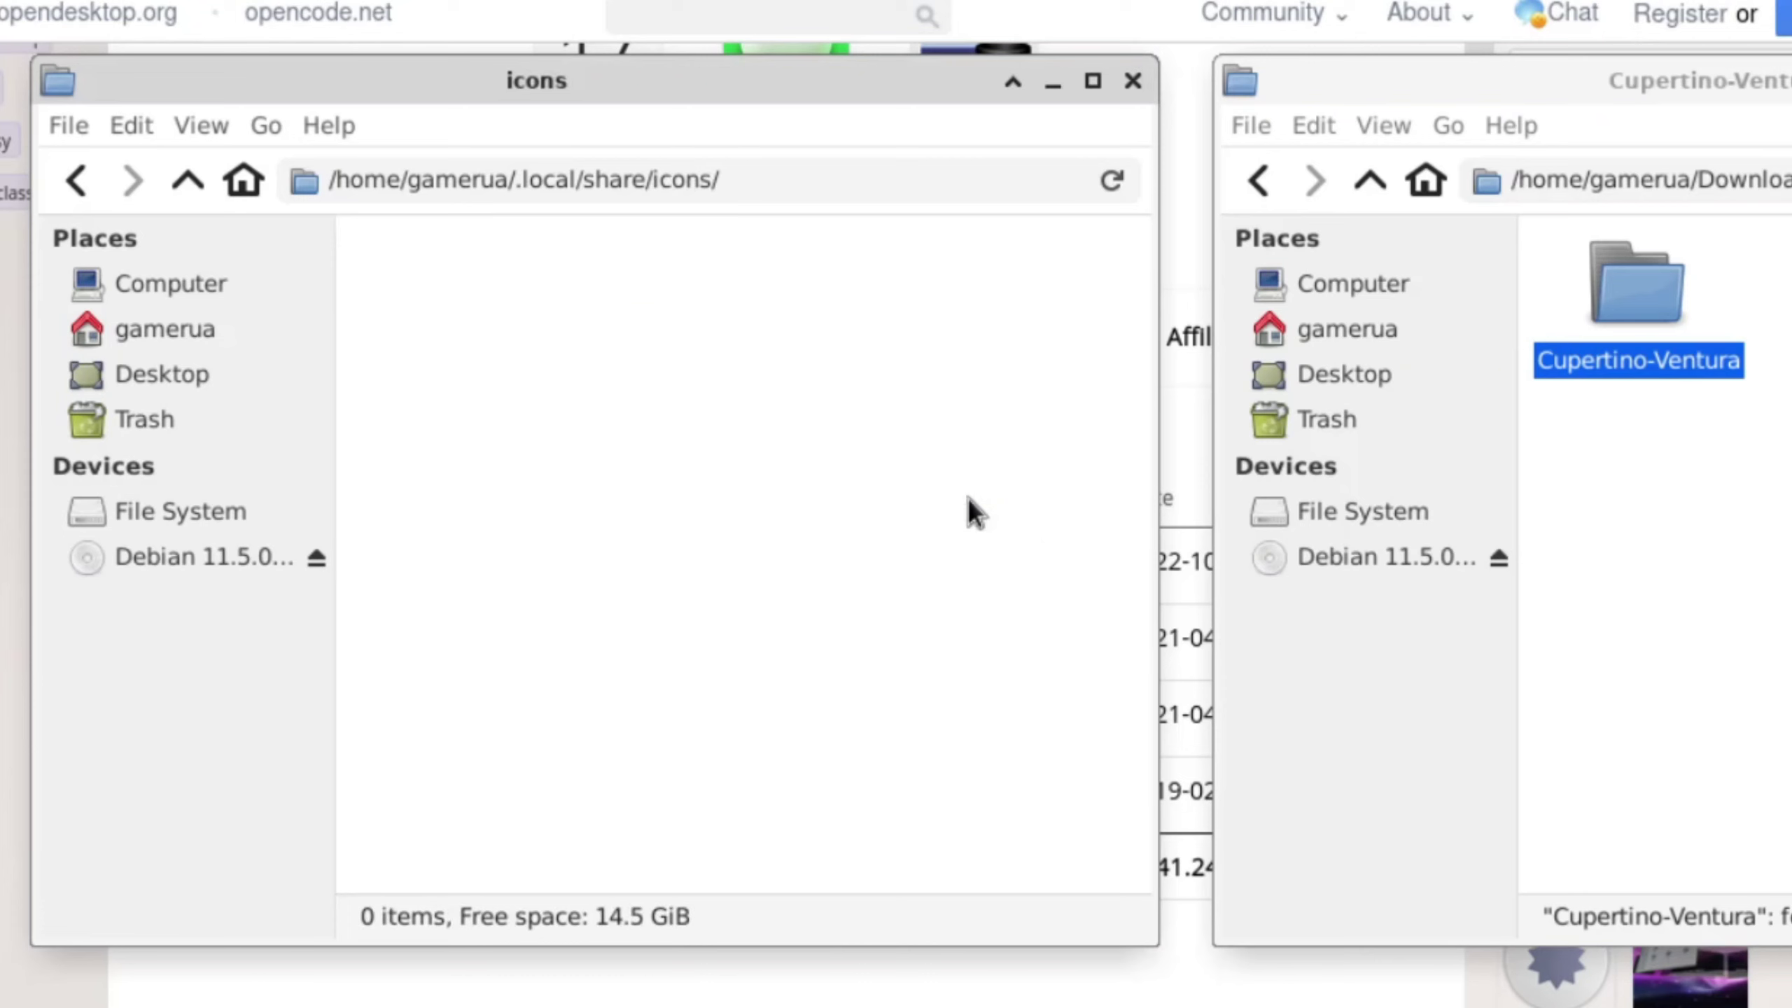
# Step: Paste the copied Cupertino-Ventura folder into .local/share/icons and check that its contents are there
pyautogui.rightClick(544, 375)
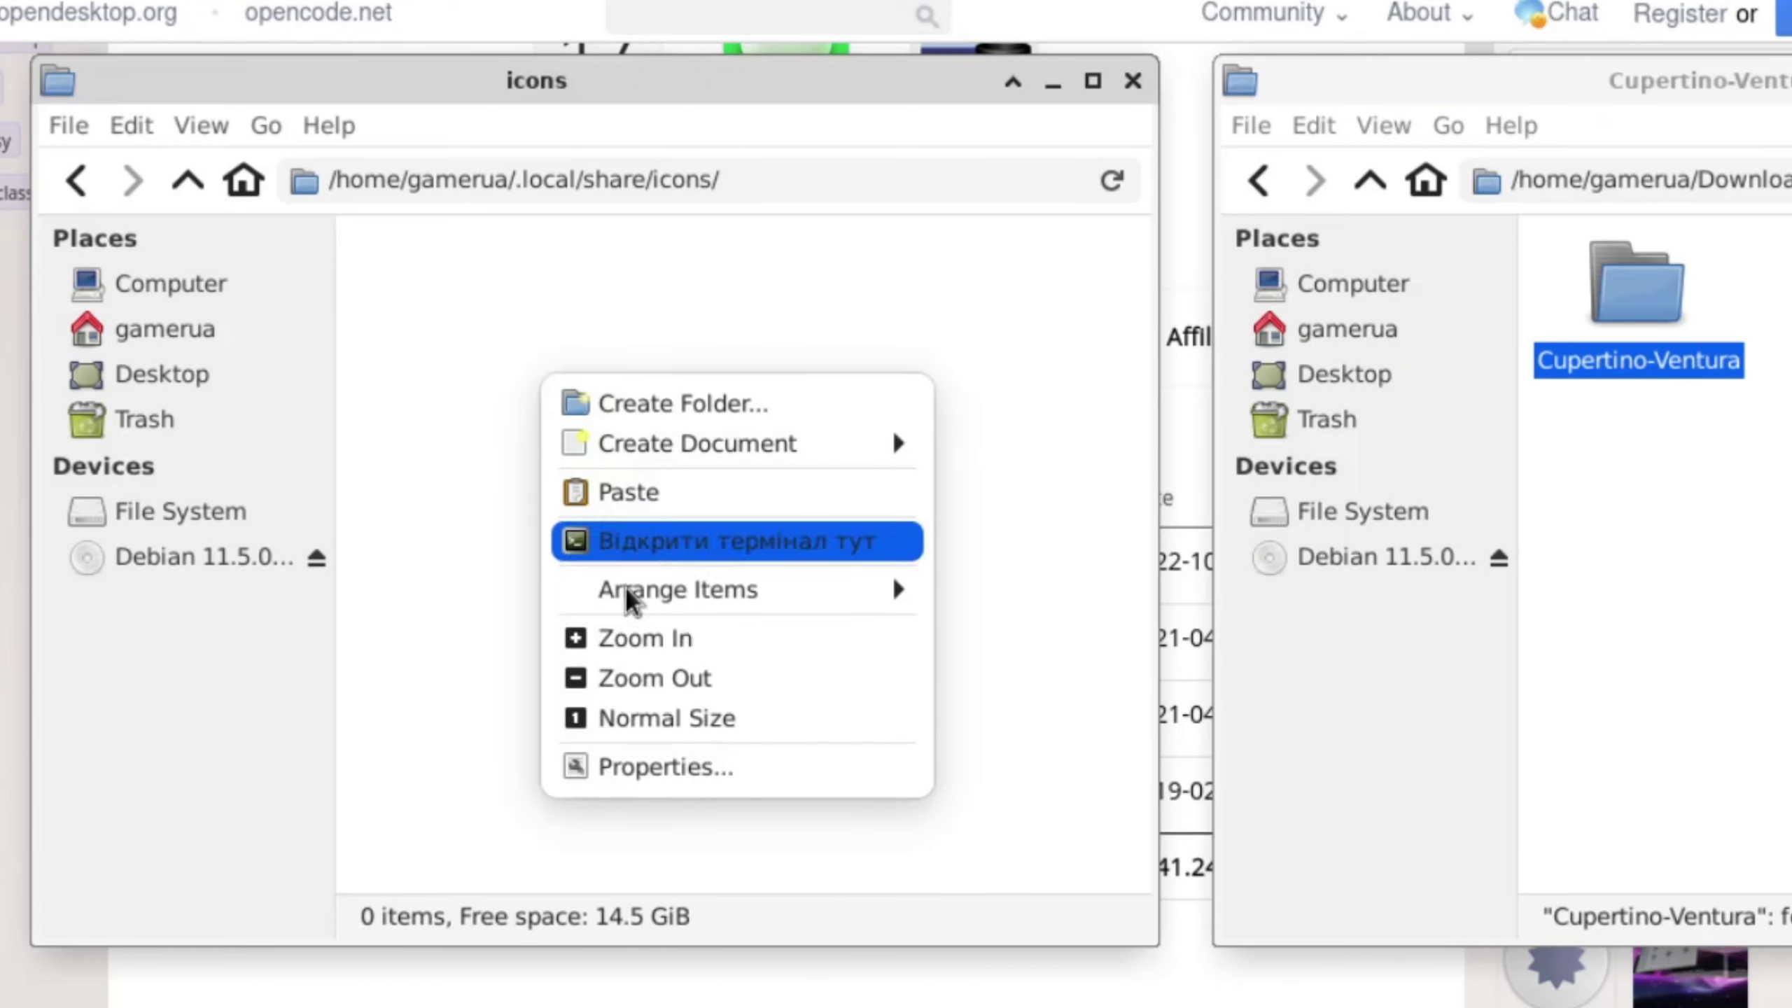
pyautogui.click(876, 491)
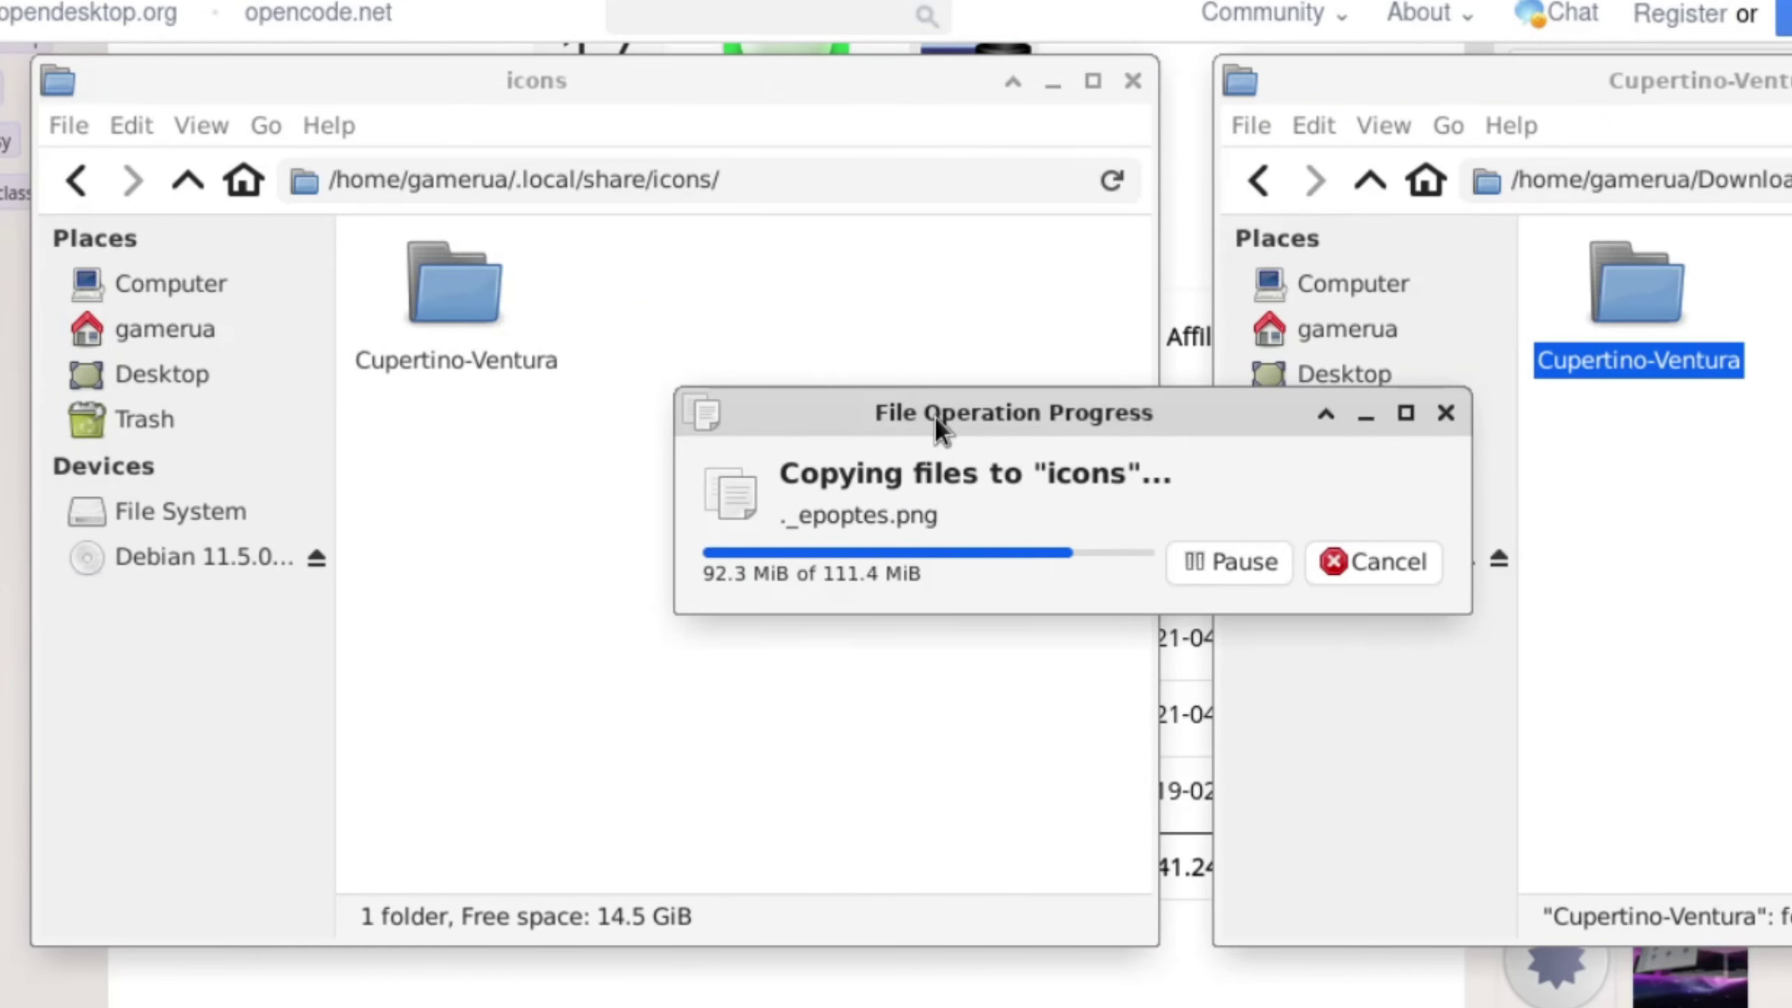
pyautogui.doubleClick(438, 289)
pyautogui.click(188, 180)
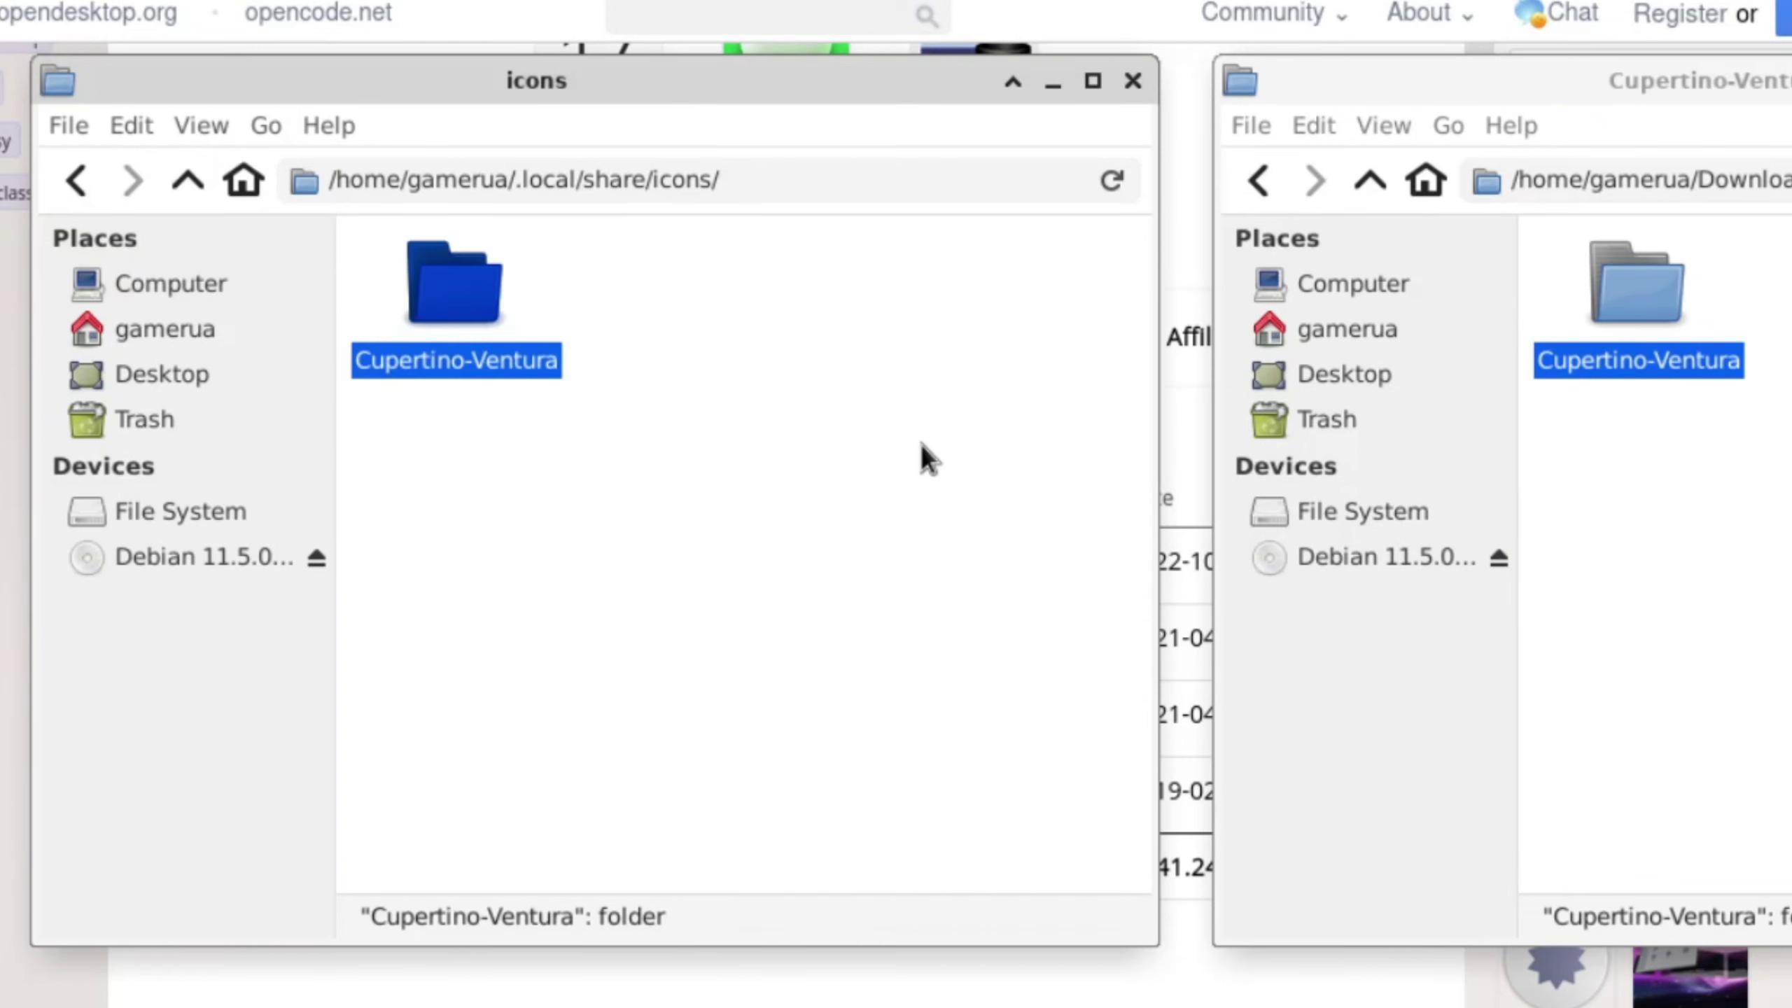
pyautogui.click(928, 455)
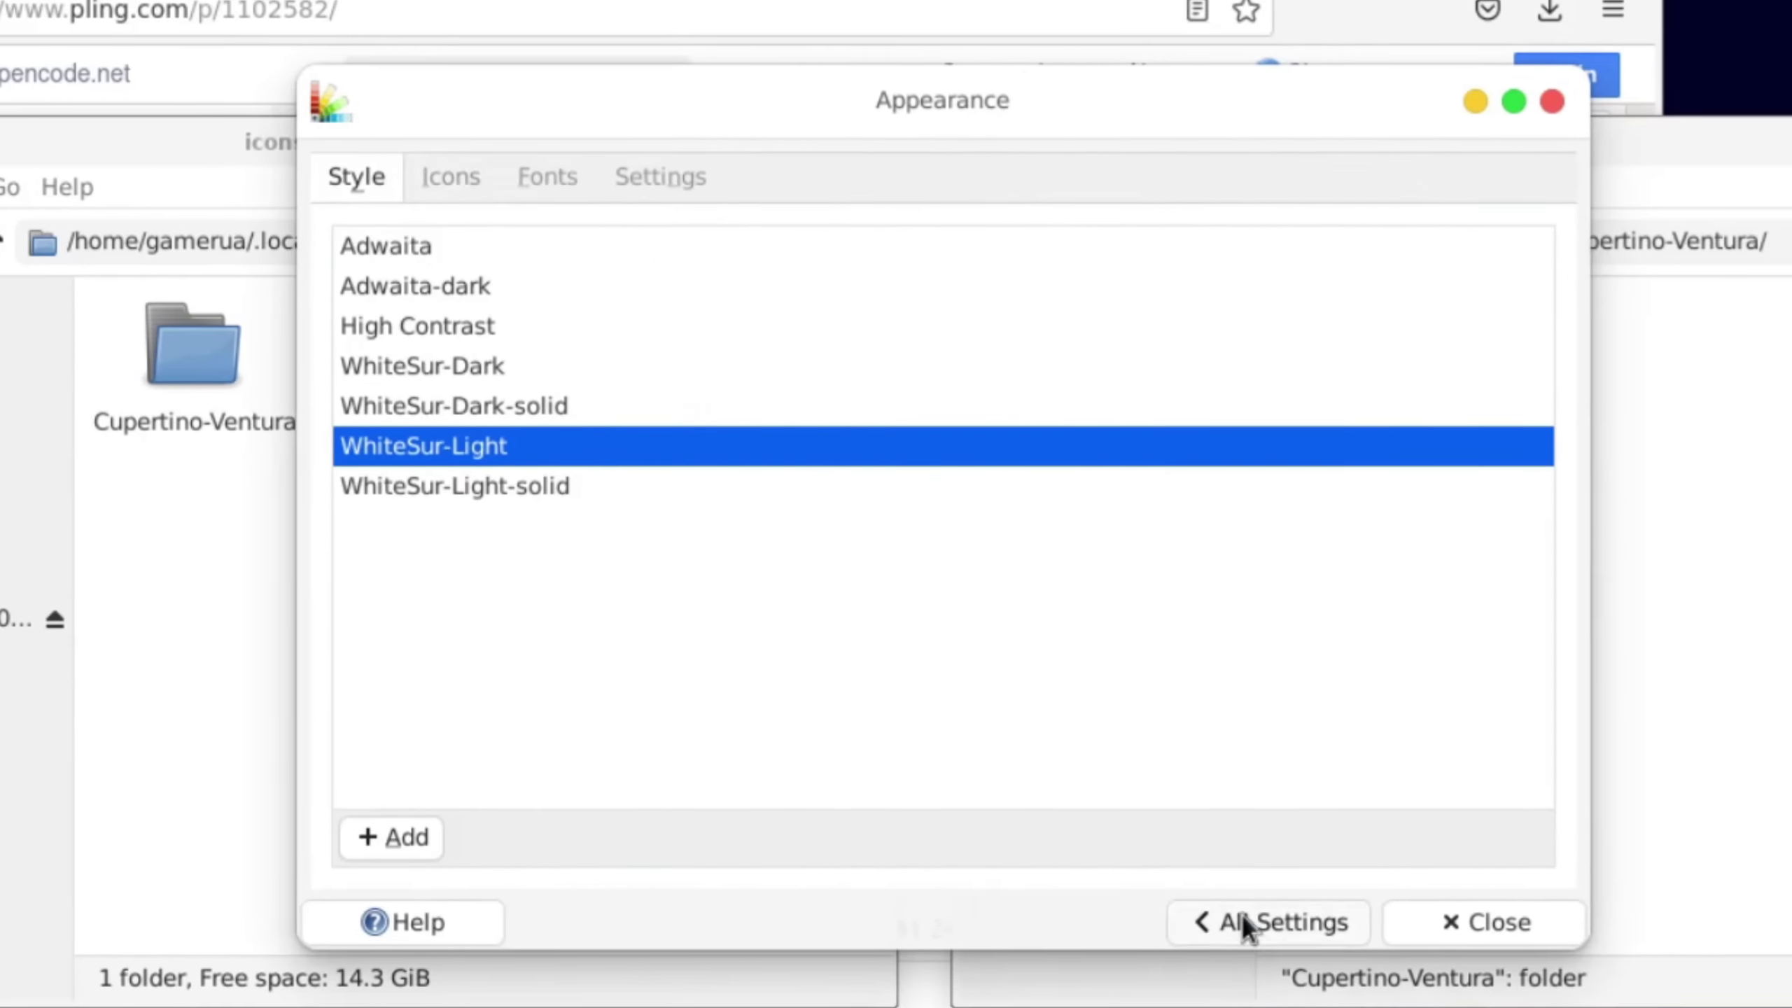
# Step: Apply the Cupertino-Ventura icon theme in the Appearance settings
pyautogui.click(1247, 923)
pyautogui.click(408, 247)
pyautogui.click(444, 172)
pyautogui.click(486, 337)
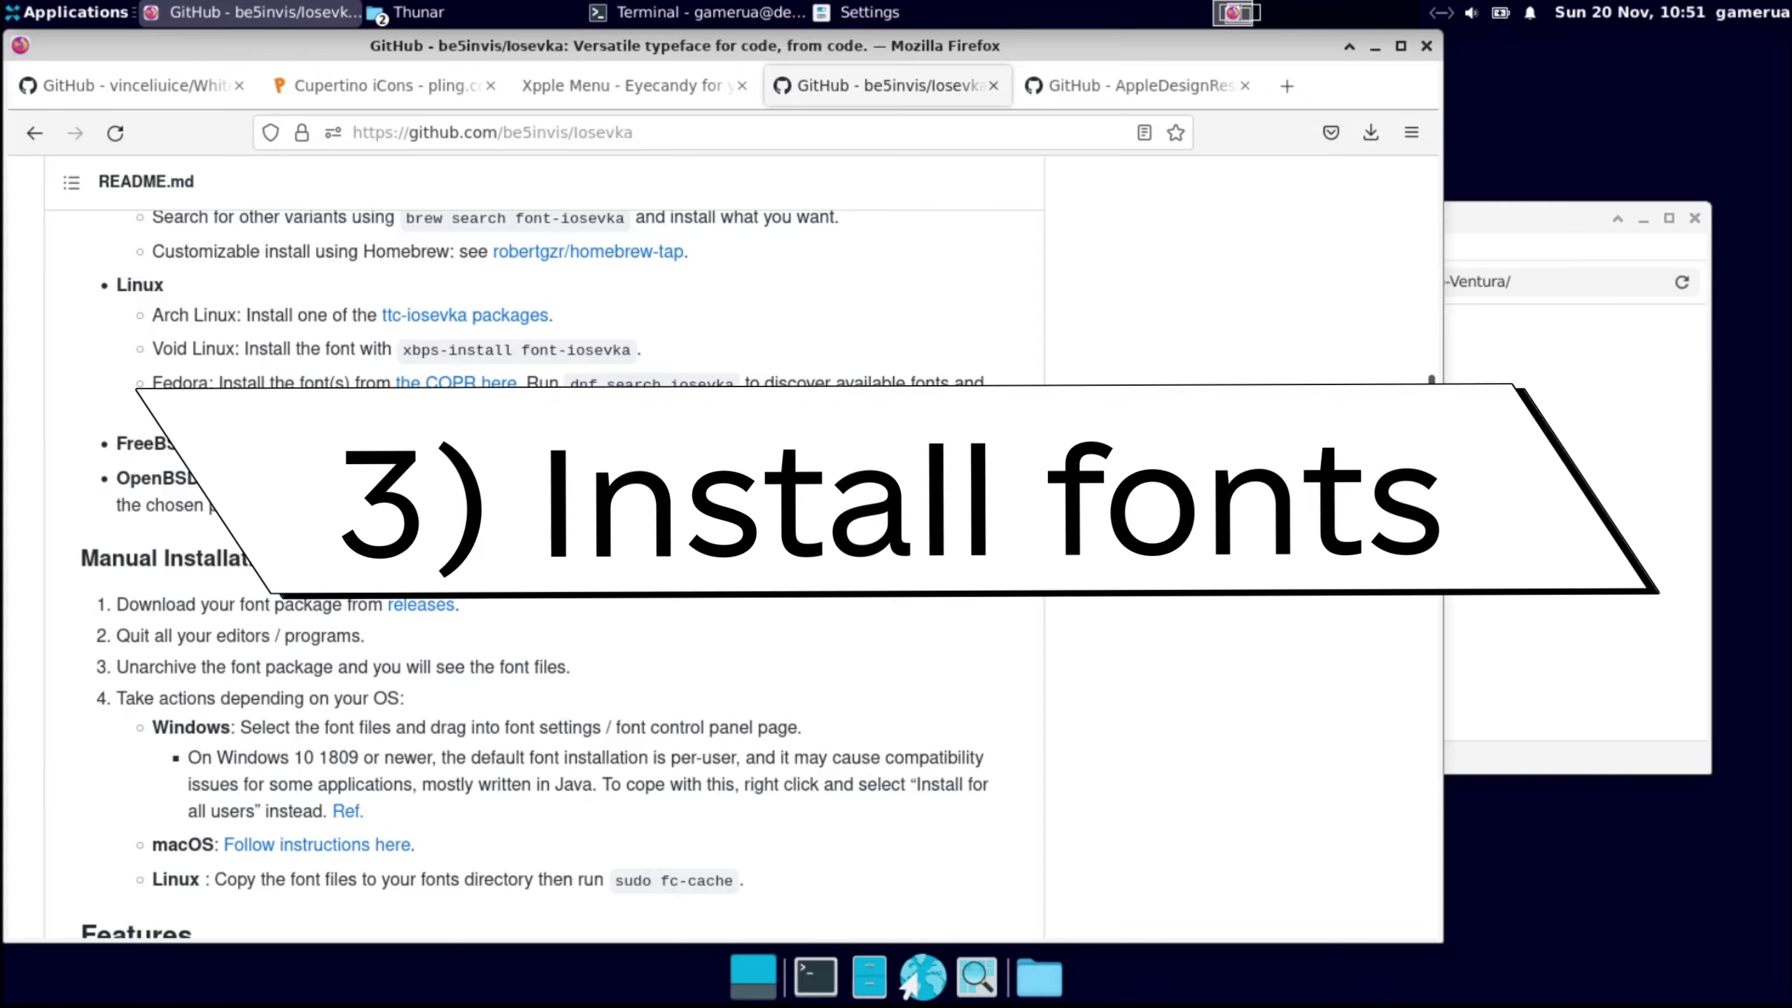
# Step: Download the be5invis/Iosevka repository from GitHub as a ZIP file
pyautogui.moveTo(1430, 382); pyautogui.dragTo(1428, 198)
pyautogui.click(999, 405)
pyautogui.click(797, 667)
# Step: Download the AppleDesignResources/SanFranciscoFont repository from GitHub as a ZIP file
pyautogui.click(1083, 82)
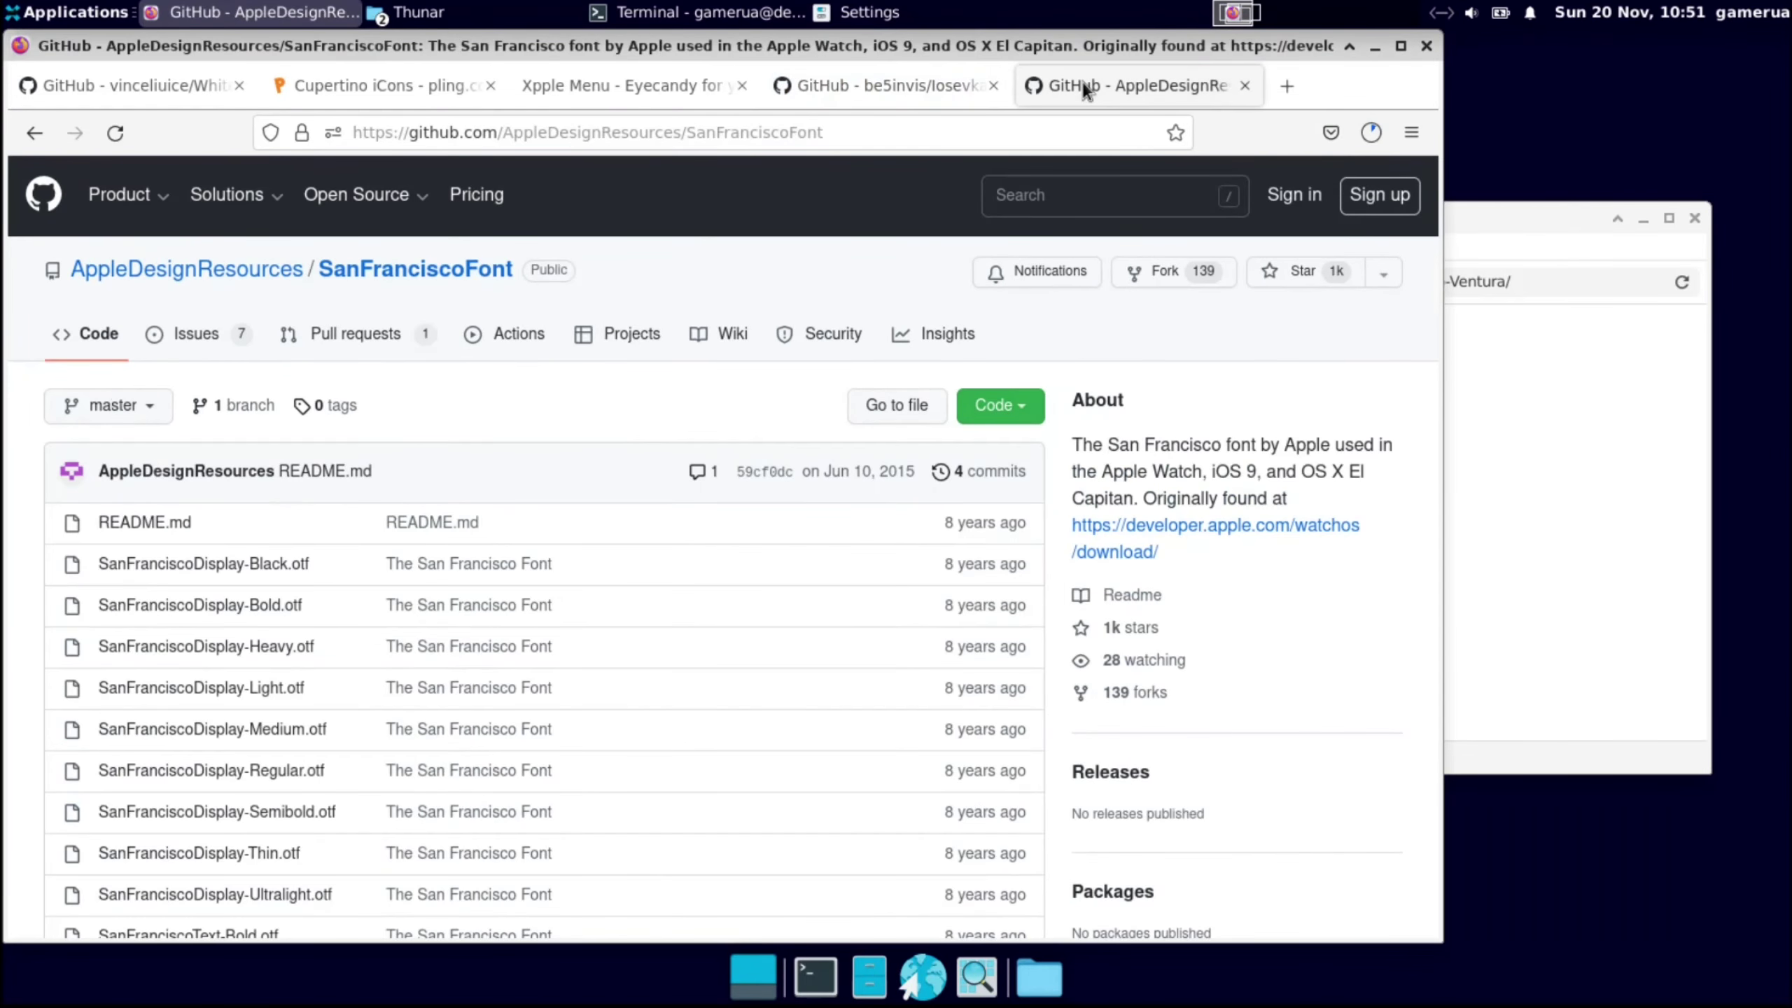
pyautogui.scroll(-10, 1167, 402)
pyautogui.scroll(-2, 1168, 403)
pyautogui.scroll(12, 979, 489)
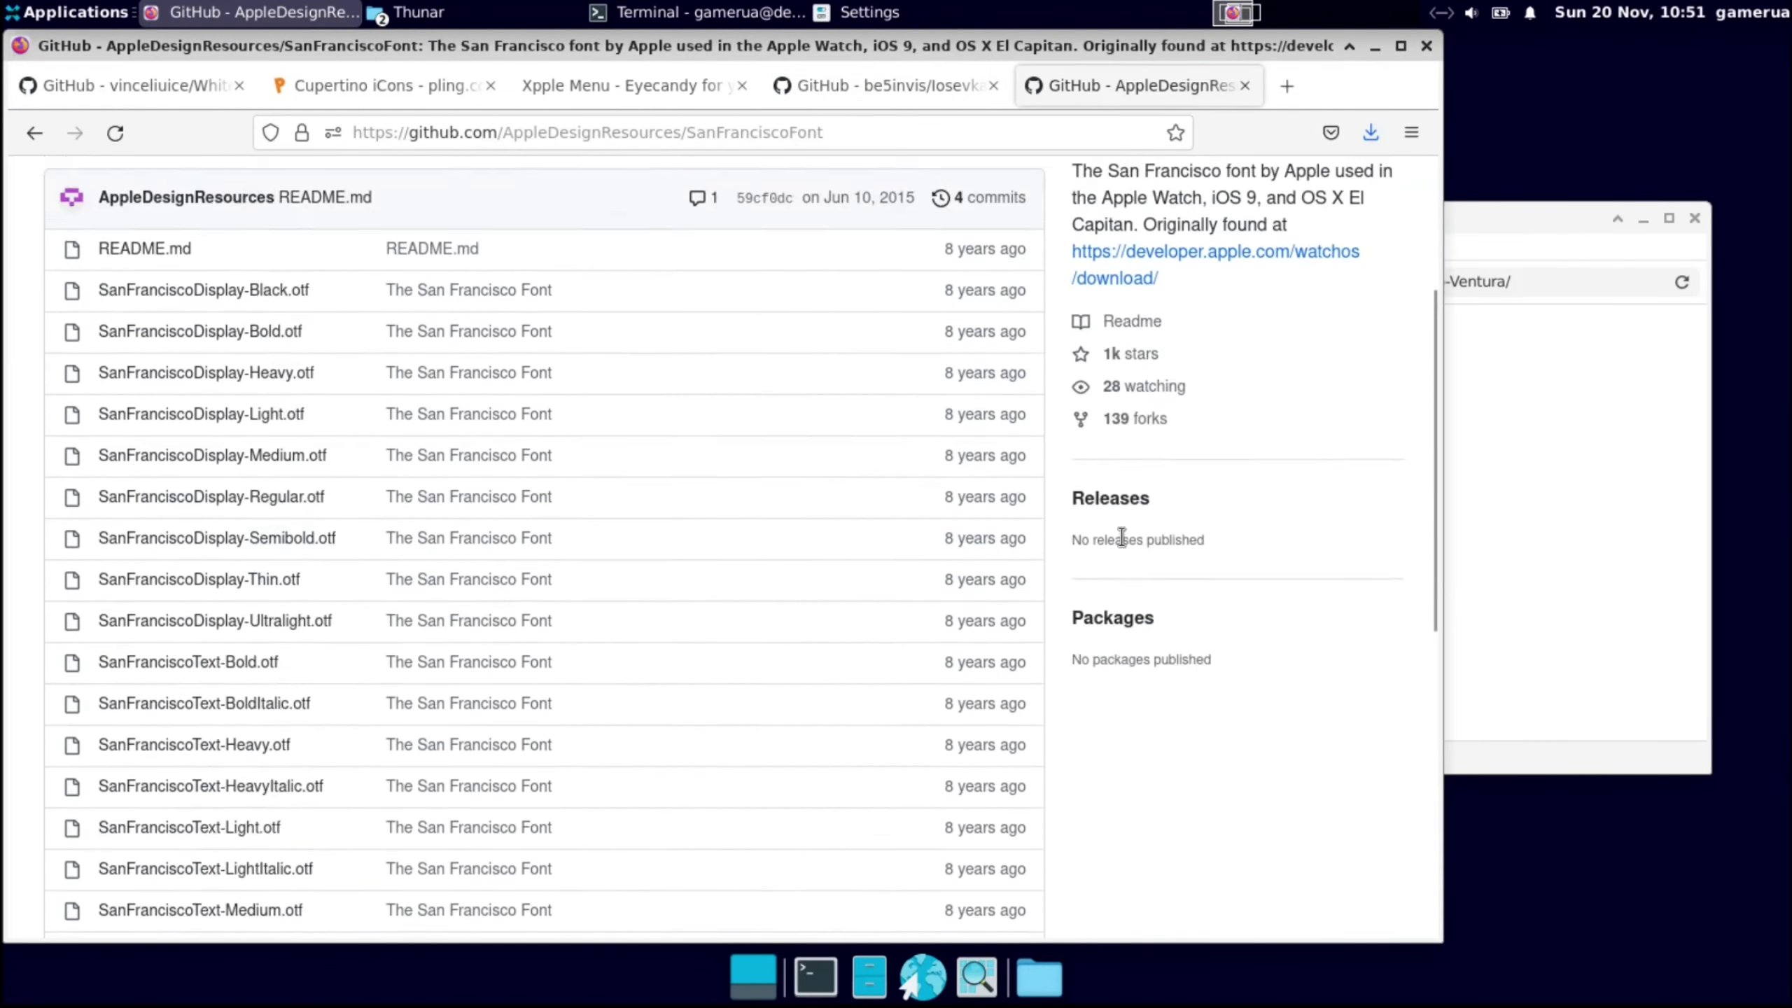
pyautogui.click(1000, 405)
pyautogui.click(784, 654)
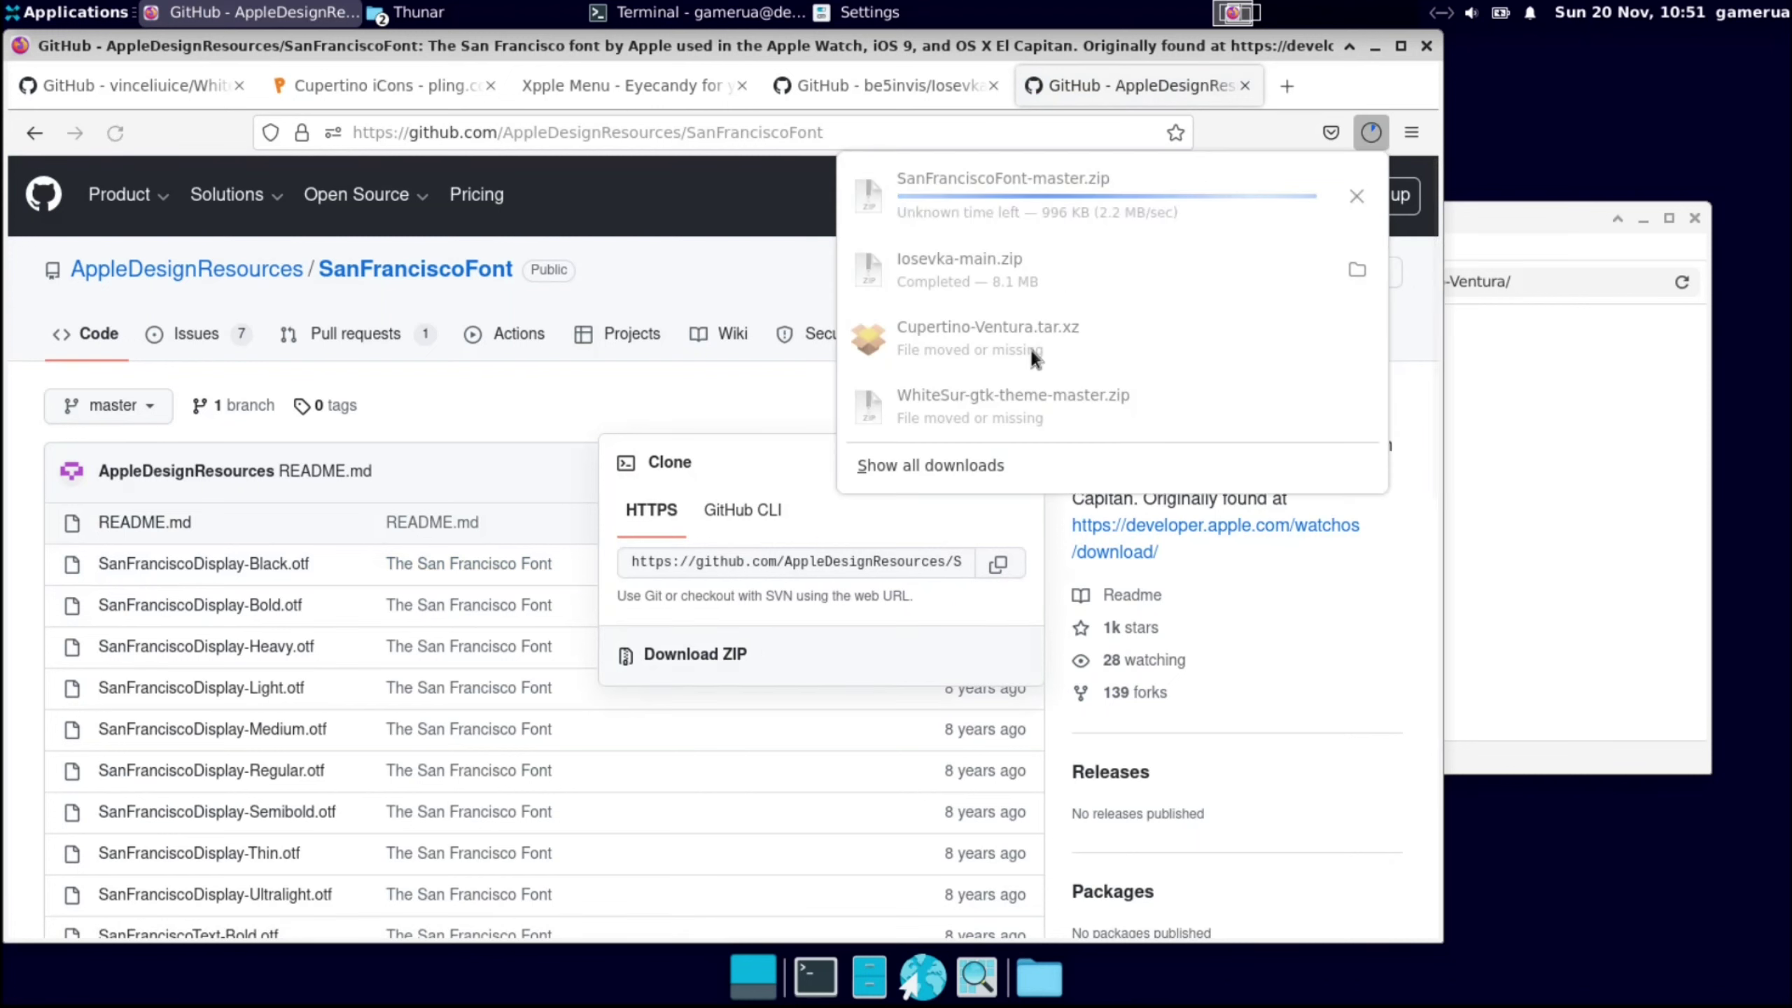
# Step: Go to the Download folder in the file manager and extract Iosevka-main.zip there
pyautogui.click(1484, 447)
pyautogui.click(1509, 469)
pyautogui.click(1089, 282)
pyautogui.click(1090, 282)
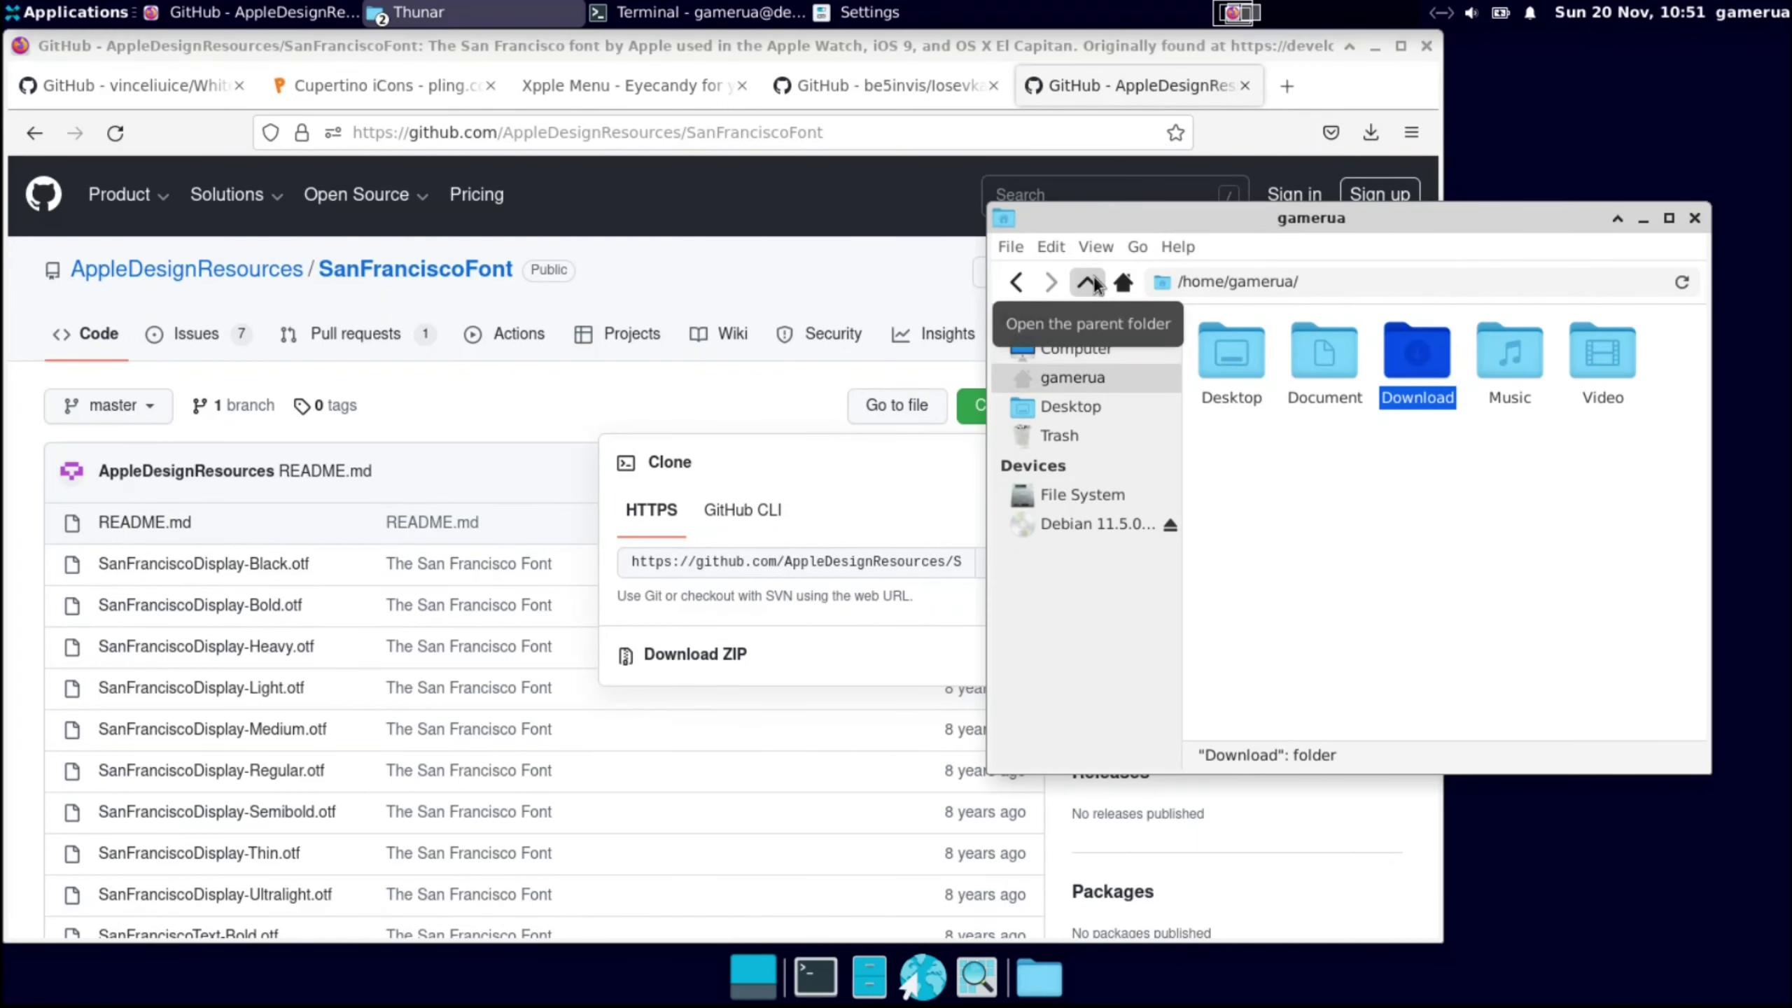
pyautogui.doubleClick(1416, 361)
pyautogui.rightClick(1597, 374)
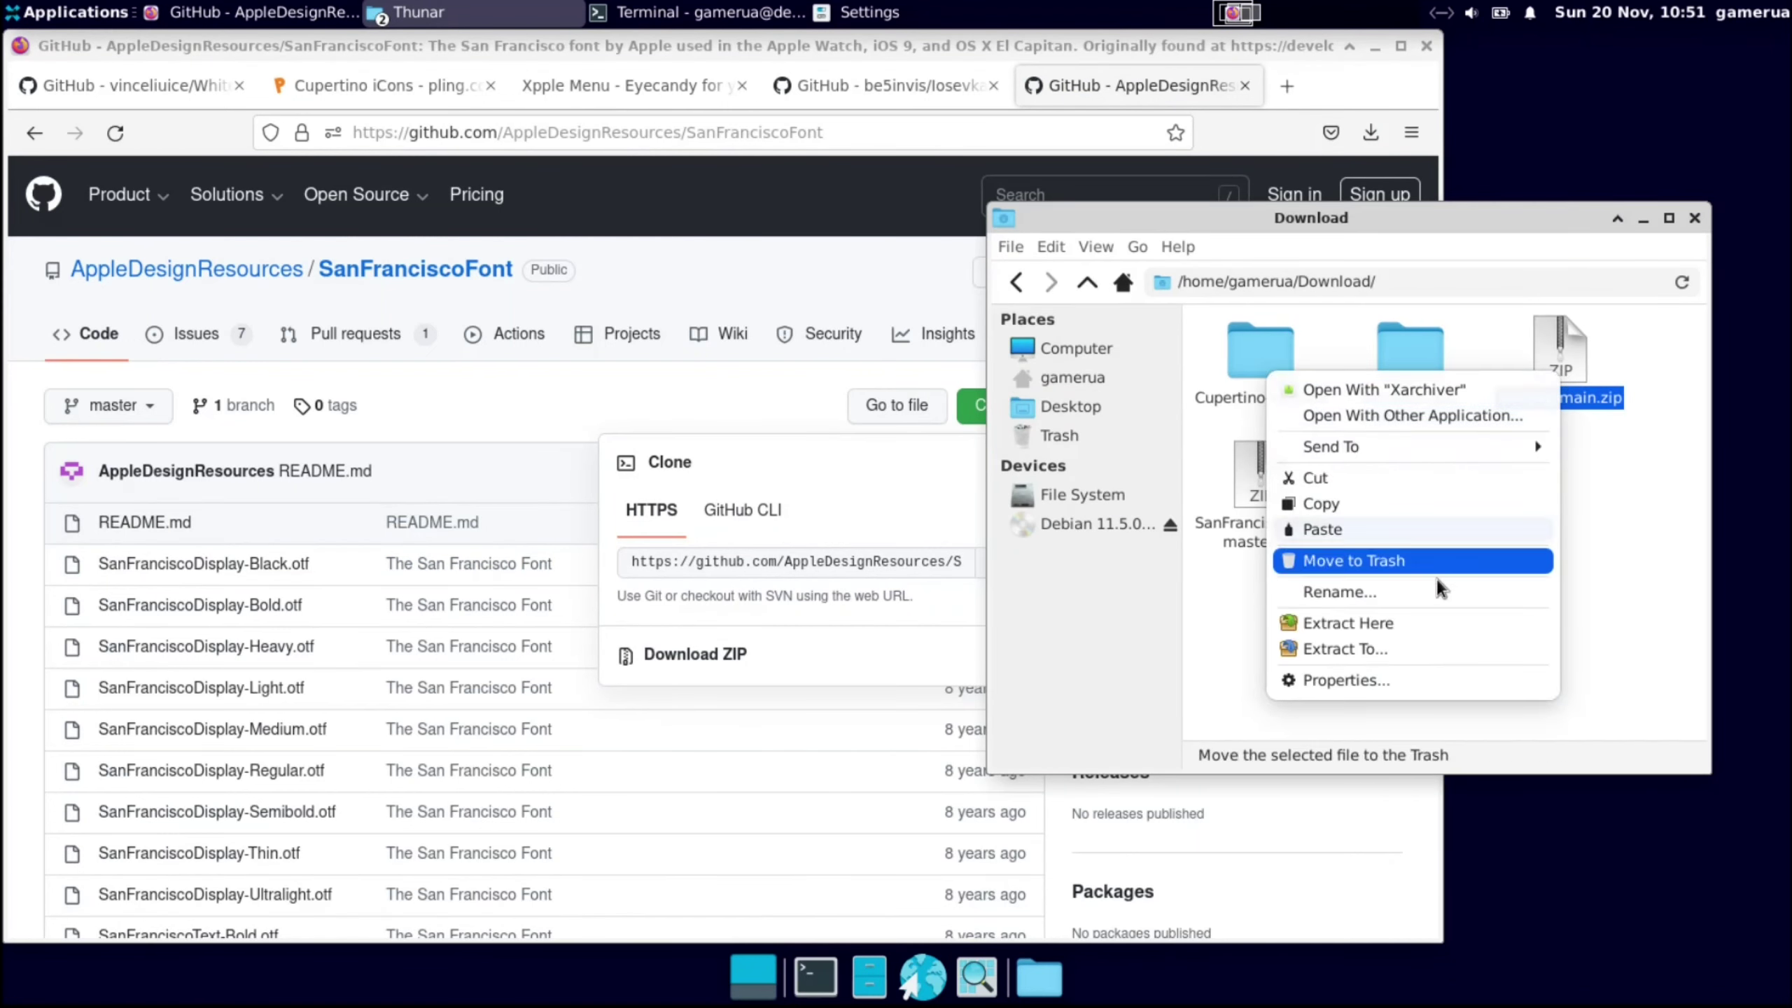
pyautogui.click(1347, 622)
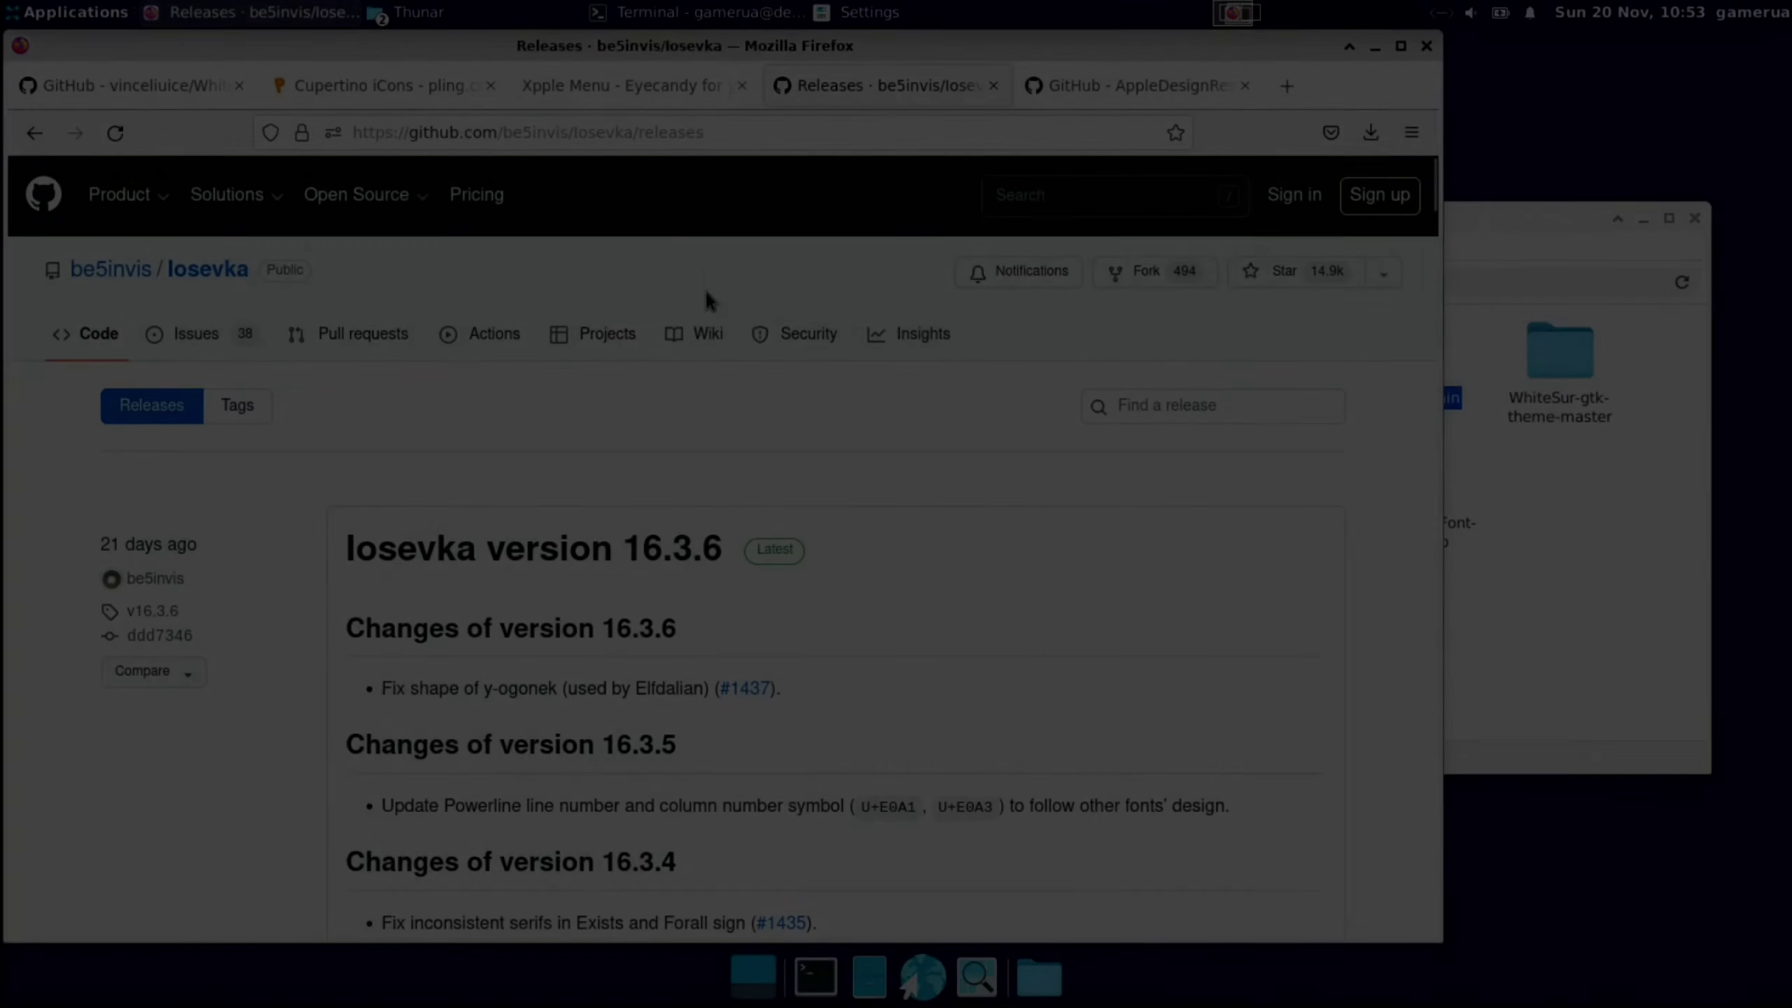
# Step: Open the Iosevka 16.3.6 release page and download super-ttc-iosevka-16.3.6.zip from its assets
pyautogui.scroll(-5, 709, 300)
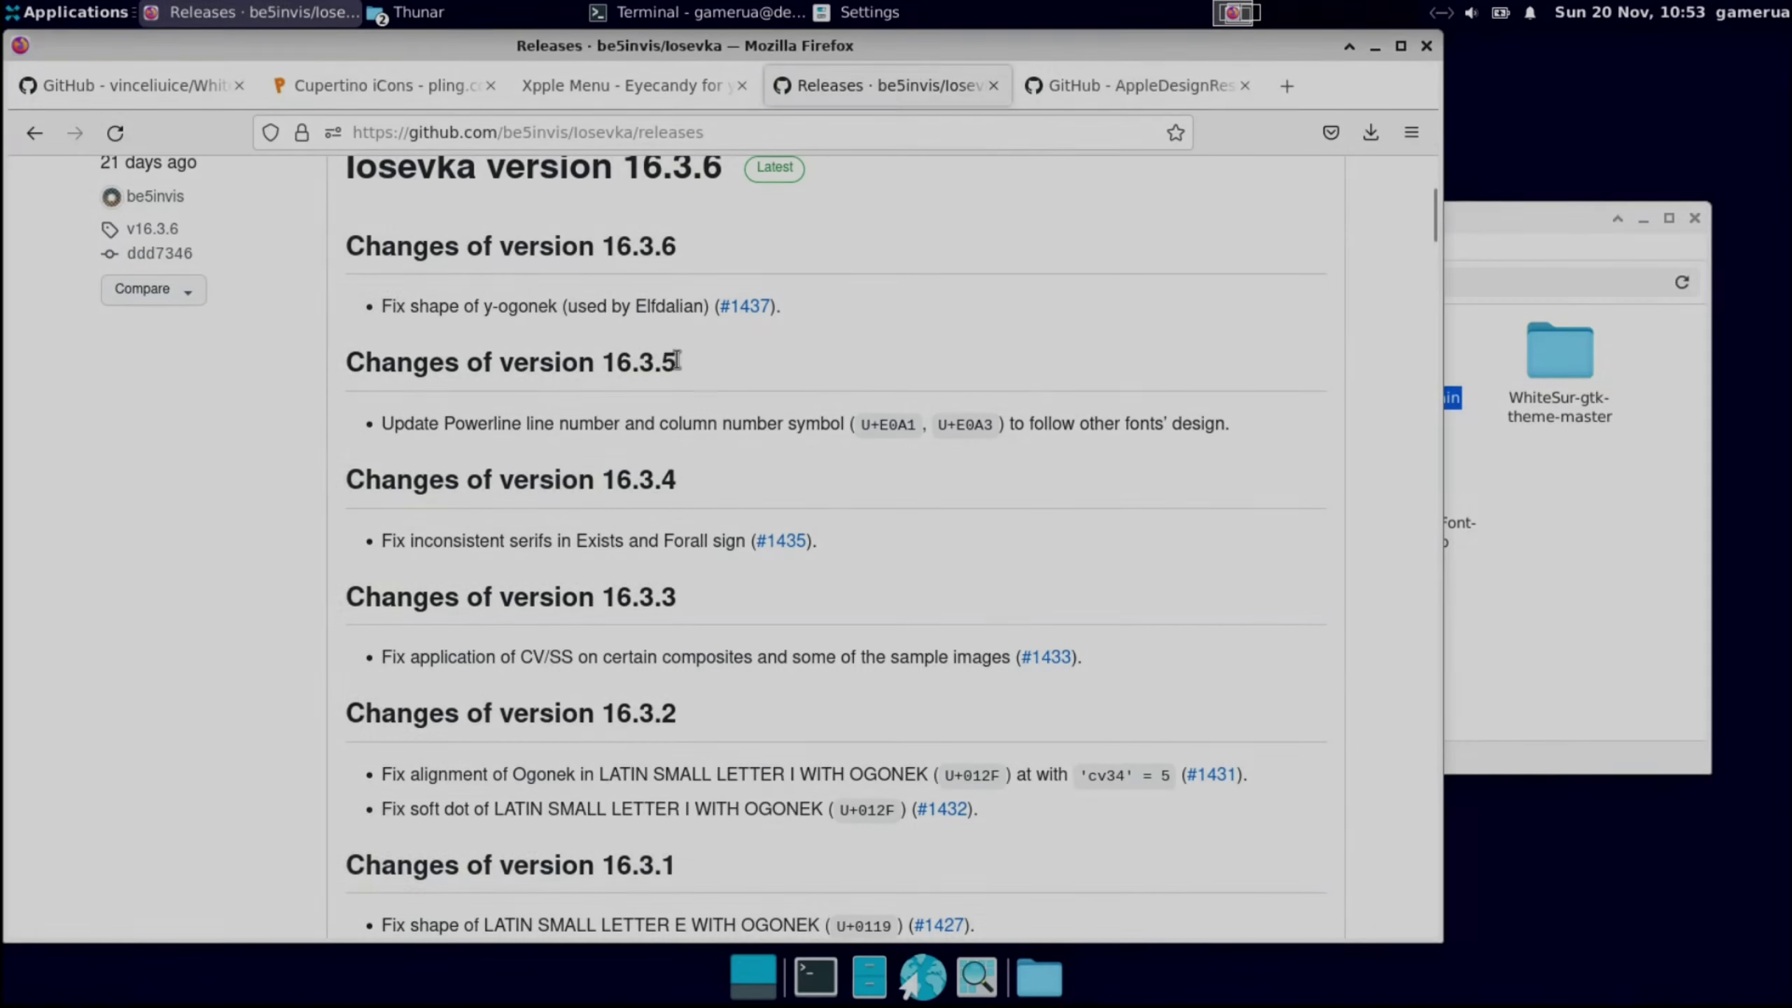
pyautogui.scroll(3, 640, 286)
pyautogui.click(639, 291)
pyautogui.scroll(-14, 671, 483)
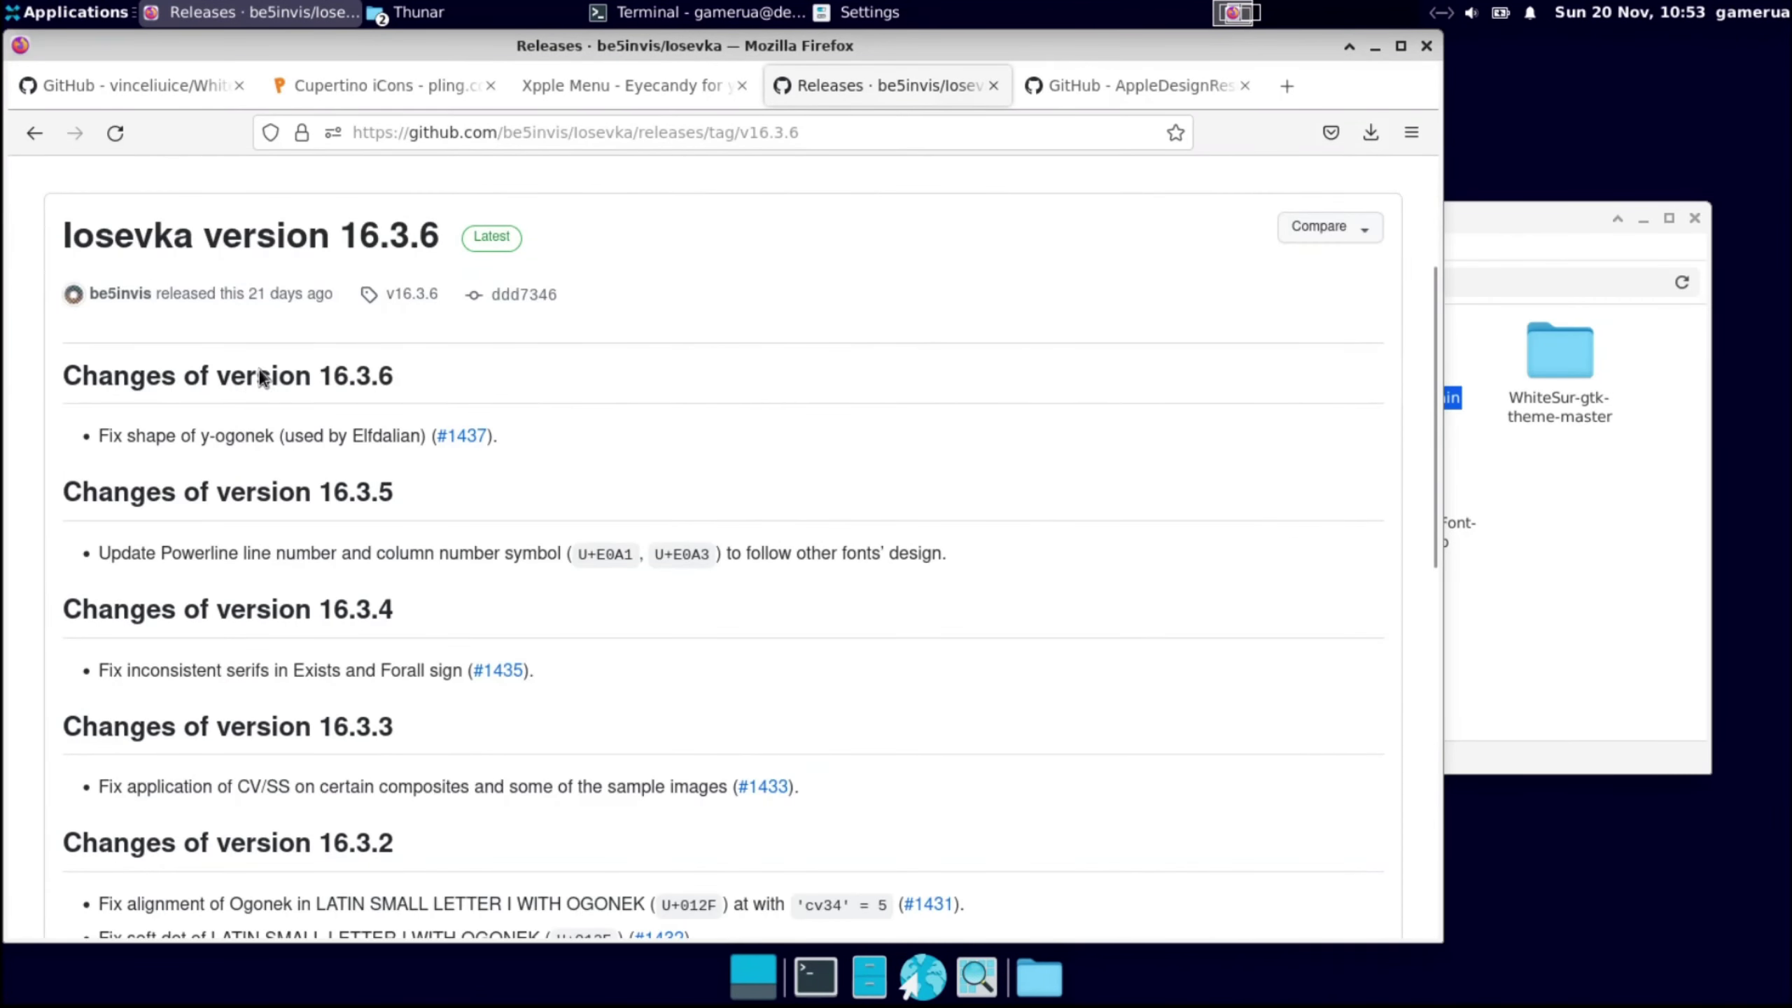
pyautogui.scroll(-2, 393, 539)
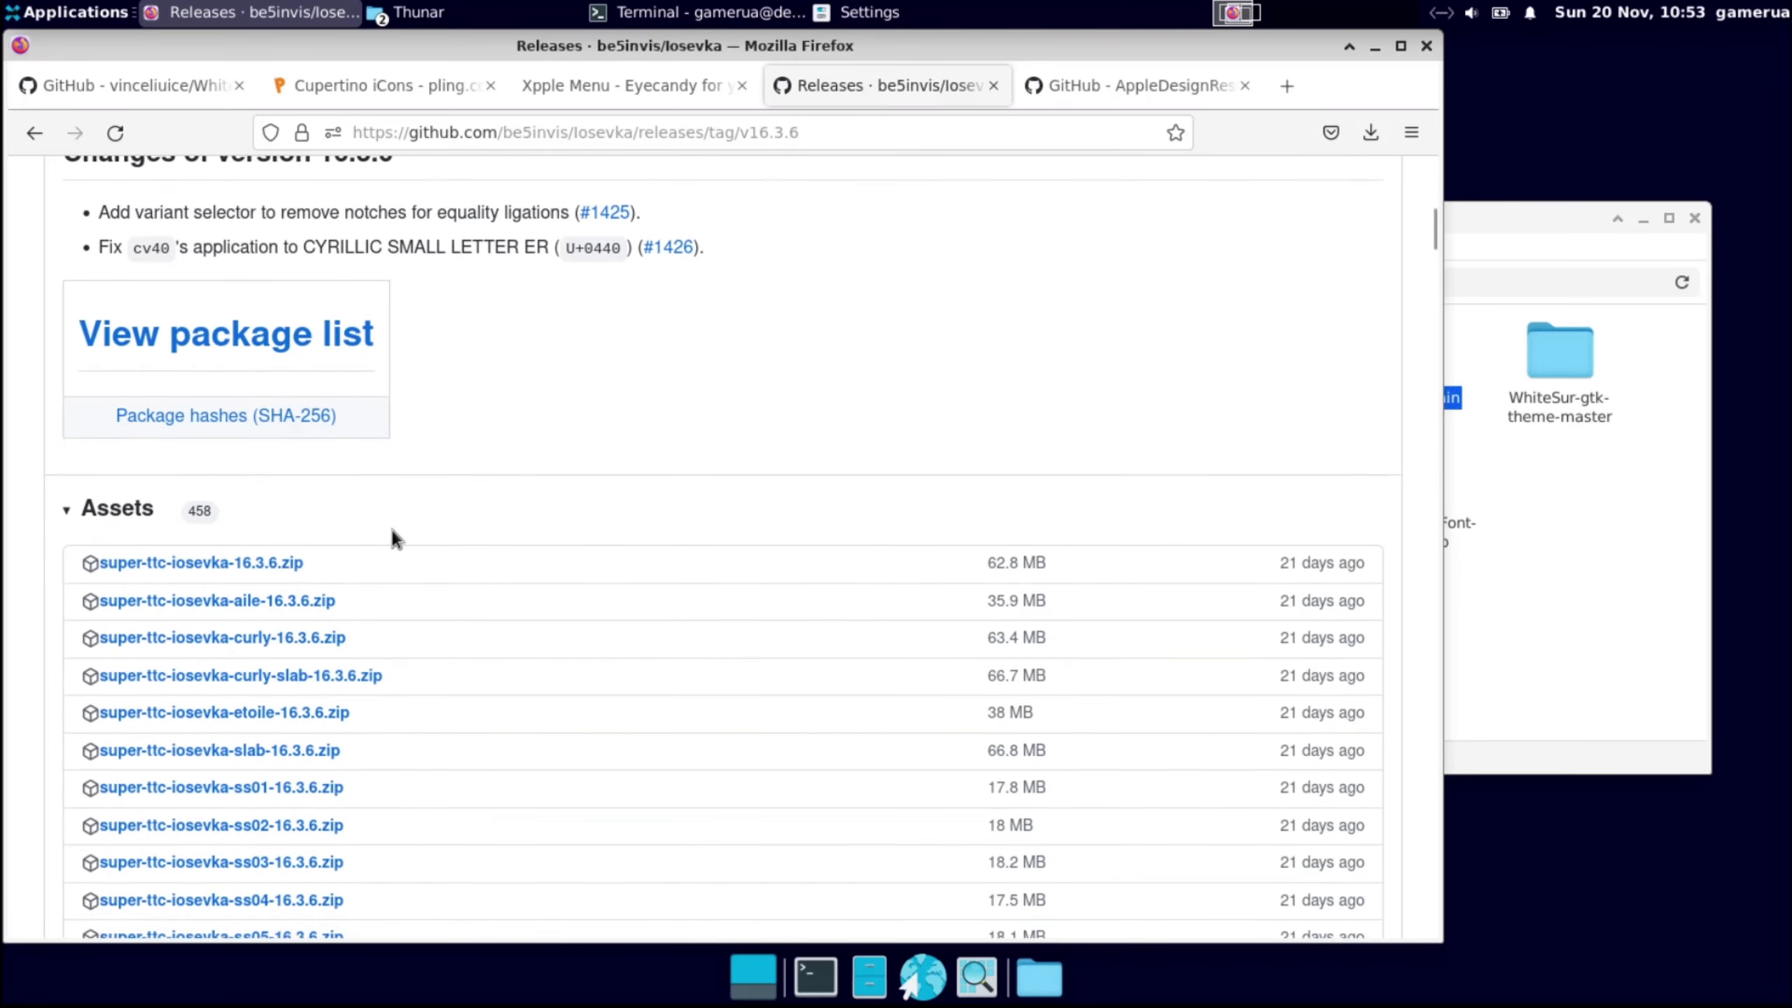
pyautogui.scroll(-14, 357, 484)
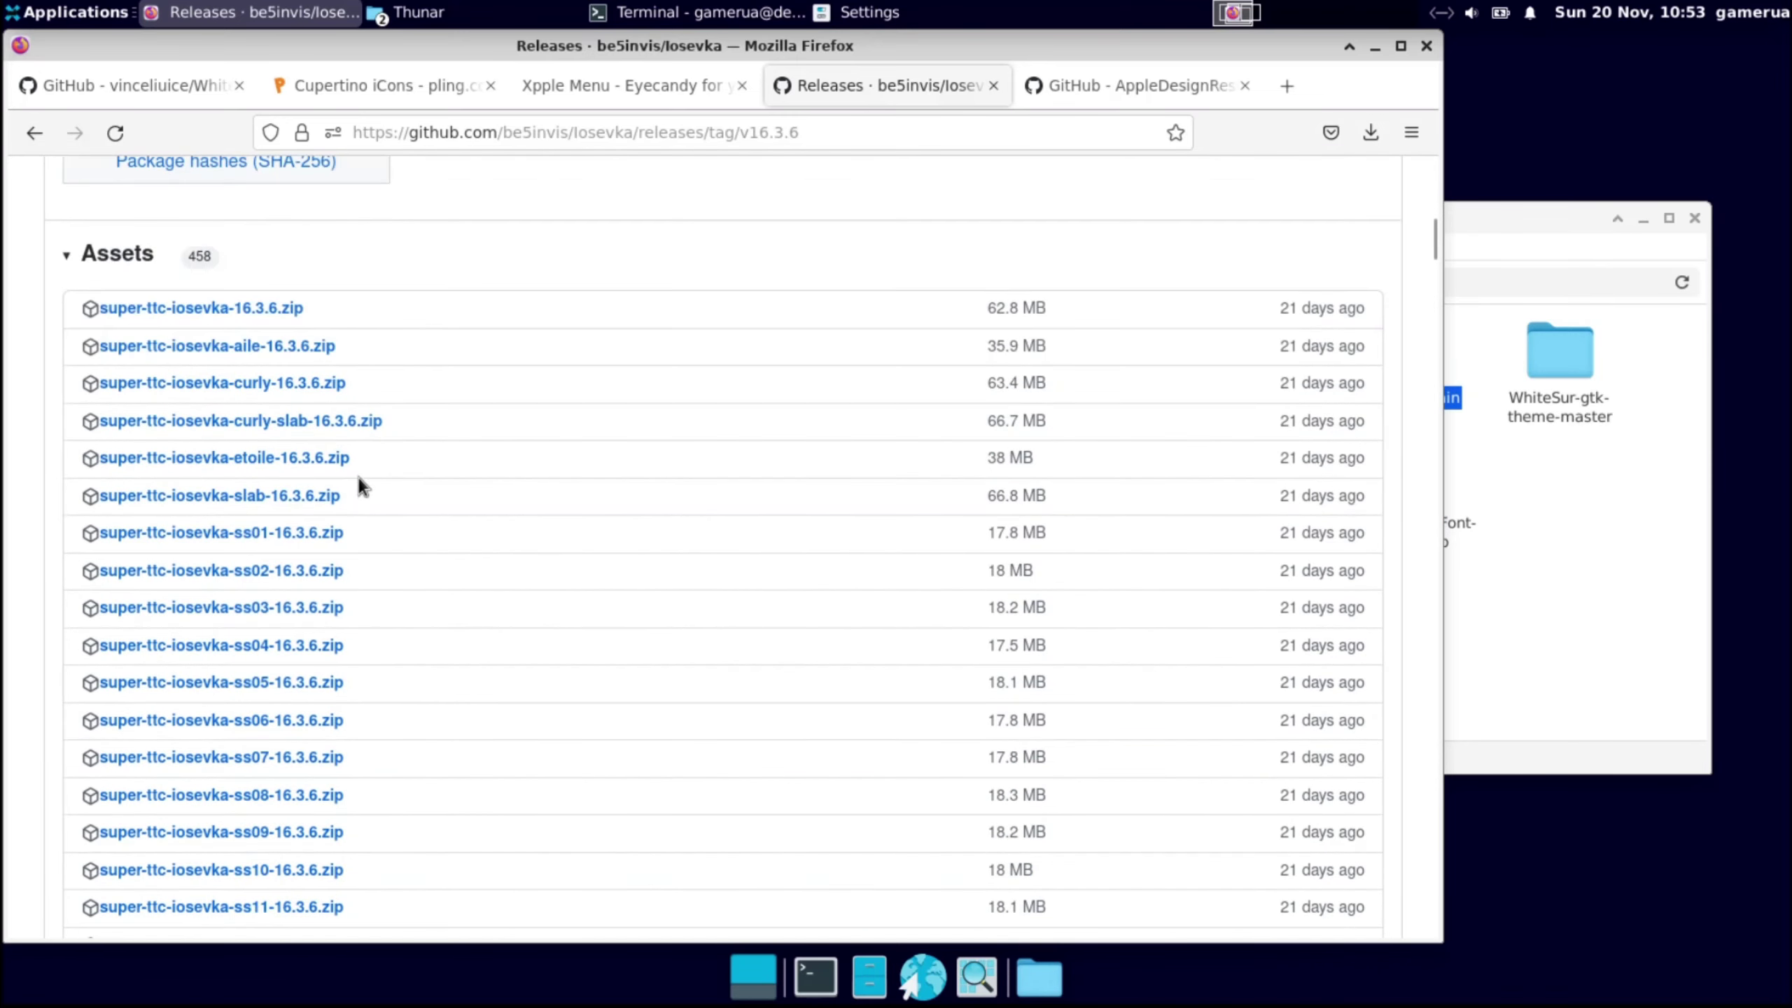
pyautogui.scroll(14, 429, 456)
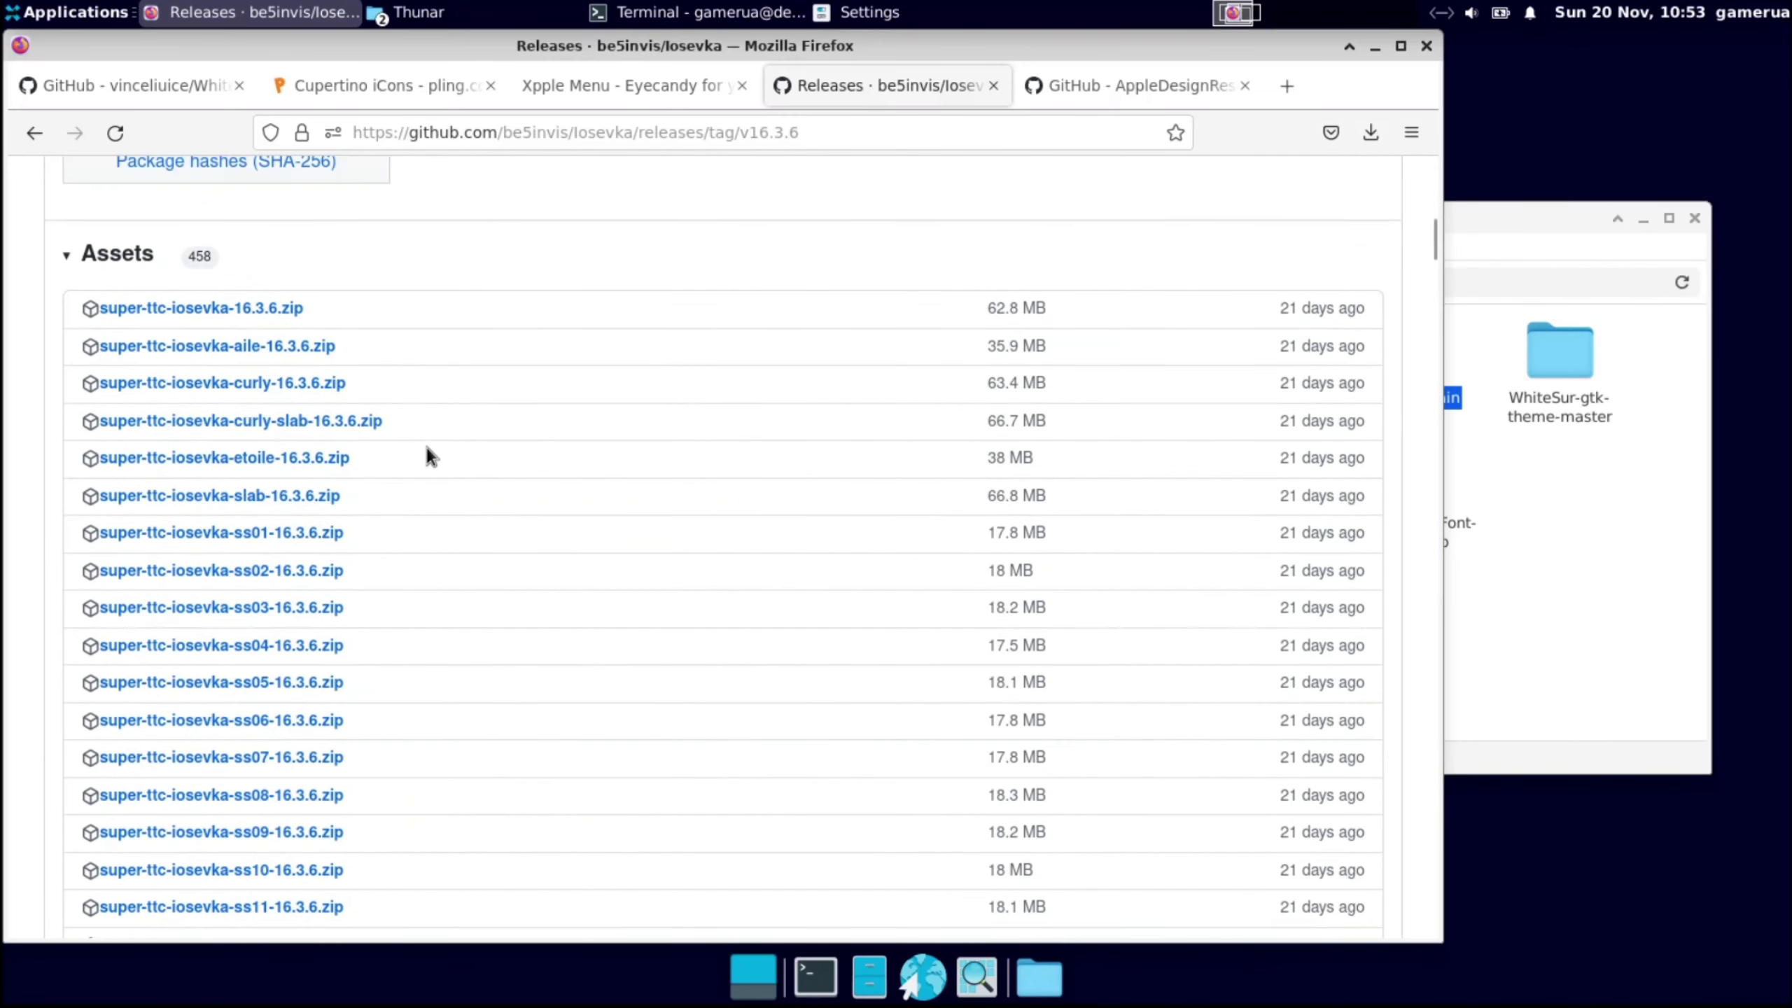
pyautogui.click(230, 309)
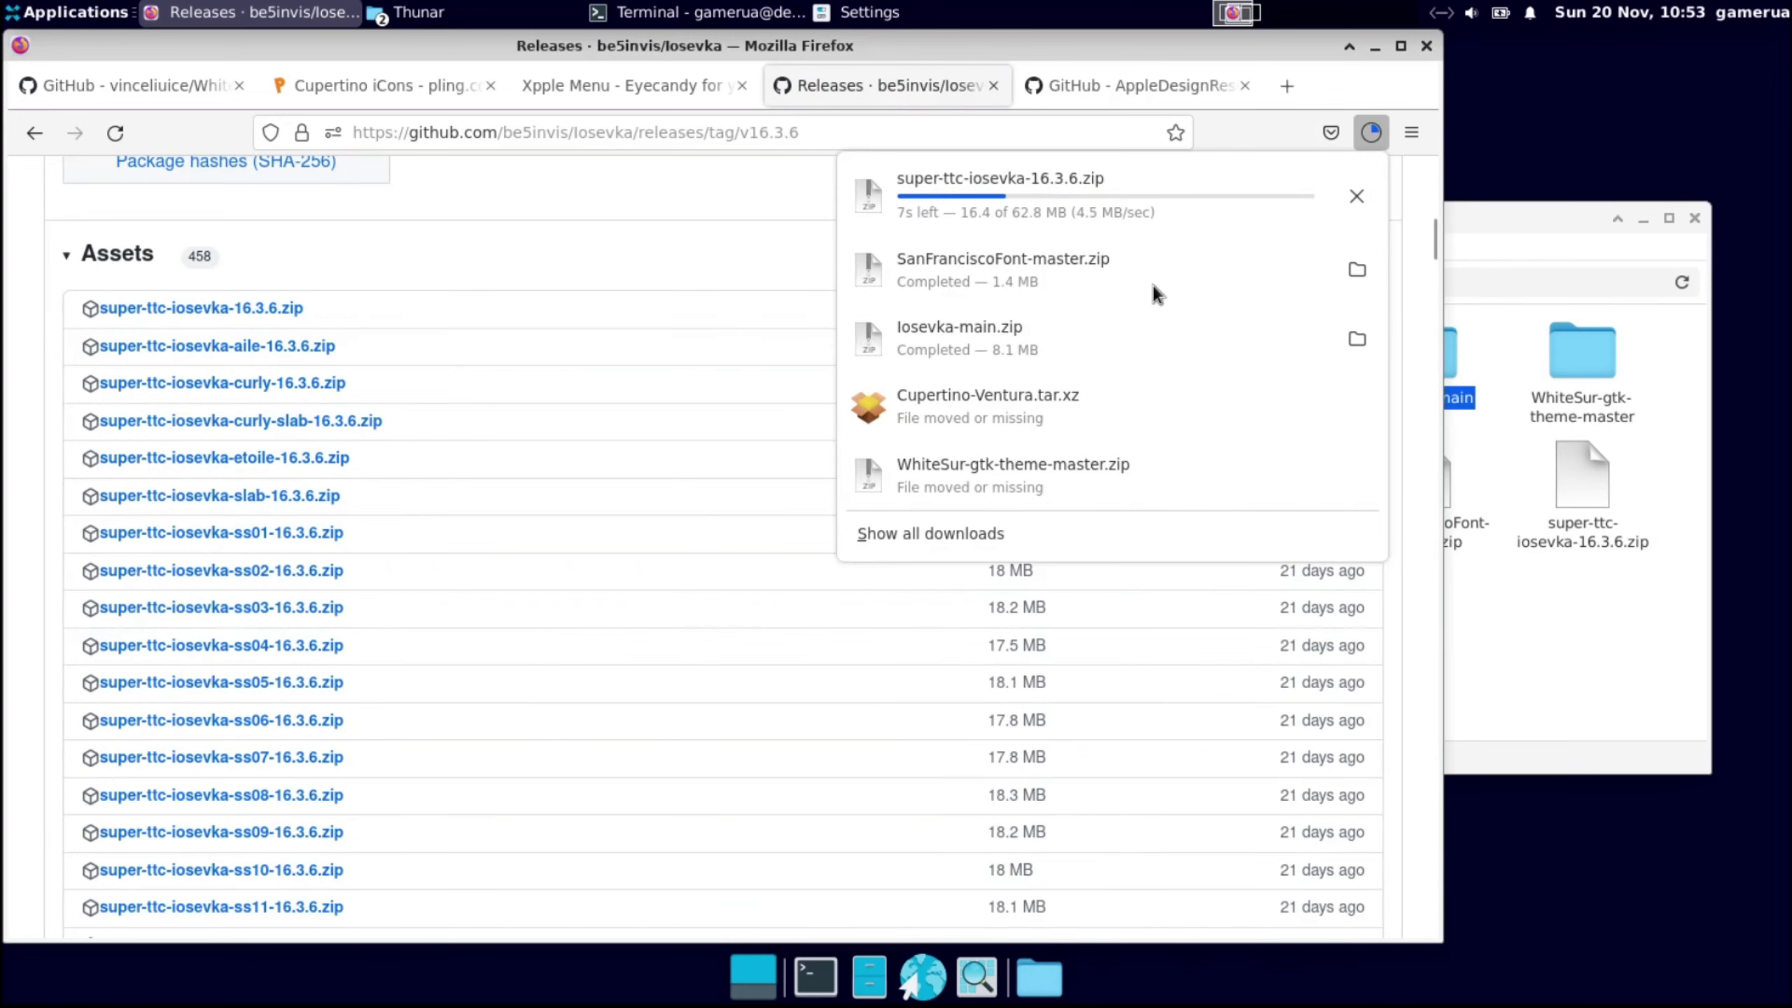
# Step: Extract SanFranciscoFont-master.zip in the Download folder and delete the extracted Iosevka-main folder
pyautogui.click(1356, 269)
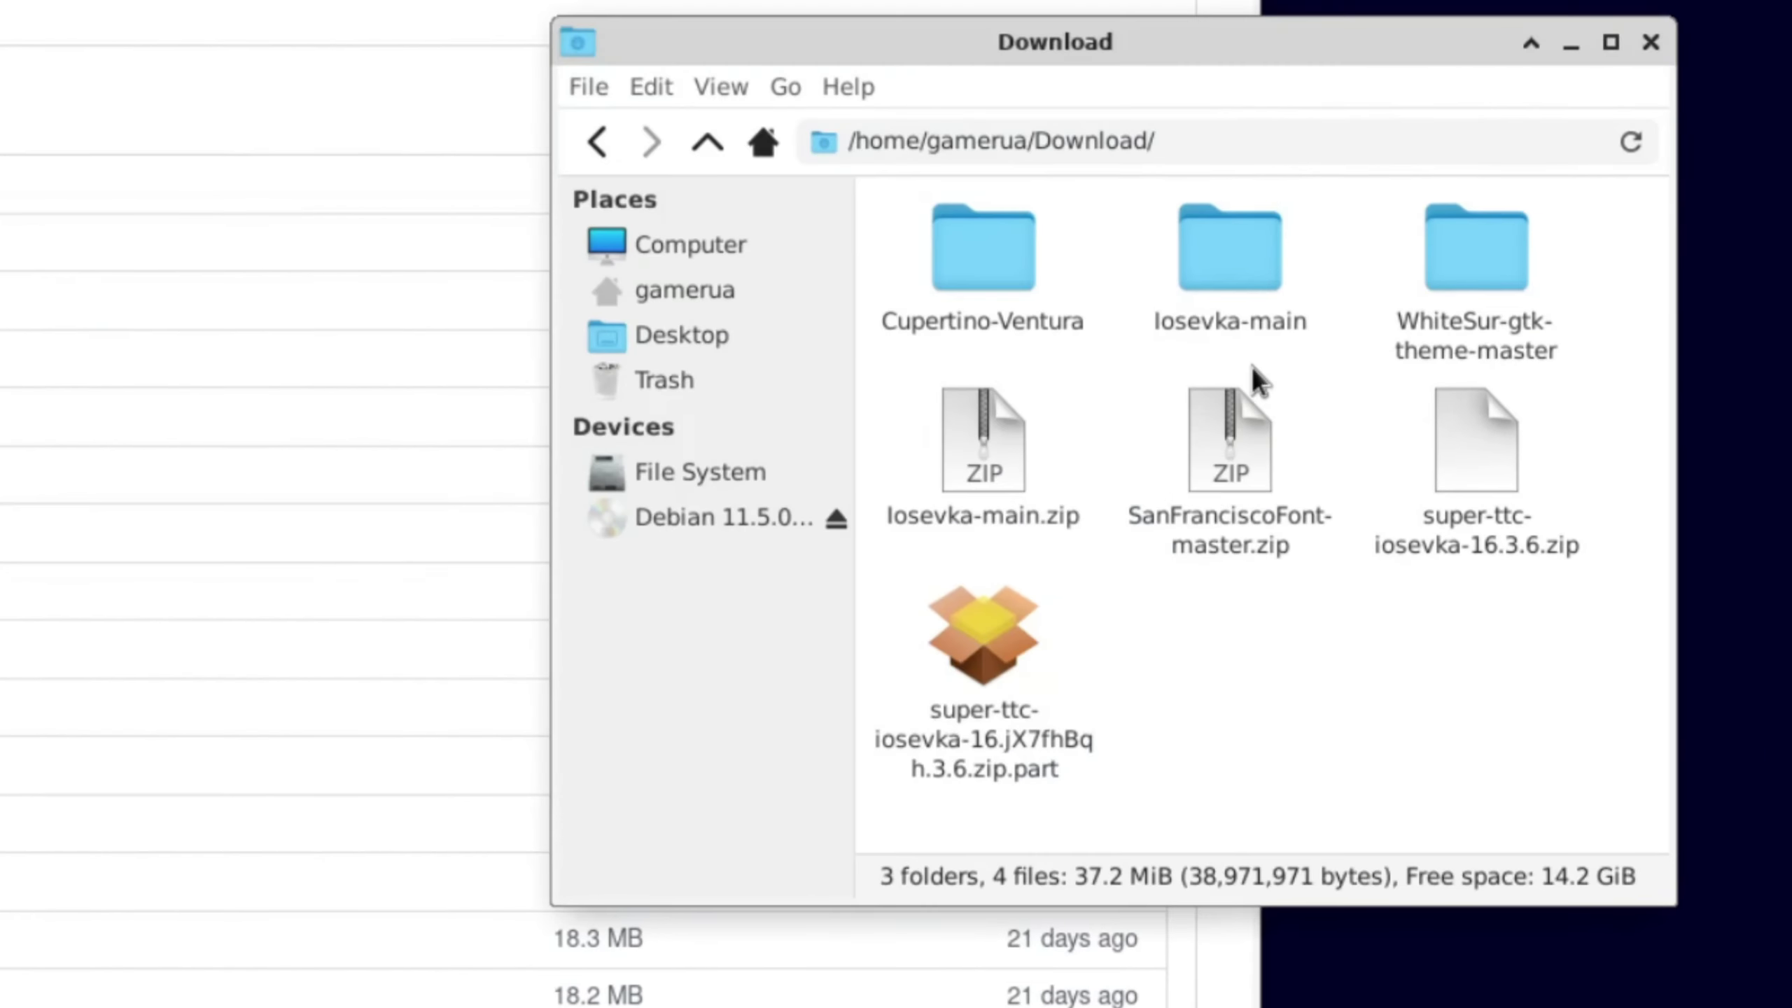
pyautogui.click(1226, 459)
pyautogui.rightClick(1229, 457)
pyautogui.click(1355, 848)
pyautogui.click(1211, 259)
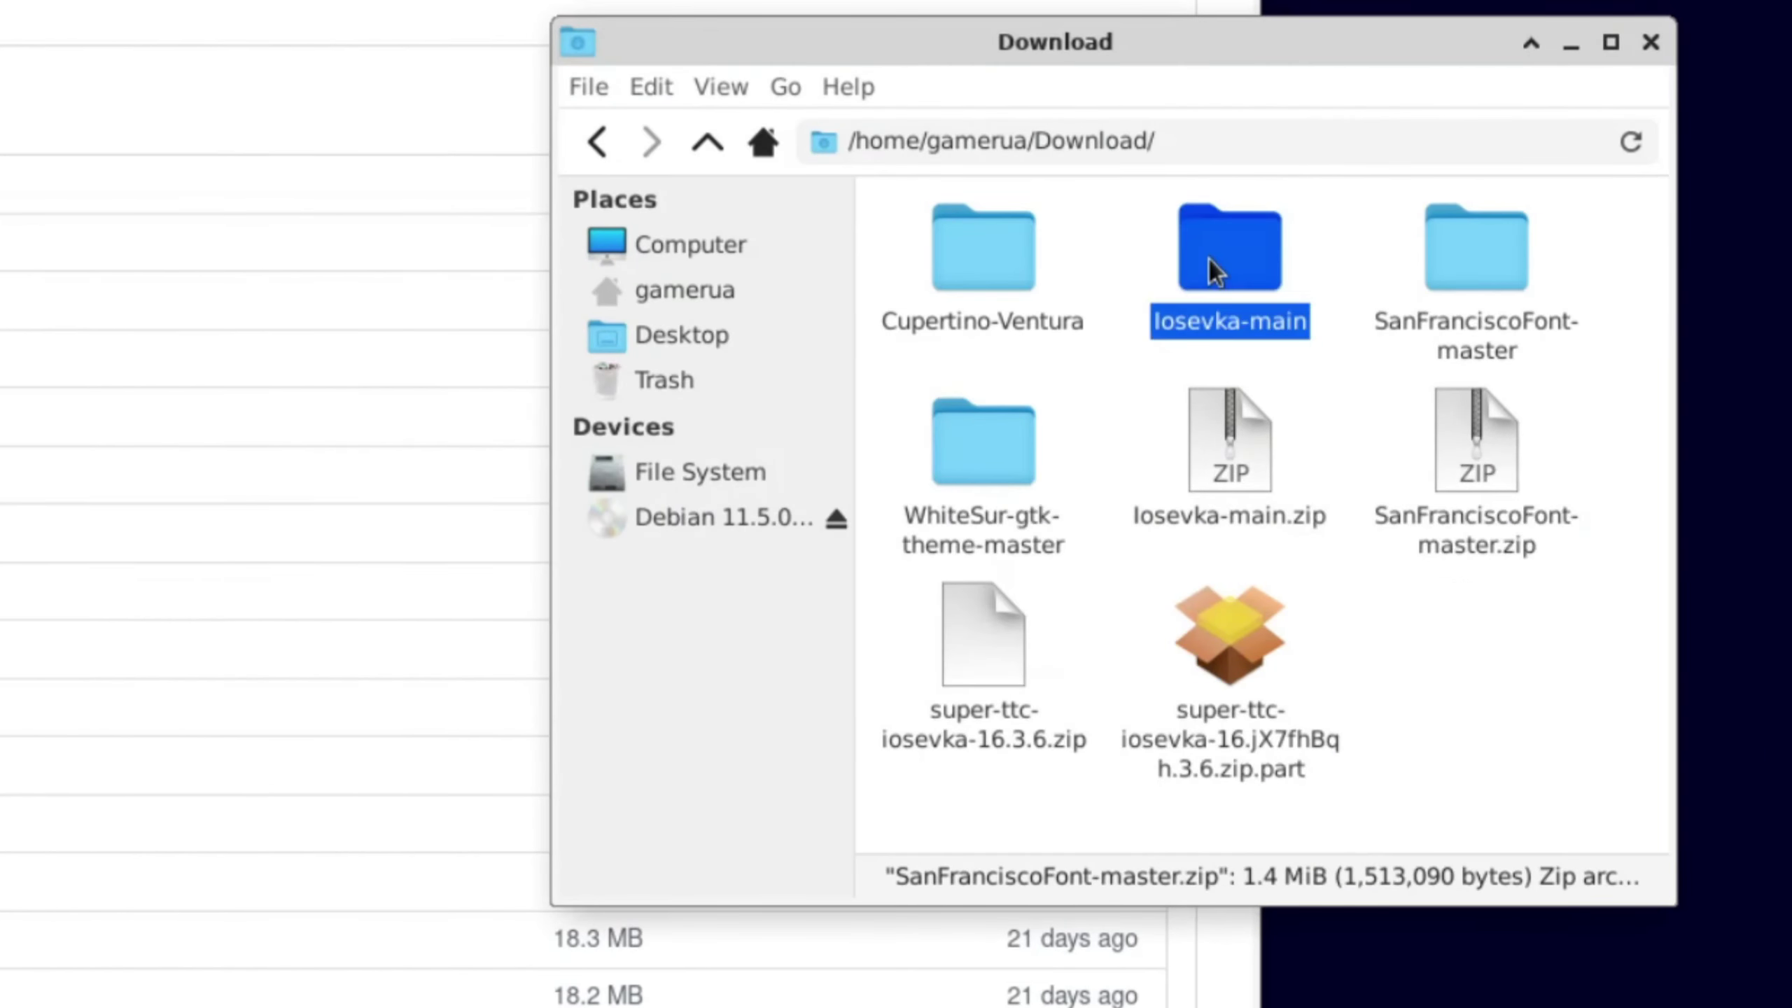
pyautogui.press('Delete')
# Step: Open the SanFranciscoFont-master folder and copy all the .otf font files, leaving out README.md
pyautogui.doubleClick(1221, 262)
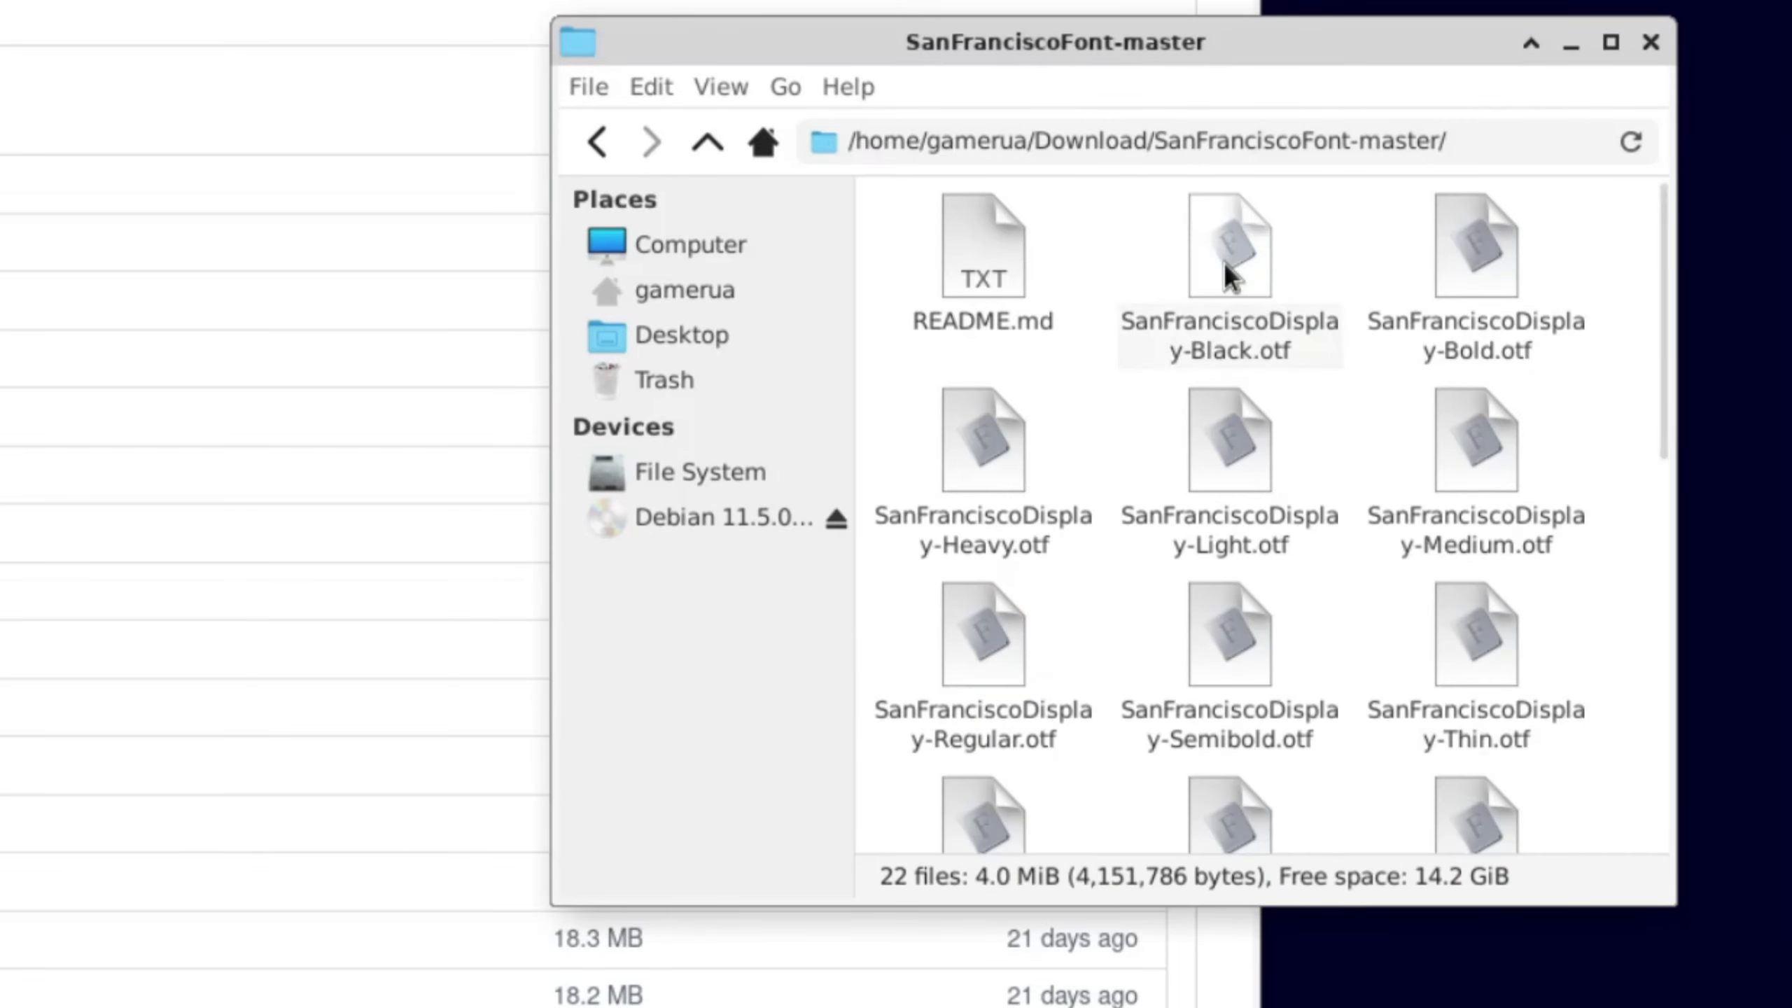
pyautogui.click(1223, 260)
pyautogui.scroll(-10, 1441, 730)
pyautogui.keyDown('shift'); pyautogui.click(1002, 729); pyautogui.keyUp('shift')
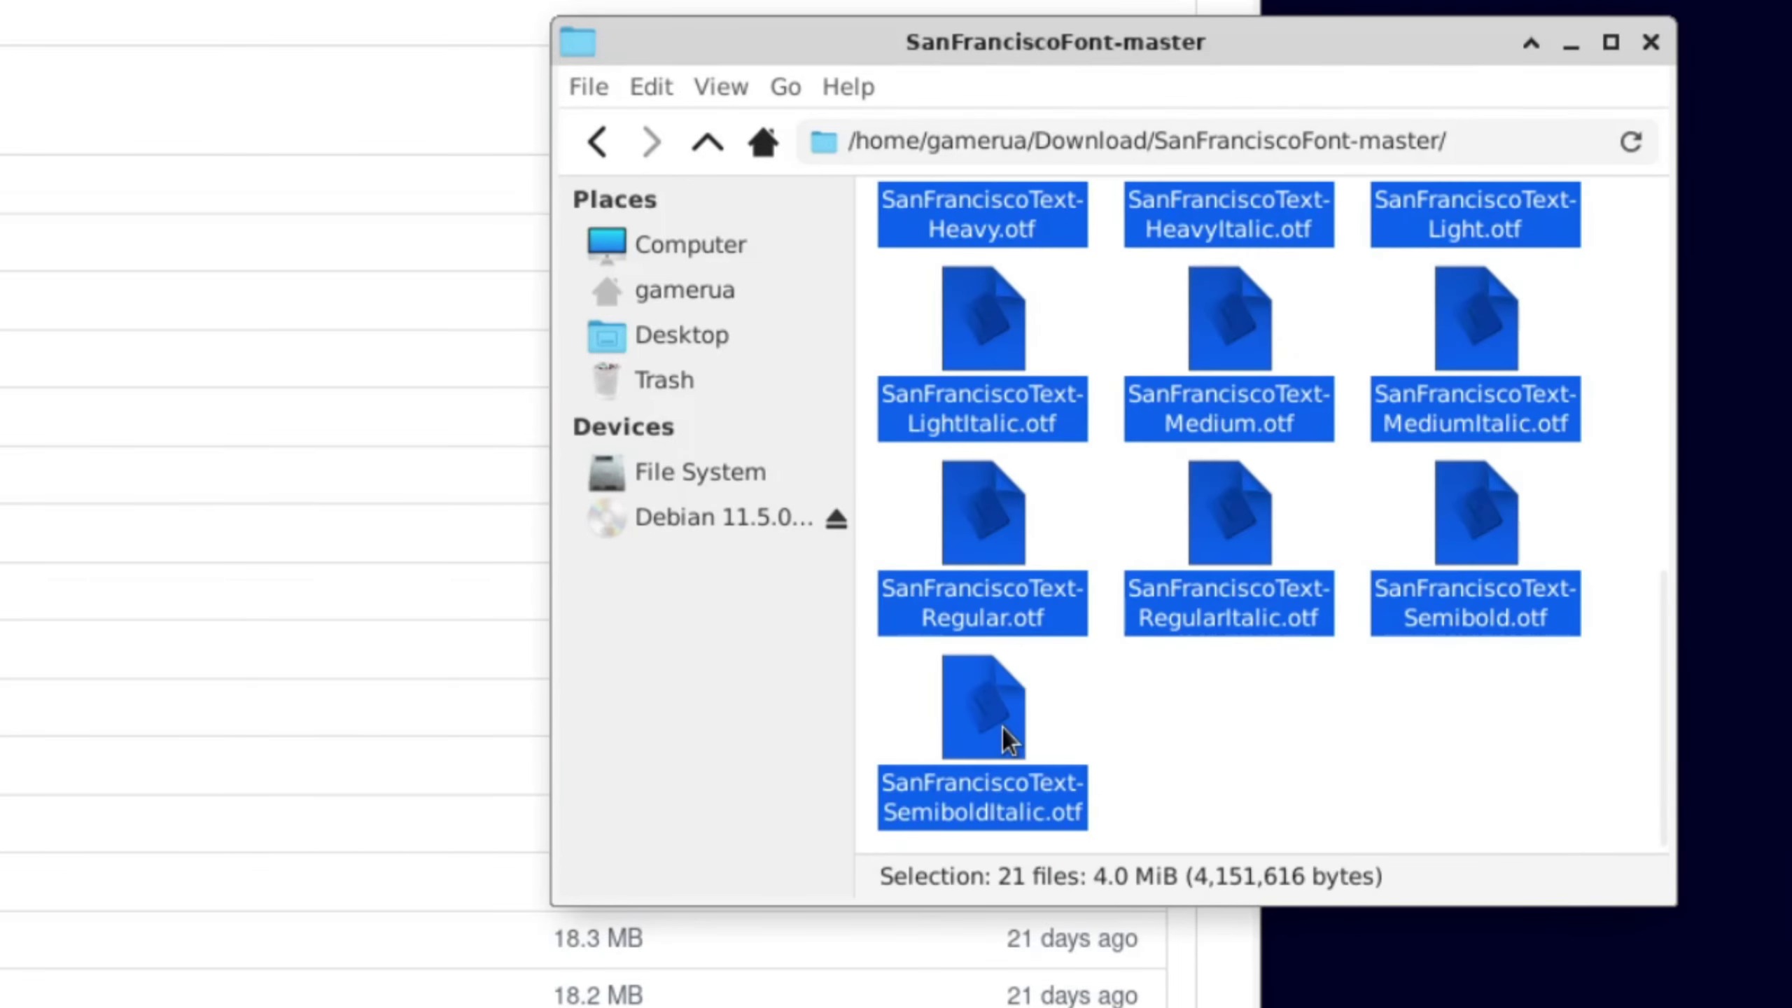
pyautogui.rightClick(1002, 729)
pyautogui.click(1122, 904)
# Step: Switch to the file manager window showing the icons folder and go up to .local/share
pyautogui.click(434, 14)
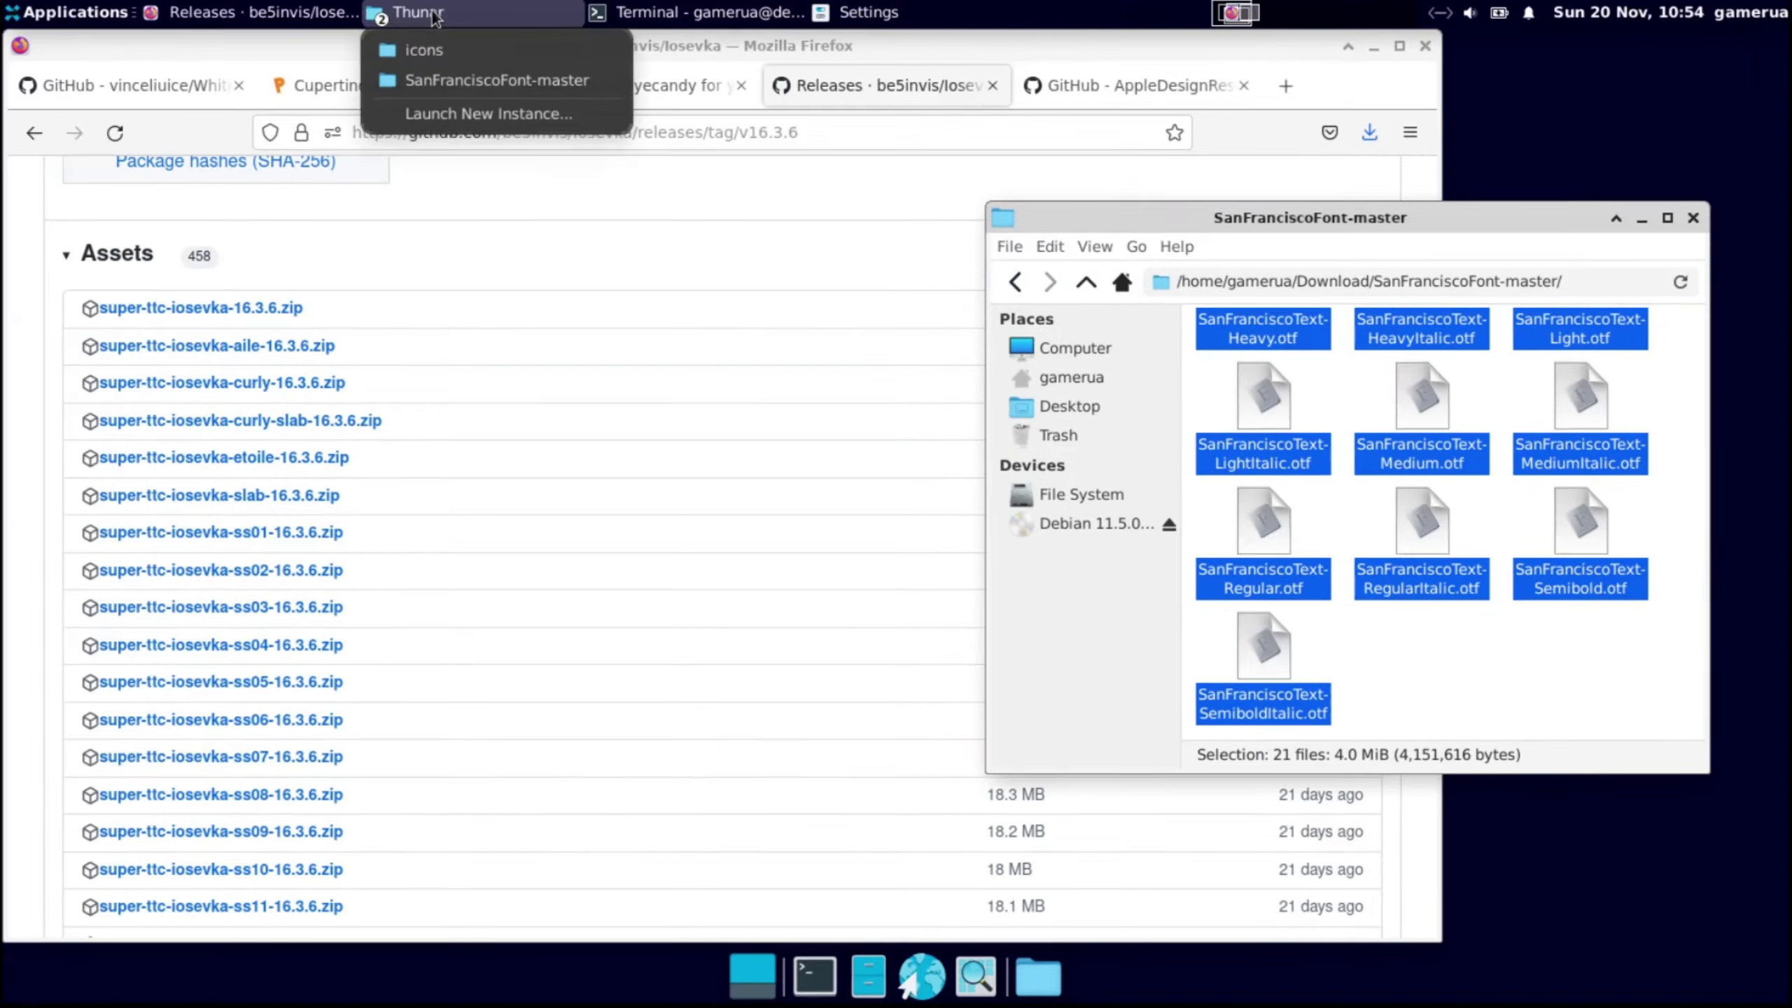
pyautogui.click(424, 50)
pyautogui.click(326, 281)
pyautogui.click(680, 281)
pyautogui.hotkey('ctrl', 'a')
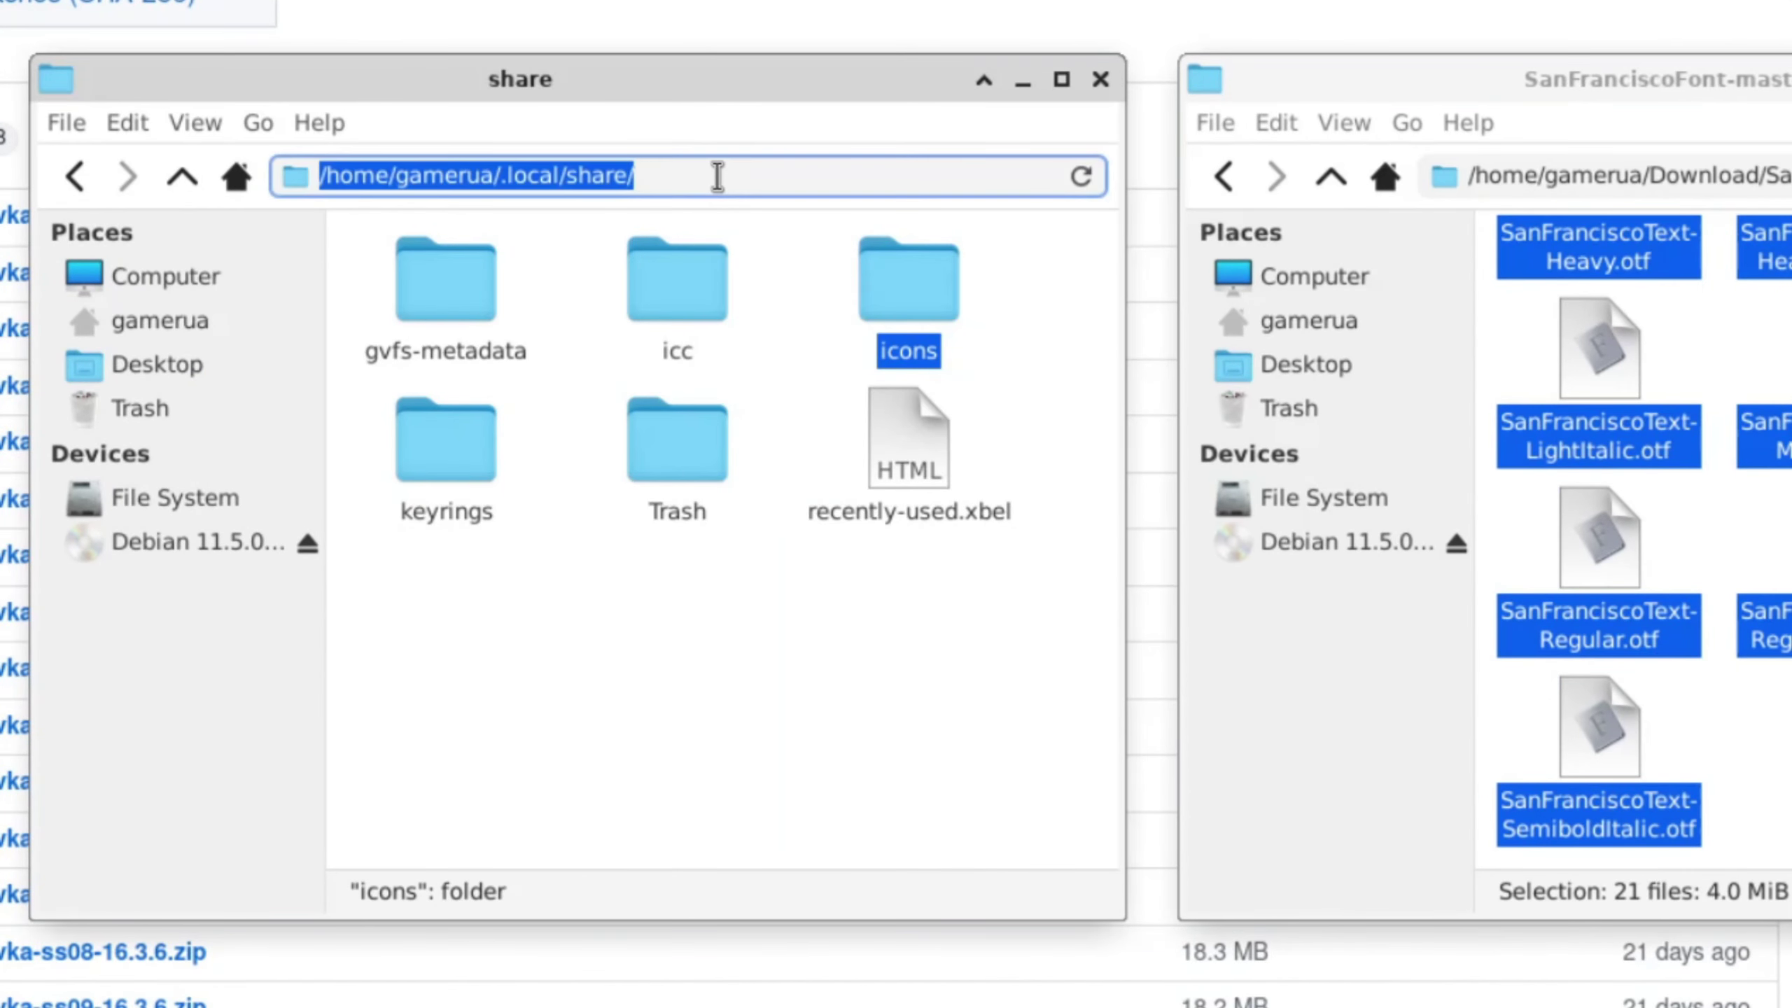
# Step: Create a folder named fonts in .local/share and open it
pyautogui.click(633, 593)
pyautogui.rightClick(646, 596)
pyautogui.click(772, 622)
pyautogui.write('Fo')
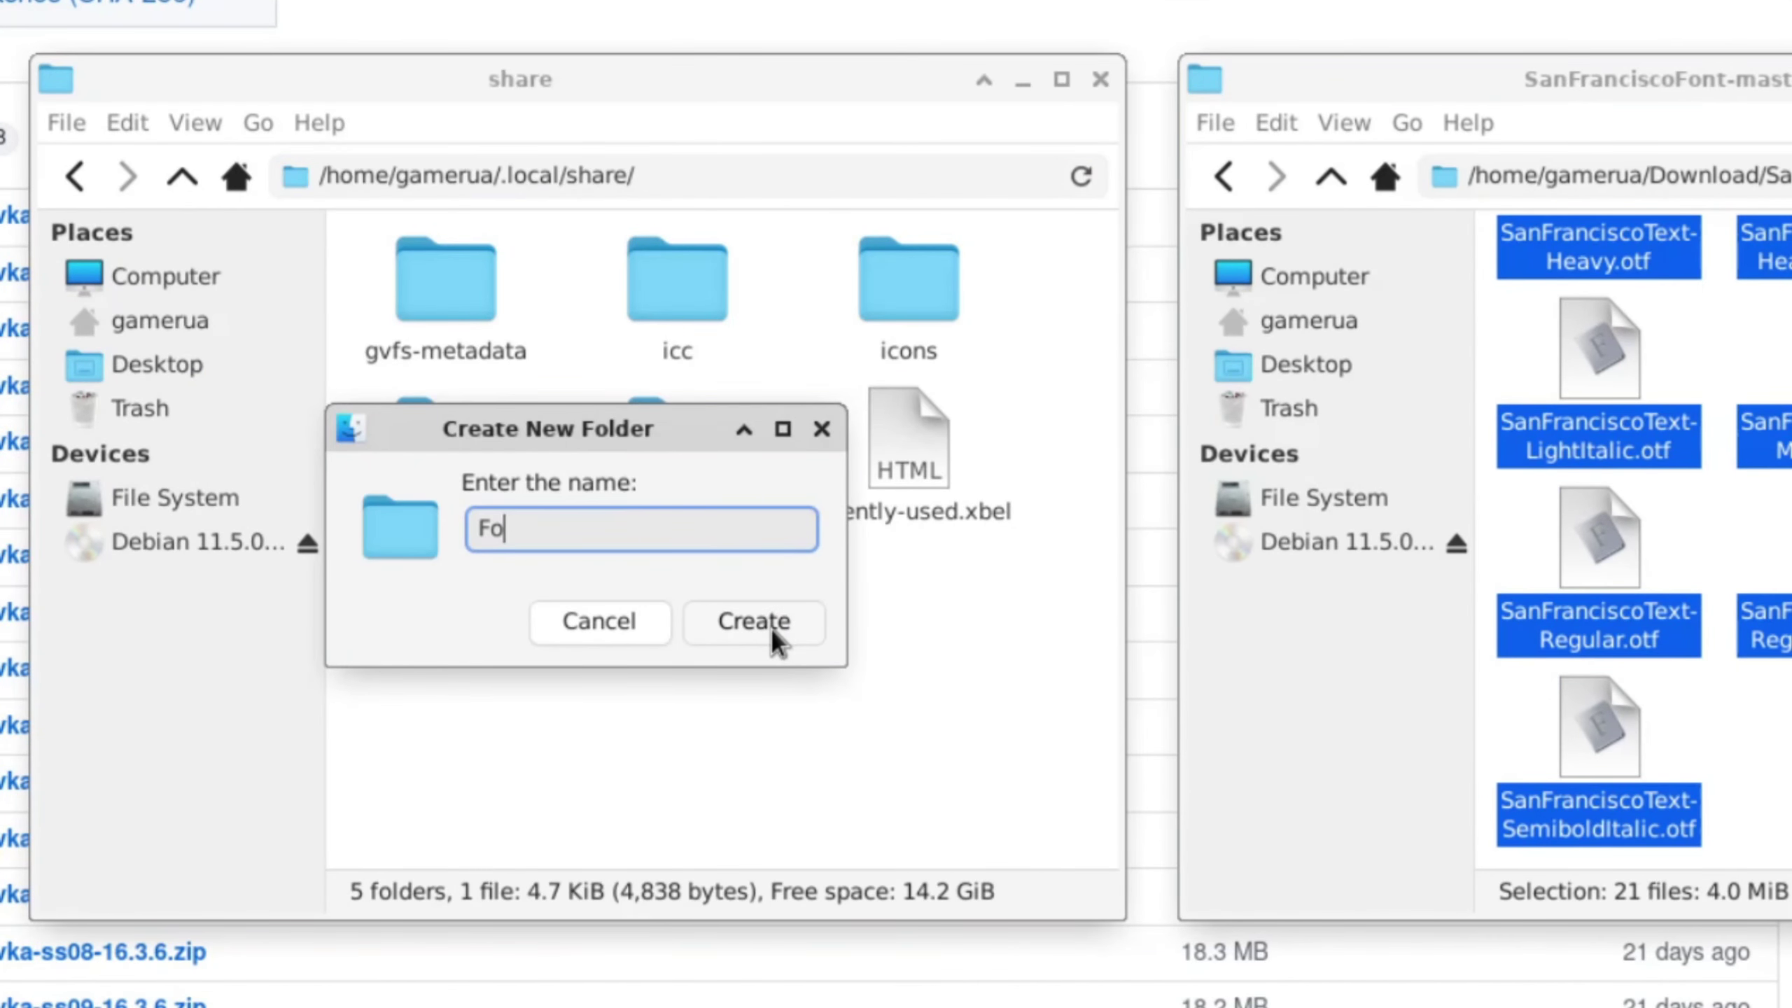
pyautogui.press('BackSpace')
pyautogui.press('BackSpace')
pyautogui.write('fonts')
pyautogui.press('Return')
pyautogui.press('Return')
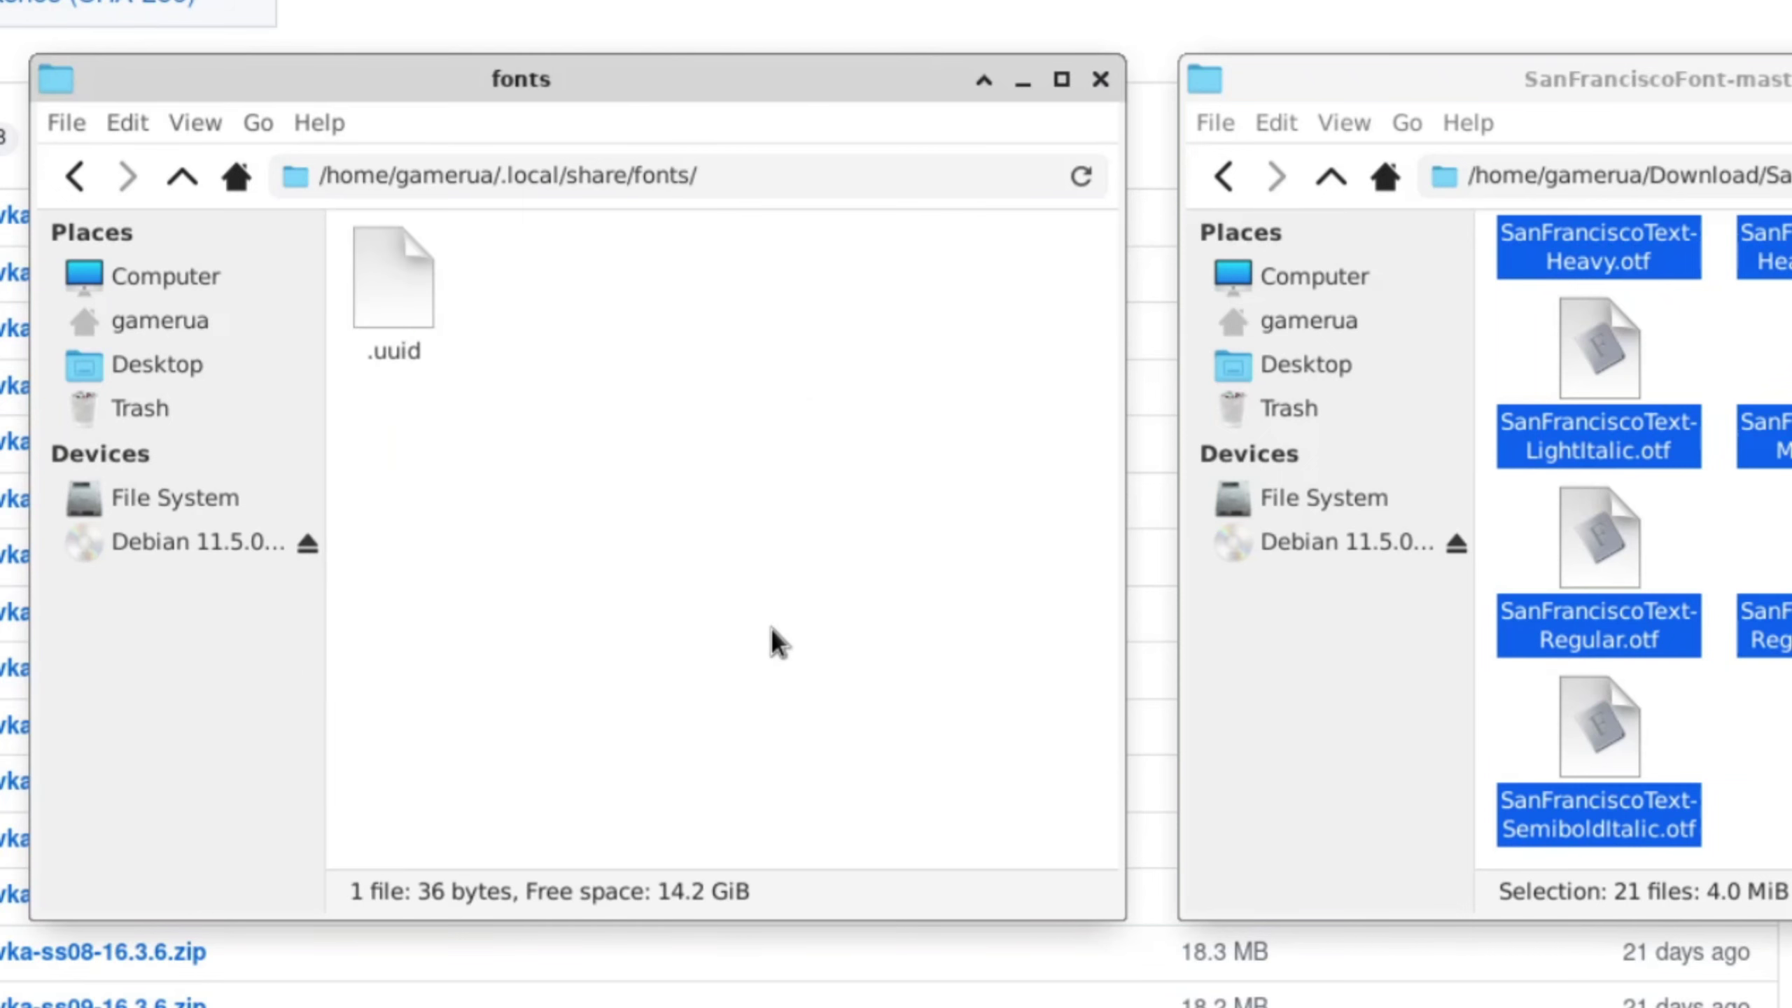
# Step: Create a folder named SanFrancisco in the fonts folder and paste the copied .otf font files into it
pyautogui.rightClick(666, 417)
pyautogui.click(744, 448)
pyautogui.write('San')
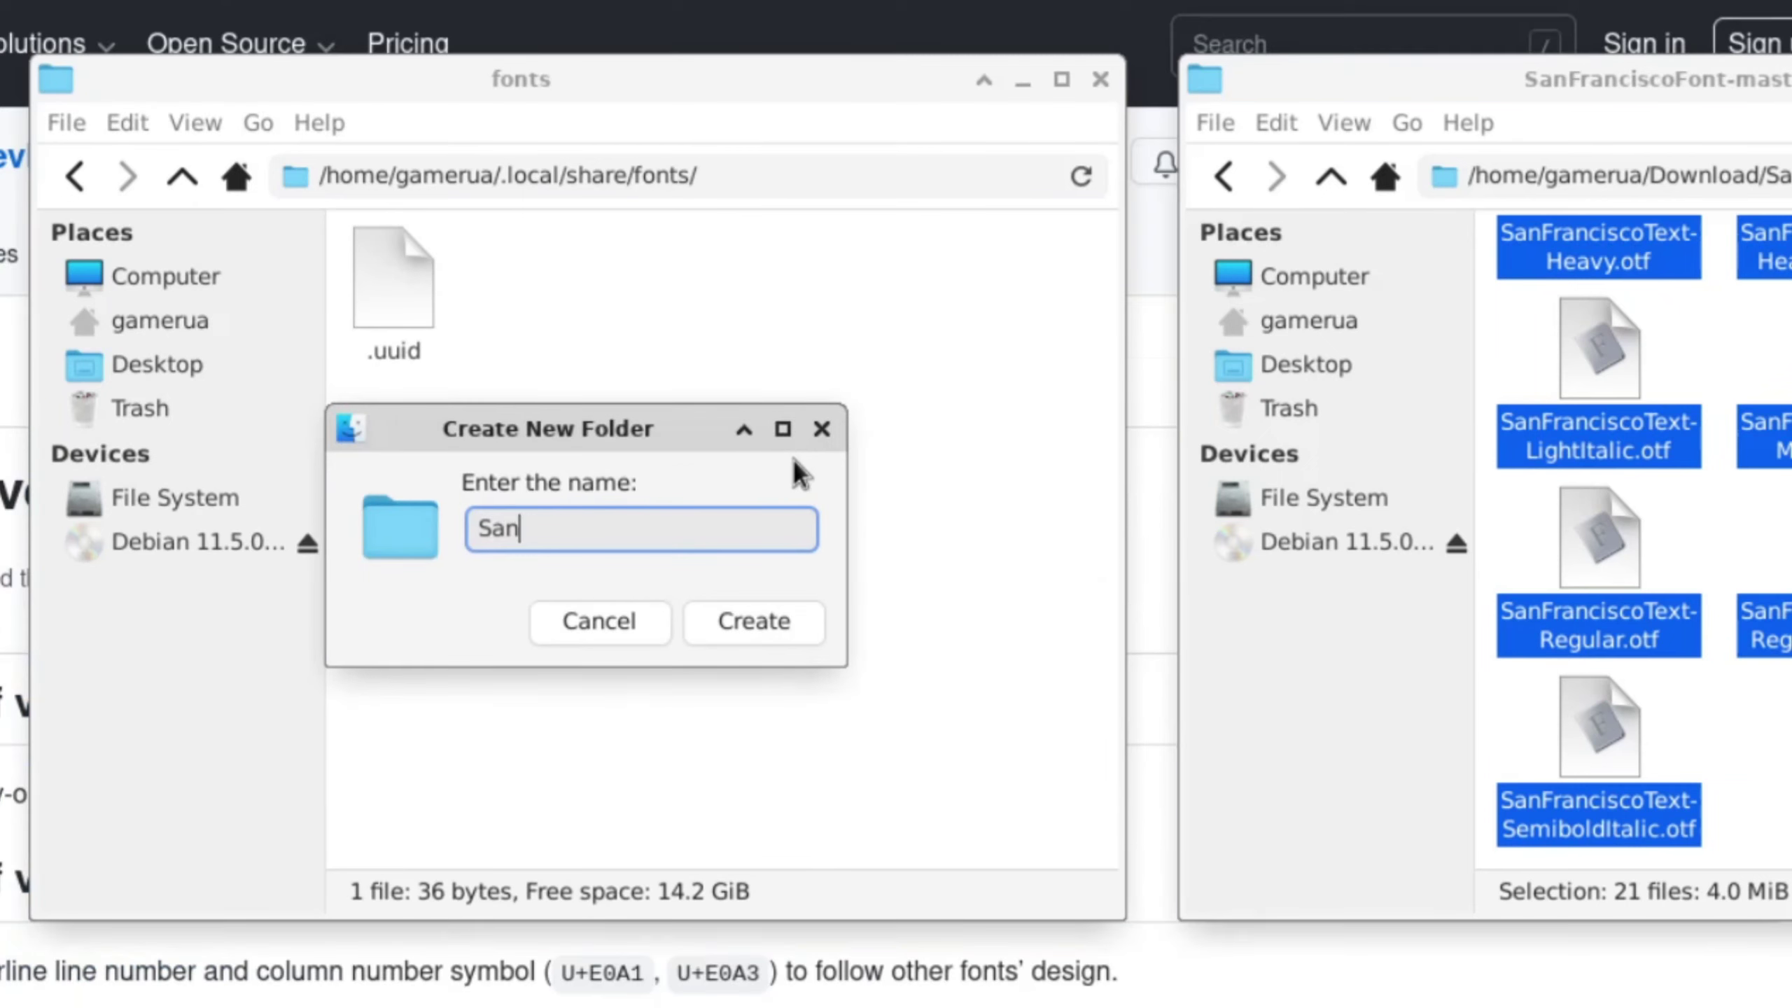
pyautogui.write('Francisco')
pyautogui.press('Return')
pyautogui.press('Return')
pyautogui.hotkey('ctrl', 'v')
pyautogui.click(742, 748)
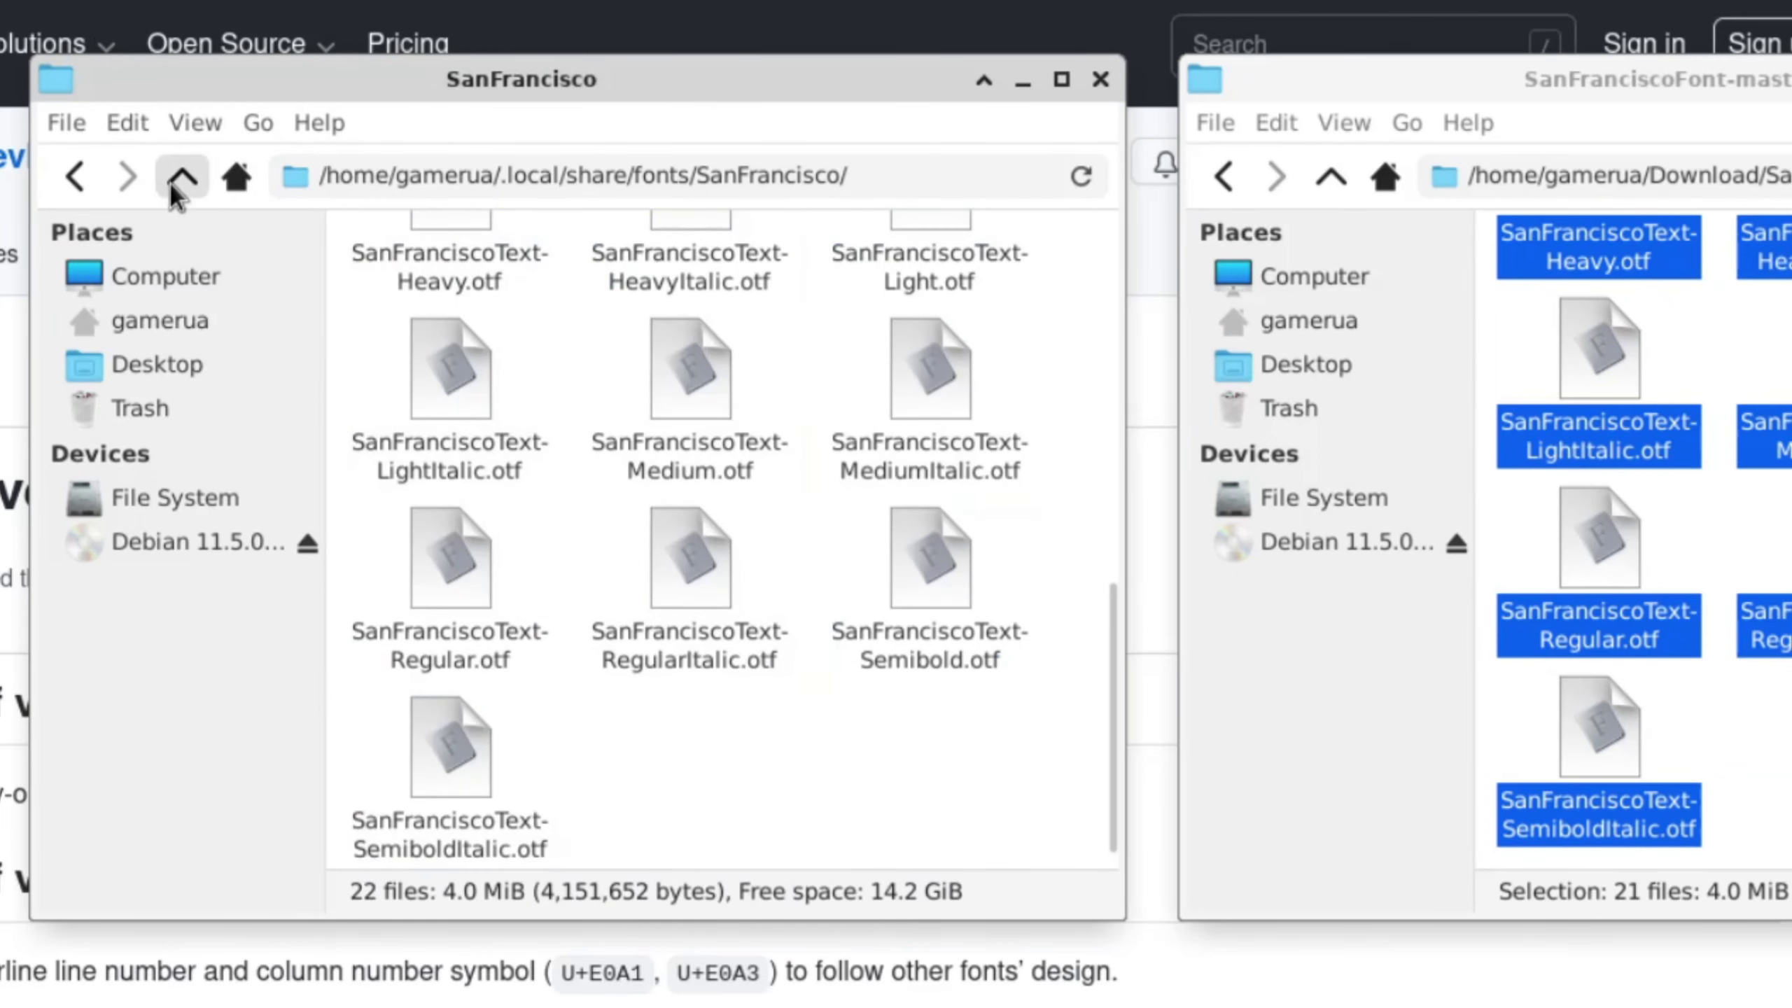
# Step: Go back to .local/share/fonts, create a folder named iosevka there and open it
pyautogui.click(182, 176)
pyautogui.click(1418, 141)
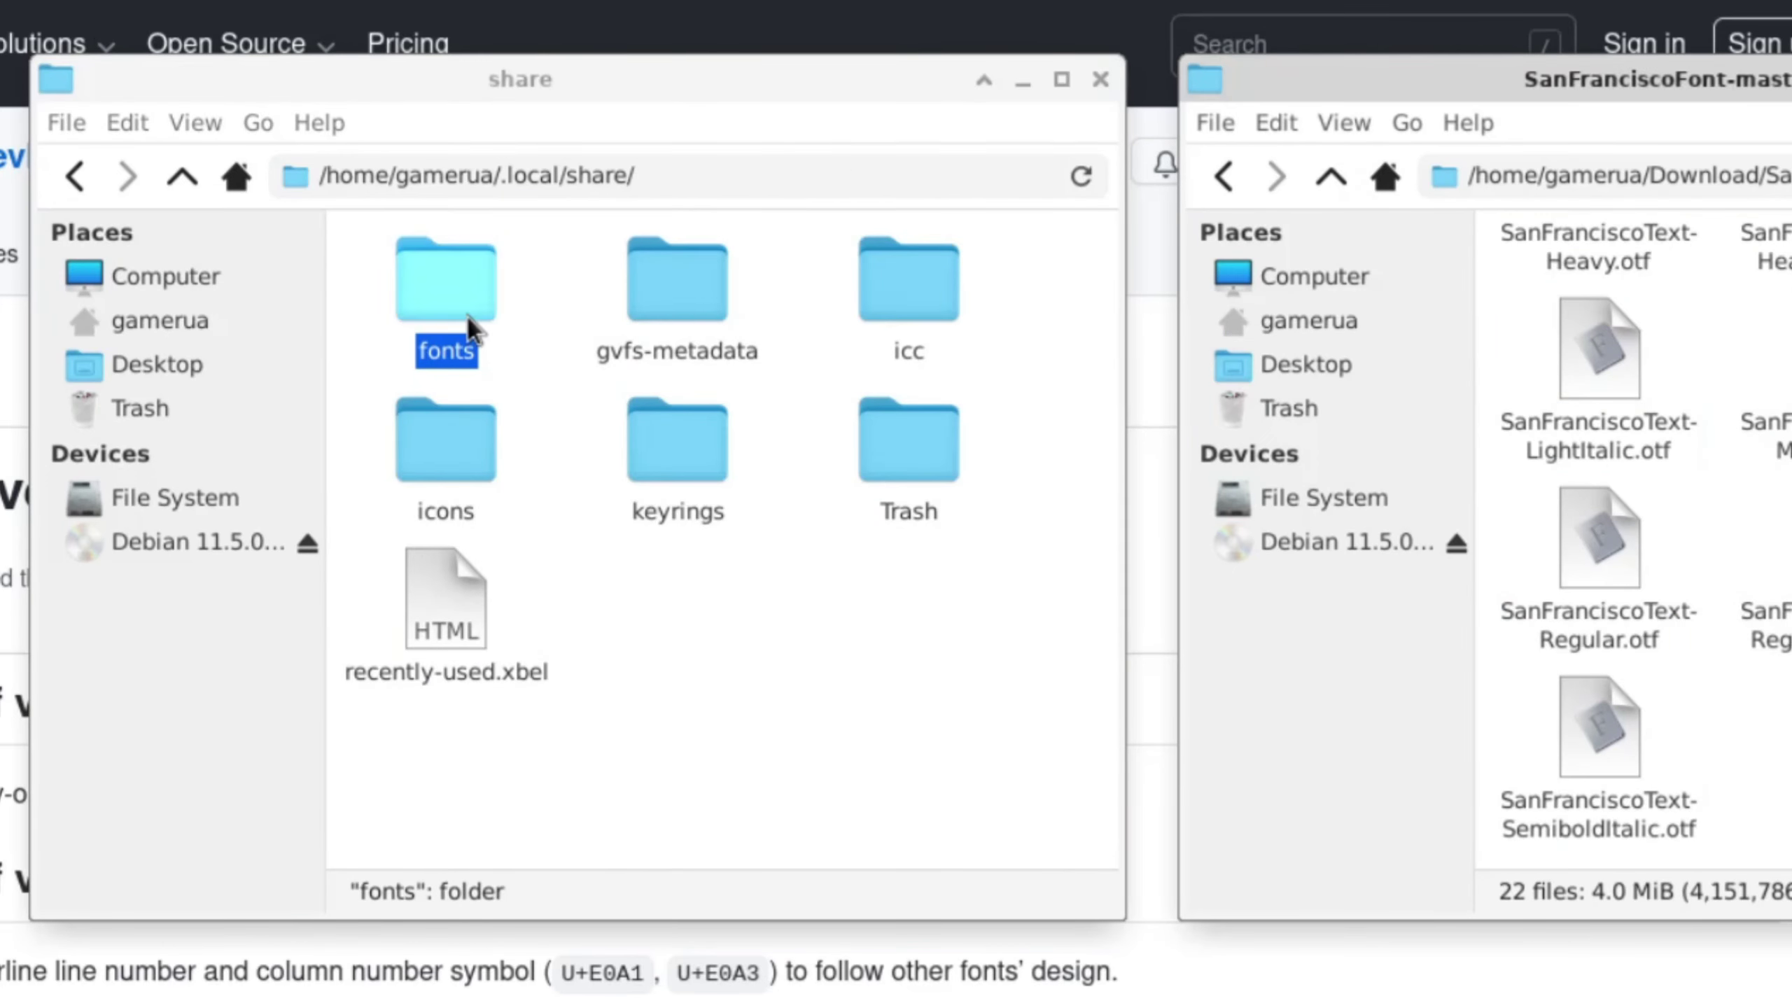
pyautogui.doubleClick(446, 297)
pyautogui.rightClick(671, 500)
pyautogui.click(860, 528)
pyautogui.write('iosev')
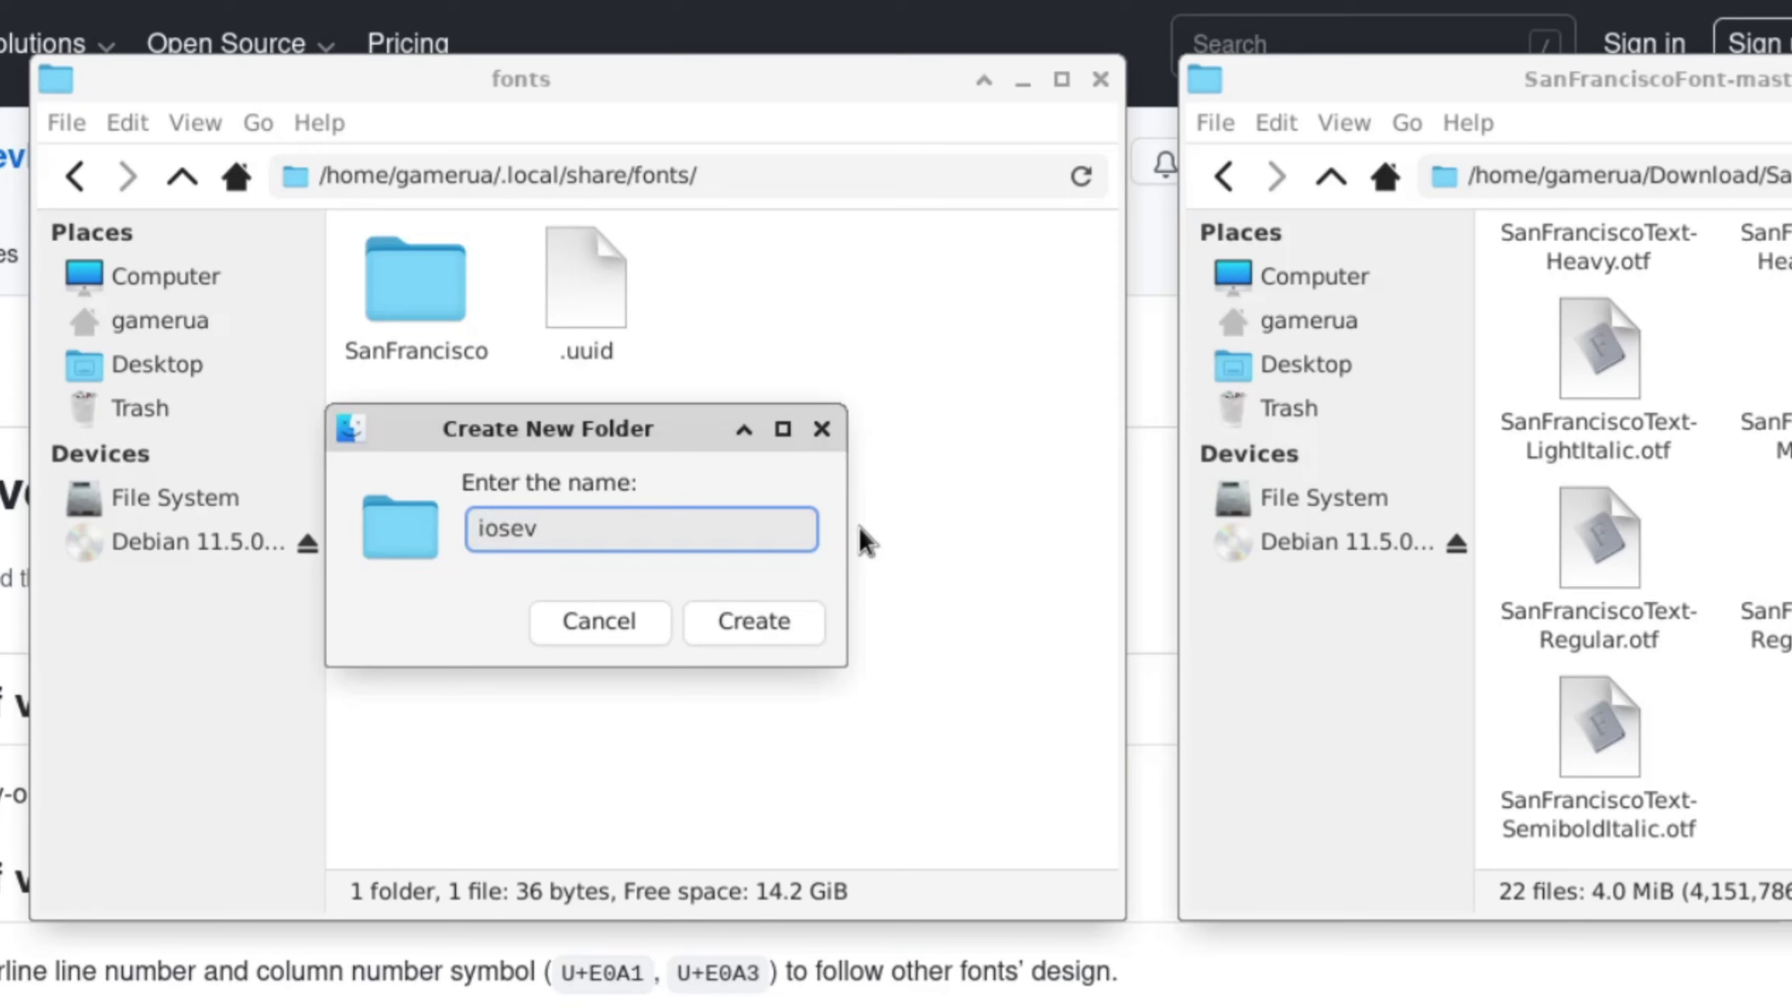
pyautogui.click(1331, 176)
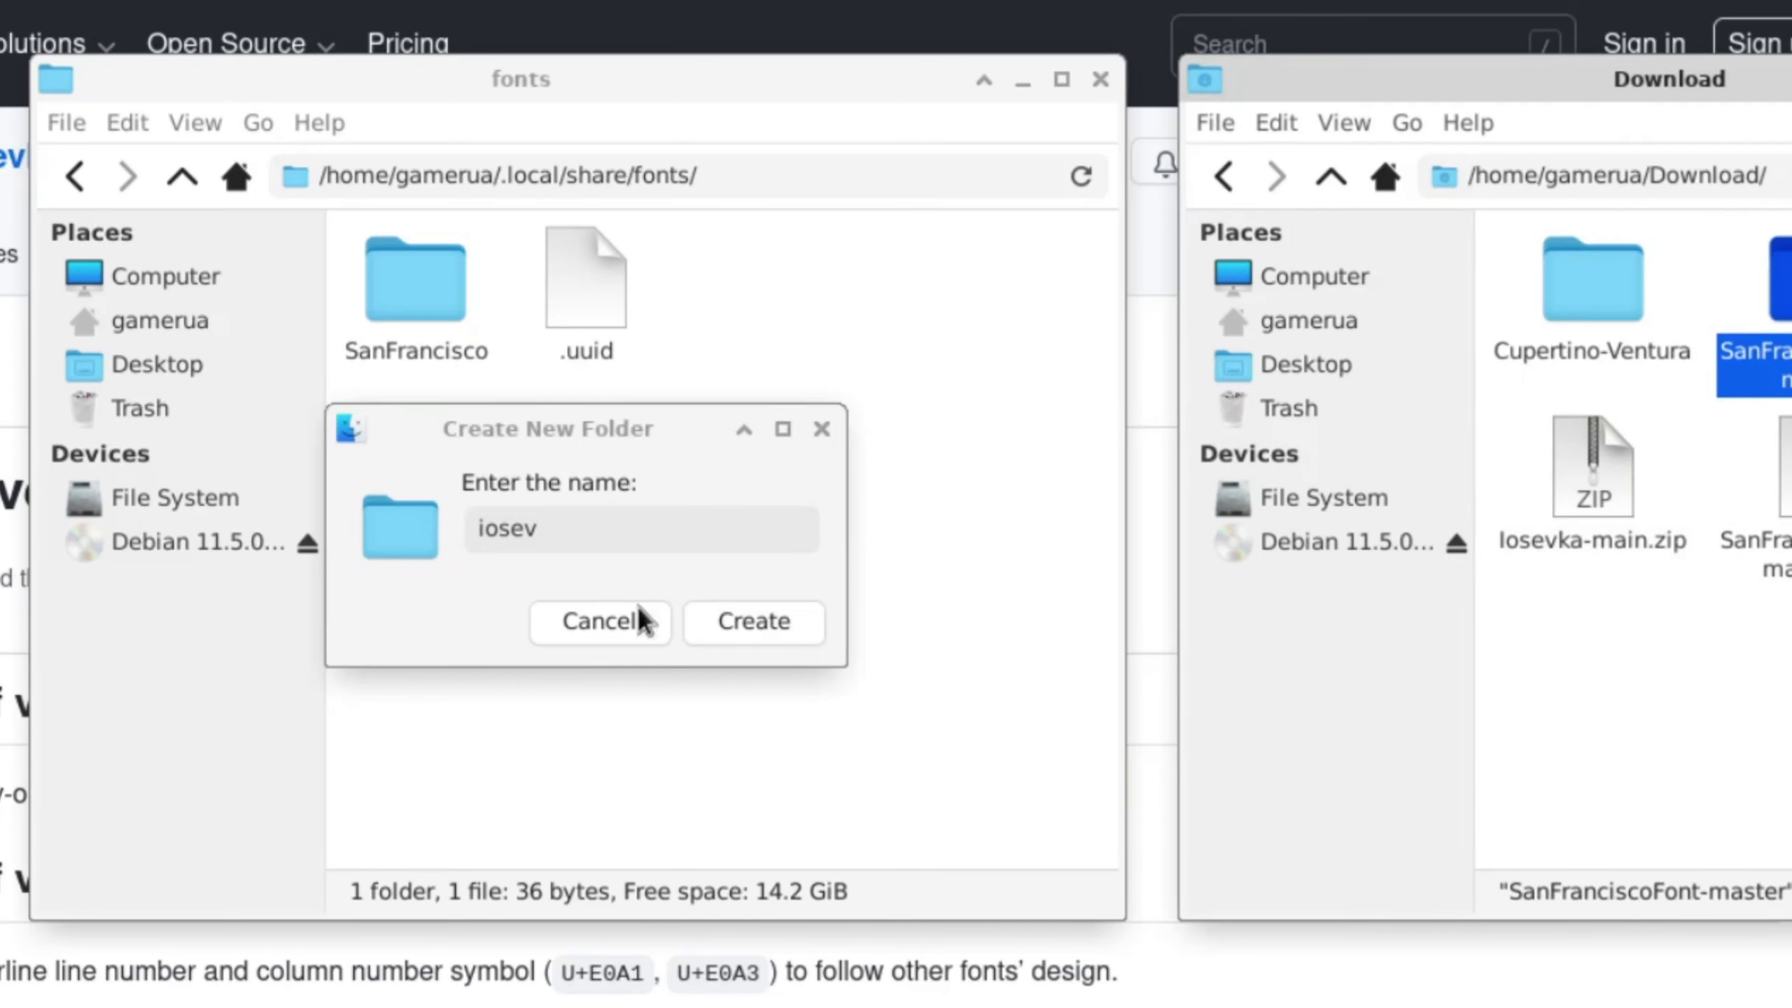
pyautogui.click(616, 536)
pyautogui.write('osevka')
pyautogui.press('Return')
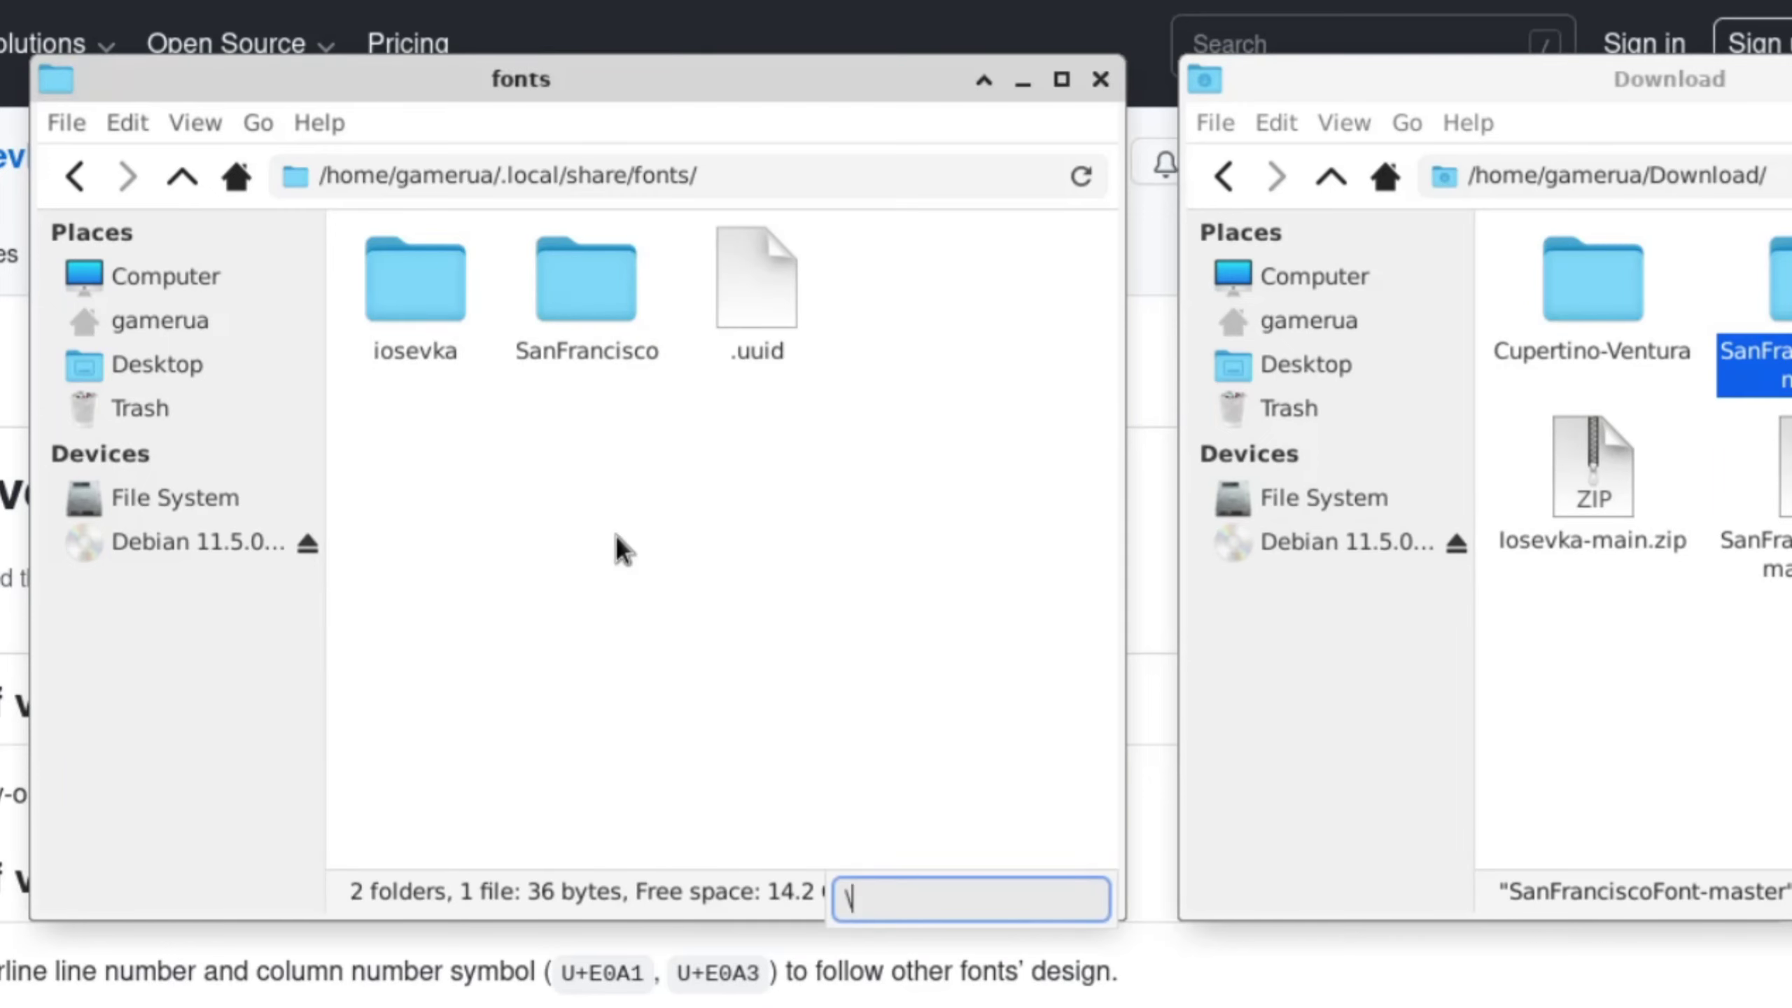
pyautogui.press('Return')
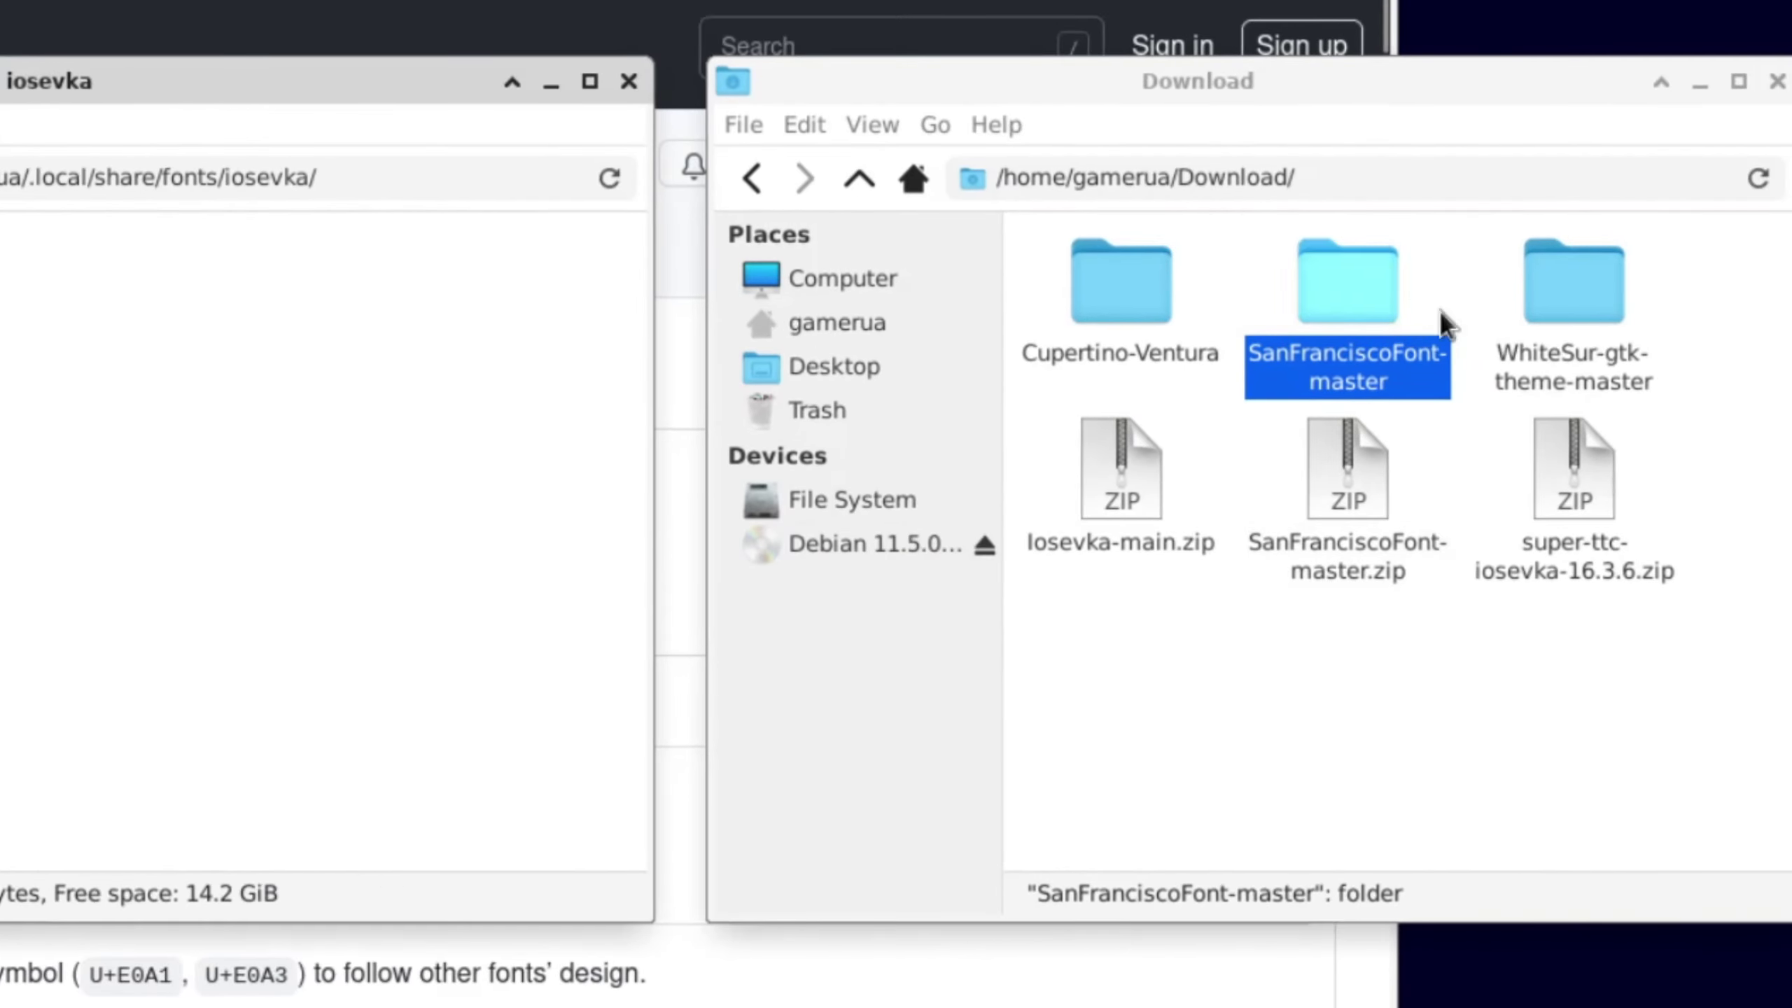
# Step: Extract super-ttc-iosevka-16.3.6.zip in the Download folder and move its iosevka.ttc file into fonts/iosevka
pyautogui.click(1111, 488)
pyautogui.rightClick(1567, 496)
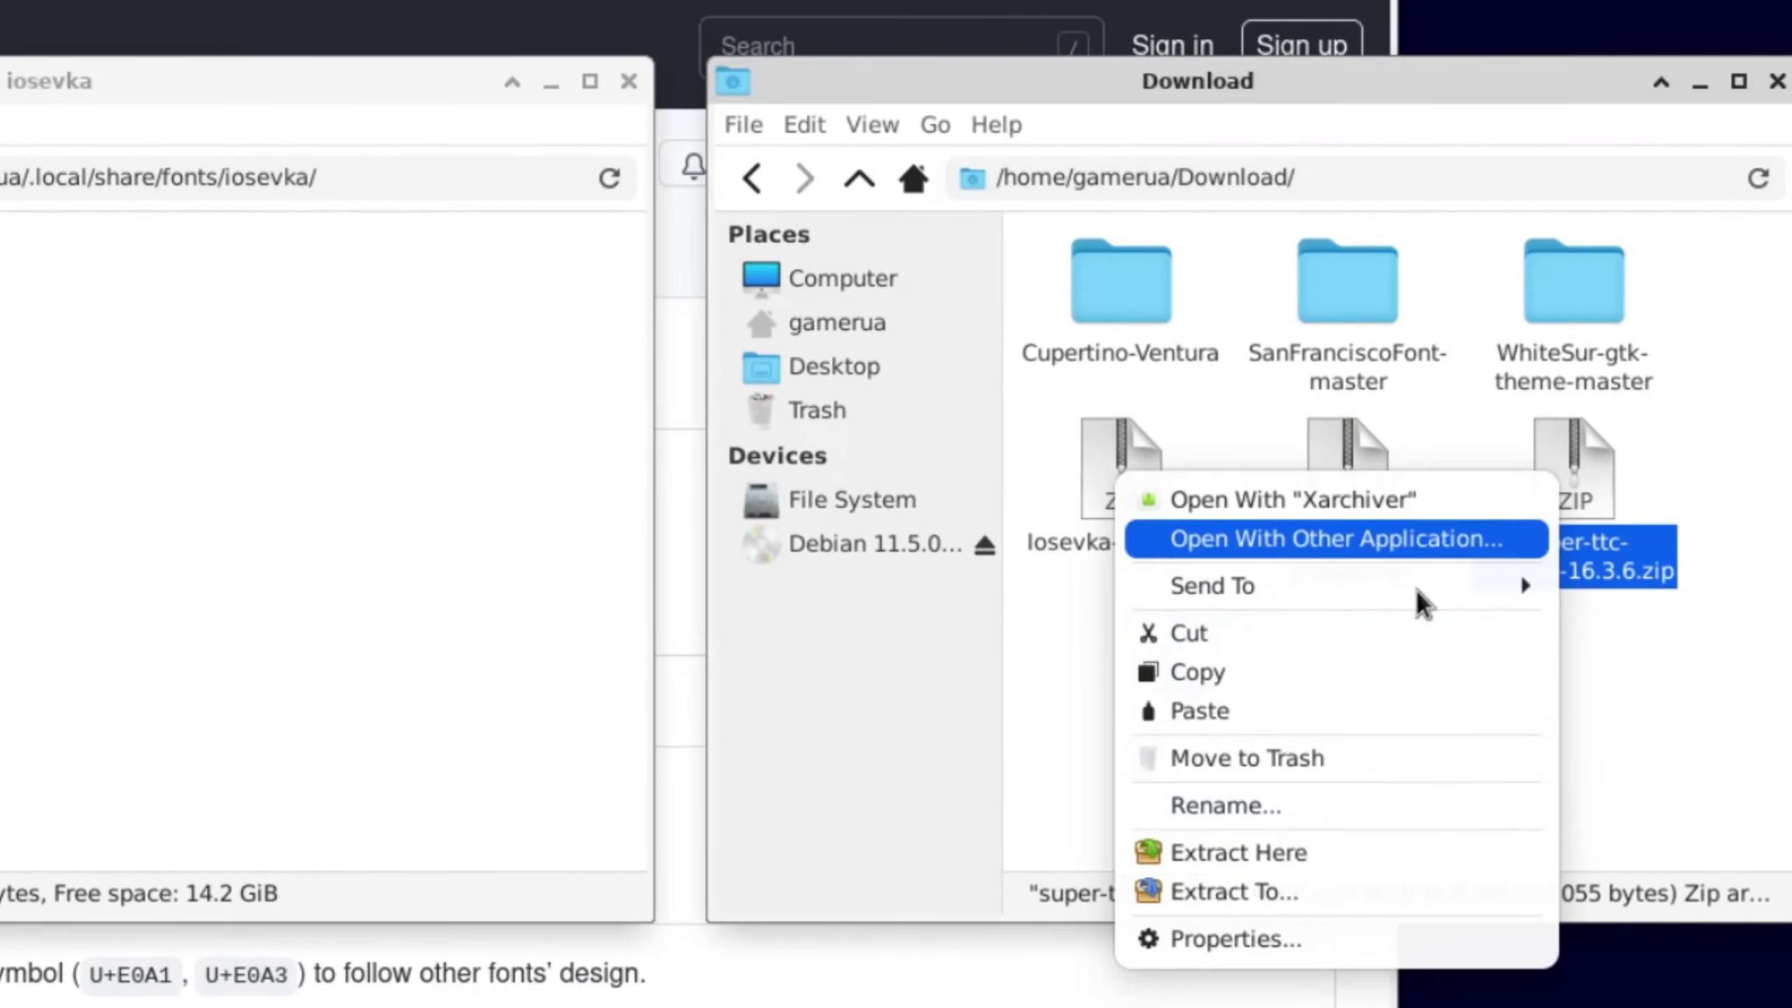
pyautogui.click(1254, 854)
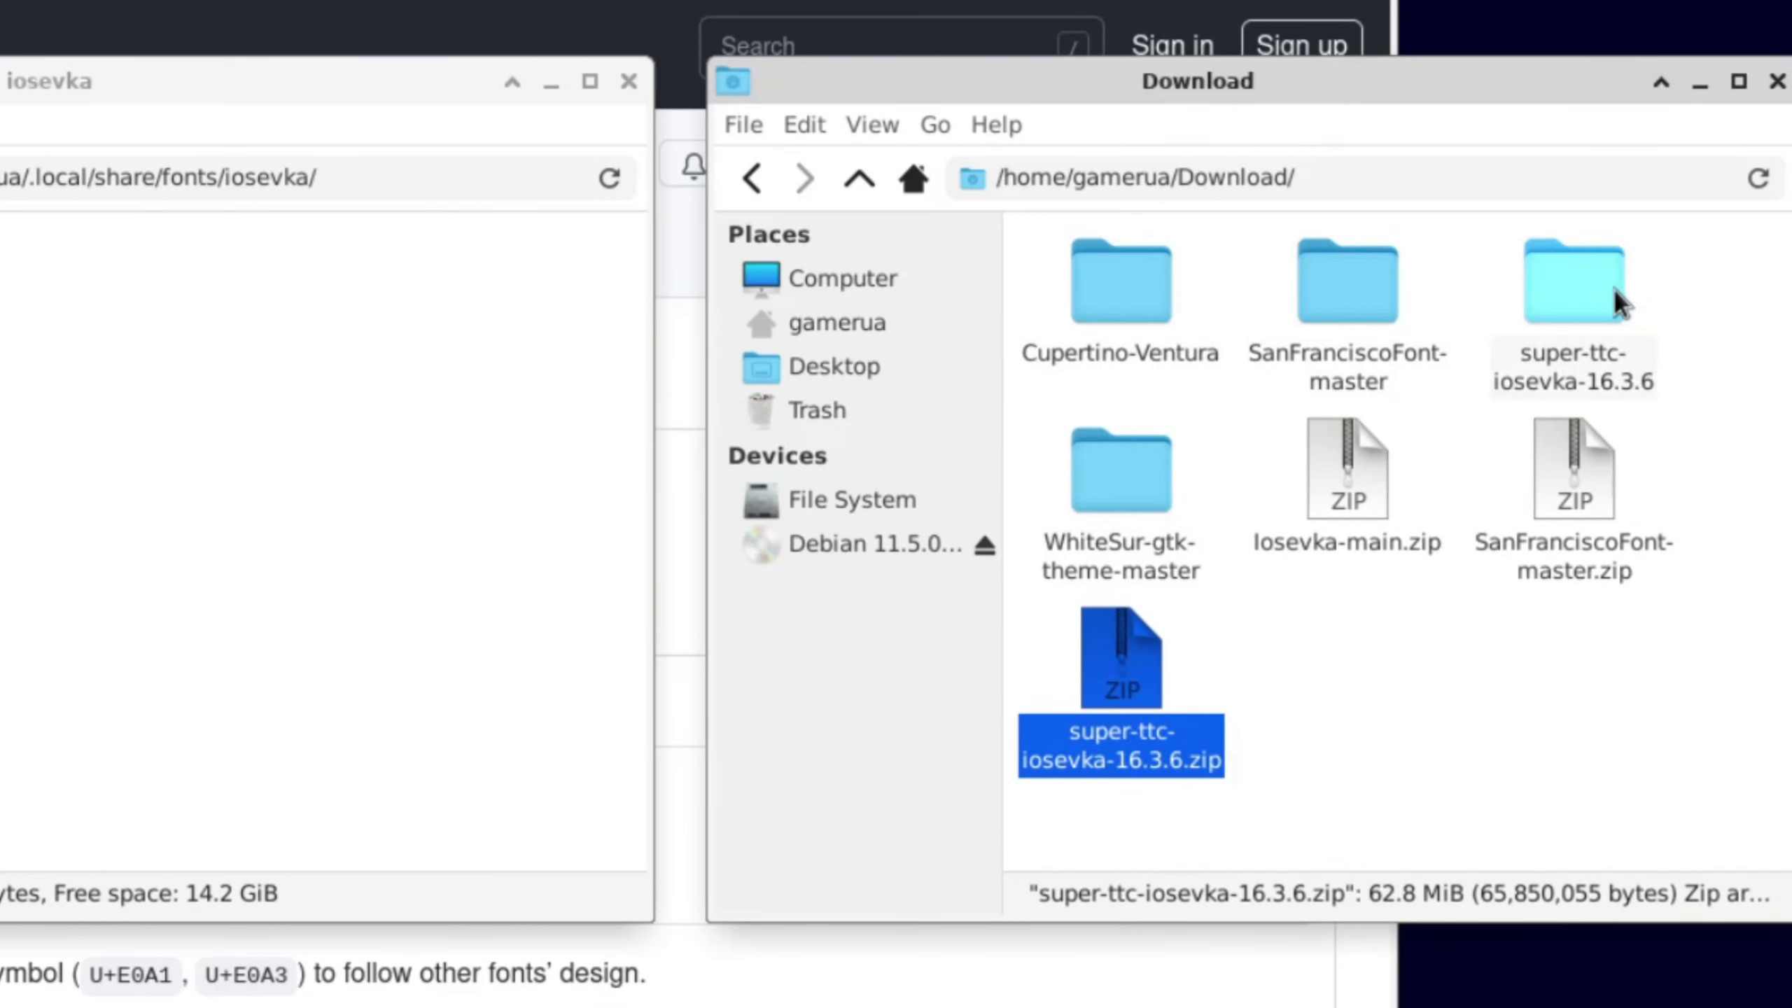
pyautogui.doubleClick(1615, 292)
pyautogui.moveTo(1098, 287); pyautogui.dragTo(377, 357)
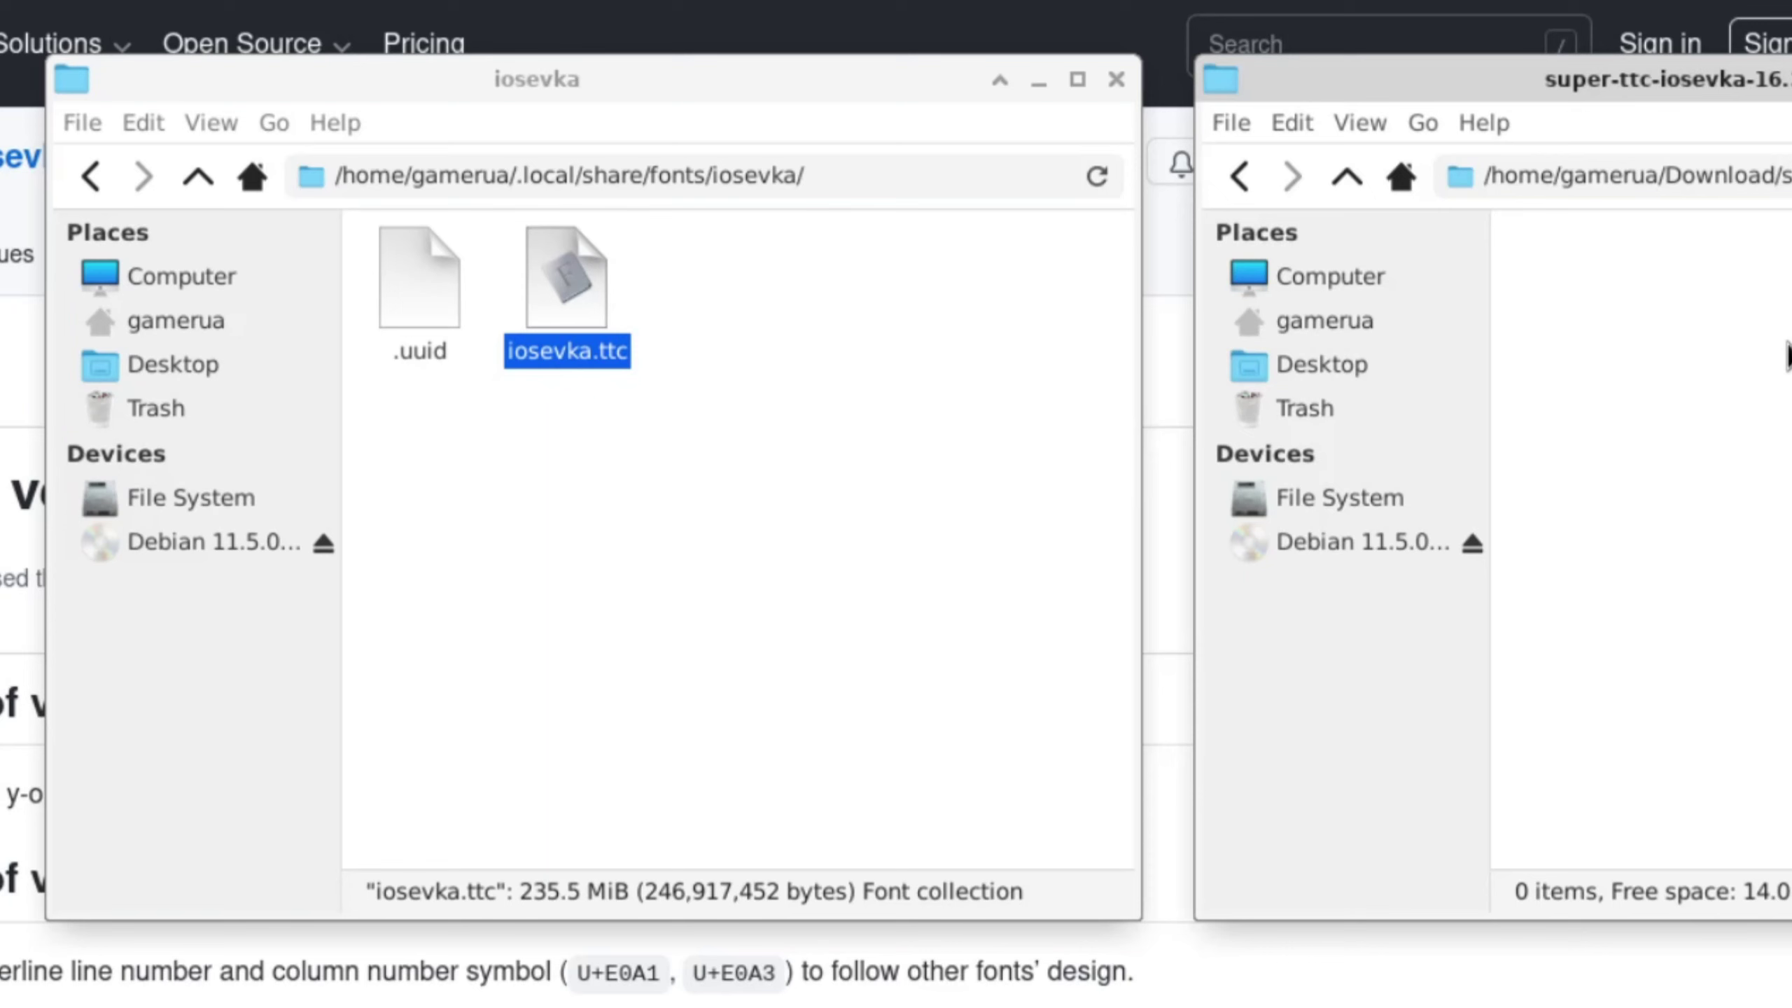
# Step: Return one file manager window to the Download folder and the other to .local/share
pyautogui.click(1347, 176)
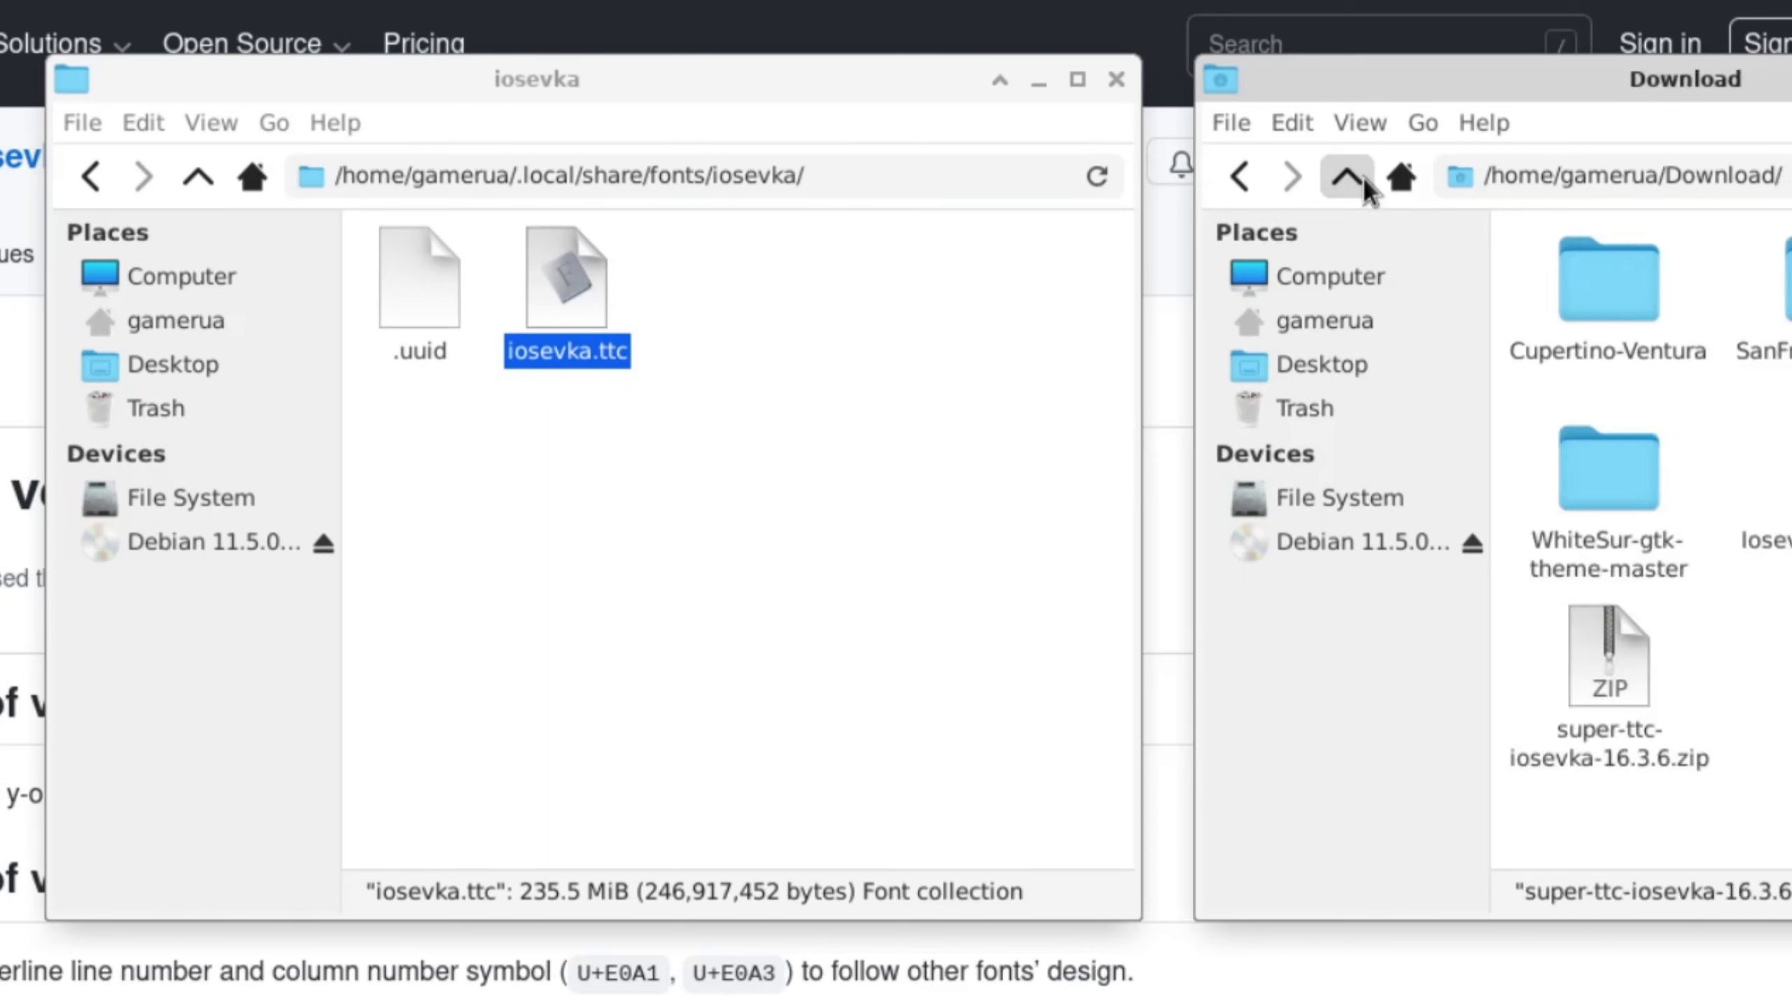
pyautogui.click(1347, 176)
pyautogui.click(1240, 176)
pyautogui.doubleClick(197, 175)
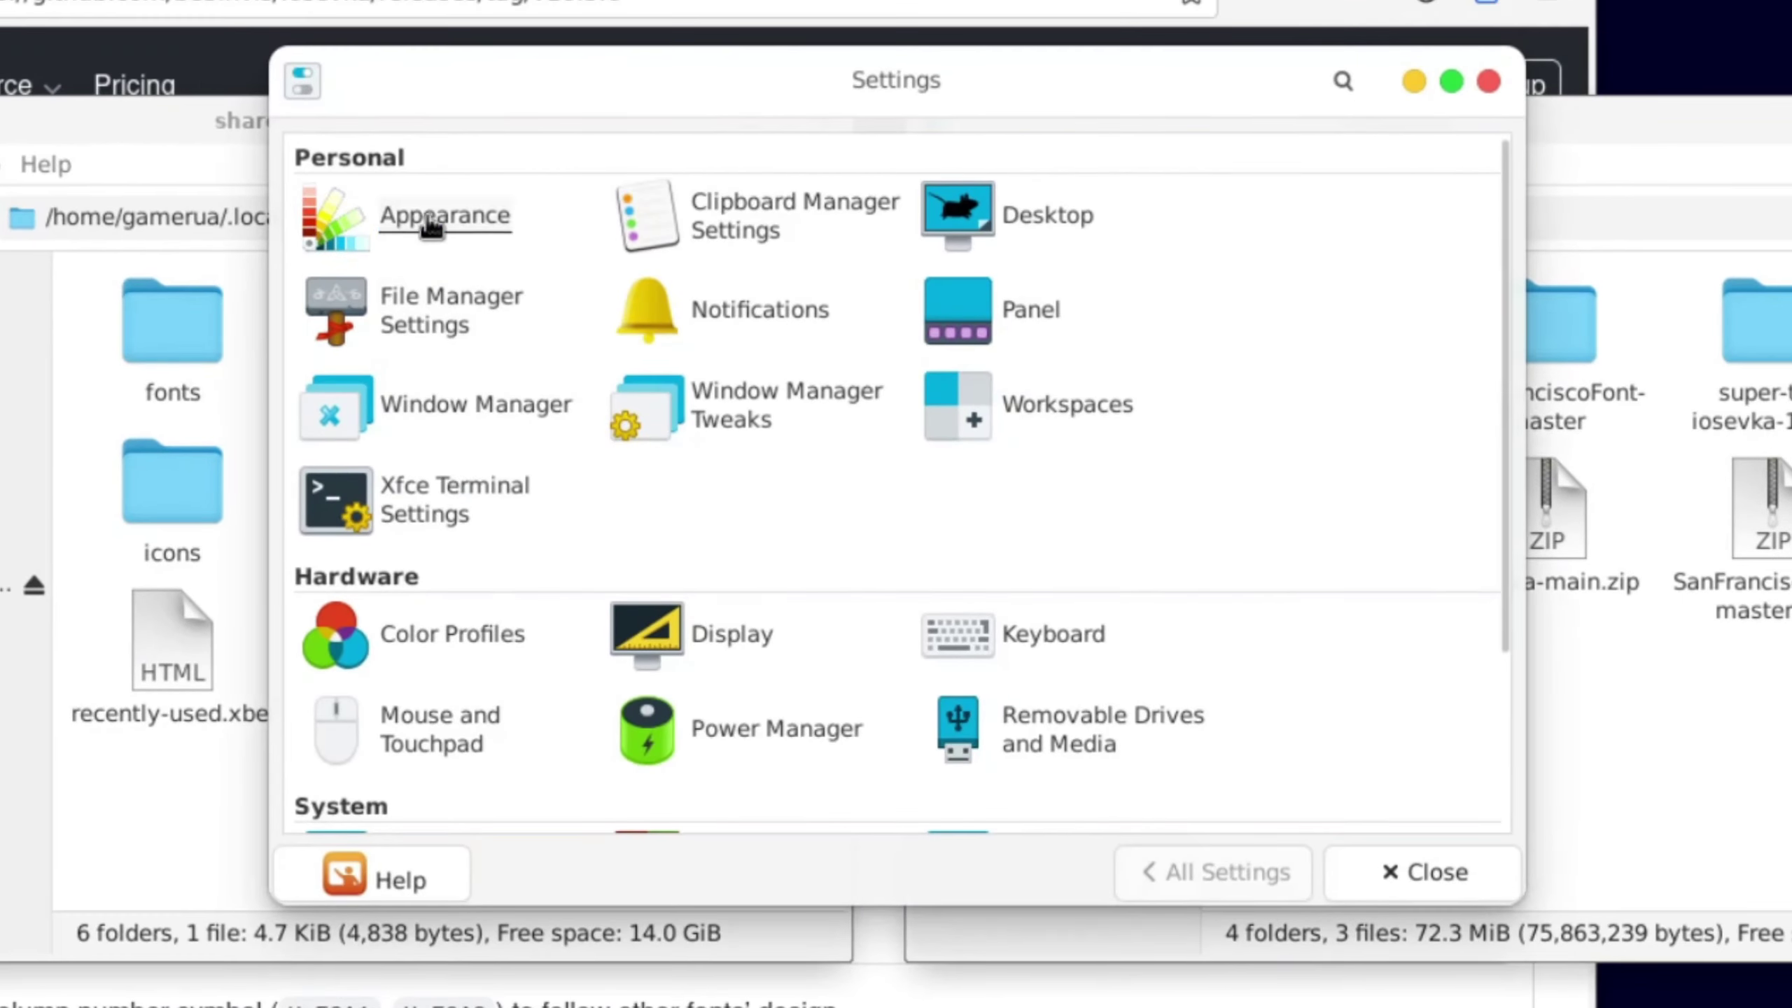
# Step: Set the default font to San Francisco Display Regular in the Appearance settings
pyautogui.click(721, 171)
pyautogui.click(814, 110)
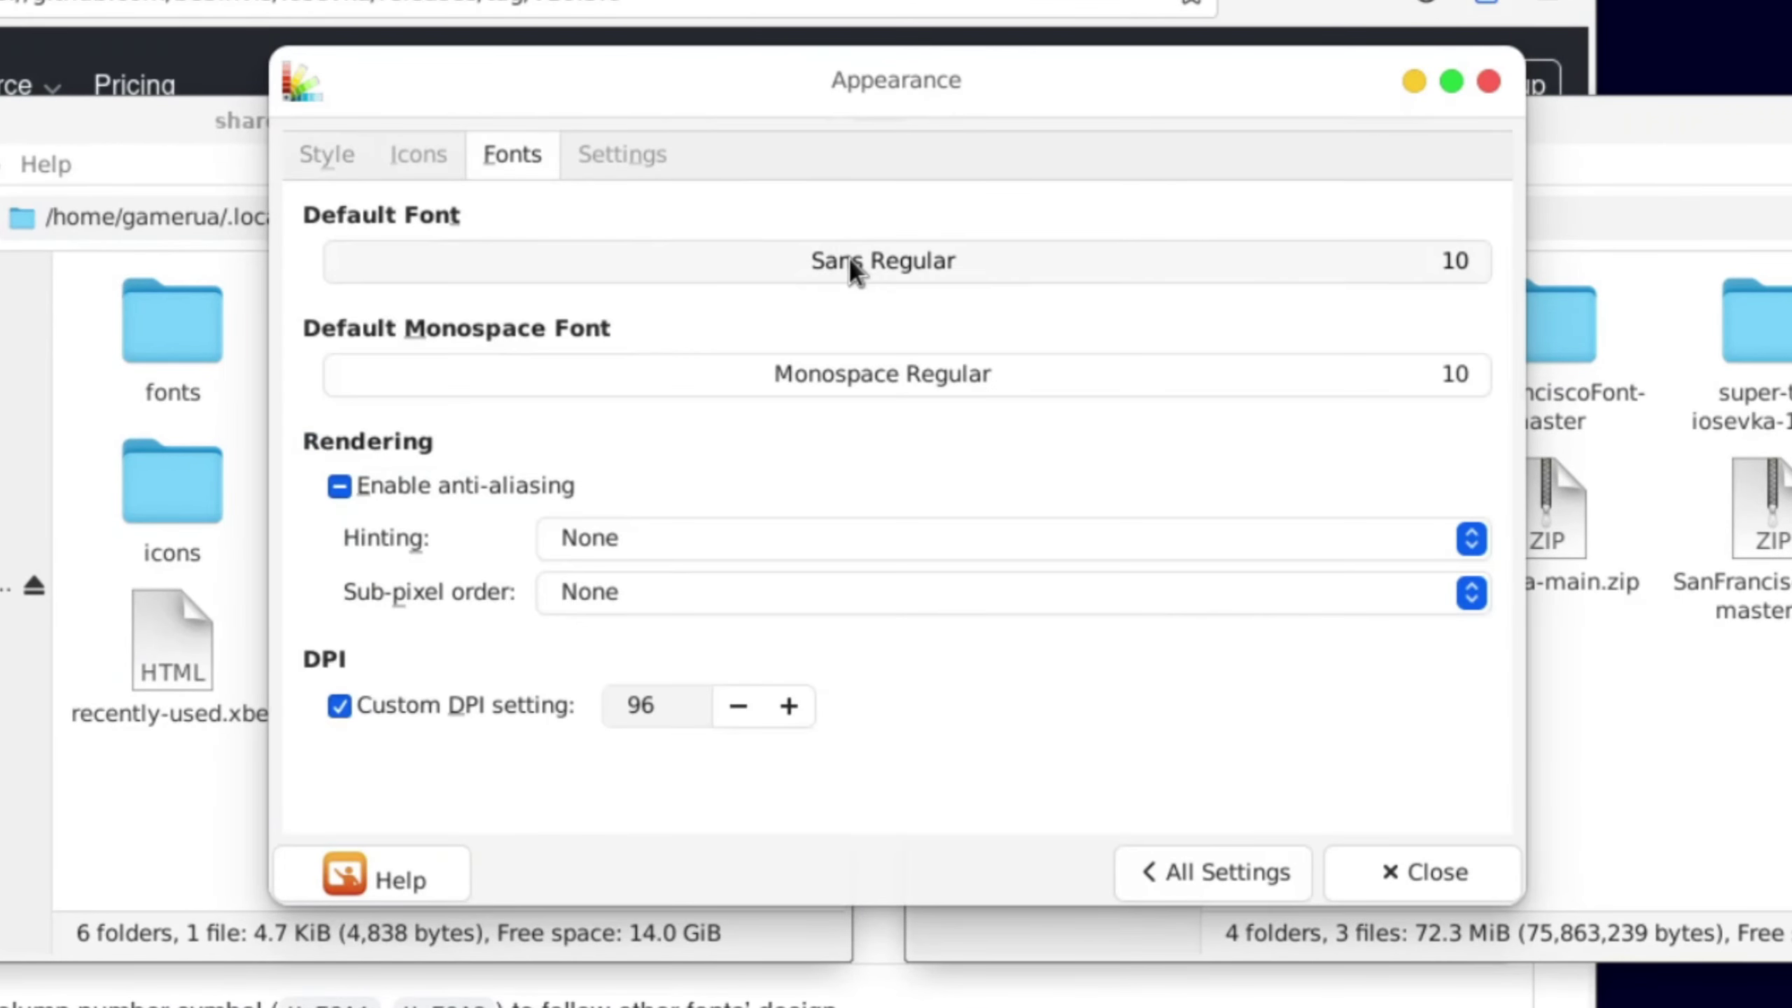
pyautogui.click(848, 259)
pyautogui.write('san')
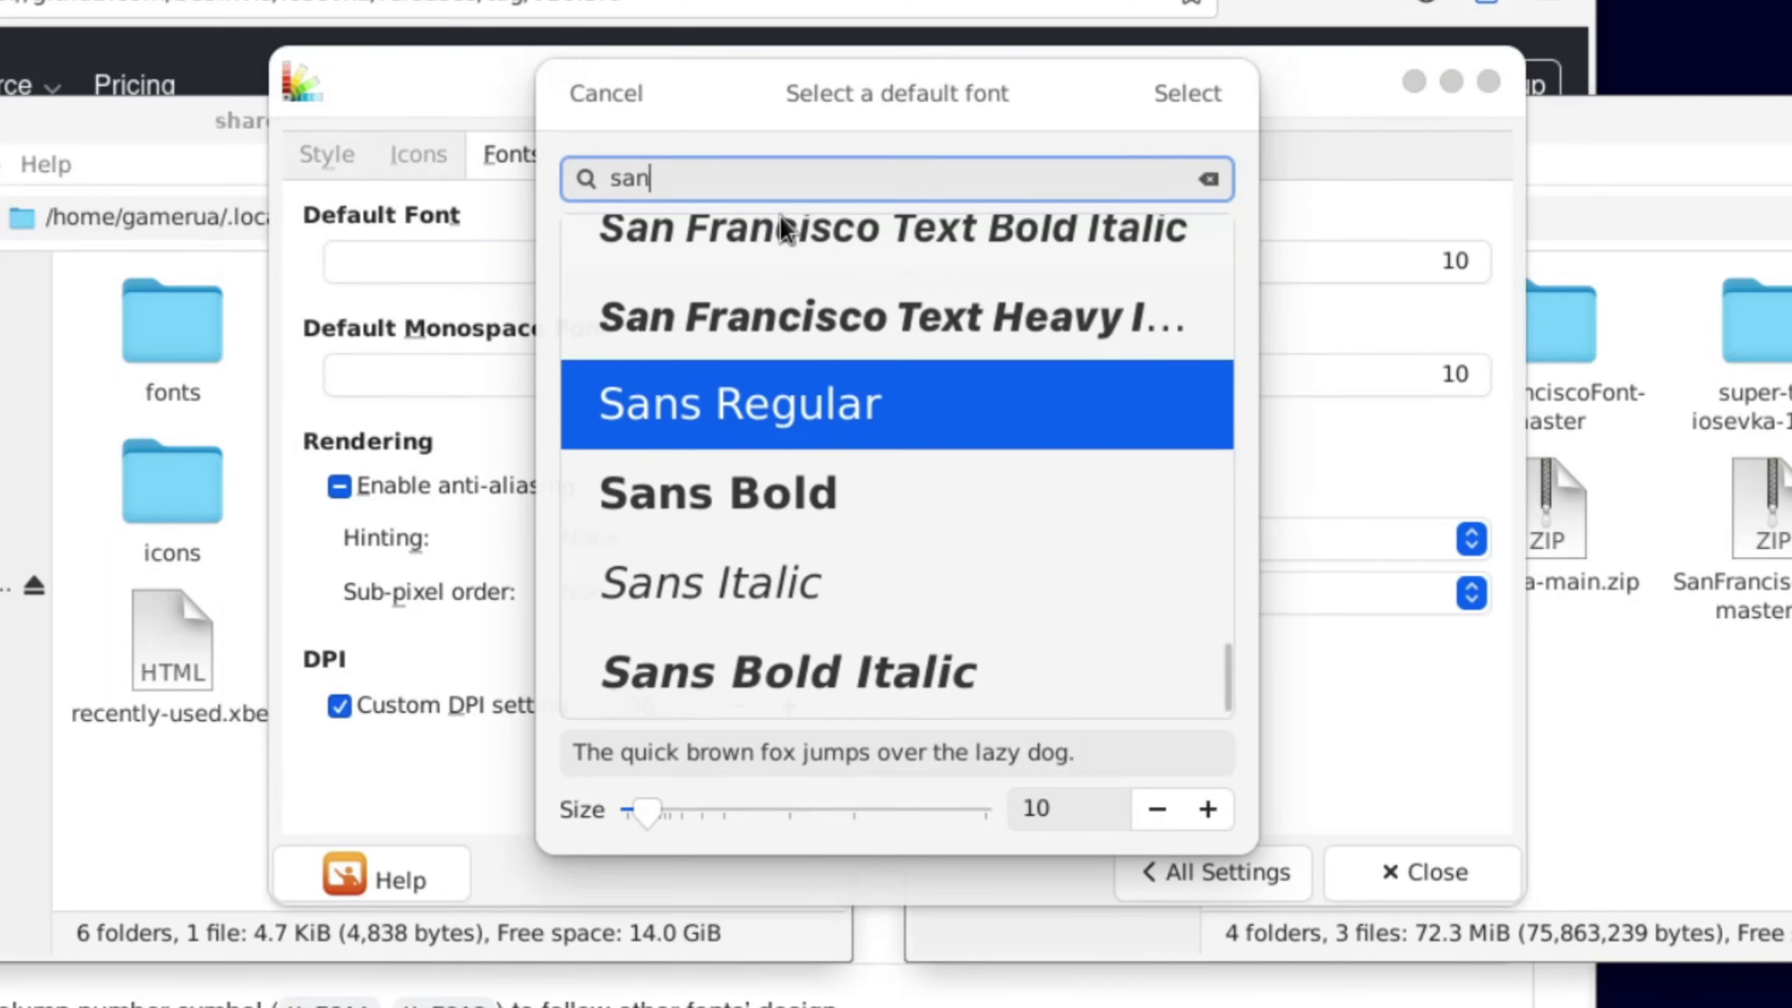
pyautogui.scroll(3, 869, 382)
pyautogui.scroll(10, 875, 385)
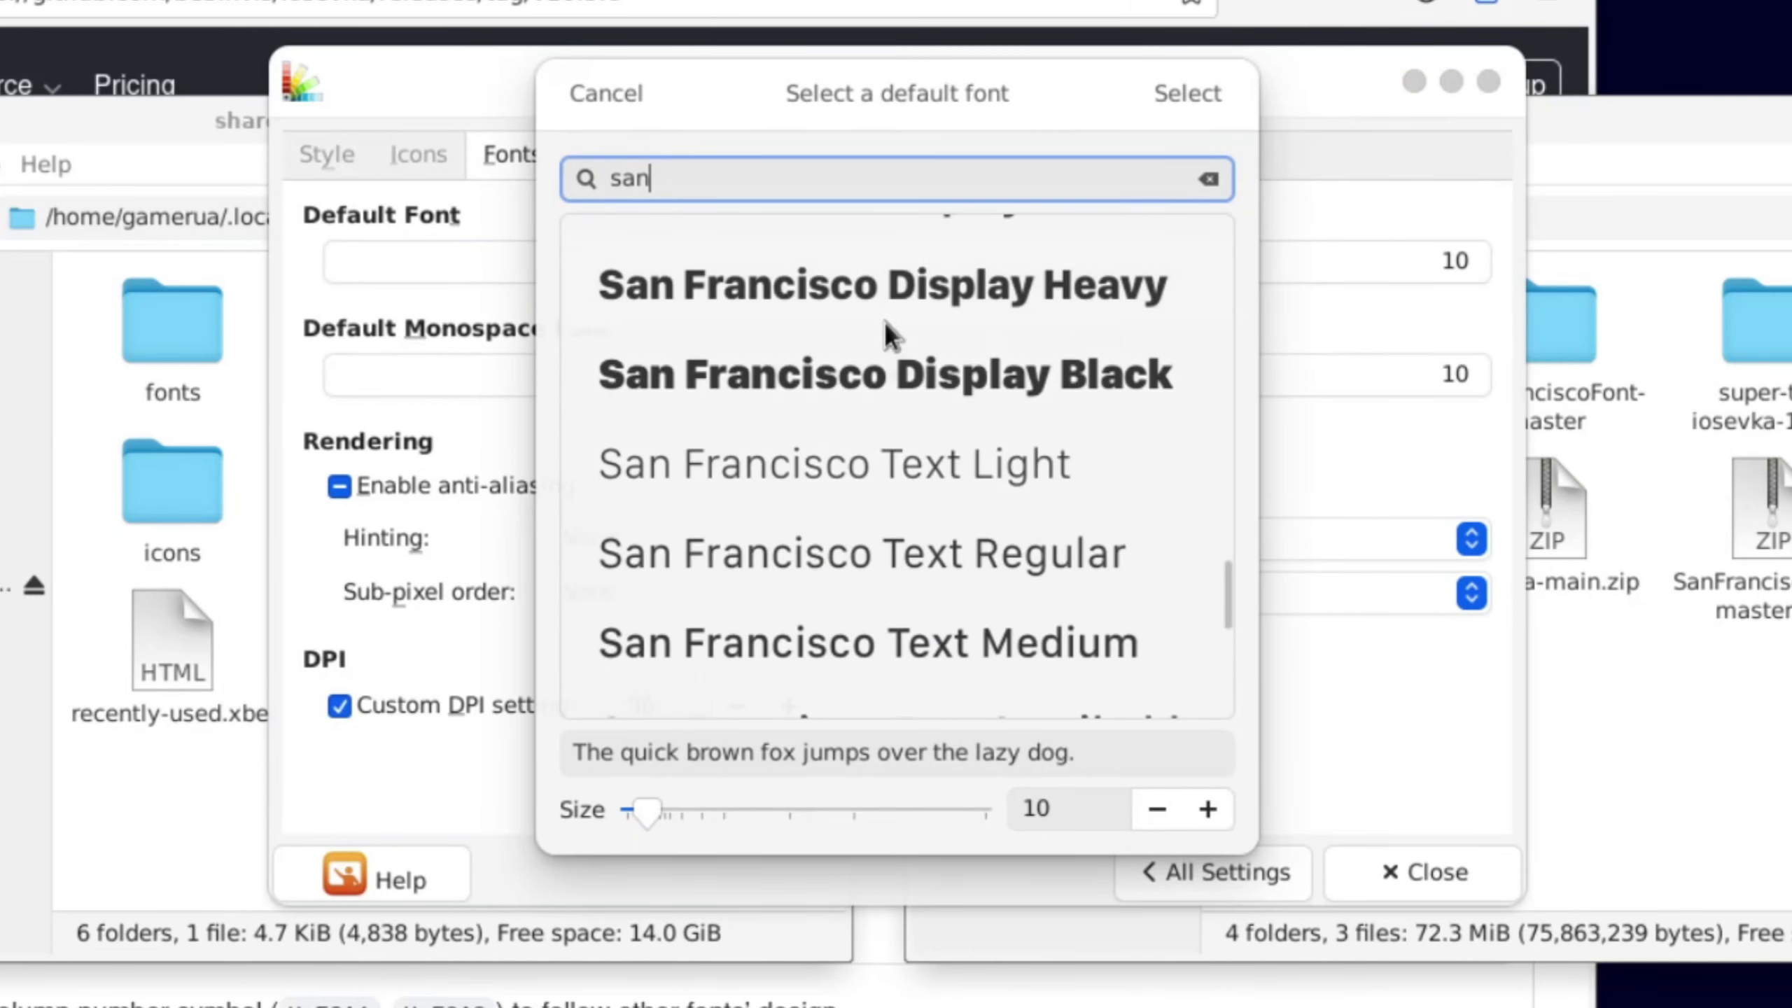
pyautogui.scroll(3, 882, 310)
pyautogui.click(875, 282)
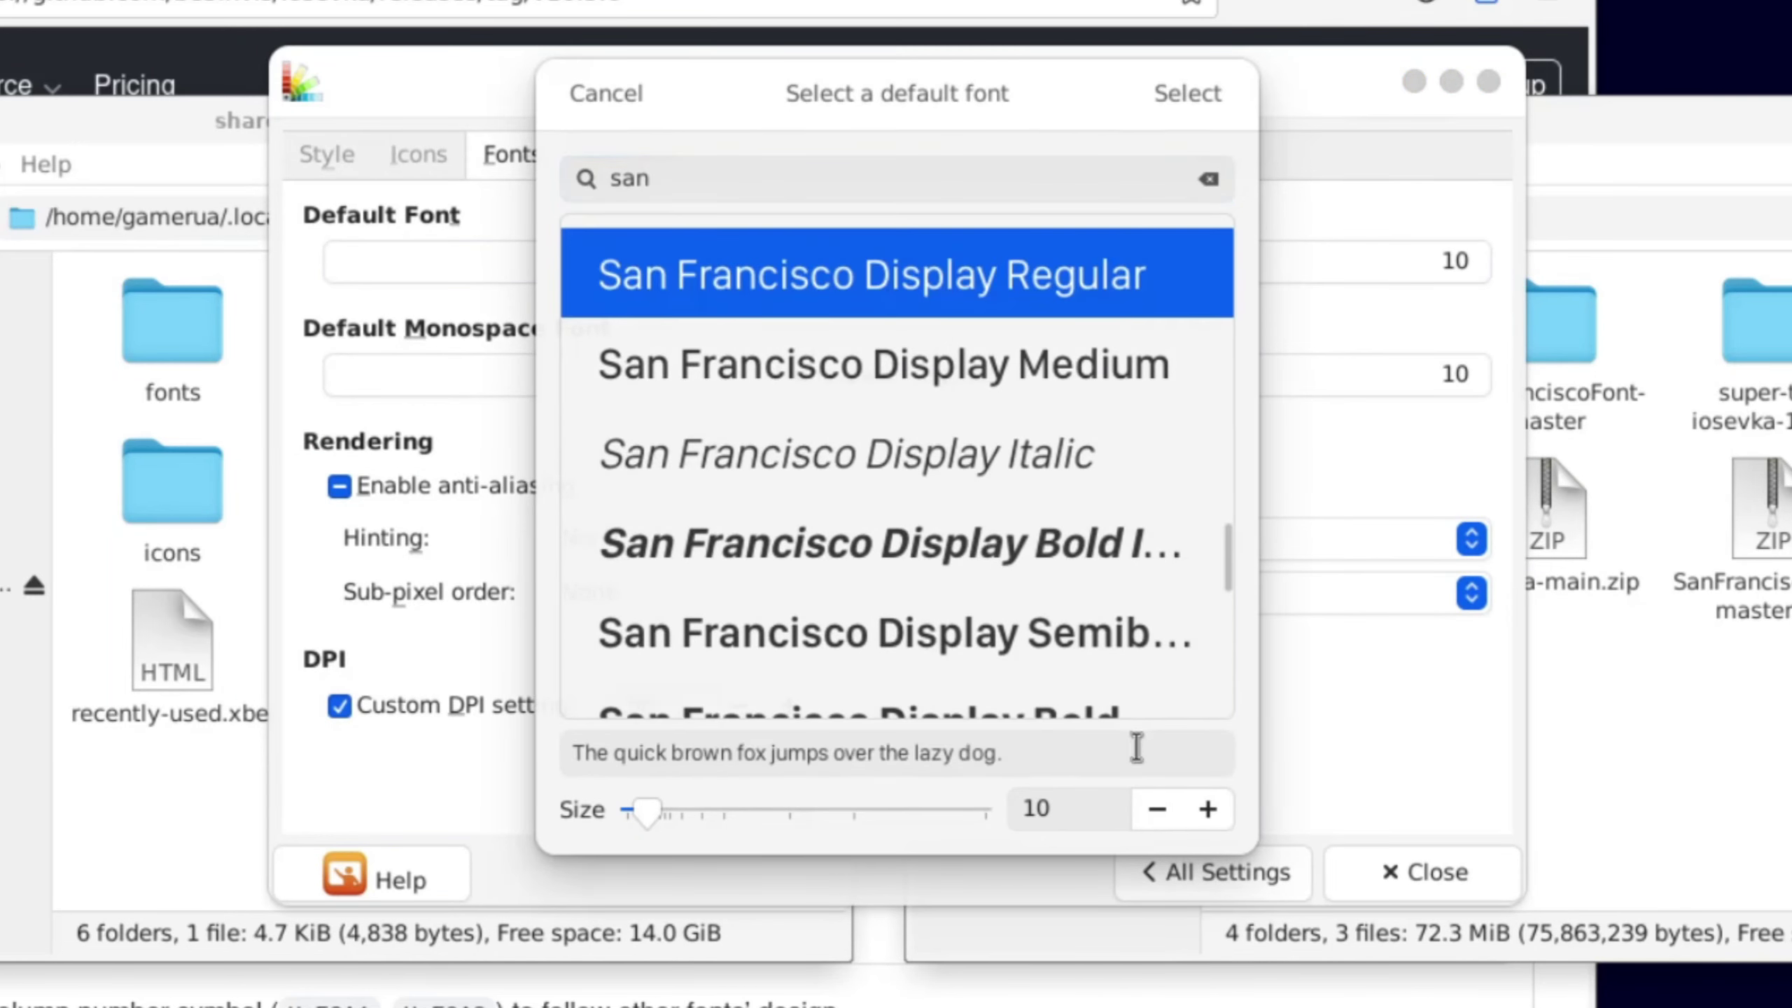
pyautogui.click(1156, 94)
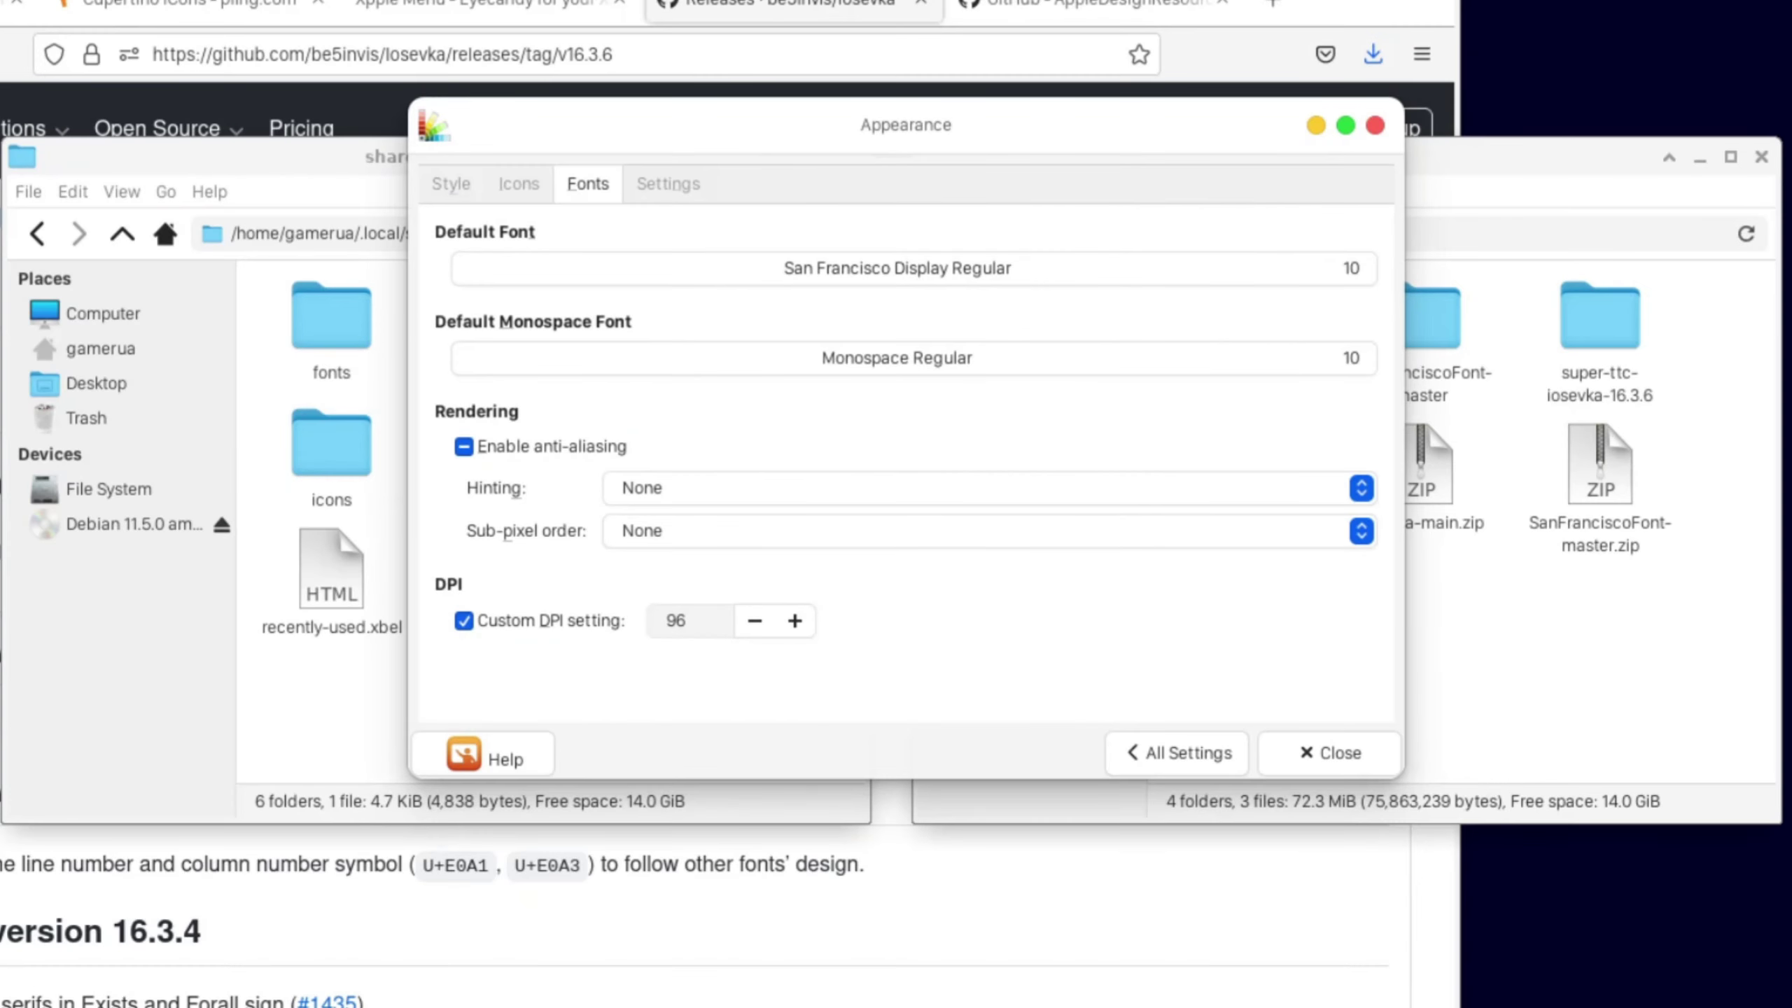
# Step: Set the default monospace font to Iosevka Term Regular
pyautogui.click(971, 360)
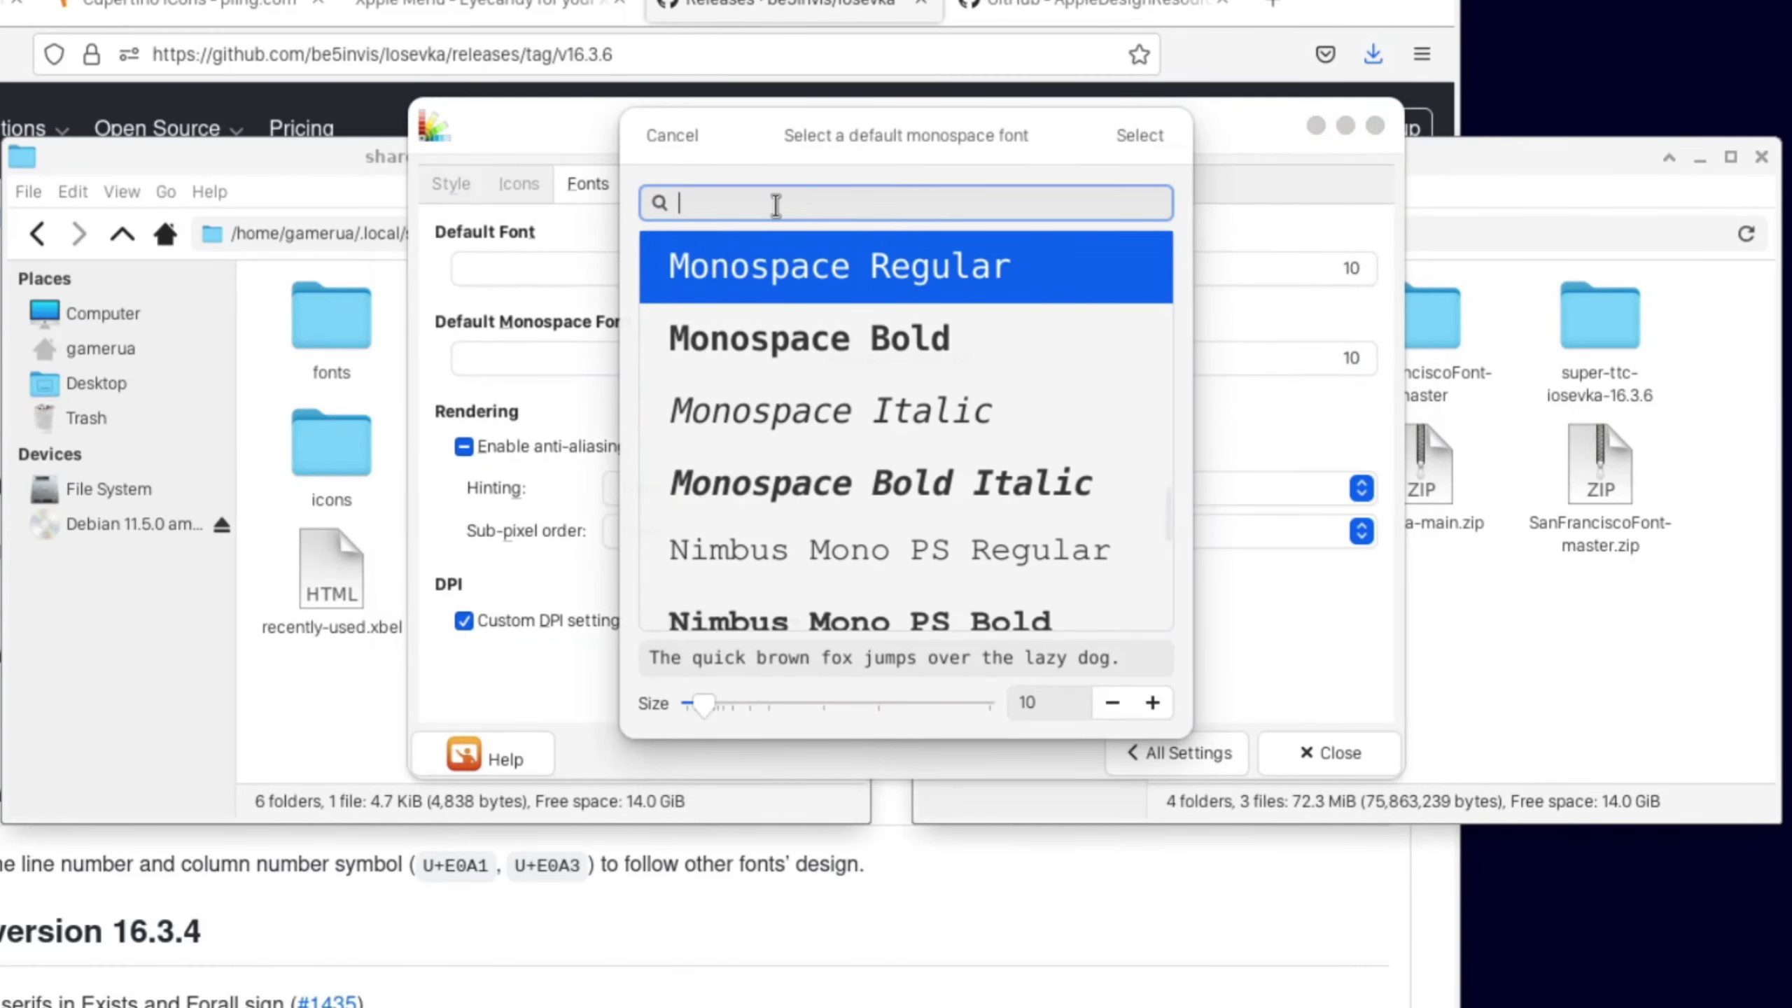
pyautogui.write('ios')
pyautogui.scroll(5, 879, 337)
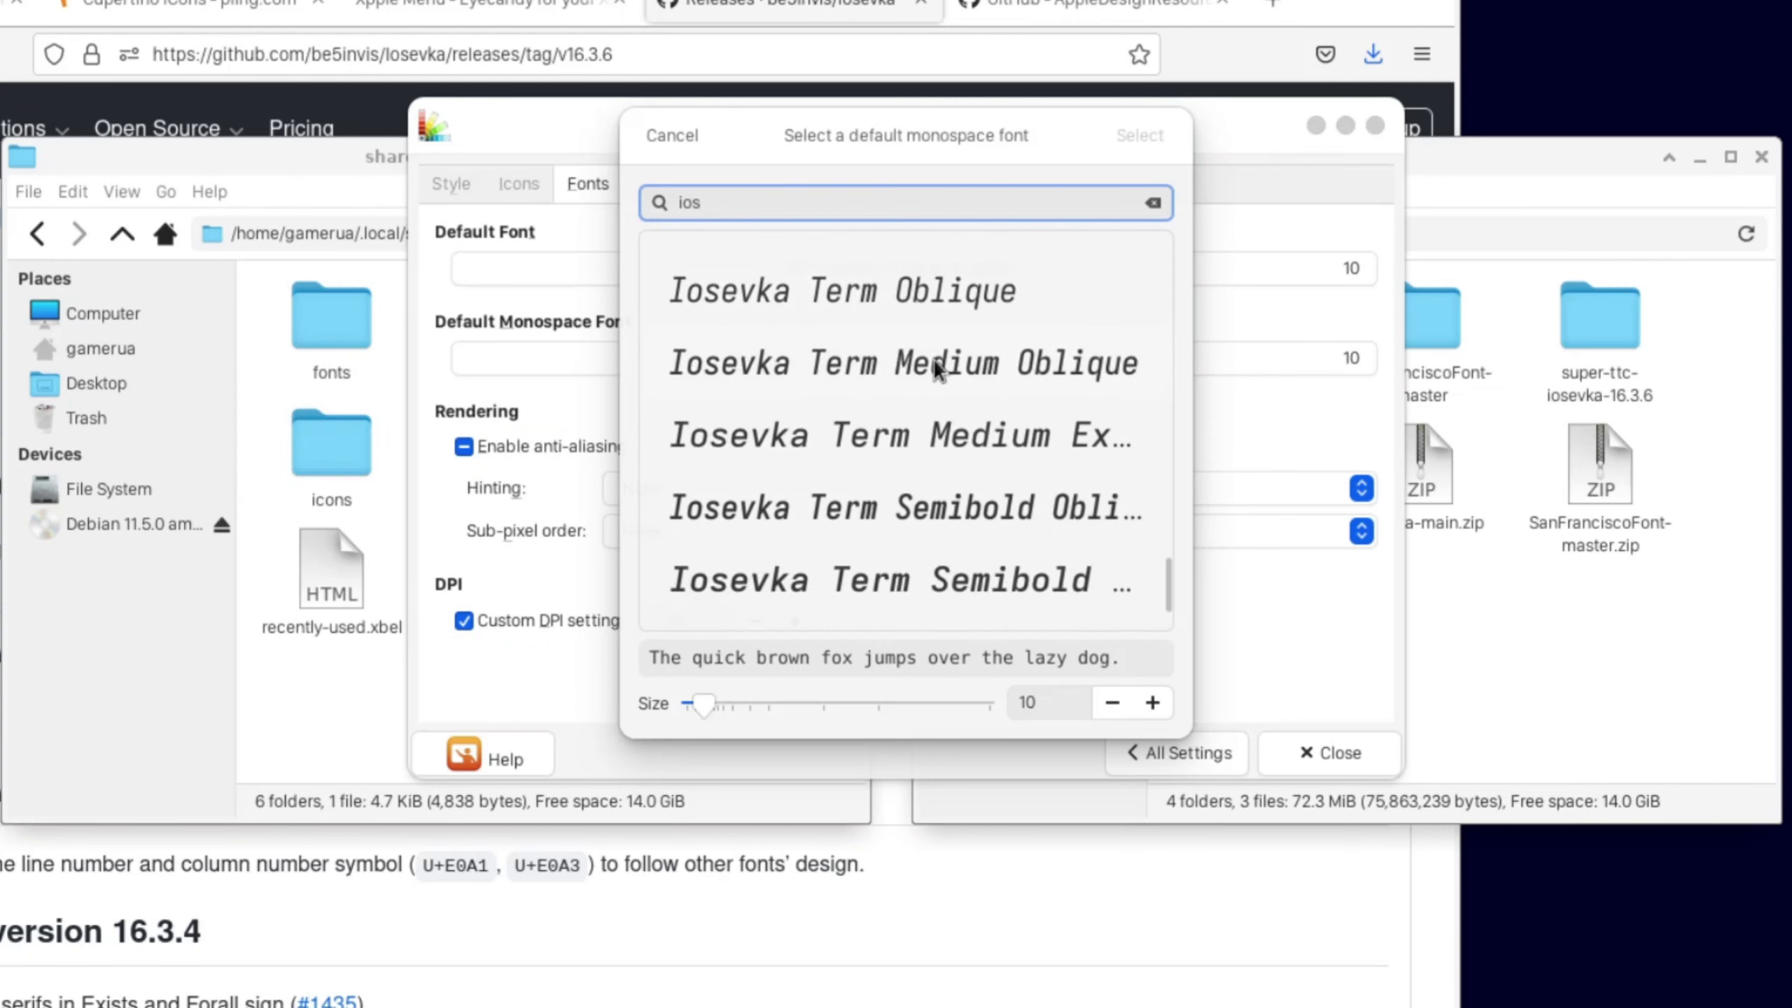
pyautogui.scroll(3, 932, 358)
pyautogui.write('evka')
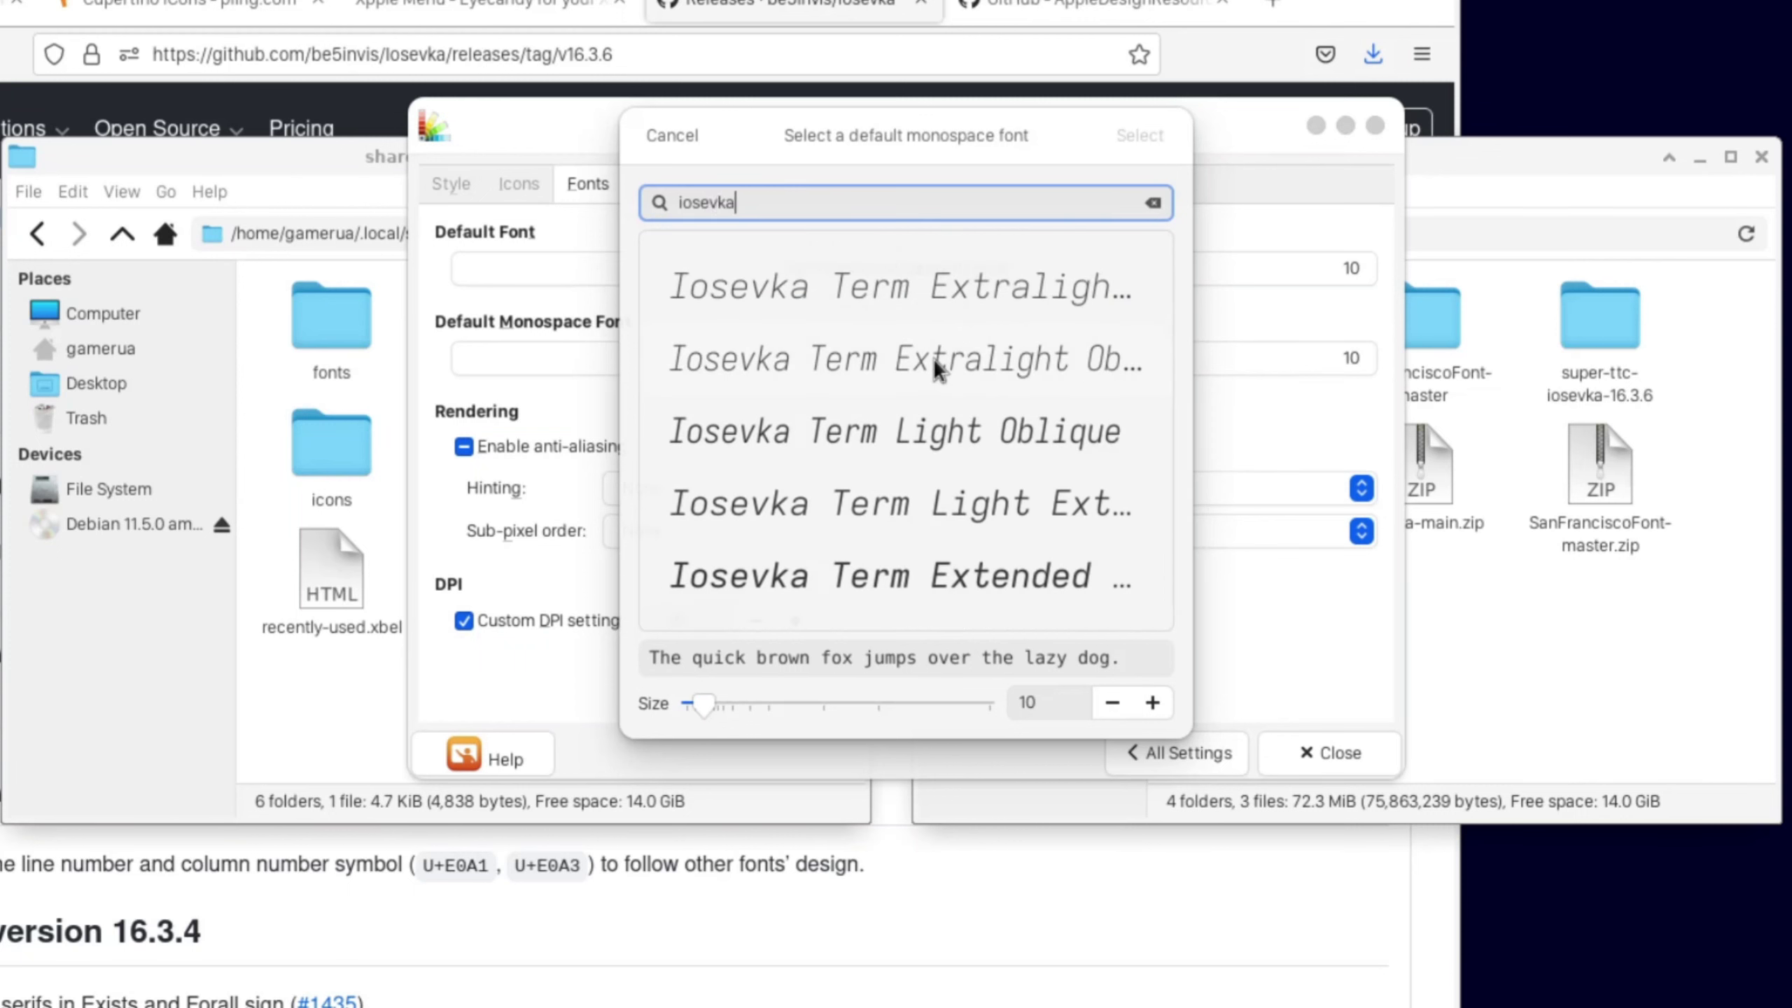
pyautogui.write(' Term Rg')
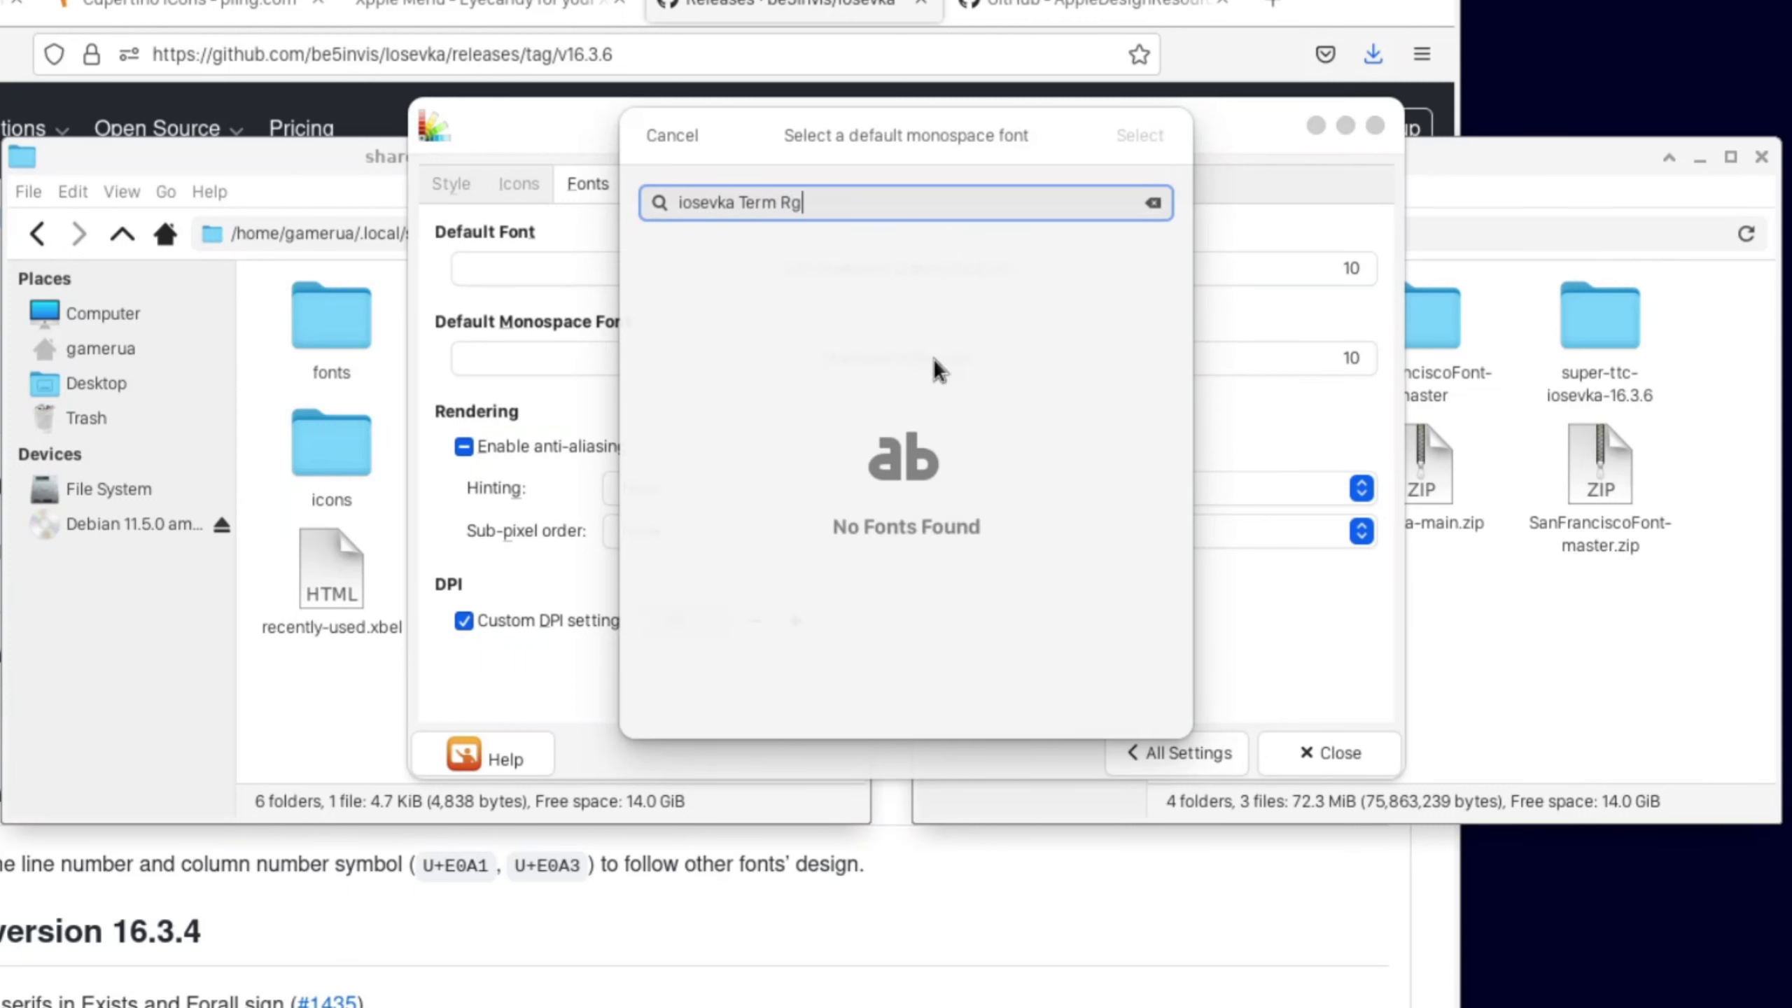
pyautogui.press('BackSpace')
pyautogui.write('e')
pyautogui.press('Down')
pyautogui.click(1137, 136)
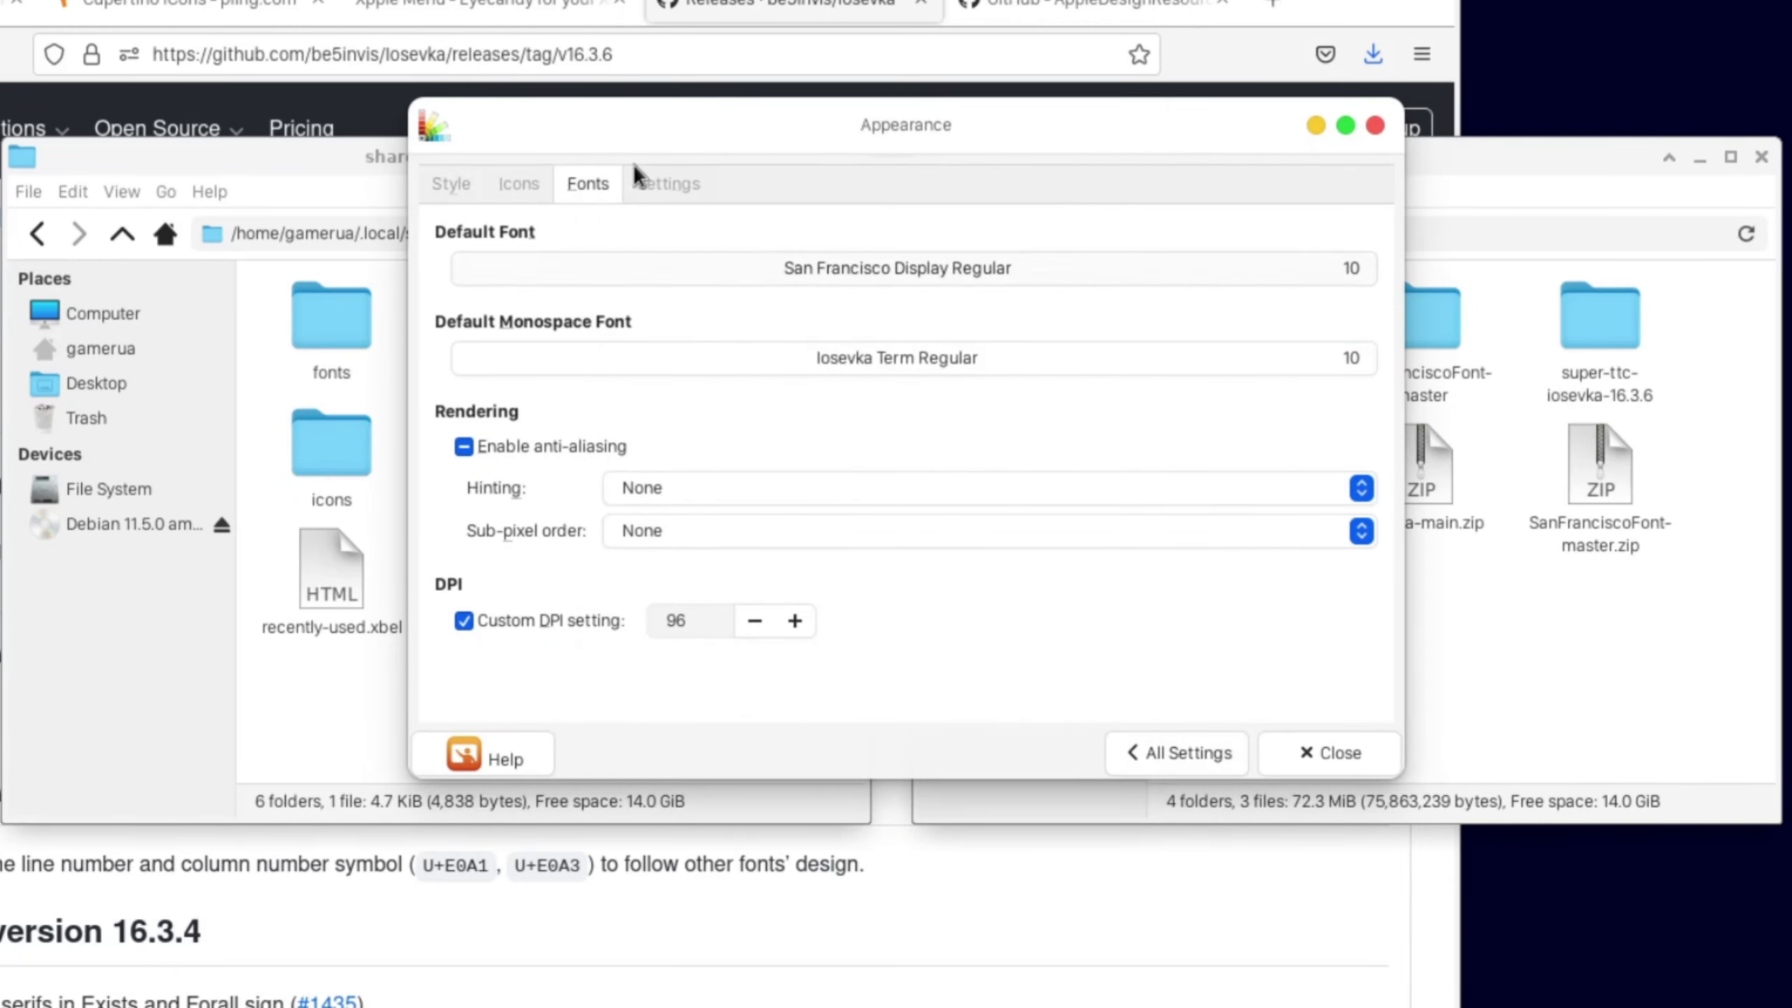
# Step: Leave the Appearance settings, open the Window Manager settings and choose WhiteSur-Light as the window theme
pyautogui.click(649, 183)
pyautogui.click(451, 199)
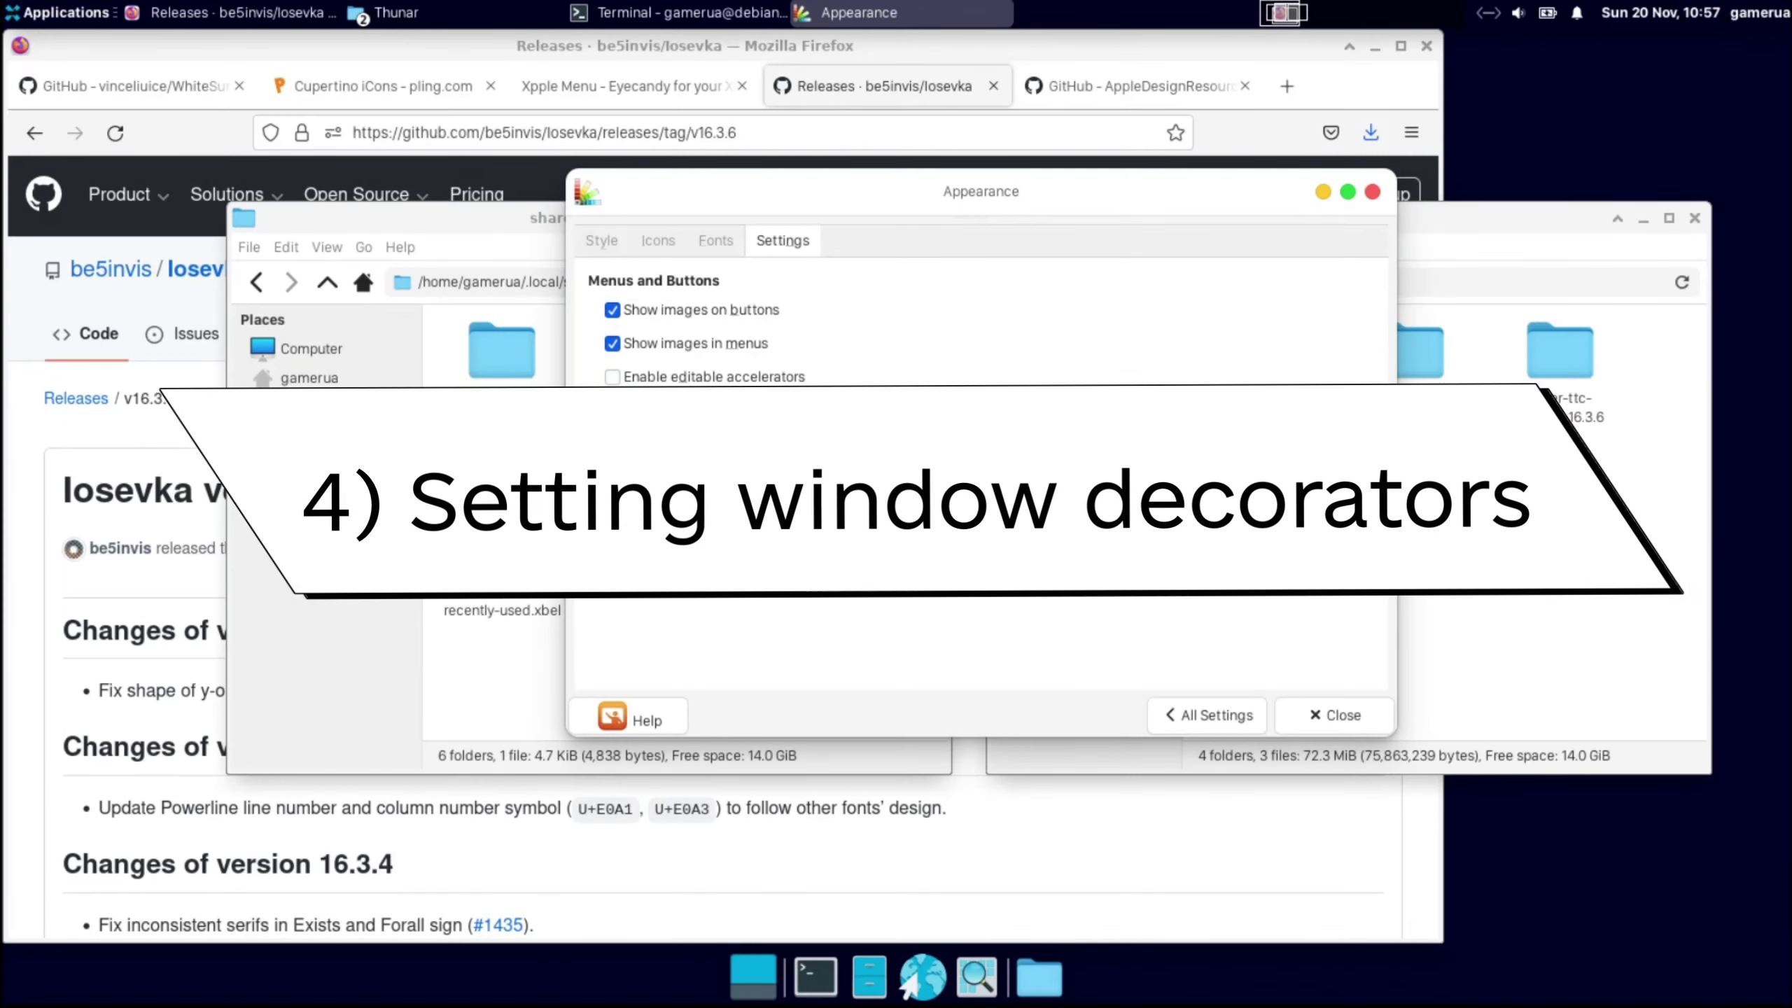
pyautogui.click(601, 240)
pyautogui.click(1206, 715)
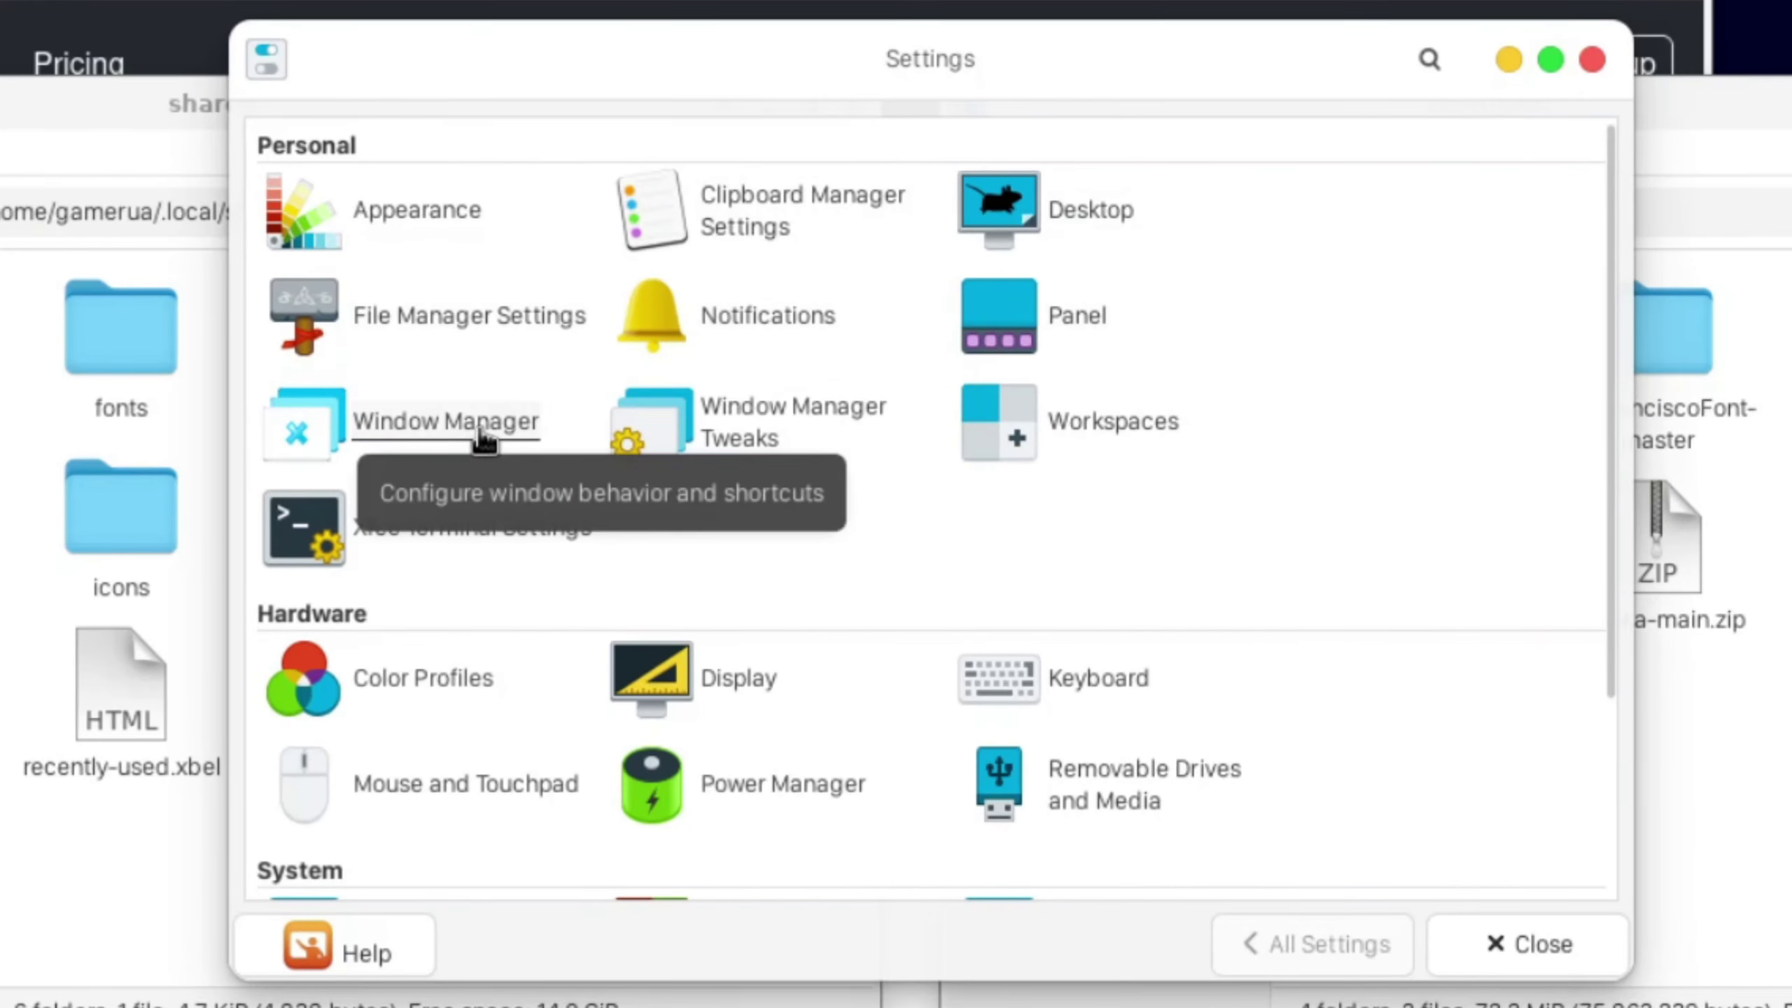
pyautogui.click(712, 410)
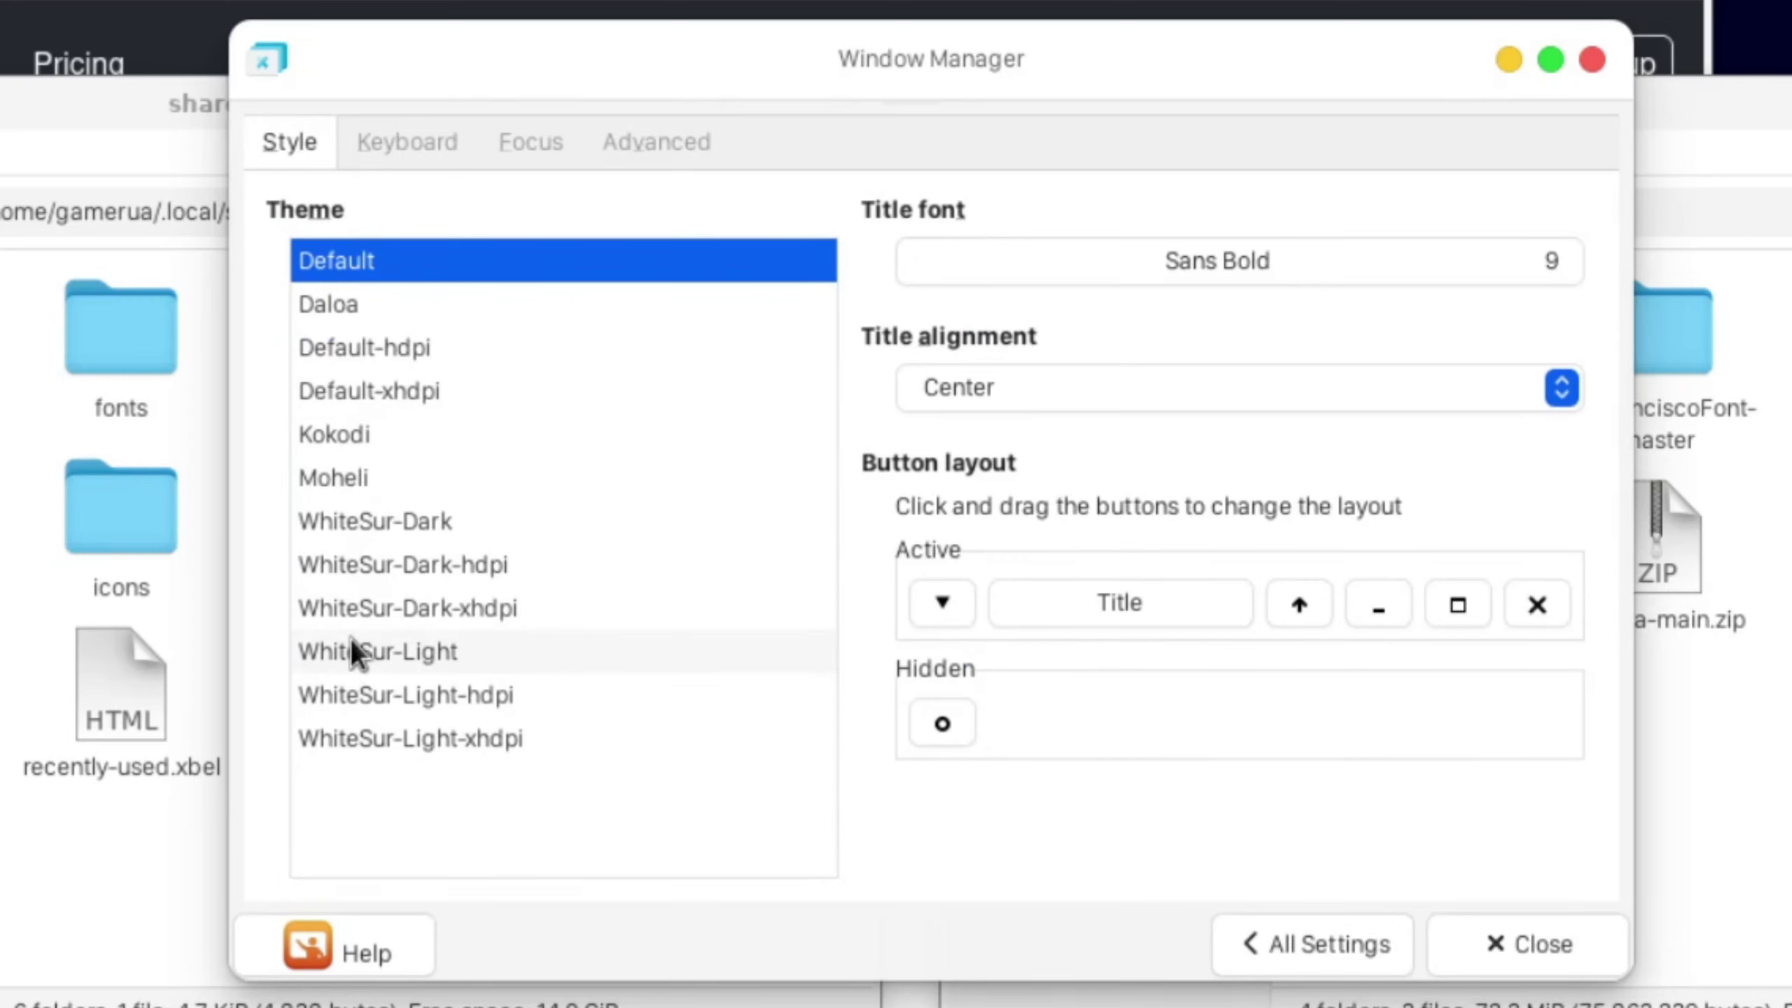
pyautogui.click(569, 646)
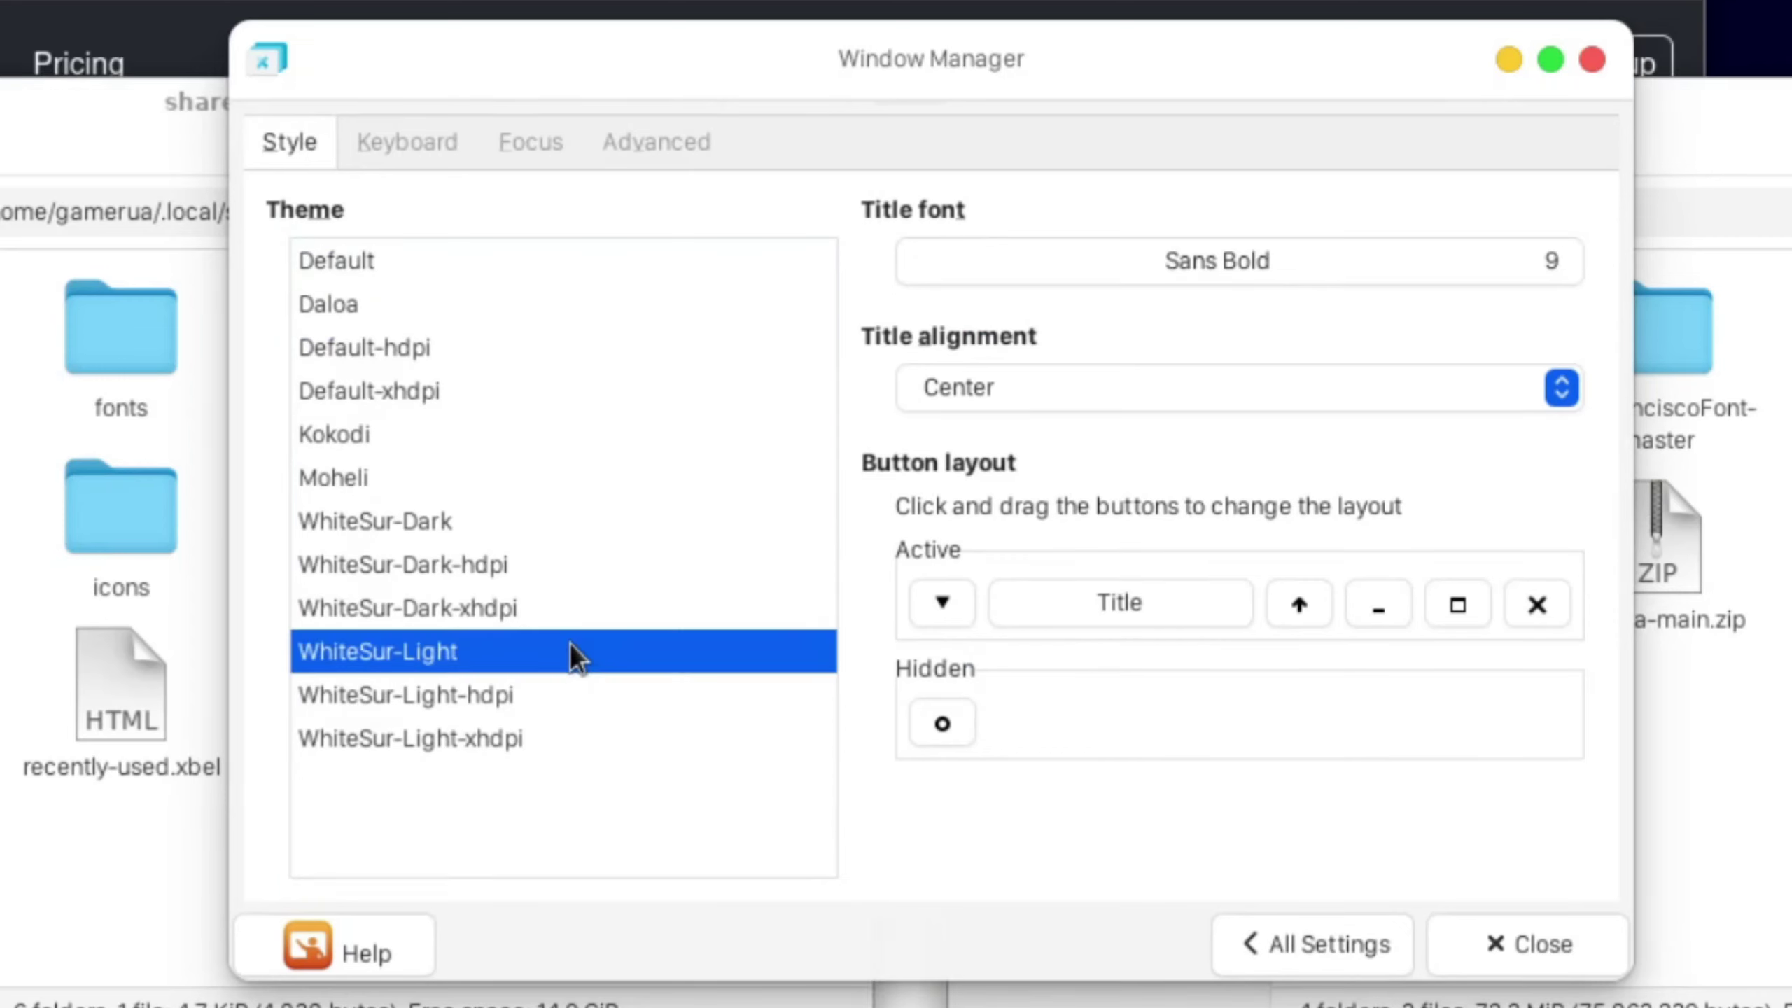
# Step: Arrange the title bar as close, minimize, maximize and title in that order, and hide the menu and shade buttons
pyautogui.moveTo(1510, 603); pyautogui.dragTo(1257, 619)
pyautogui.moveTo(1019, 628); pyautogui.dragTo(1016, 621)
pyautogui.moveTo(1541, 607); pyautogui.dragTo(999, 612)
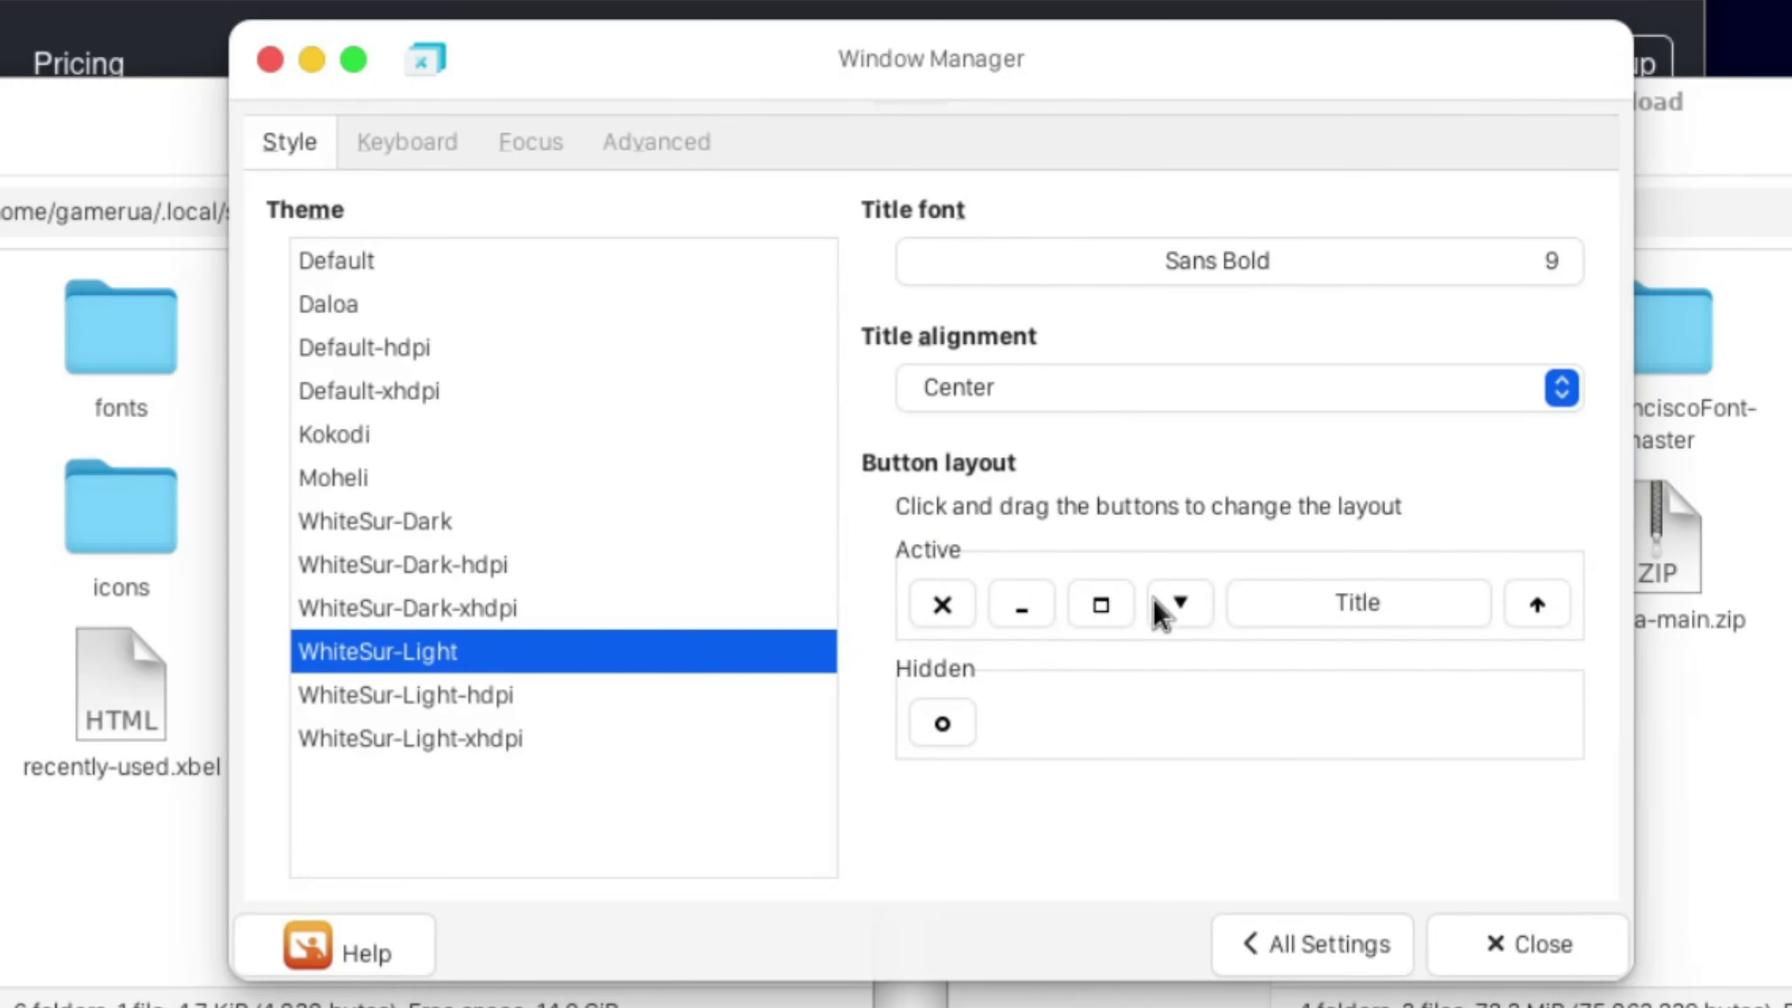
pyautogui.moveTo(1168, 606); pyautogui.dragTo(1192, 700)
pyautogui.moveTo(1537, 605); pyautogui.dragTo(1486, 722)
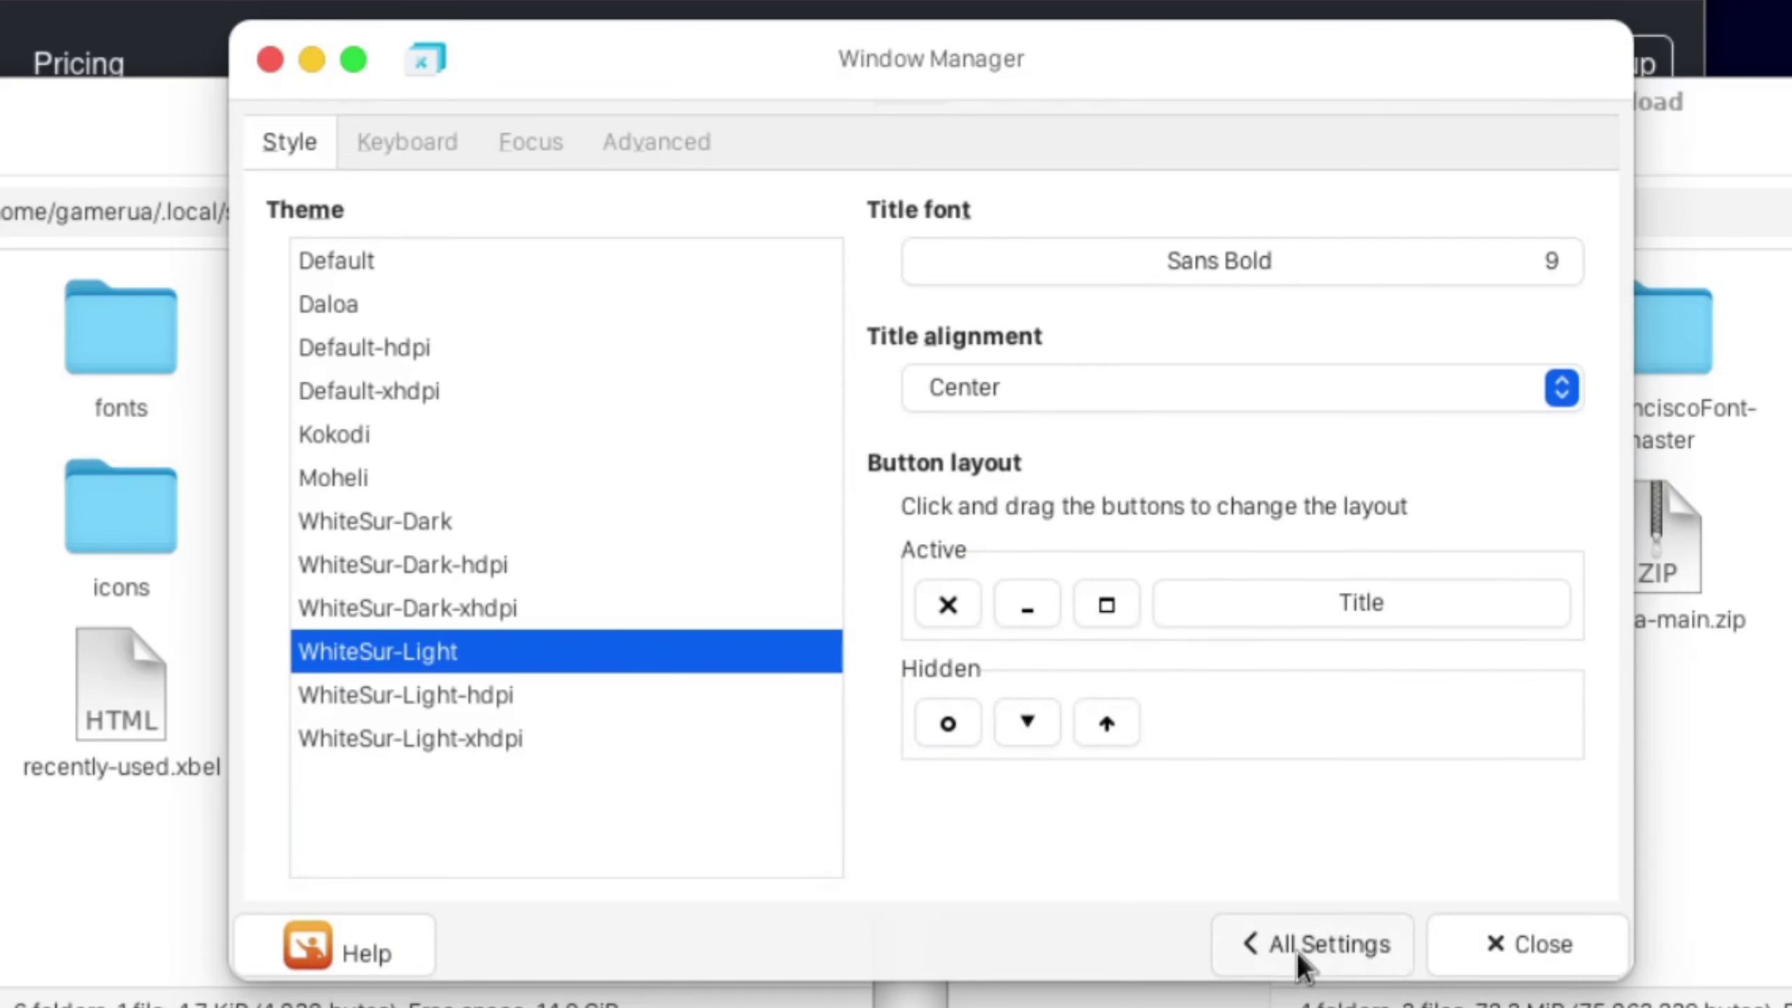
# Step: Set the window title font to San Francisco Display Regular
pyautogui.click(392, 140)
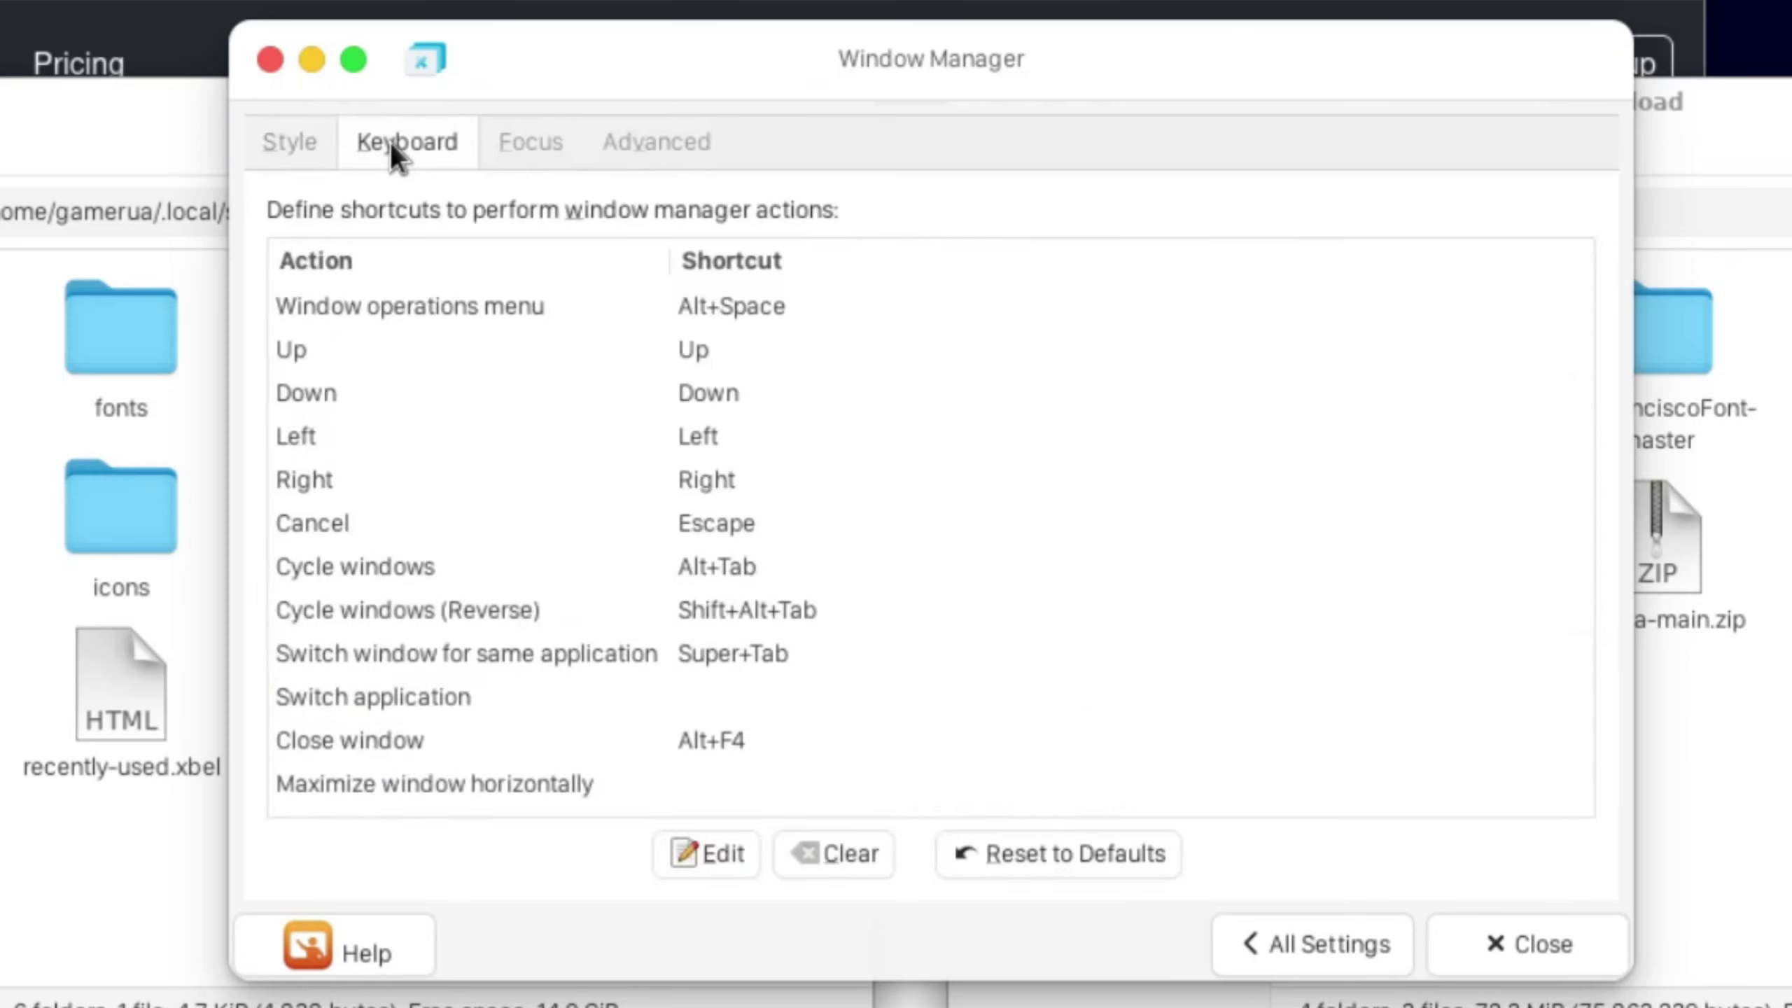
pyautogui.click(289, 142)
pyautogui.click(1363, 259)
pyautogui.write('Sa')
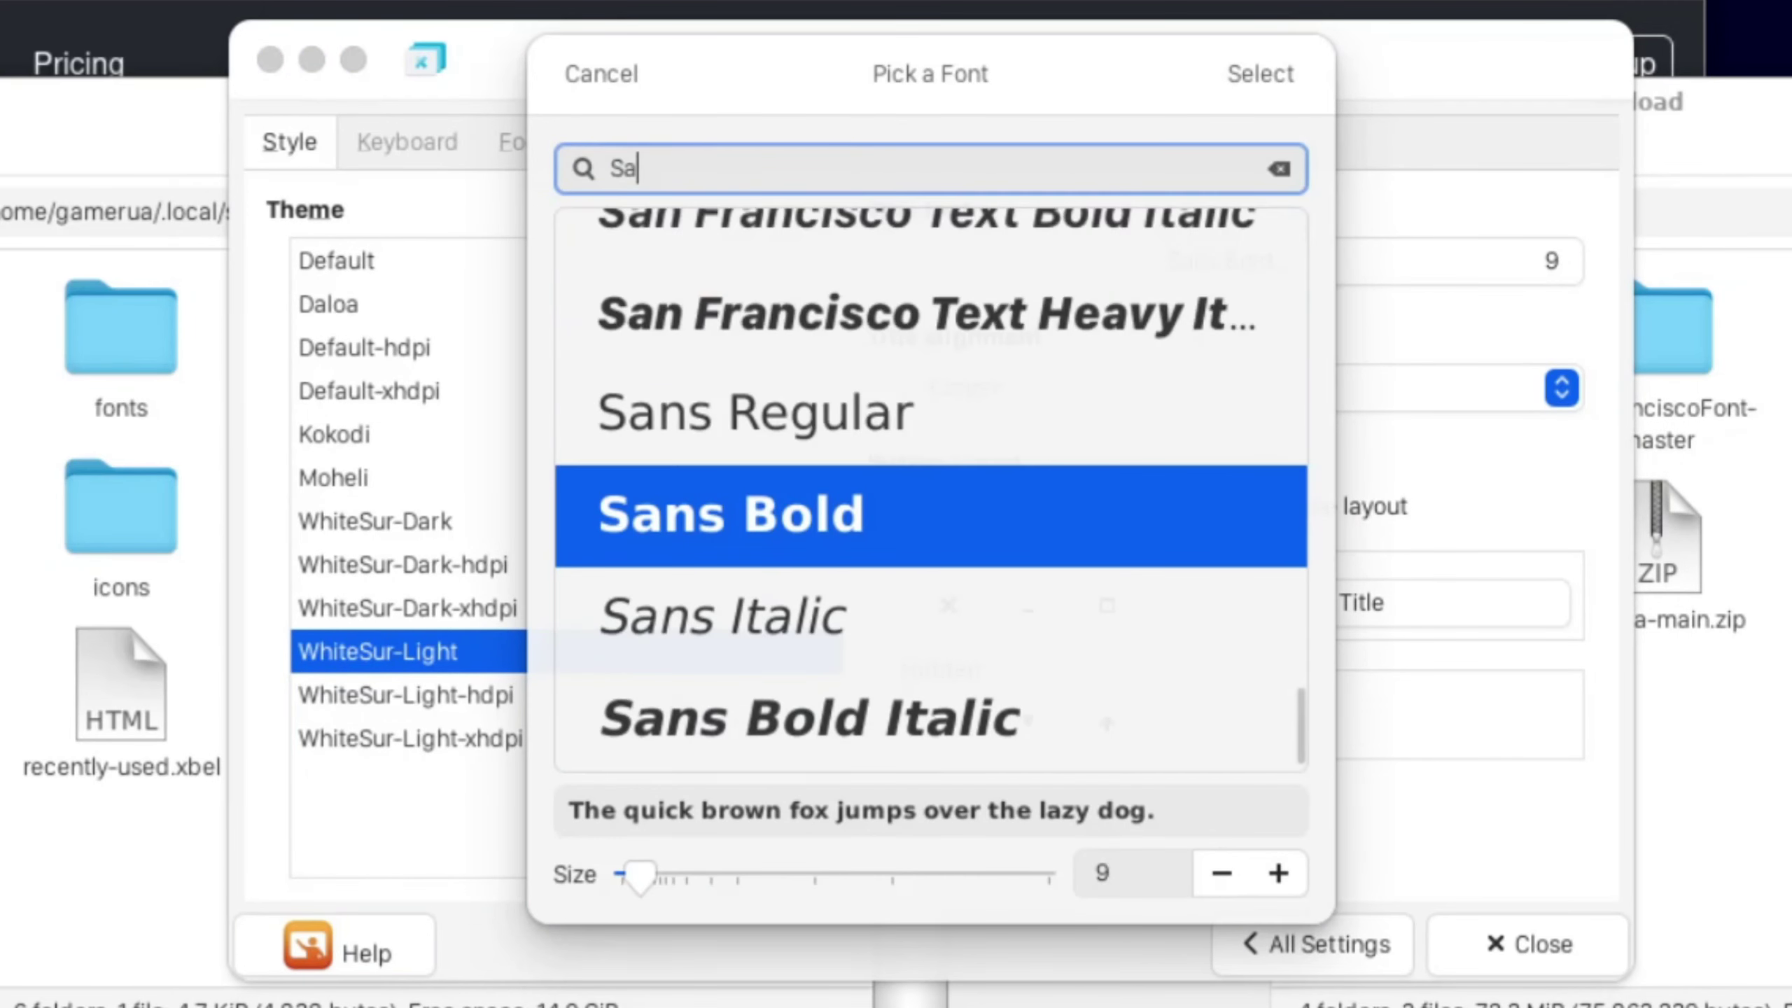
pyautogui.write('n Fran')
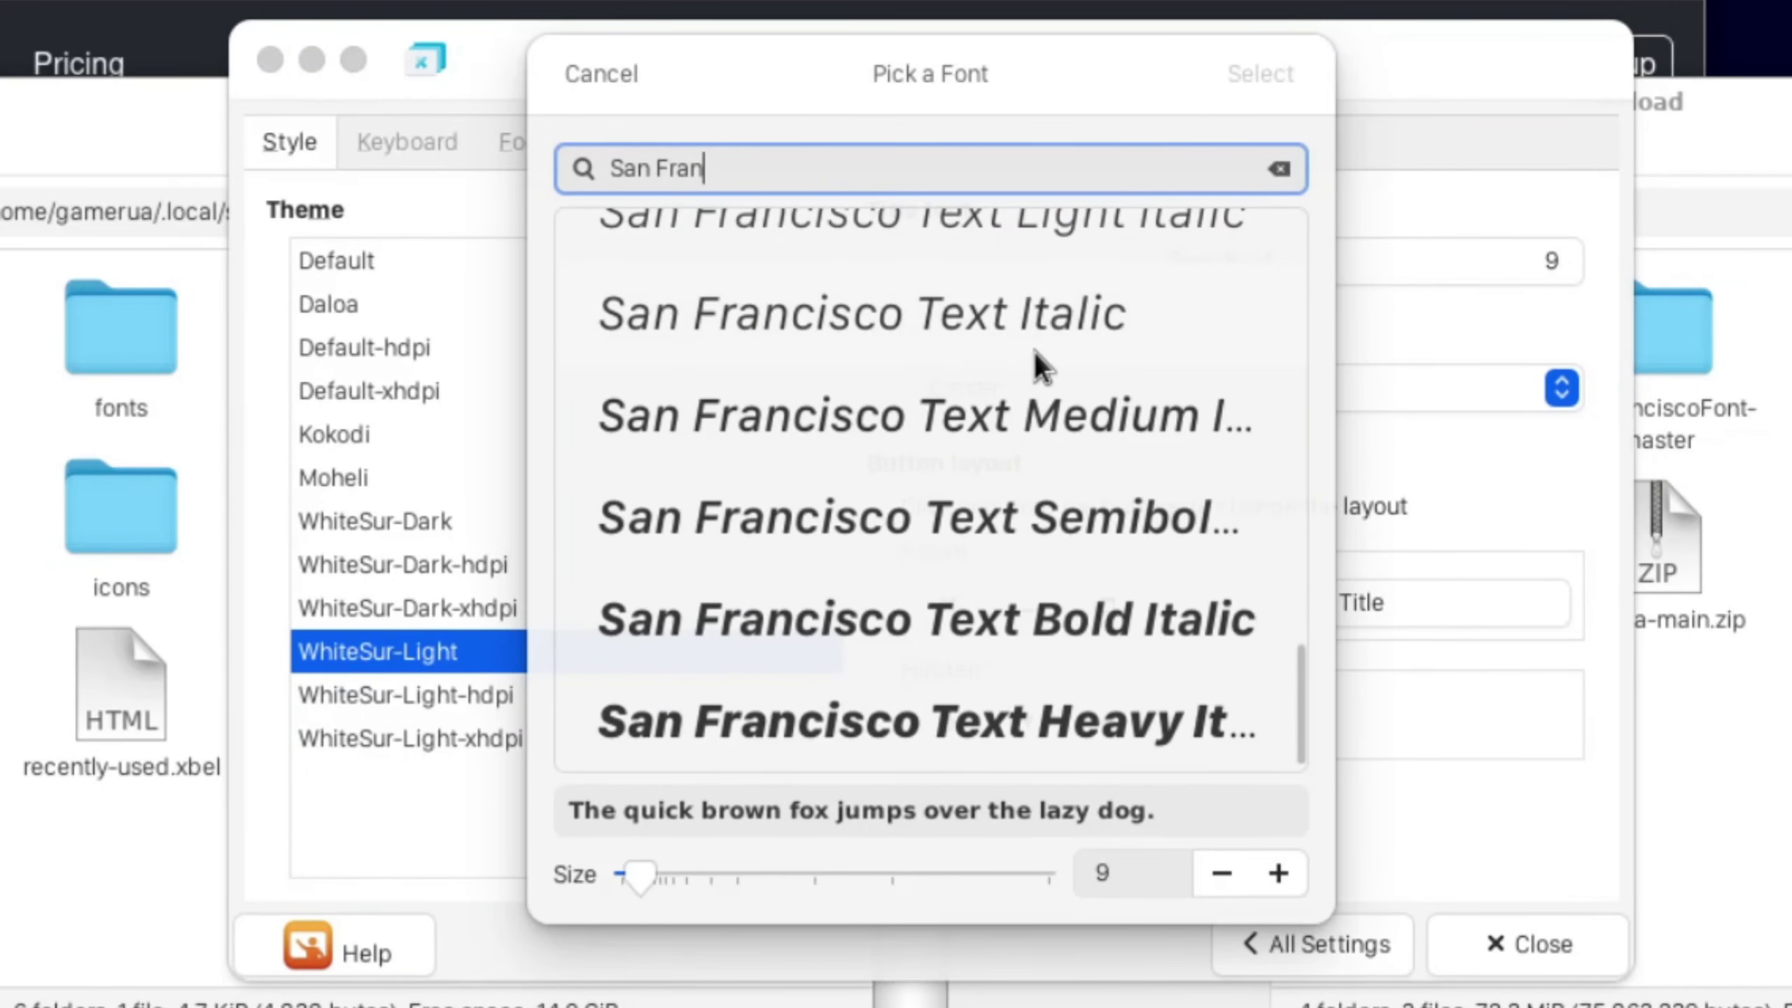
pyautogui.scroll(10, 1033, 350)
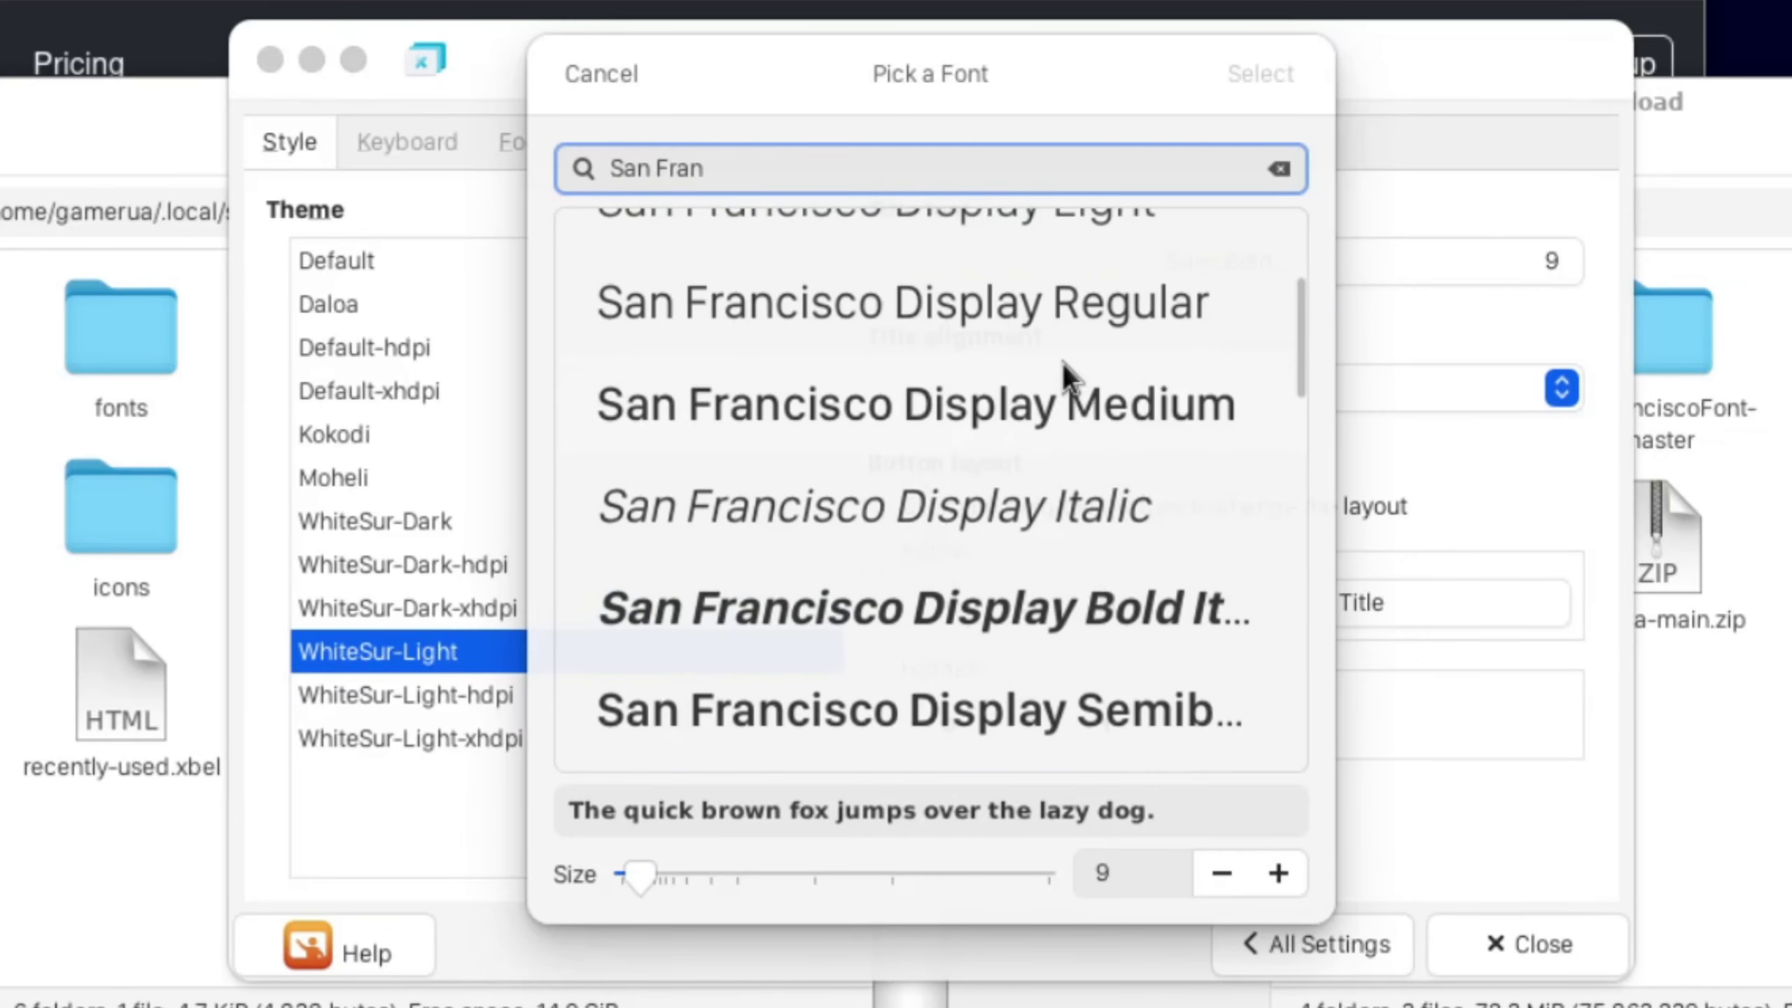
pyautogui.click(1065, 345)
pyautogui.click(1262, 75)
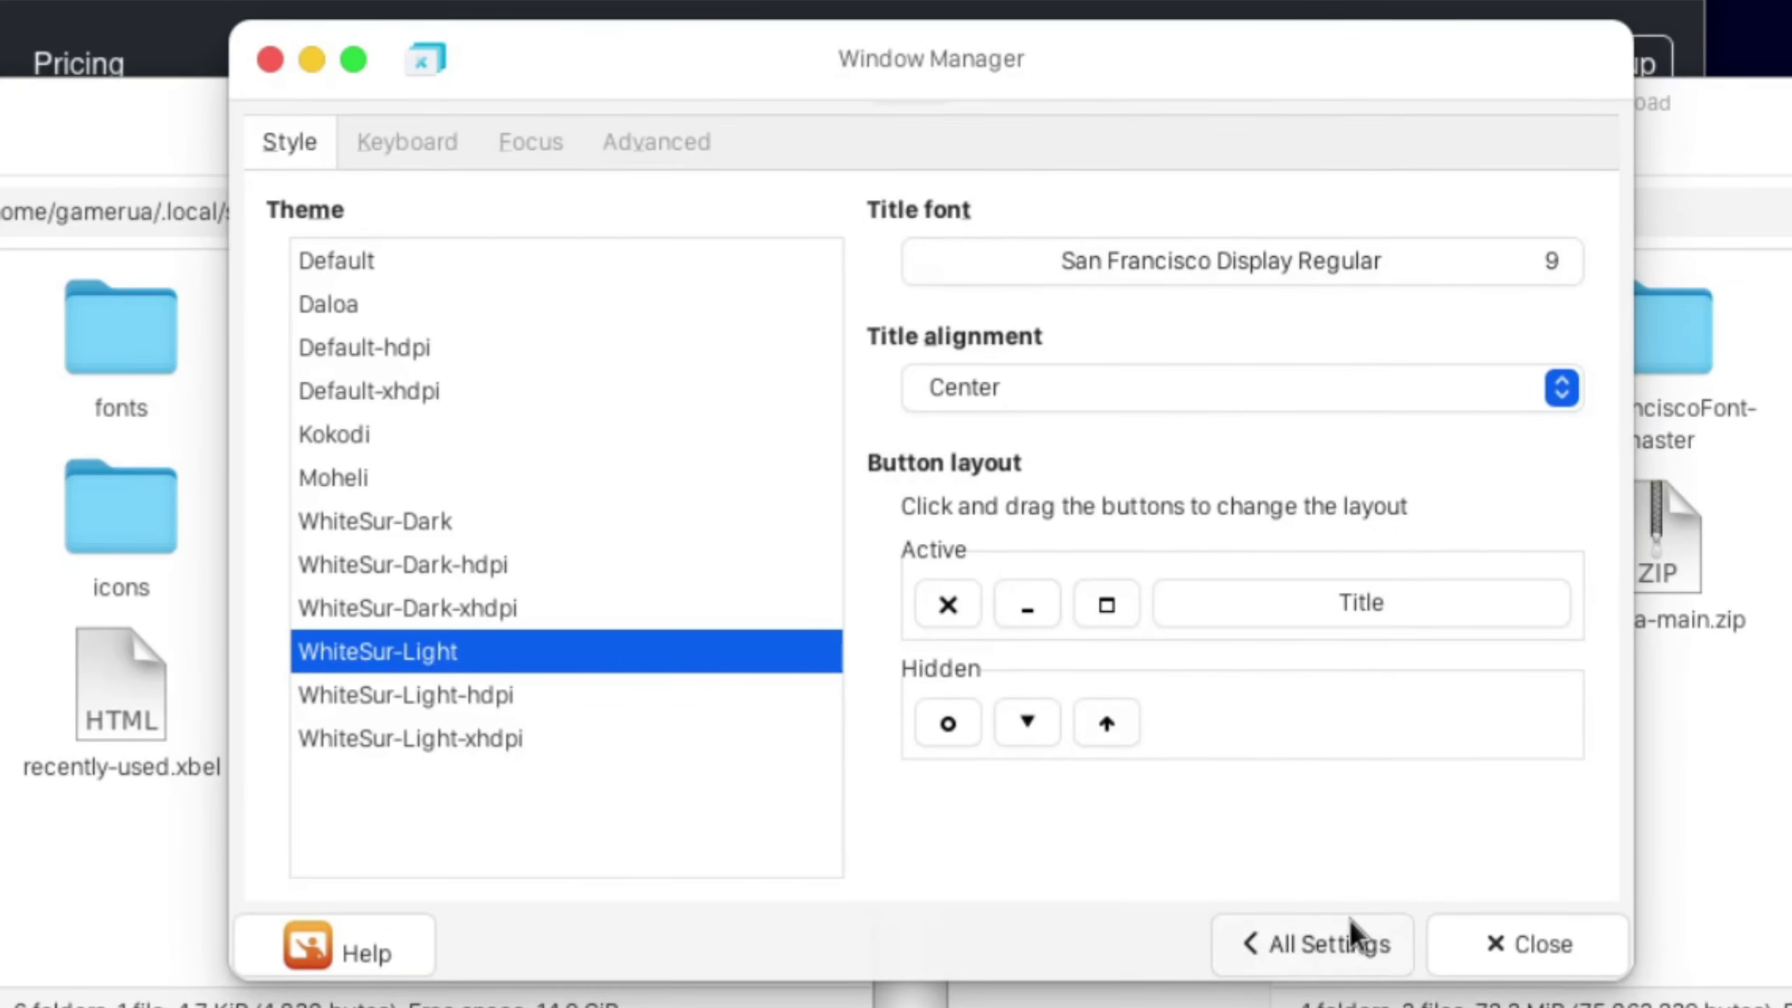
# Step: Change the window title font to San Francisco Display Medium
pyautogui.click(394, 147)
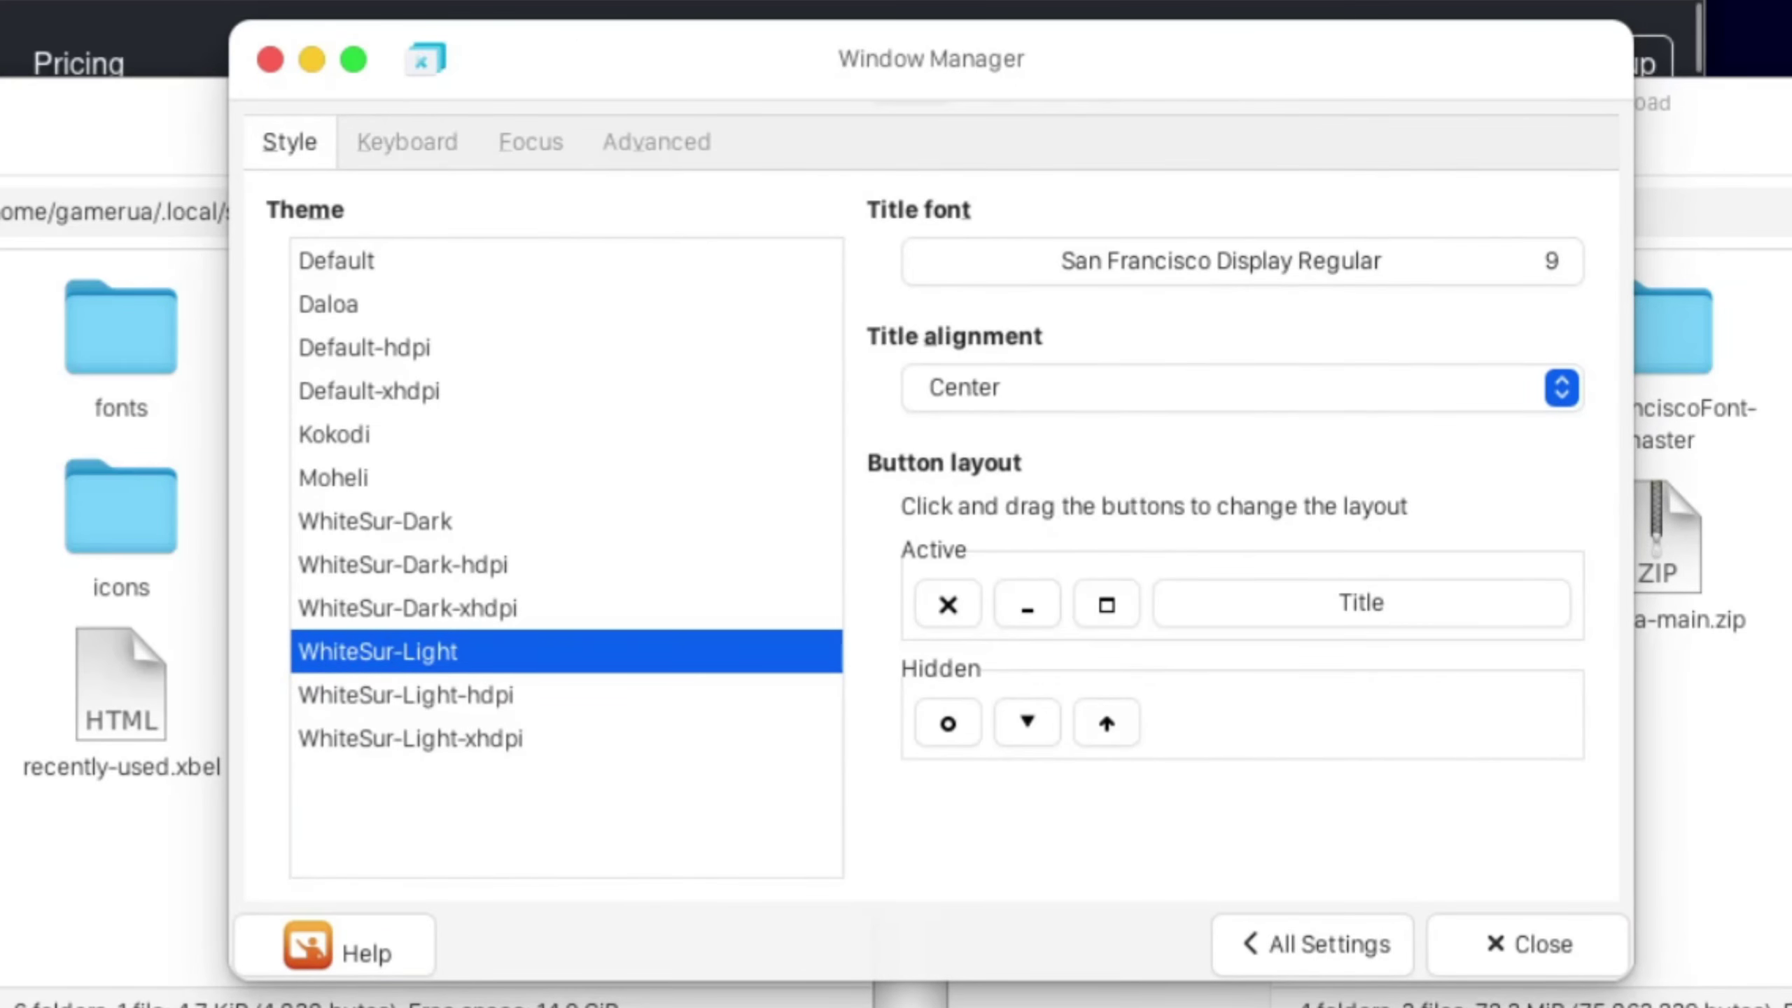
pyautogui.click(1216, 260)
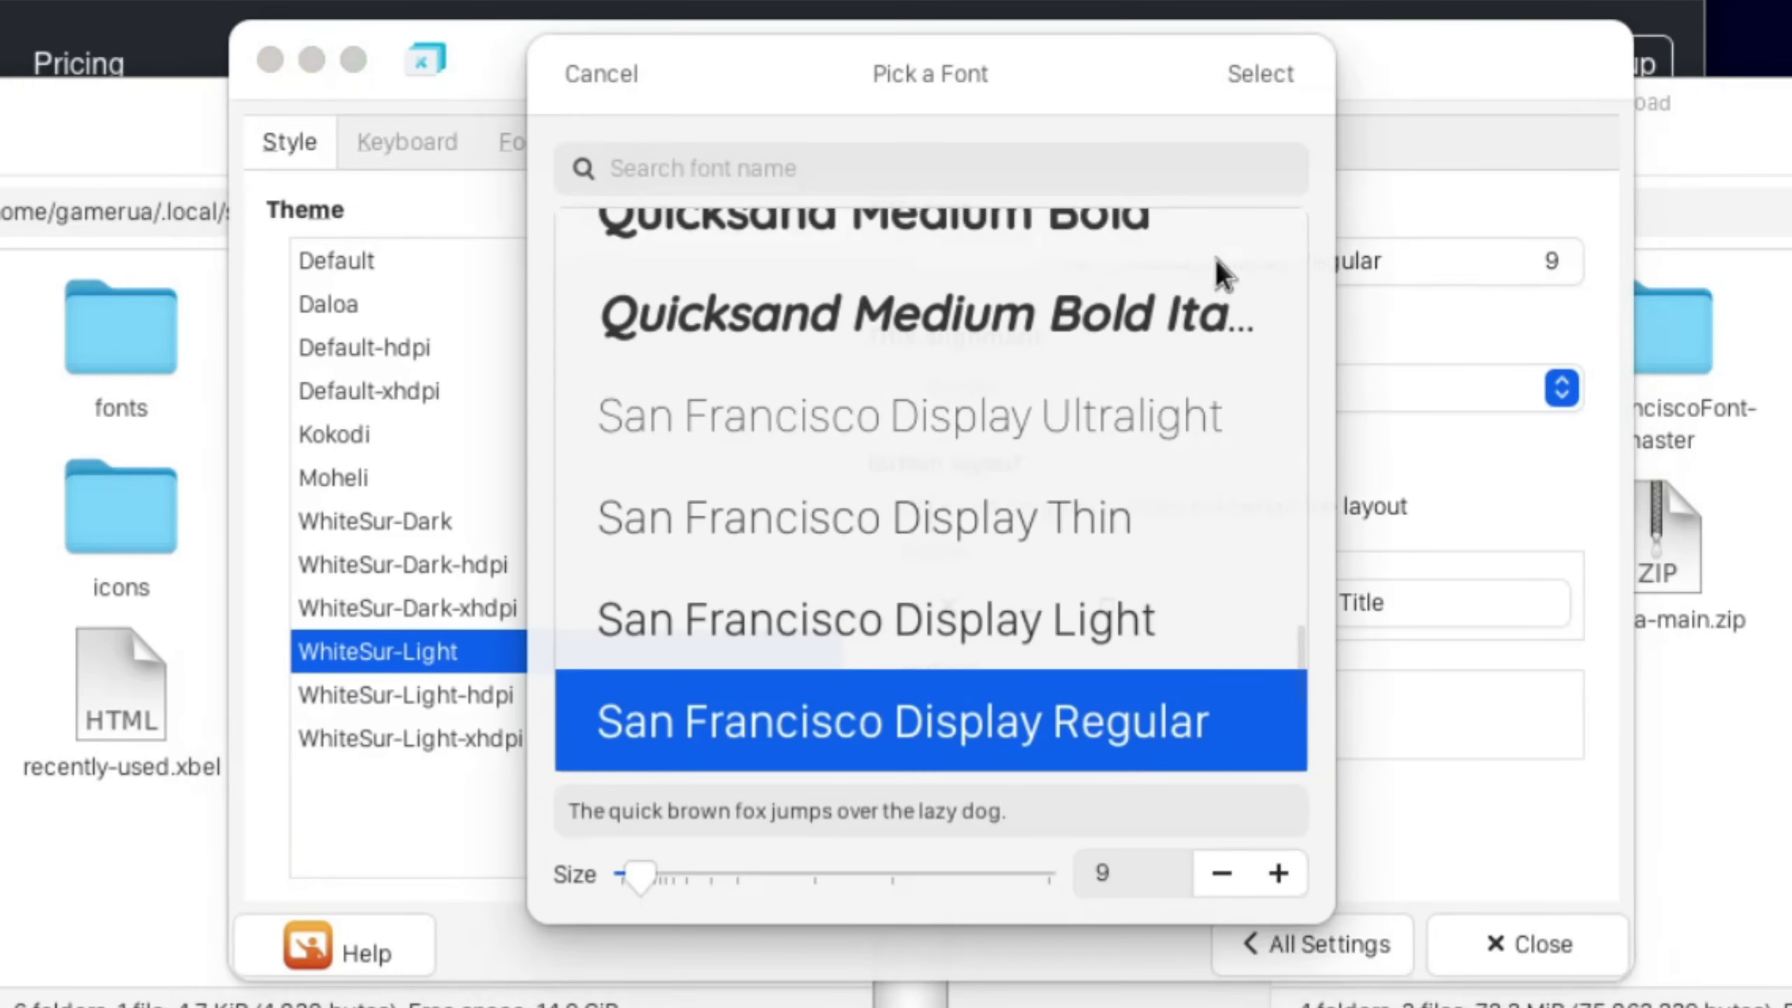
pyautogui.scroll(3, 1049, 403)
pyautogui.scroll(-5, 1052, 389)
pyautogui.click(1026, 504)
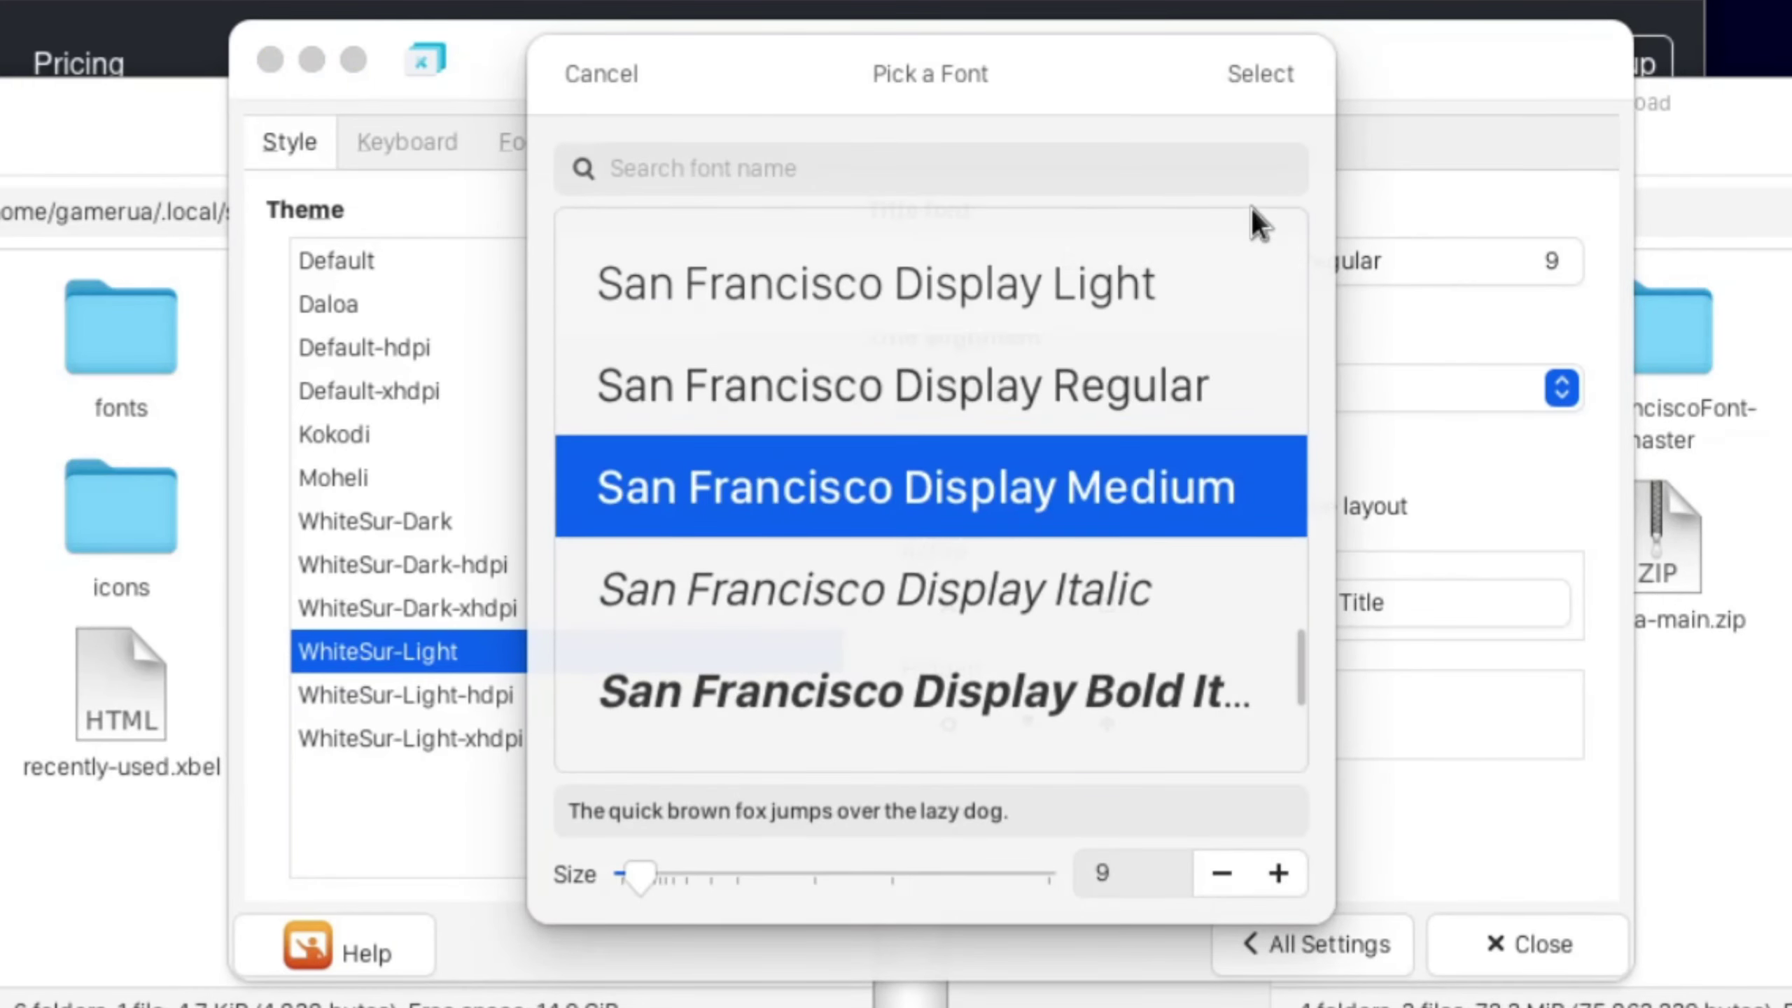
pyautogui.click(1260, 76)
# Step: Look through the Keyboard, Focus and Advanced options of the Window Manager, and the Window Manager Tweaks
pyautogui.click(399, 143)
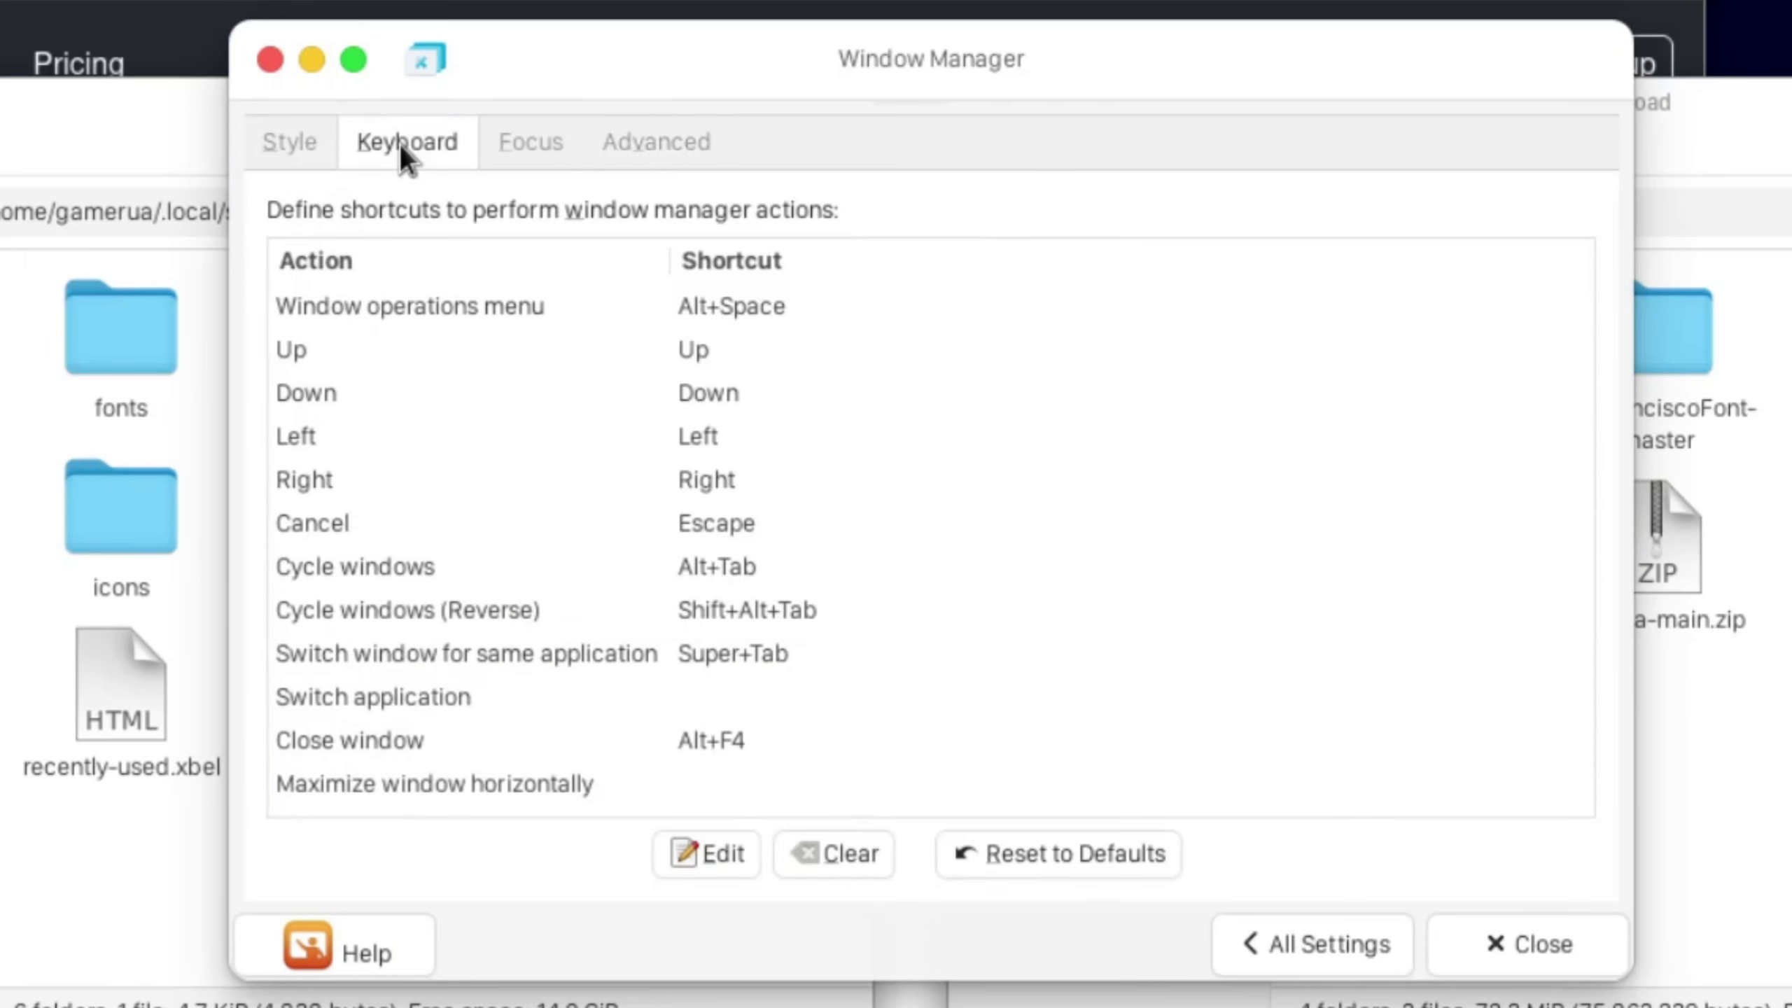
pyautogui.click(521, 145)
pyautogui.click(644, 145)
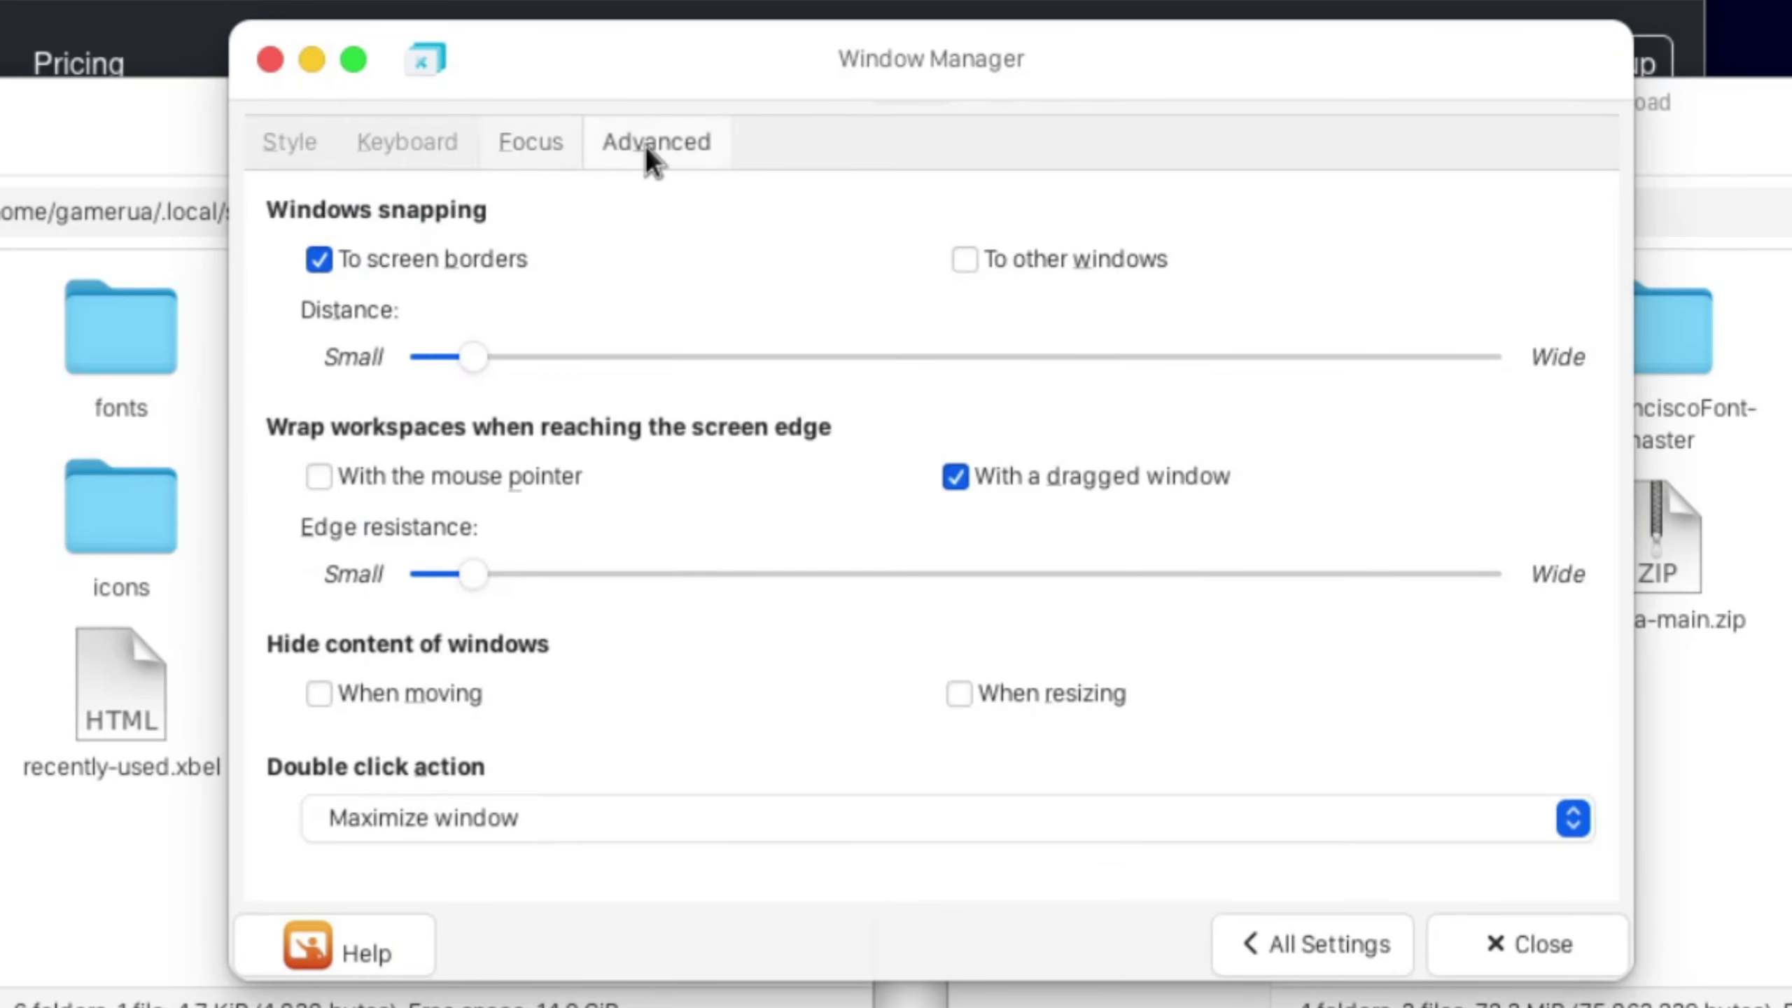
pyautogui.click(1234, 942)
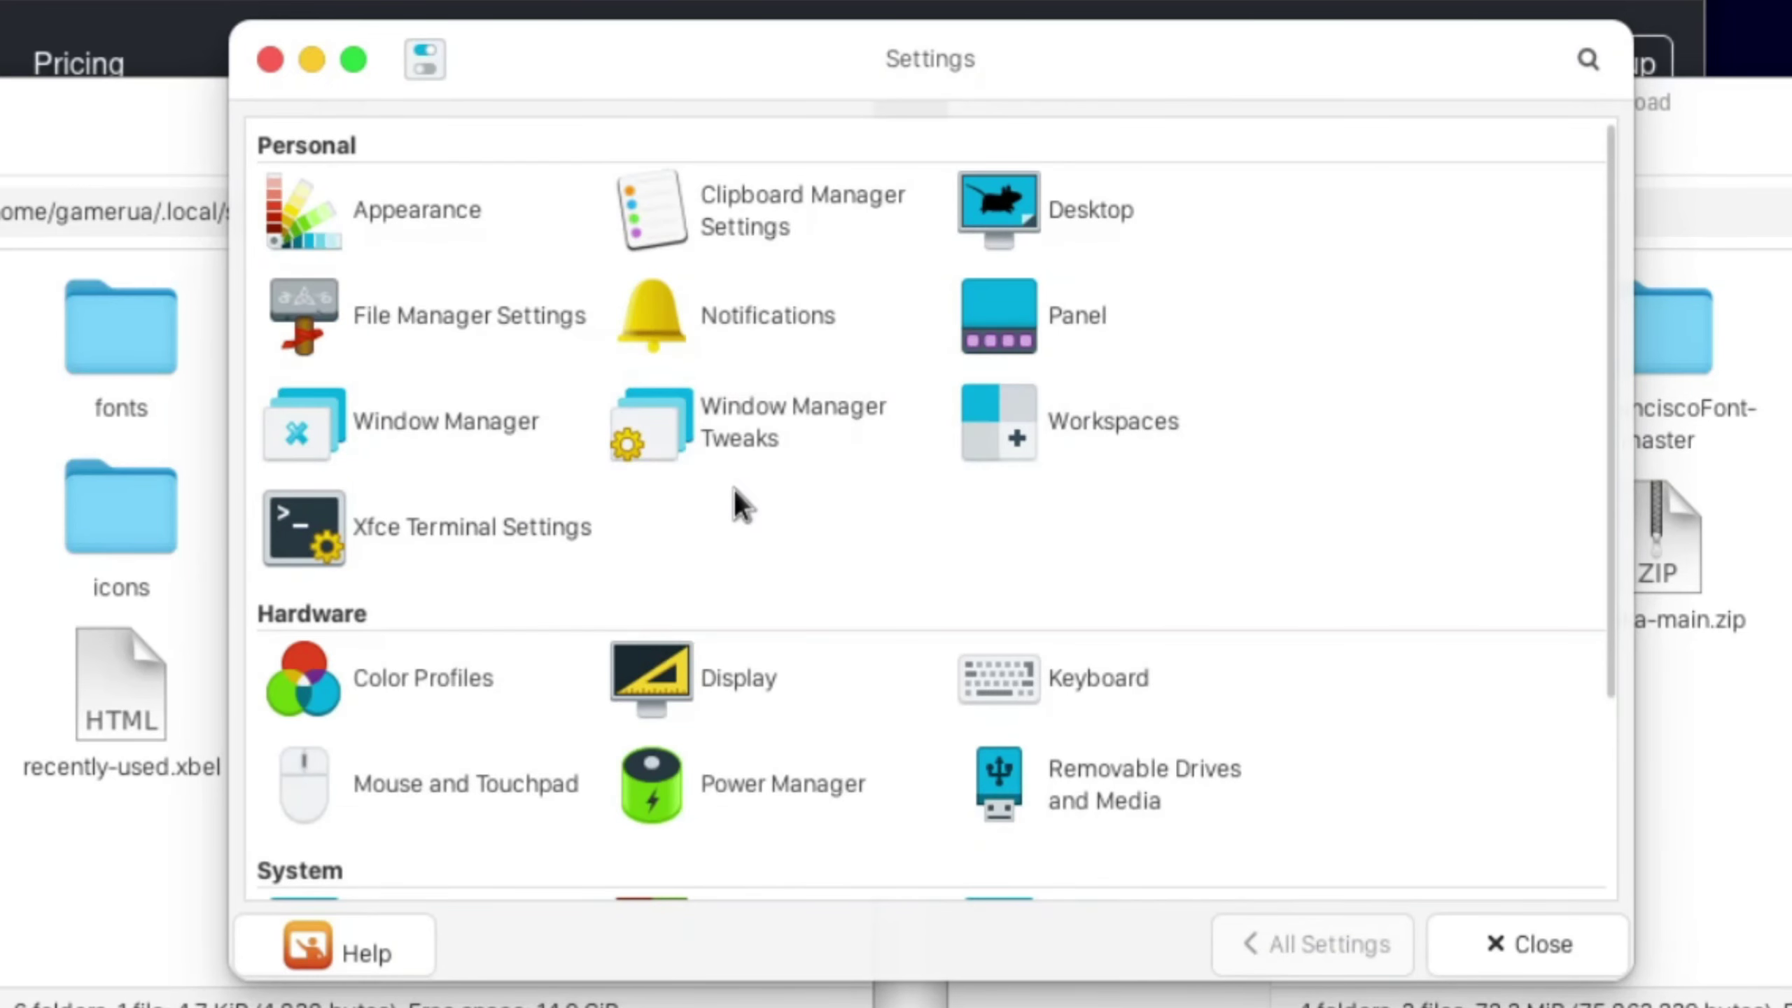
pyautogui.click(742, 424)
pyautogui.scroll(-2, 429, 132)
pyautogui.click(1279, 945)
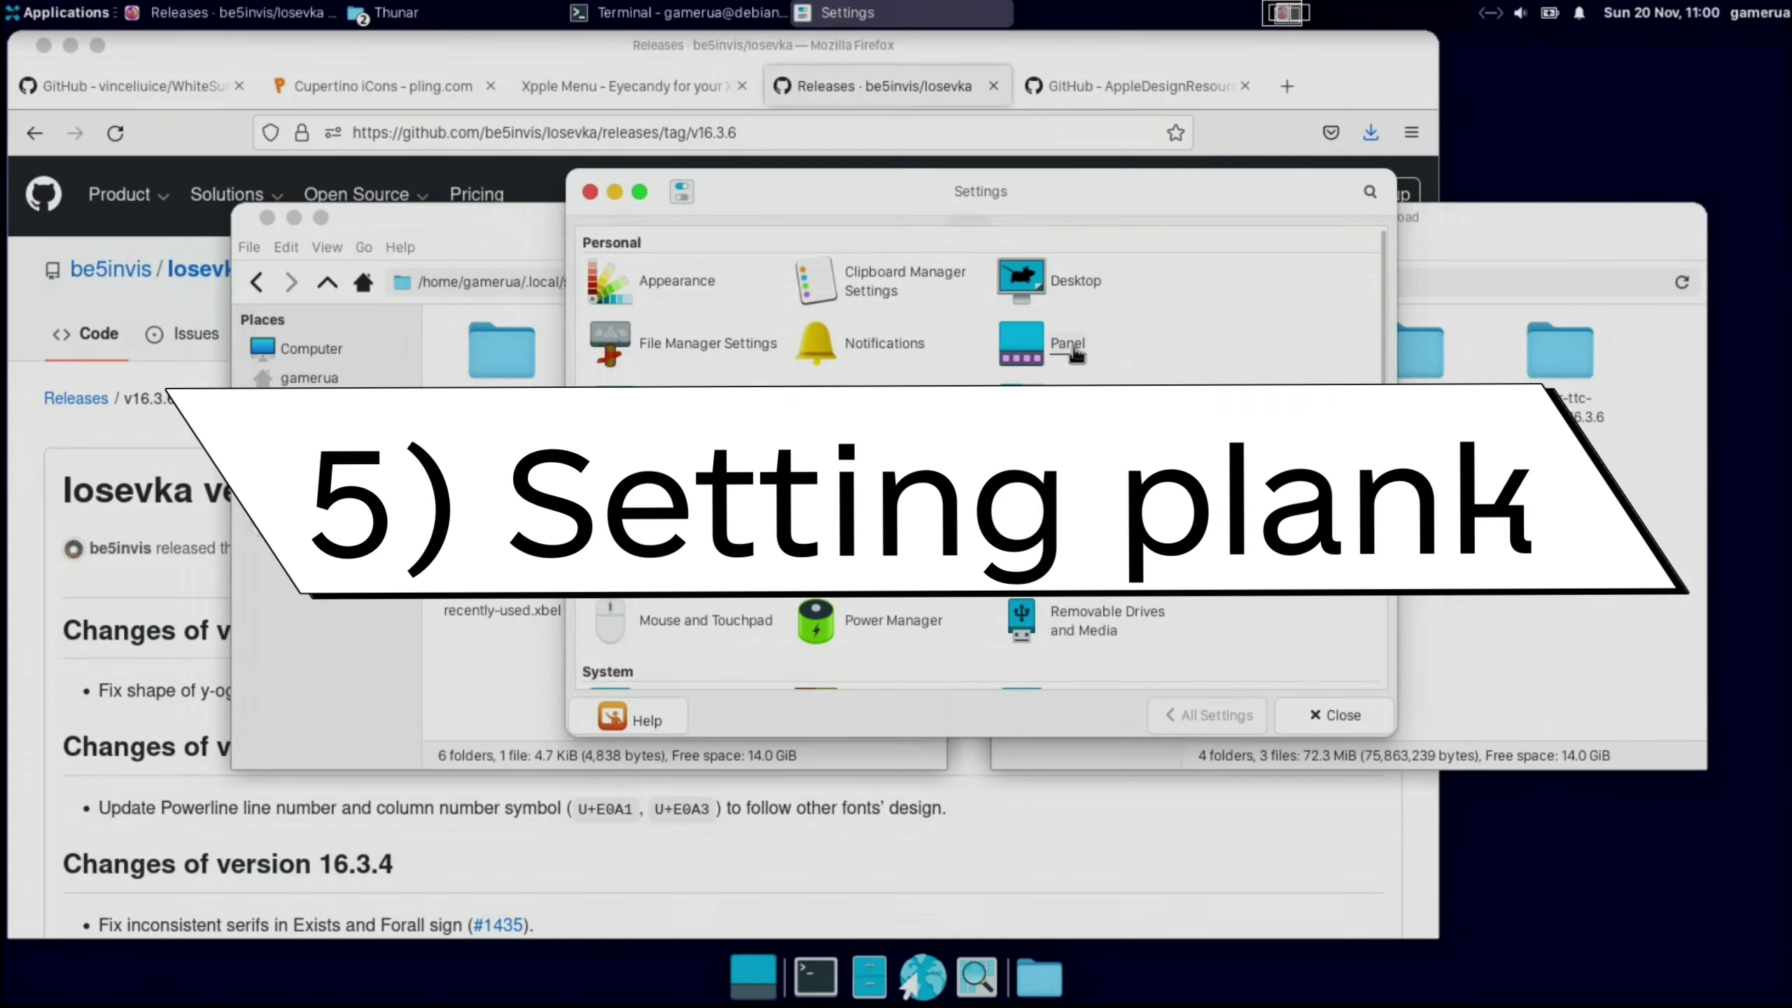
# Step: Remove Panel 2 in the Panel settings and return to the settings overview
pyautogui.click(1063, 346)
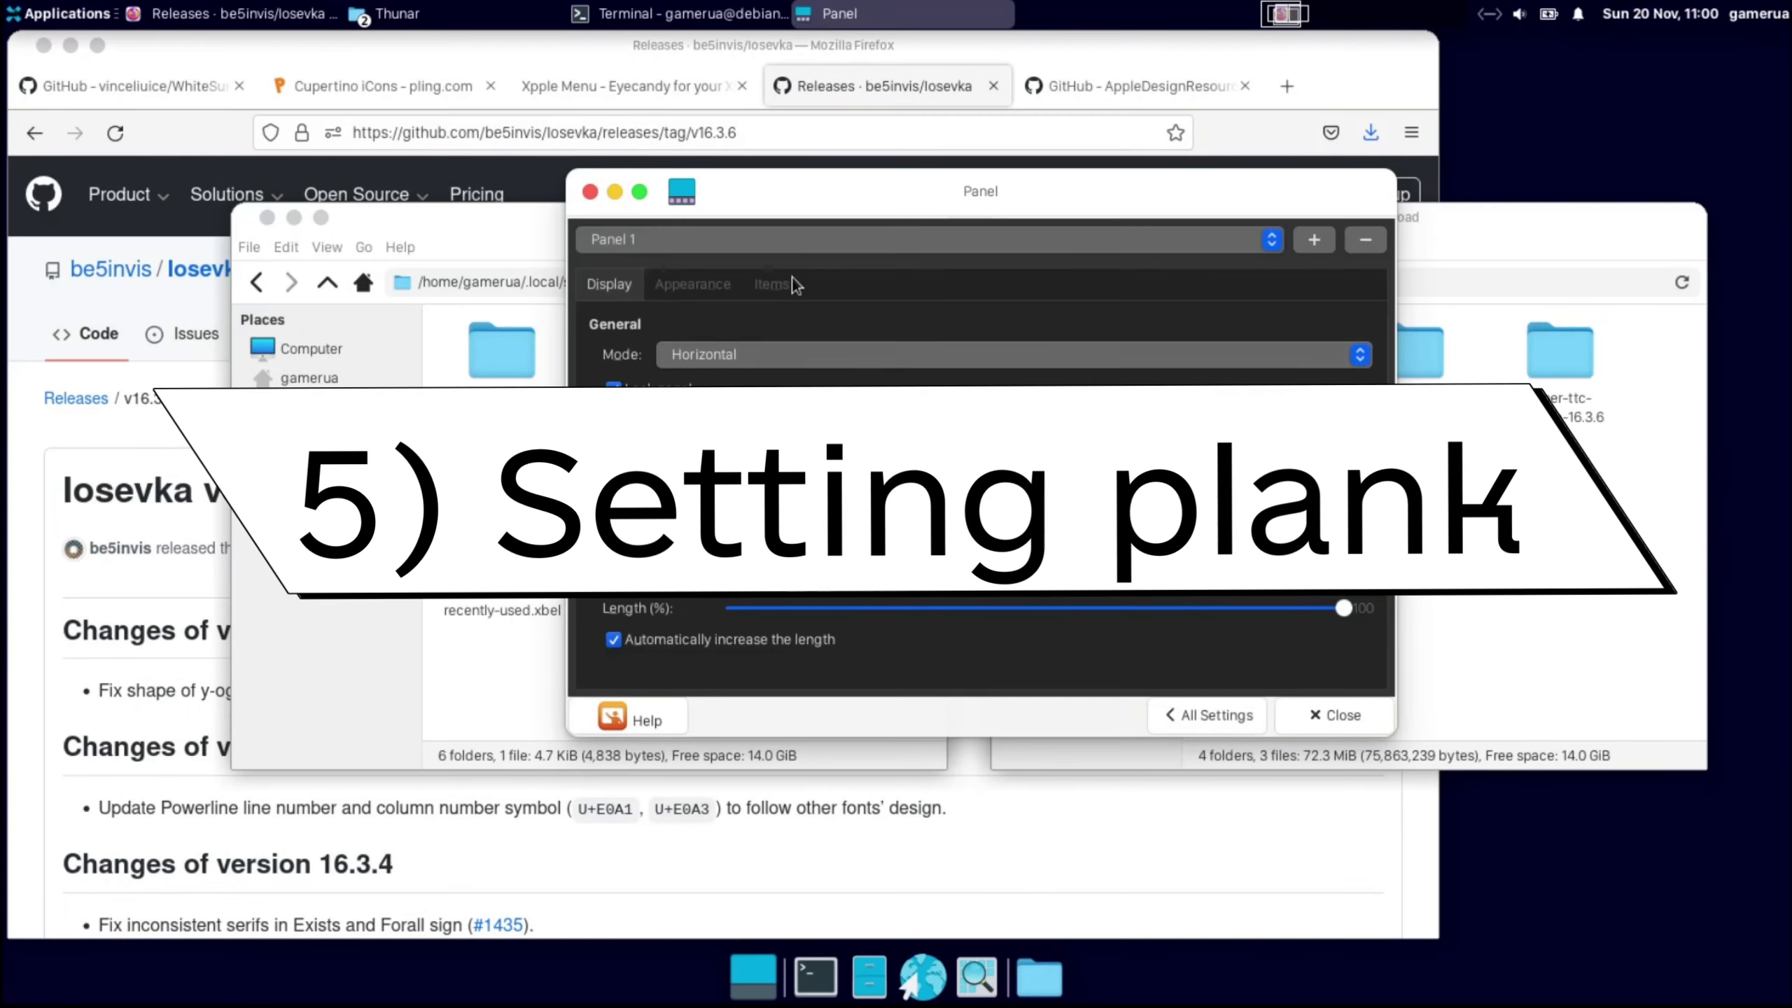
pyautogui.click(708, 235)
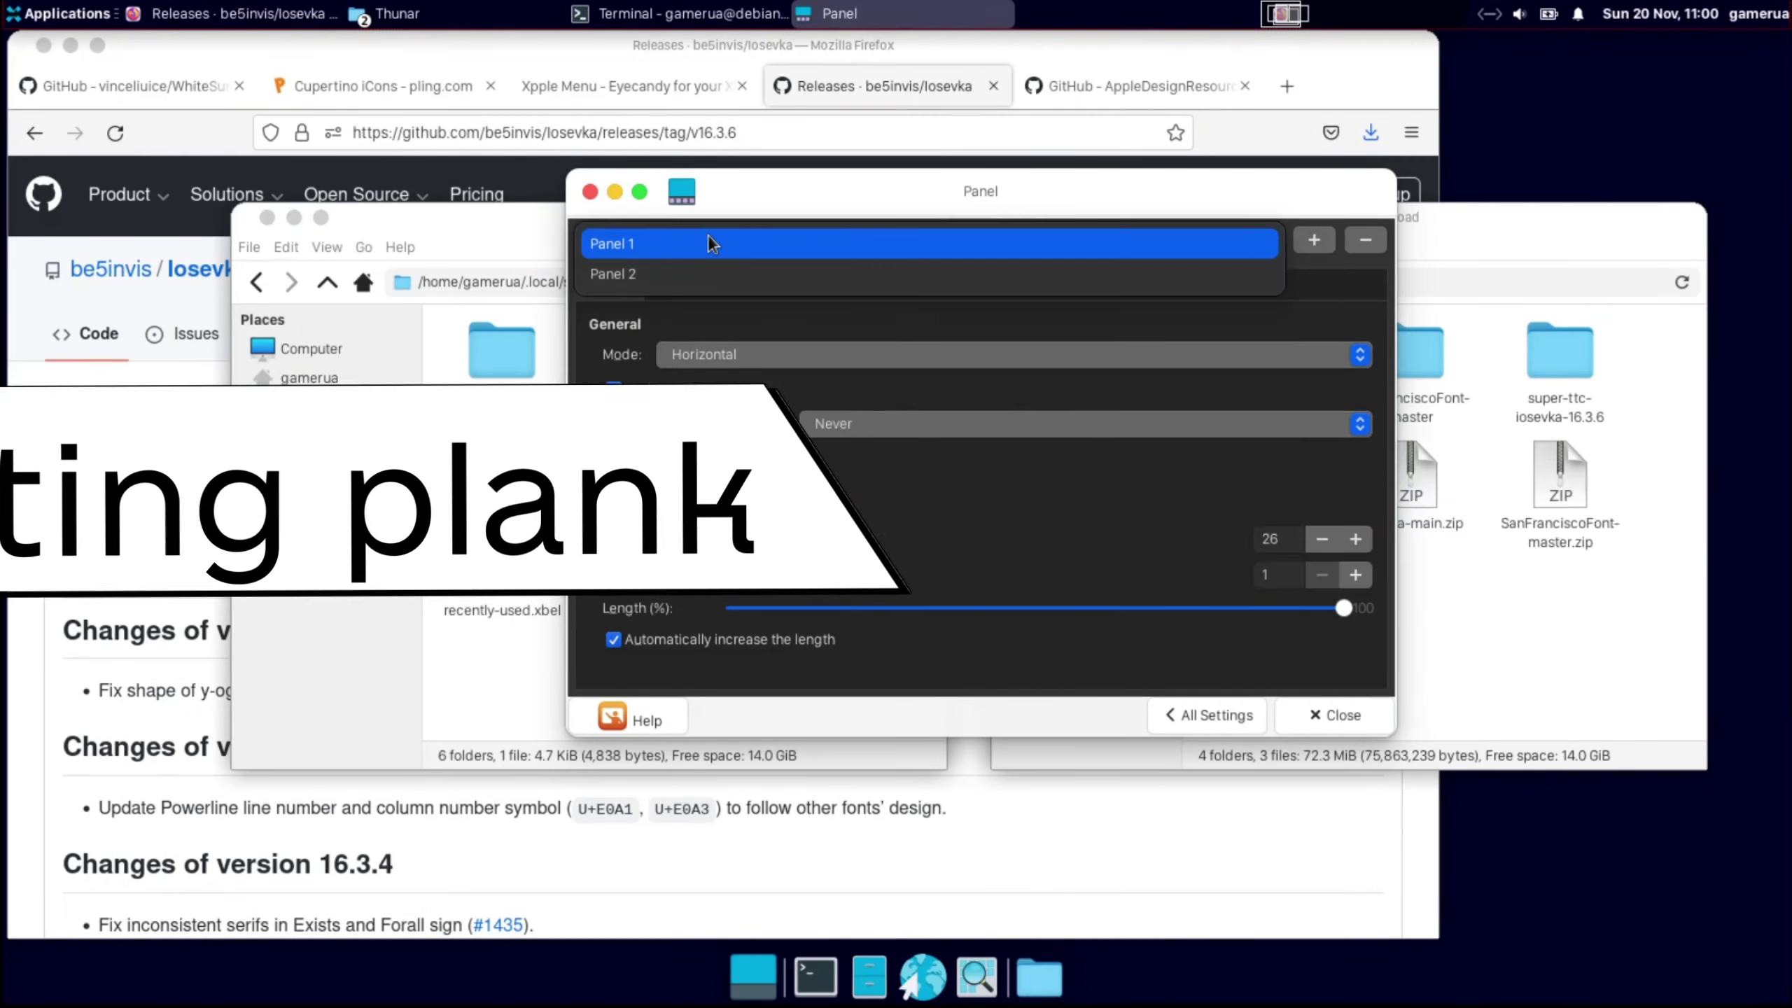
pyautogui.click(670, 278)
pyautogui.click(1365, 240)
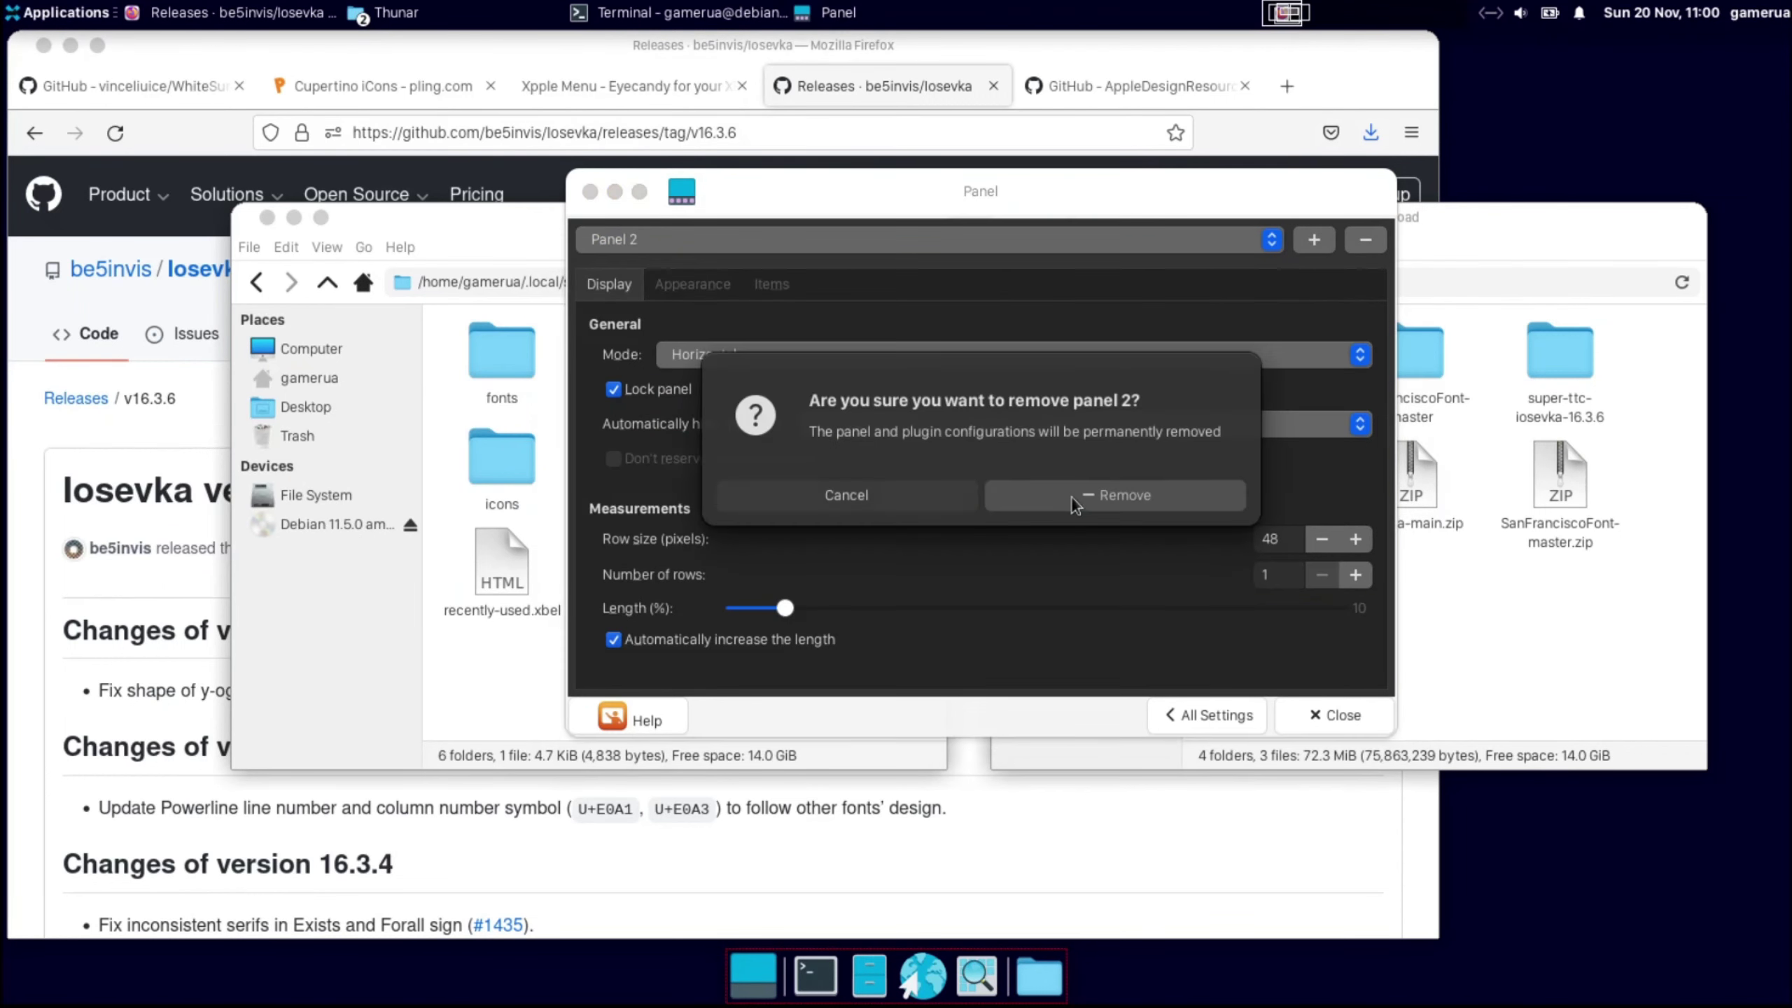
pyautogui.click(1076, 503)
pyautogui.click(1167, 707)
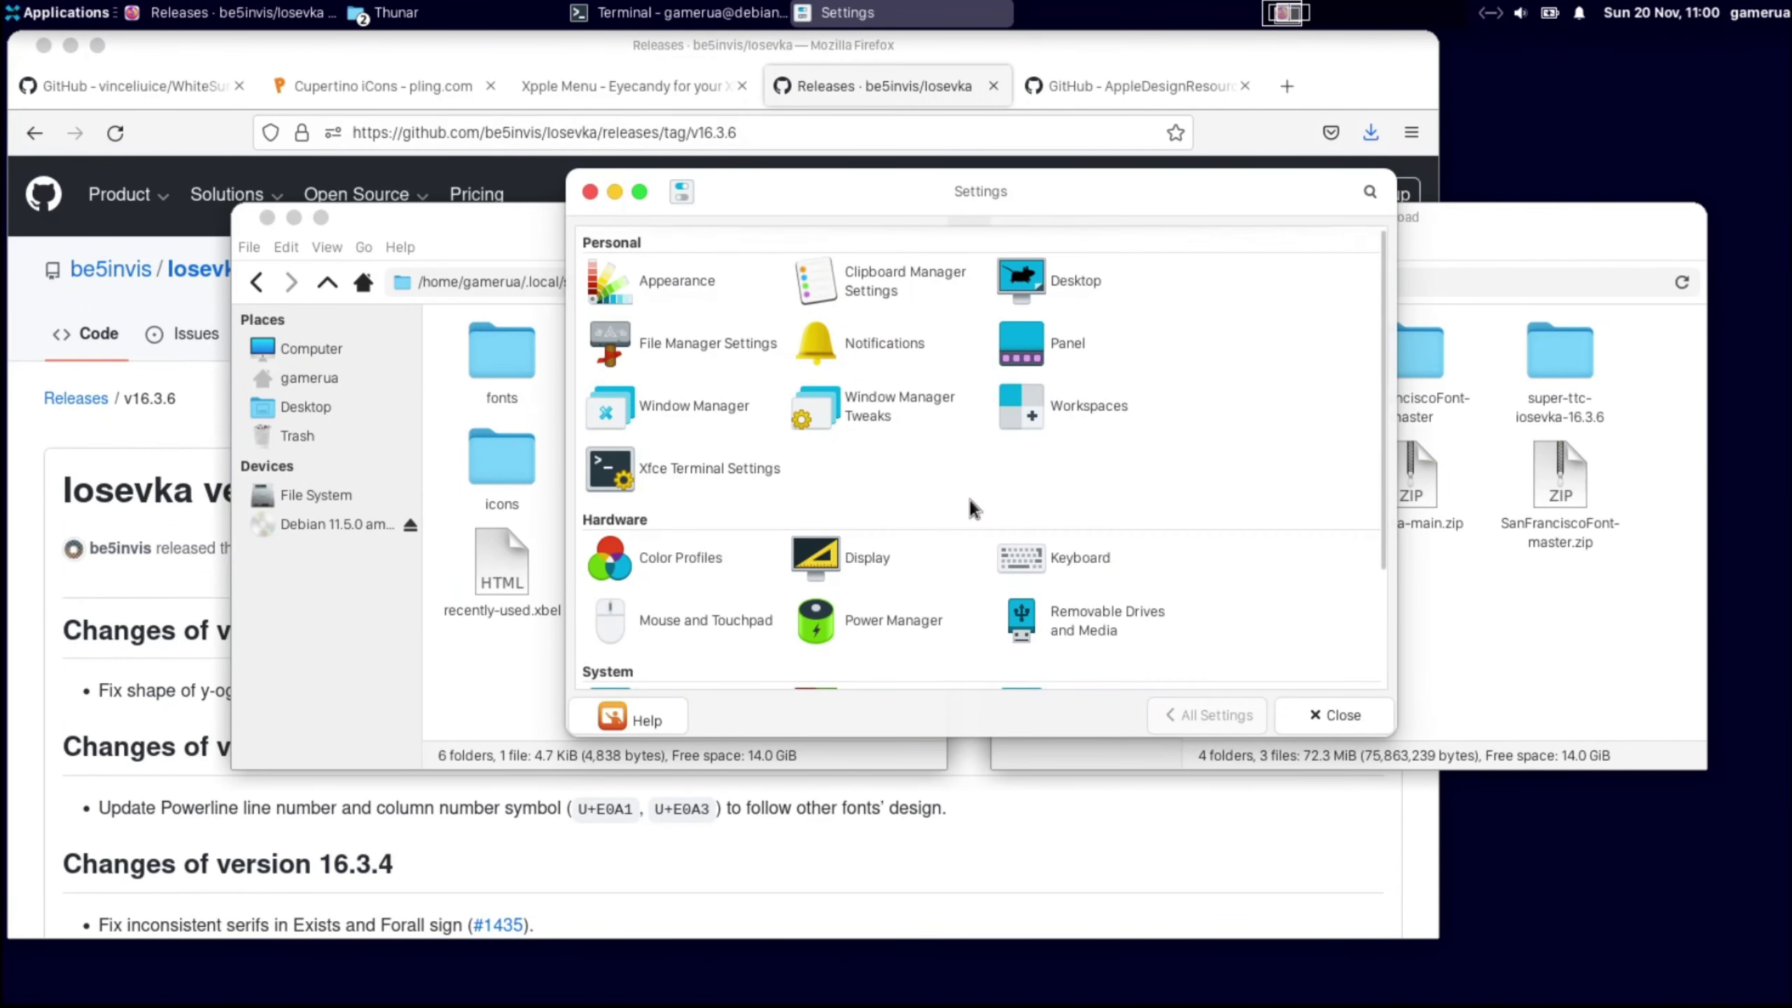
pyautogui.scroll(-3, 1058, 438)
pyautogui.scroll(3, 1030, 487)
# Step: Launch the plank dock through the Run Program dialog
pyautogui.click(60, 12)
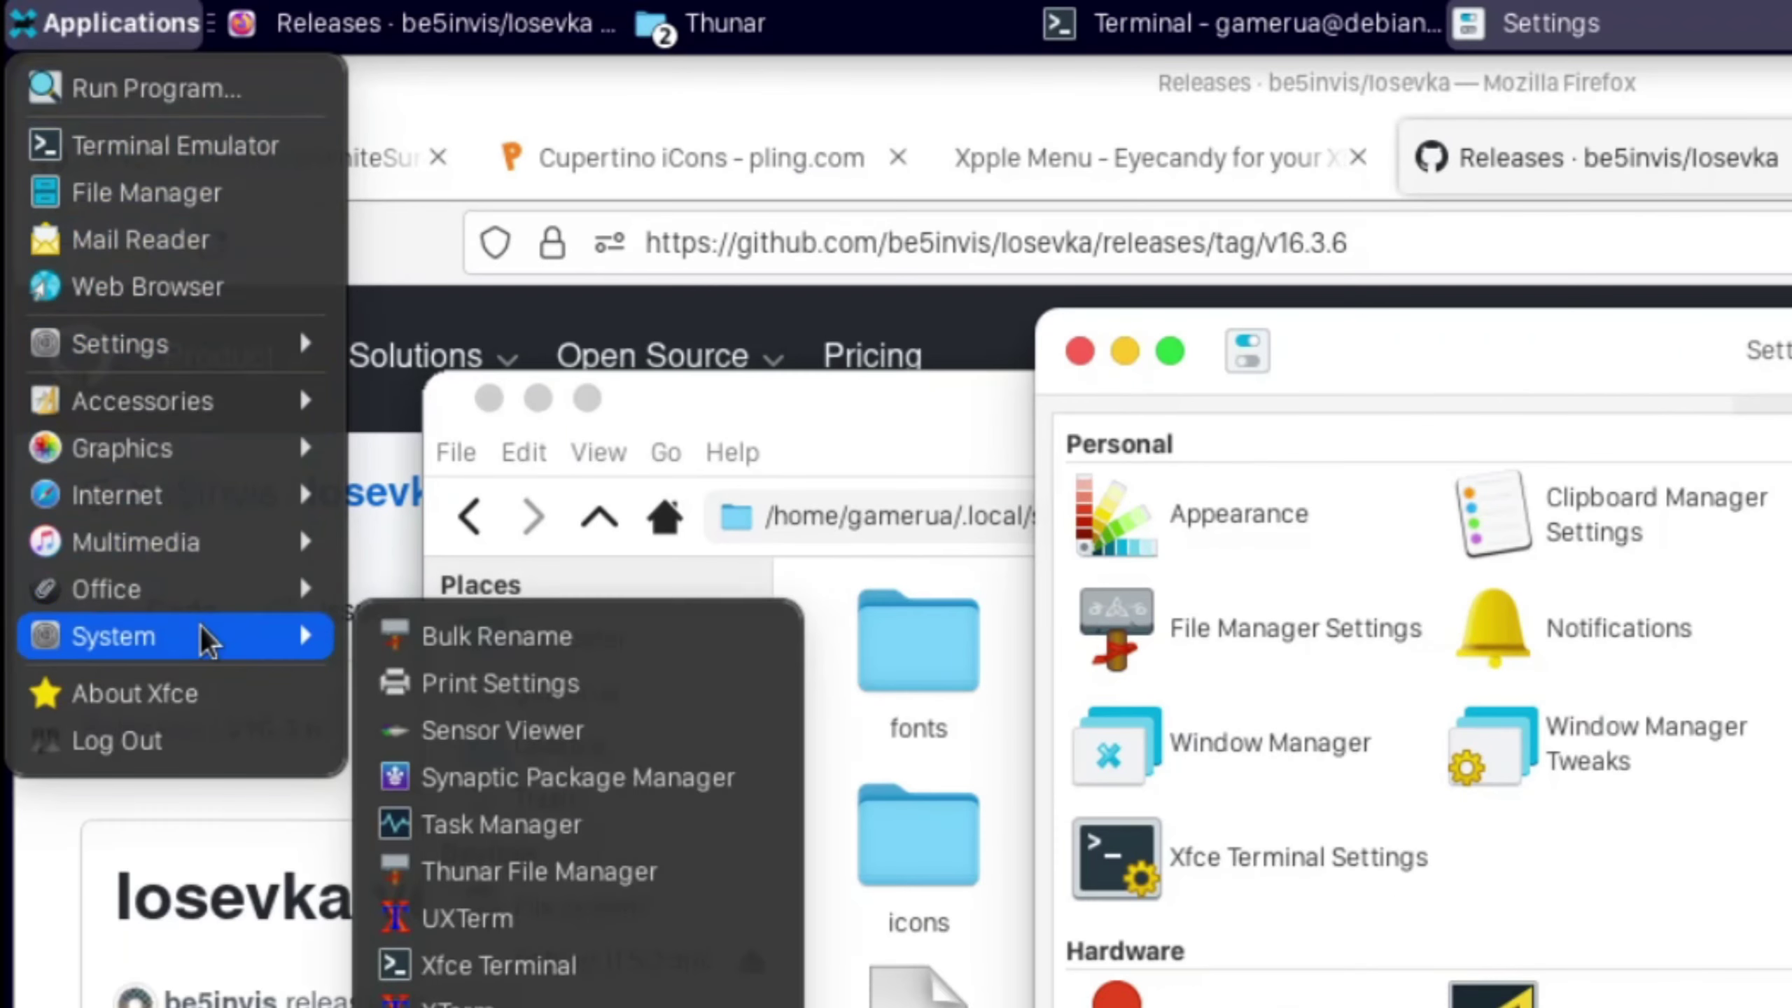
pyautogui.moveTo(112, 328)
pyautogui.click(191, 89)
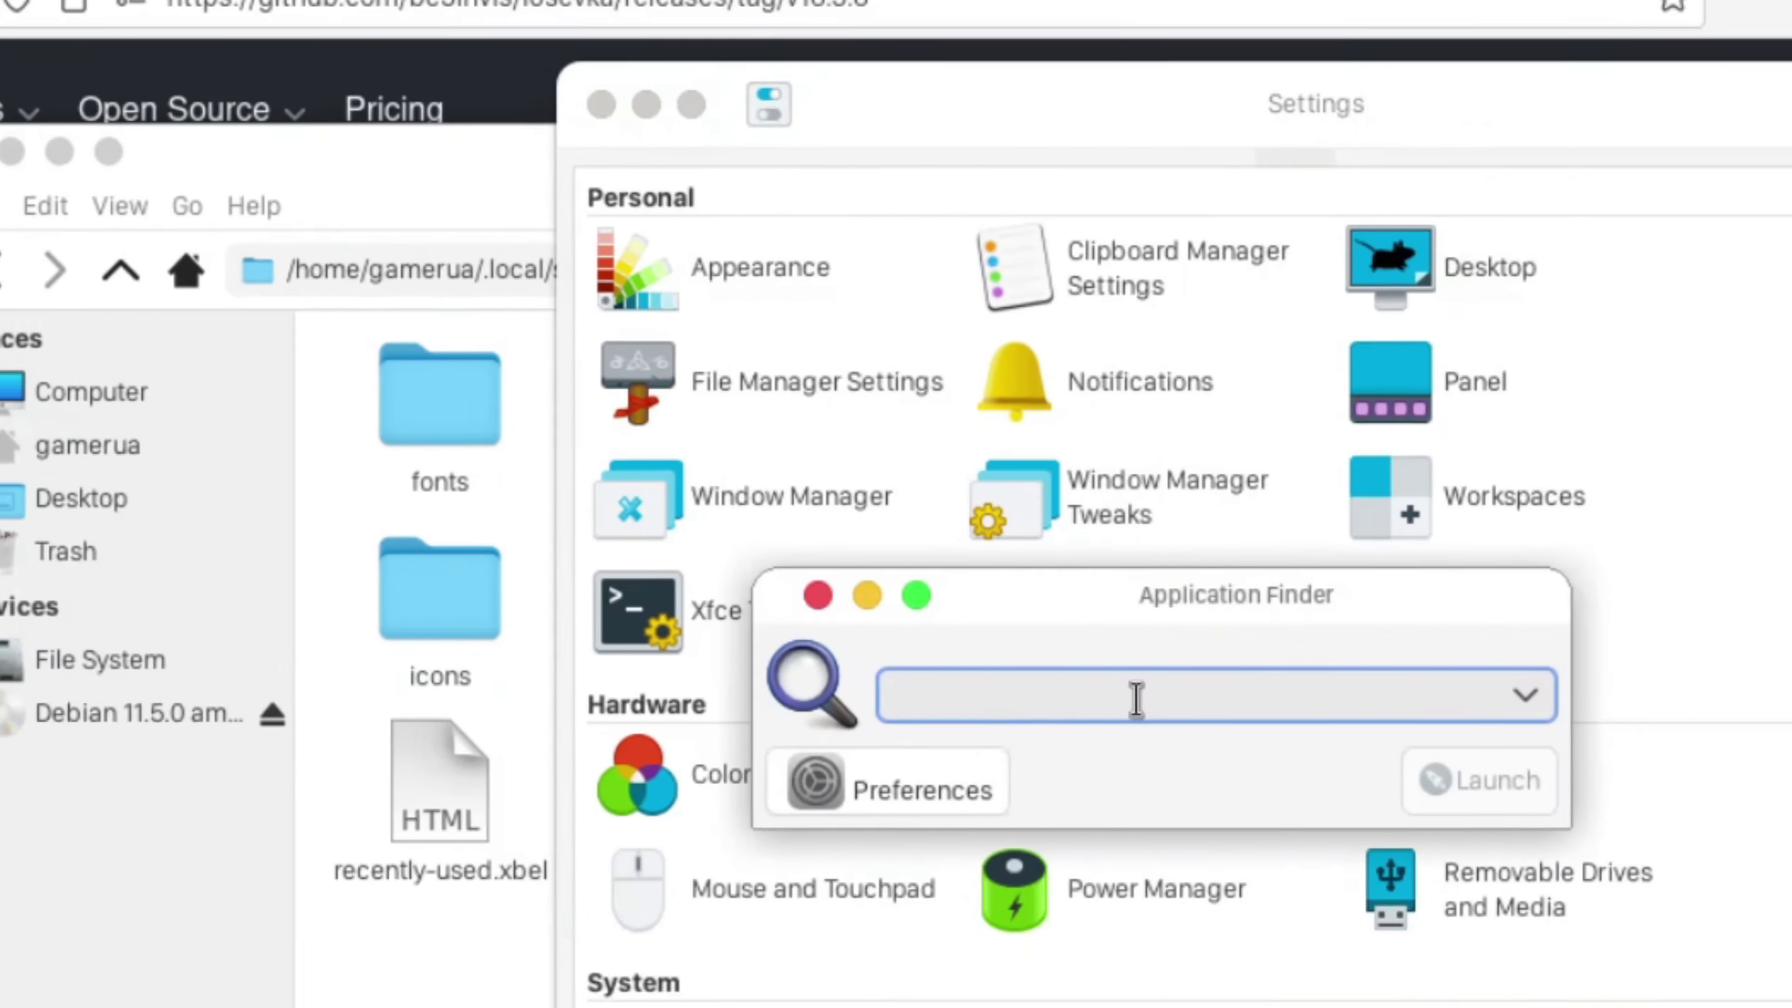
pyautogui.write('plank')
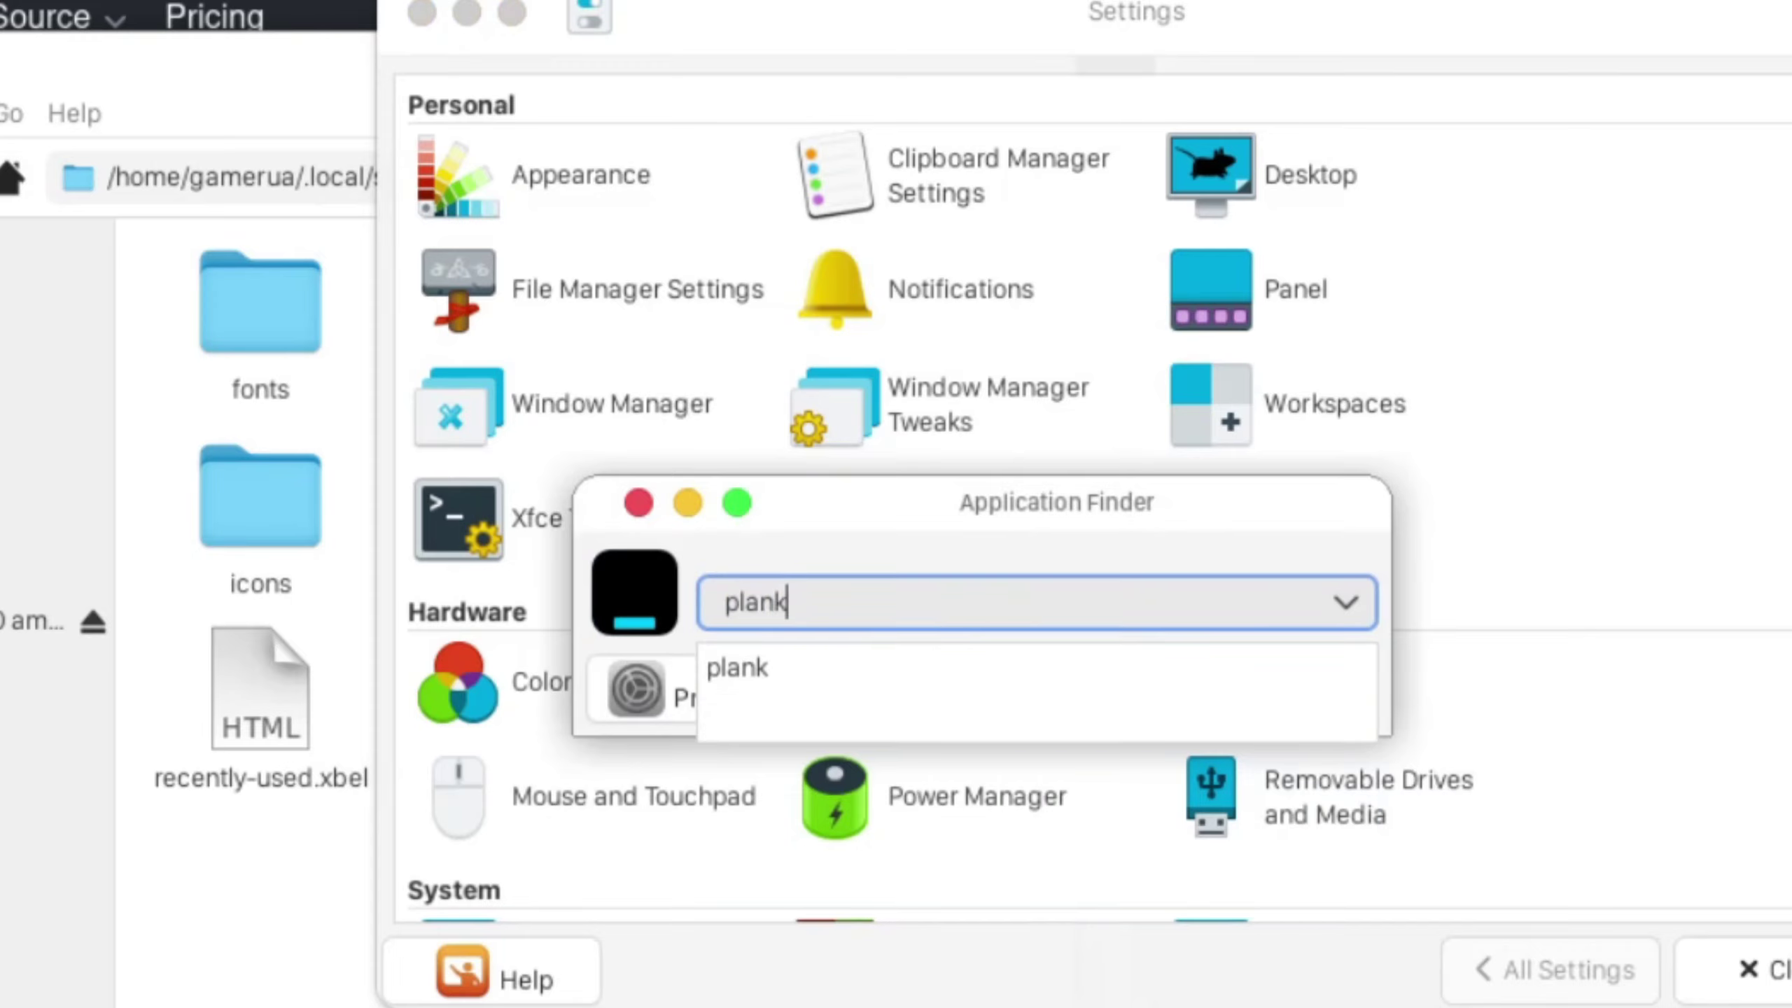
pyautogui.press('Return')
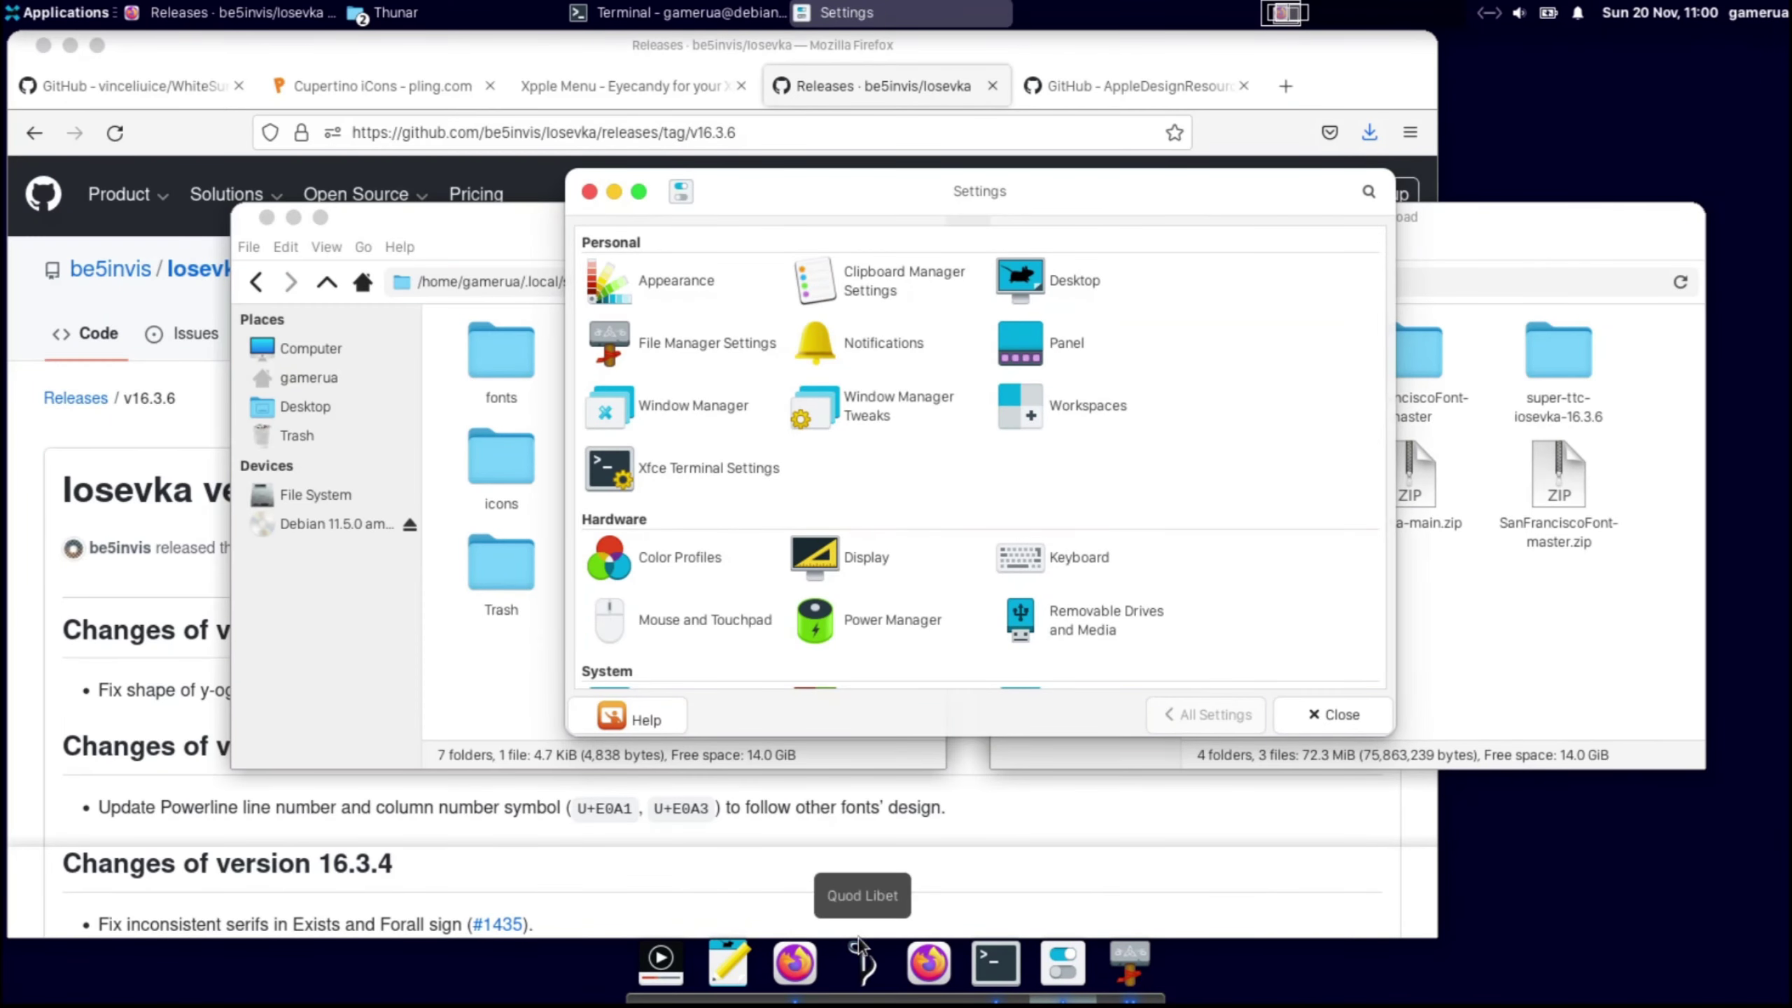
# Step: Open the dock's preferences, check the available themes and close the preferences
pyautogui.keyDown('ctrl'); pyautogui.rightClick(938, 974); pyautogui.keyUp('ctrl')
pyautogui.click(998, 887)
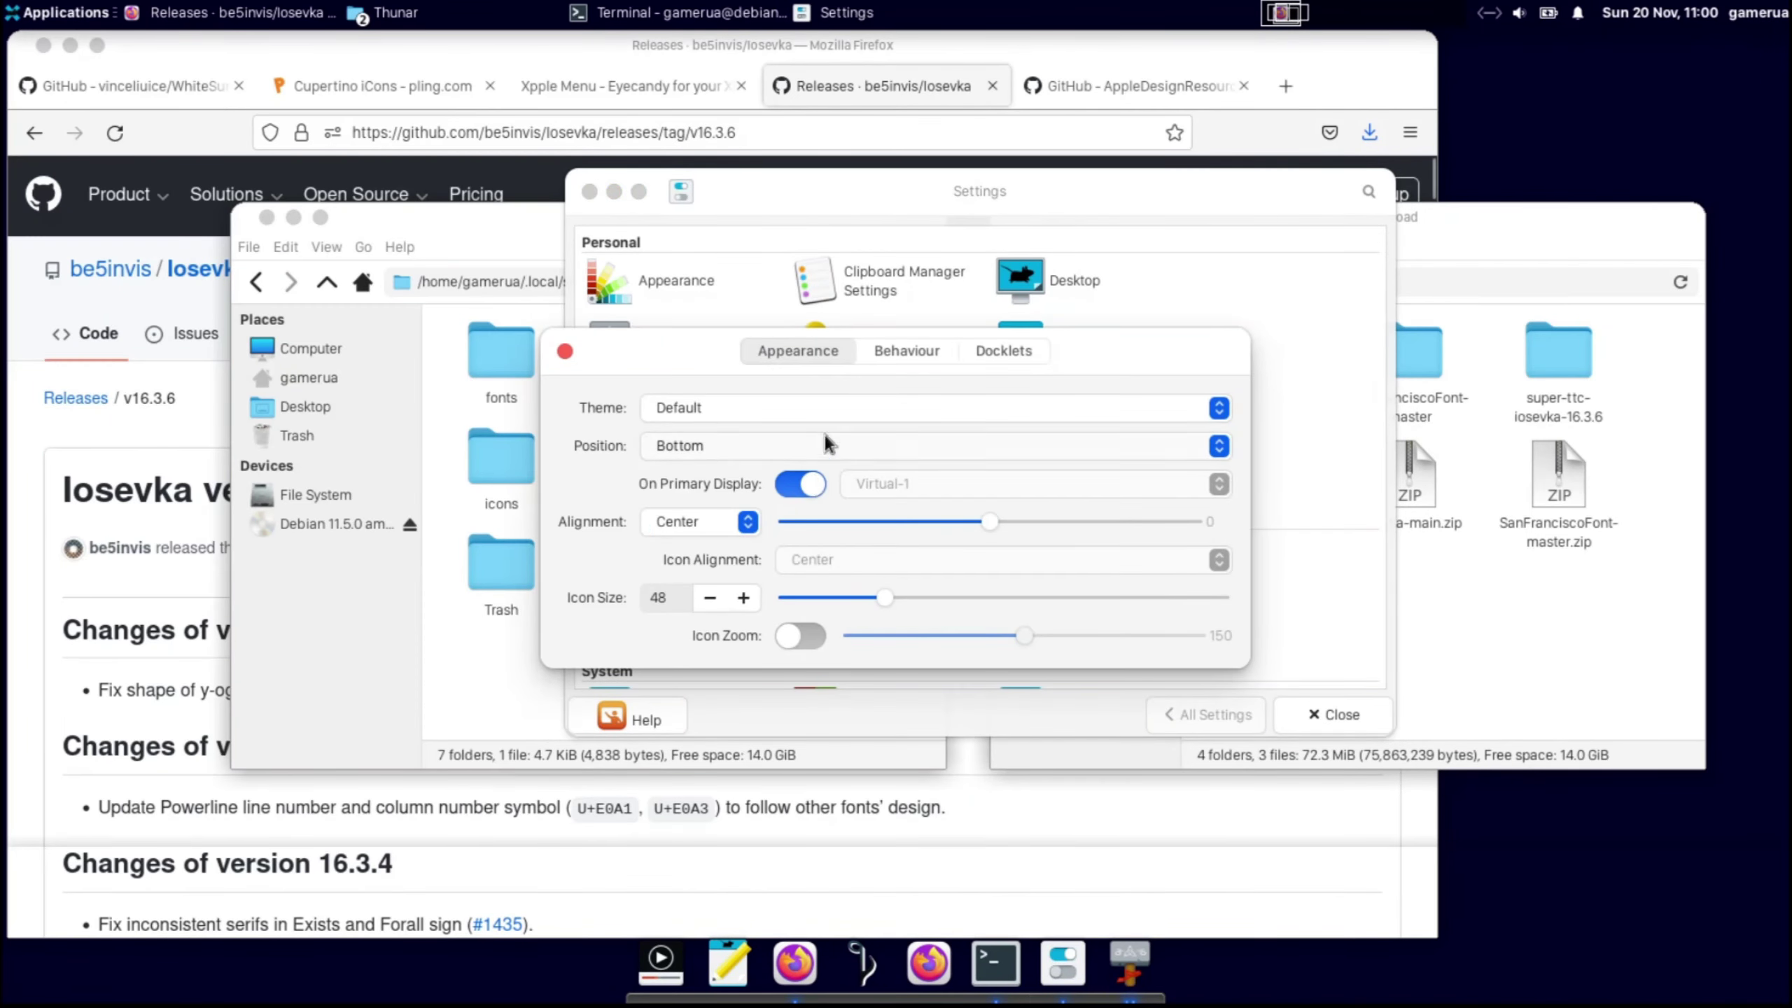
pyautogui.click(825, 407)
pyautogui.click(564, 351)
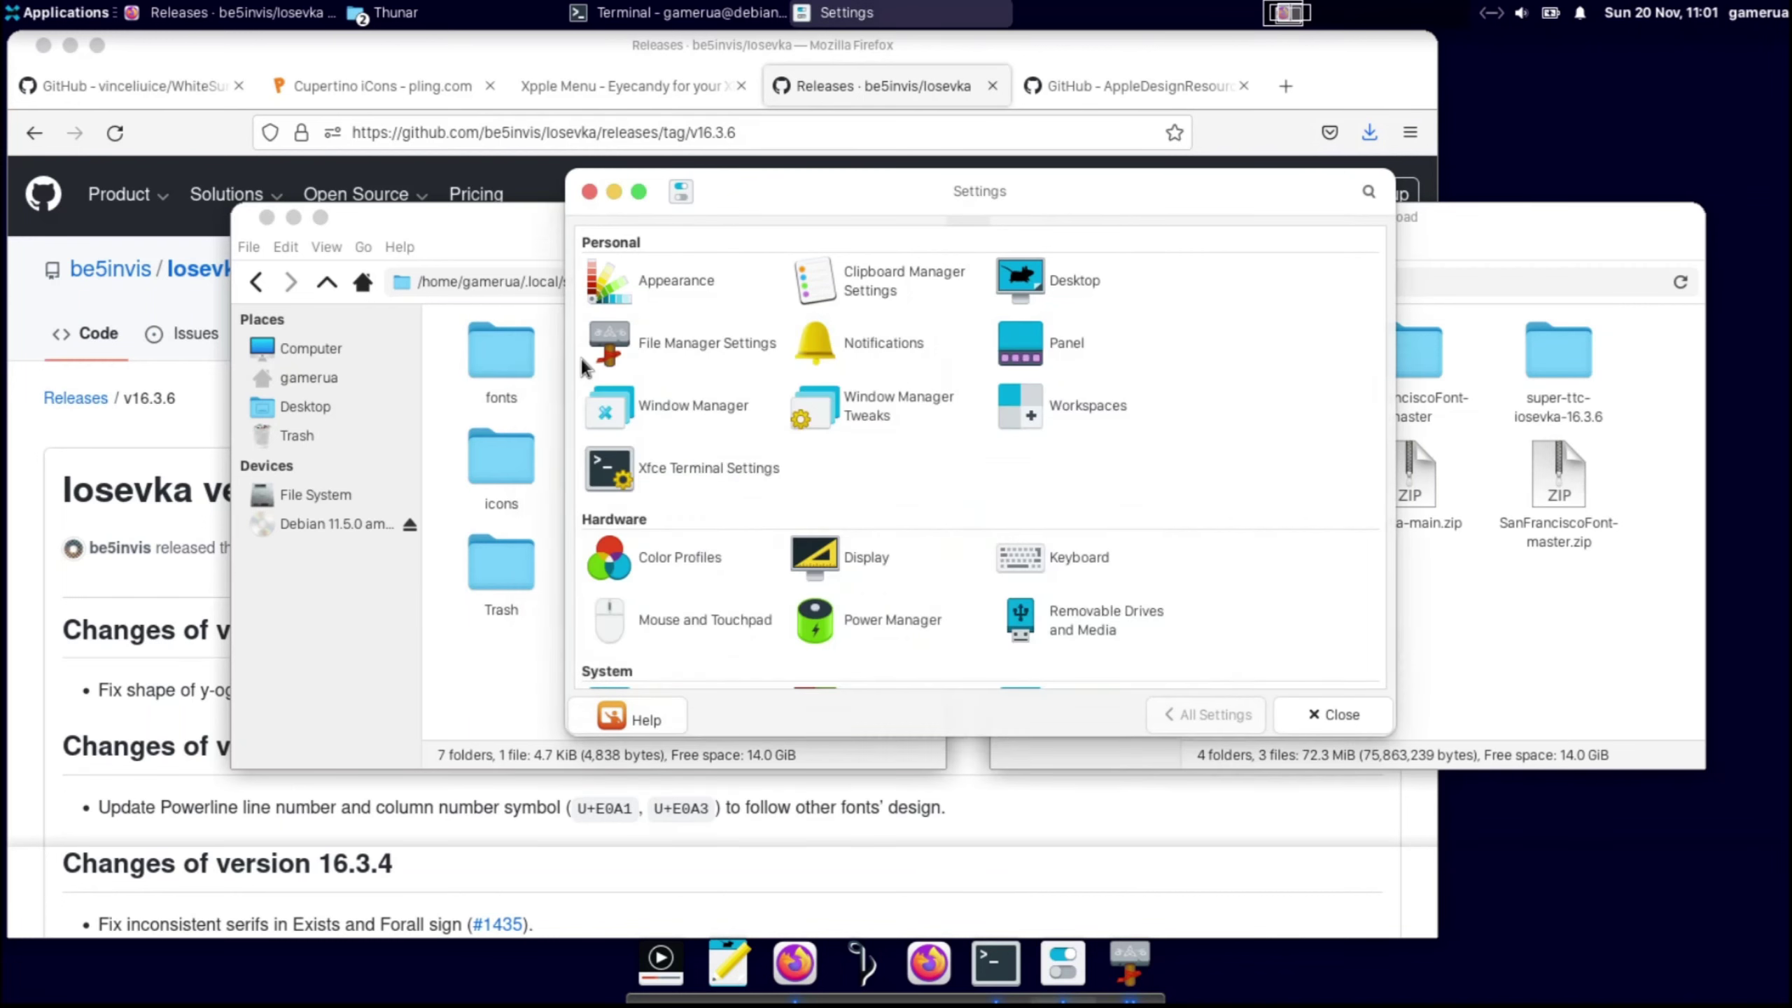
pyautogui.click(557, 363)
# Step: Show the home folder in one file window, open .local/share/plank/themes in the other and delete its WhiteSur-Light folder
pyautogui.doubleClick(1418, 350)
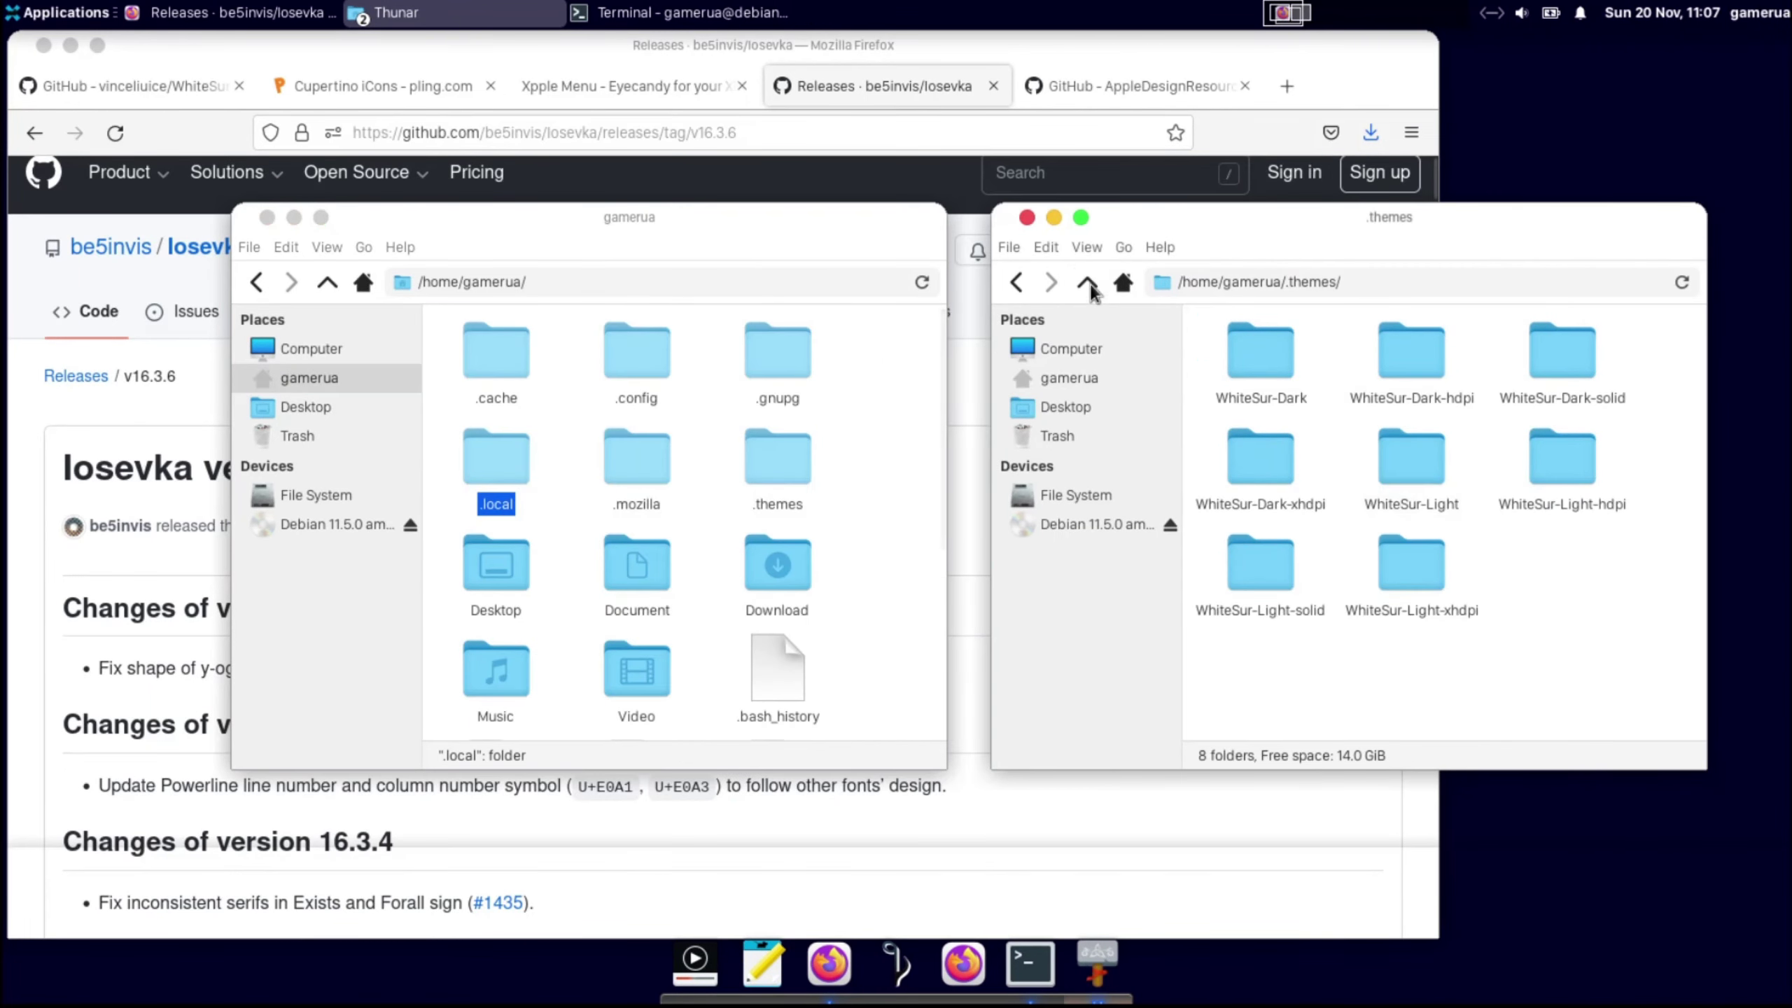
pyautogui.click(1086, 281)
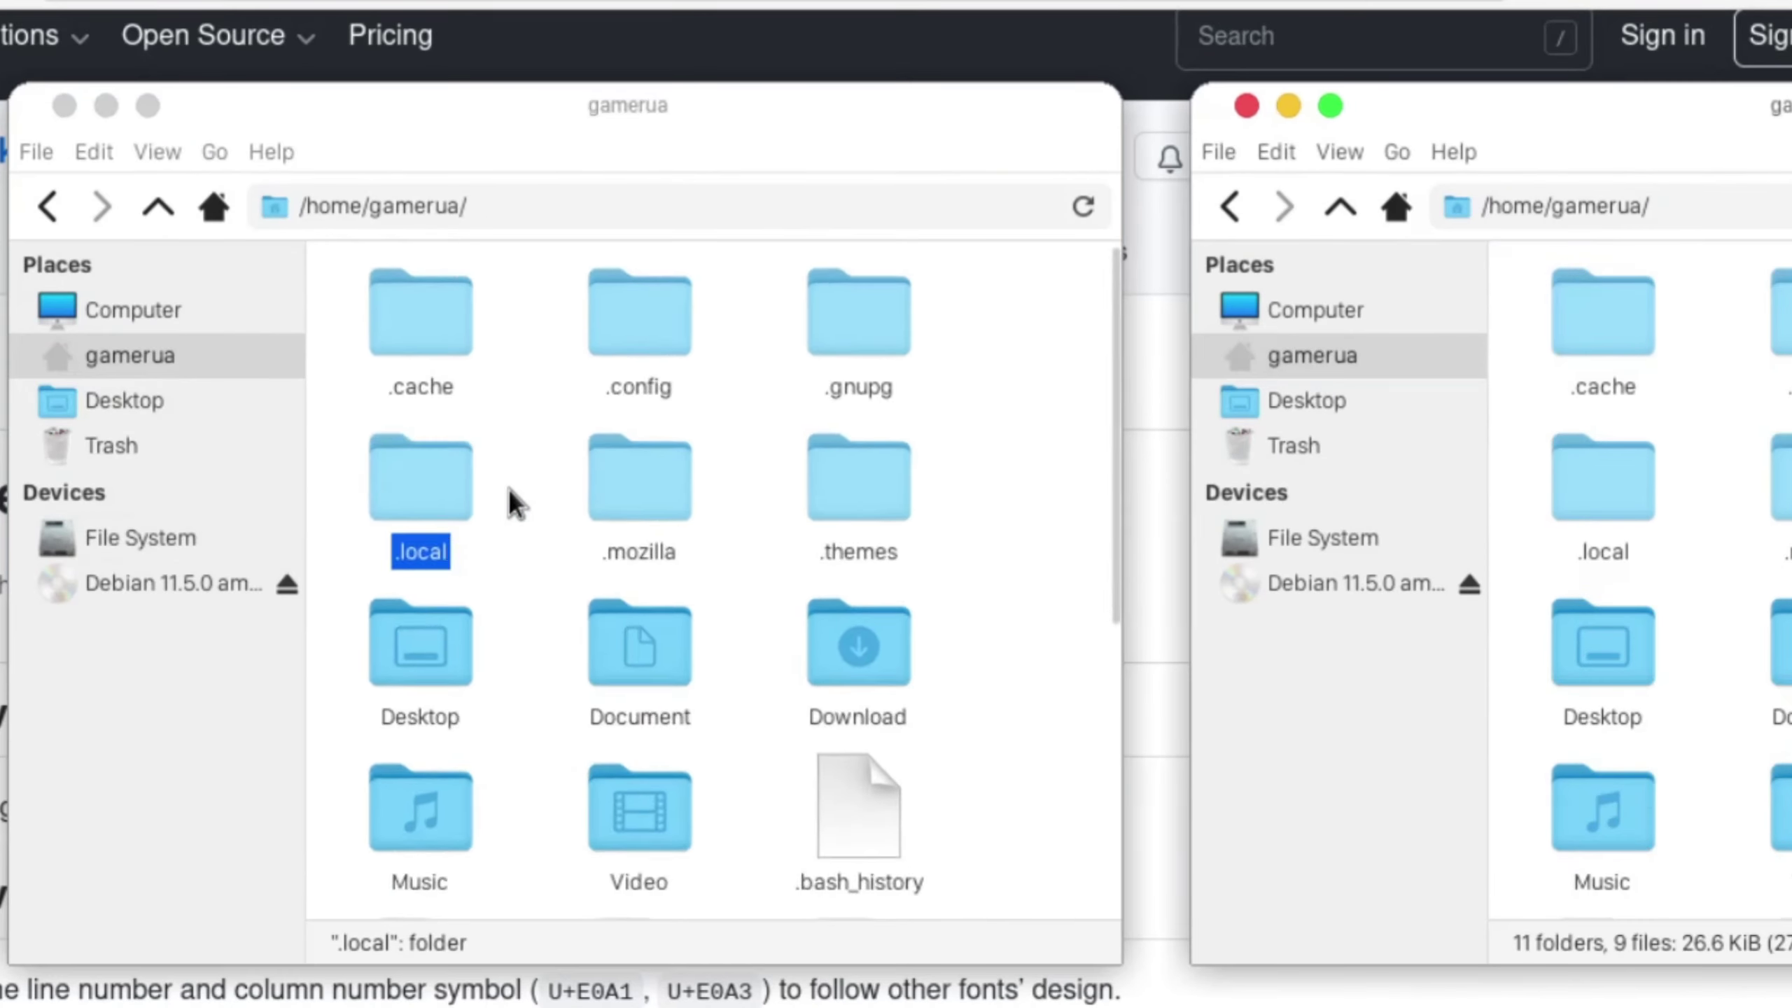
pyautogui.doubleClick(494, 454)
pyautogui.doubleClick(482, 349)
pyautogui.doubleClick(766, 463)
pyautogui.doubleClick(497, 355)
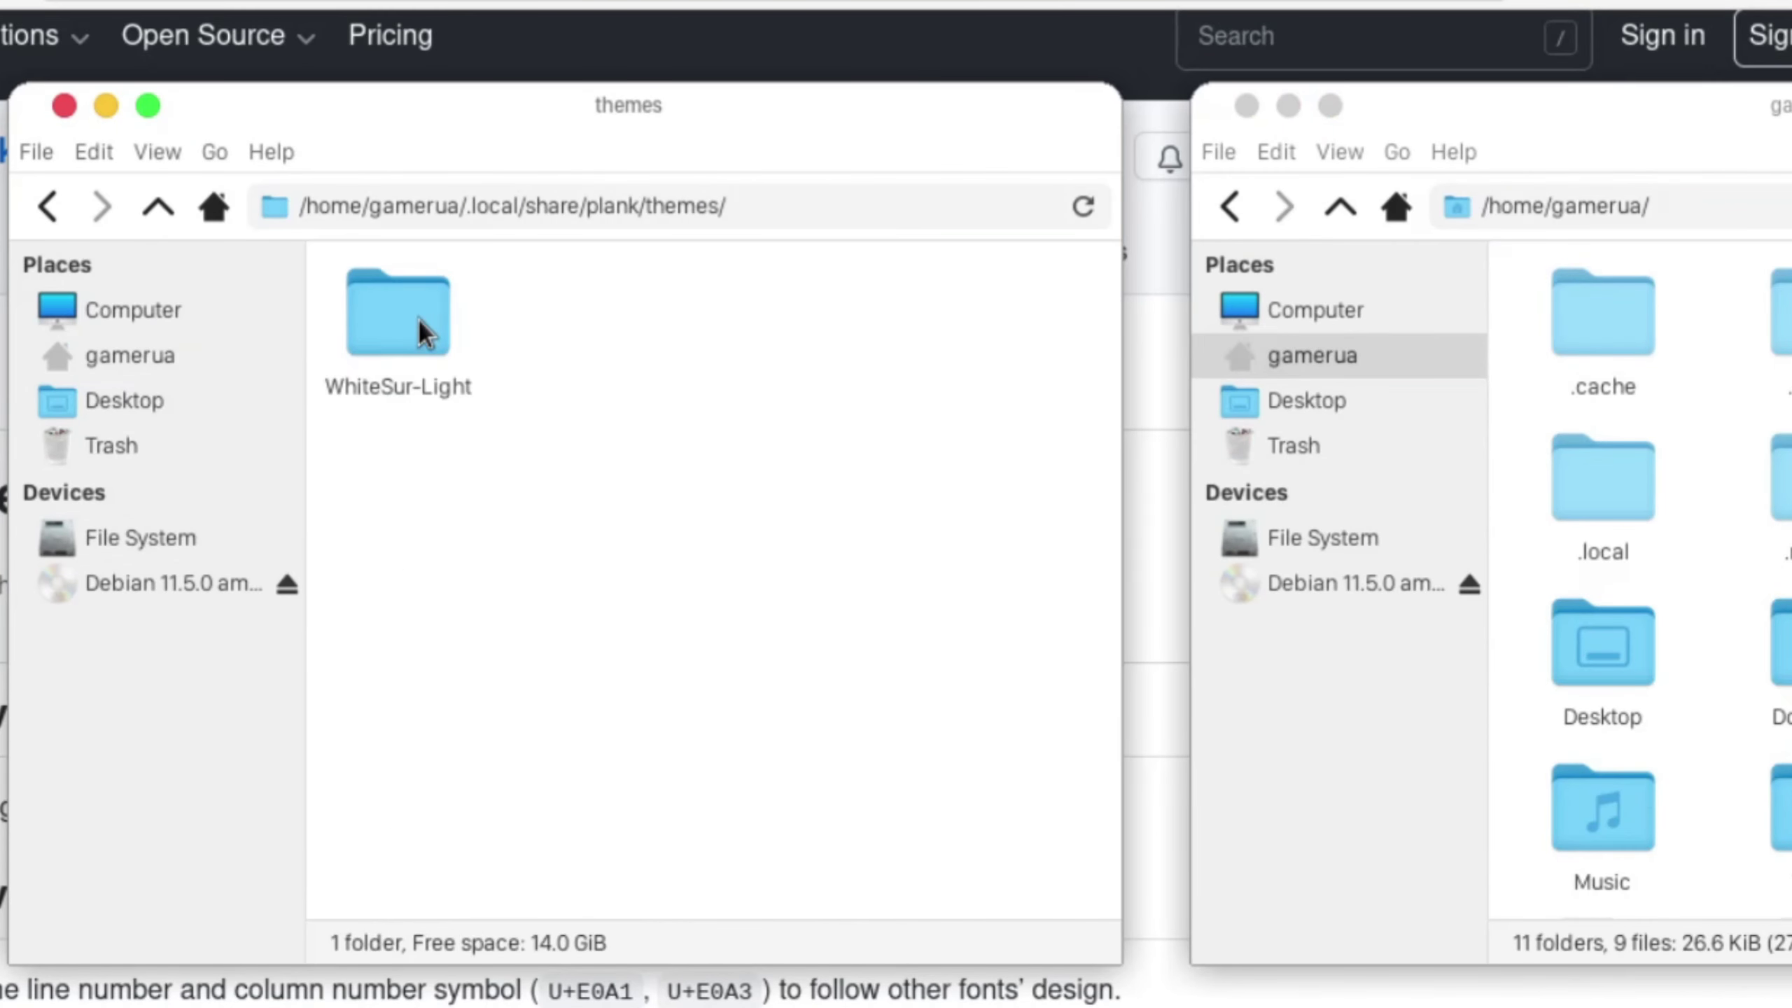
pyautogui.click(421, 332)
pyautogui.press('Delete')
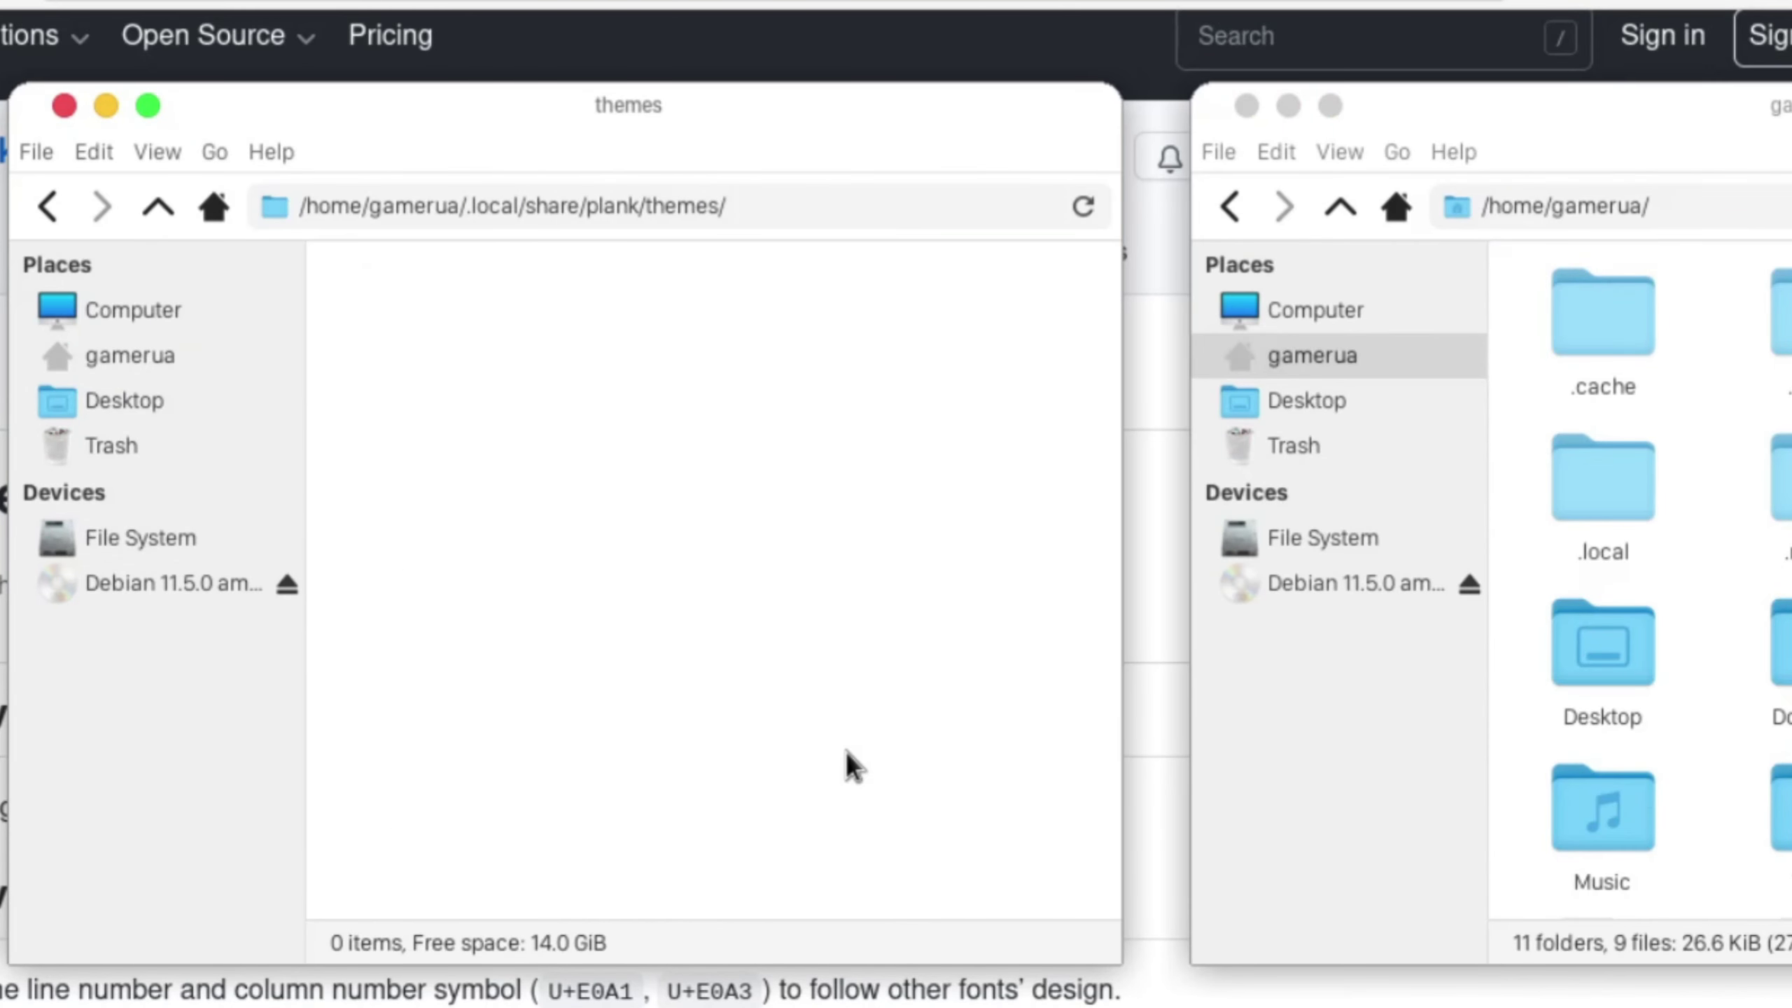
# Step: Go back up to the home folder and reopen .local/share/plank/themes from there
pyautogui.click(159, 206)
pyautogui.click(158, 206)
pyautogui.click(821, 674)
pyautogui.click(158, 206)
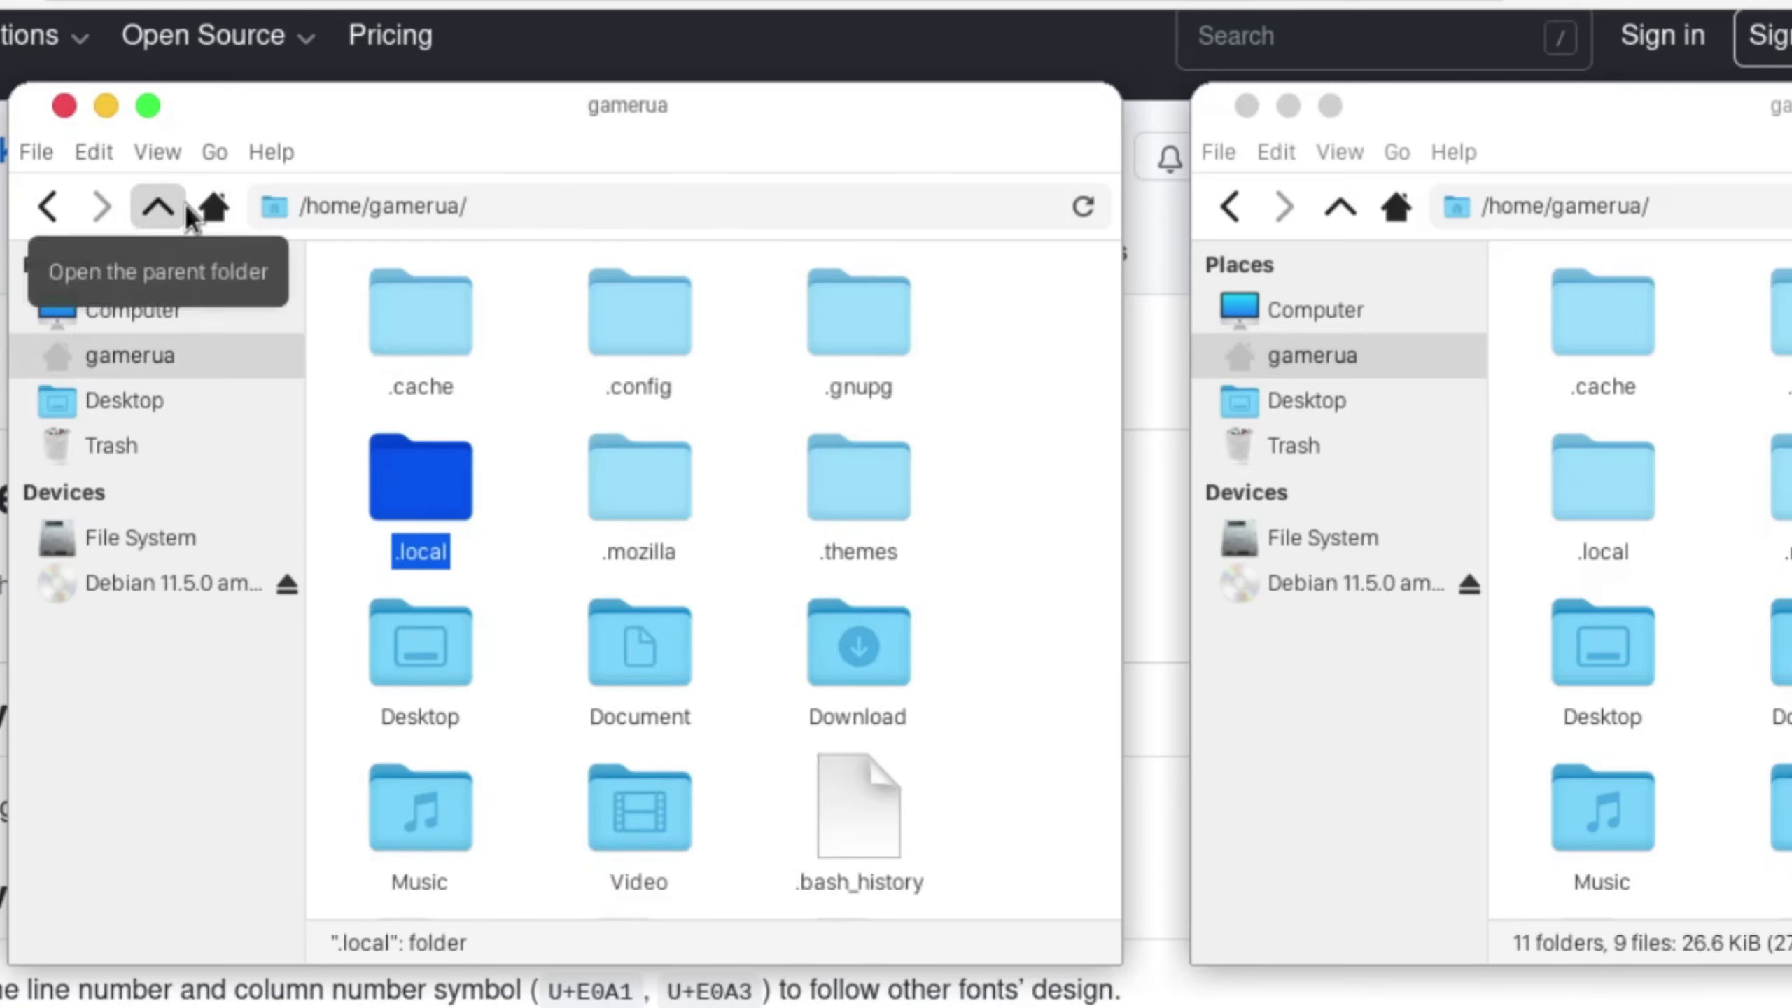
pyautogui.doubleClick(445, 477)
pyautogui.doubleClick(410, 314)
pyautogui.doubleClick(858, 480)
pyautogui.doubleClick(380, 318)
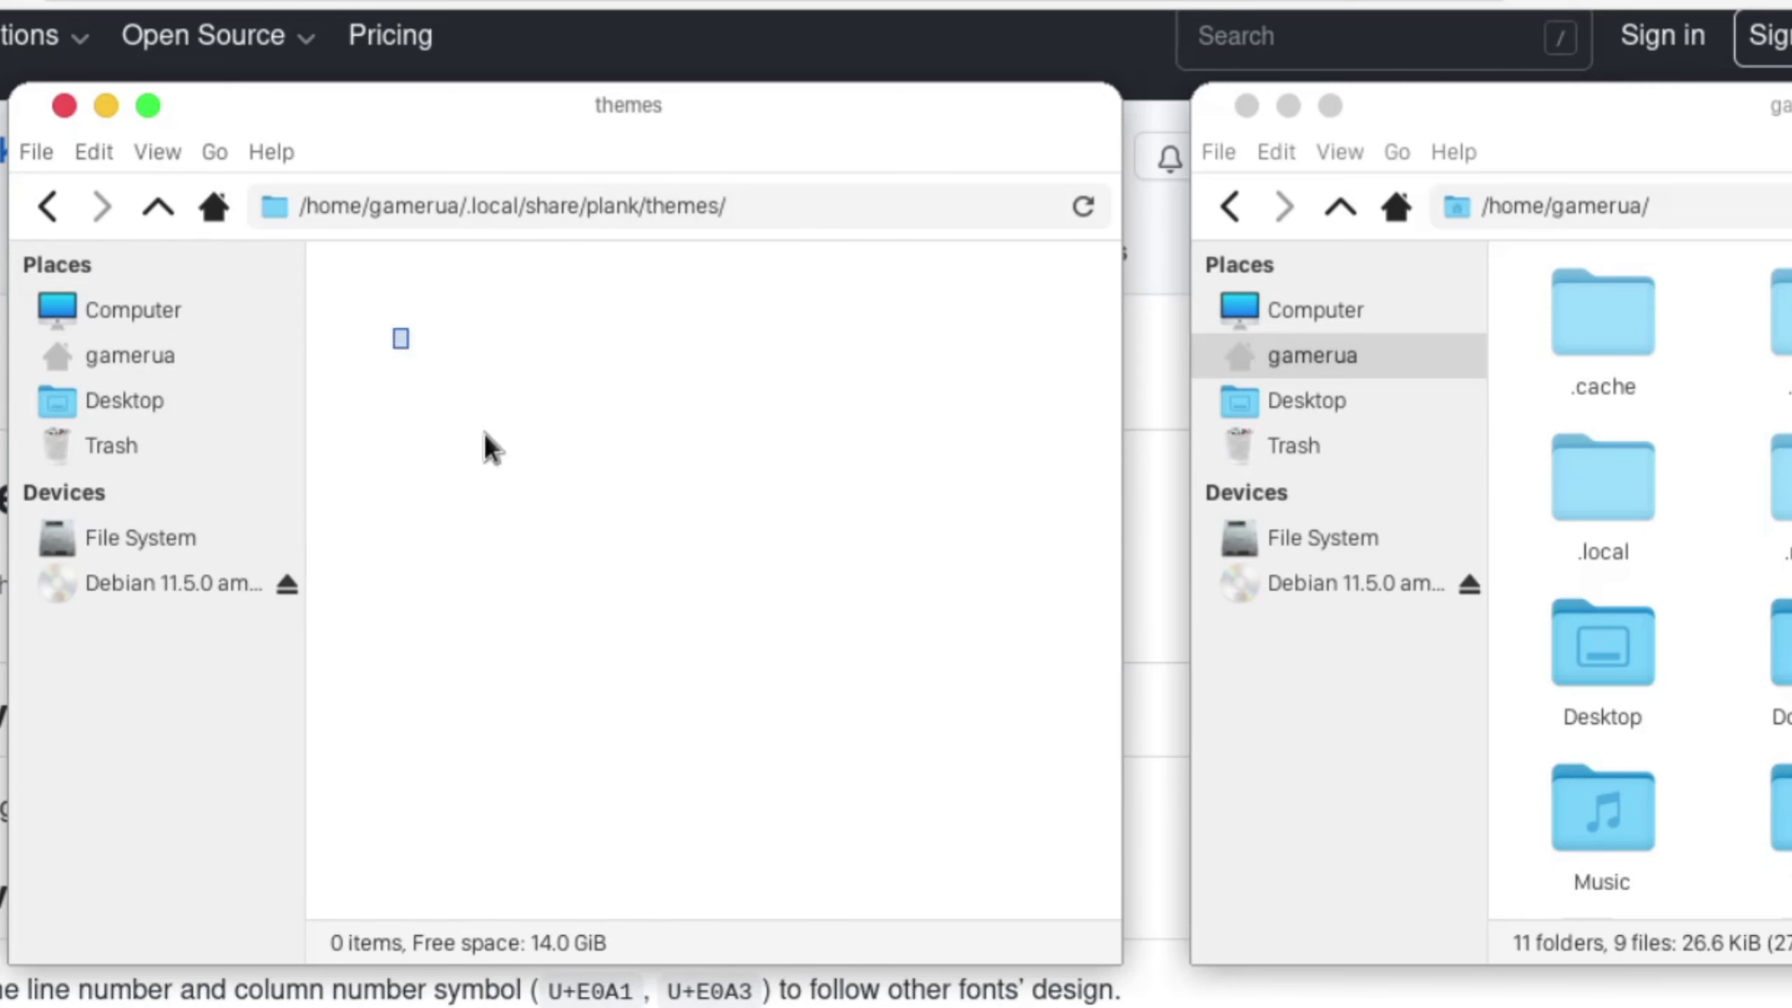
# Step: Create a folder named WhiteSur-Light inside .local/share/plank/themes
pyautogui.rightClick(638, 570)
pyautogui.click(719, 588)
pyautogui.write('WhiteSur-')
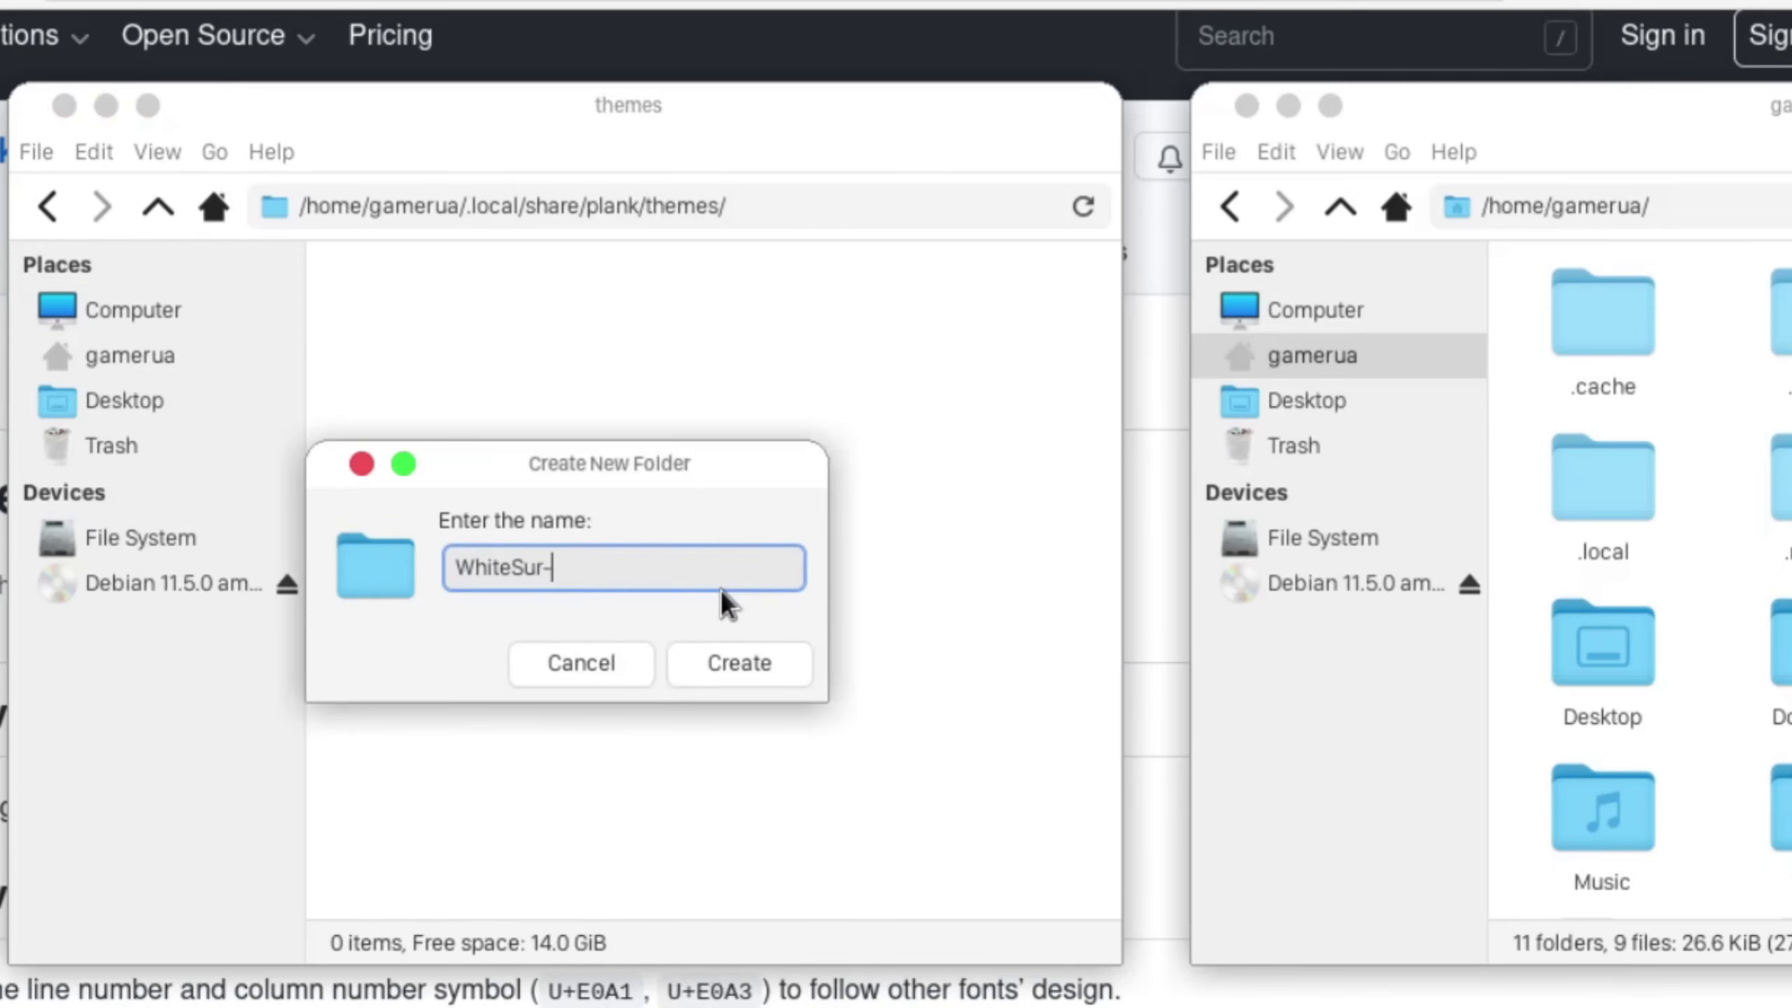
pyautogui.write('Light')
pyautogui.press('Return')
# Step: Copy dock.theme from .themes/WhiteSur-Light/plank into the new WhiteSur-Light folder of the plank themes
pyautogui.click(1791, 487)
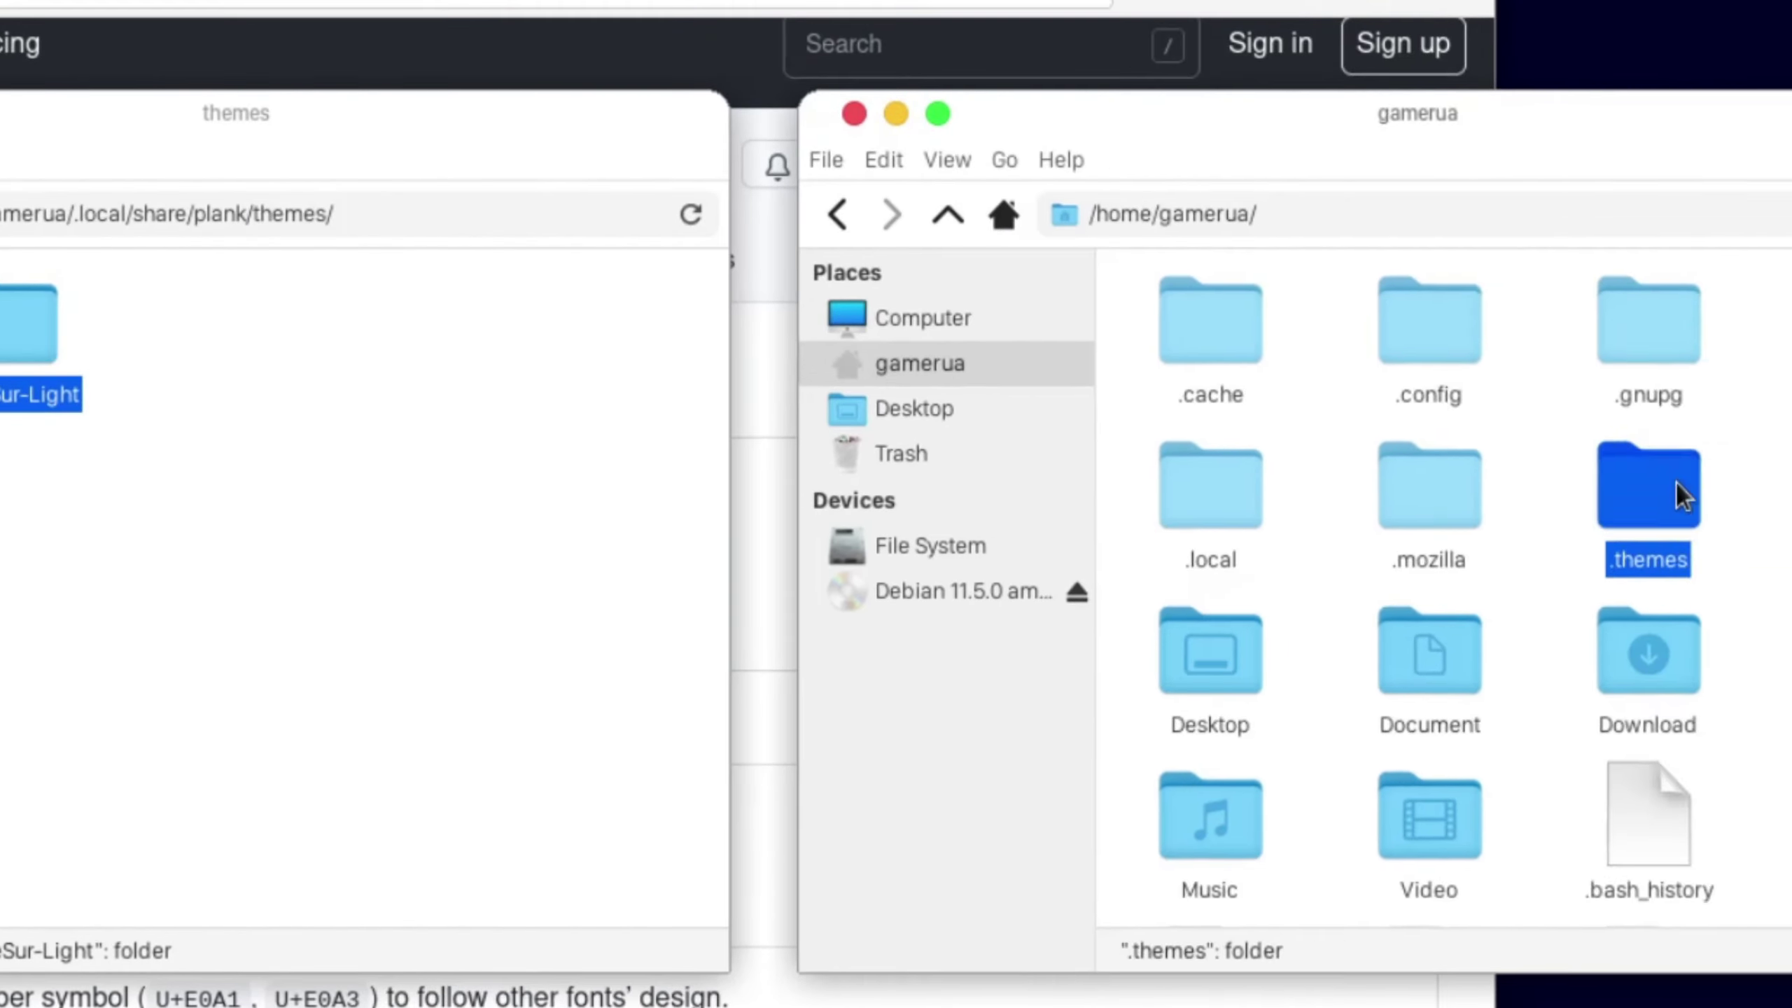
pyautogui.doubleClick(1683, 494)
pyautogui.doubleClick(1531, 576)
pyautogui.doubleClick(1330, 487)
pyautogui.click(1163, 308)
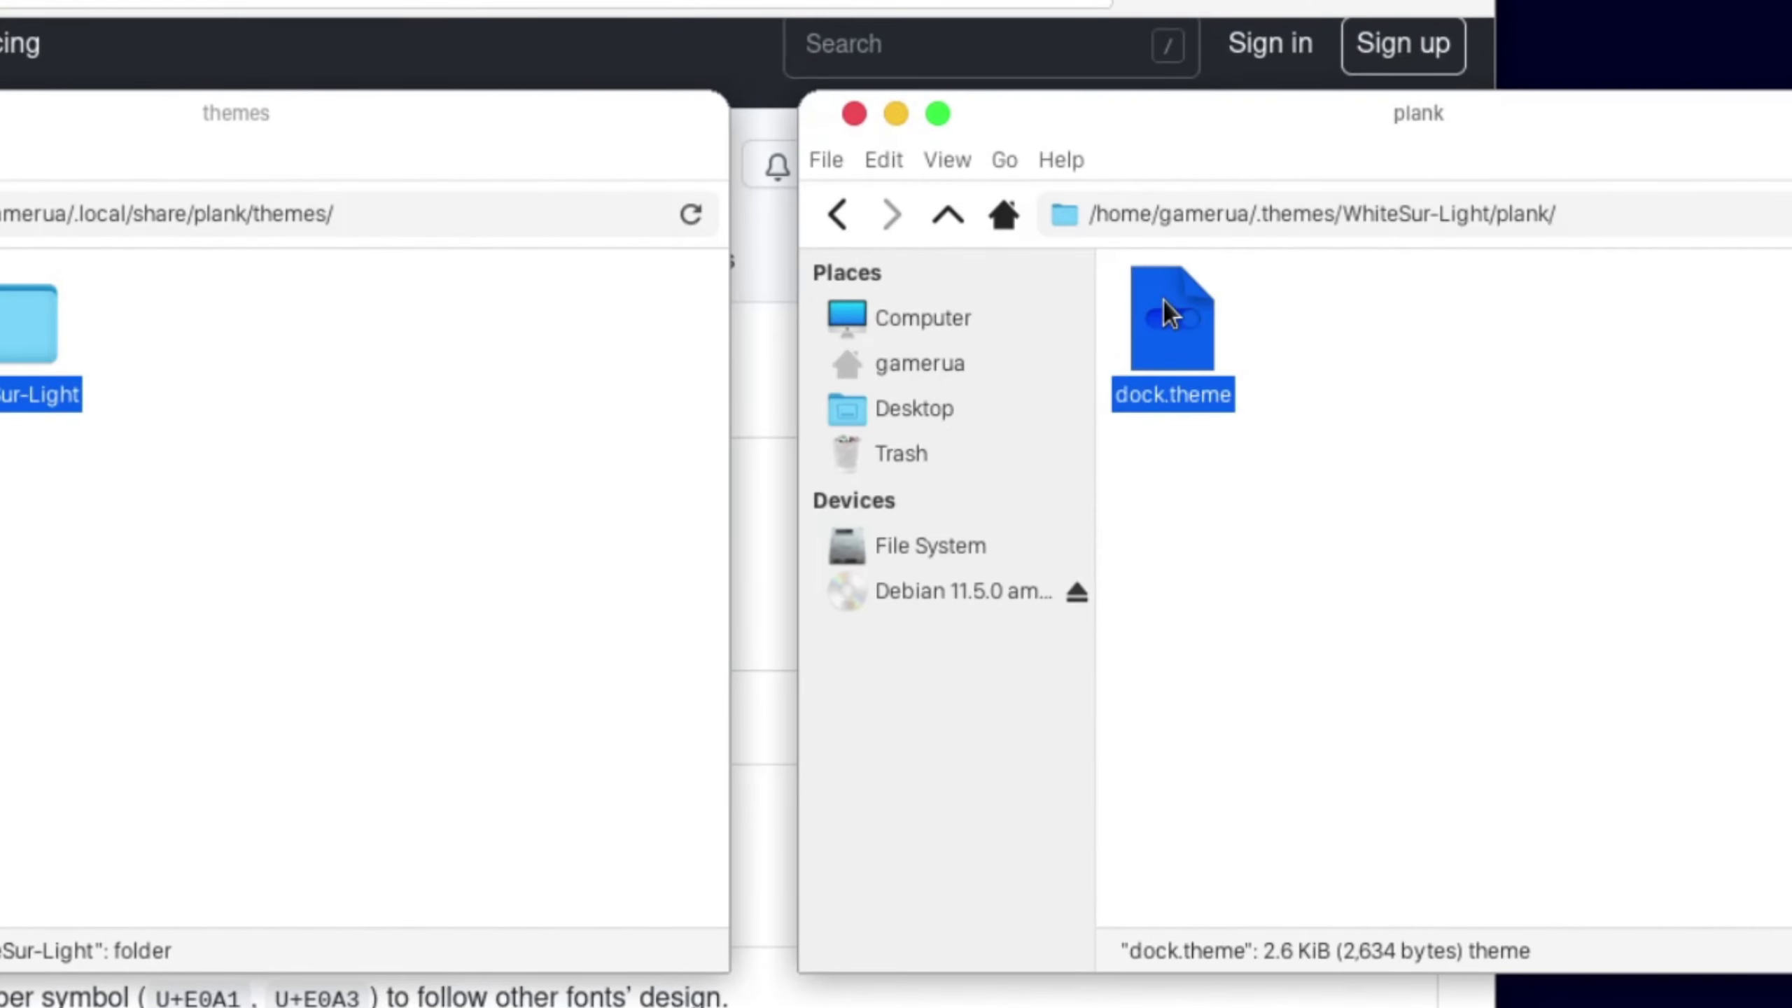
pyautogui.doubleClick(31, 325)
pyautogui.rightClick(116, 448)
pyautogui.click(301, 543)
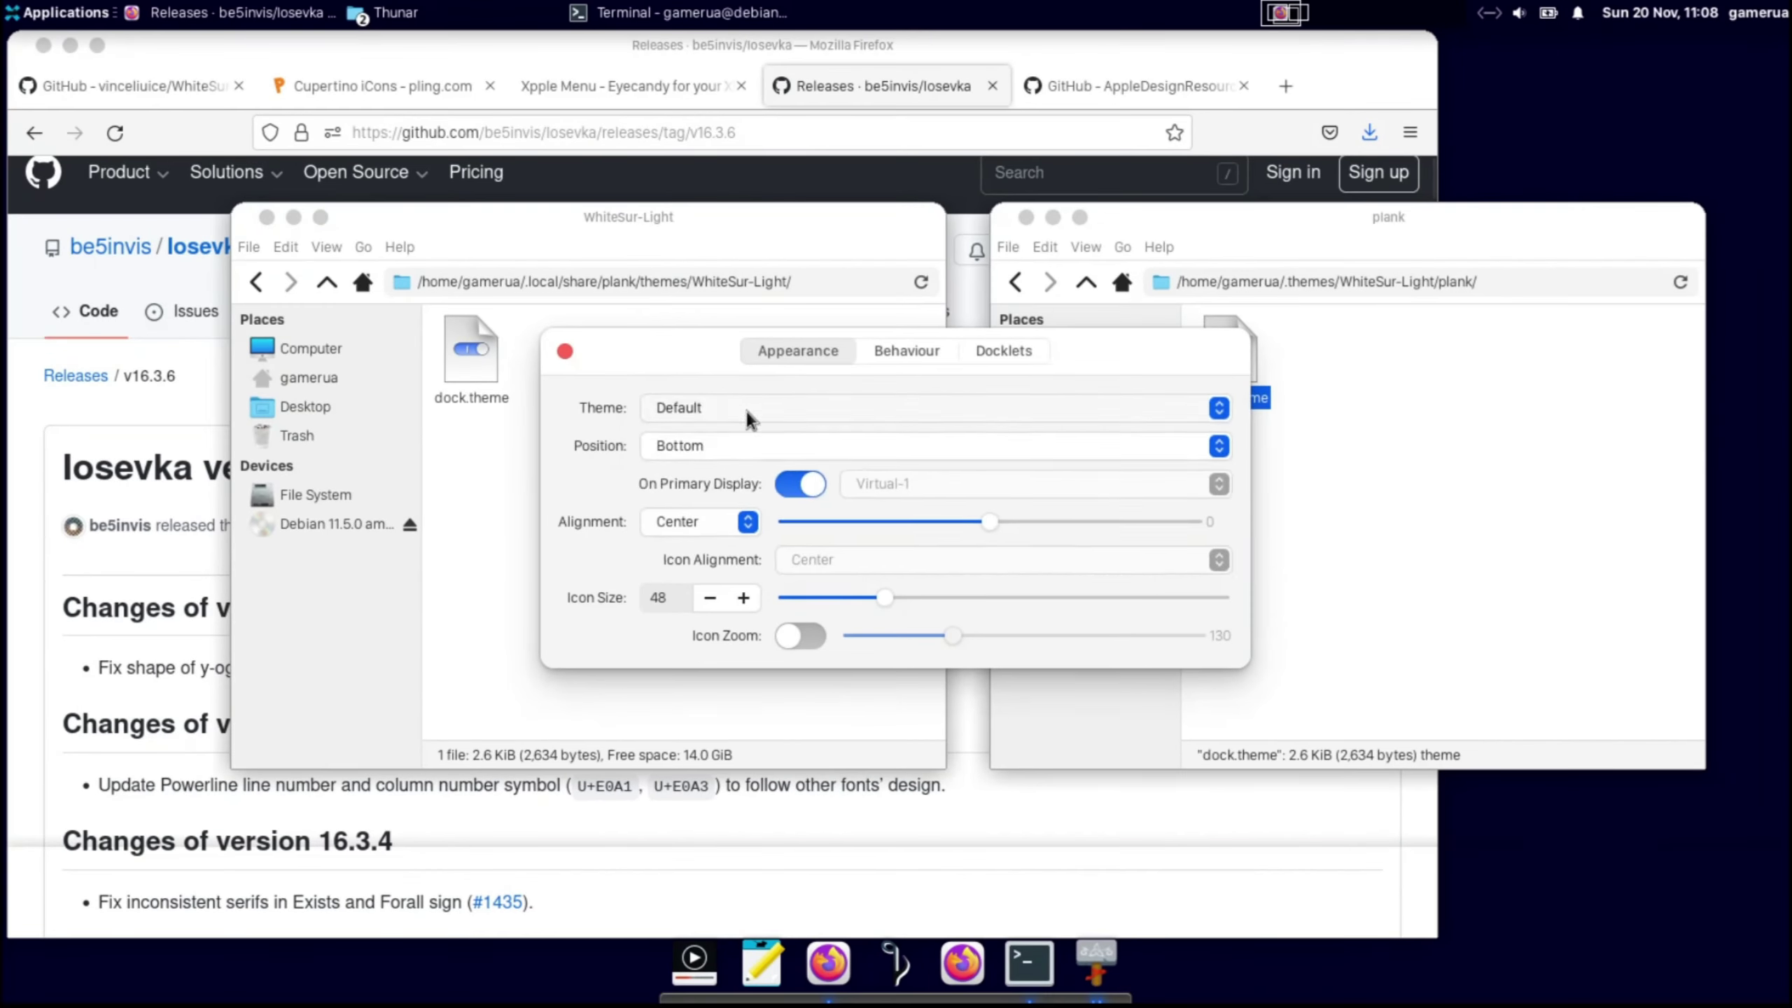
# Step: Set the dock's theme to WhiteSur-Light, its icon size to 38 and enable icon zoom at 150
pyautogui.click(738, 407)
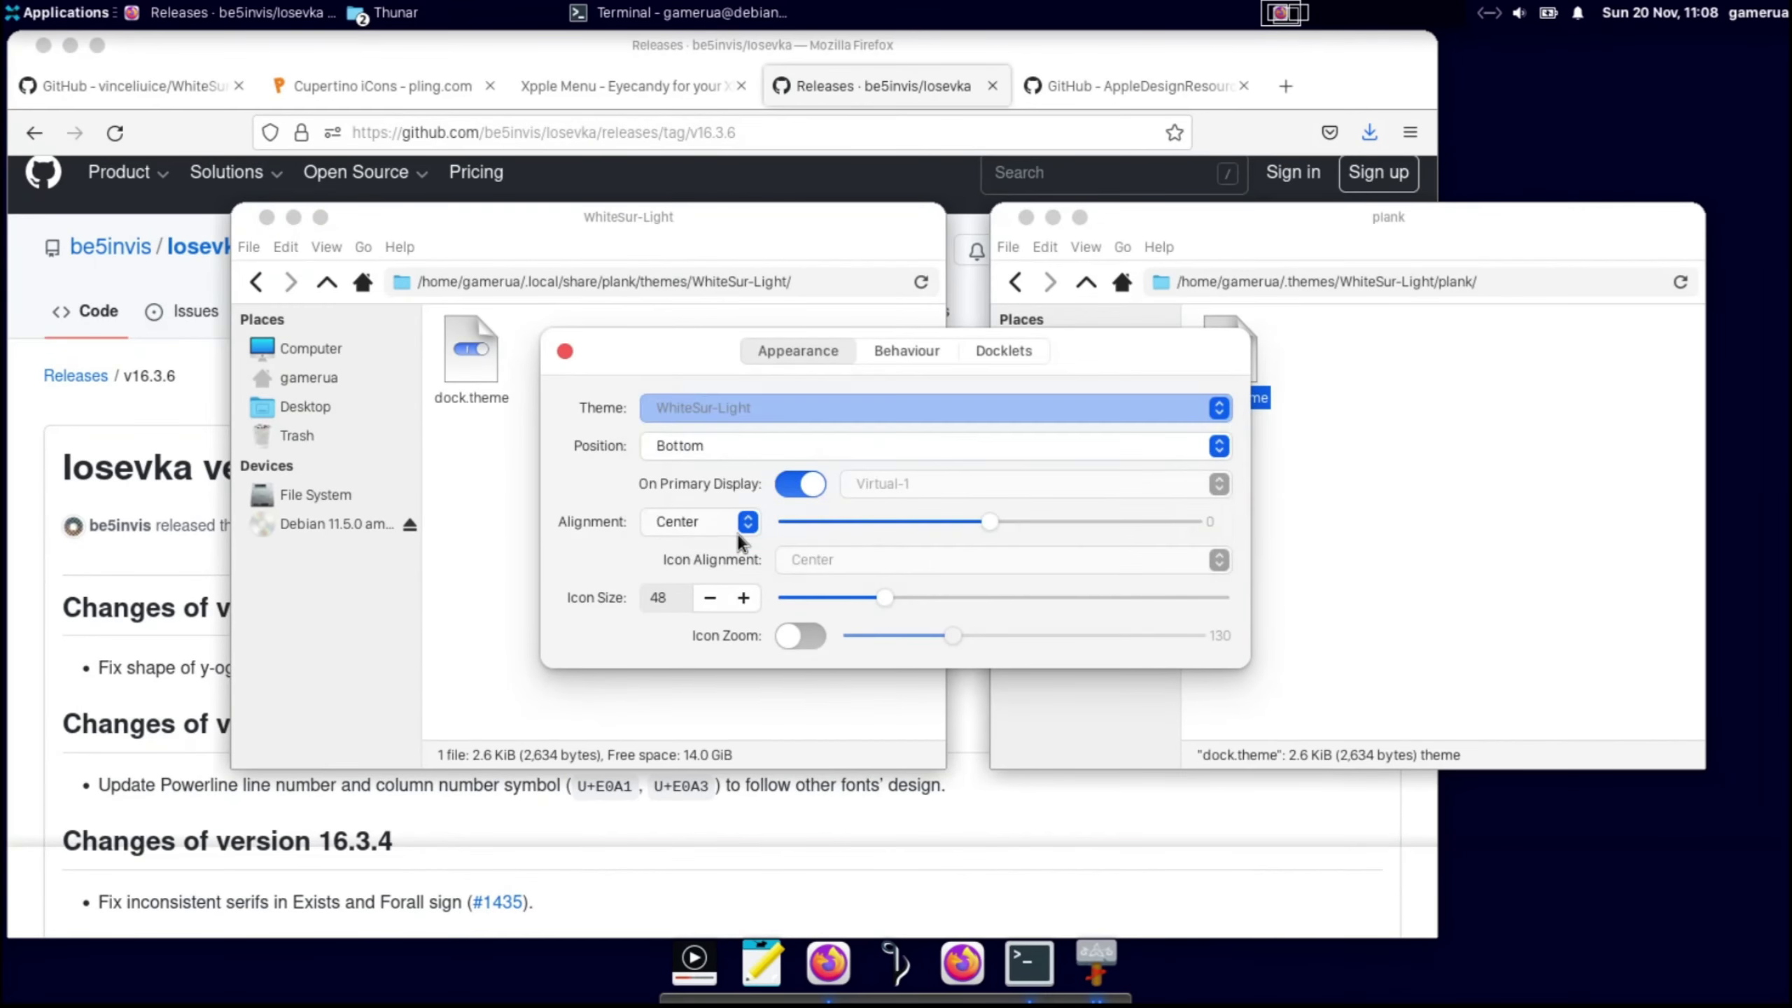
pyautogui.click(738, 535)
pyautogui.click(797, 599)
pyautogui.click(645, 597)
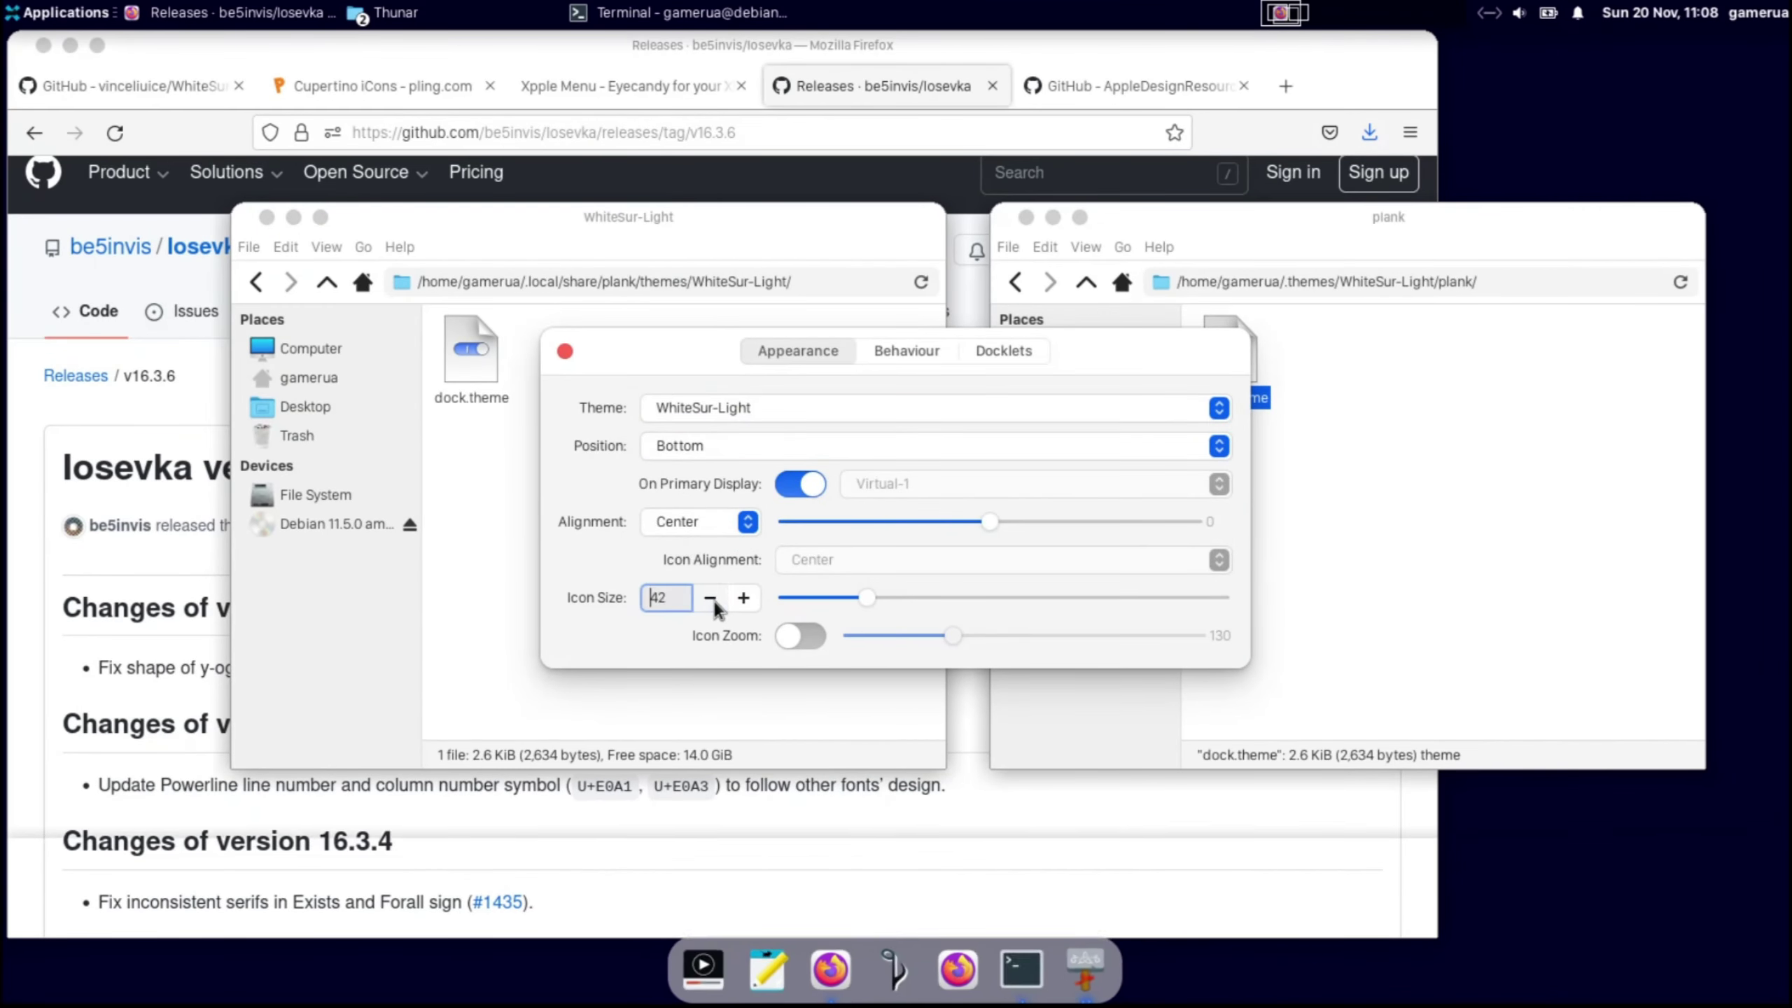
pyautogui.click(784, 636)
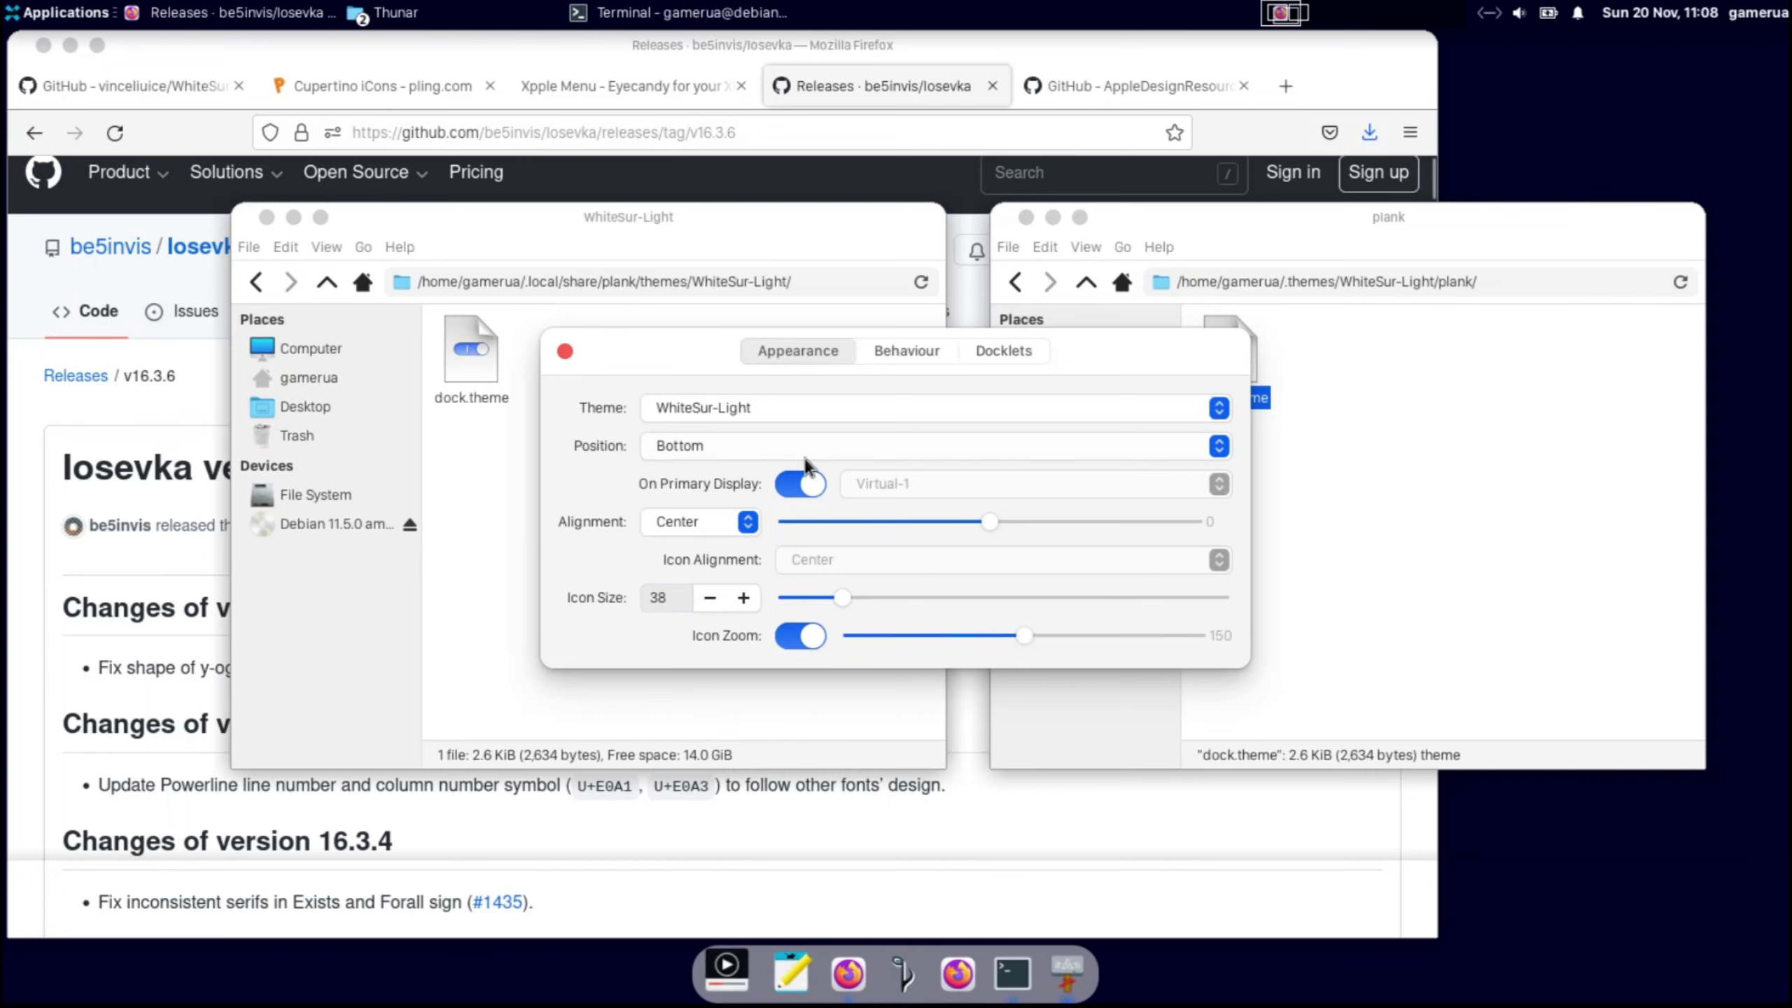
# Step: Add the Desktop and Trash docklets to the dock, place Desktop first and close the dock preferences
pyautogui.click(1016, 354)
pyautogui.click(1128, 530)
pyautogui.doubleClick(660, 613)
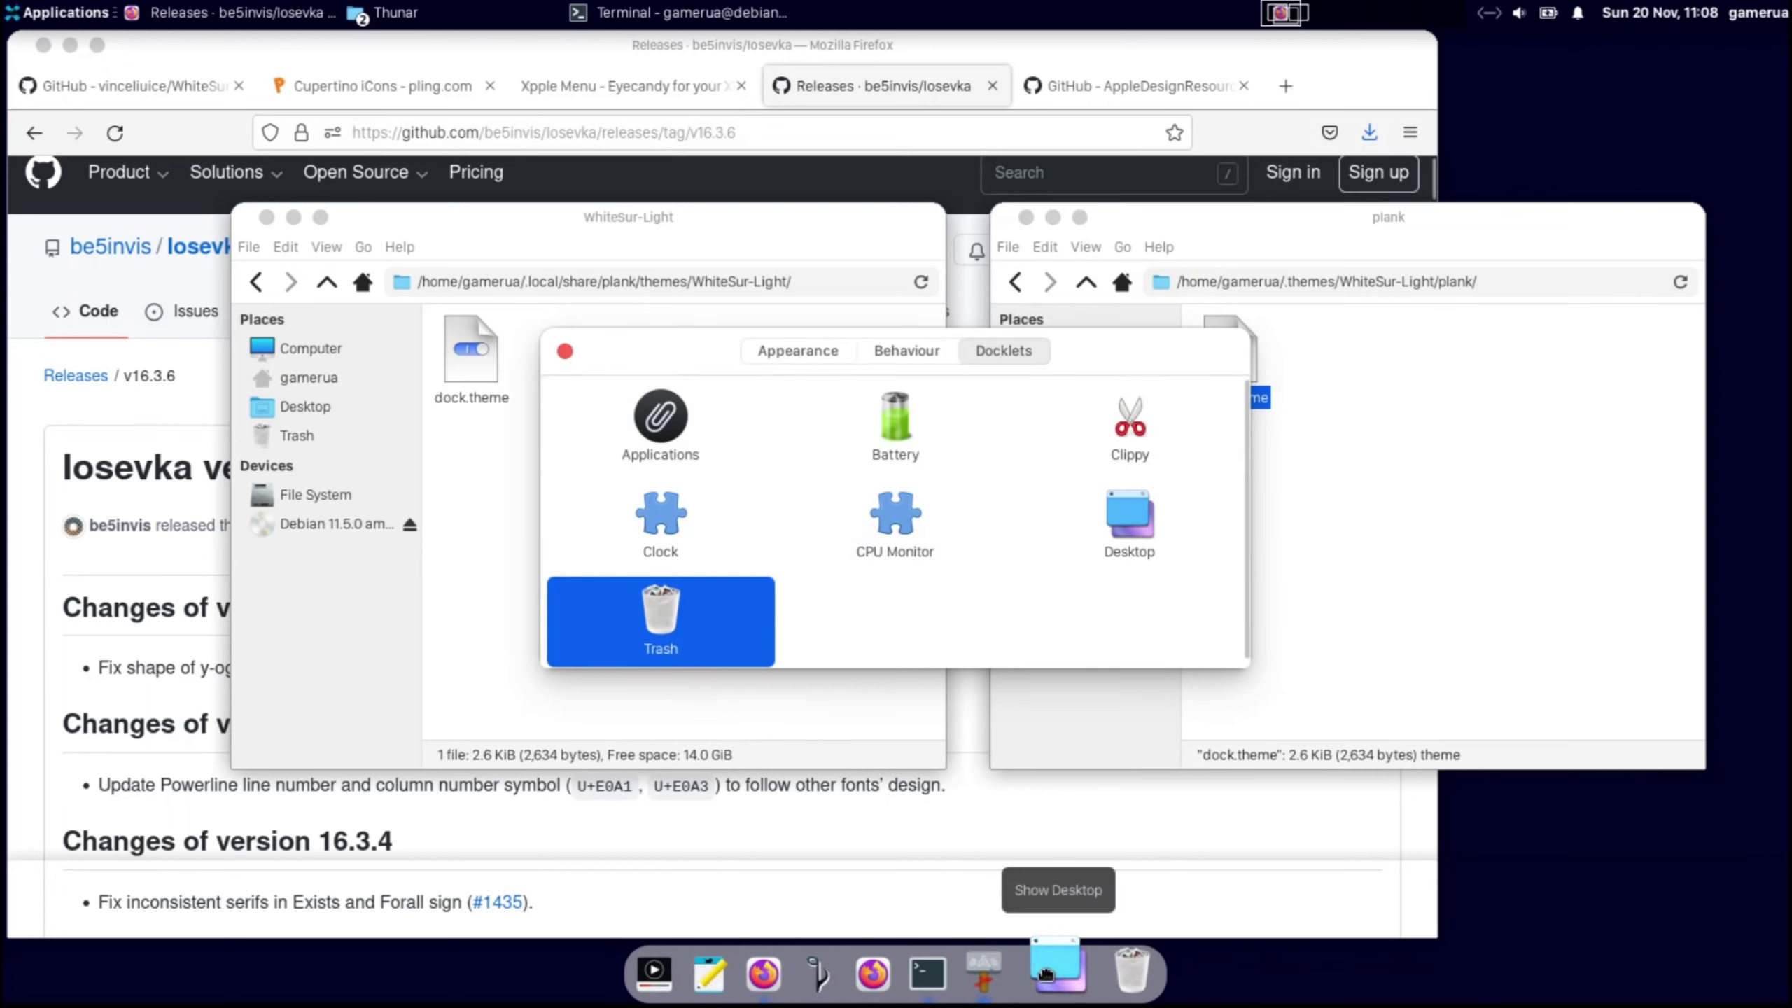
pyautogui.click(563, 351)
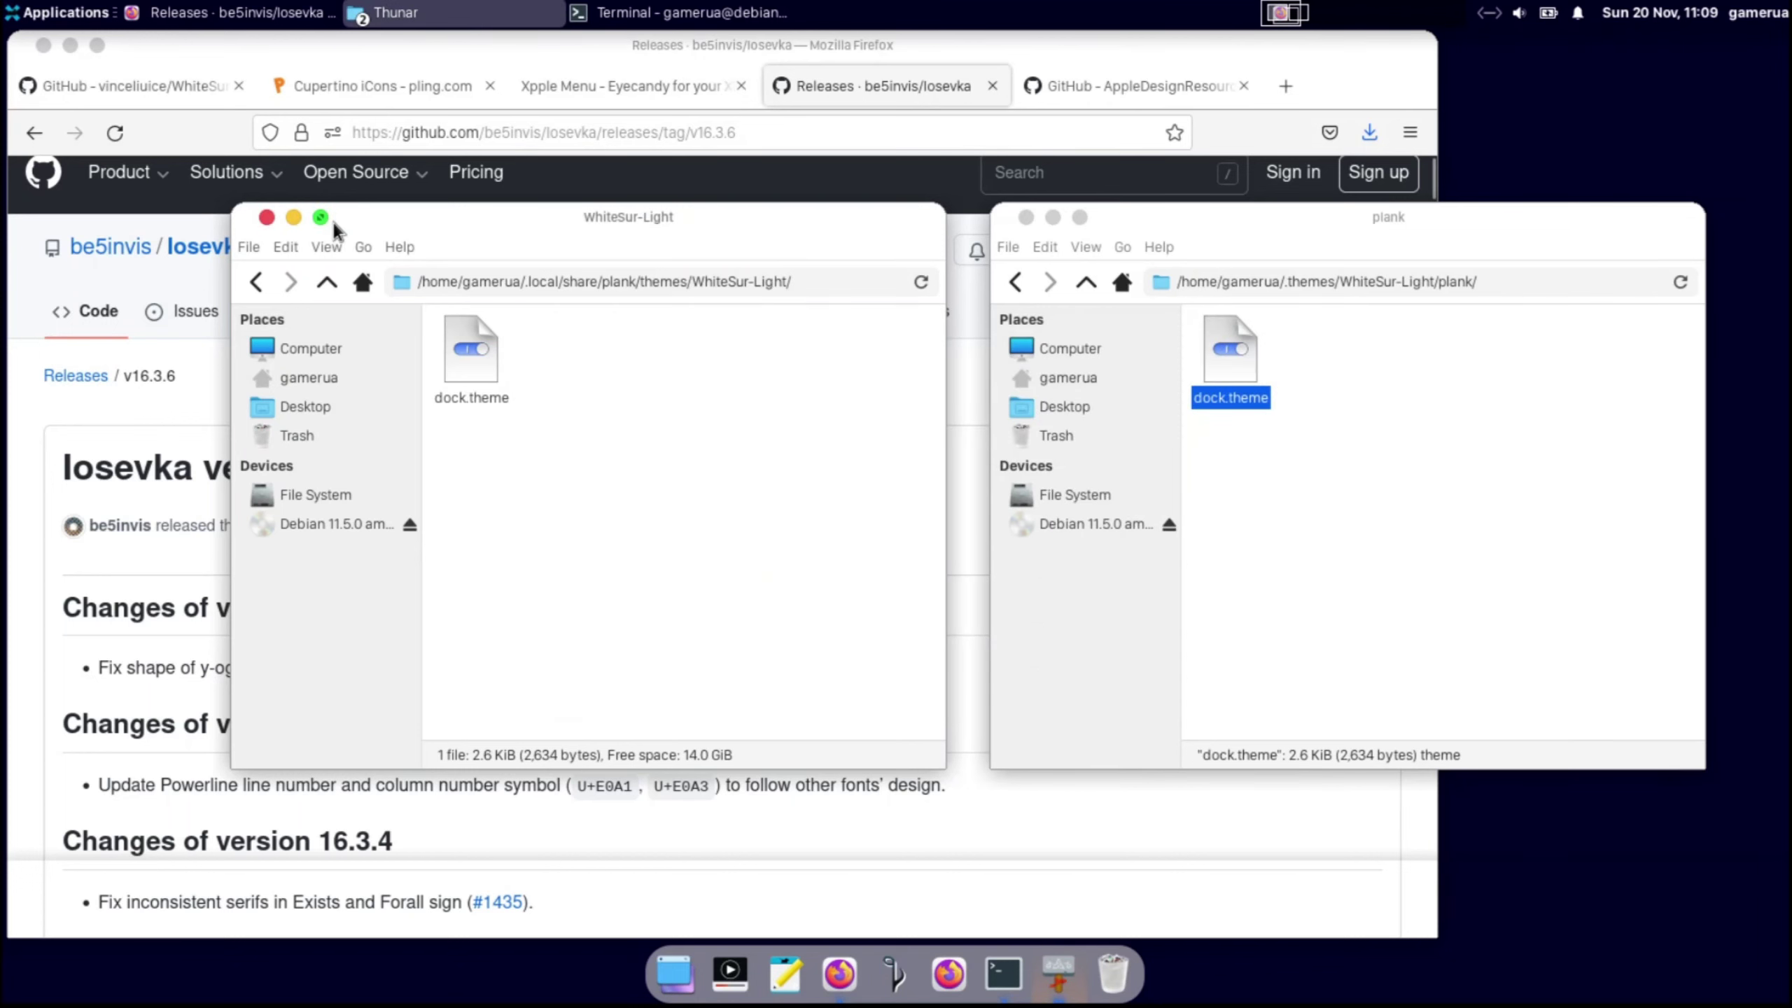
# Step: Minimize the file manager, browser and terminal windows, and open the Settings Manager
pyautogui.click(293, 218)
pyautogui.click(1053, 217)
pyautogui.click(70, 44)
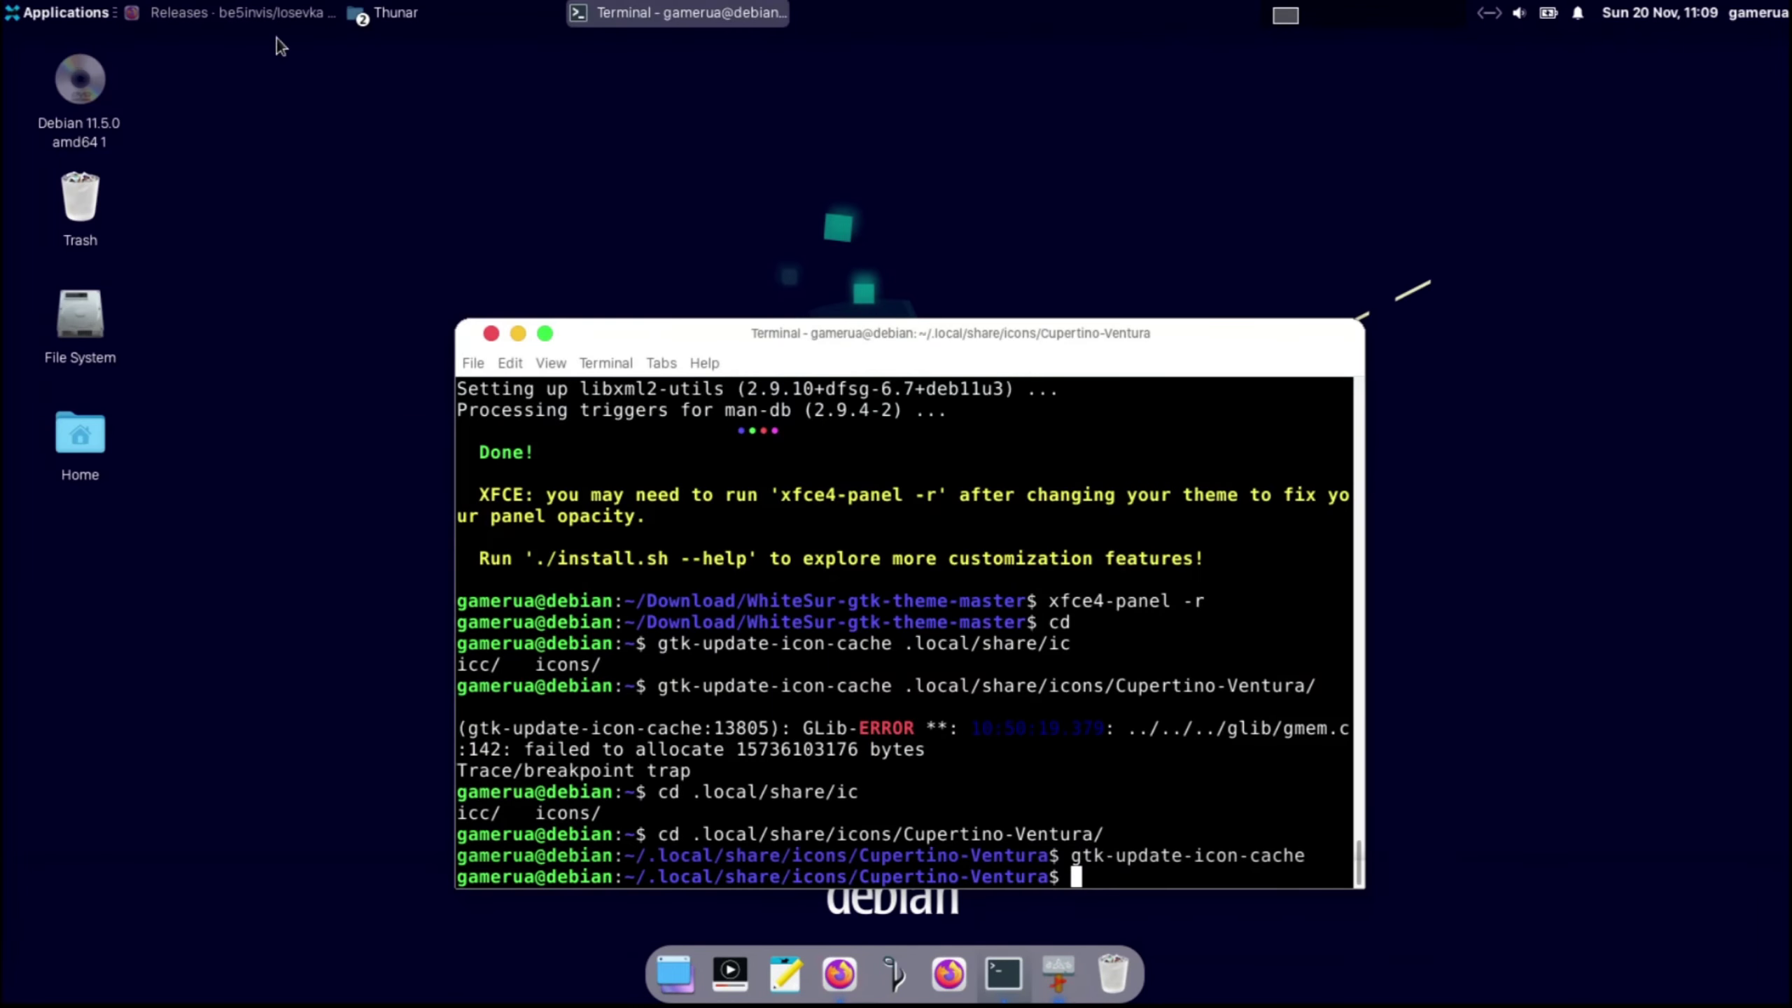
pyautogui.click(517, 335)
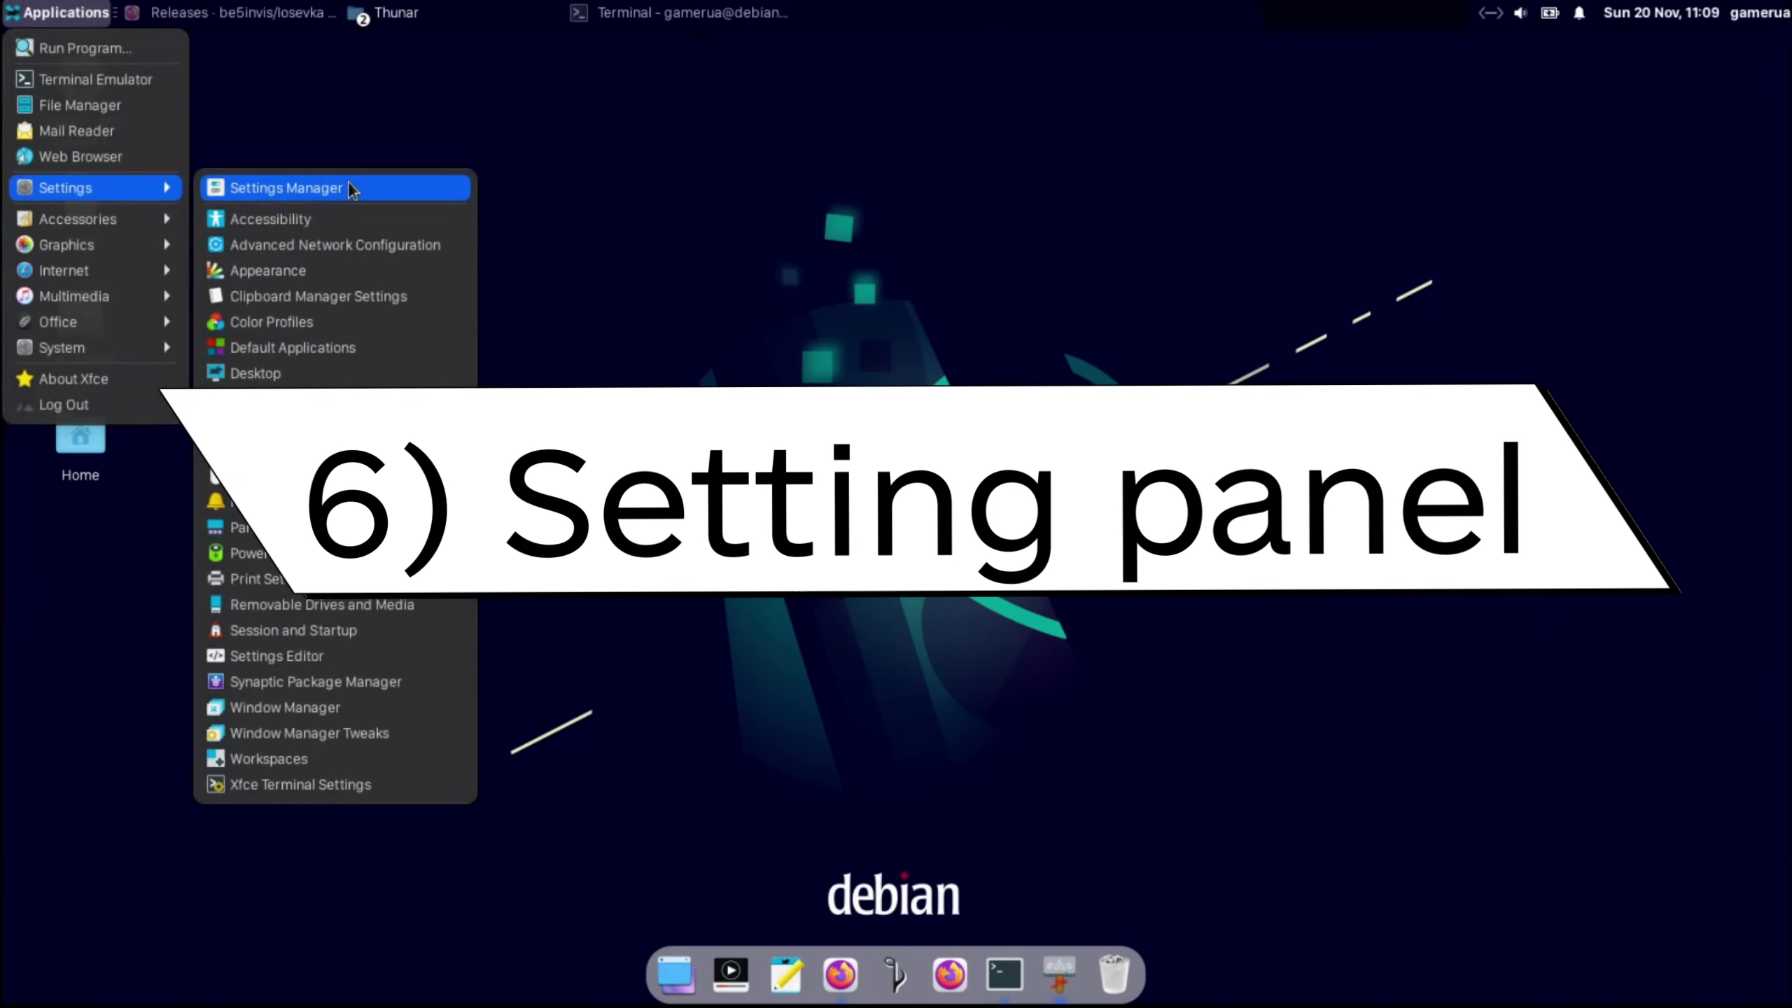
pyautogui.click(351, 189)
pyautogui.moveTo(360, 60); pyautogui.dragTo(620, 192)
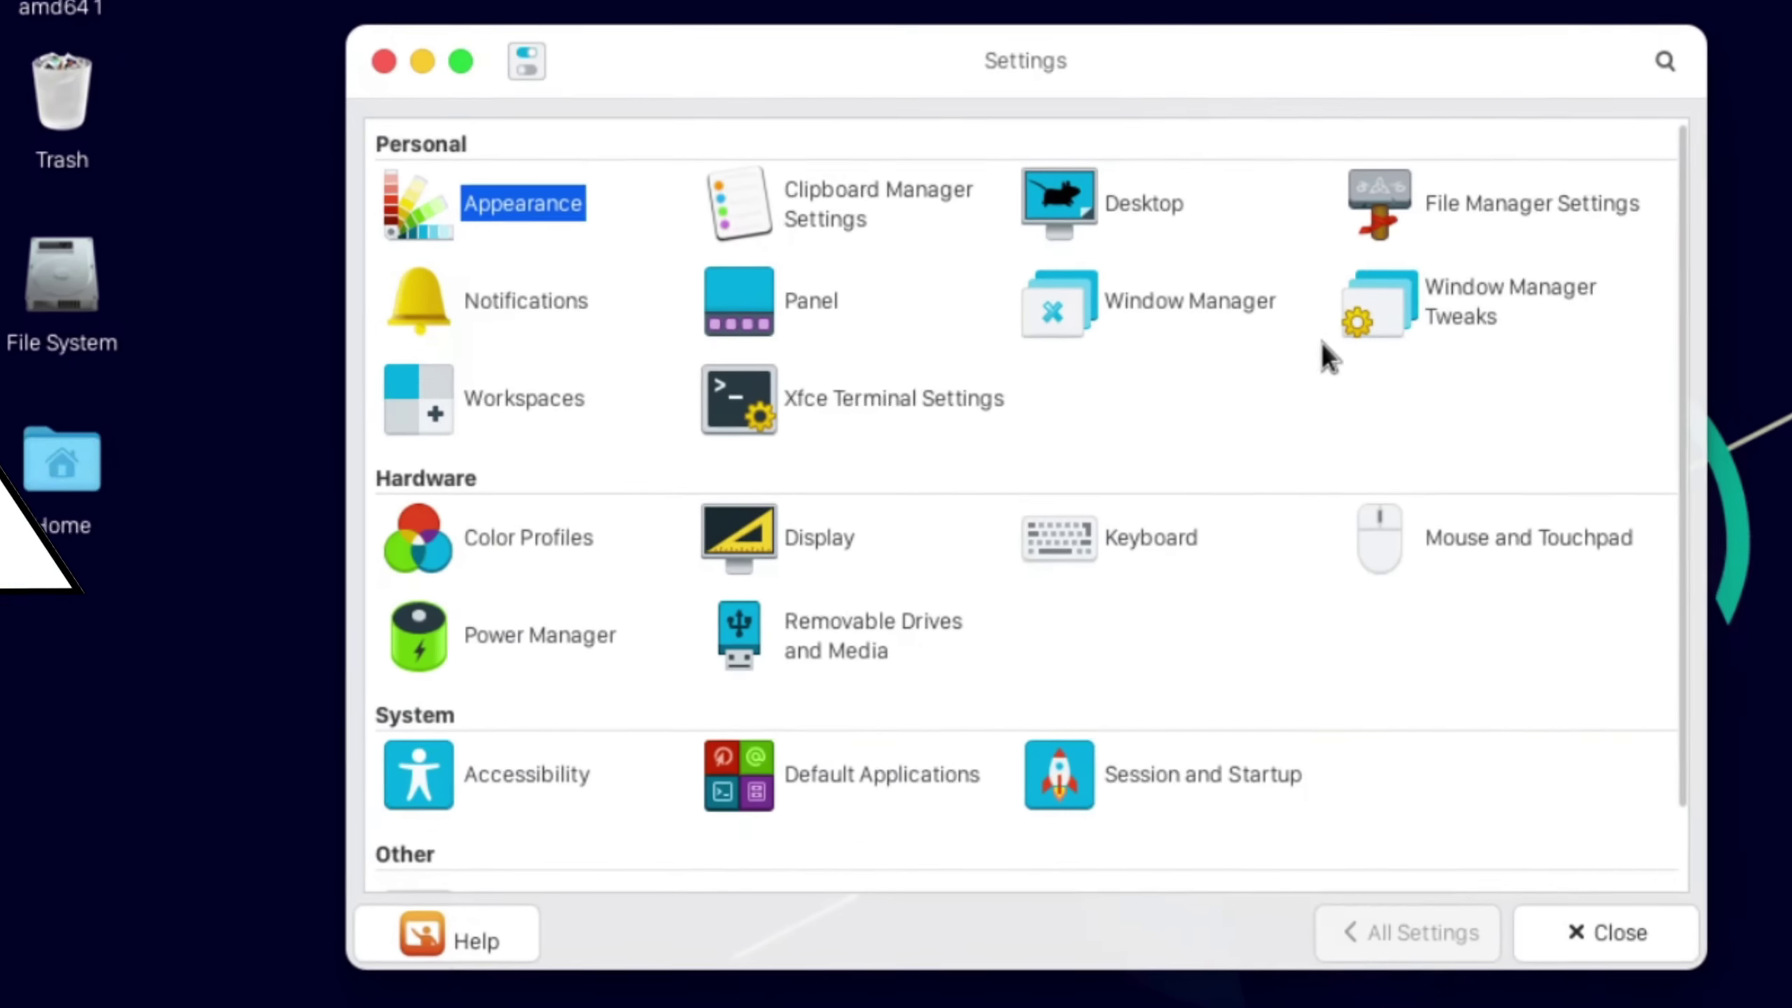
# Step: Open the Panel settings and turn off dark mode in Panel 1's appearance
pyautogui.click(515, 330)
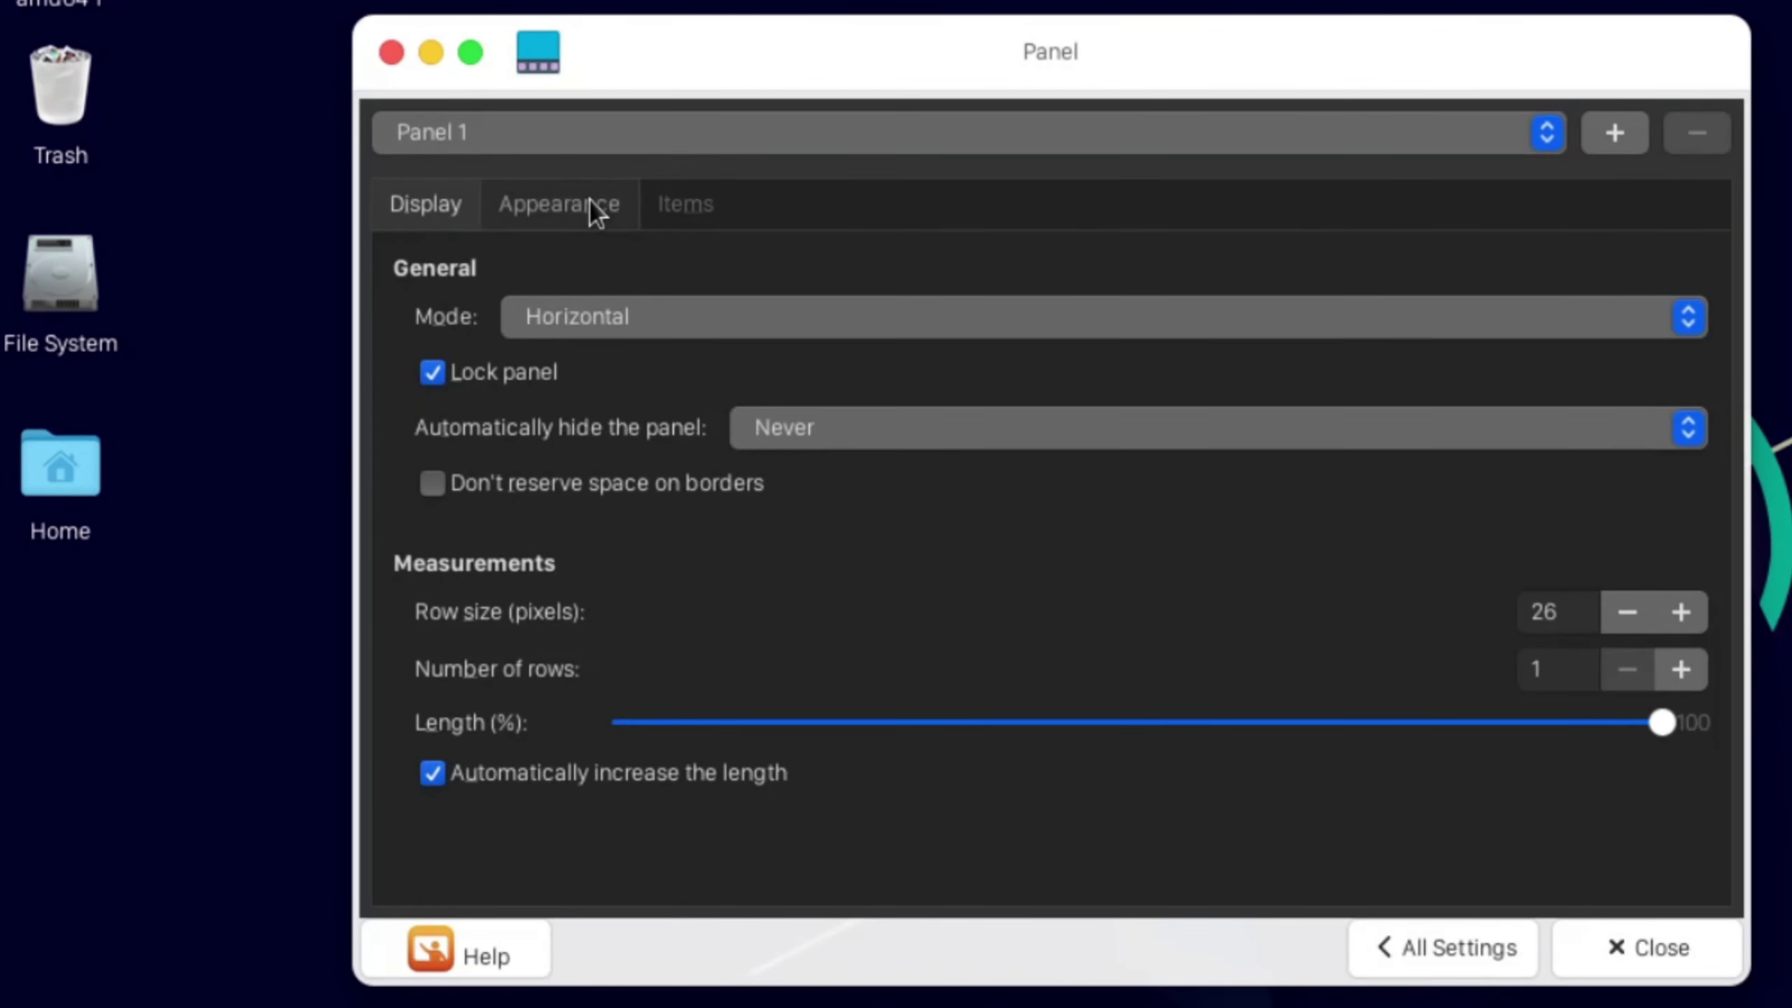
pyautogui.click(590, 199)
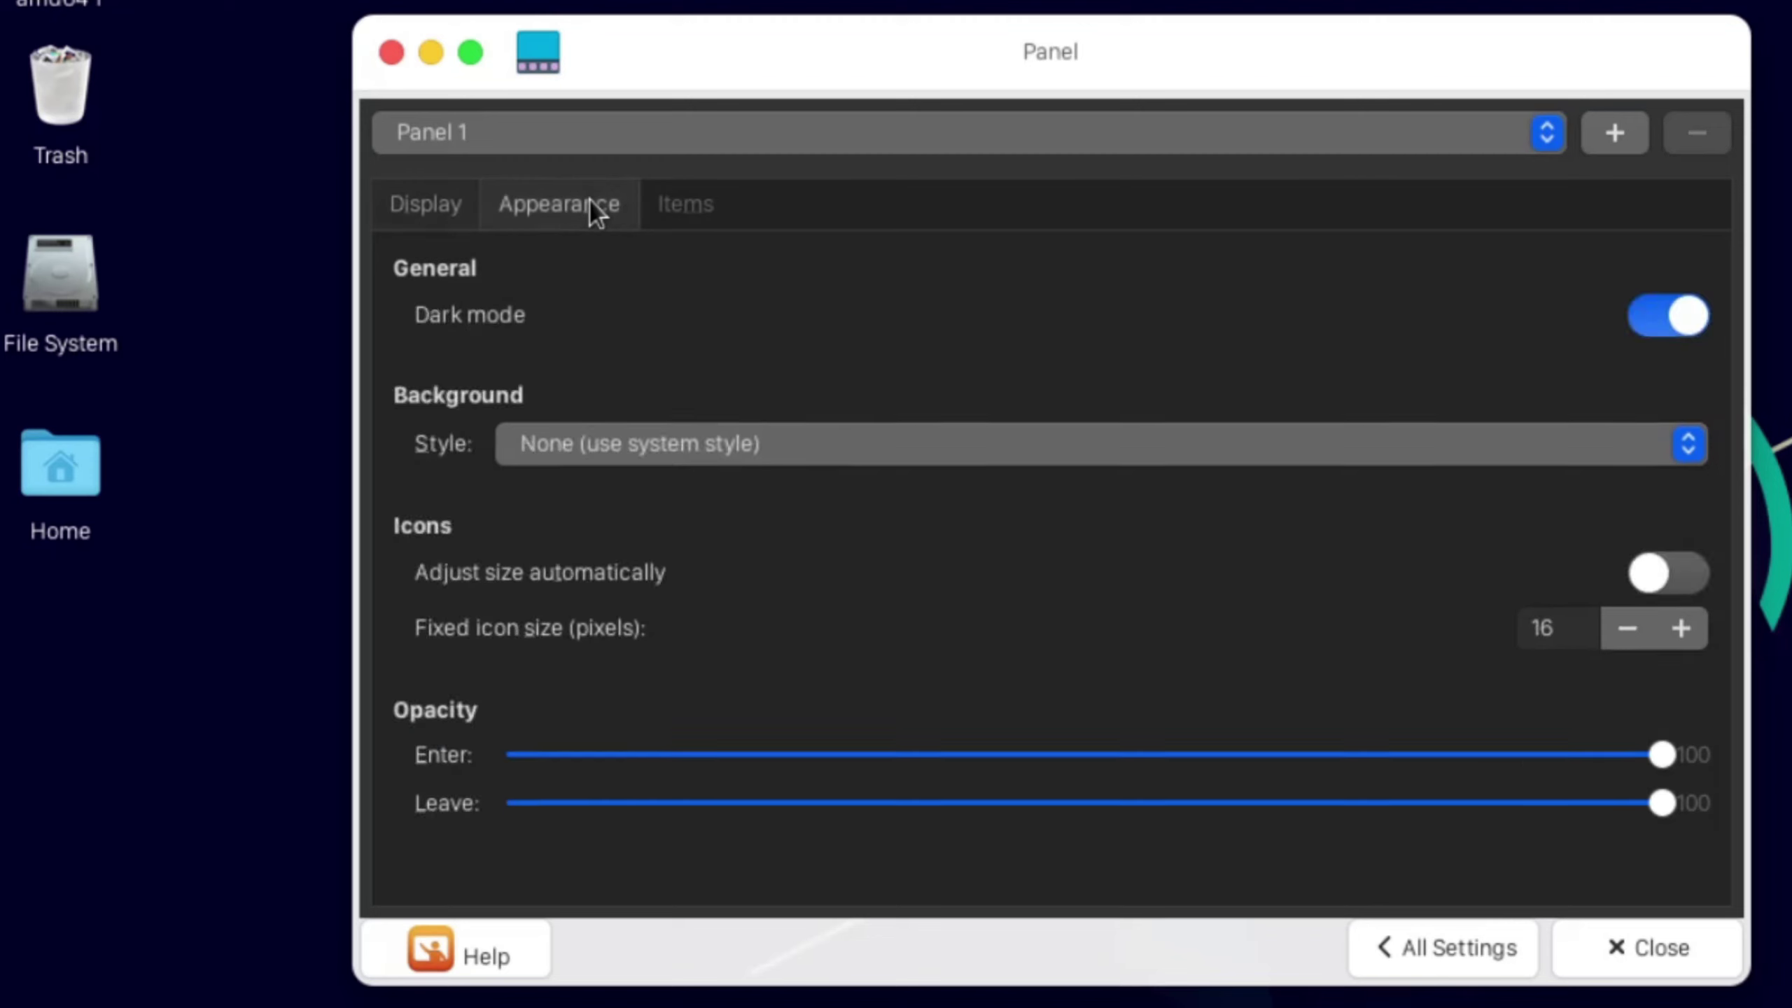
pyautogui.click(651, 455)
pyautogui.press('Escape')
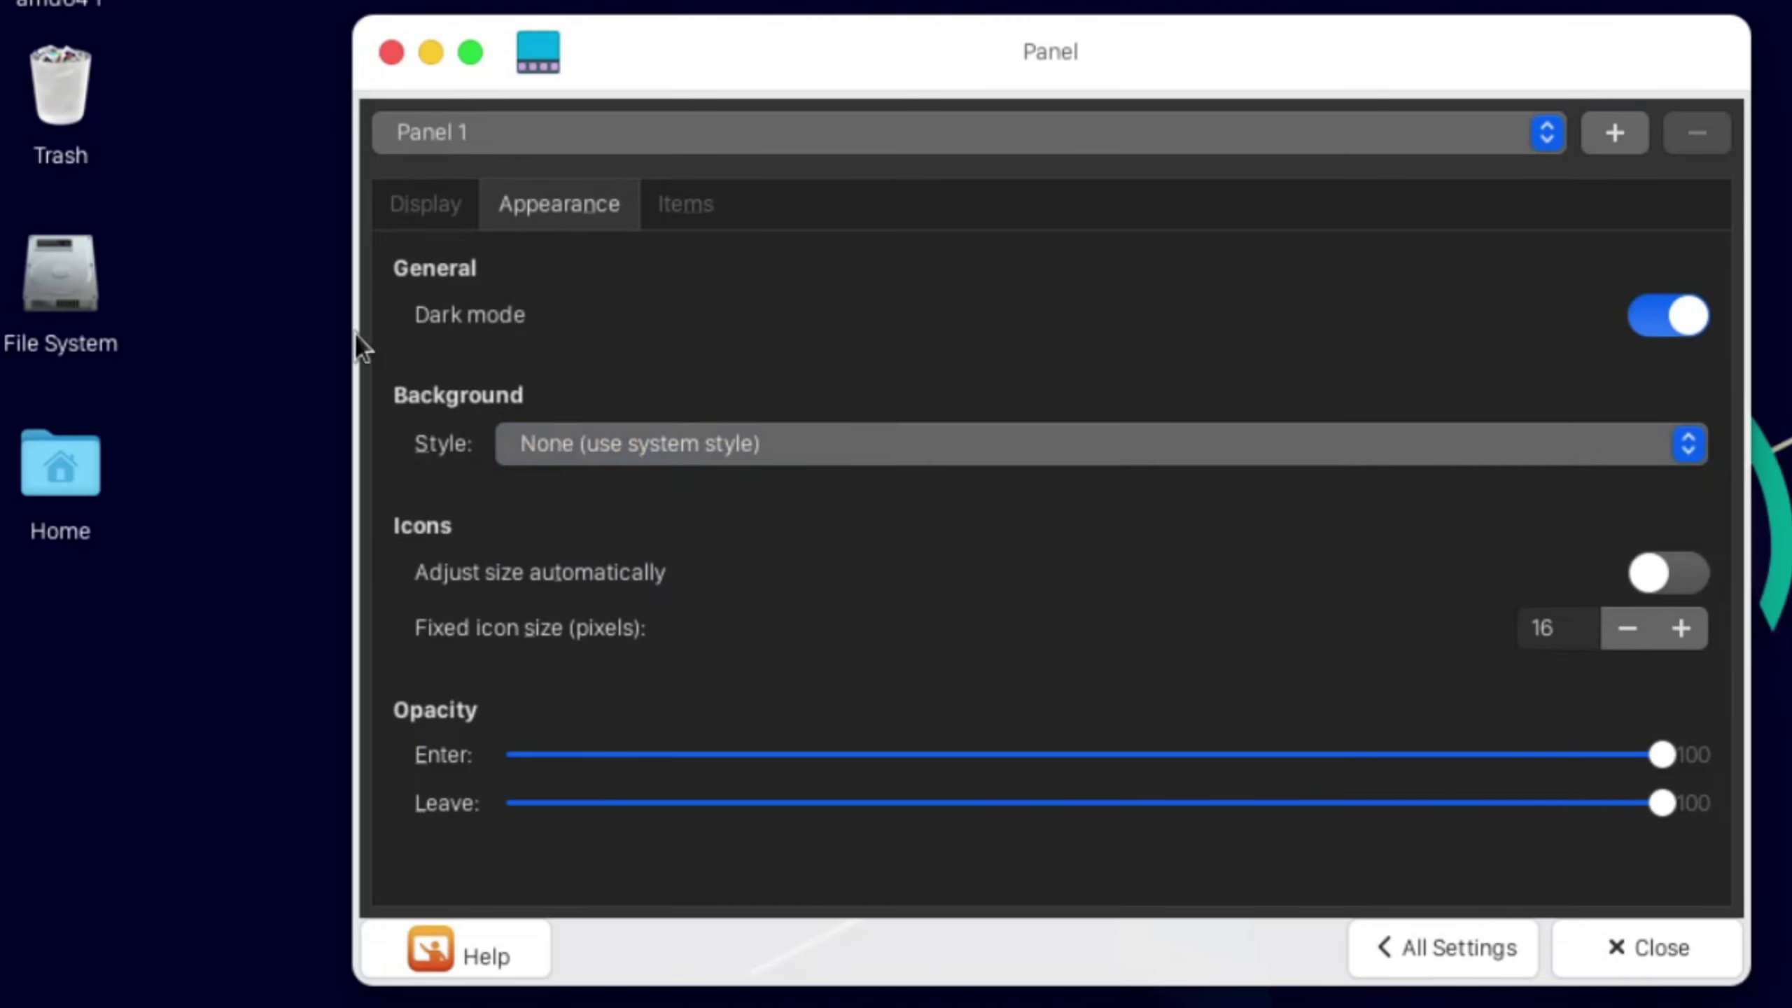
pyautogui.click(1681, 323)
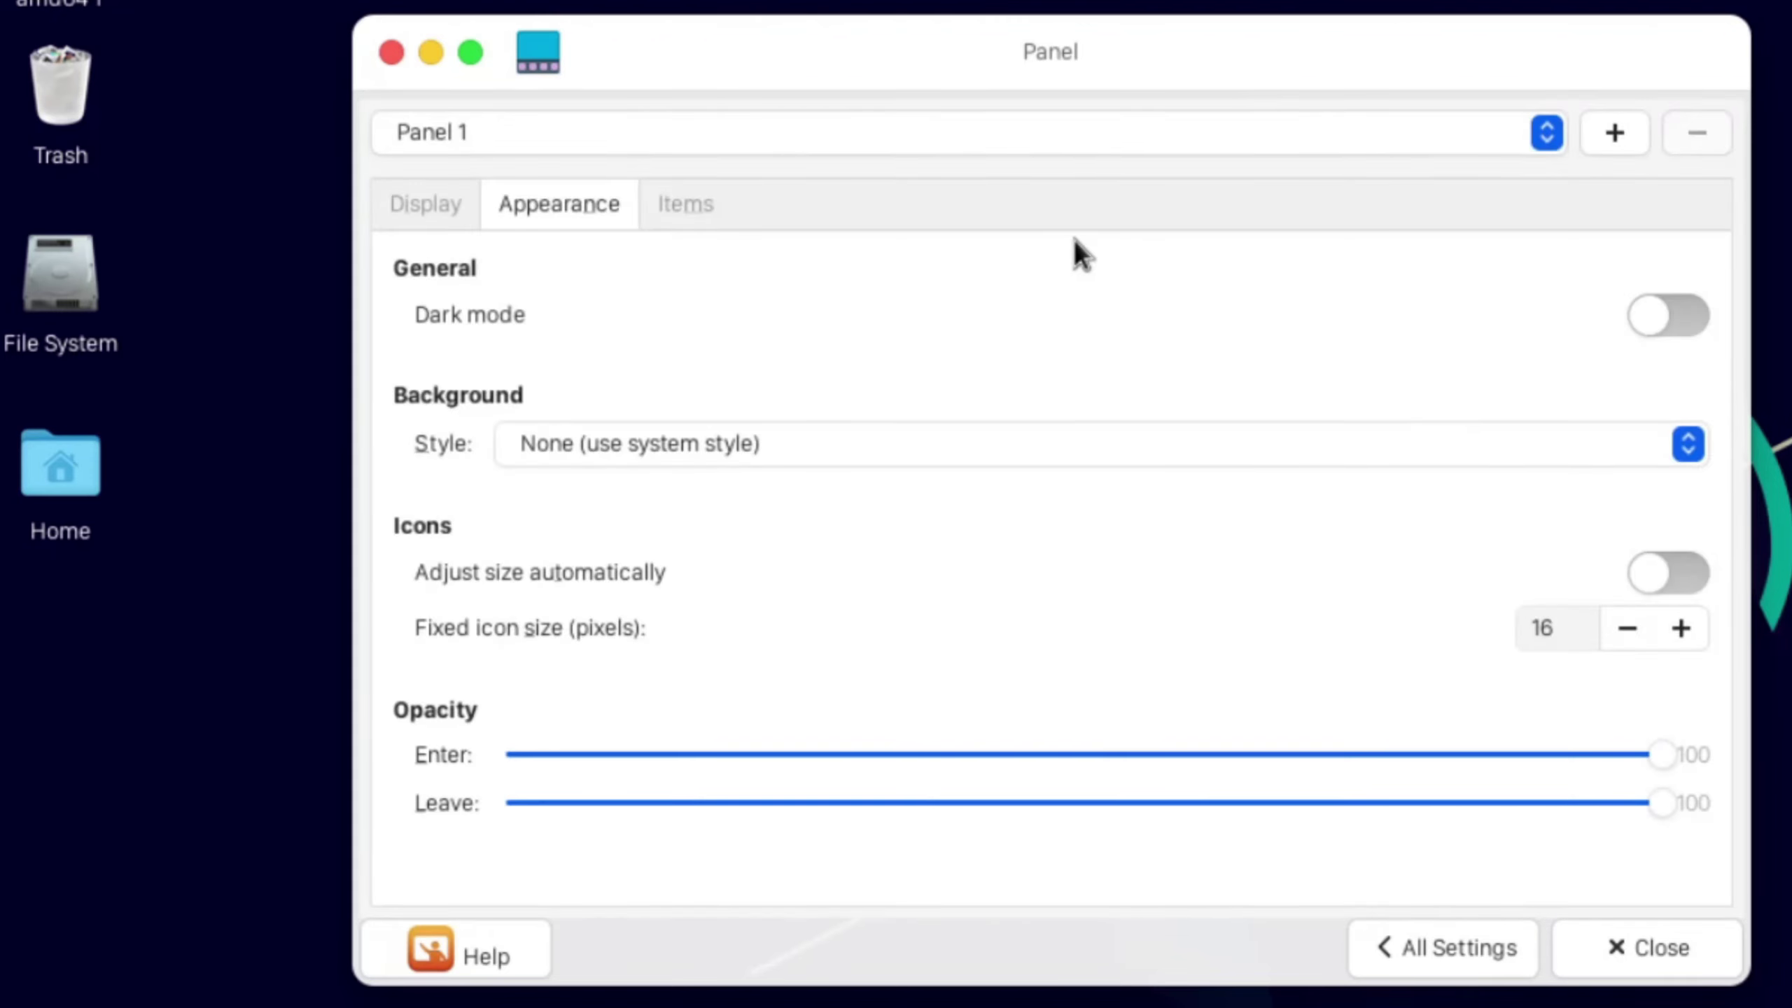
# Step: Remove the Window Buttons item from Panel 1 and confirm the removal
pyautogui.click(685, 206)
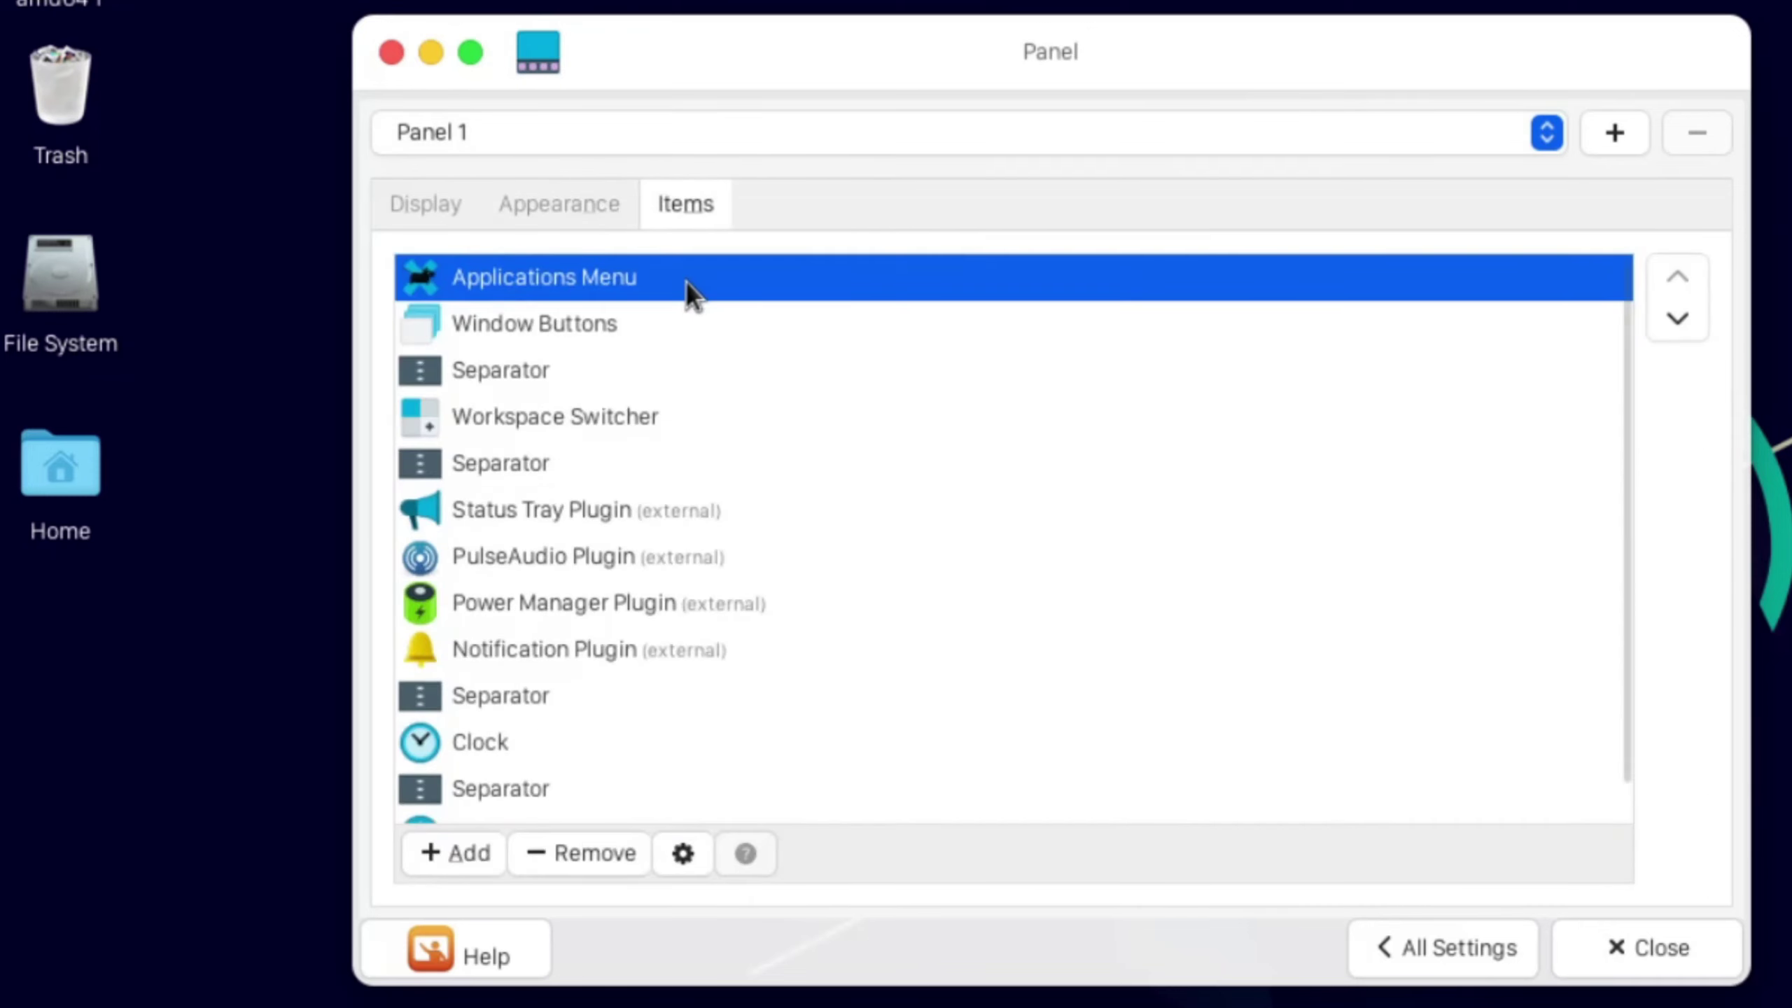
pyautogui.click(635, 324)
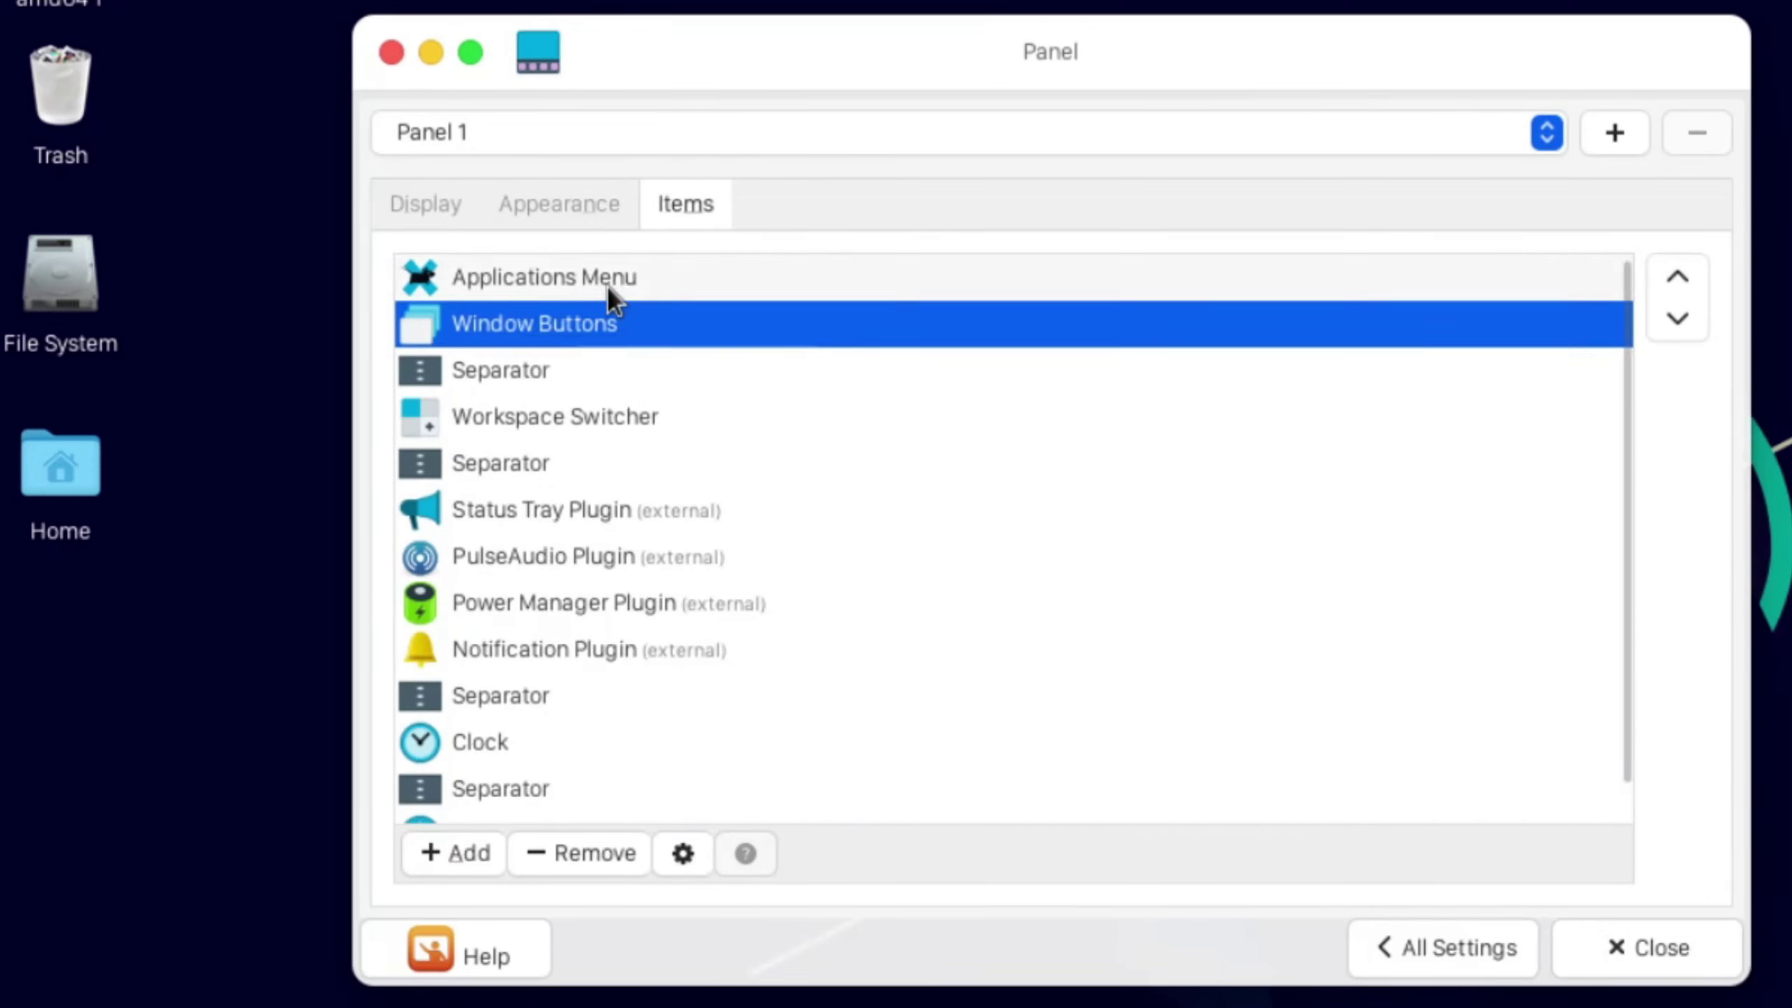
pyautogui.click(588, 853)
pyautogui.click(1278, 565)
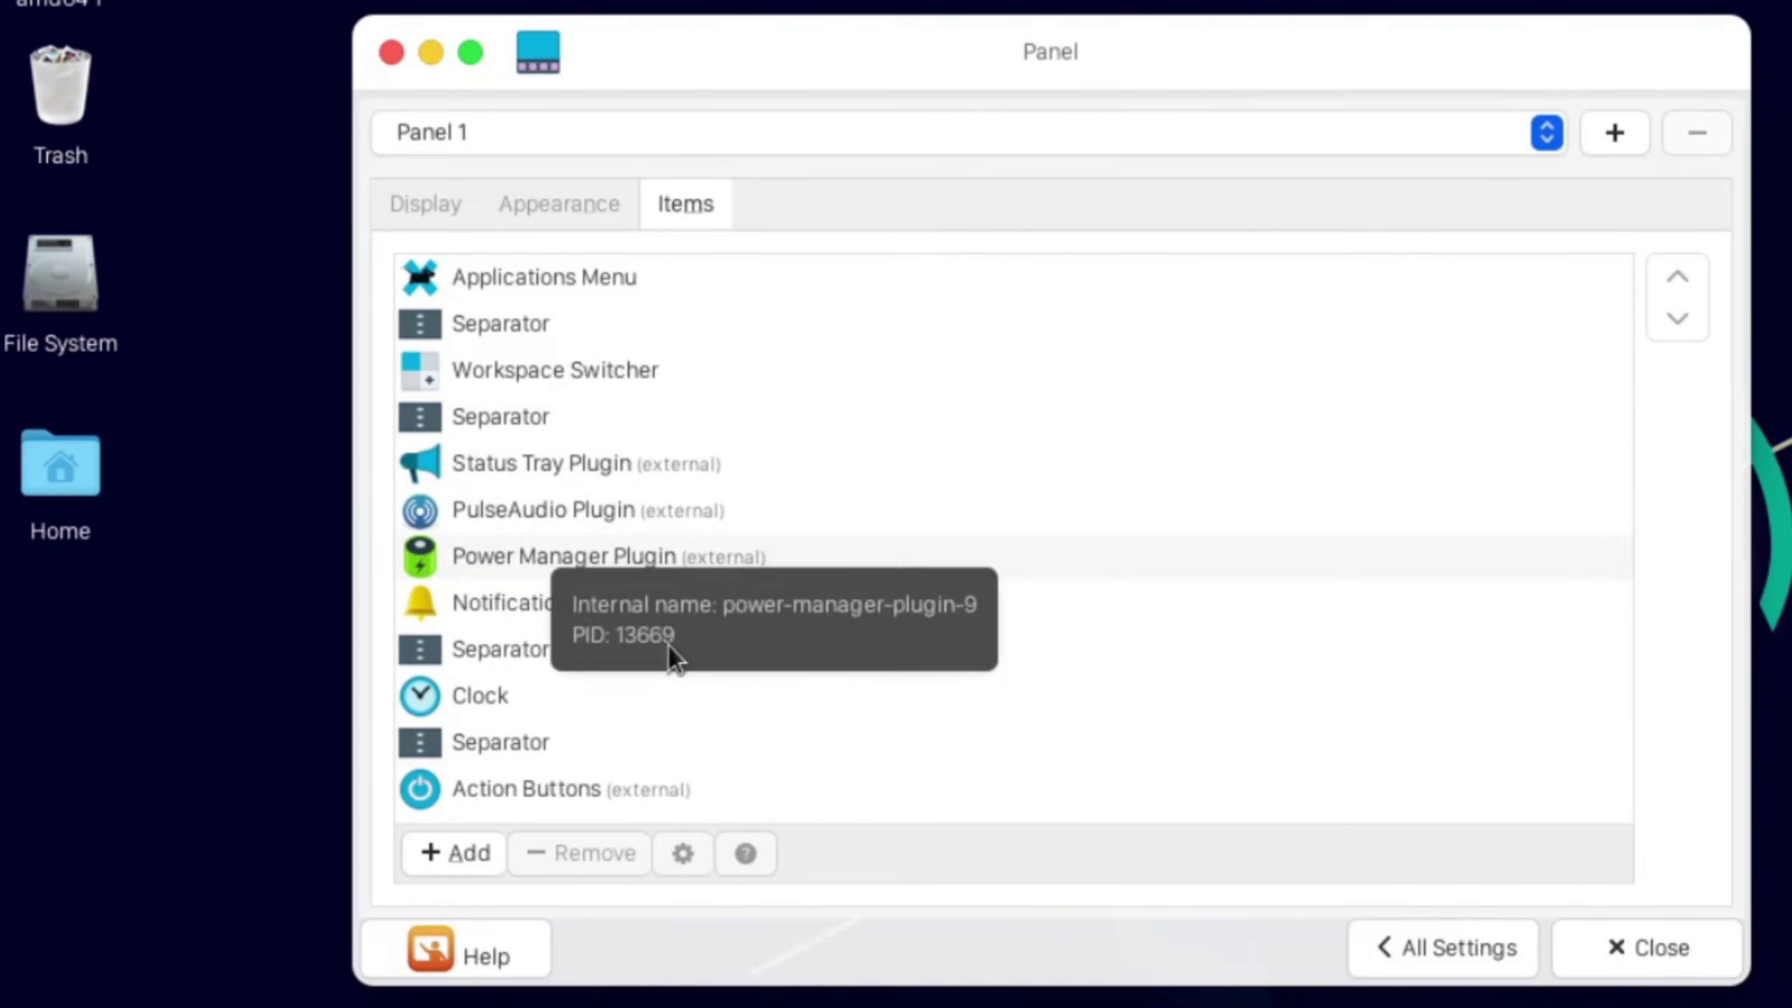
# Step: Change the appearance of the panel's Action Buttons item from a session menu to Action Buttons
pyautogui.click(617, 780)
pyautogui.doubleClick(712, 789)
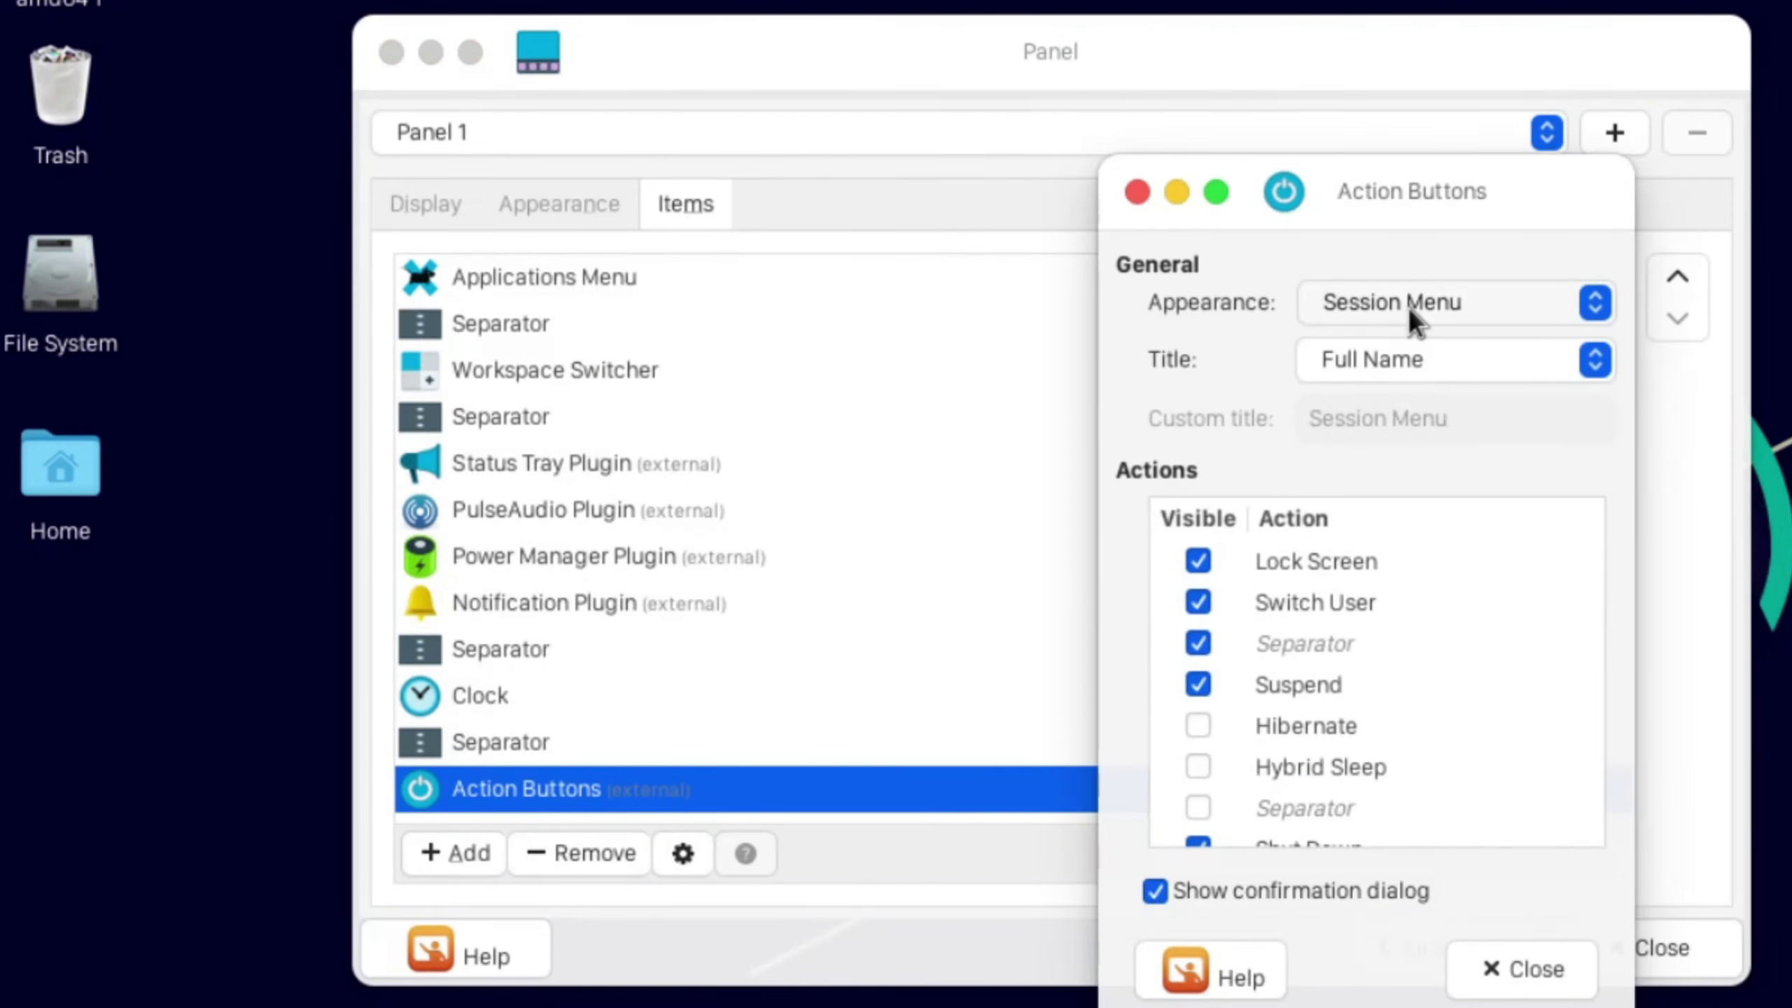
pyautogui.click(1522, 968)
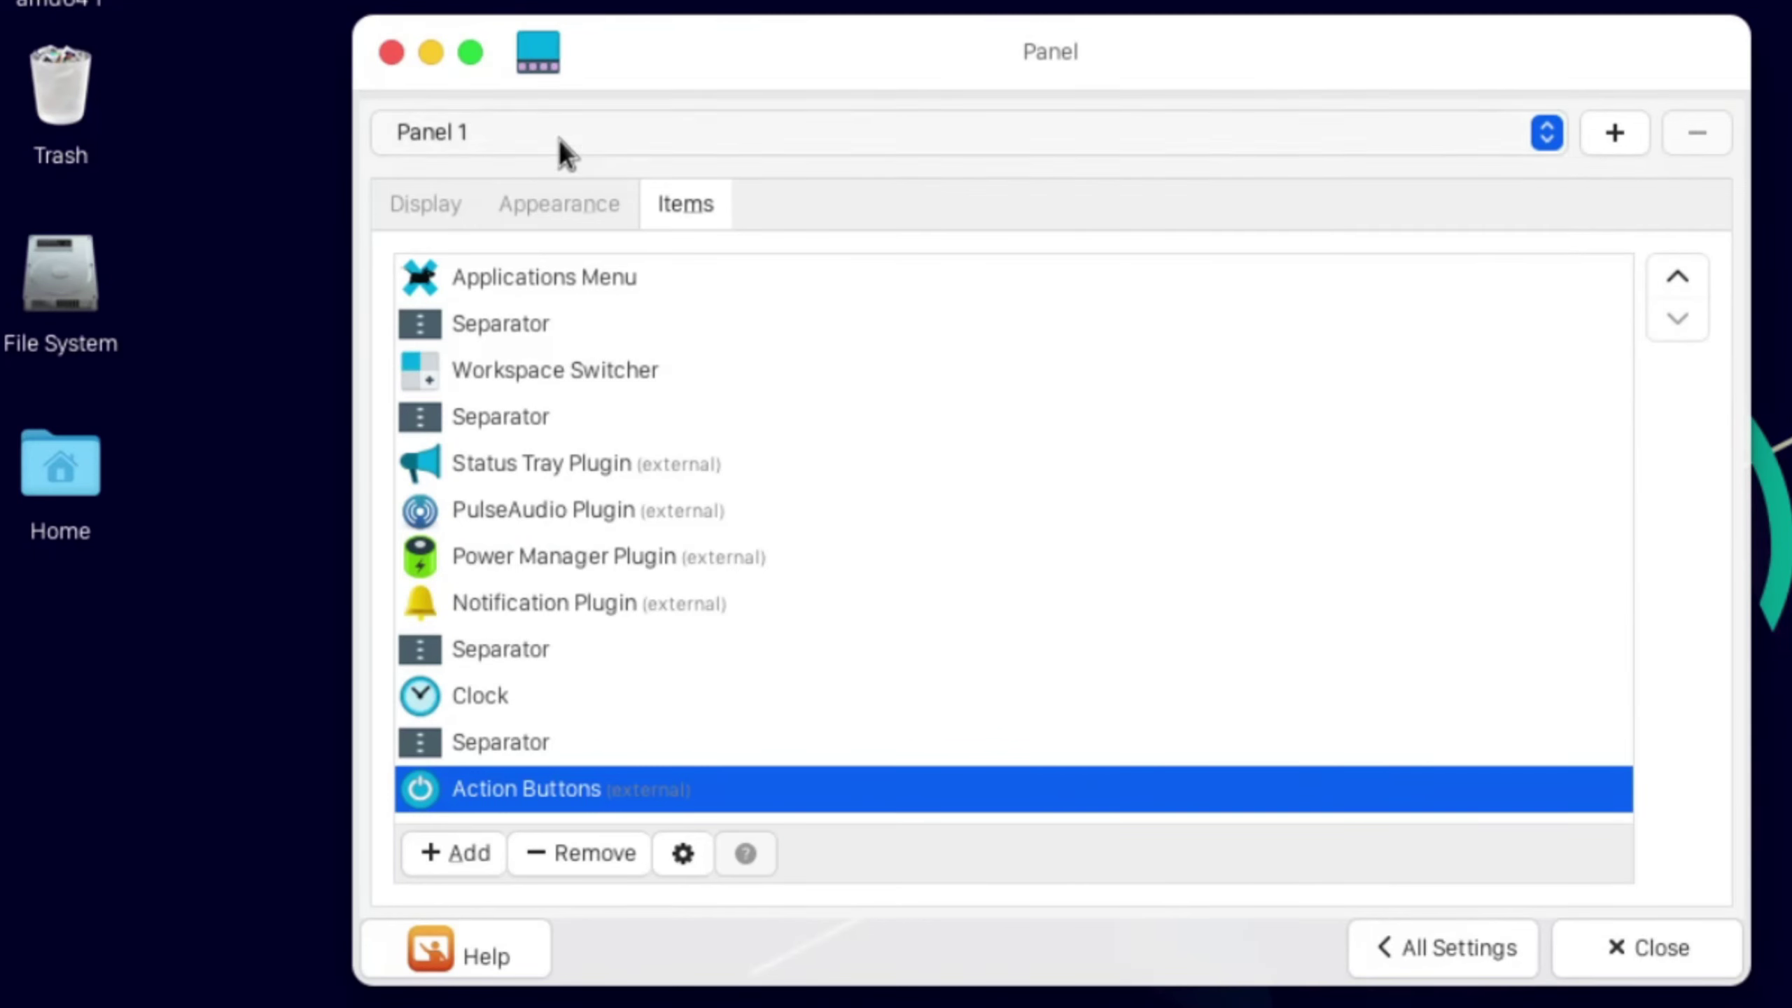
pyautogui.click(442, 204)
pyautogui.click(676, 205)
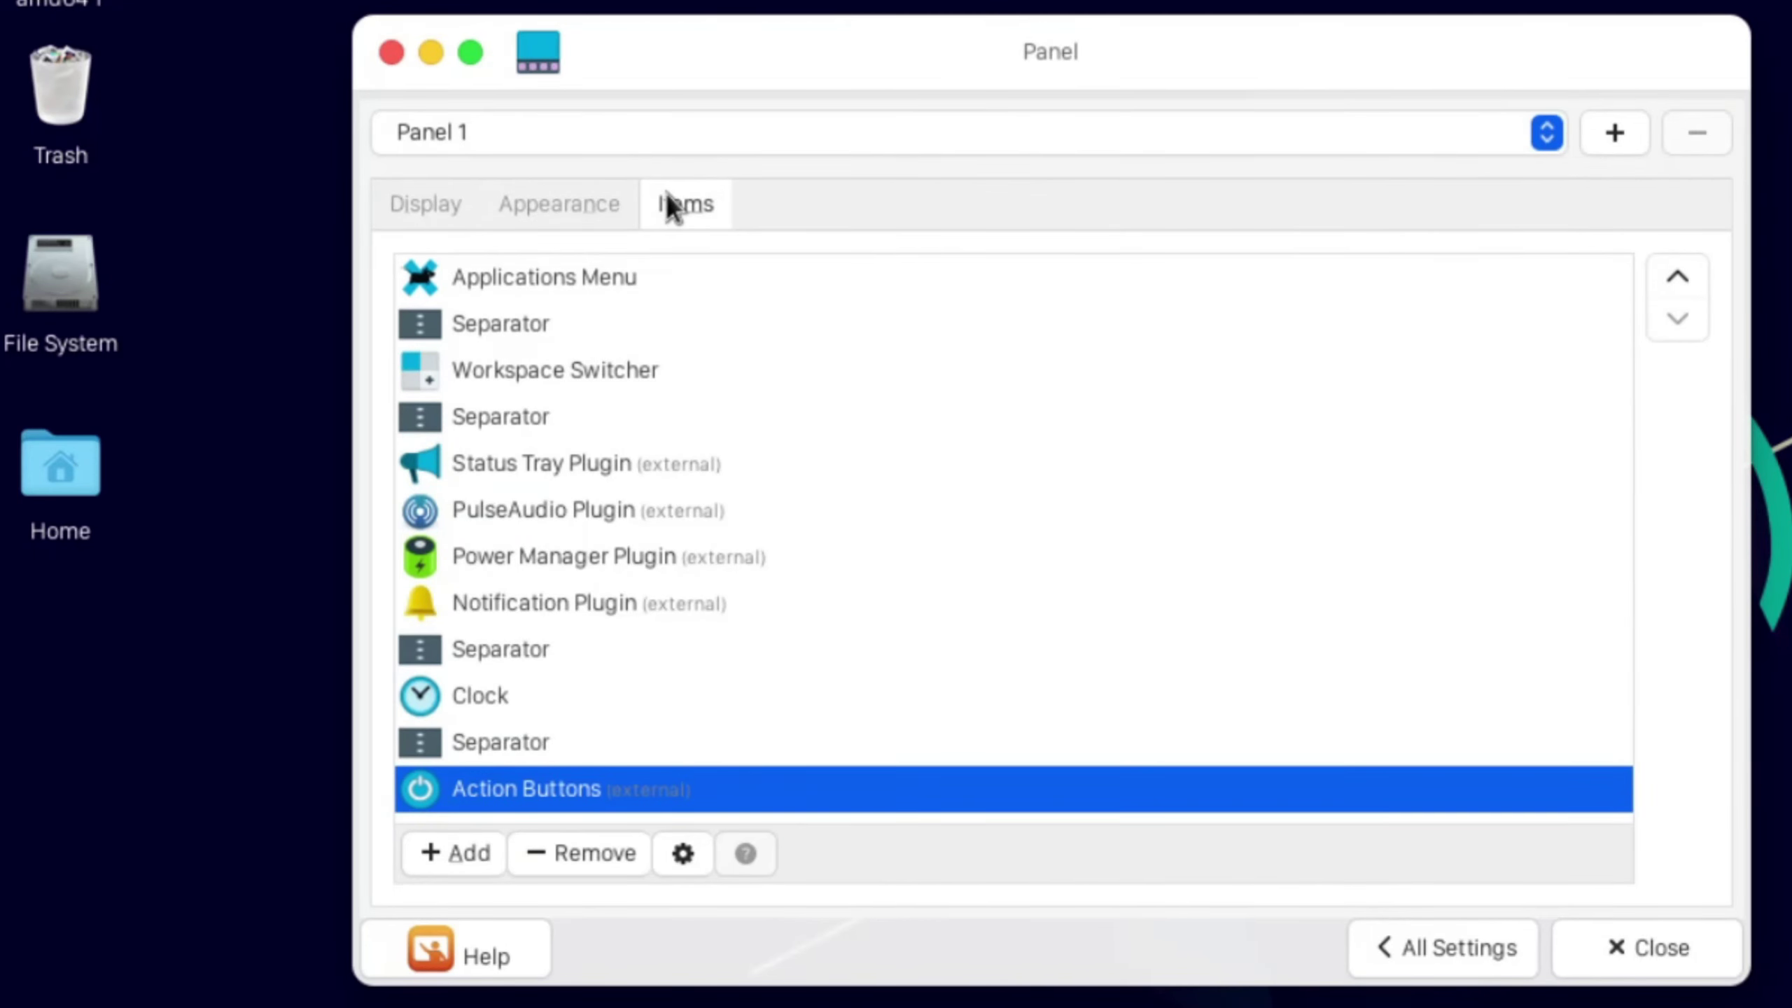
pyautogui.click(683, 852)
pyautogui.click(1527, 307)
pyautogui.click(1526, 266)
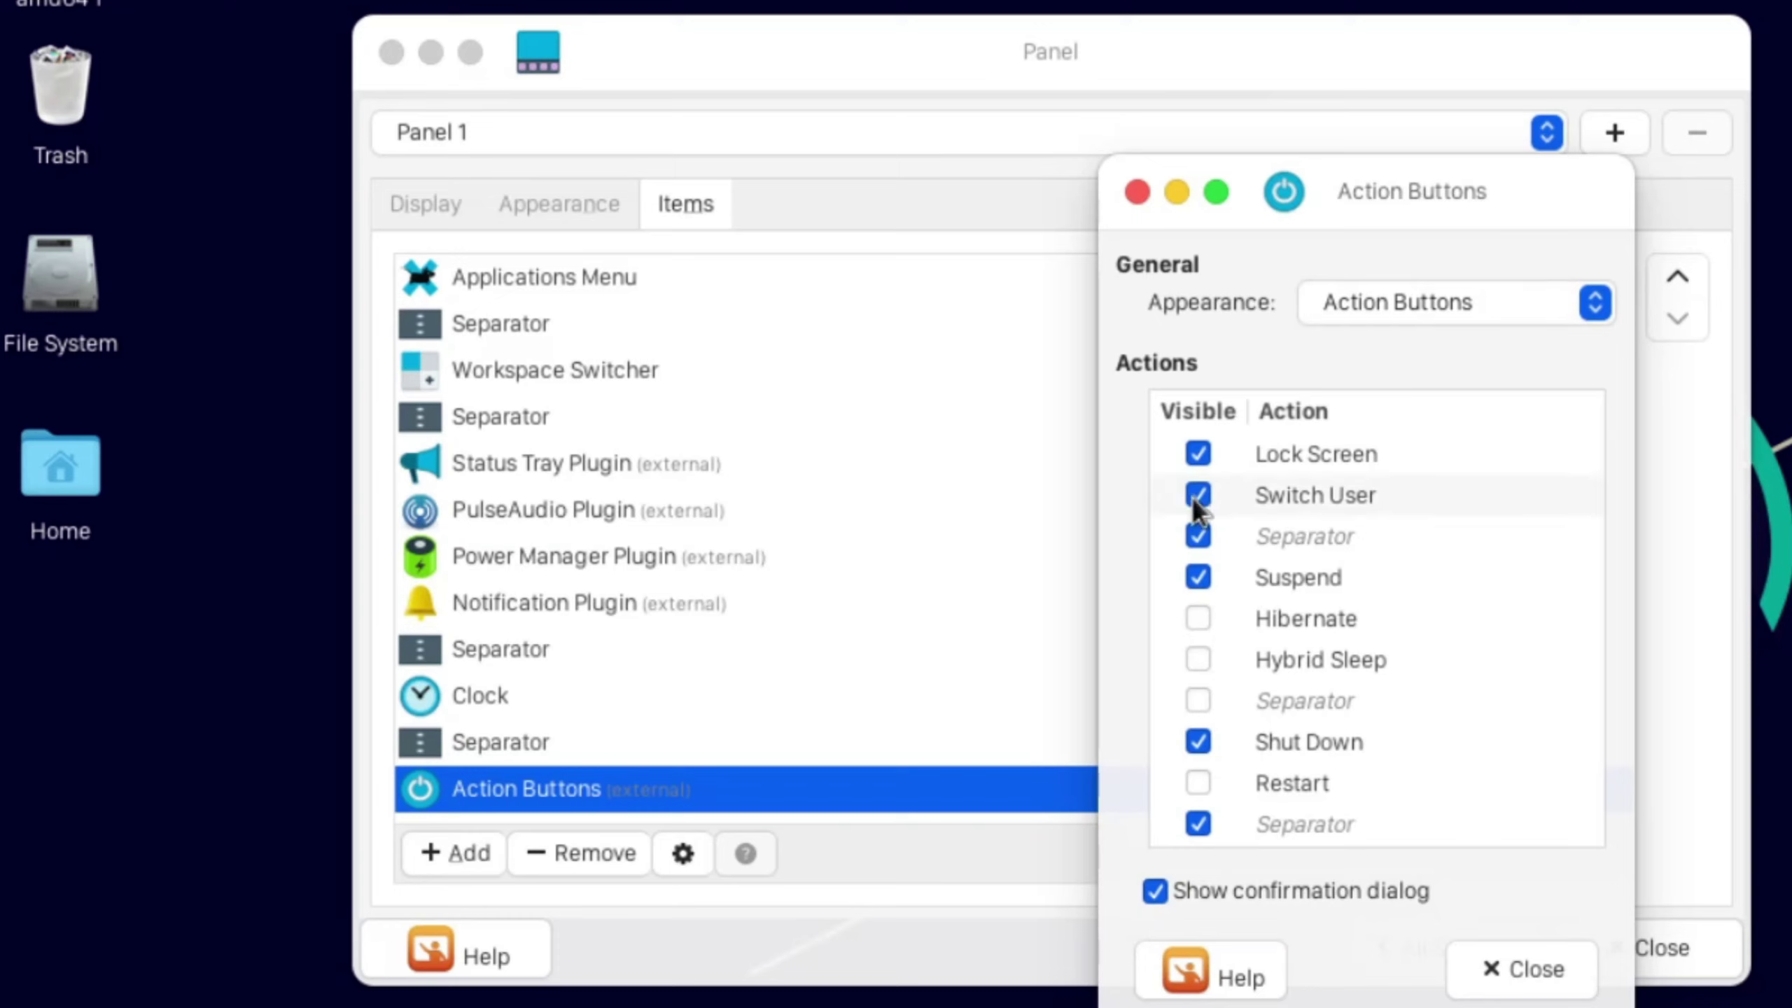
# Step: Keep Lock Screen visible among the action buttons, hide Switch User, Suspend, Shut Down and the separators, and close the item's settings
pyautogui.click(1198, 579)
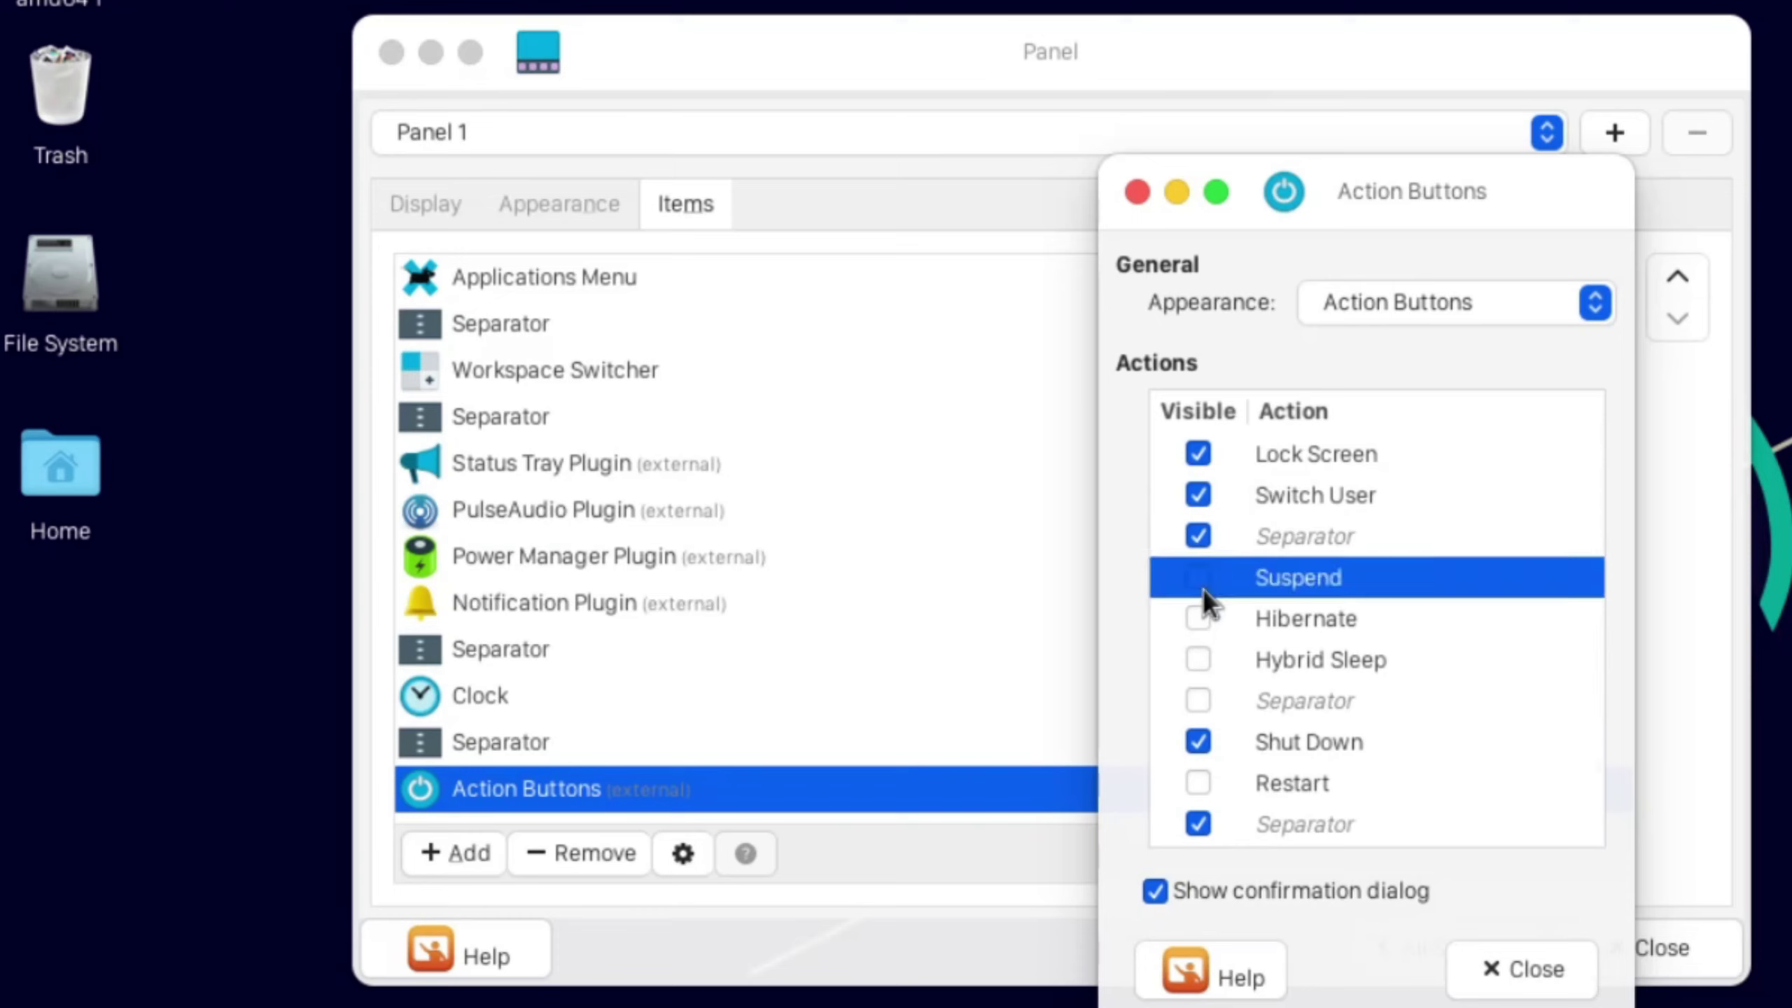
pyautogui.click(1198, 738)
pyautogui.click(1197, 823)
pyautogui.click(1198, 536)
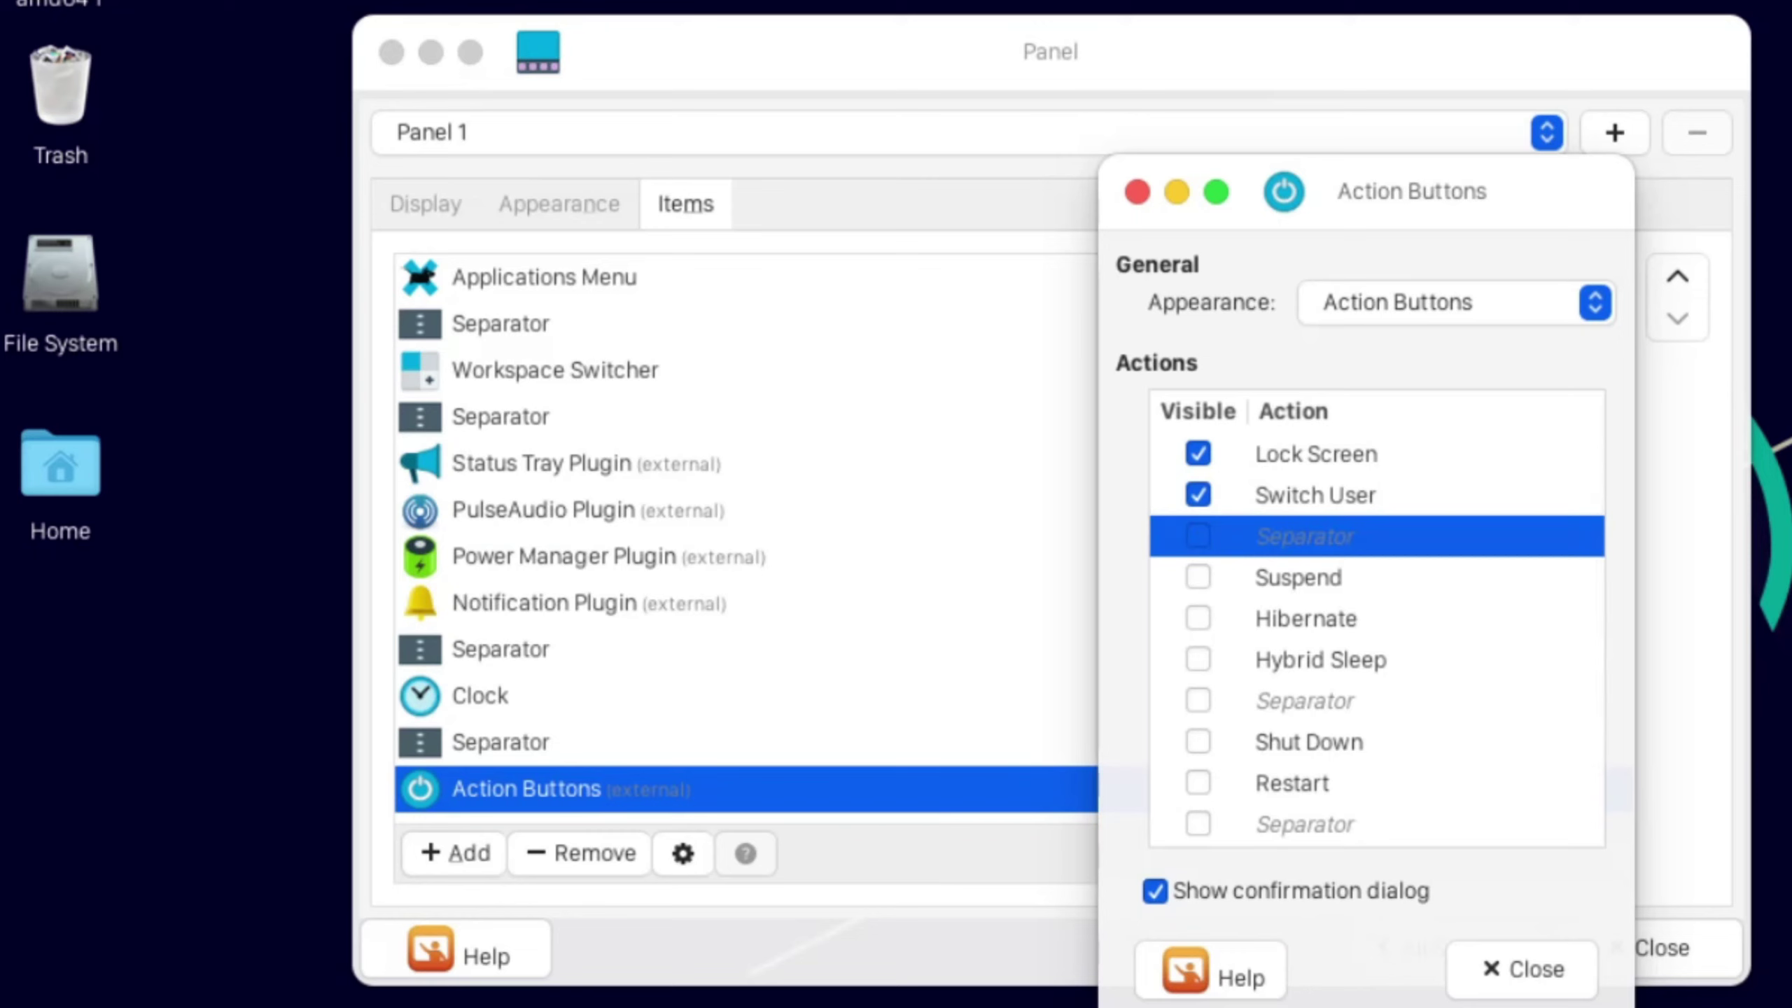
pyautogui.scroll(-3, 1204, 764)
pyautogui.scroll(3, 1289, 736)
pyautogui.click(1197, 454)
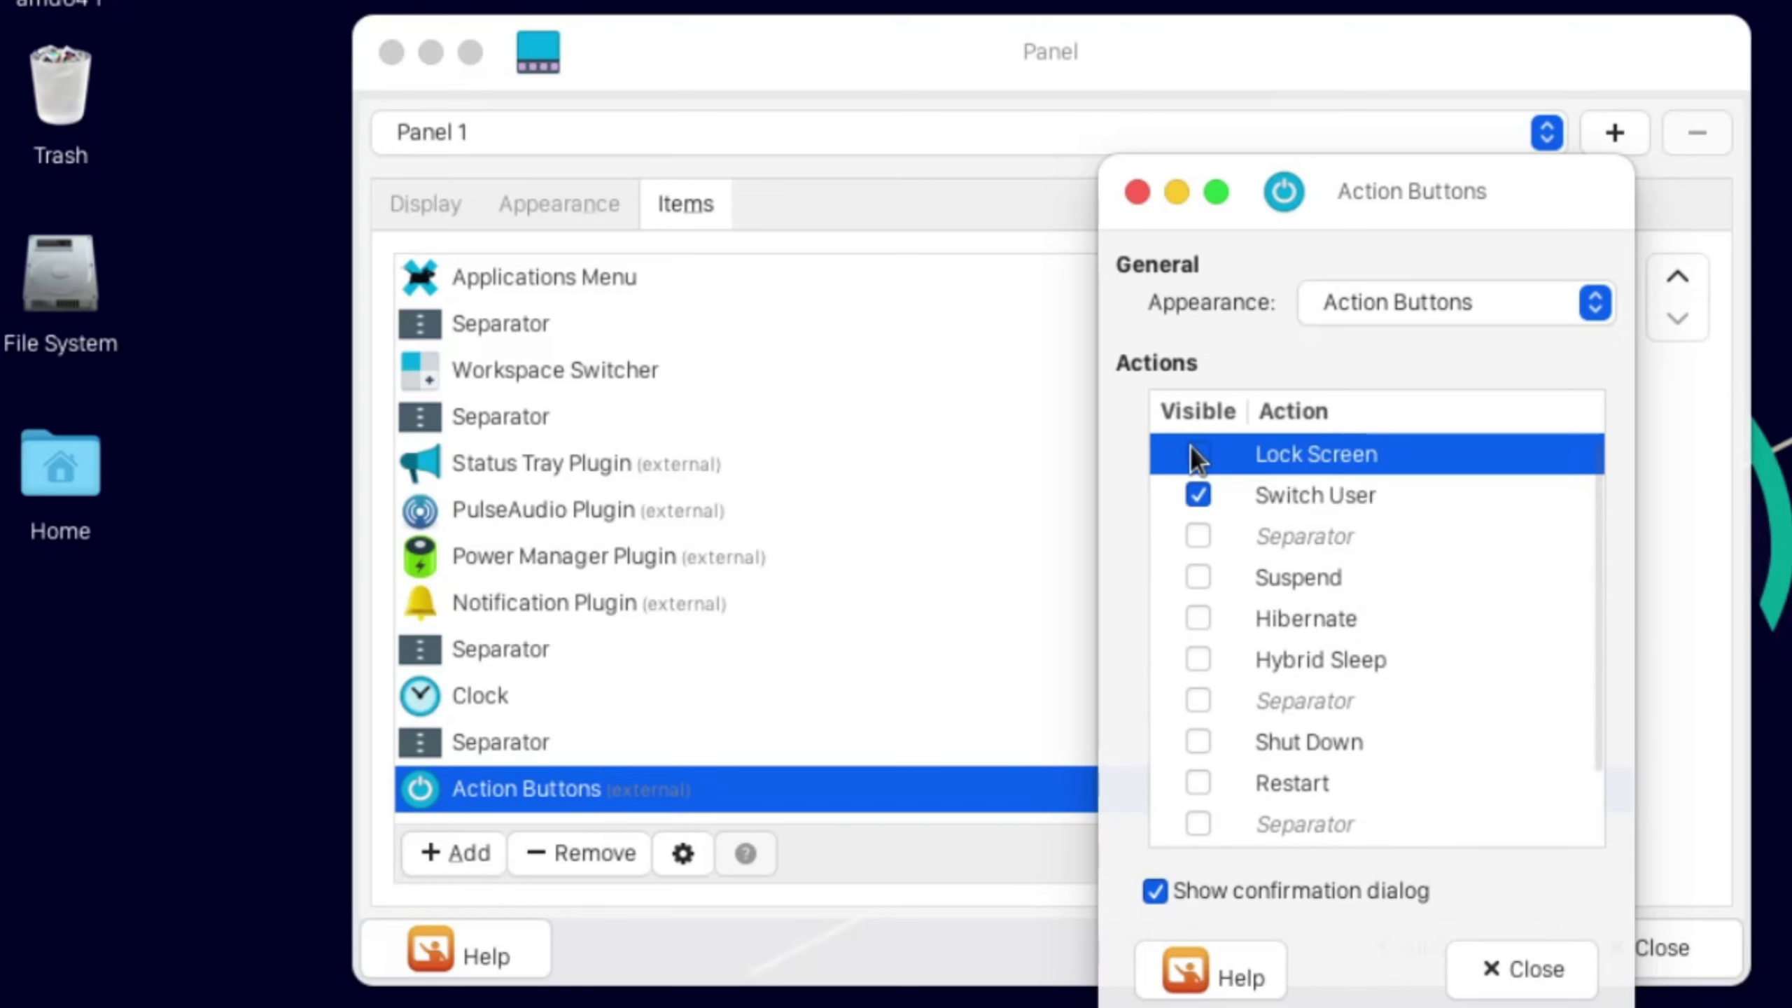
pyautogui.click(1197, 494)
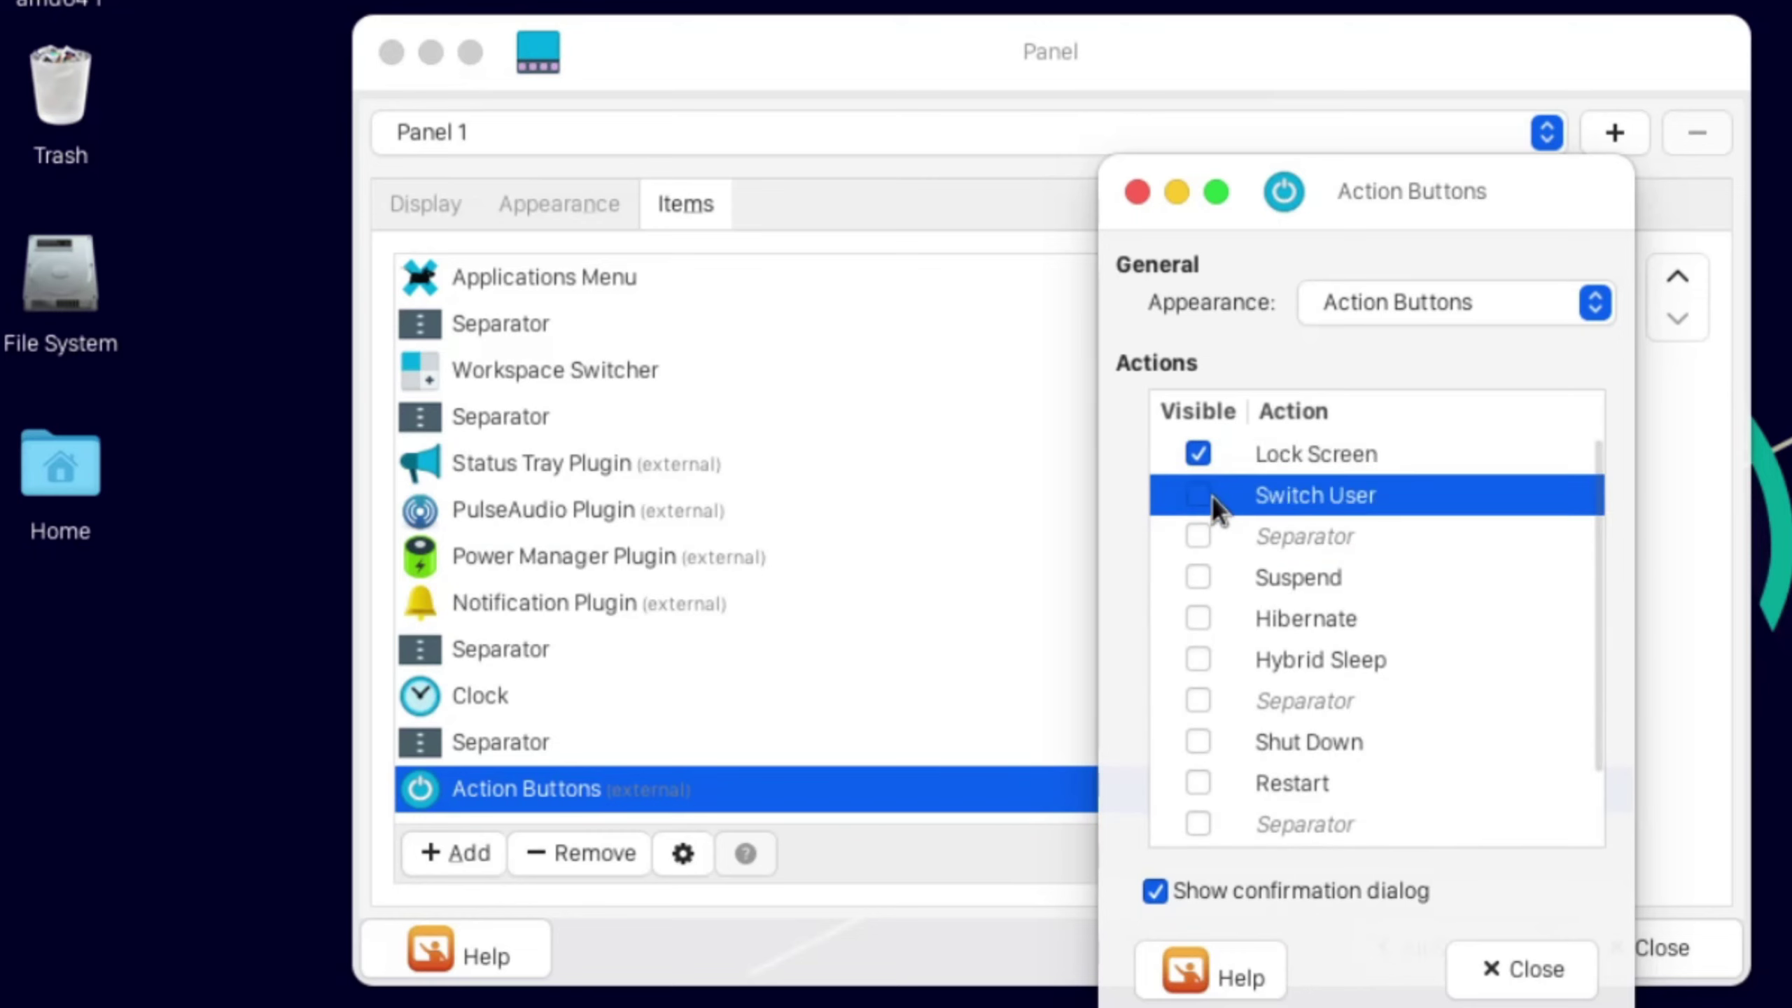
pyautogui.scroll(-2, 1199, 776)
pyautogui.click(1198, 784)
pyautogui.click(1521, 969)
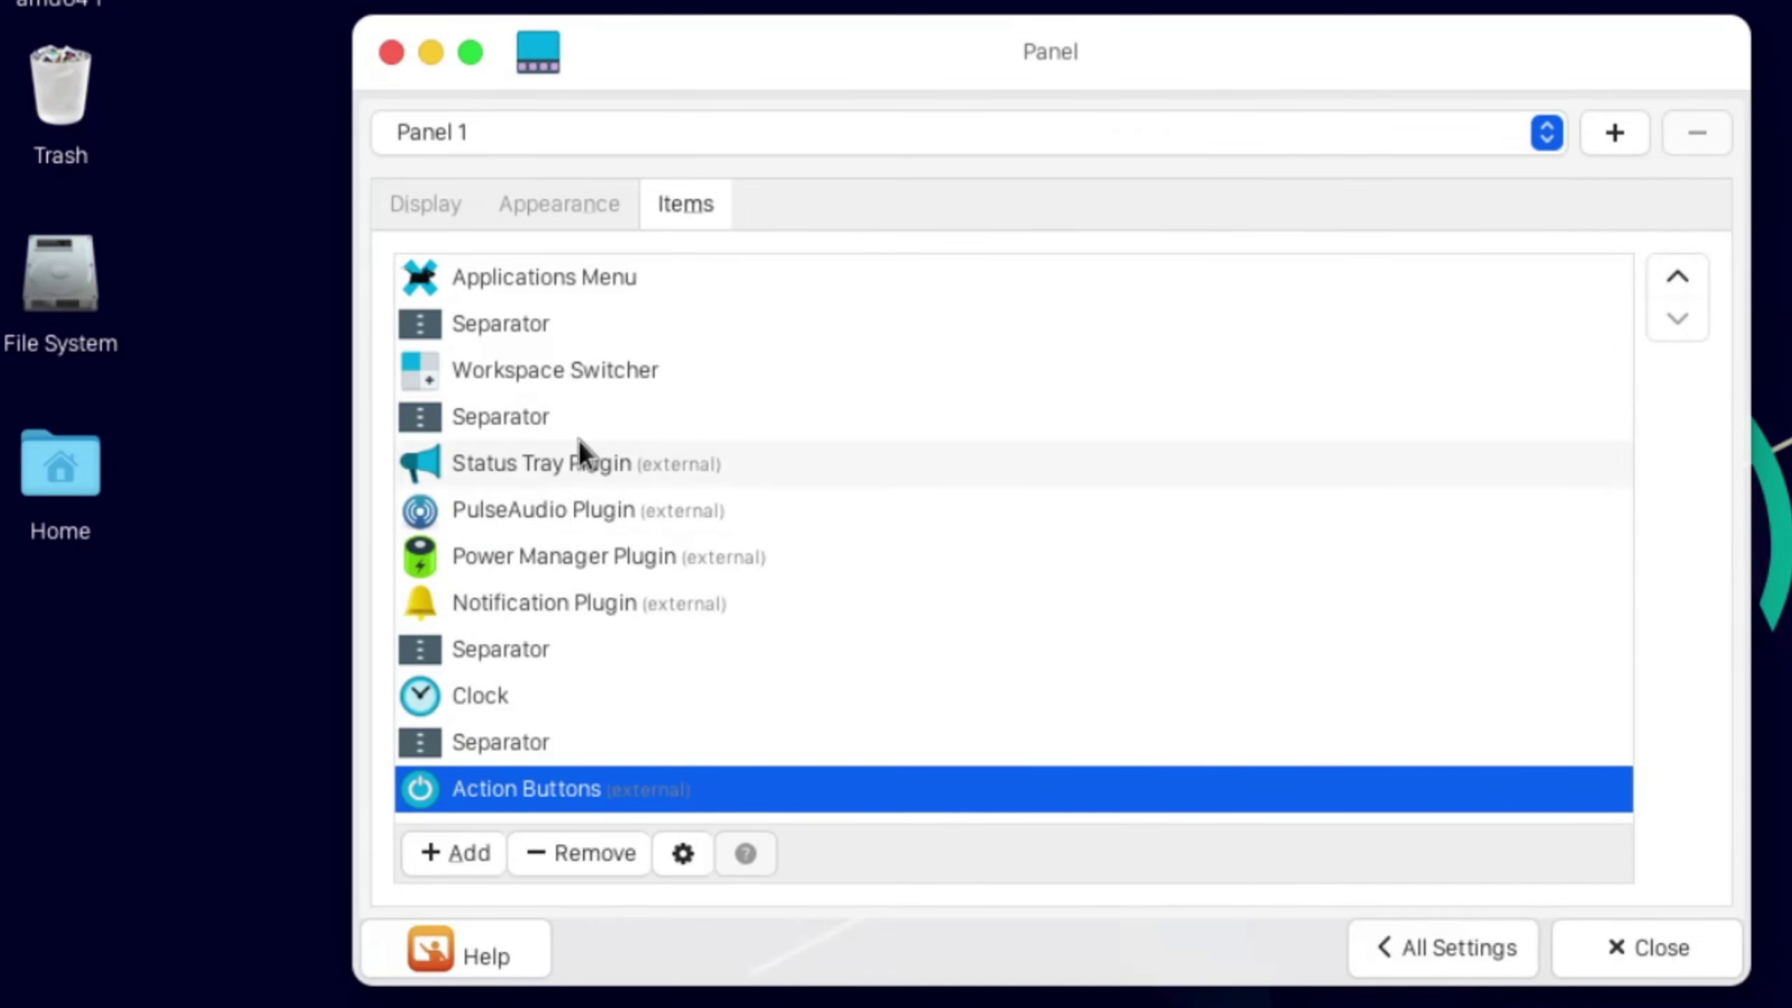
# Step: Remove the Workspace Switcher and the separator that follows it from Panel 1
pyautogui.click(578, 370)
pyautogui.click(592, 854)
pyautogui.click(1185, 596)
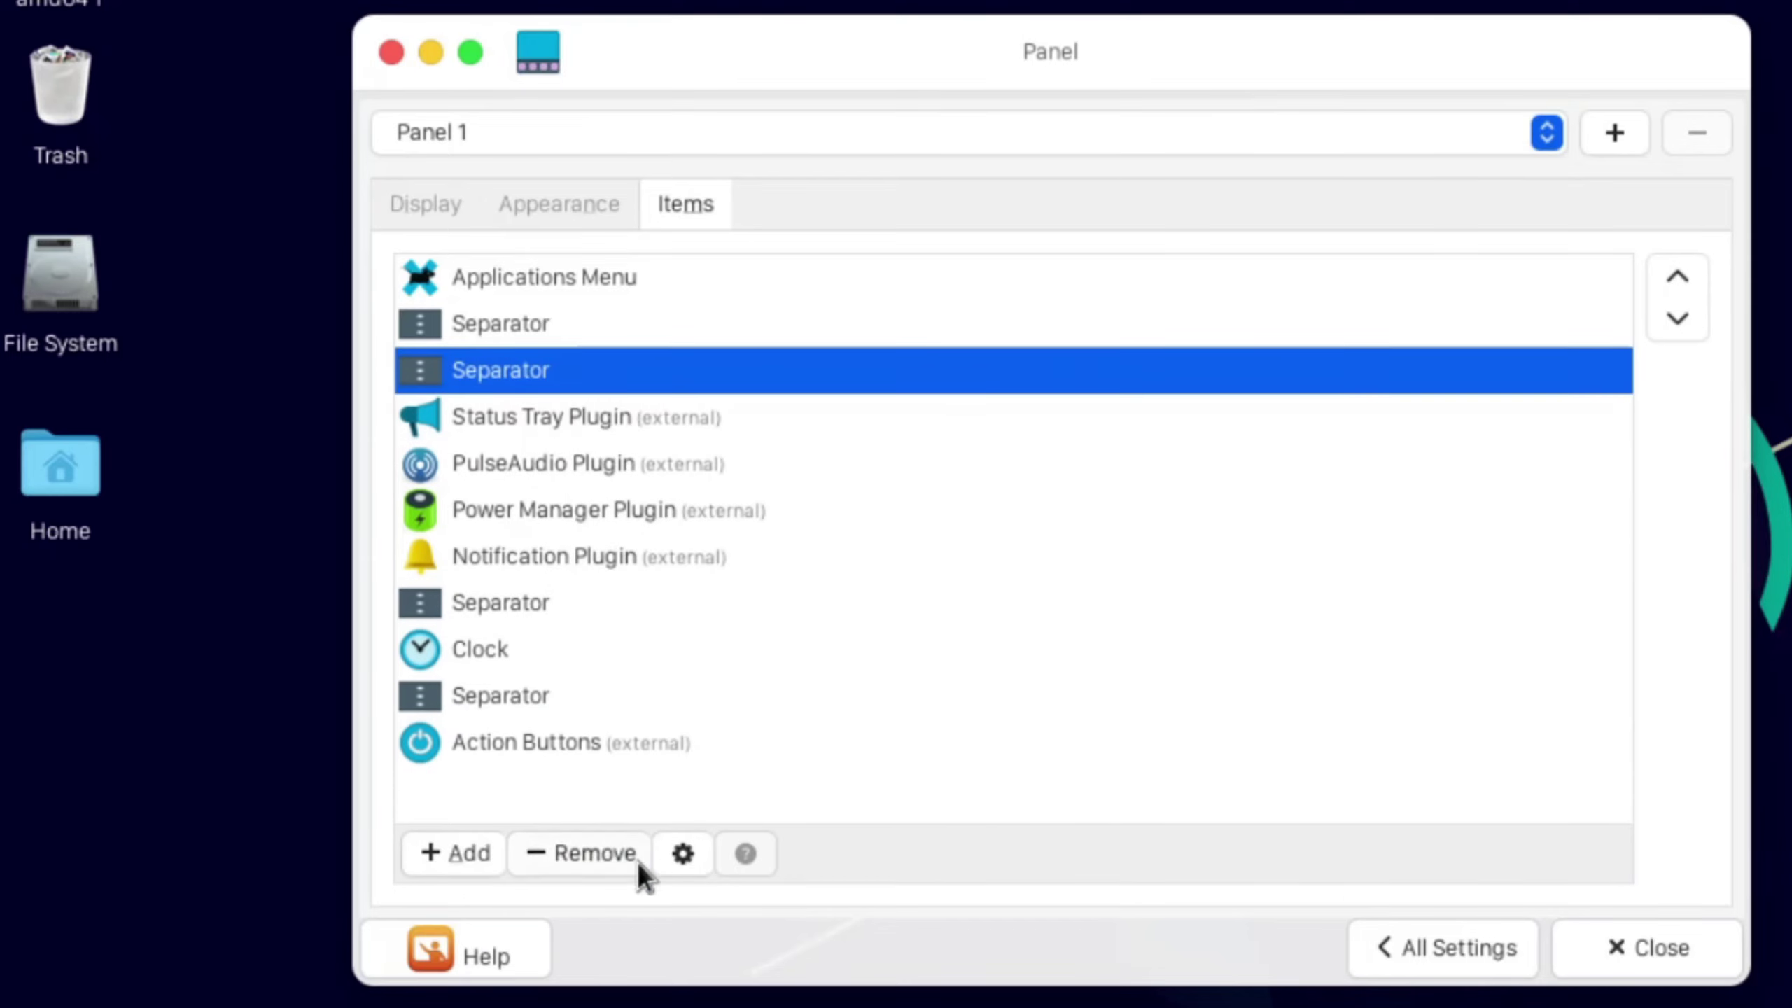
pyautogui.click(614, 854)
pyautogui.click(1199, 572)
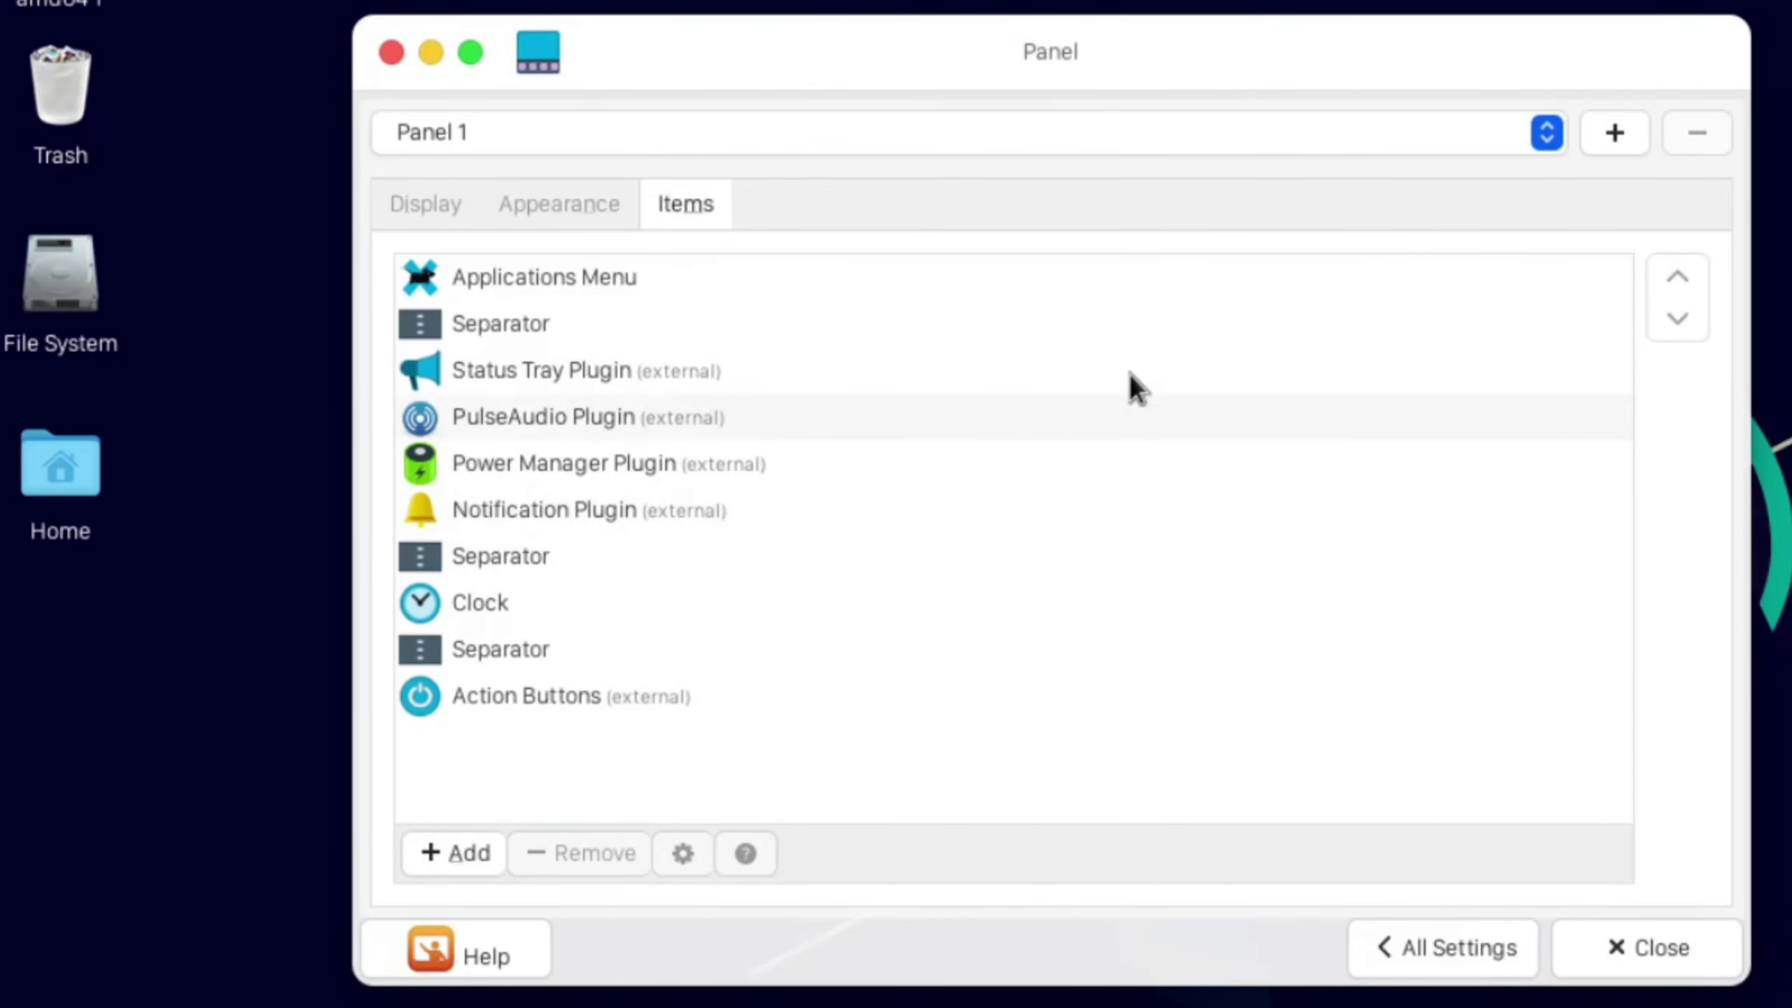
# Step: Move the Panel settings window aside and bring the terminal window fully into view
pyautogui.moveTo(1083, 57); pyautogui.dragTo(1791, 6)
pyautogui.hotkey('alt', 'Tab')
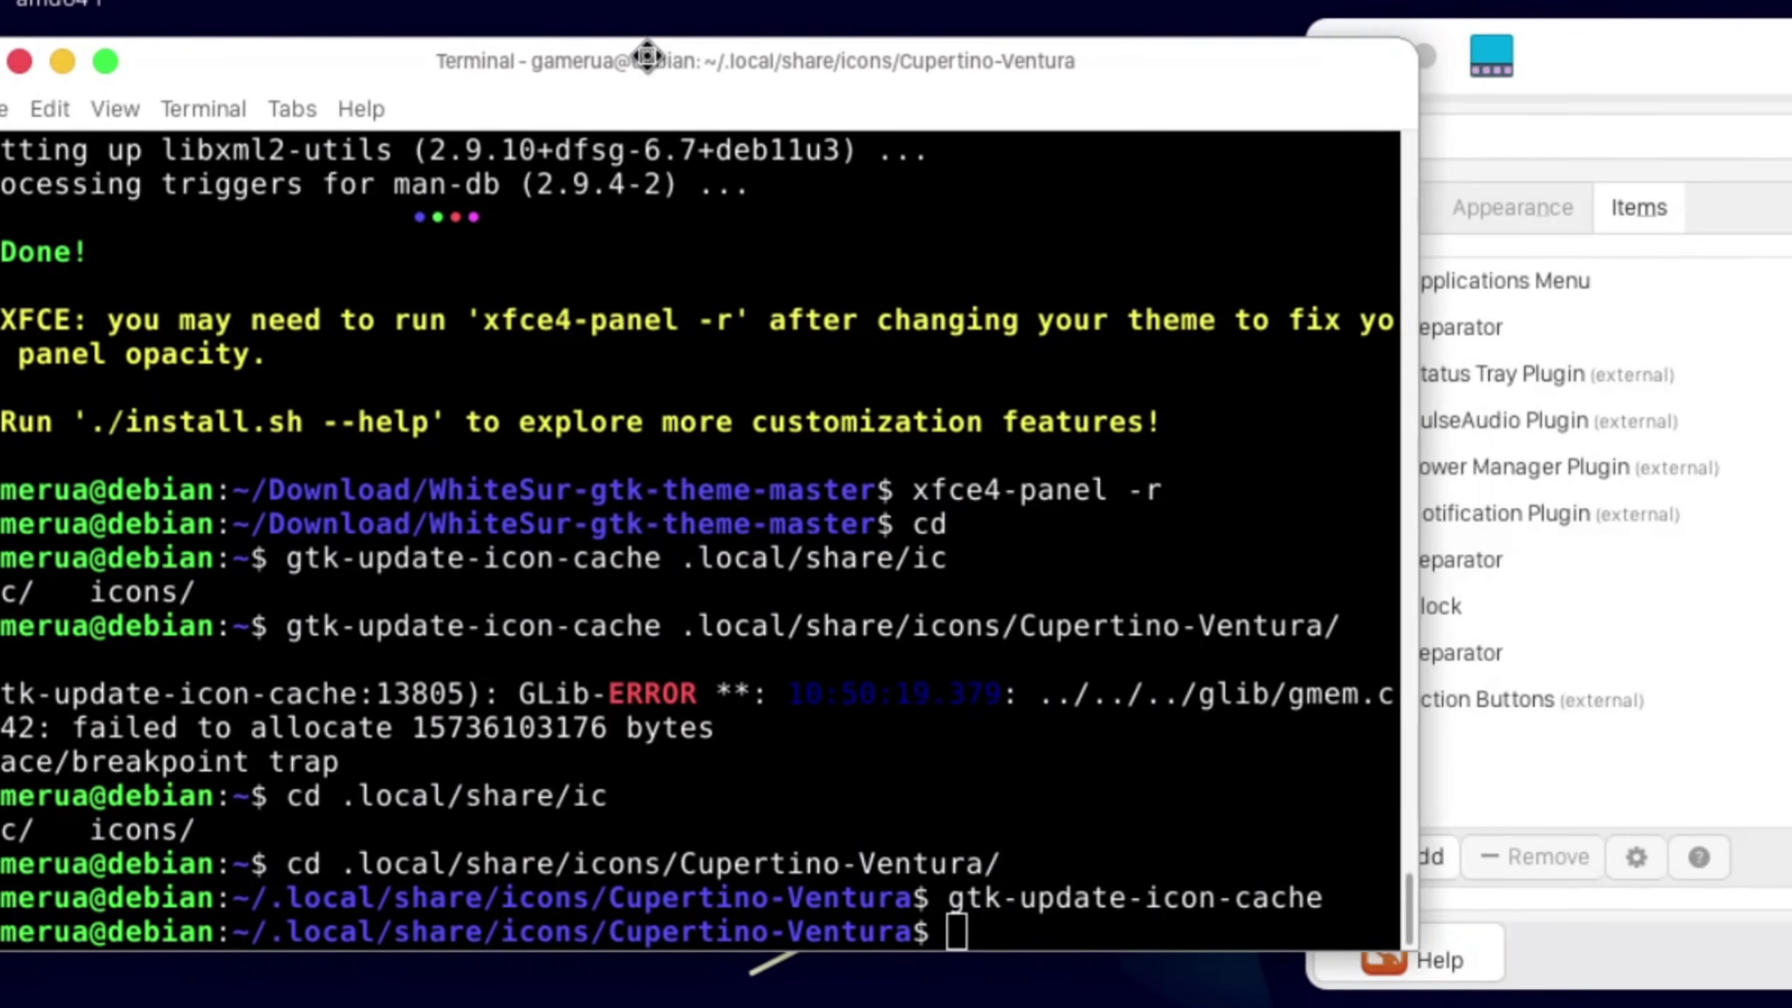
pyautogui.moveTo(670, 71); pyautogui.dragTo(814, 92)
pyautogui.write('sudo apt')
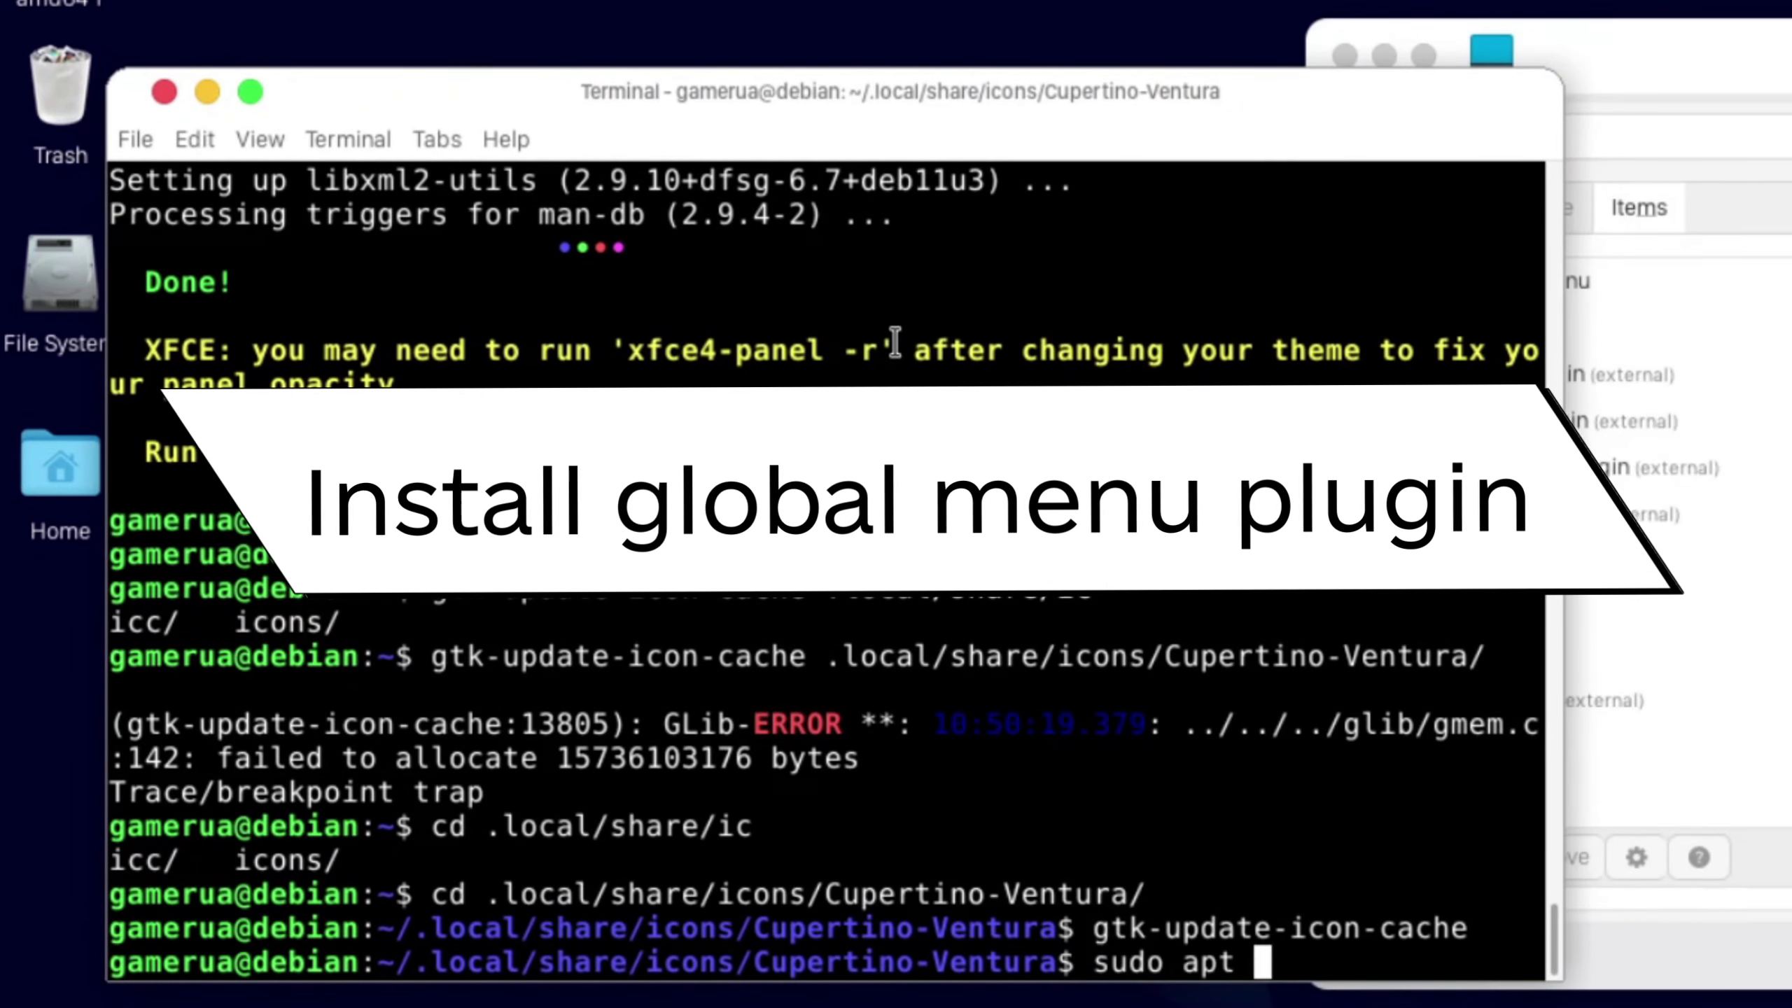
pyautogui.press('BackSpace')
pyautogui.press('BackSpace')
pyautogui.press('BackSpace')
pyautogui.press('BackSpace')
pyautogui.press('BackSpace')
pyautogui.press('BackSpace')
pyautogui.press('BackSpace')
pyautogui.press('BackSpace')
# Step: Return to the home directory and install xfce4-appmenu-plugin with sudo apt, entering the sudo password and confirming the installation
pyautogui.write('cd')
pyautogui.press('Return')
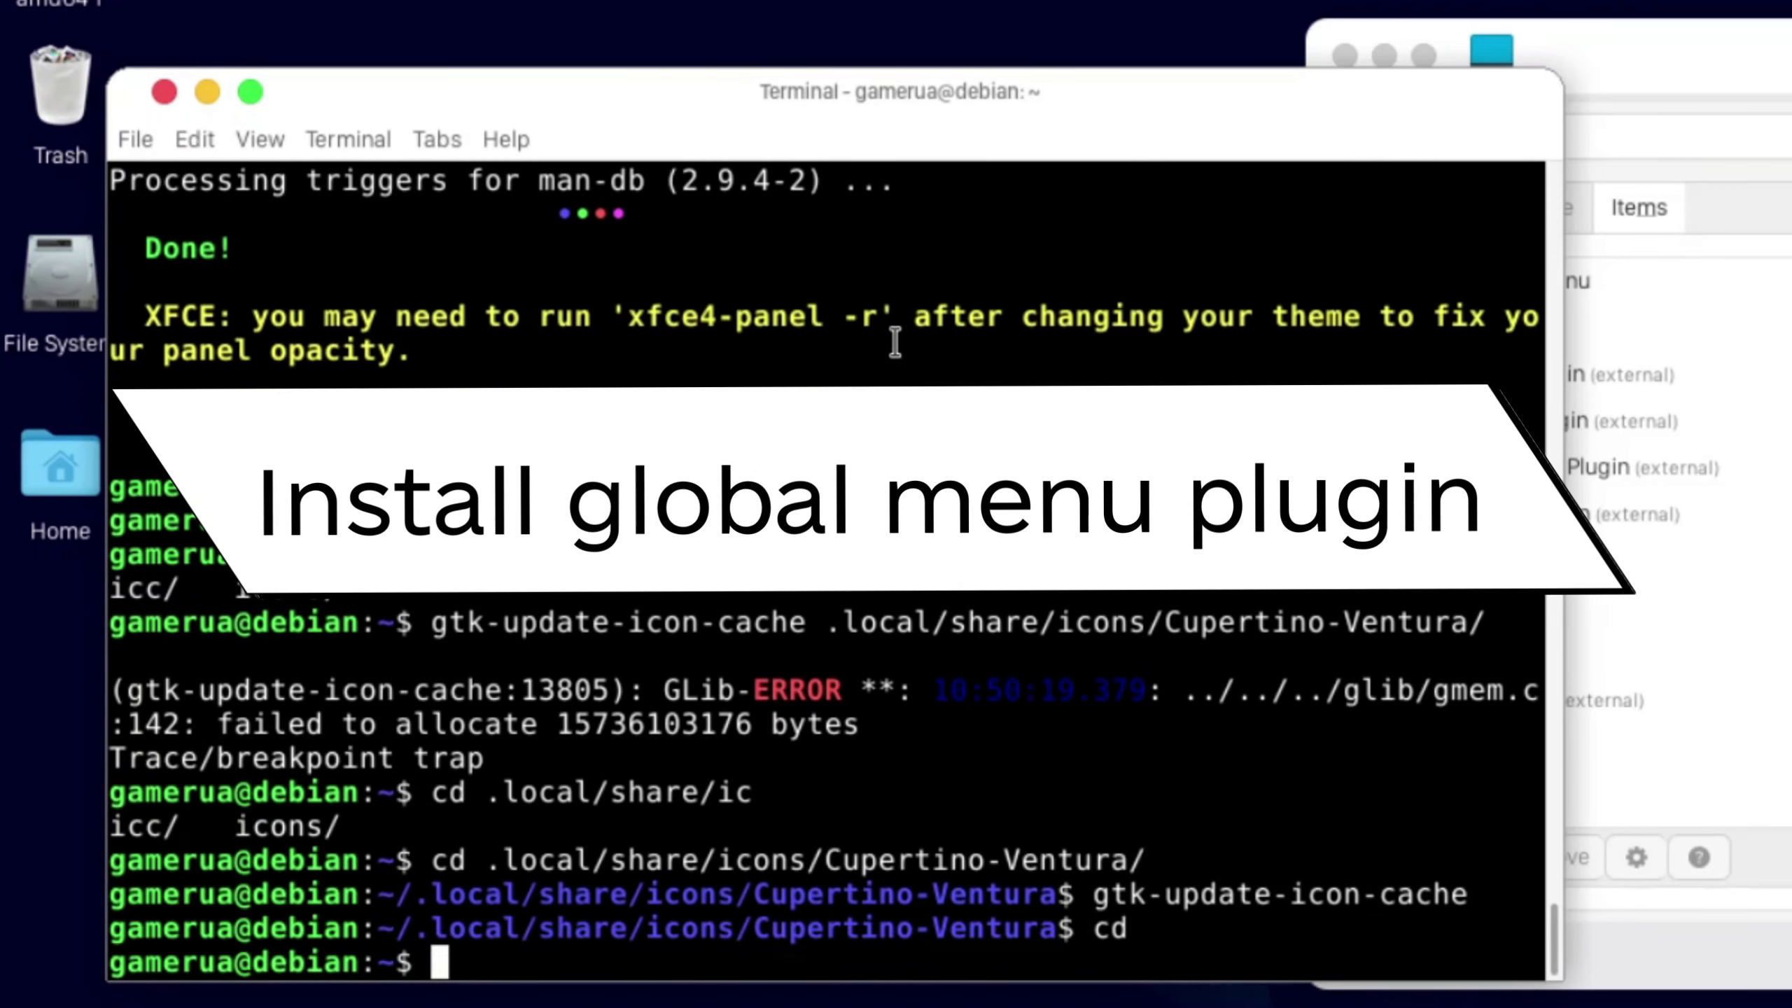
pyautogui.write('sudo apt install xfce4-')
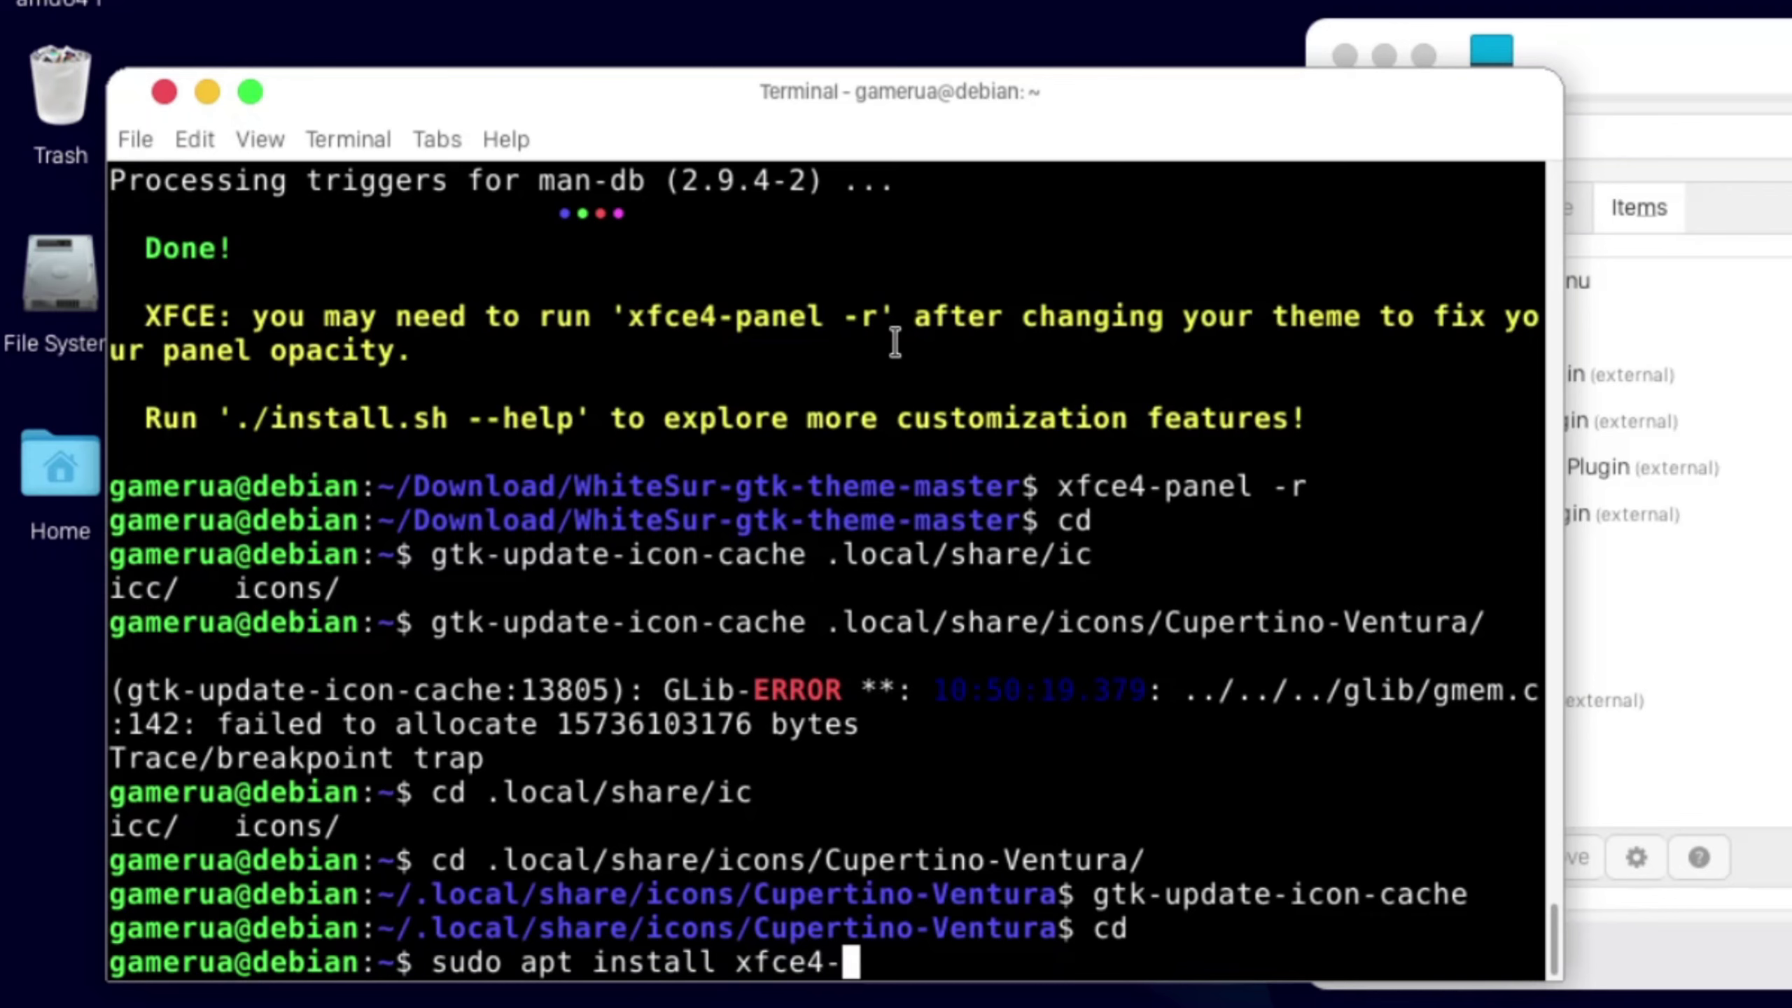
pyautogui.press('Tab')
pyautogui.press('Tab')
pyautogui.press('Return')
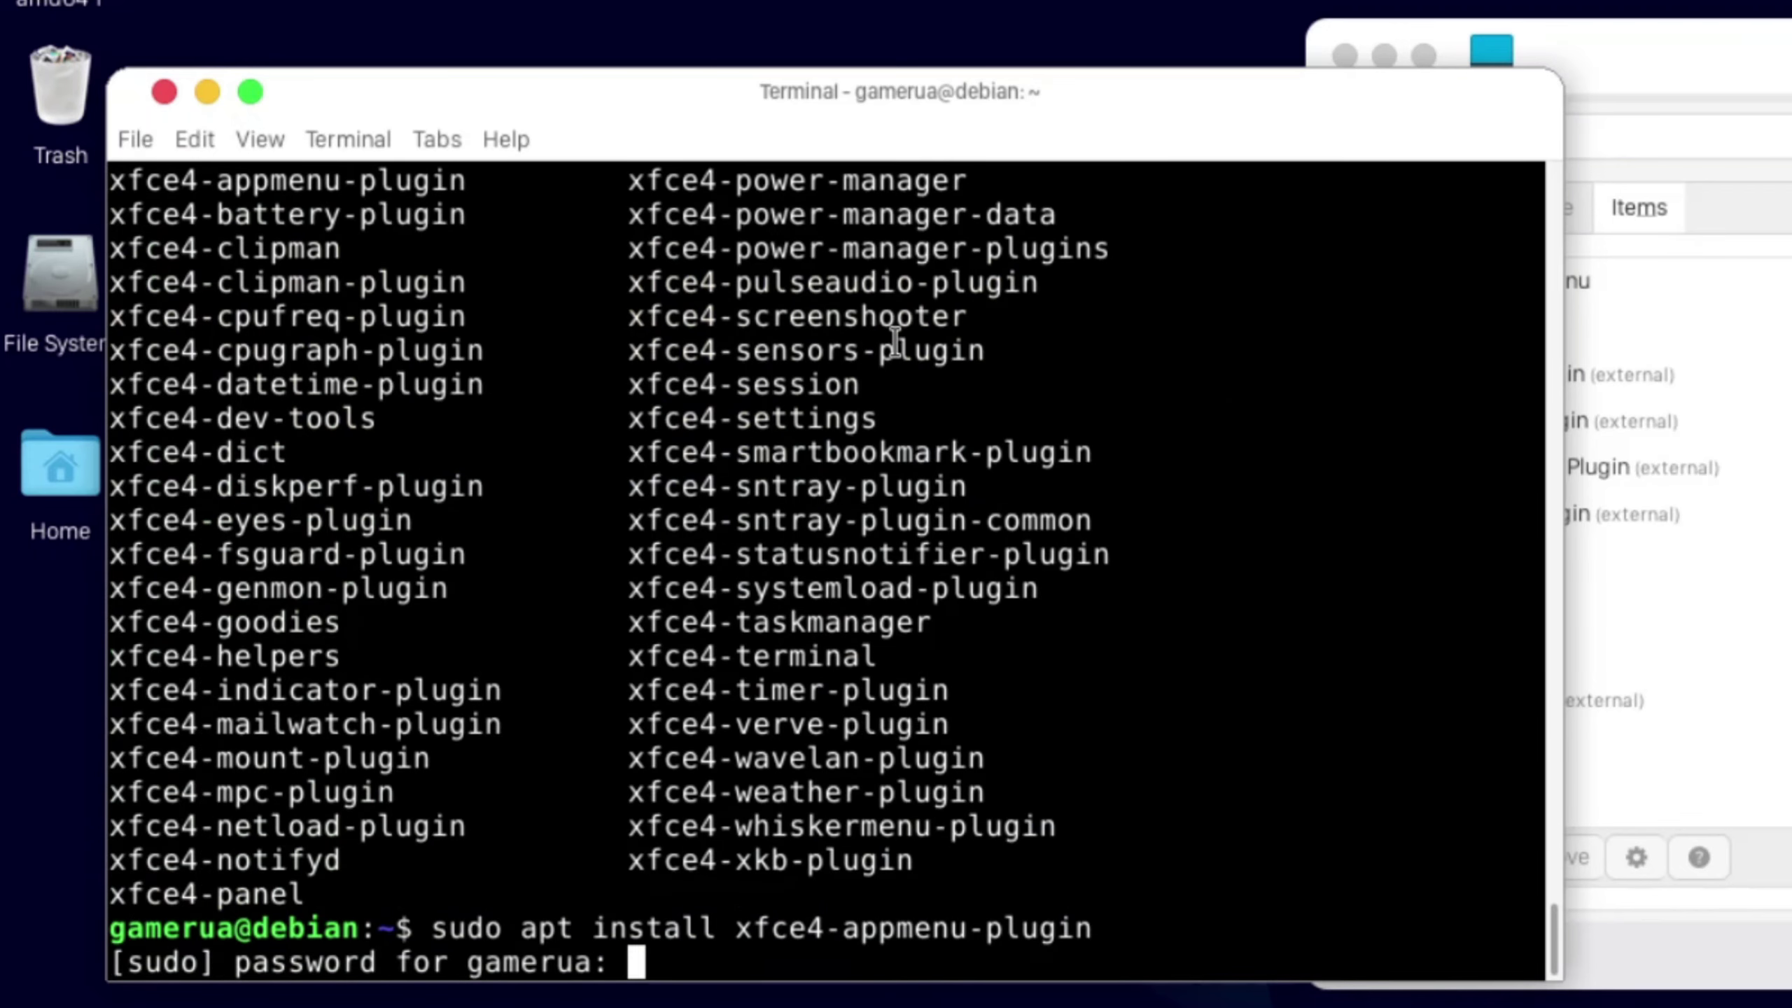
pyautogui.press('Return')
pyautogui.press('Return')
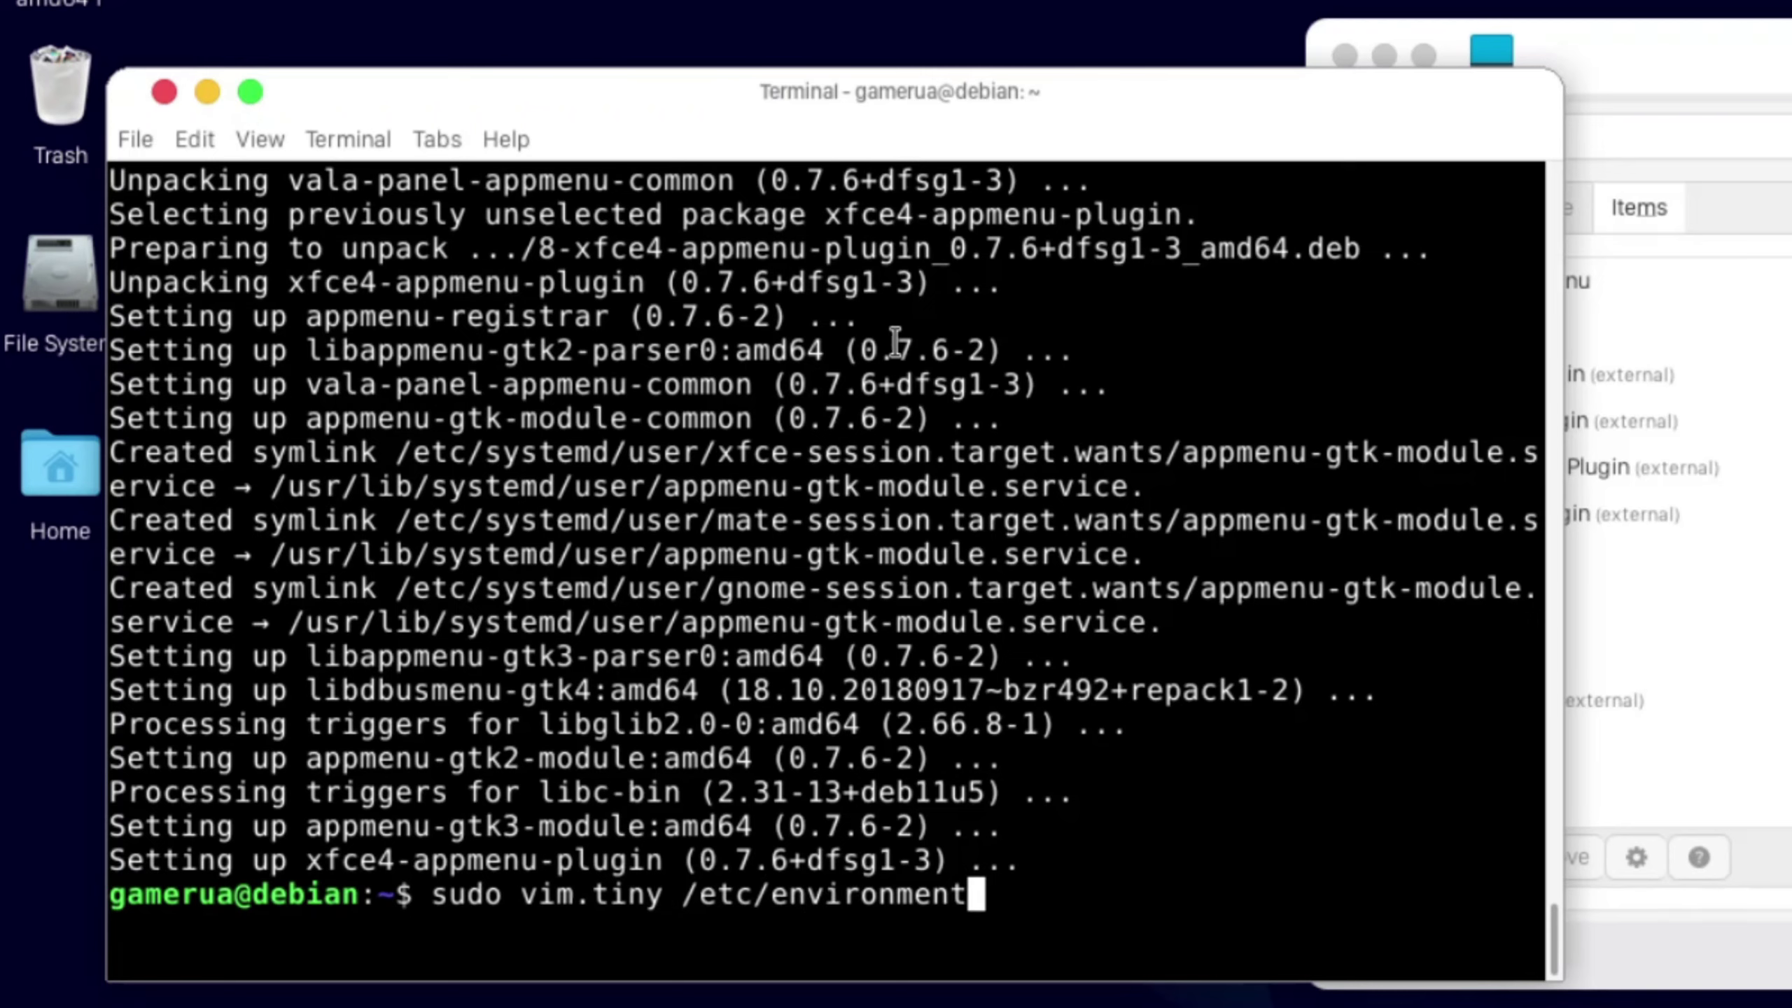
# Step: Open /etc/environment with sudo vim.tiny, add the line GTK_MODULES="appmenu-gtk-moddule", then save and quit
pyautogui.press('Return')
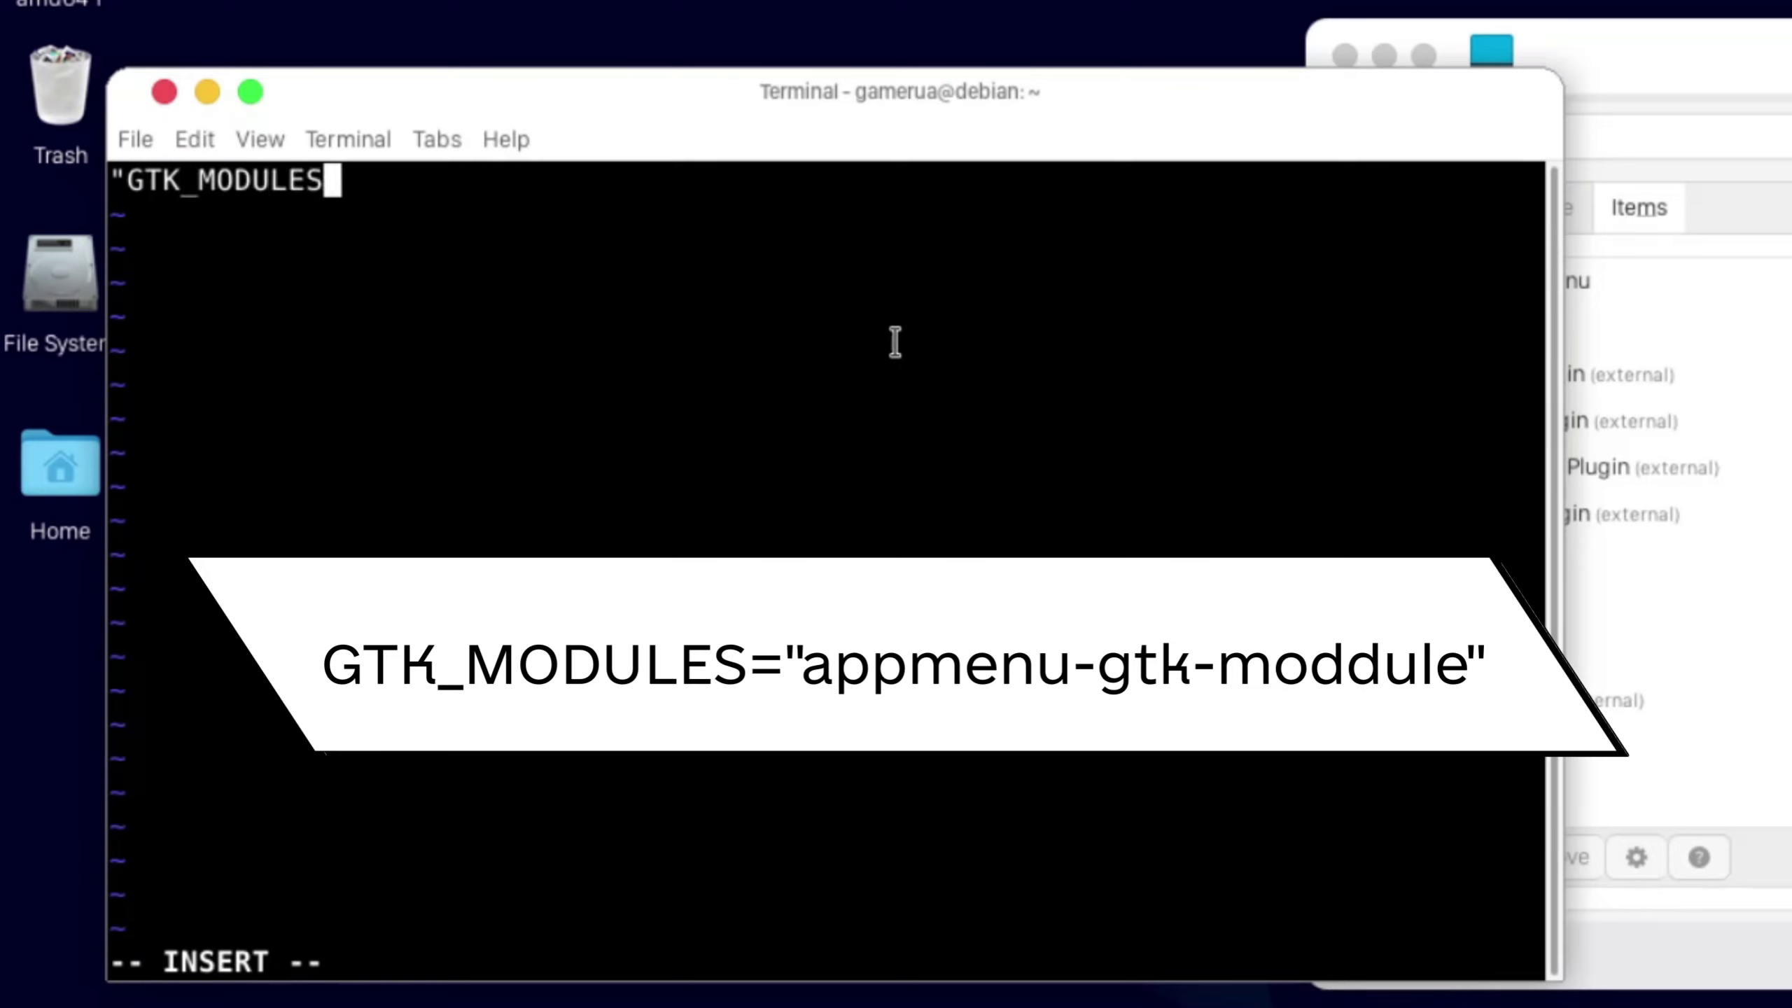
pyautogui.write('="appmenu-gtk-moddule')
pyautogui.press('Escape')
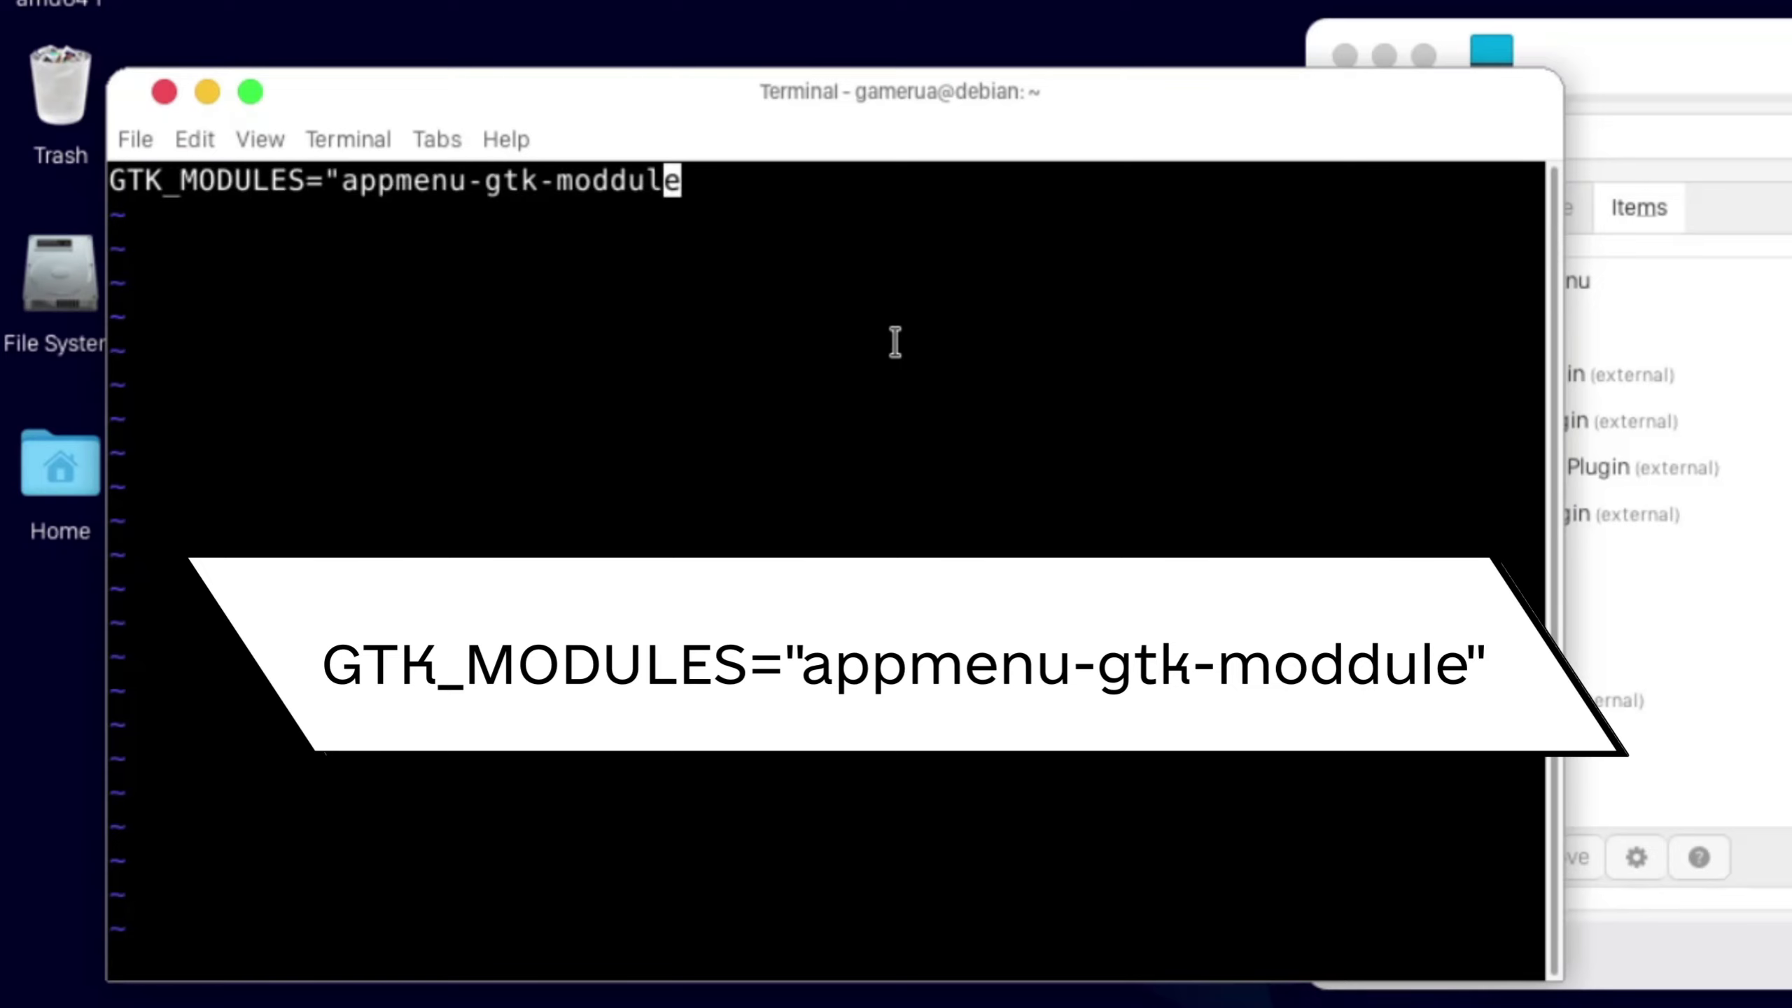
pyautogui.write(':wq')
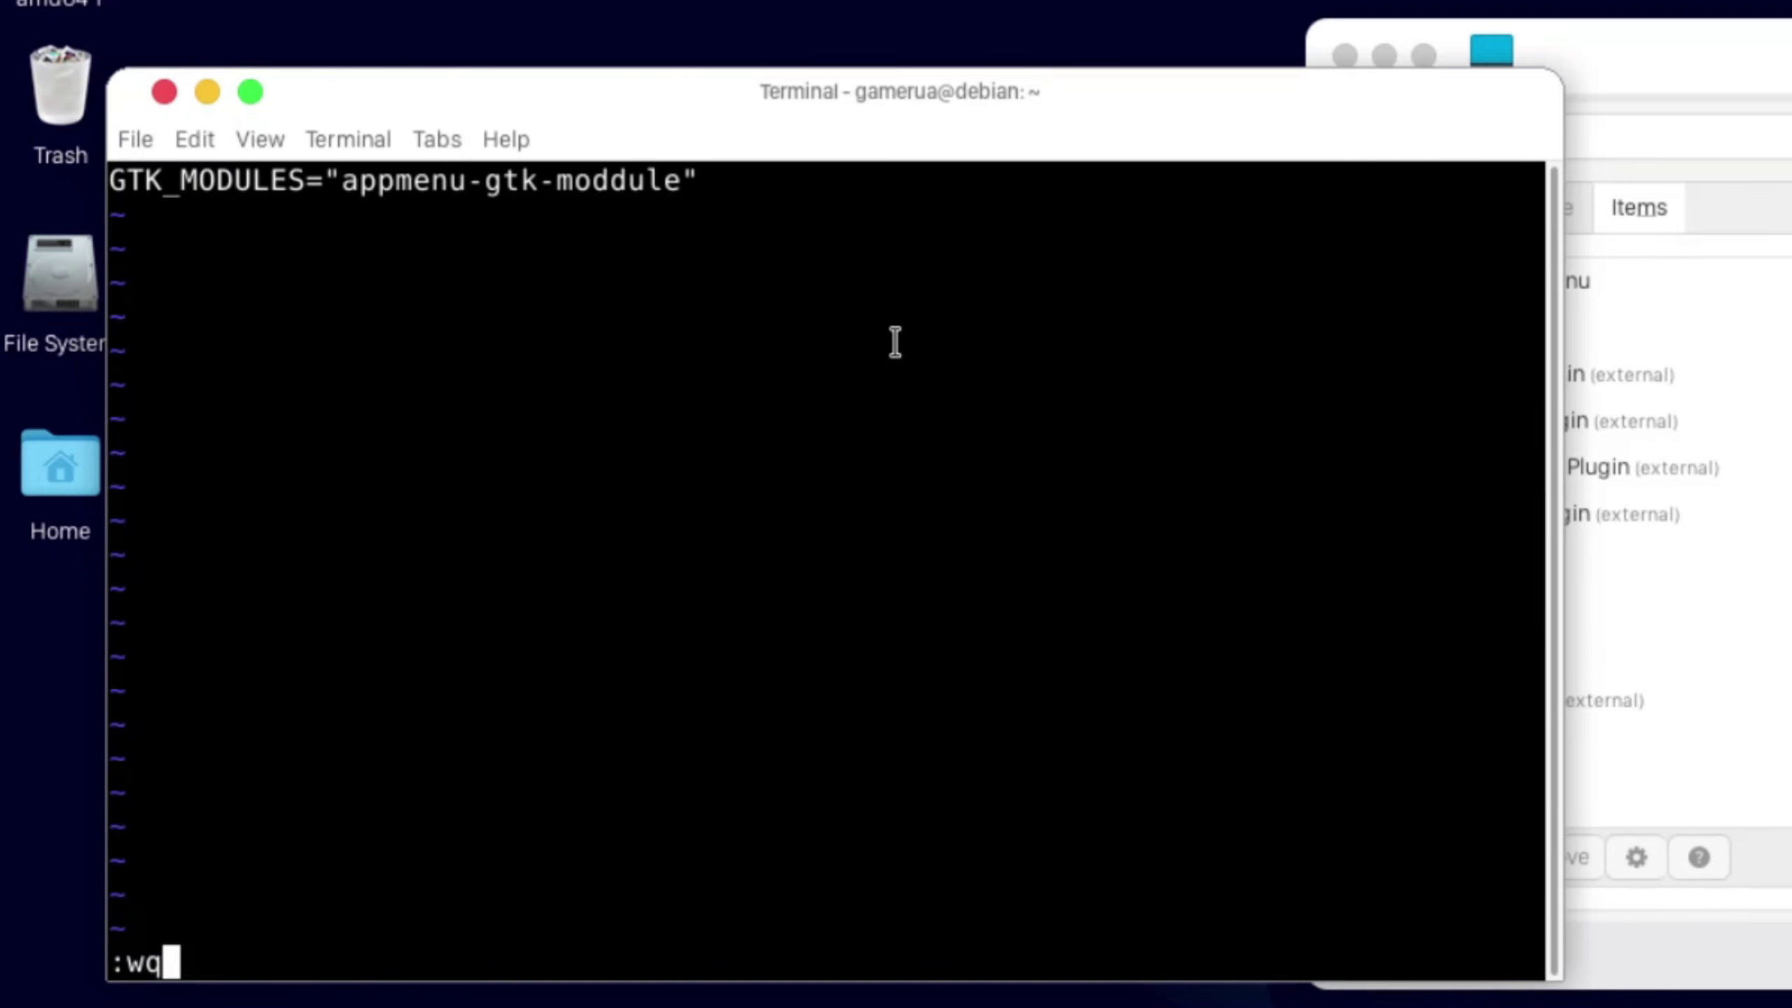
pyautogui.press('Return')
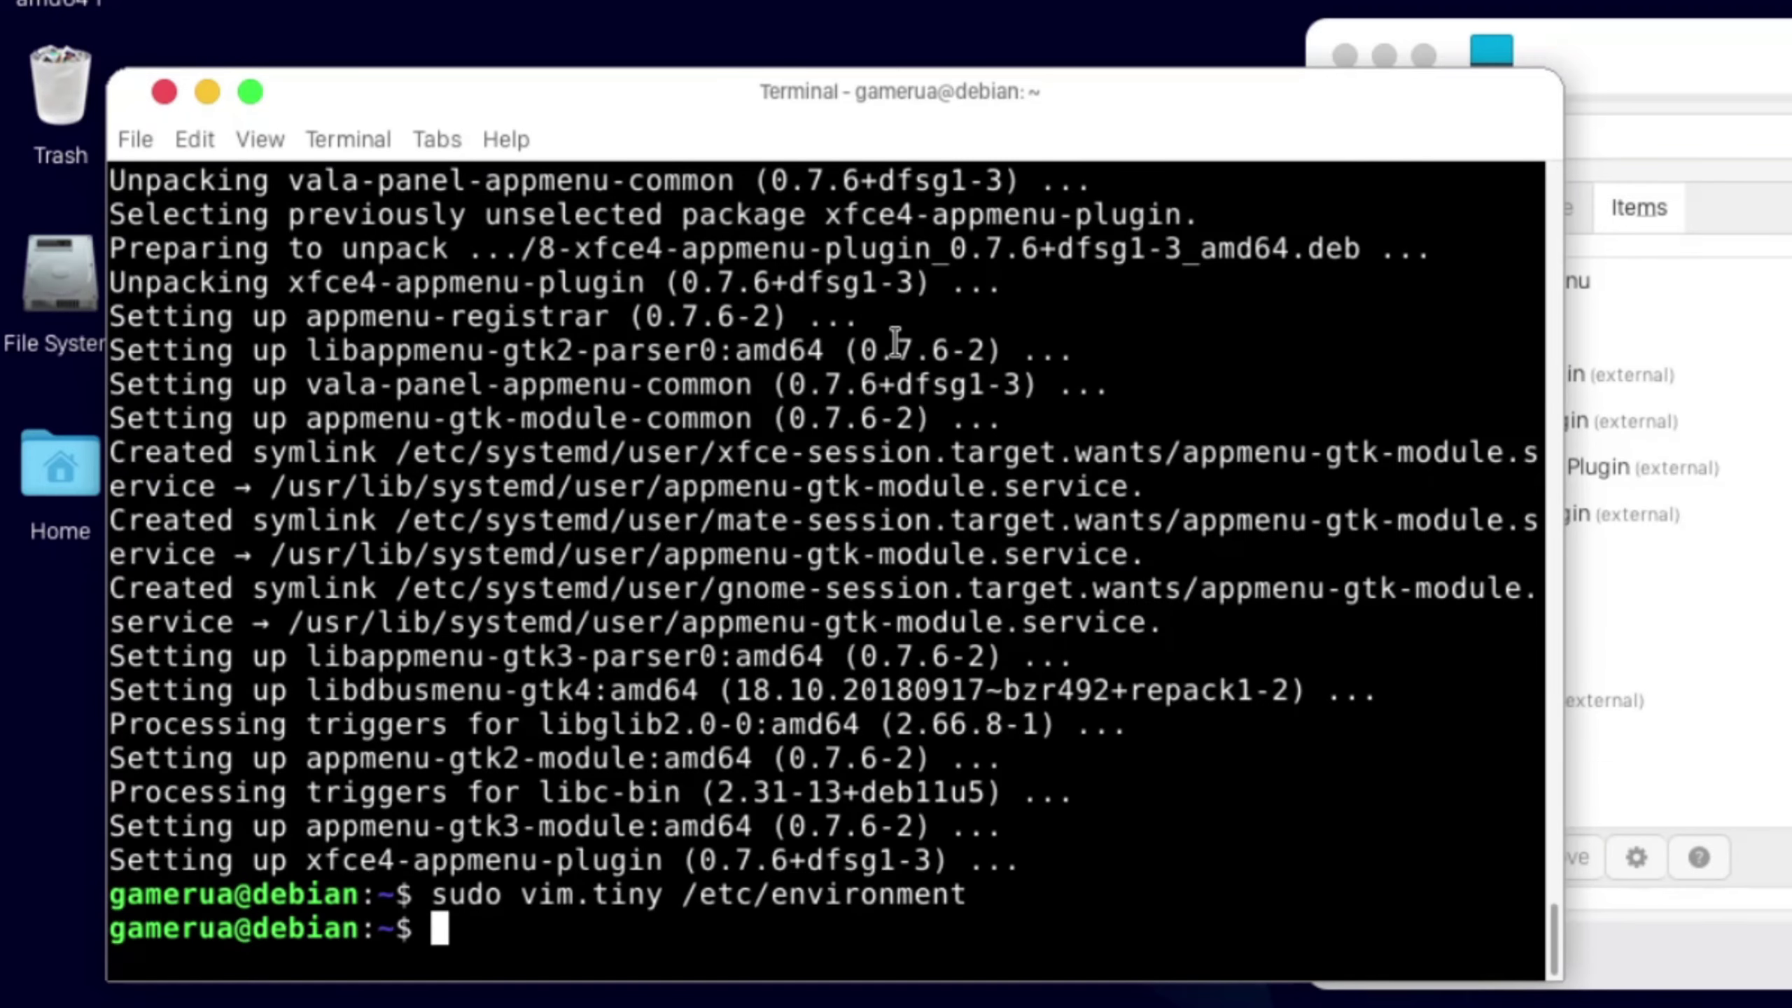
# Step: Search the new panel items for "app" and add the AppMenu Plugin to Panel 1
pyautogui.click(1749, 67)
pyautogui.click(1401, 793)
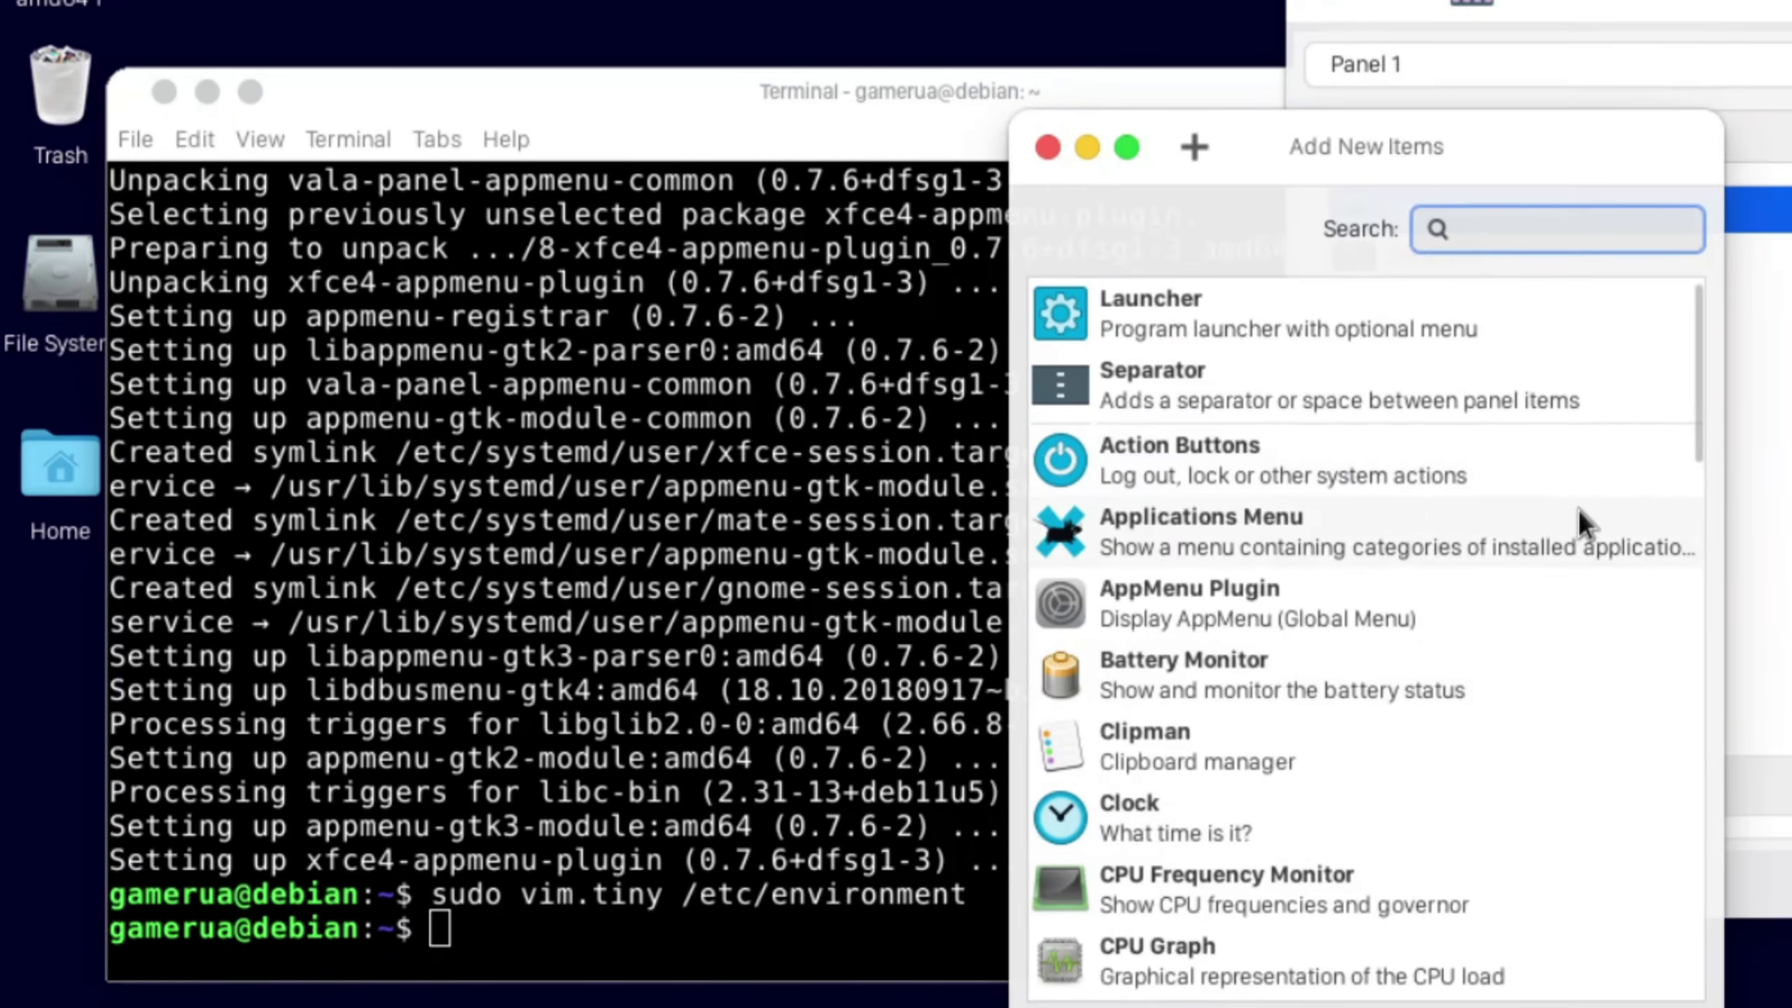
pyautogui.moveTo(1699, 318); pyautogui.dragTo(1703, 998)
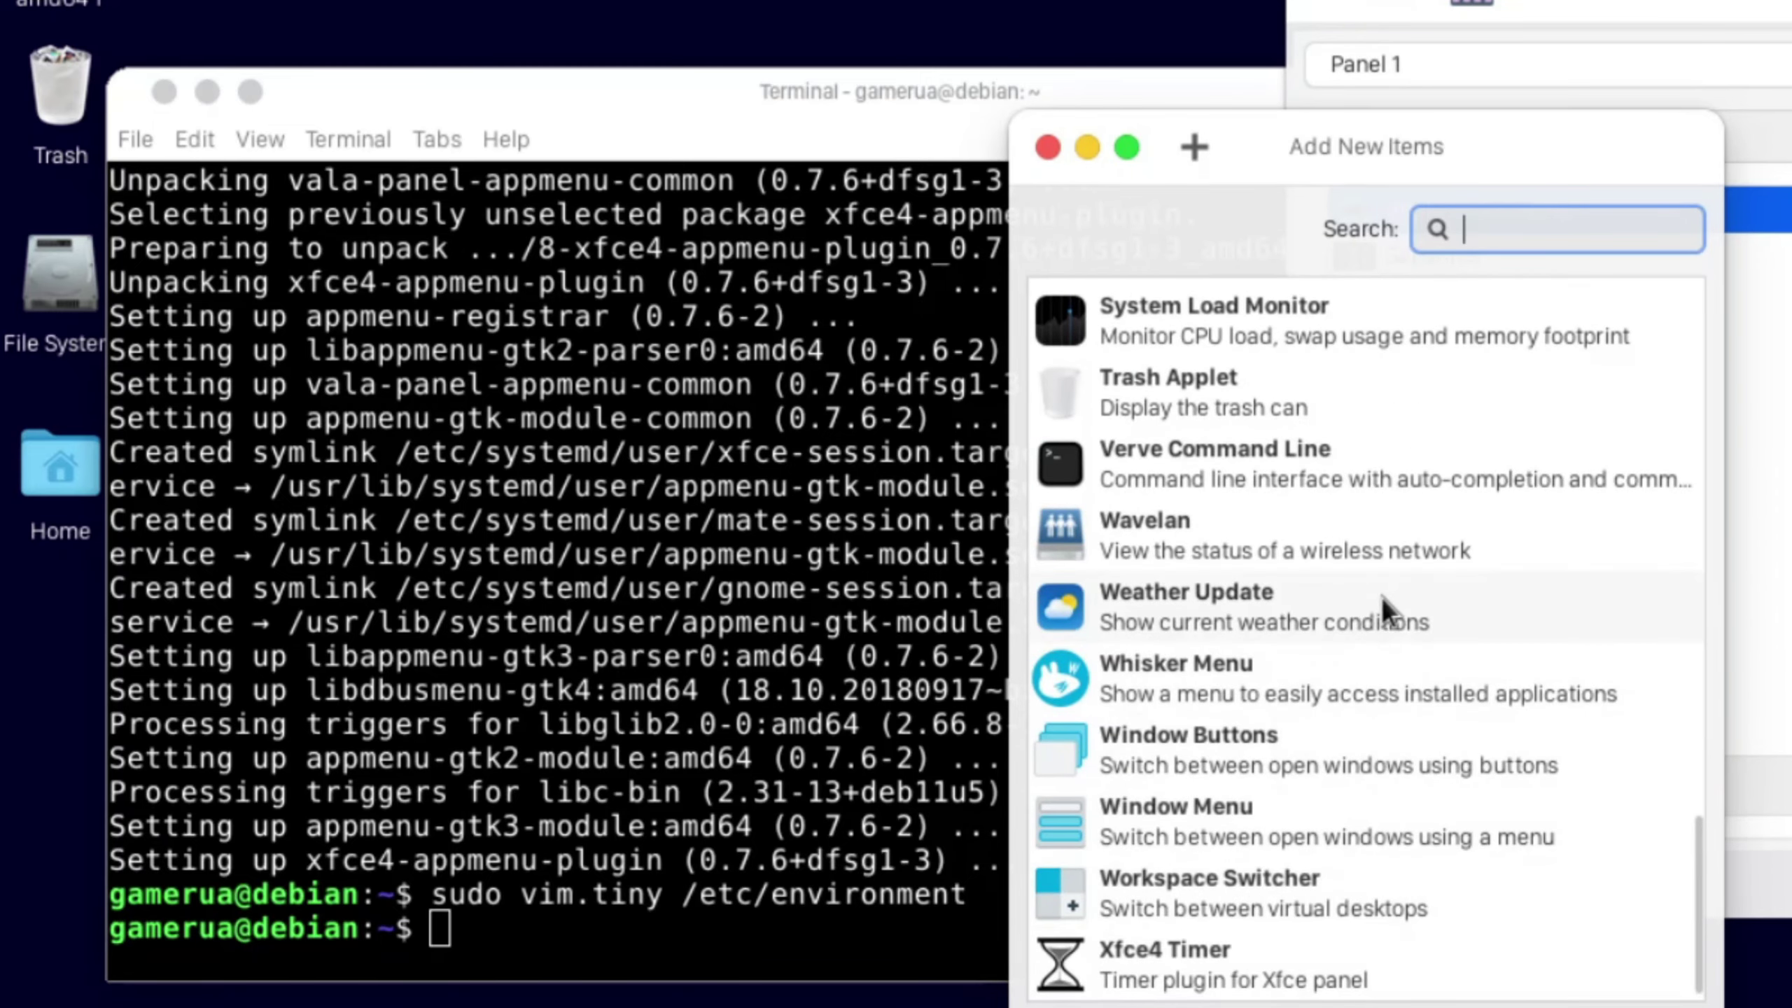
pyautogui.scroll(1, 1361, 579)
pyautogui.moveTo(1696, 806); pyautogui.dragTo(1681, 304)
pyautogui.write('app')
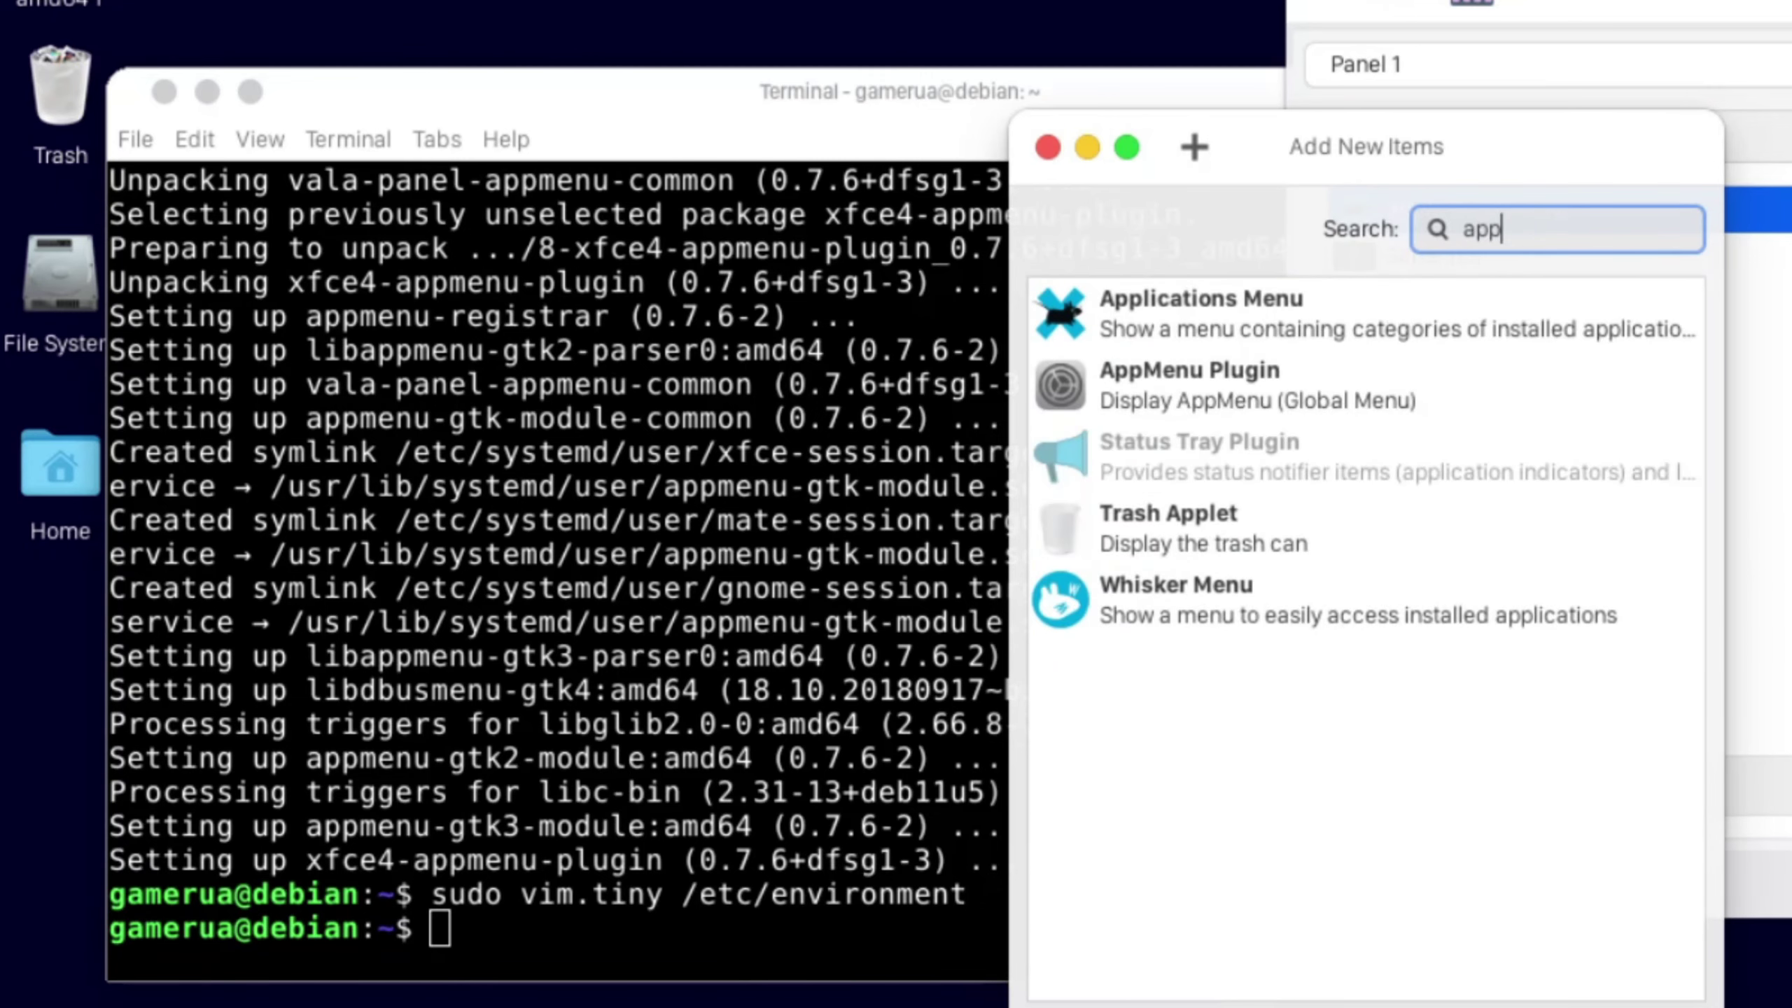
pyautogui.click(1387, 385)
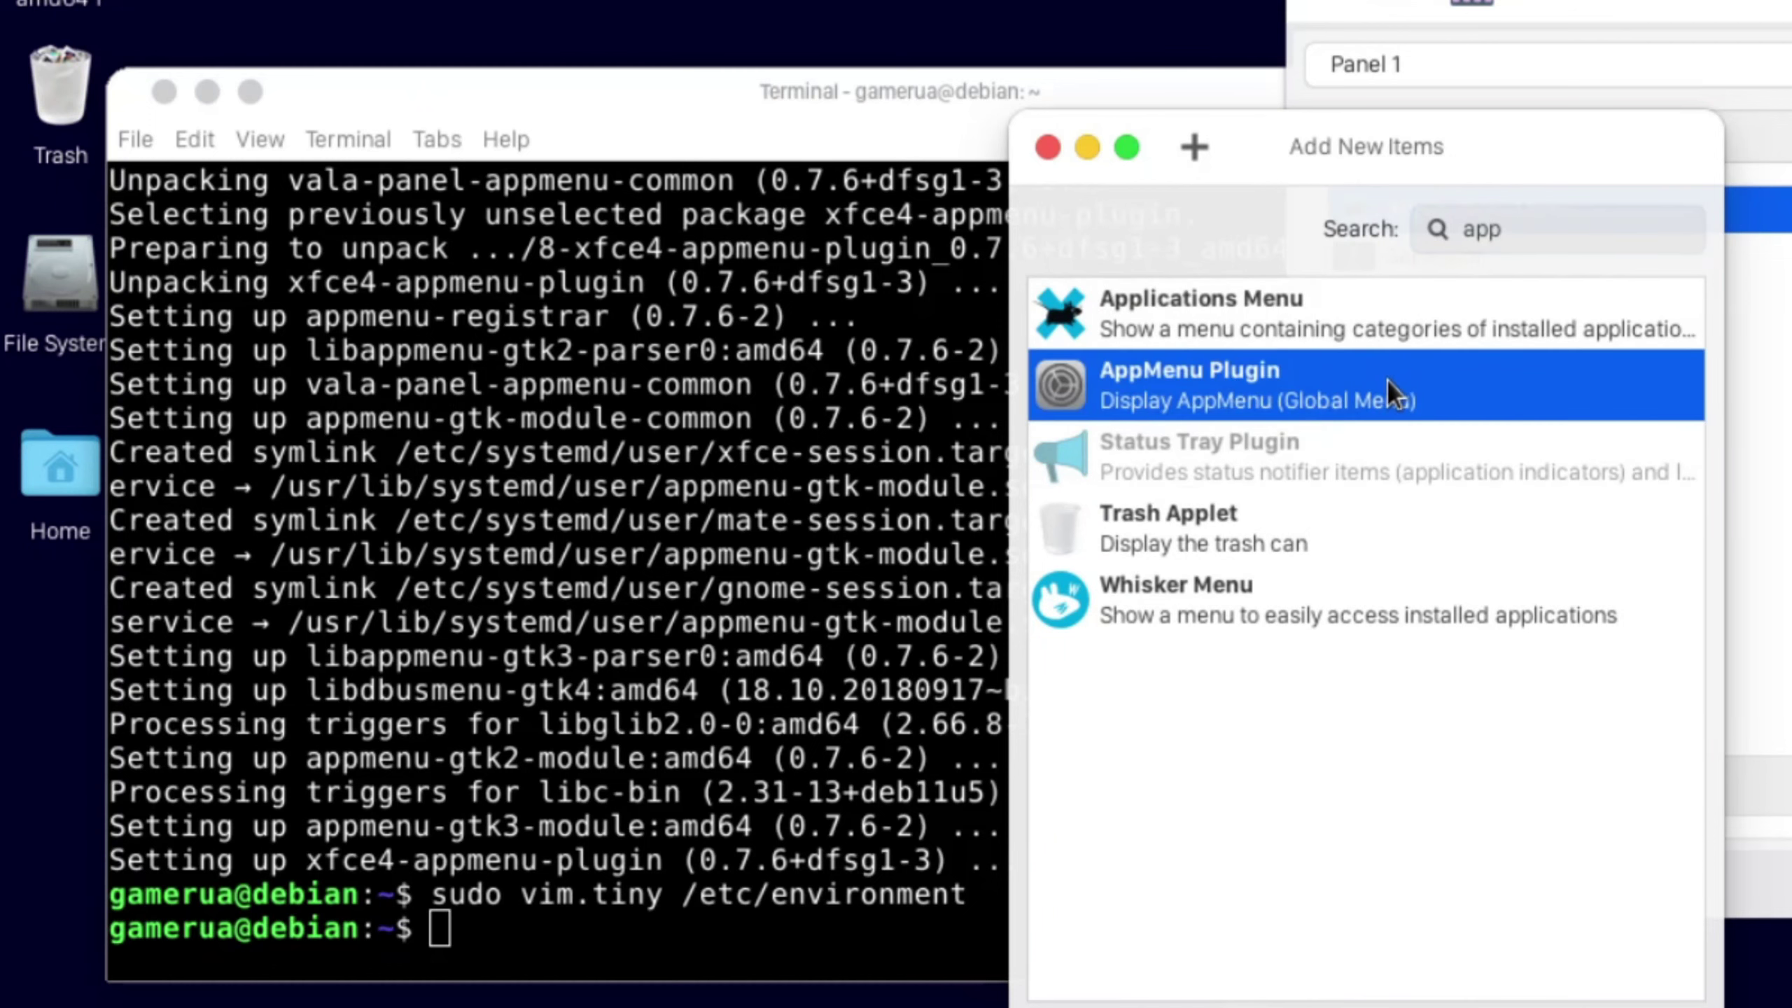
pyautogui.doubleClick(1457, 375)
# Step: Move the AppMenu Plugin up the item list to directly below Applications Menu
pyautogui.moveTo(635, 736); pyautogui.dragTo(597, 311)
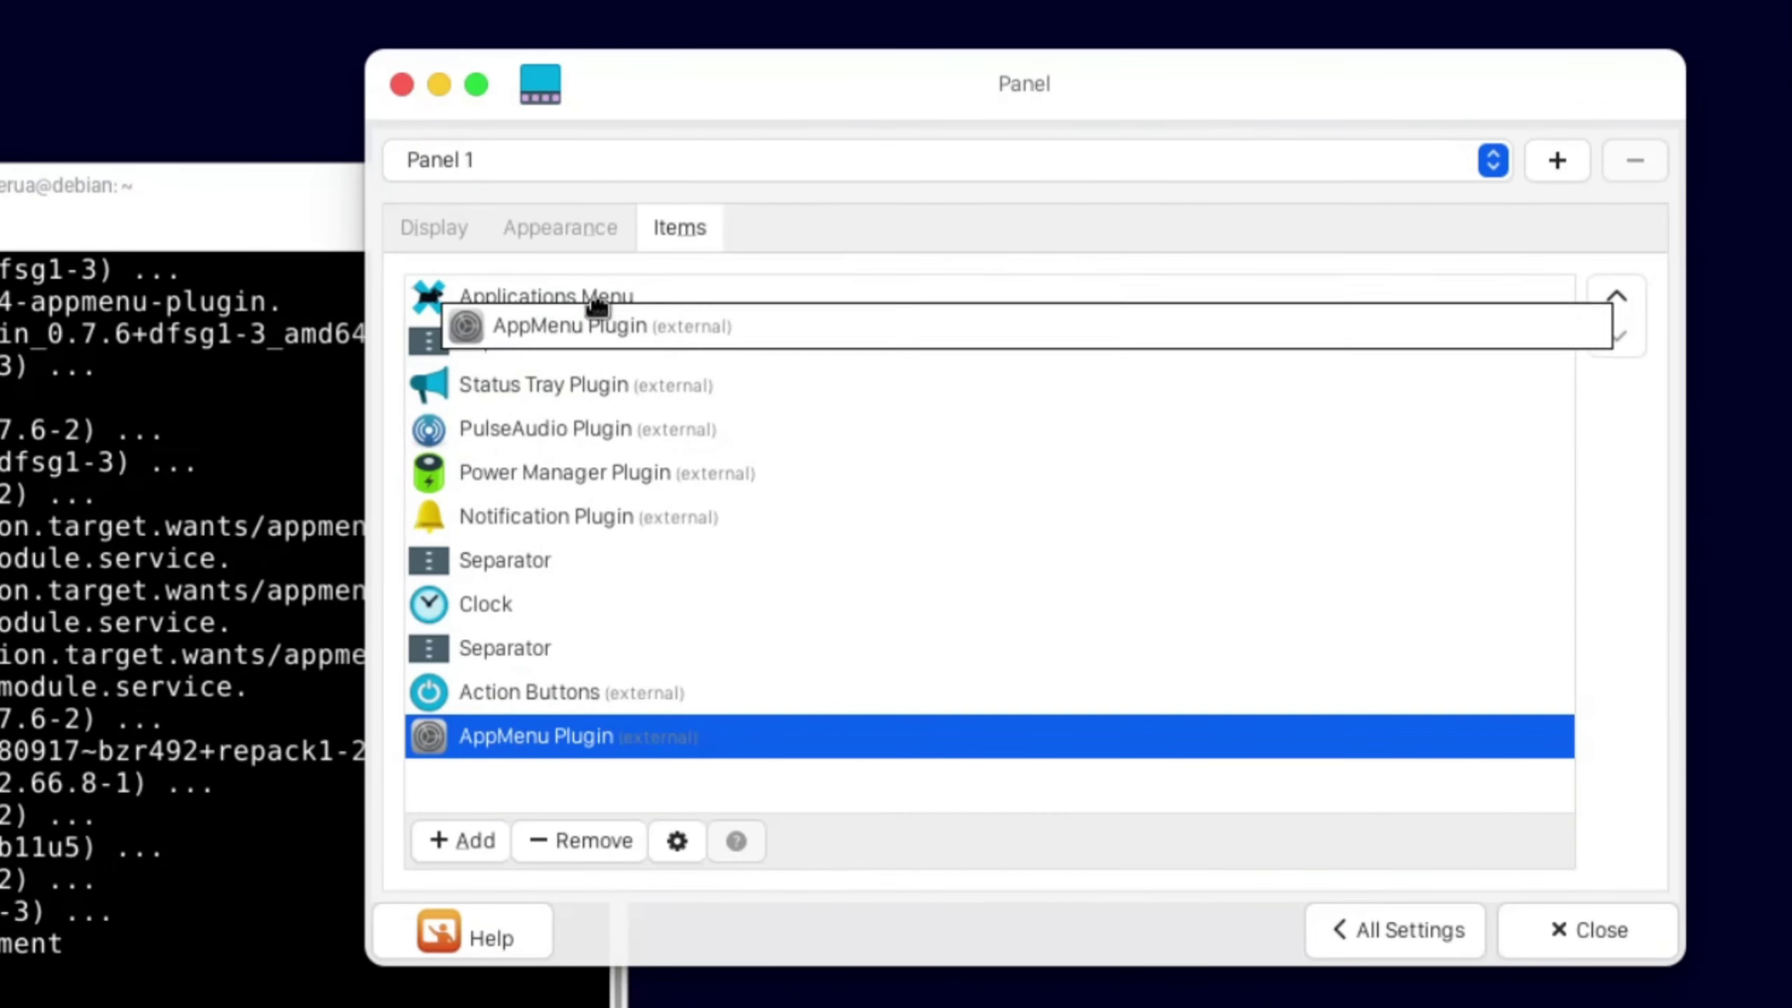
pyautogui.moveTo(491, 738); pyautogui.dragTo(961, 340)
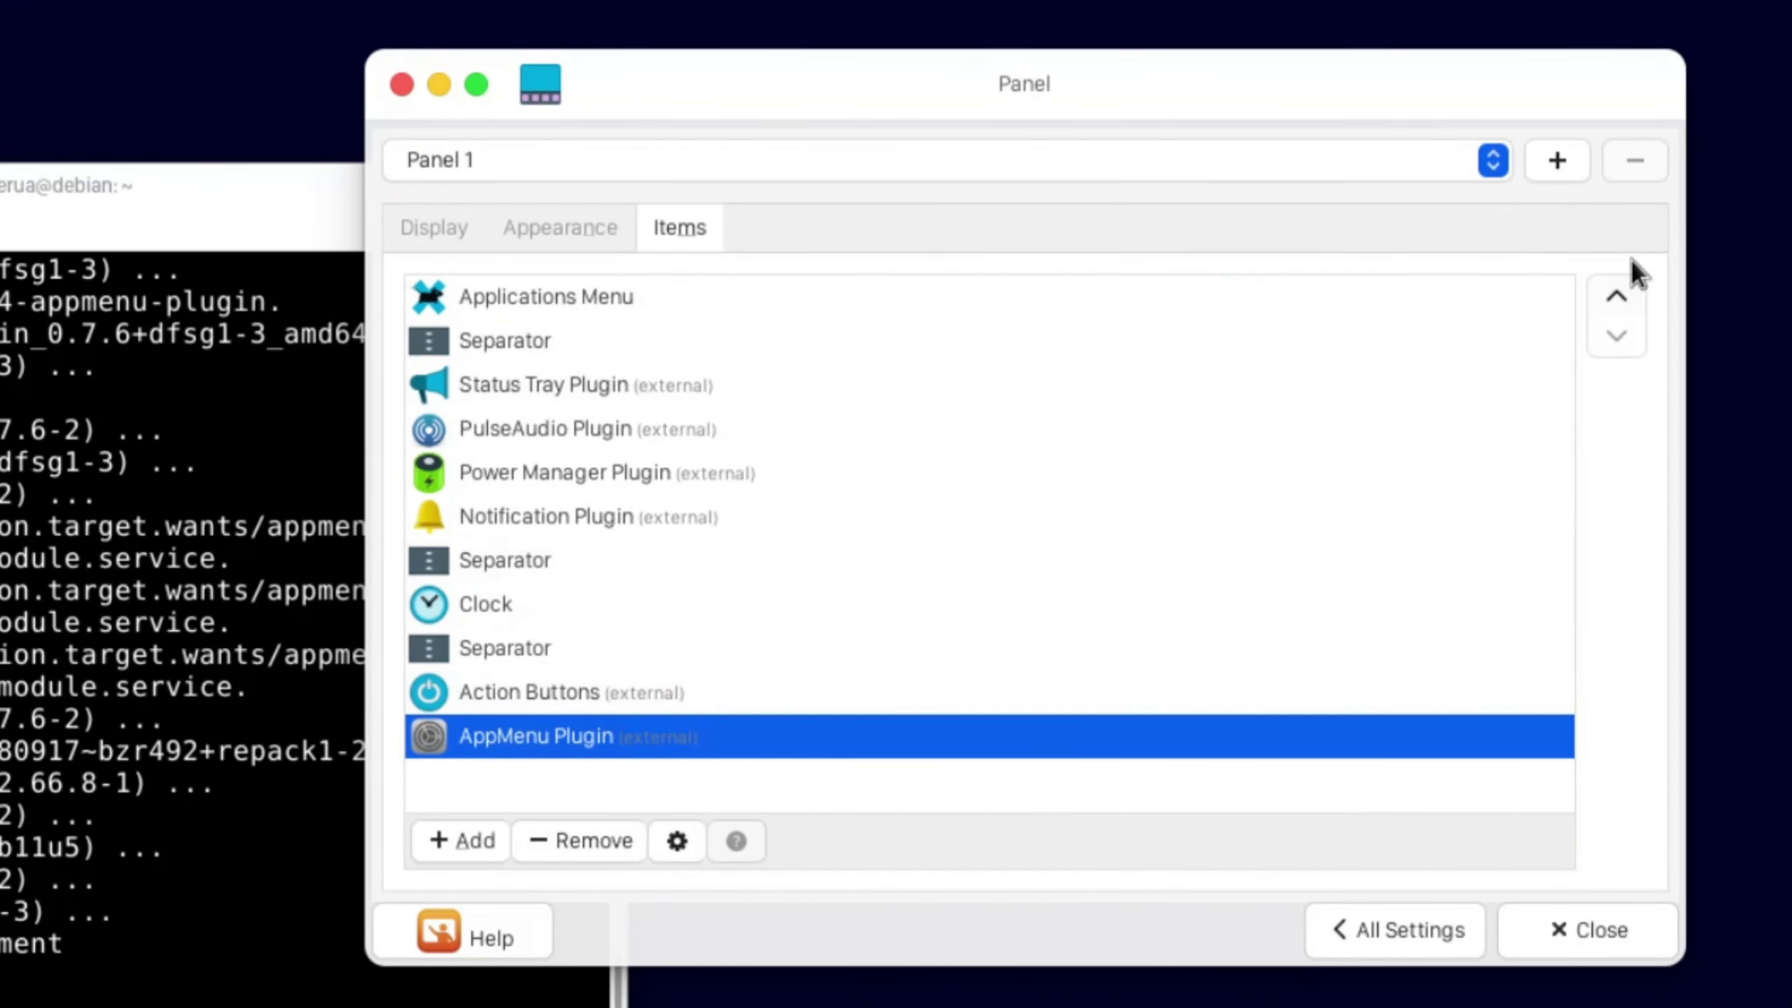
pyautogui.click(1617, 297)
pyautogui.click(1616, 297)
pyautogui.click(1617, 297)
pyautogui.click(1617, 296)
pyautogui.click(1617, 296)
pyautogui.click(1617, 297)
pyautogui.click(1616, 296)
pyautogui.click(1617, 297)
pyautogui.click(1616, 297)
pyautogui.click(1617, 297)
pyautogui.click(1617, 336)
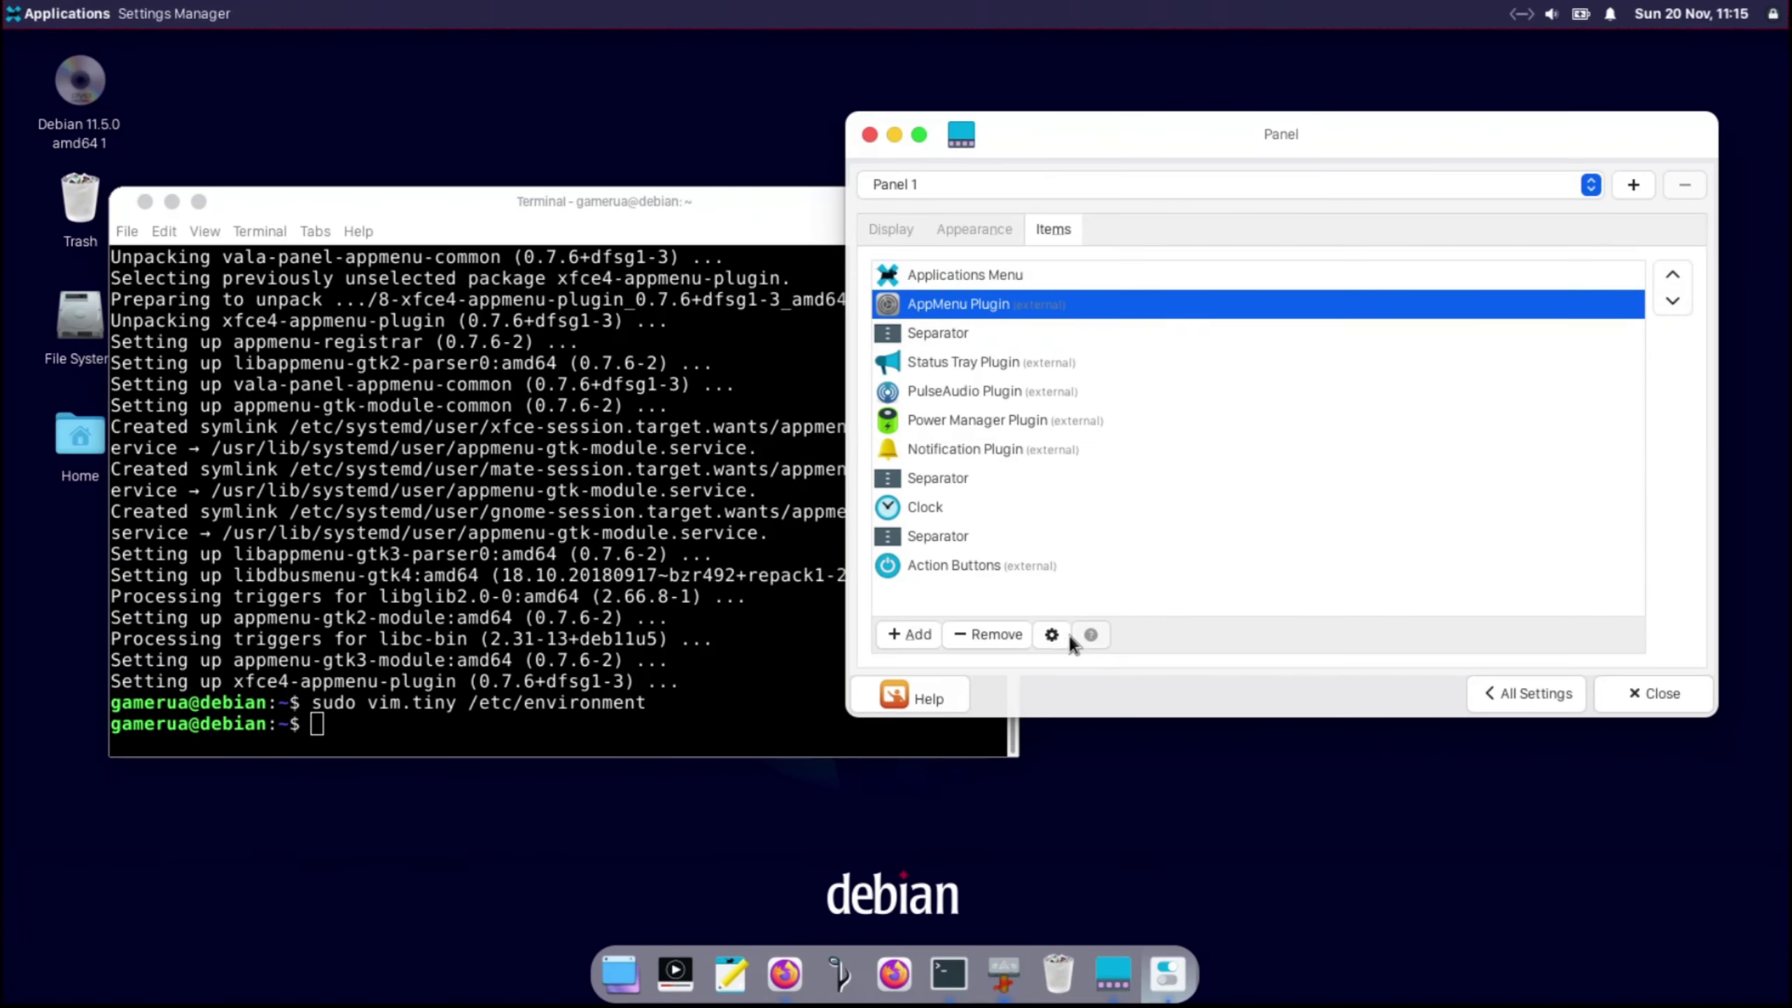
# Step: Check the AppMenu Plugin's configuration options, close them and the Settings Manager, and move the terminal window clear of the desktop icons
pyautogui.click(677, 840)
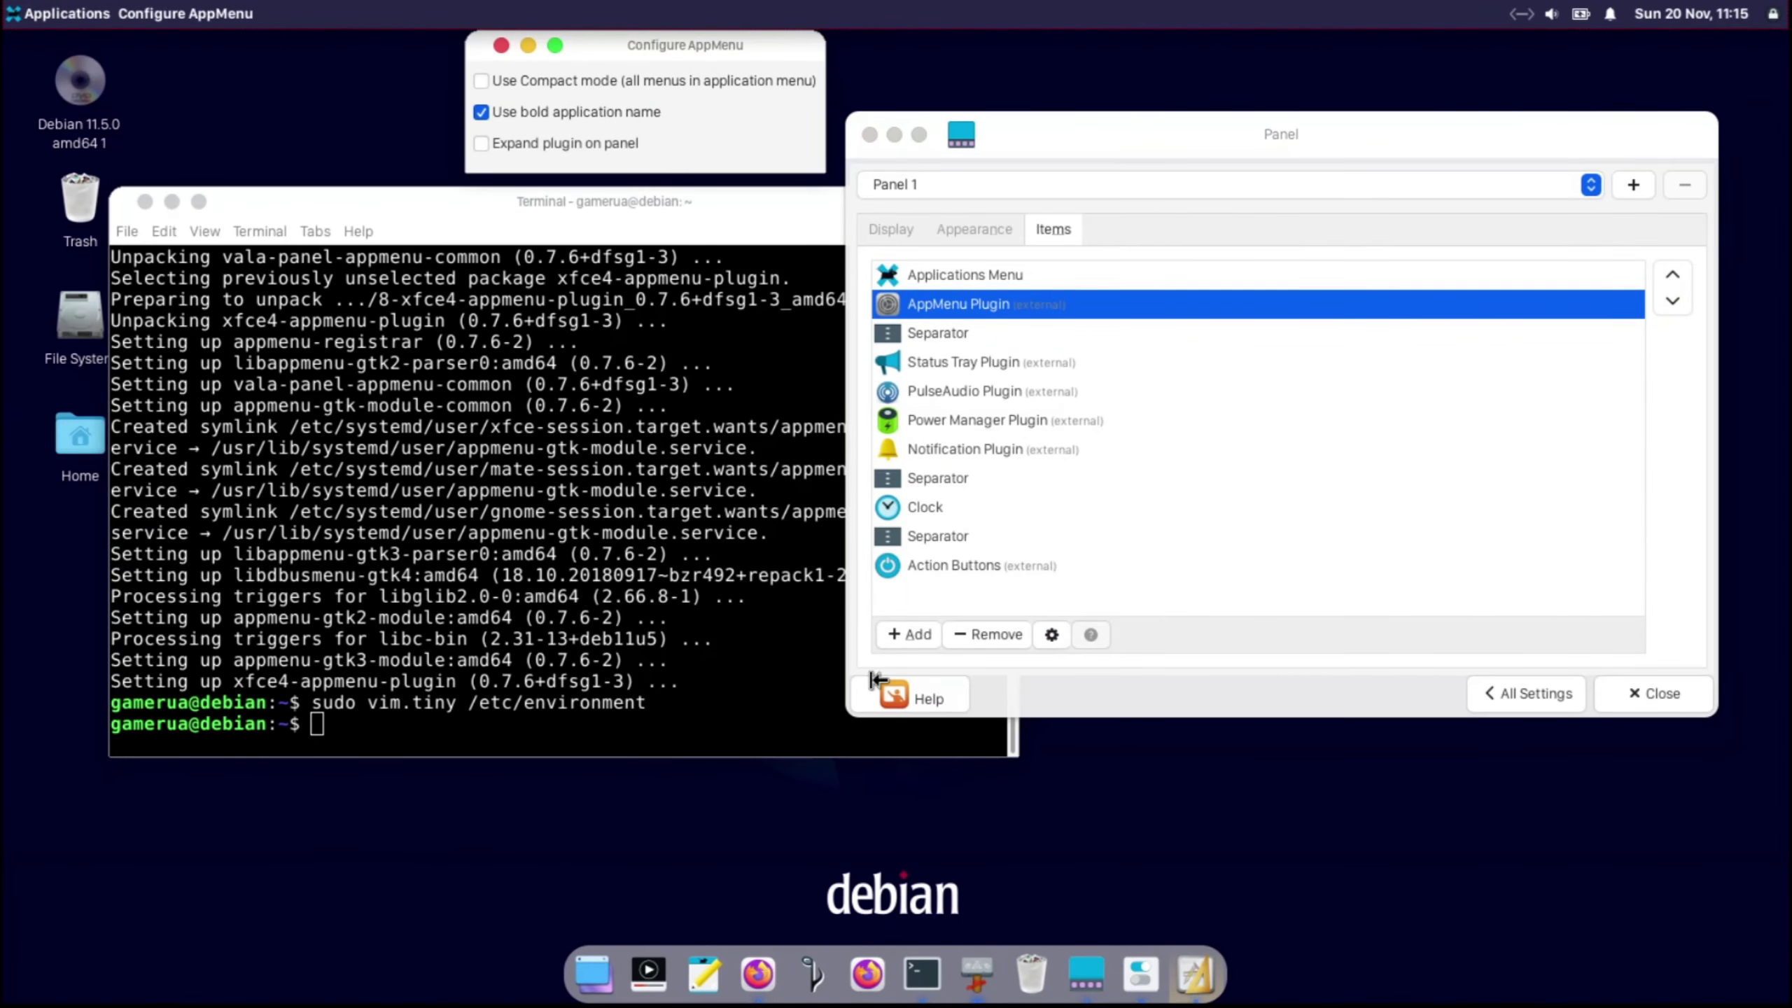
pyautogui.click(502, 45)
pyautogui.click(1526, 693)
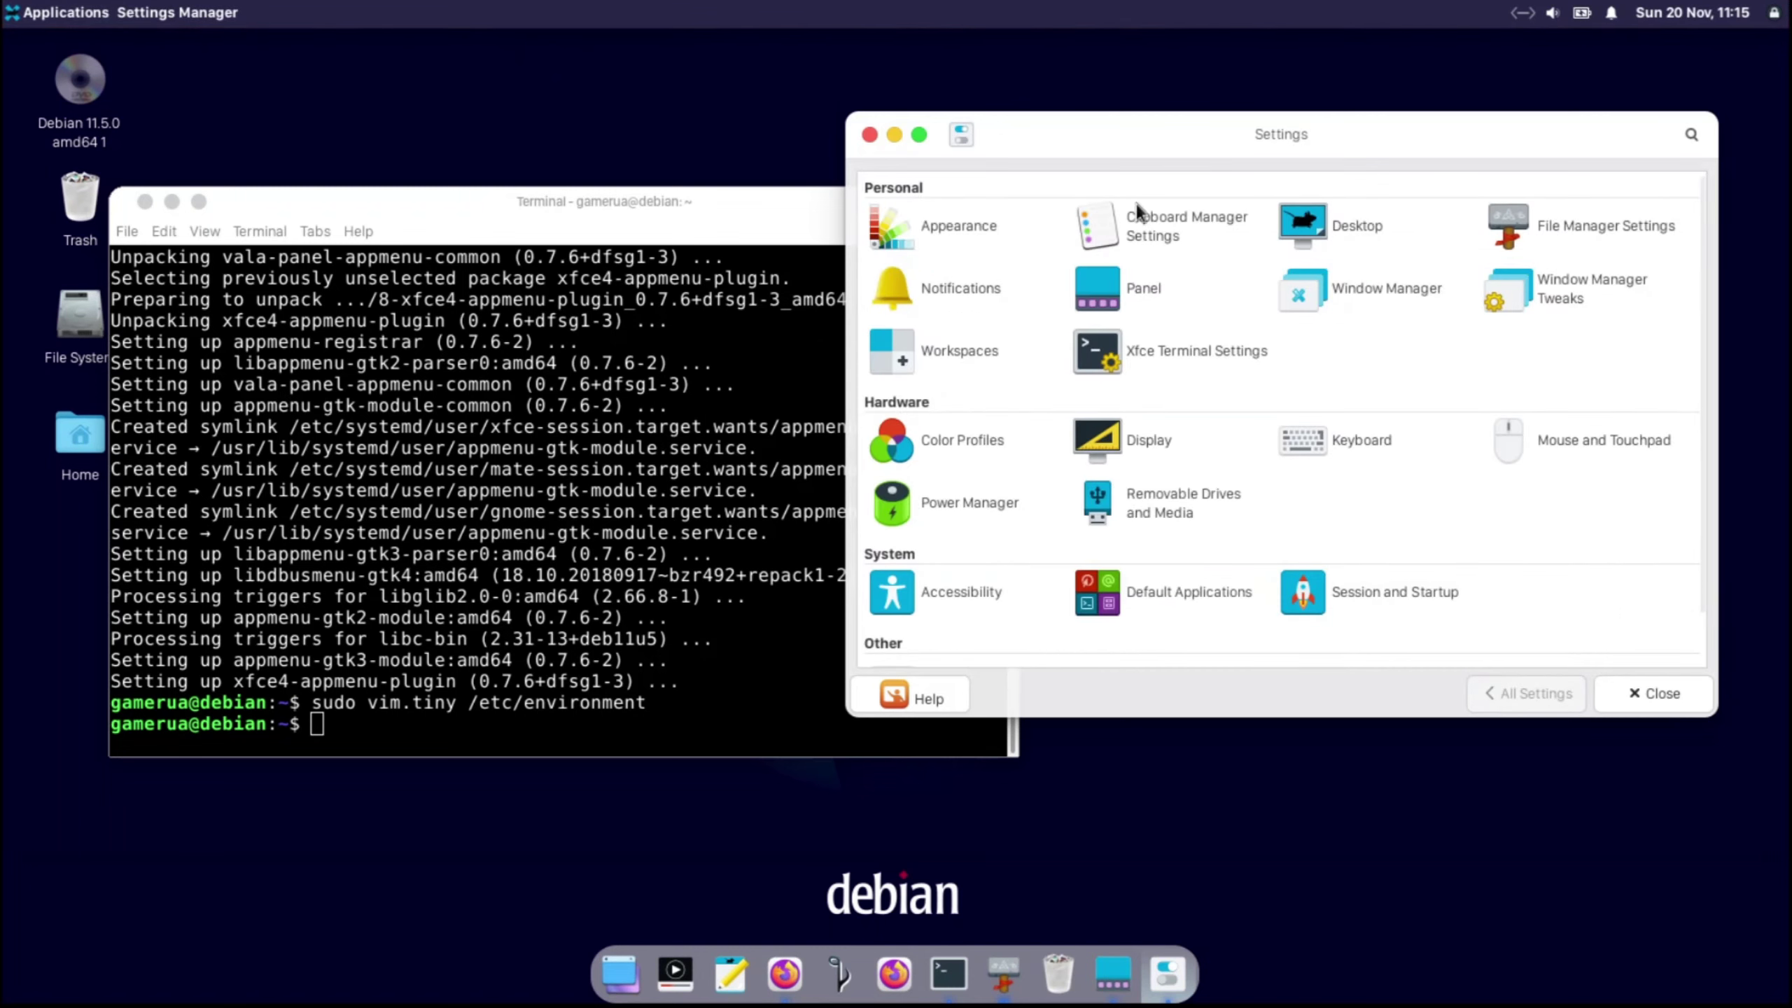
pyautogui.click(869, 136)
pyautogui.moveTo(452, 205); pyautogui.dragTo(715, 138)
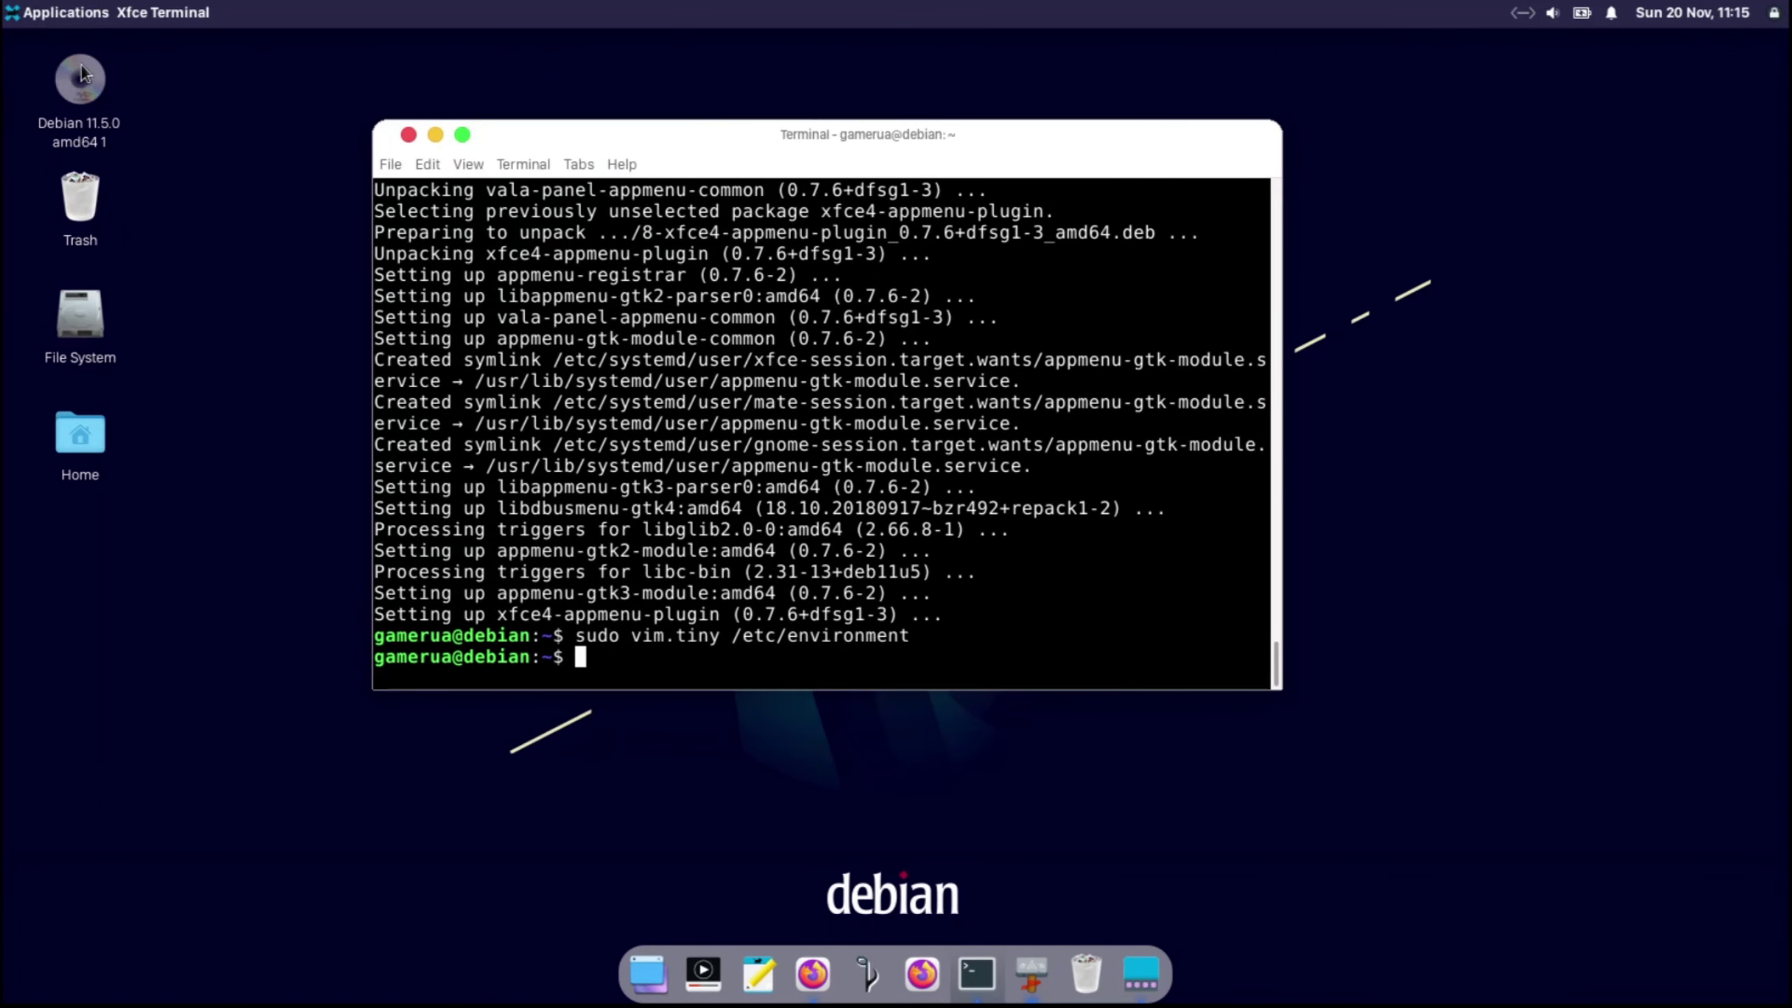
# Step: Reopen the Panel settings and open the properties of the Applications Menu item in Panel 1
pyautogui.click(77, 21)
pyautogui.click(269, 187)
pyautogui.click(1199, 206)
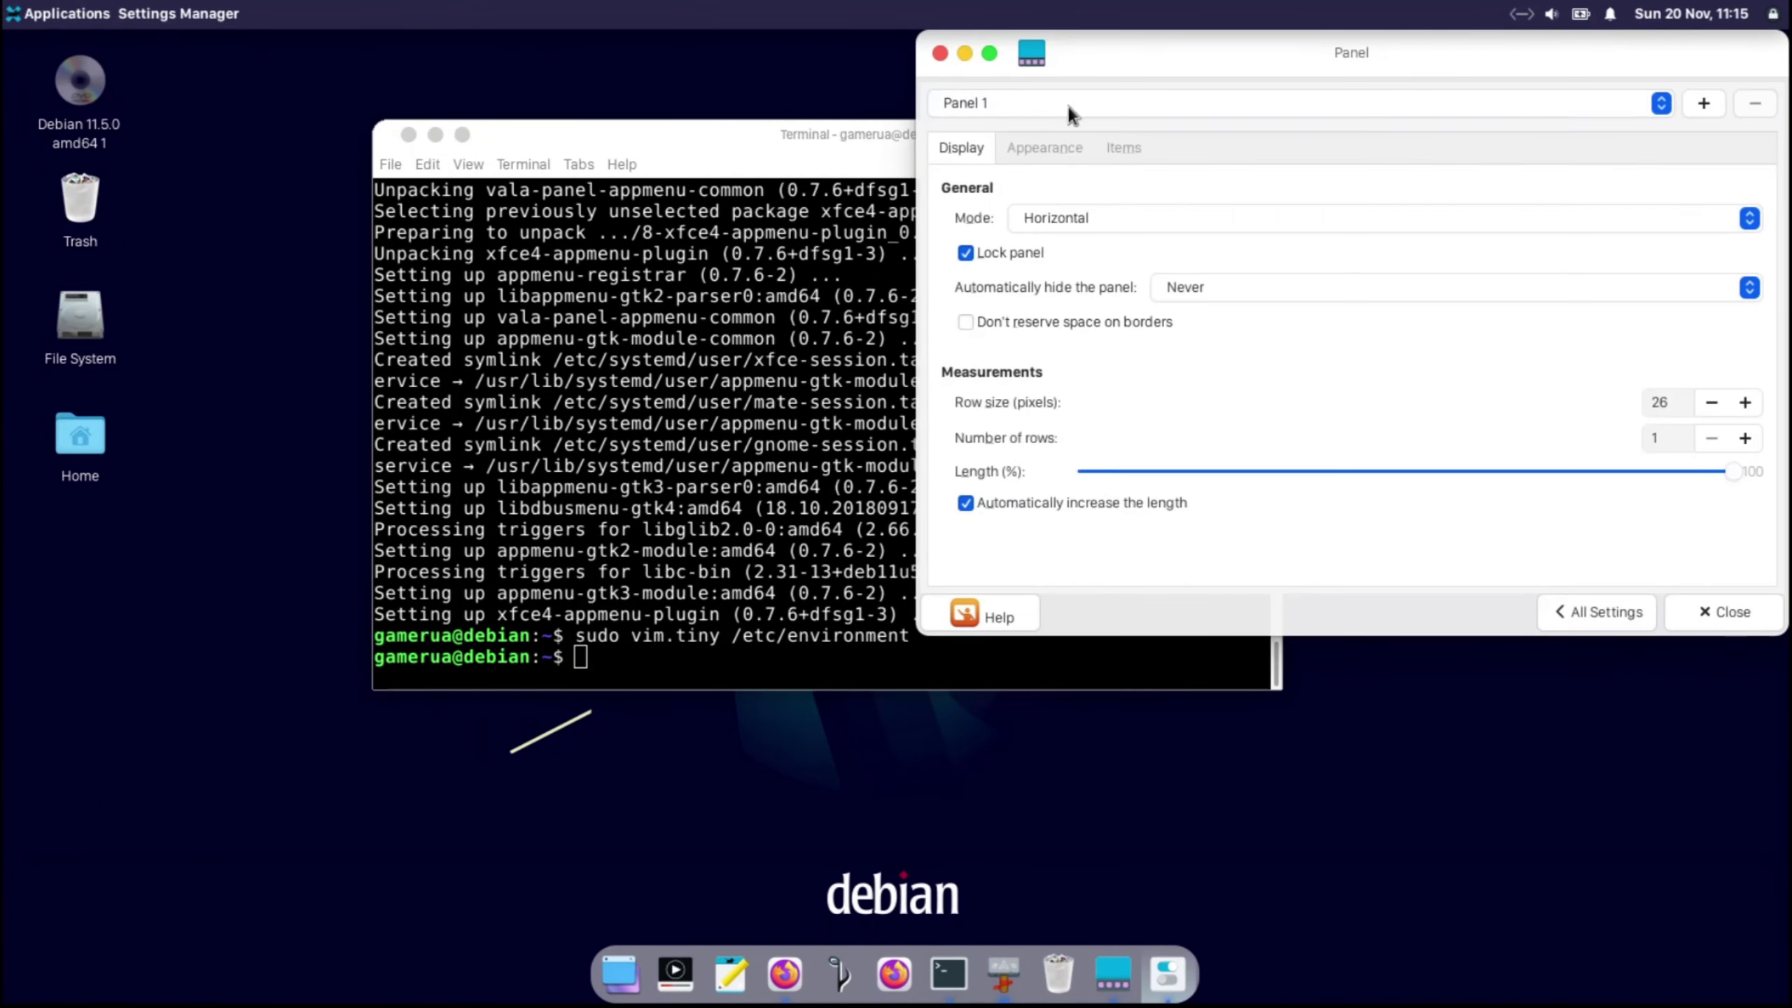
pyautogui.click(1123, 147)
pyautogui.click(1122, 553)
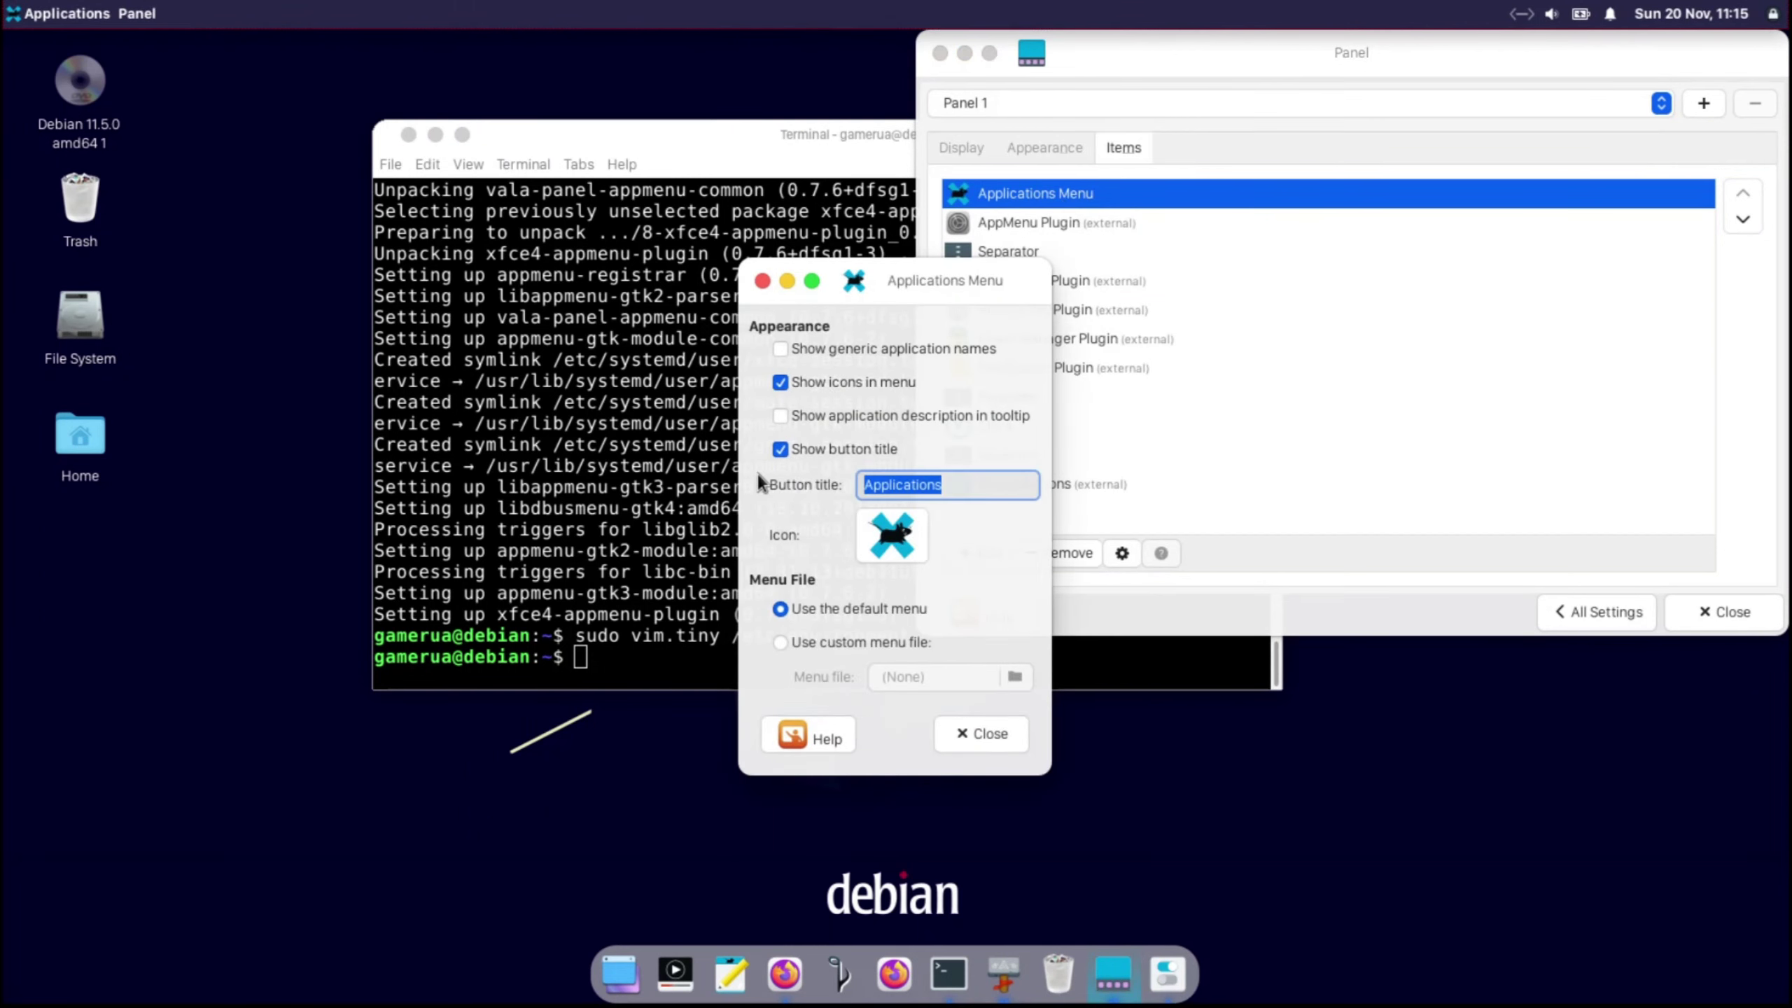
# Step: Set the Applications Menu icon to distributor-logo, clear and hide the button title, and close the properties
pyautogui.click(900, 558)
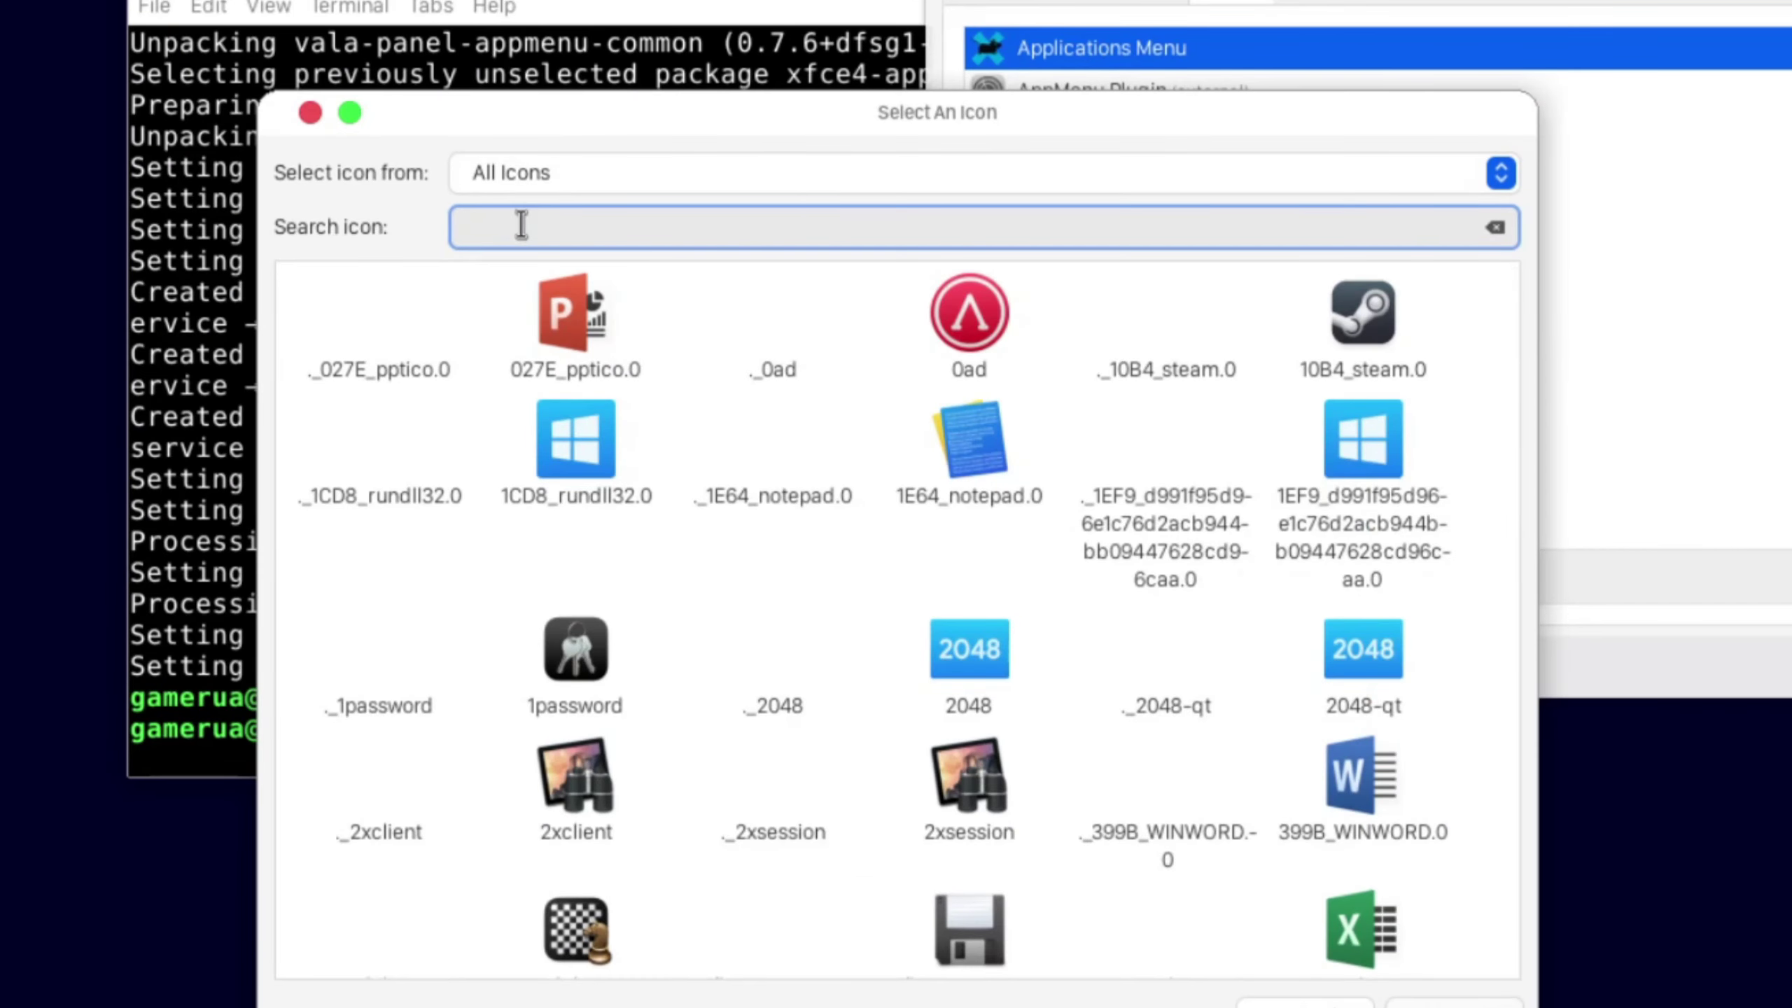
pyautogui.write('dist')
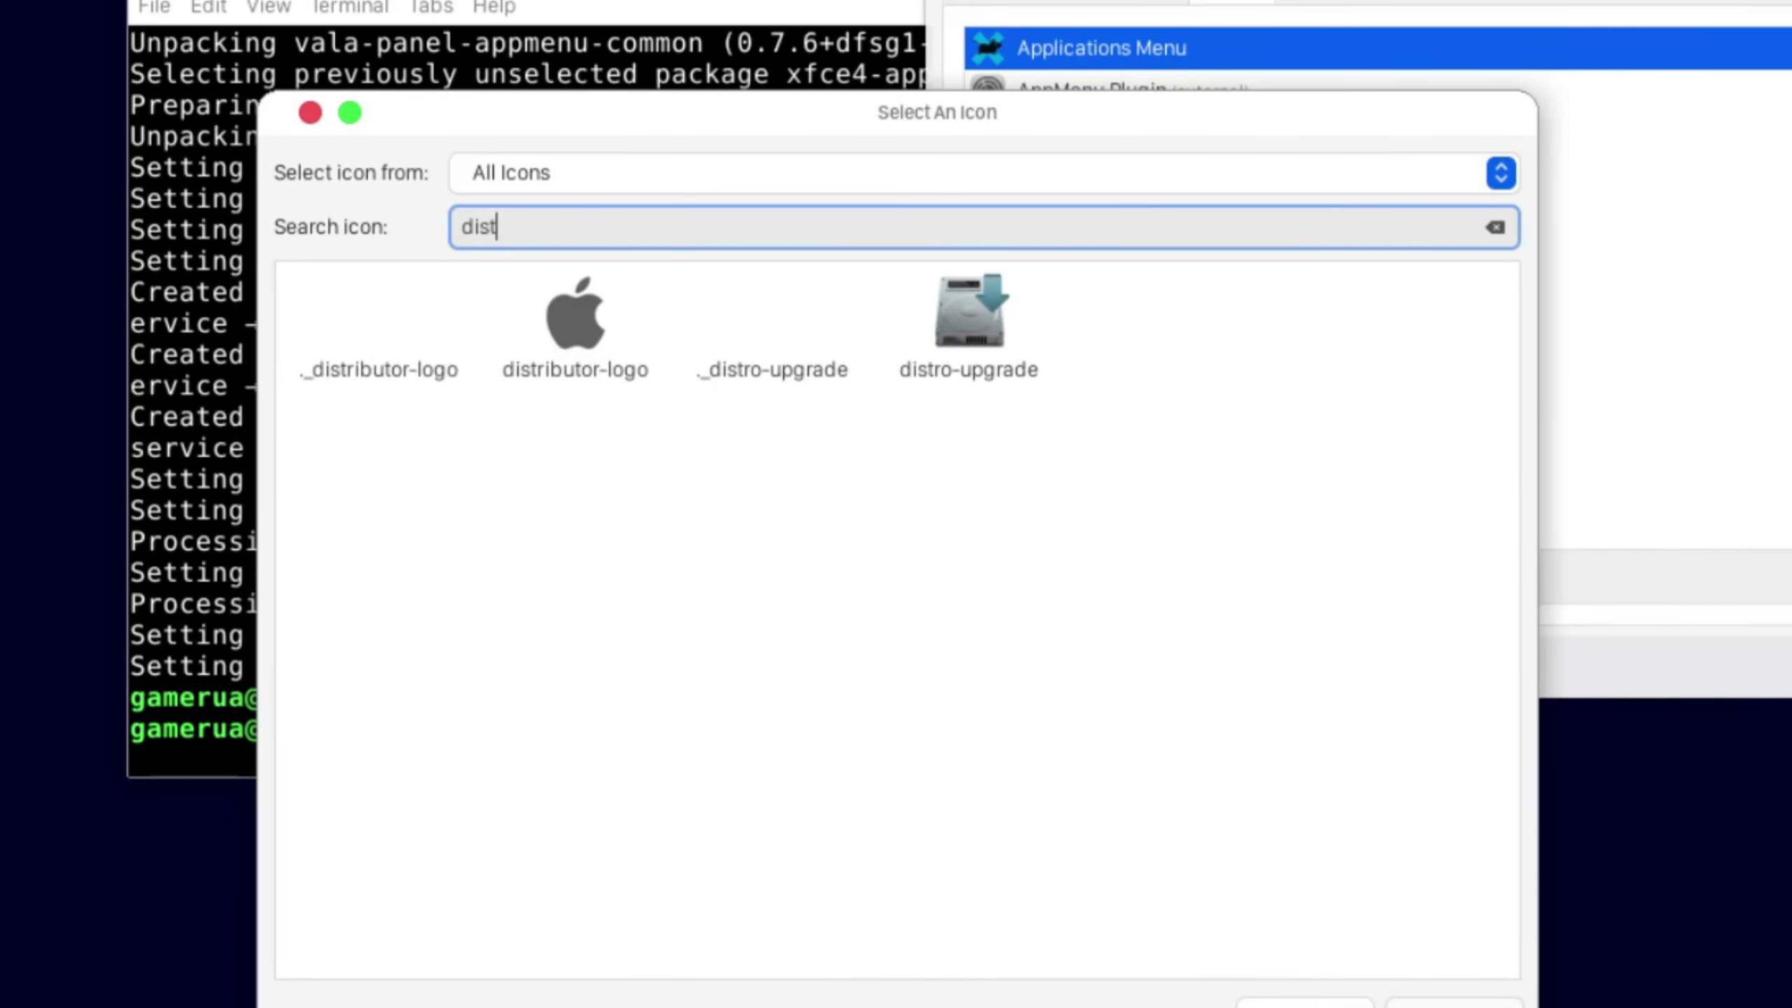
pyautogui.click(603, 333)
pyautogui.press('Return')
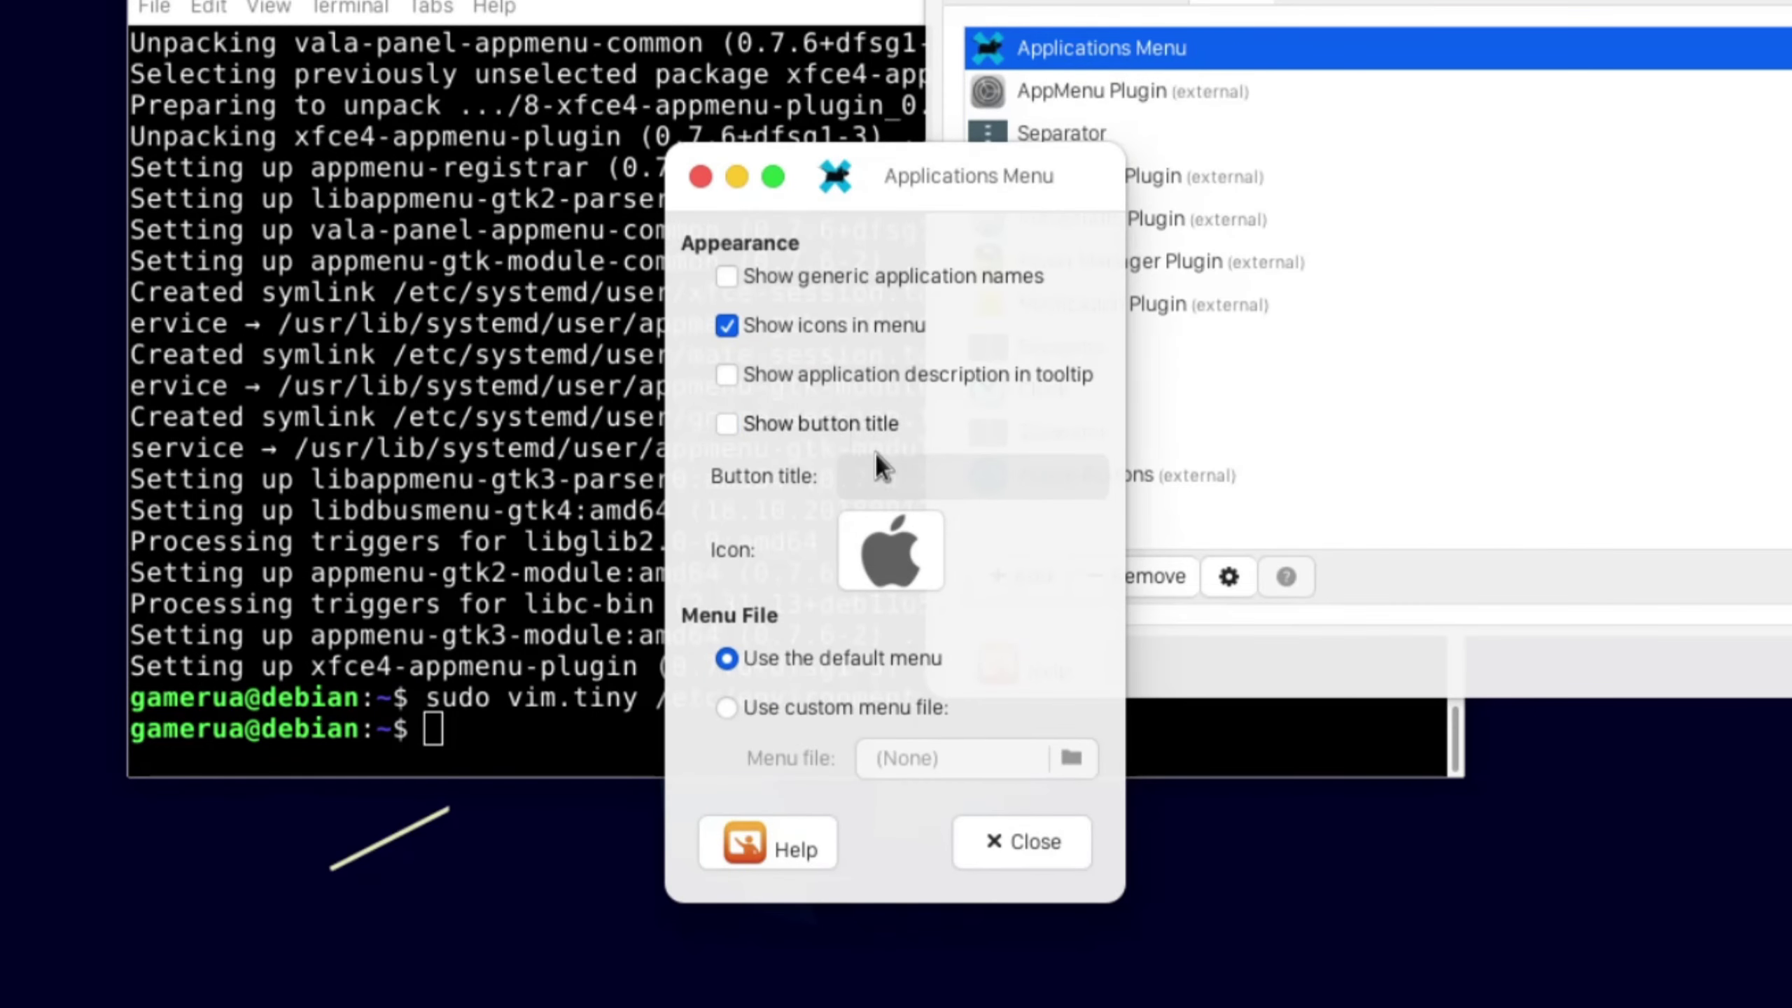
pyautogui.click(889, 475)
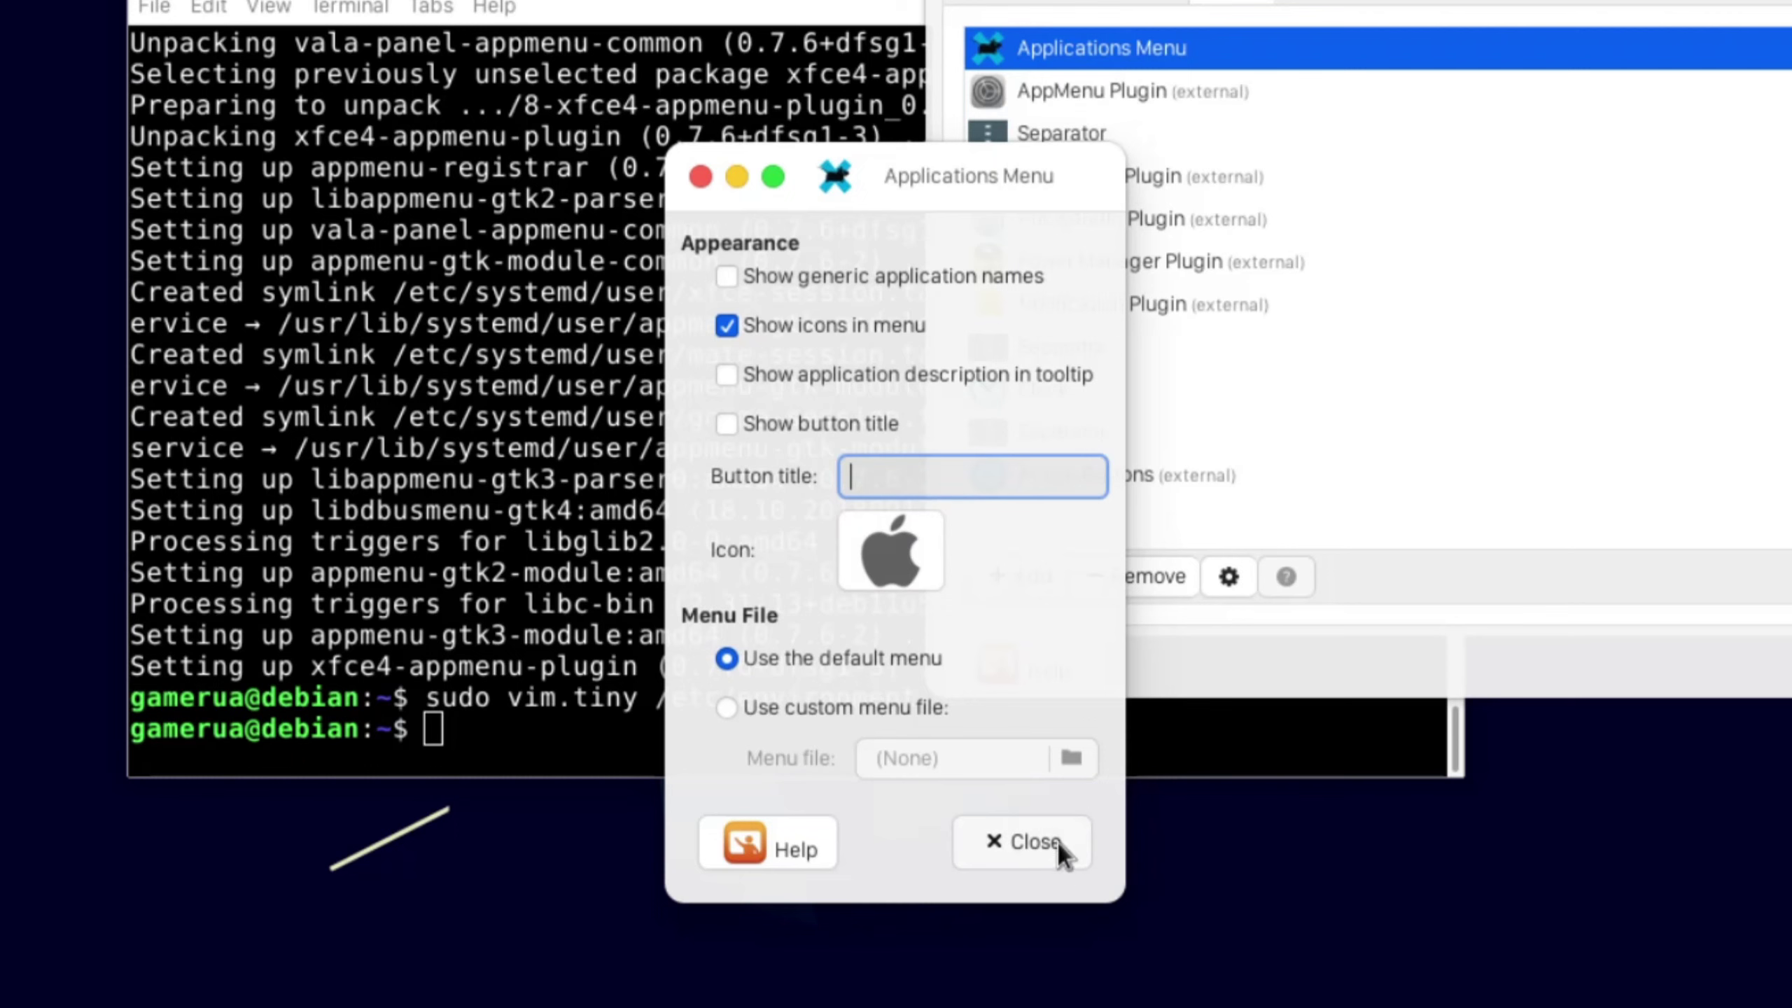
pyautogui.click(806, 718)
# Step: Switch to Firefox and download xpple_menu.zip from the Xpple Menu page on xfce-look.org
pyautogui.moveTo(980, 164); pyautogui.dragTo(288, 0)
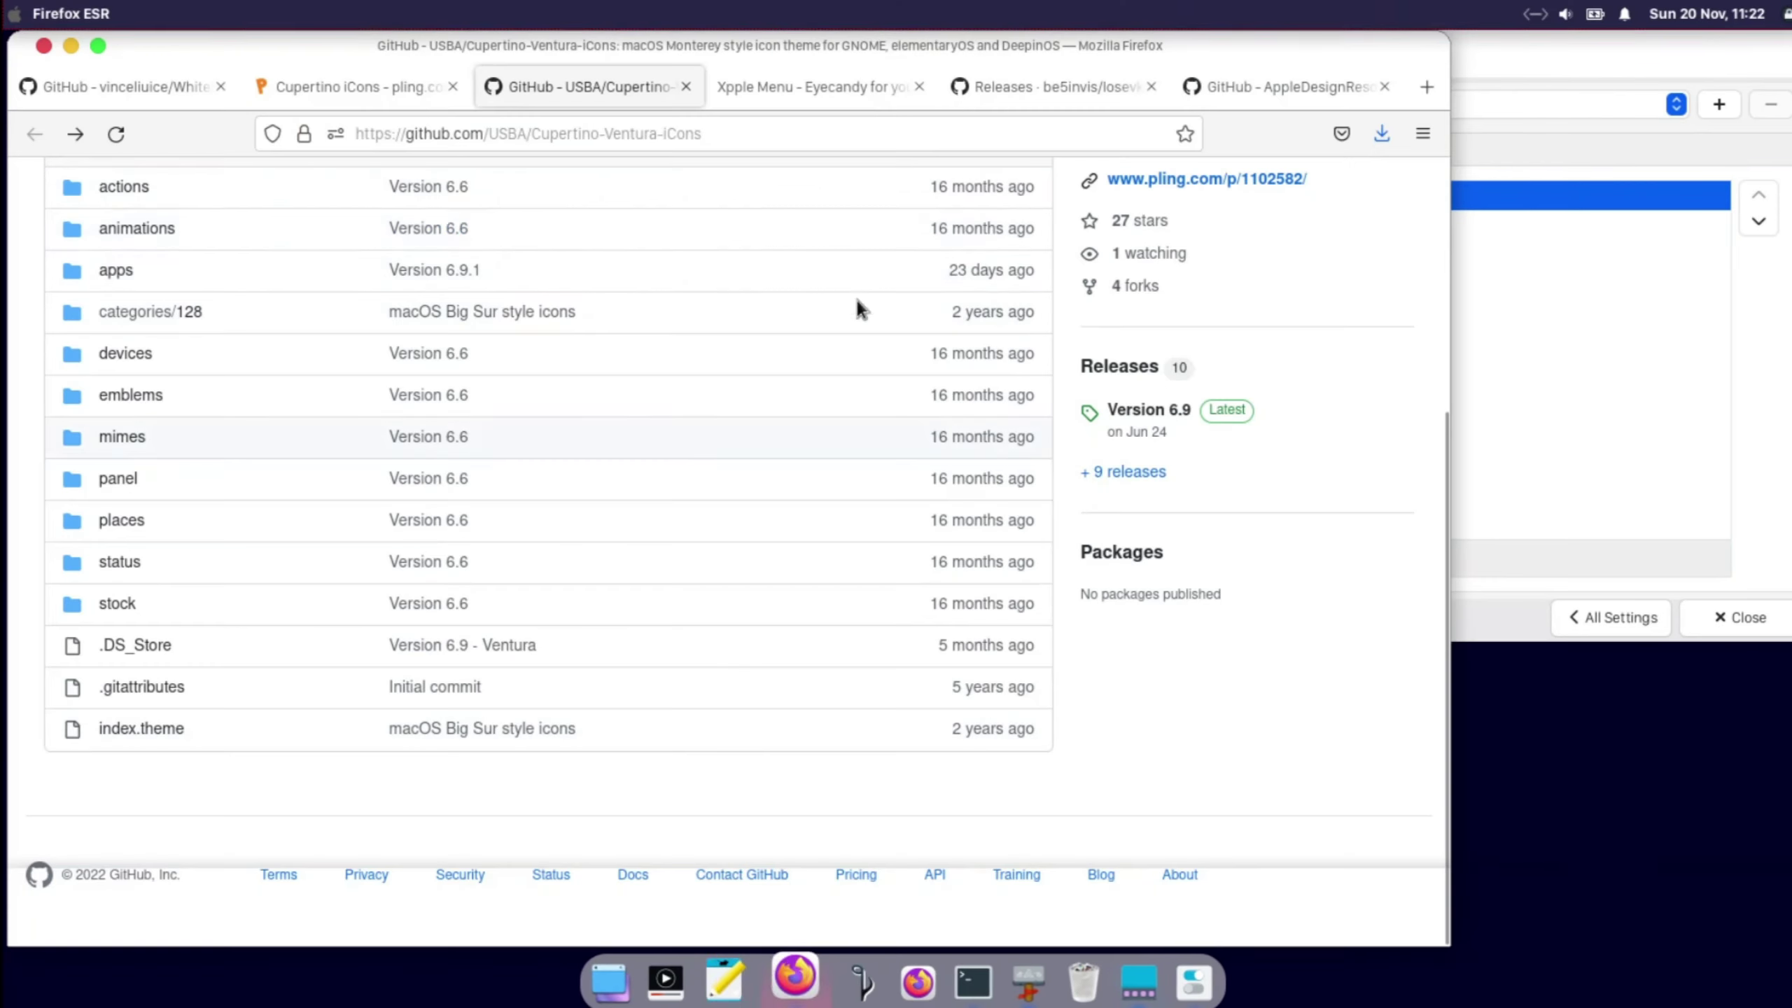
pyautogui.scroll(3, 857, 308)
pyautogui.click(811, 87)
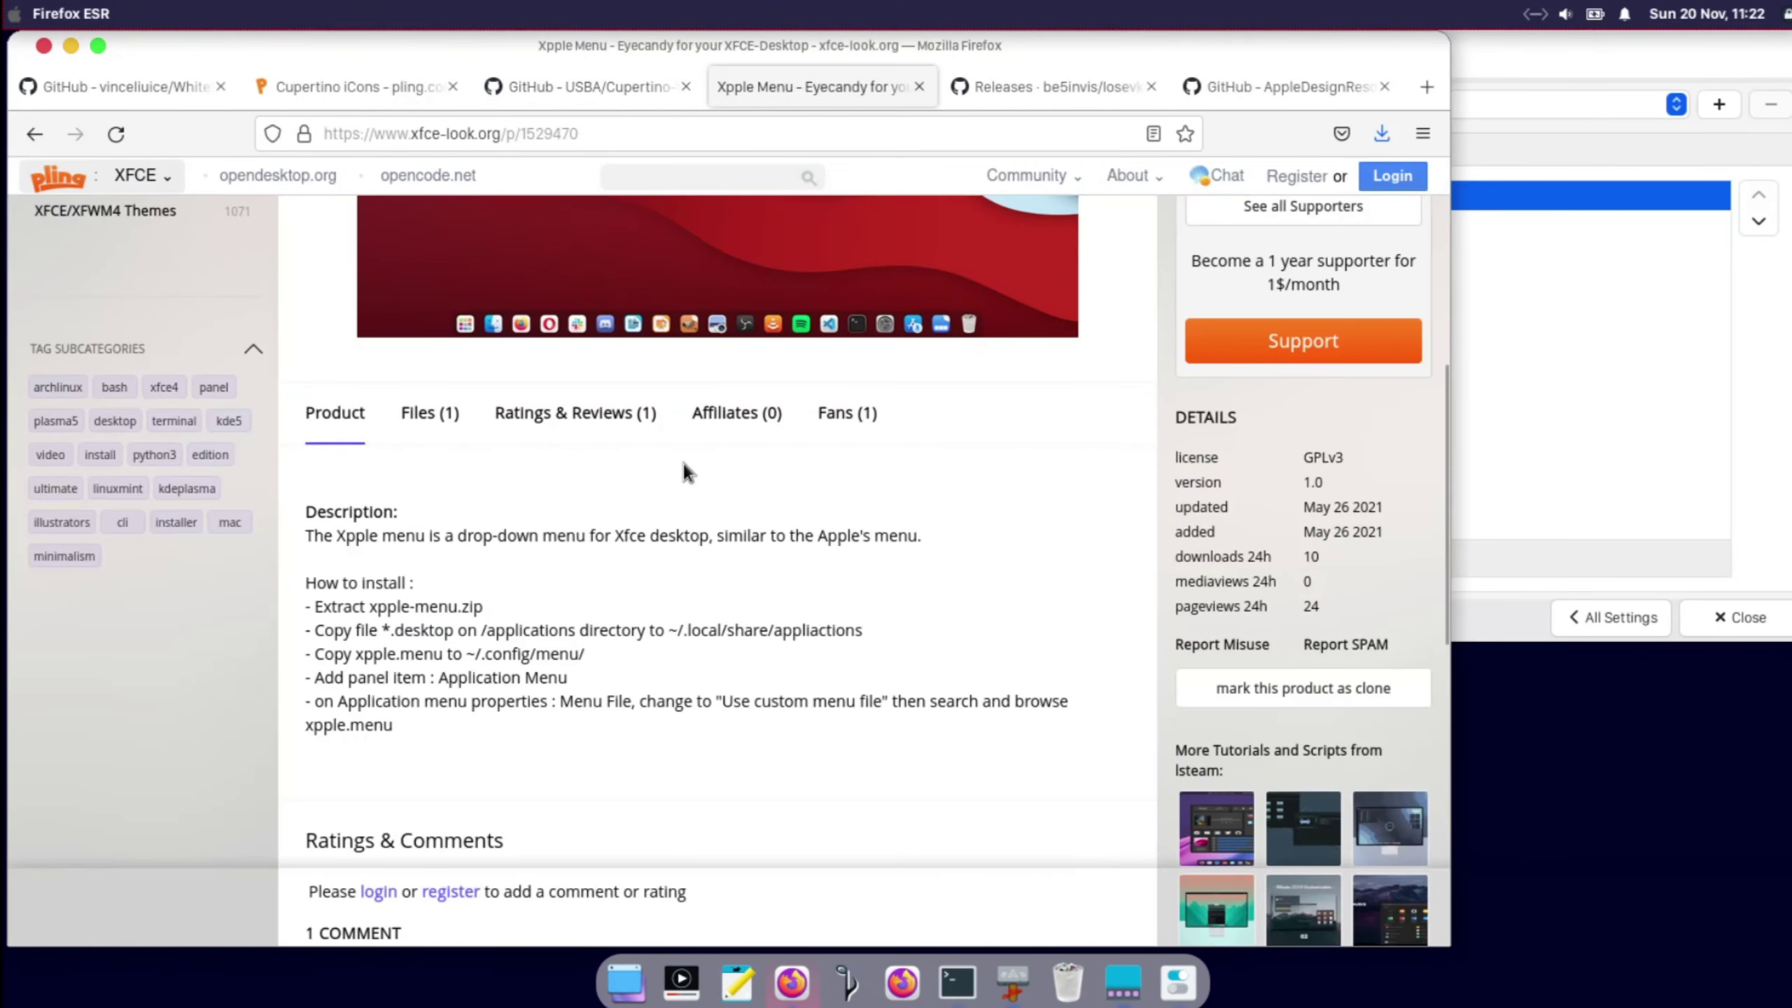
pyautogui.click(430, 413)
pyautogui.click(917, 563)
pyautogui.click(728, 502)
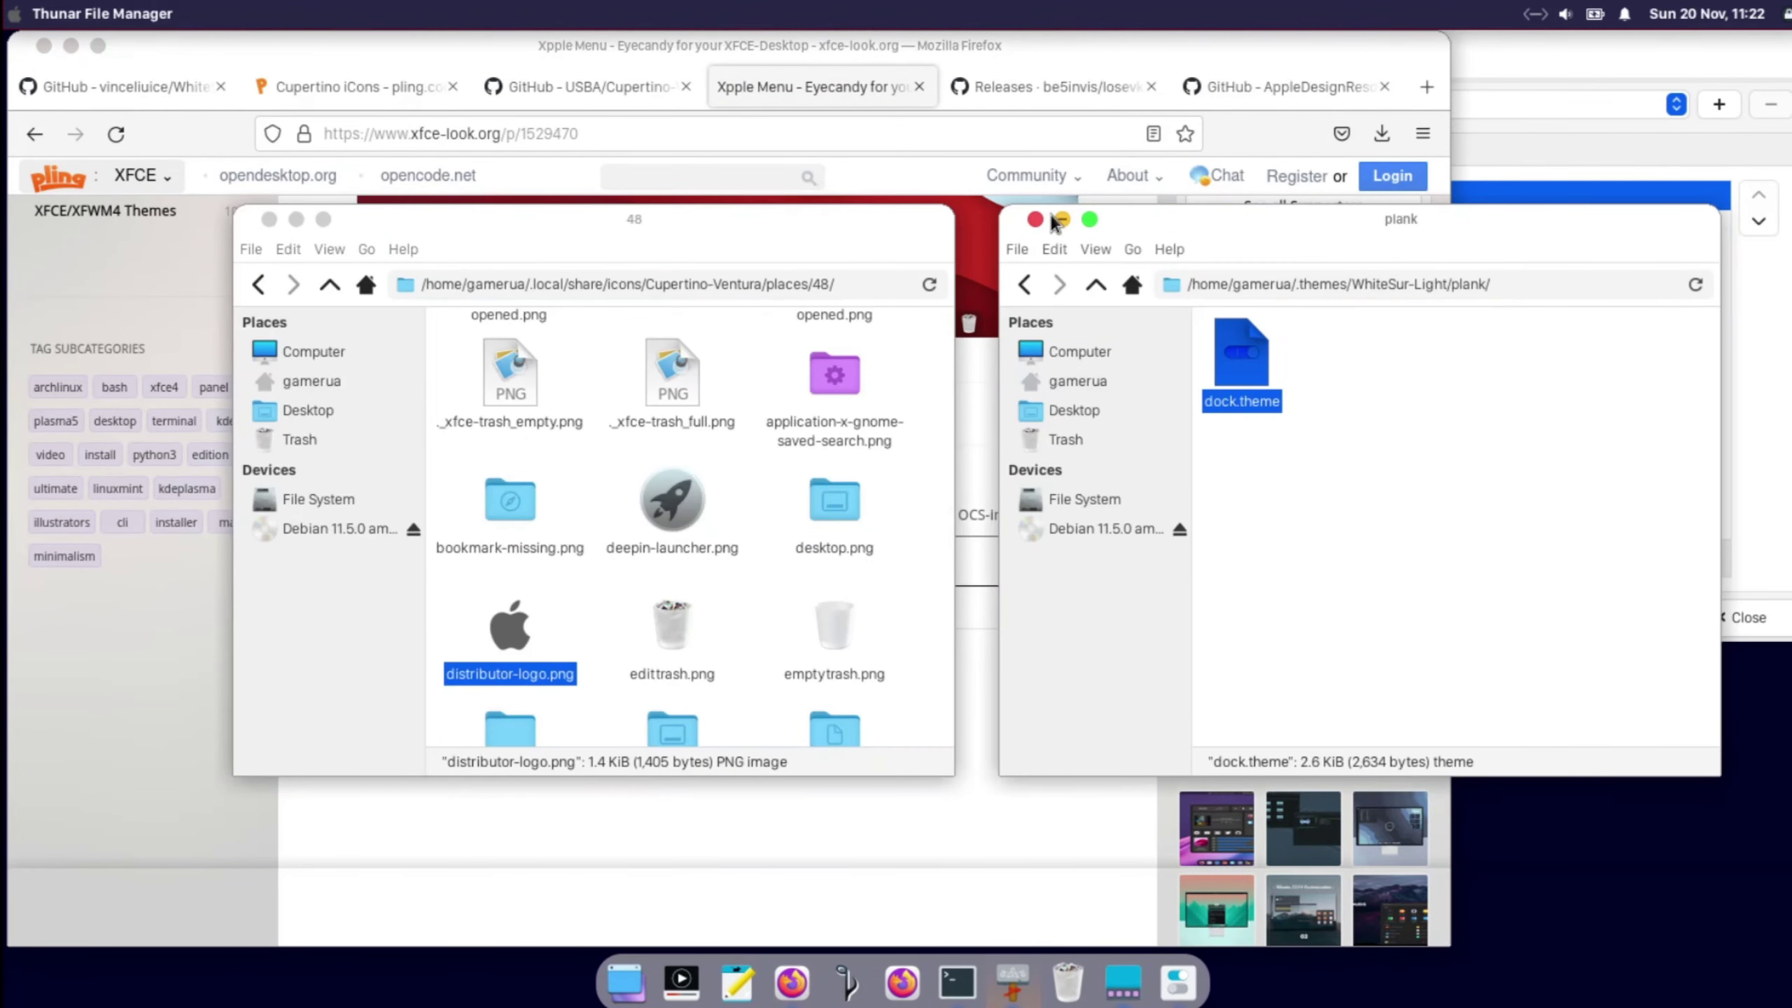
# Step: Close the plank folder window and open the home directory's Download folder in the other file manager window, with hidden files off
pyautogui.click(1035, 220)
pyautogui.moveTo(625, 221); pyautogui.dragTo(1448, 236)
pyautogui.click(1137, 369)
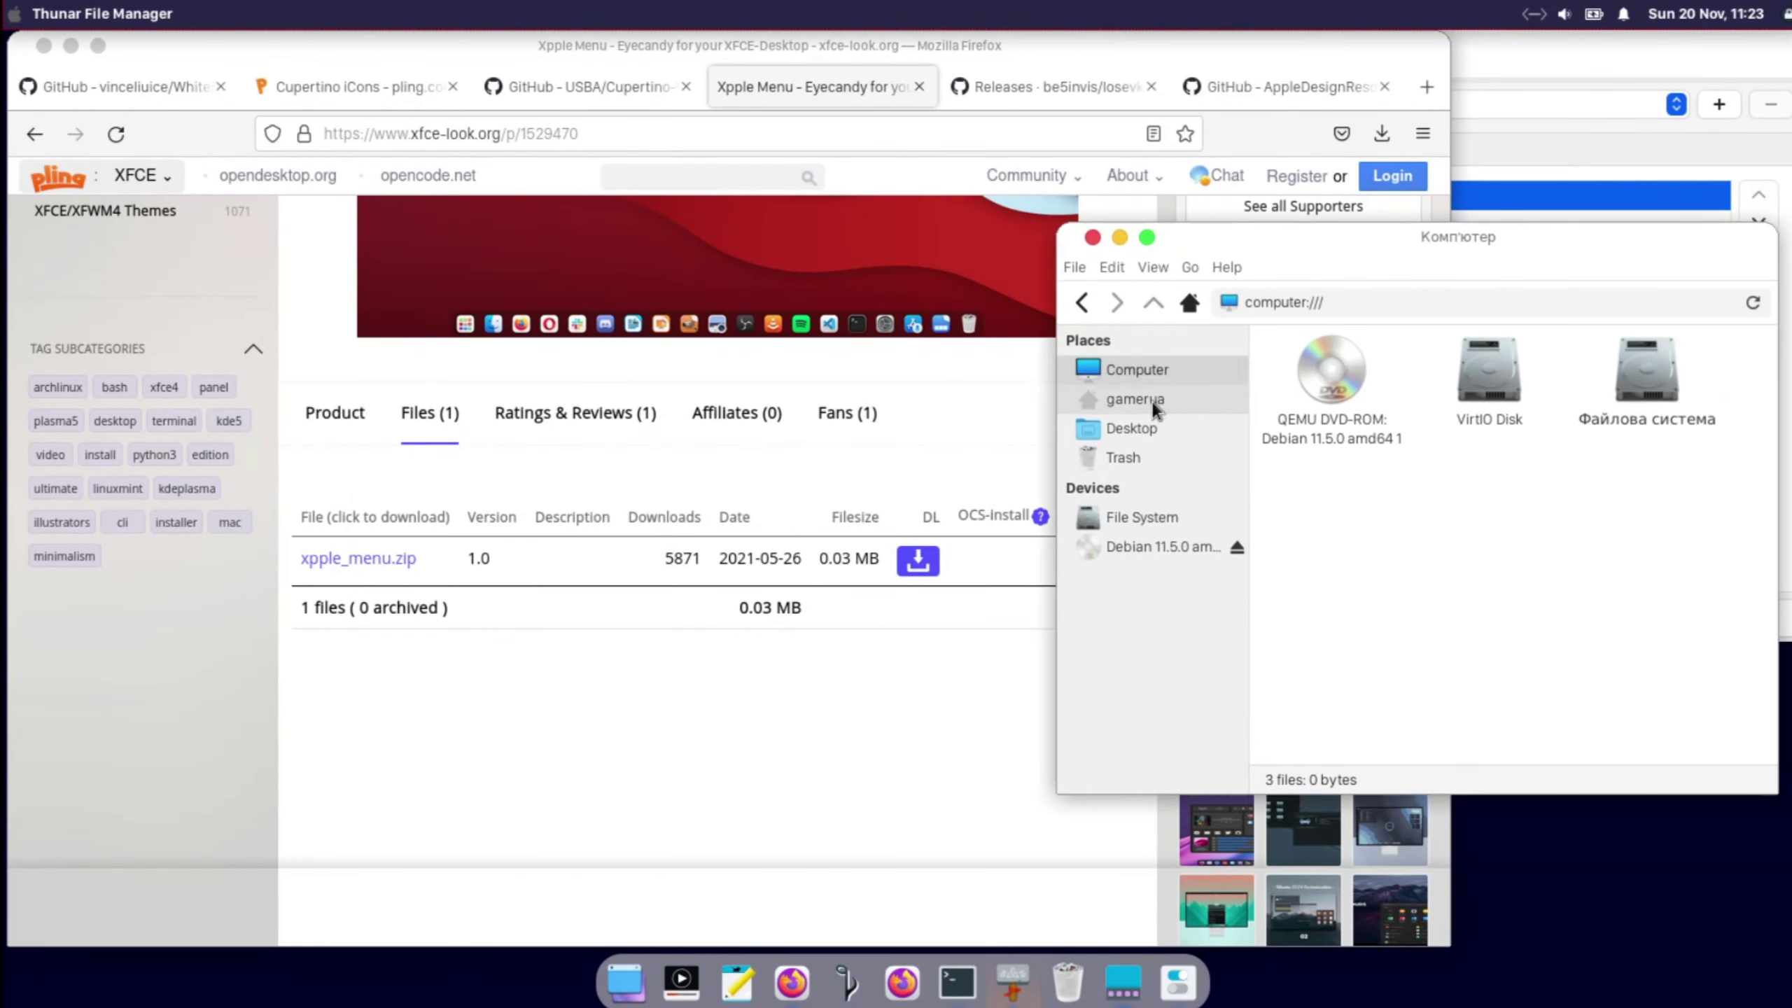
pyautogui.click(1136, 399)
pyautogui.hotkey('ctrl', 'h')
pyautogui.doubleClick(1580, 371)
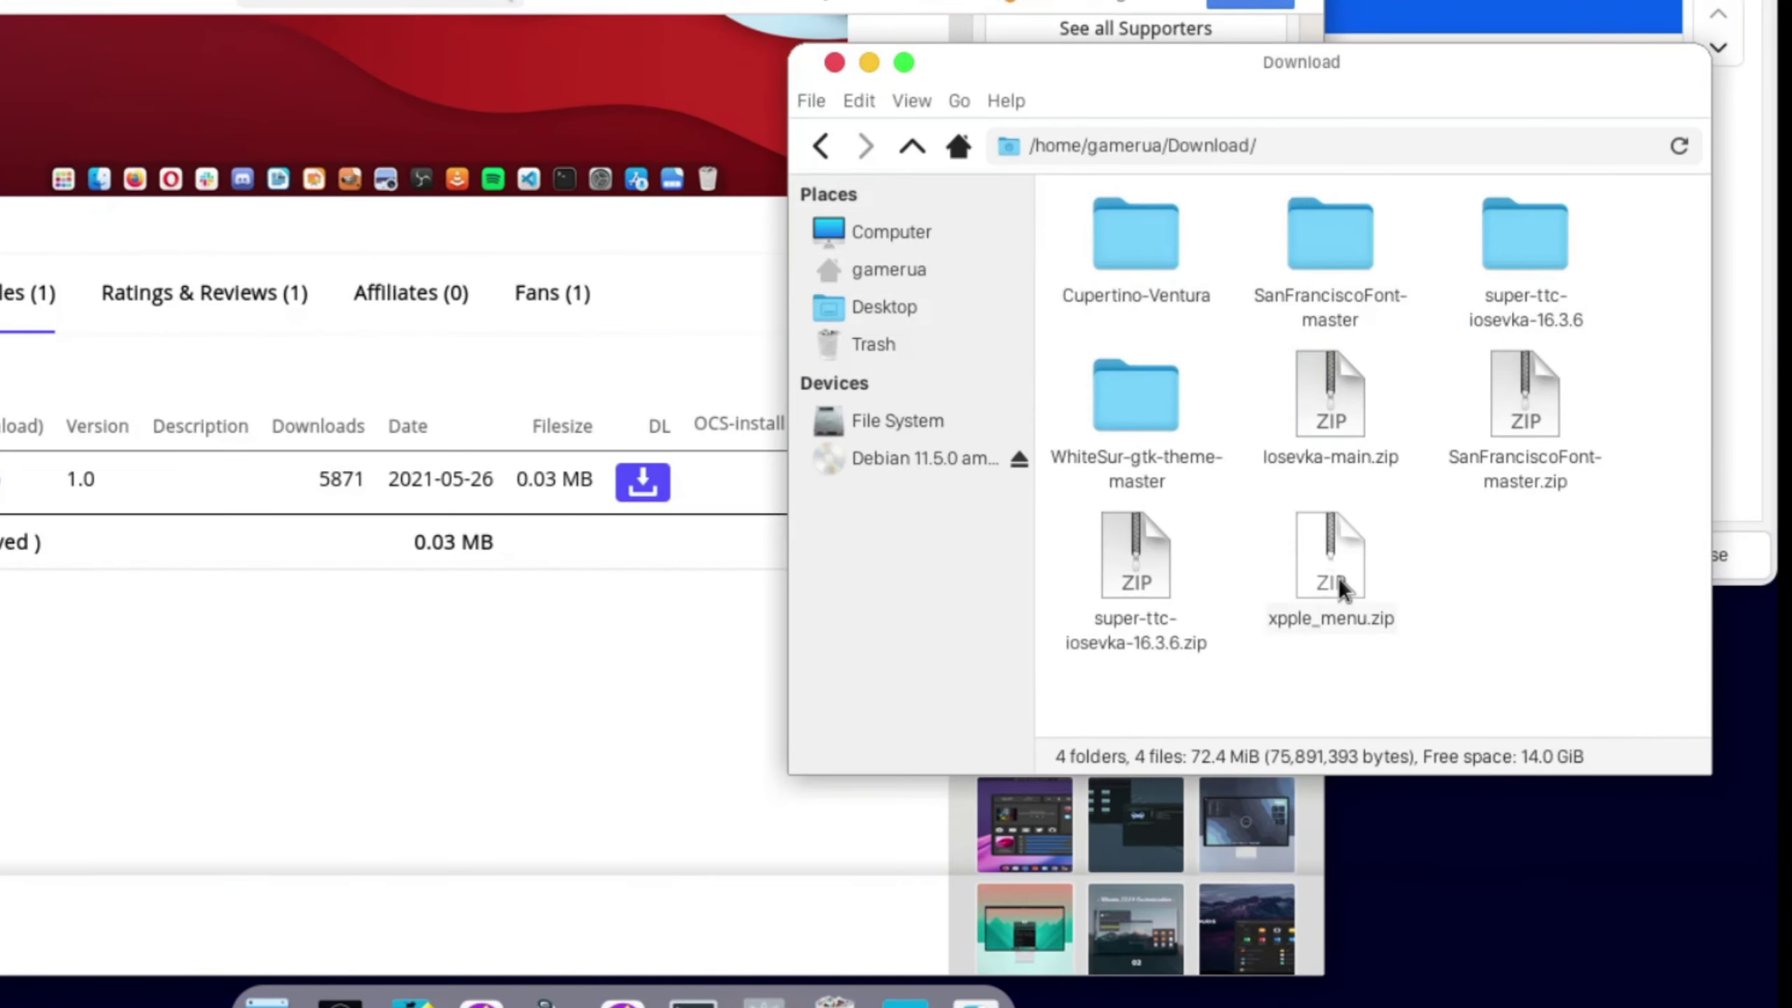
# Step: Extract xpple_menu.zip in the Download folder, show the product description with the install instructions, and open the extracted xpple_menu folder
pyautogui.rightClick(1338, 577)
pyautogui.click(1432, 907)
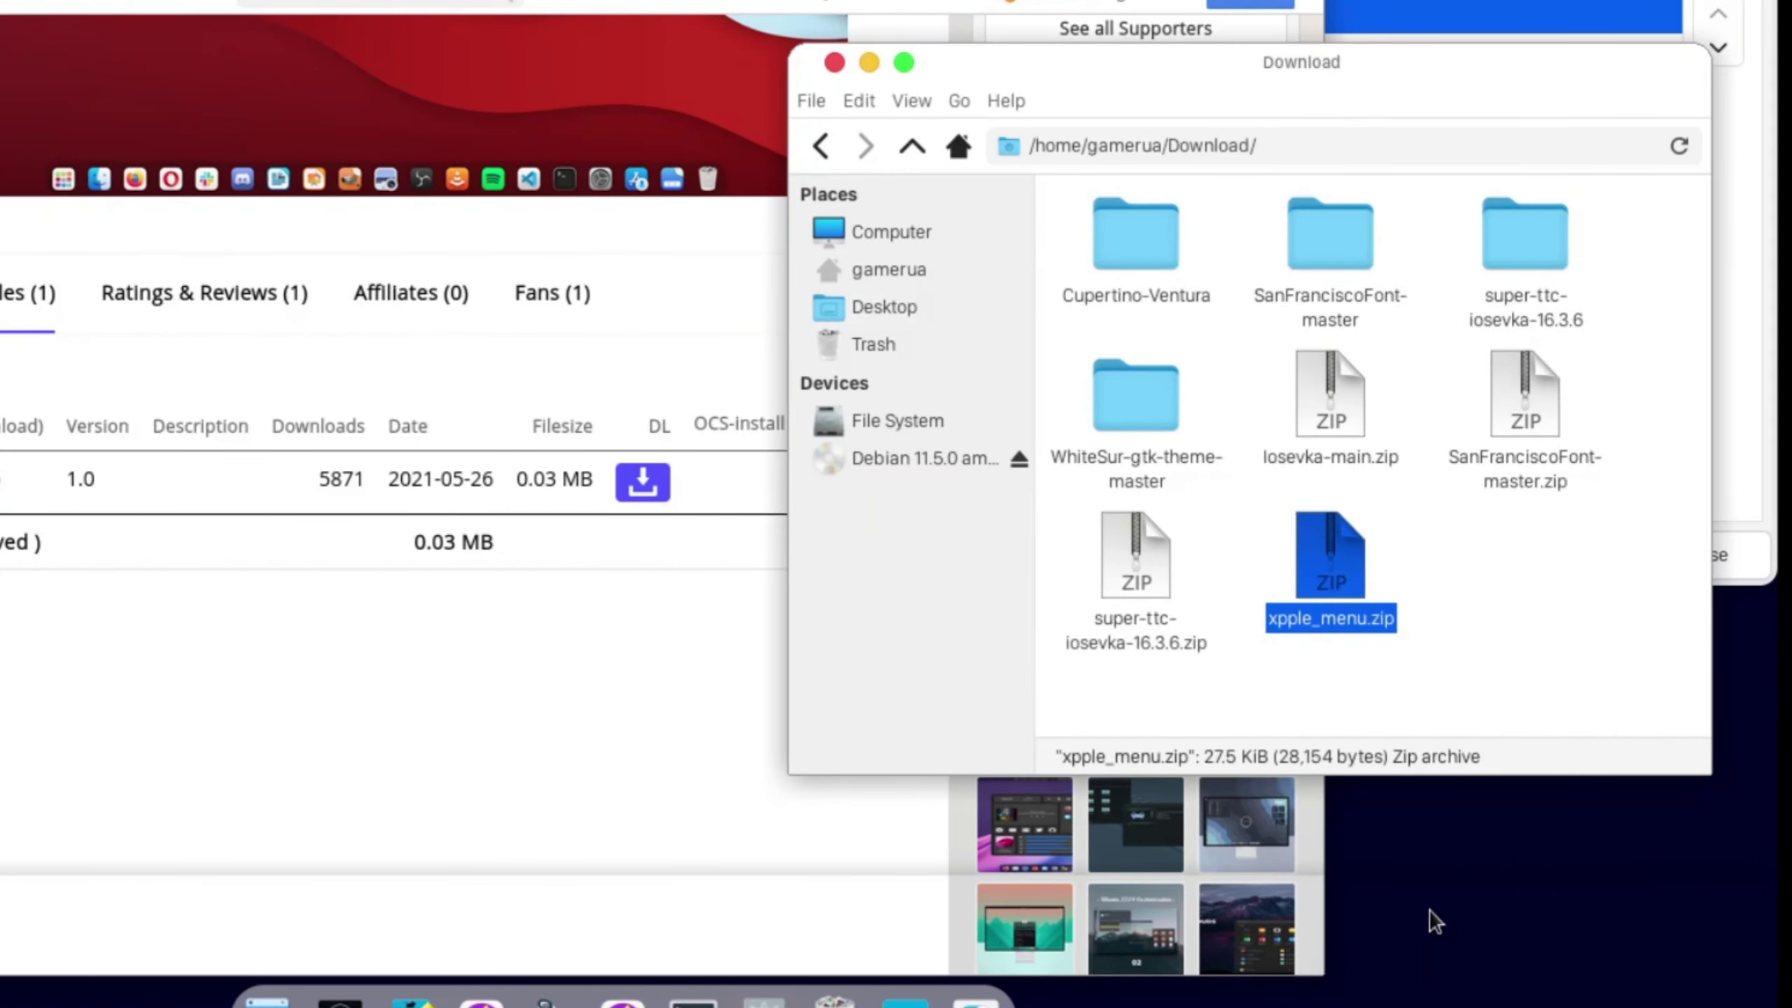
pyautogui.click(98, 284)
pyautogui.click(1176, 350)
pyautogui.doubleClick(1326, 399)
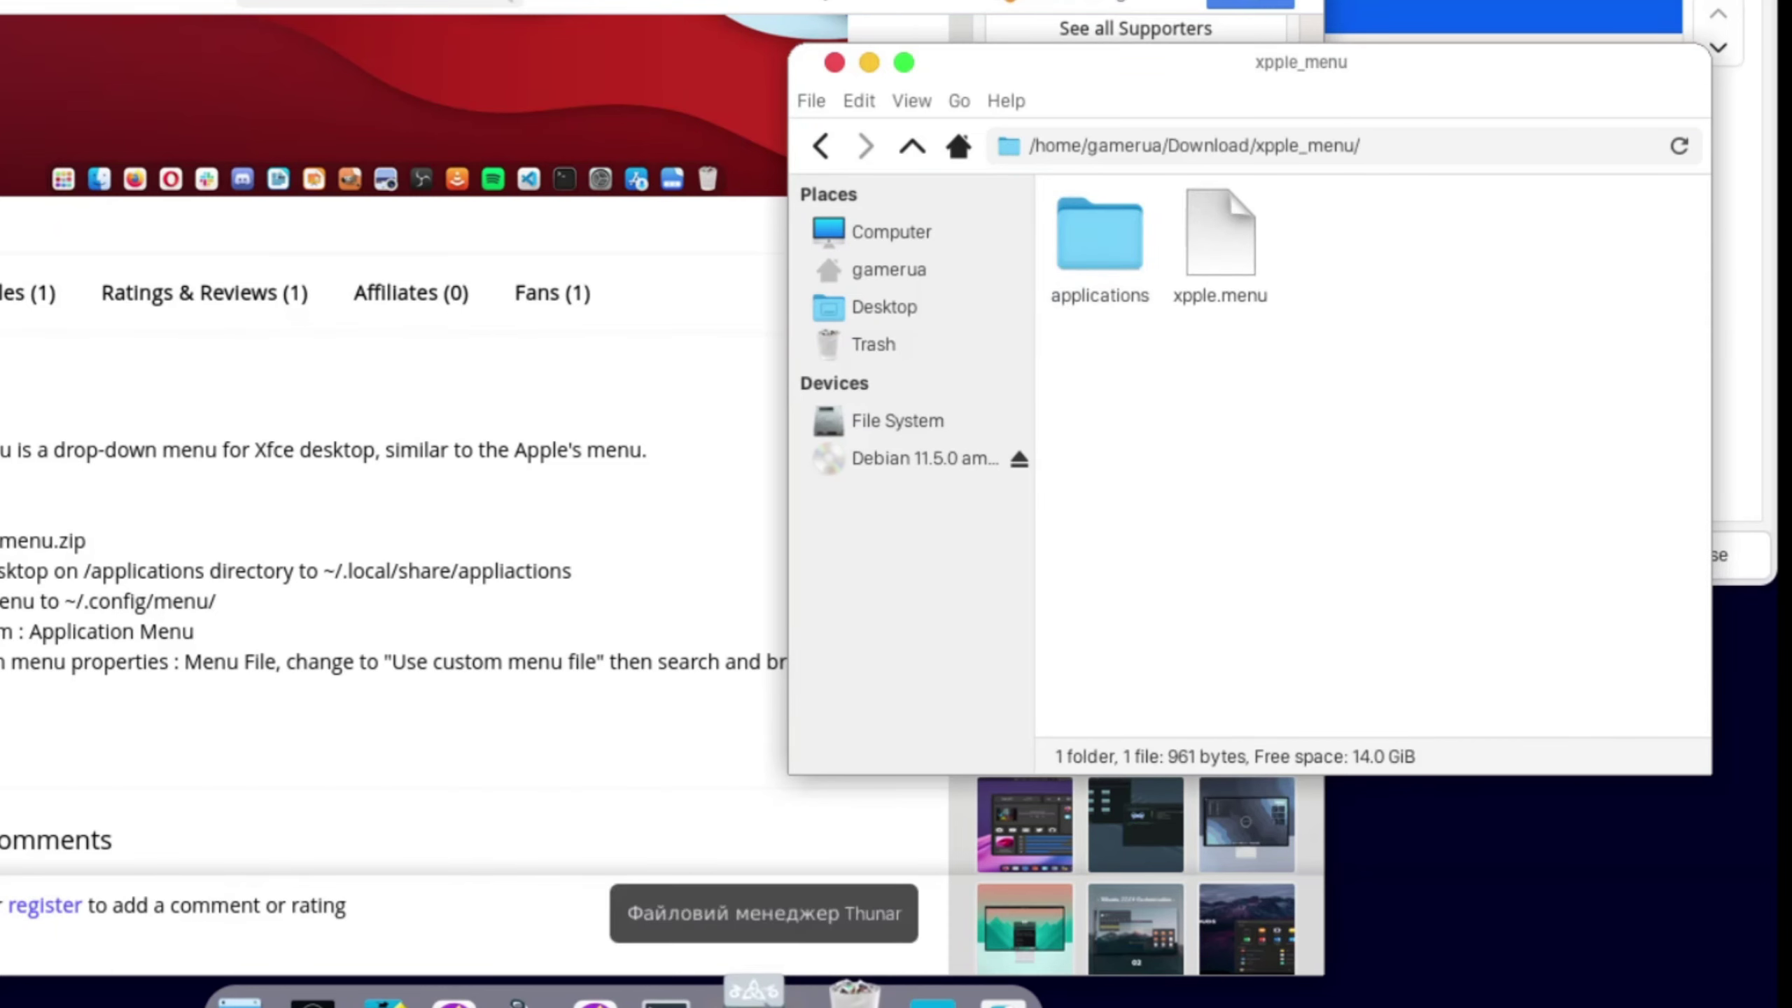
# Step: Open a second file manager window, show hidden files in the home directory and go to .local/share
pyautogui.rightClick(763, 996)
pyautogui.click(781, 866)
pyautogui.moveTo(92, 373); pyautogui.dragTo(1228, 252)
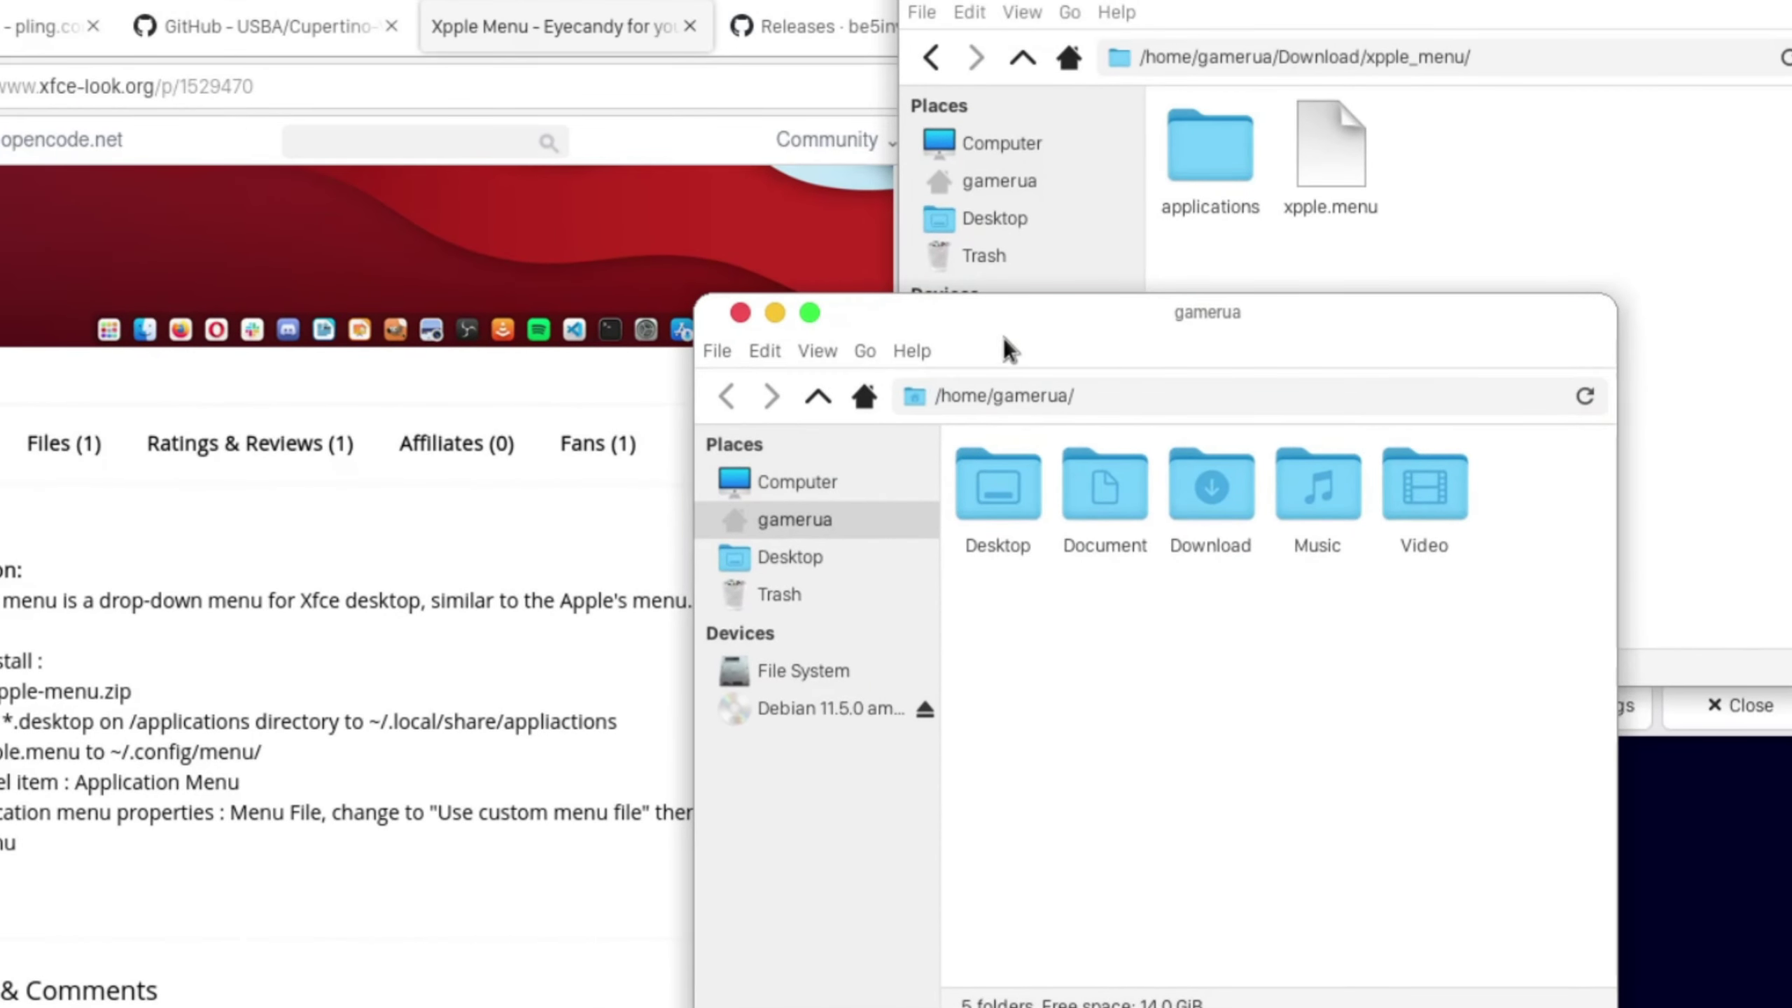
pyautogui.moveTo(988, 271); pyautogui.dragTo(873, 289)
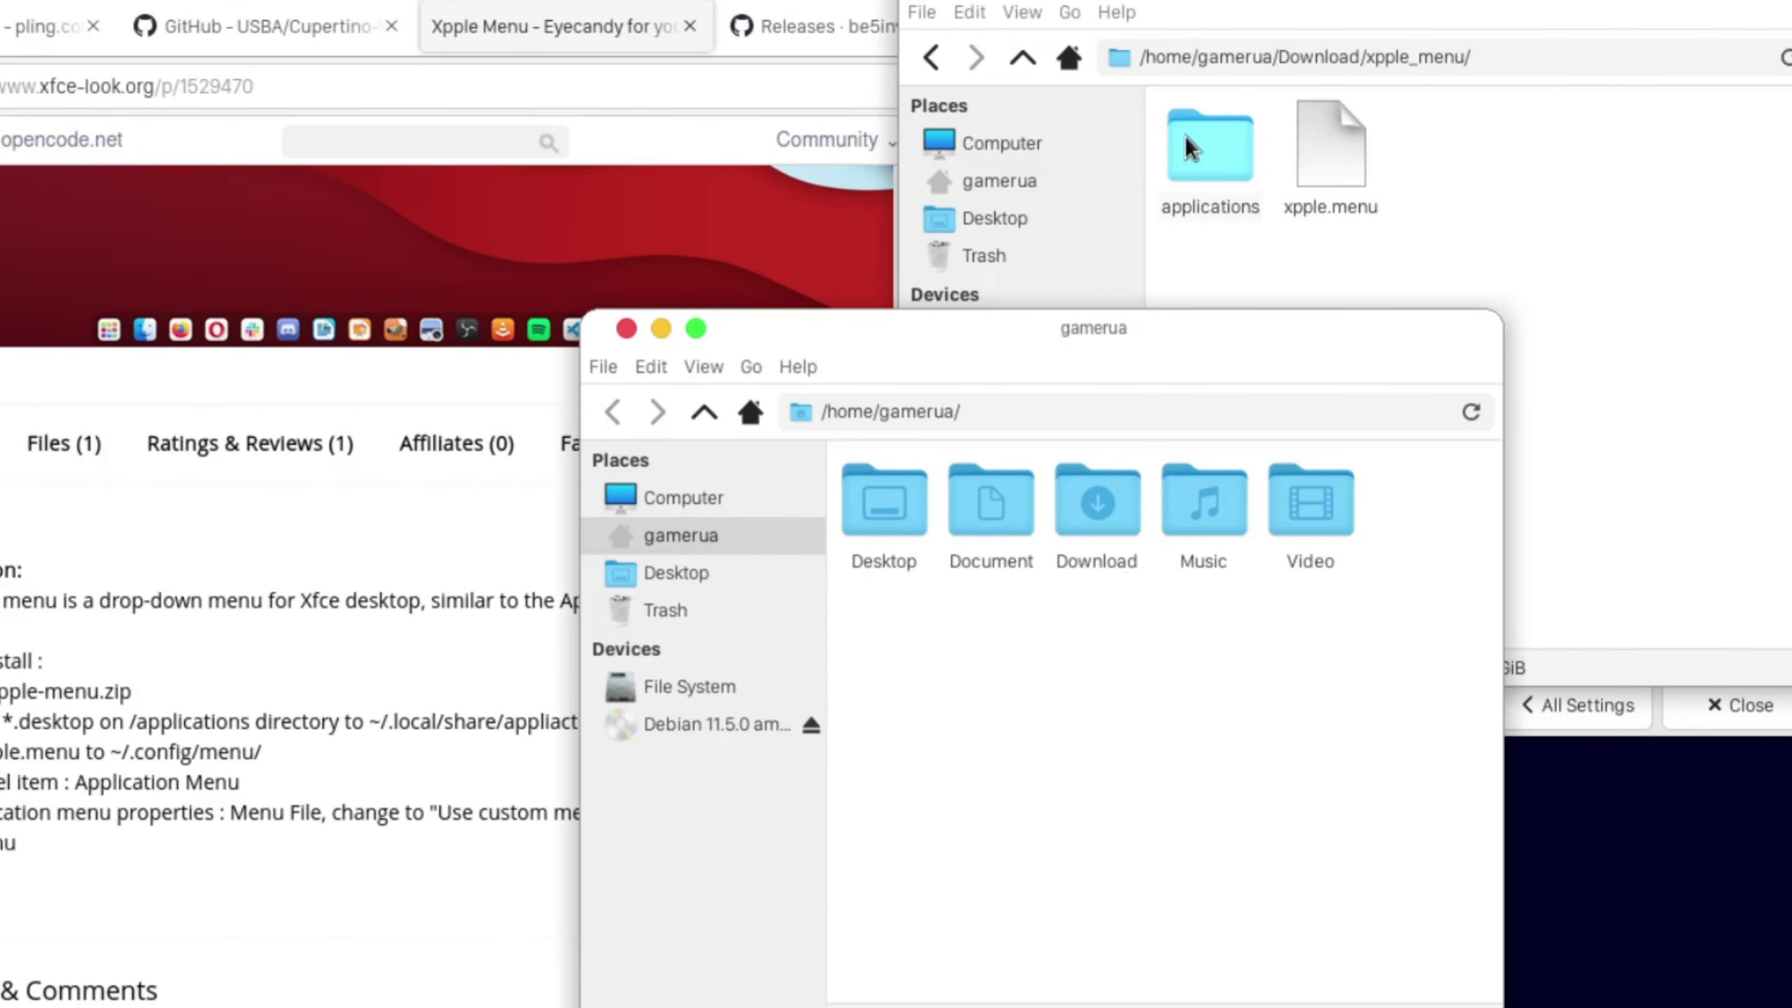
pyautogui.hotkey('ctrl', 'h')
pyautogui.doubleClick(926, 632)
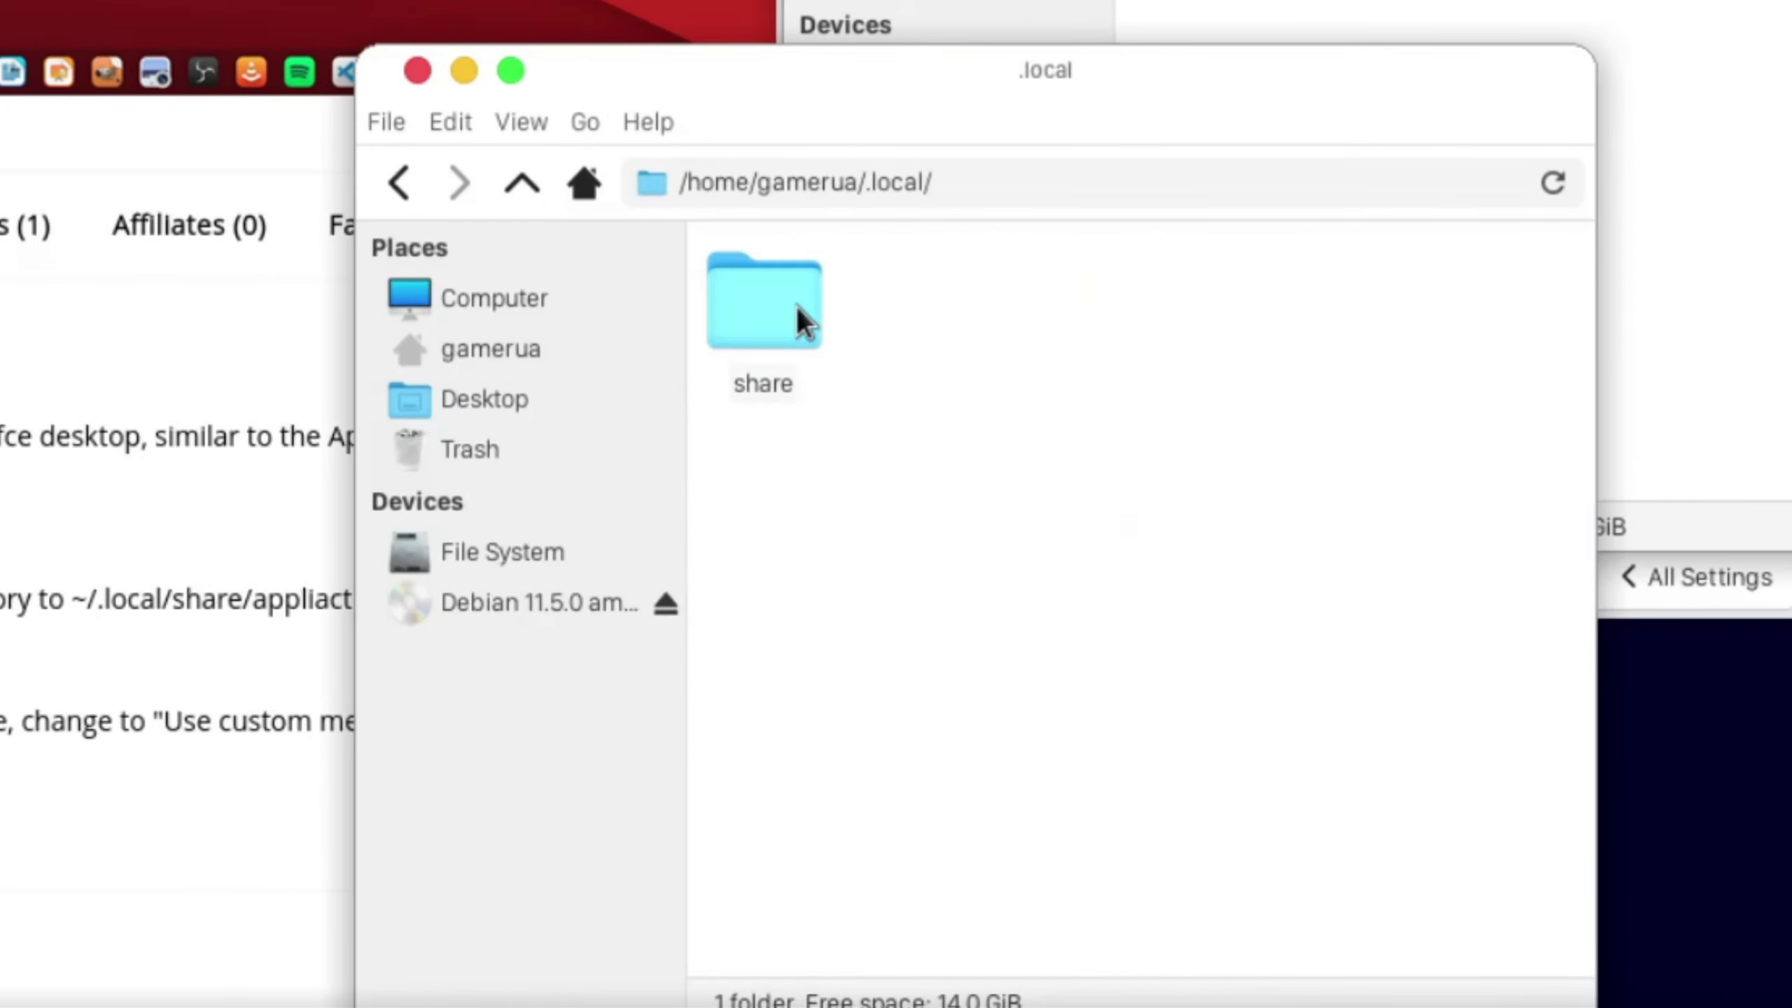
pyautogui.doubleClick(911, 513)
# Step: Copy the applications folder from xpple_menu into ~/.local/share
pyautogui.moveTo(1080, 79); pyautogui.dragTo(1270, 145)
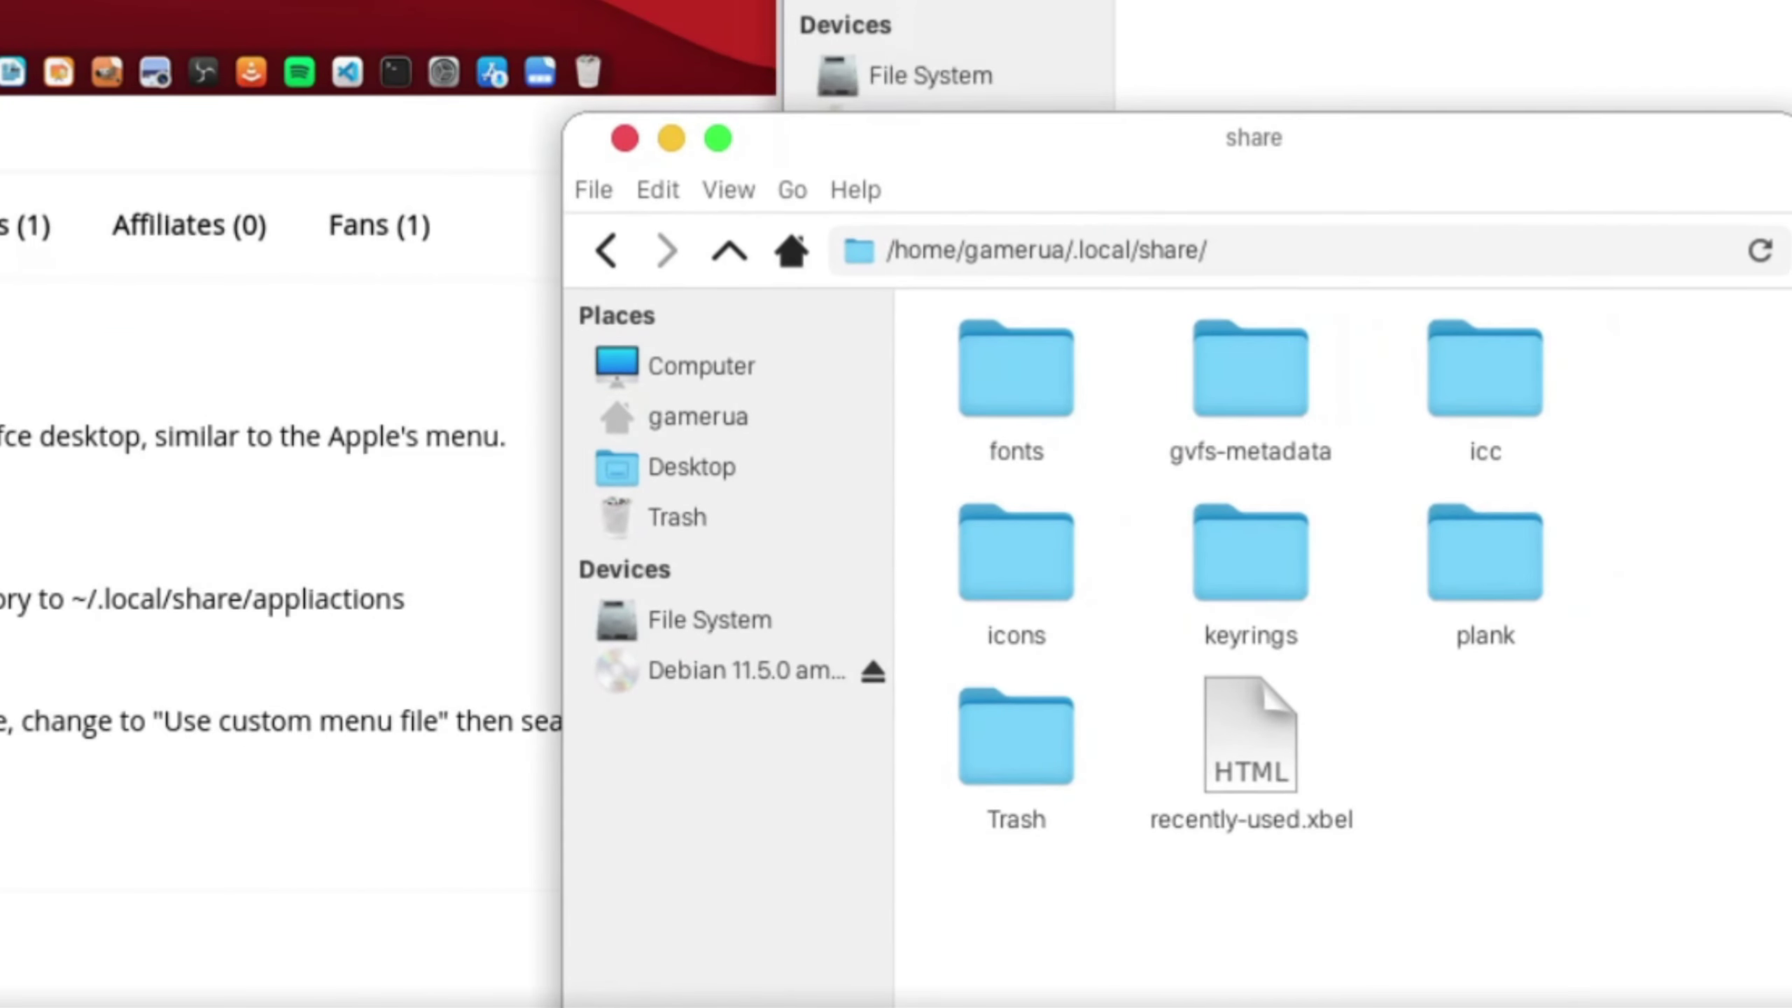
pyautogui.click(1214, 0)
pyautogui.rightClick(1432, 775)
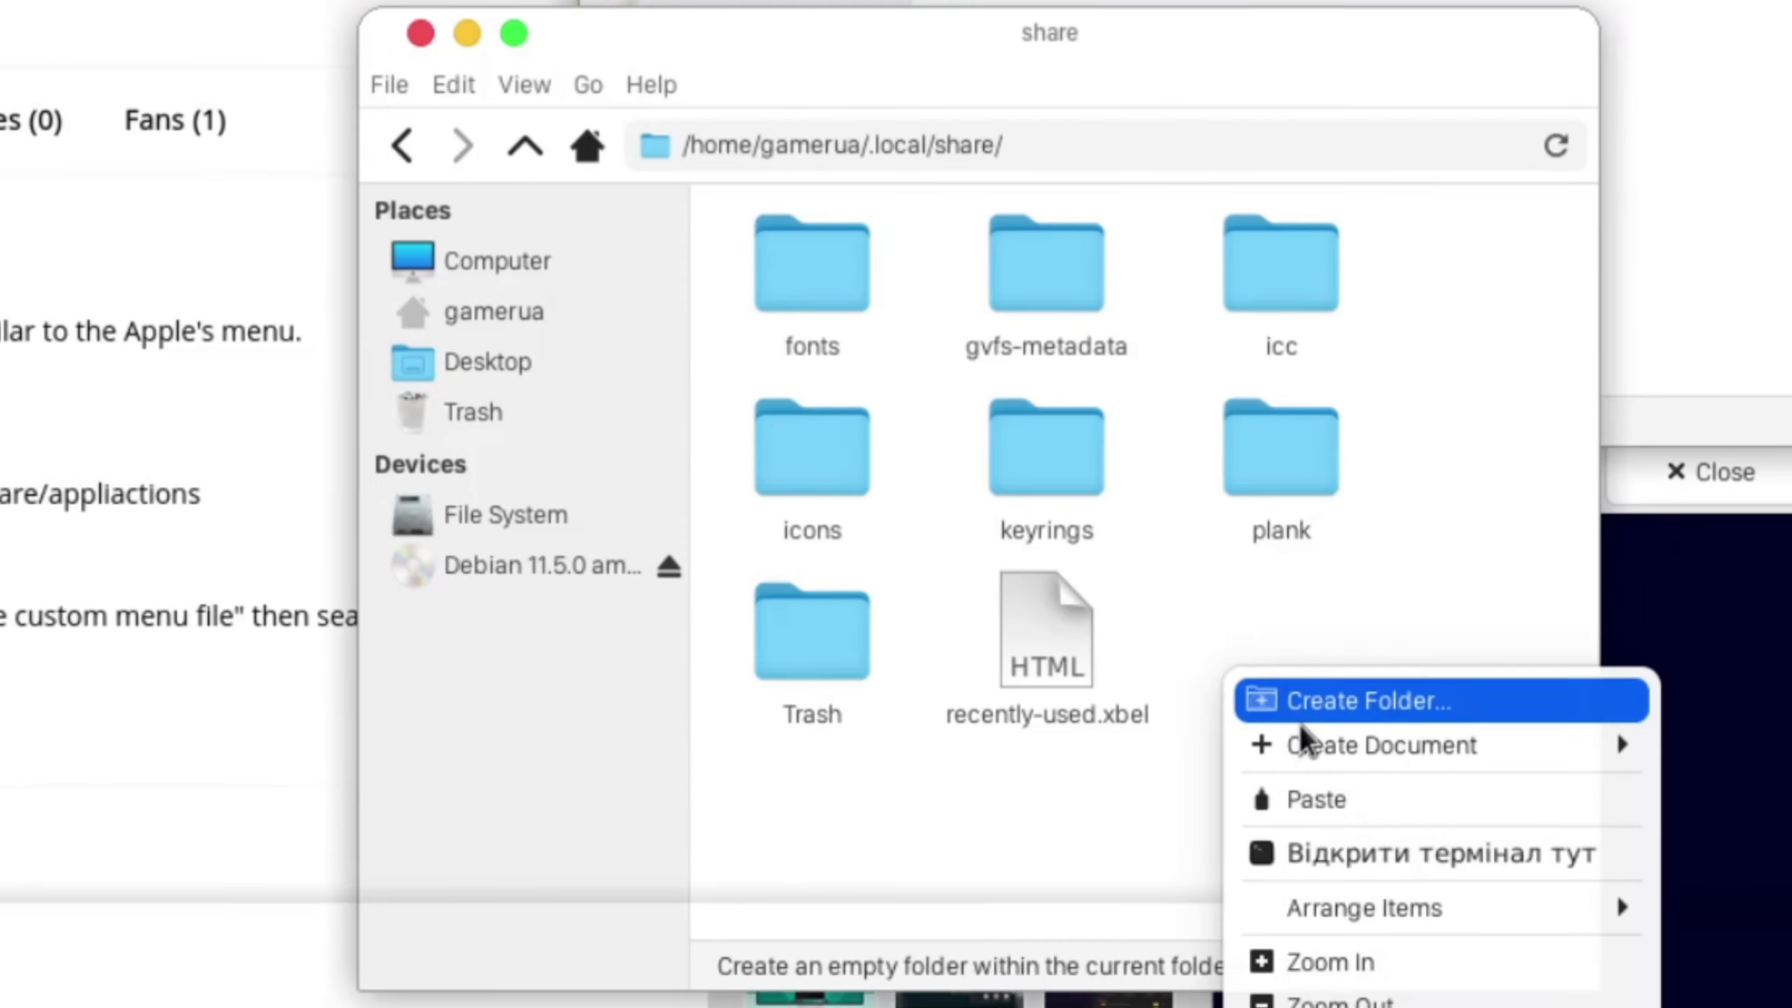
pyautogui.click(1307, 807)
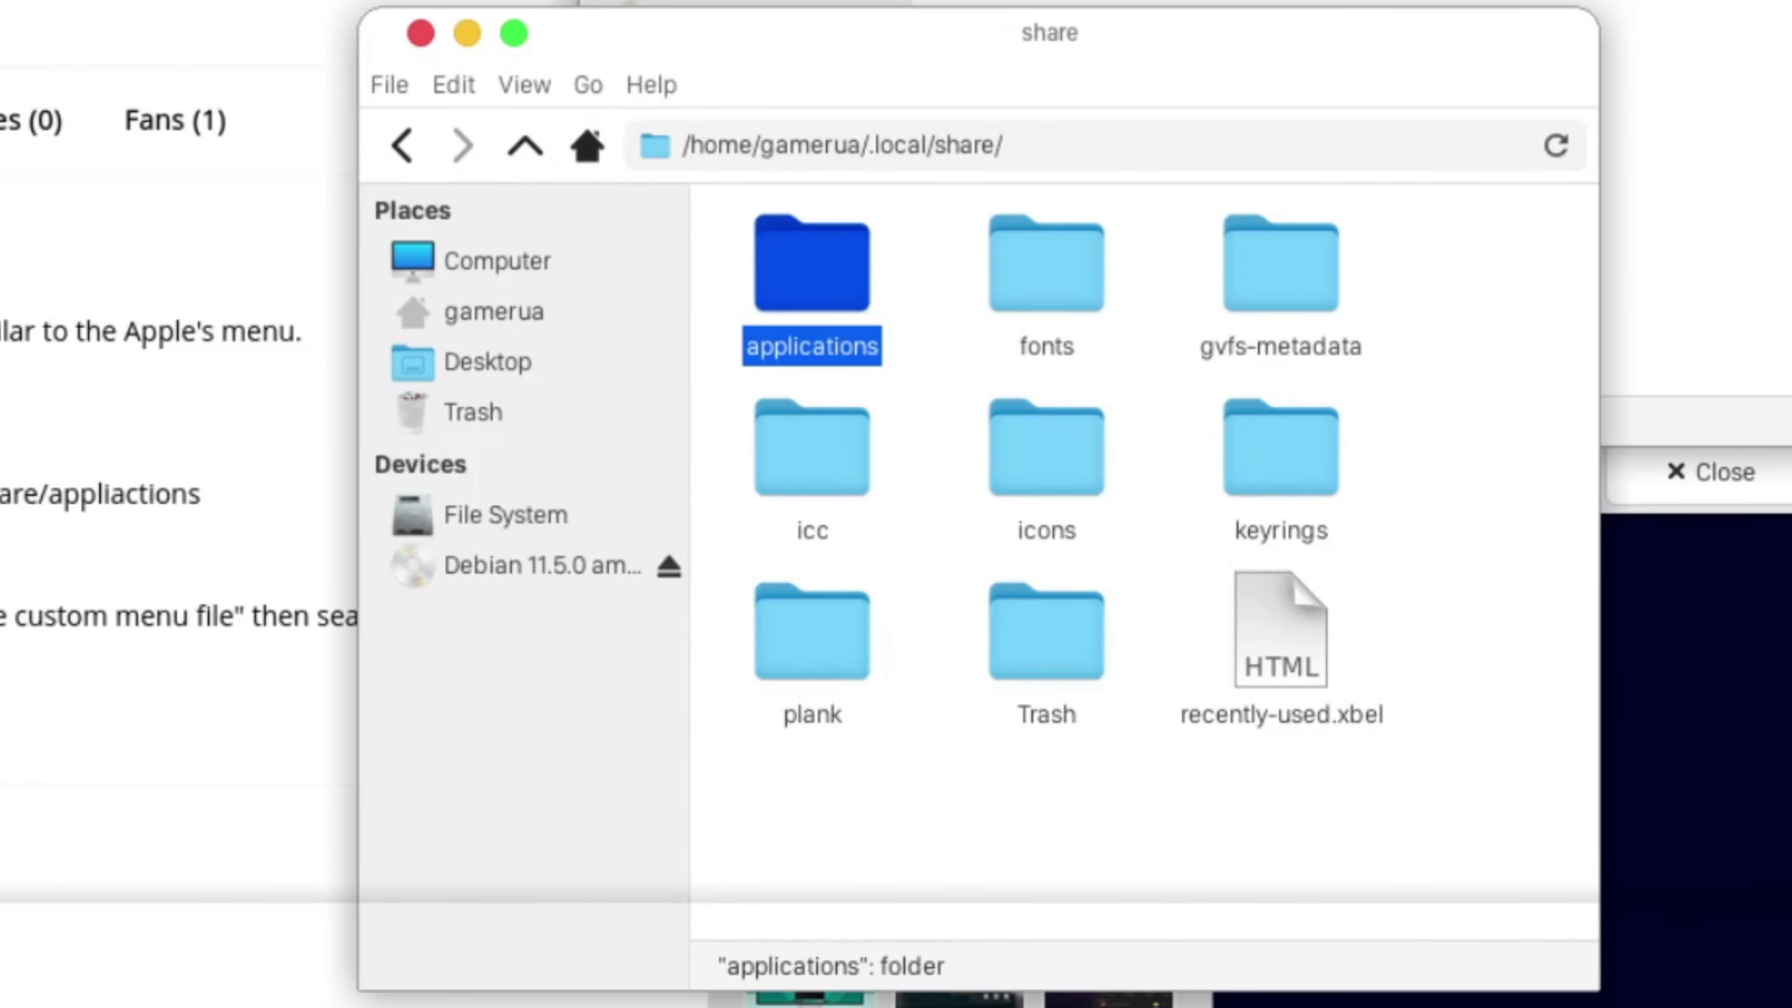
# Step: Open another file manager window and go to the .config folder in the home directory
pyautogui.rightClick(463, 1001)
pyautogui.click(469, 830)
pyautogui.moveTo(896, 149); pyautogui.dragTo(1490, 100)
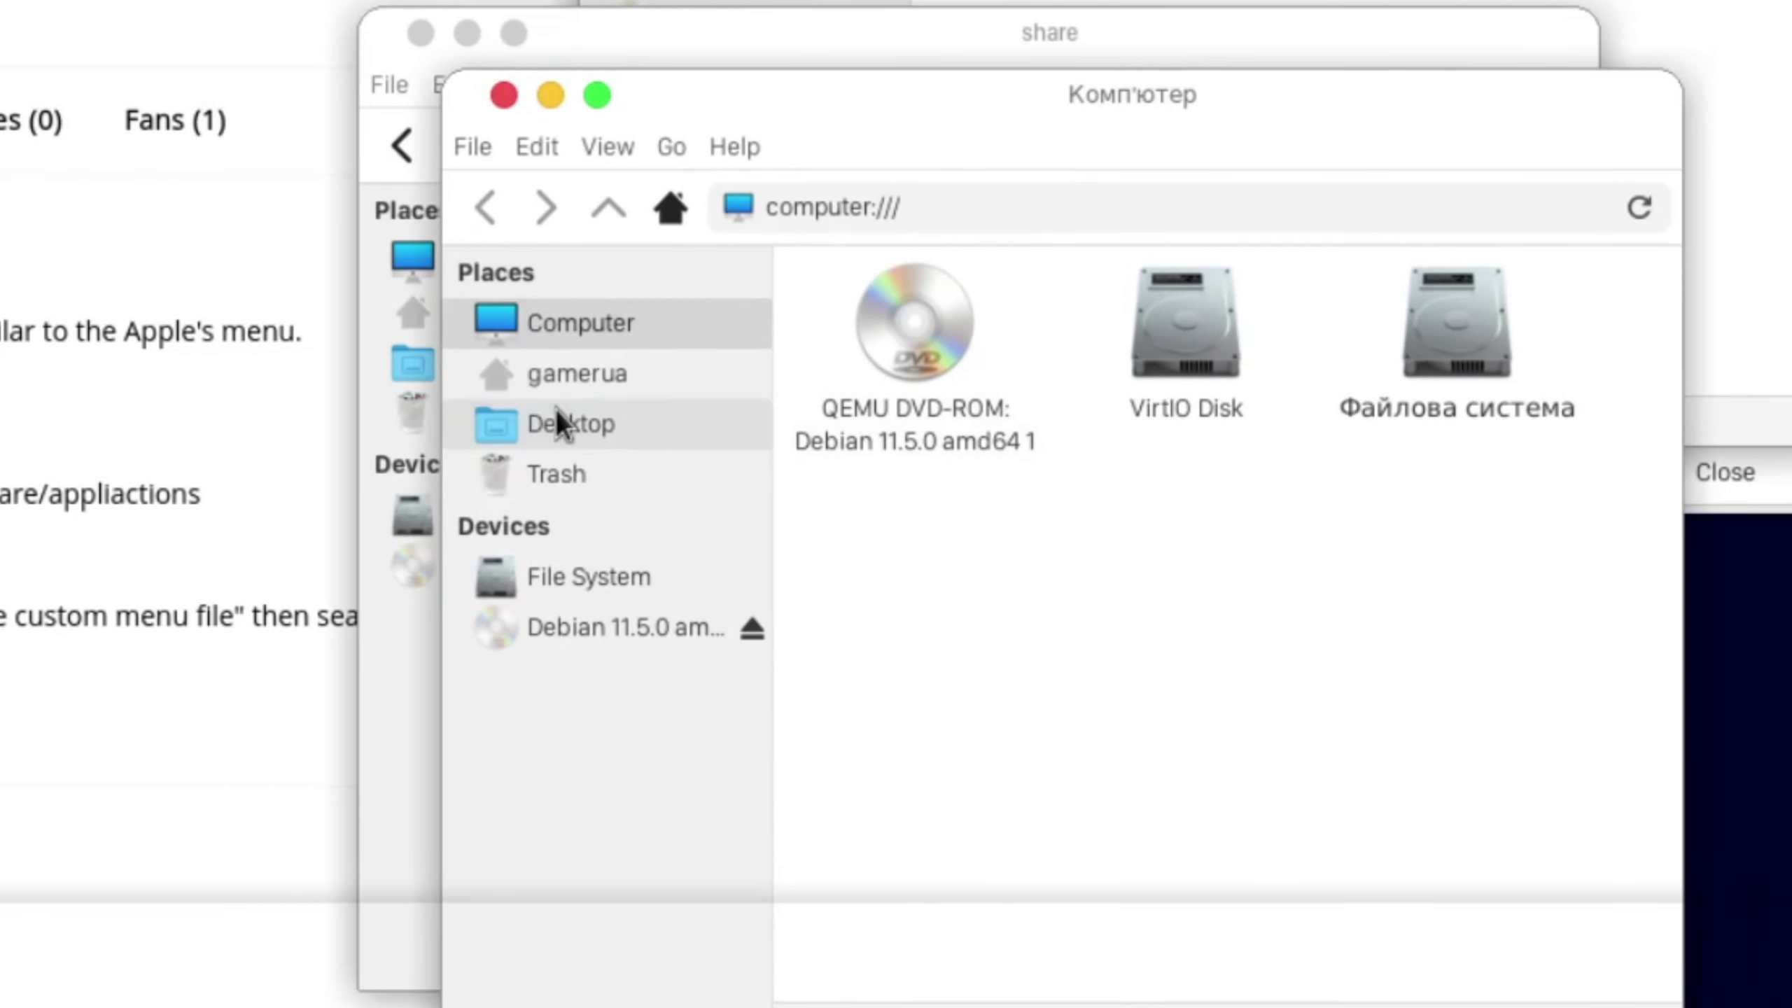
pyautogui.click(557, 373)
pyautogui.doubleClick(1132, 363)
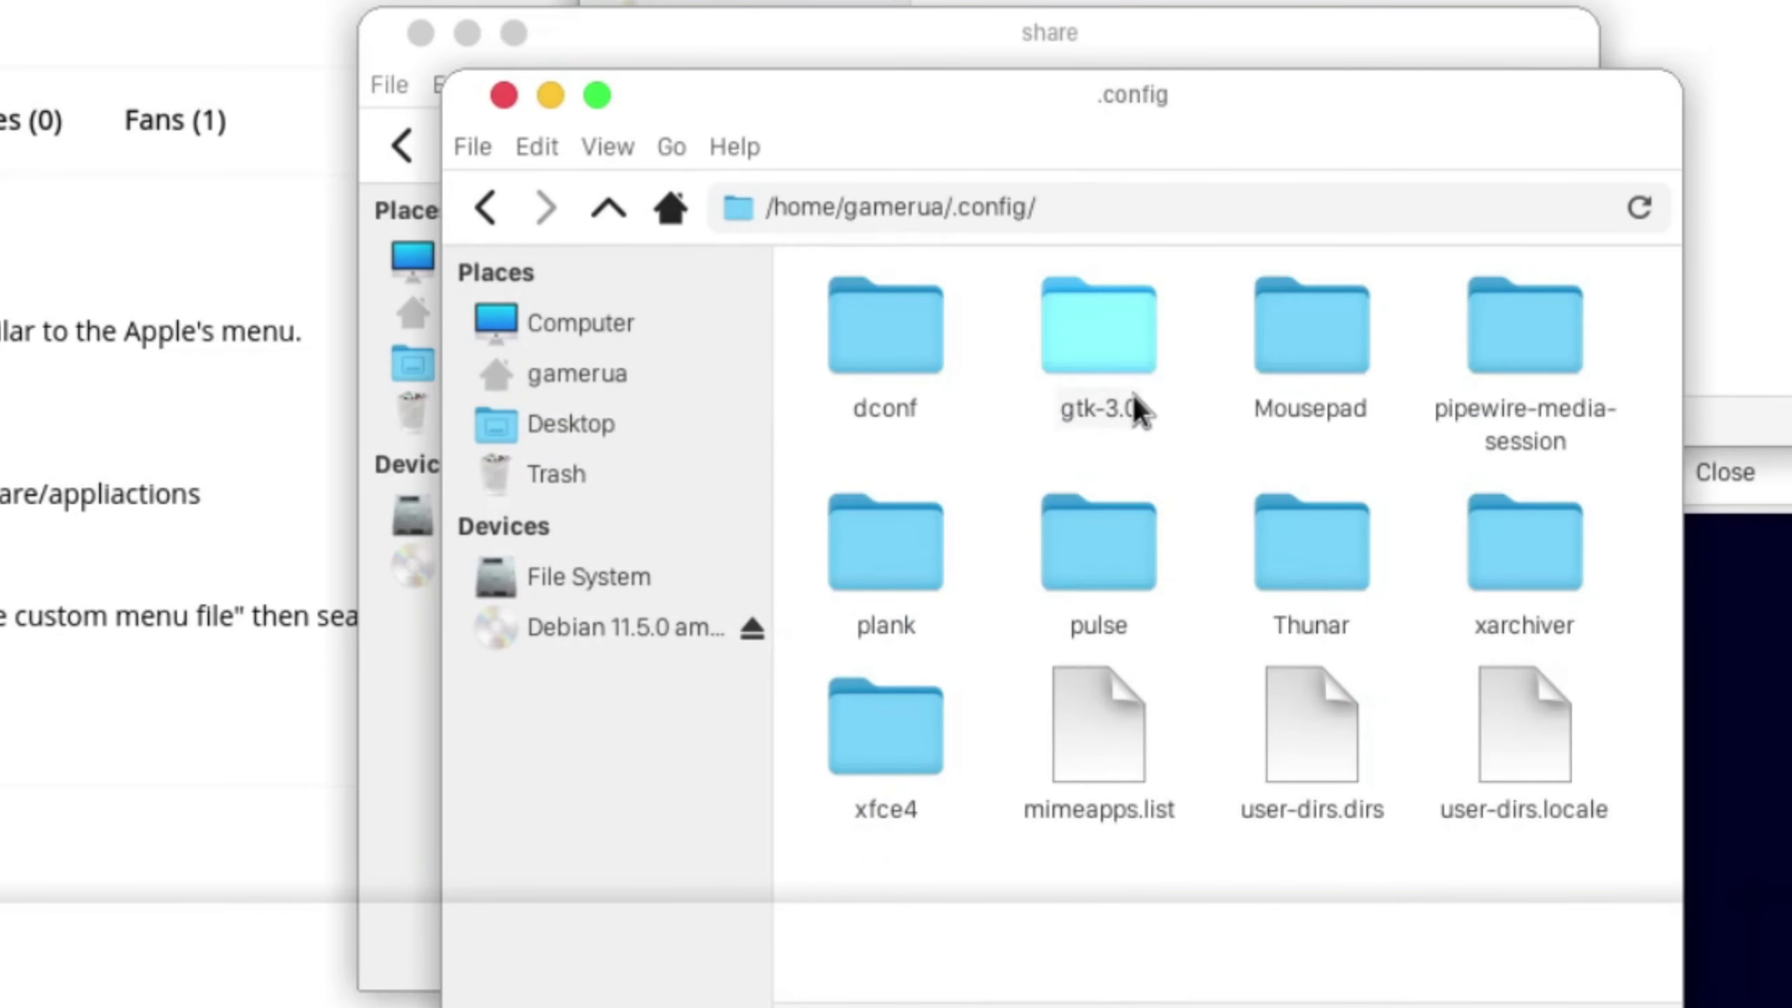
# Step: Create a folder named menu inside ~/.config and open it
pyautogui.rightClick(1168, 465)
pyautogui.click(1248, 487)
pyautogui.write('menu')
pyautogui.press('Return')
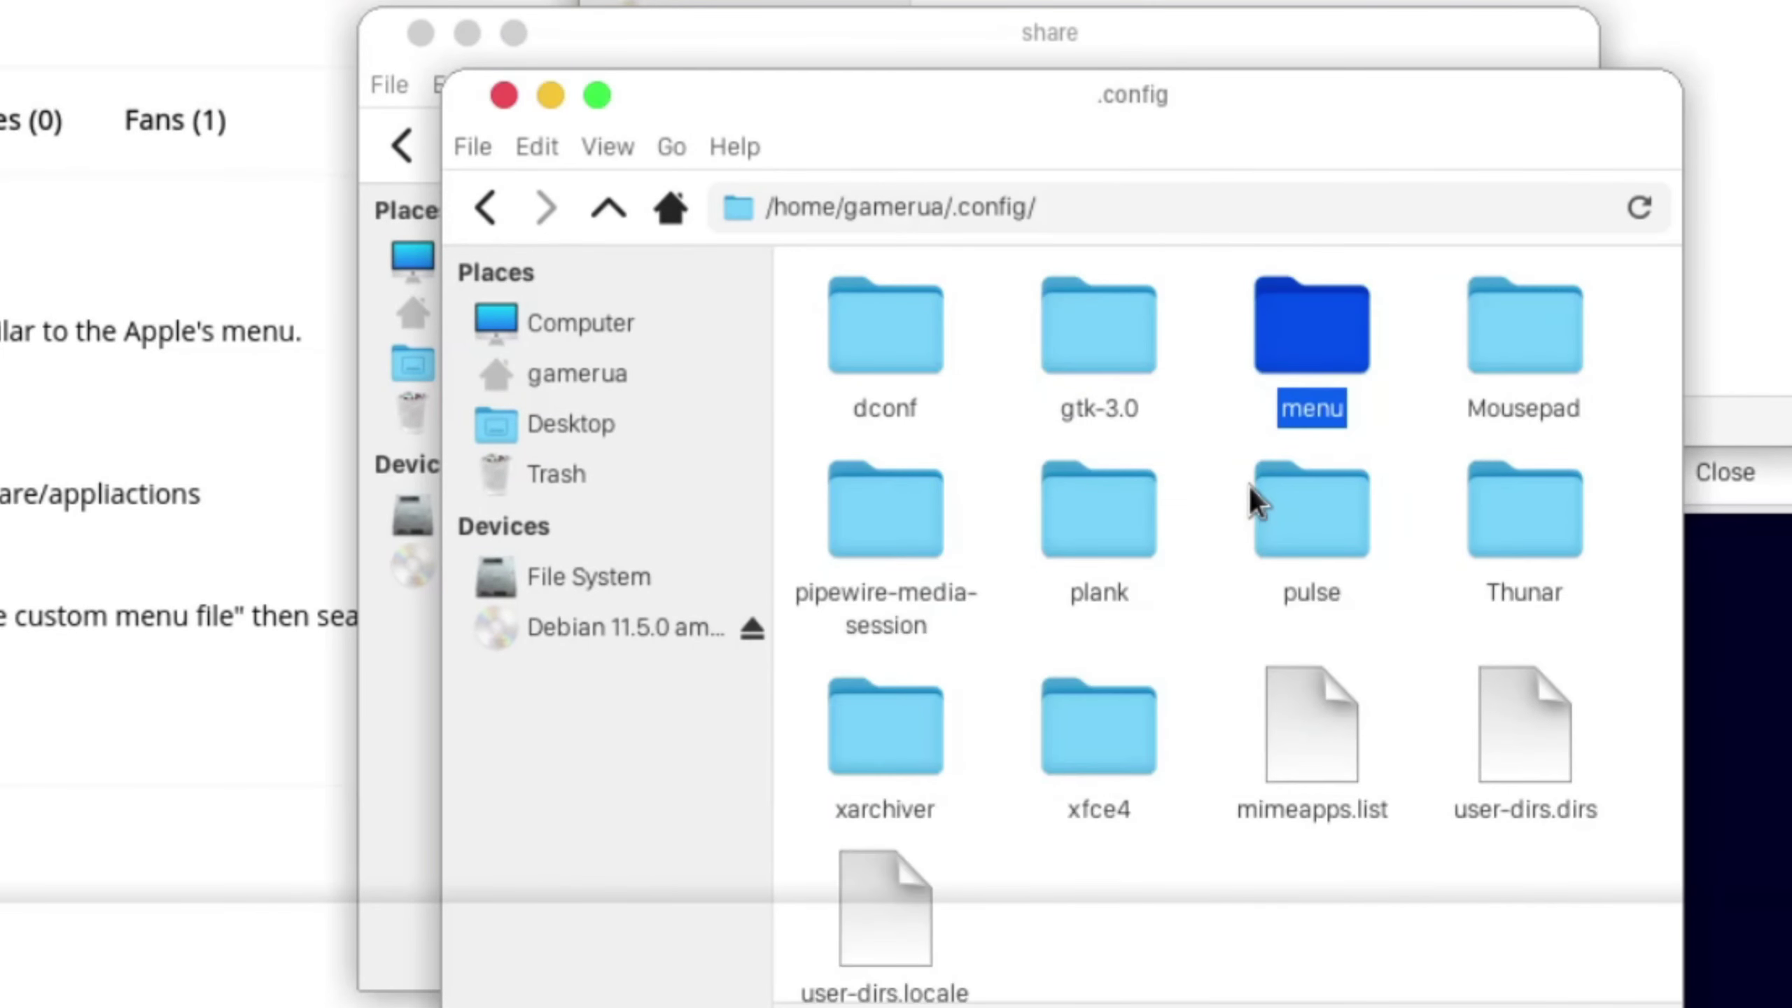
pyautogui.press('Return')
# Step: Copy the xpple.menu file from the xpple_menu folder into ~/.config/menu
pyautogui.click(1140, 320)
pyautogui.rightClick(1140, 321)
pyautogui.click(1231, 538)
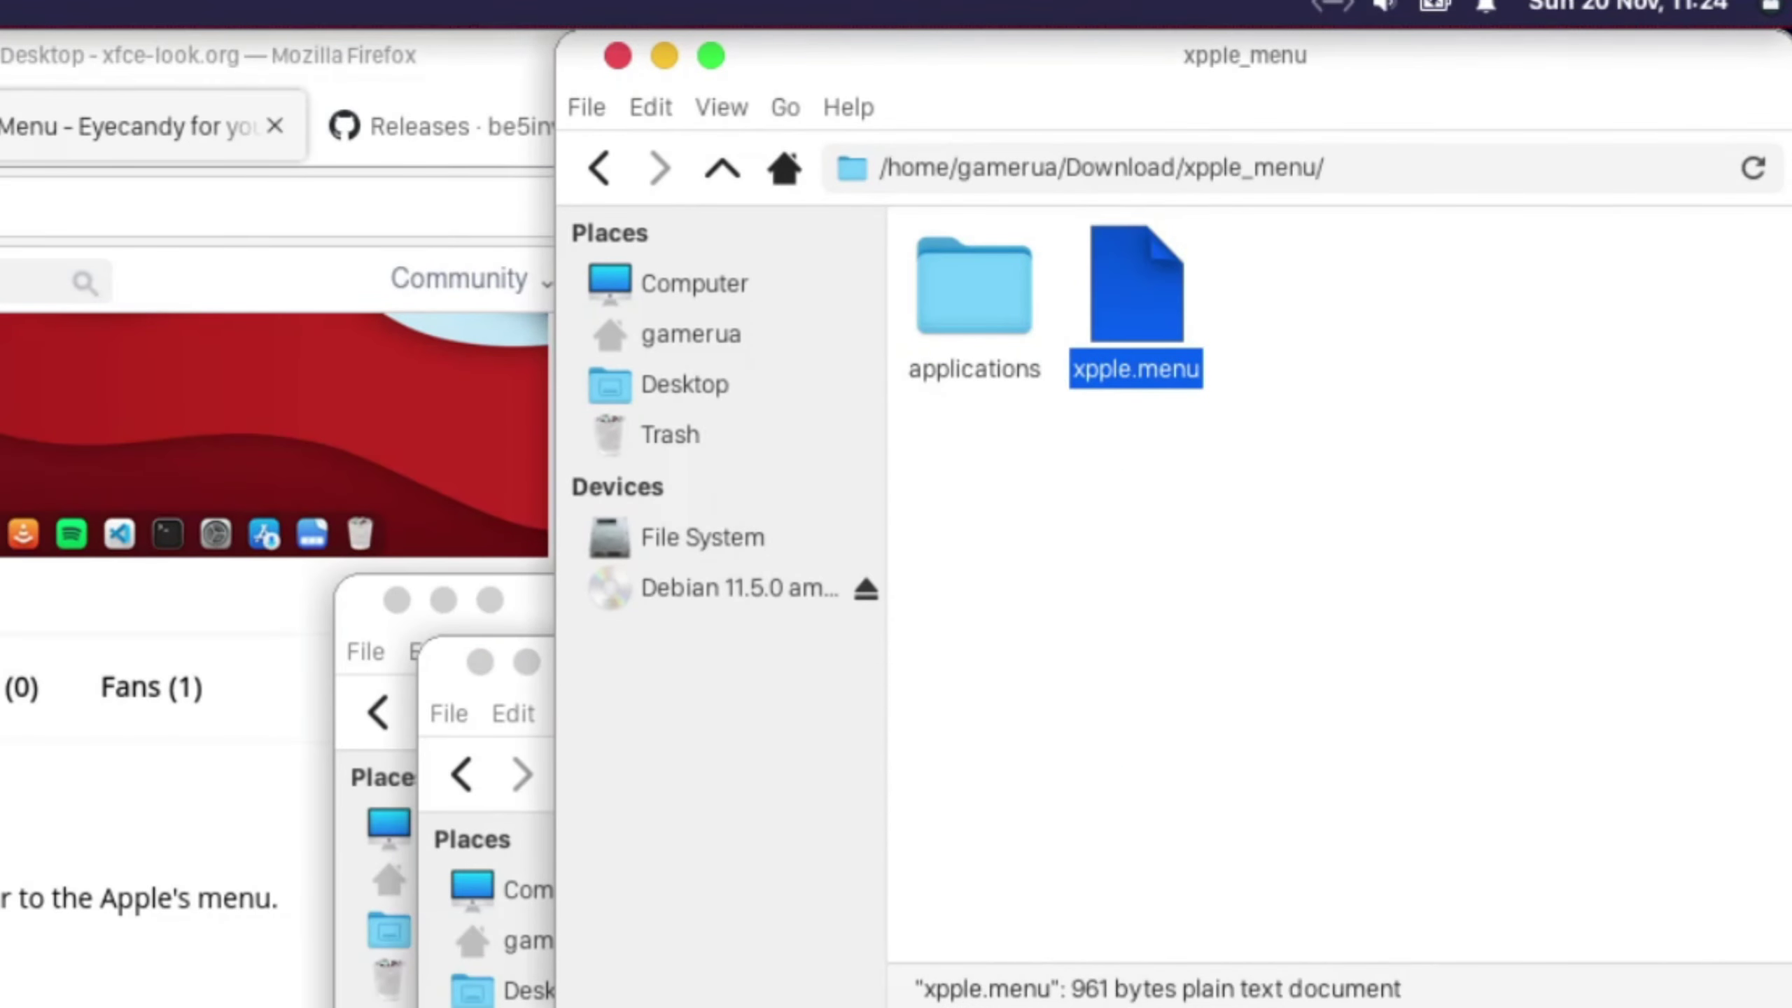
pyautogui.rightClick(1190, 558)
pyautogui.click(1270, 676)
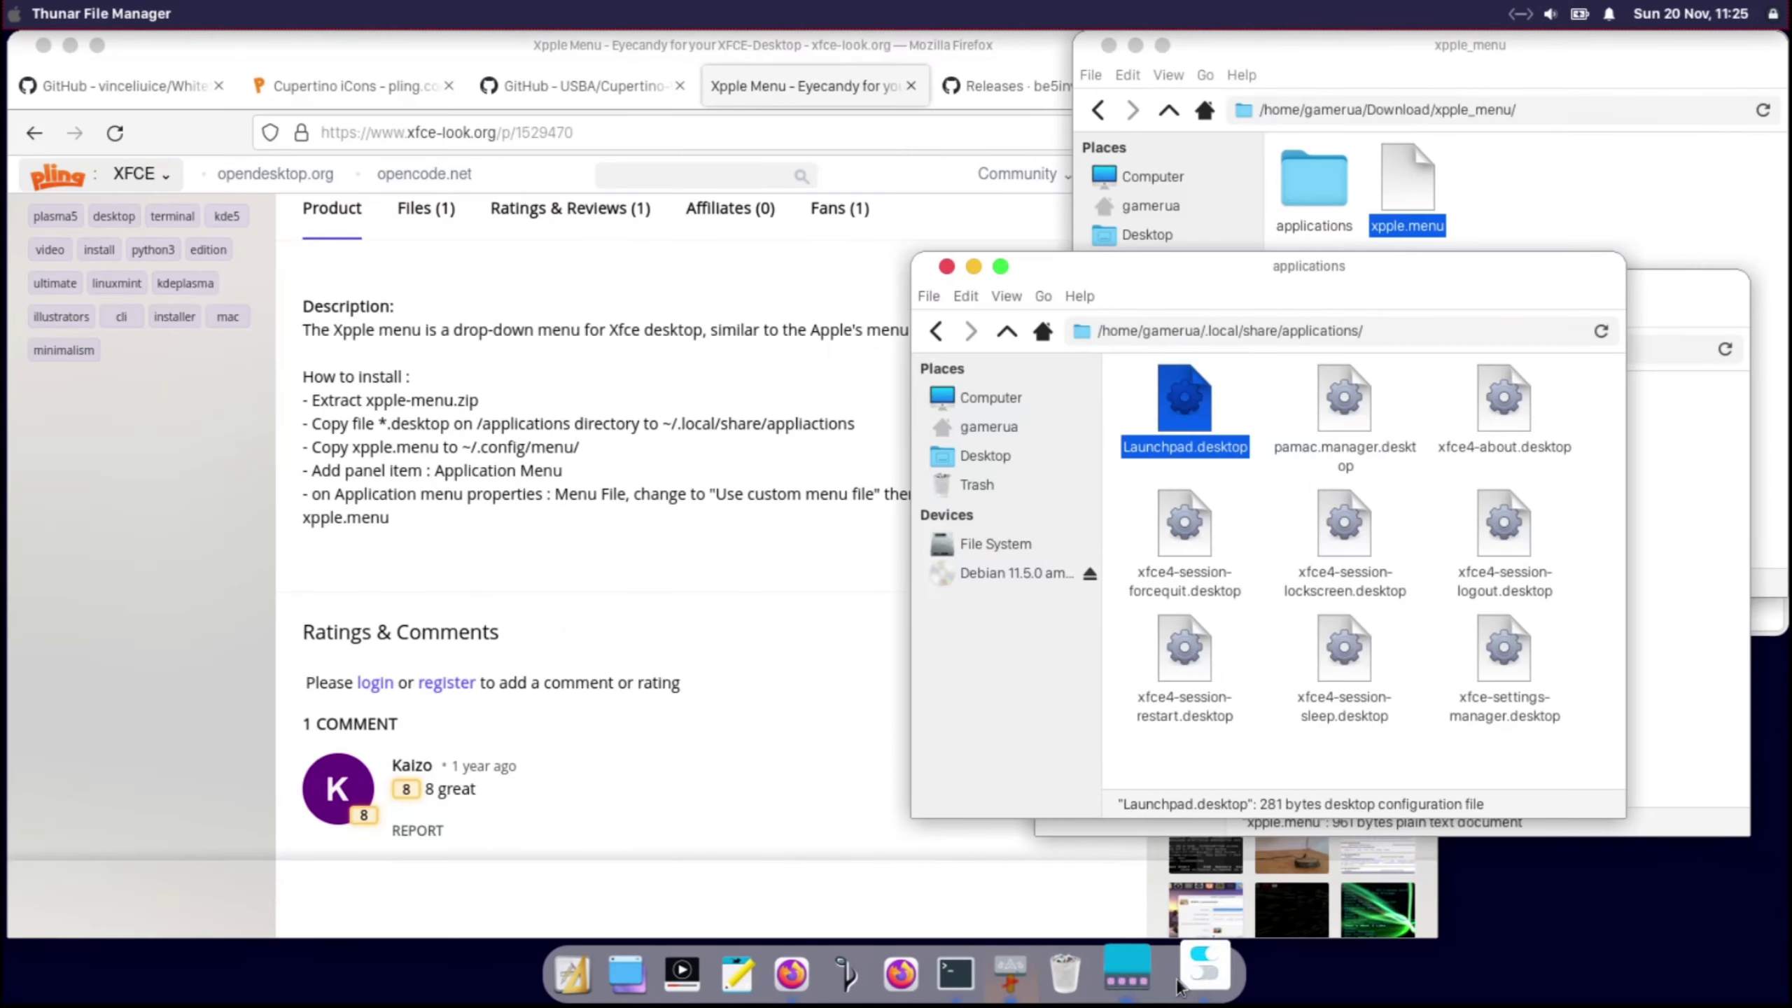
# Step: Set the Applications Menu to use the custom menu file xpple.menu from ~/.config/menu
pyautogui.click(530, 540)
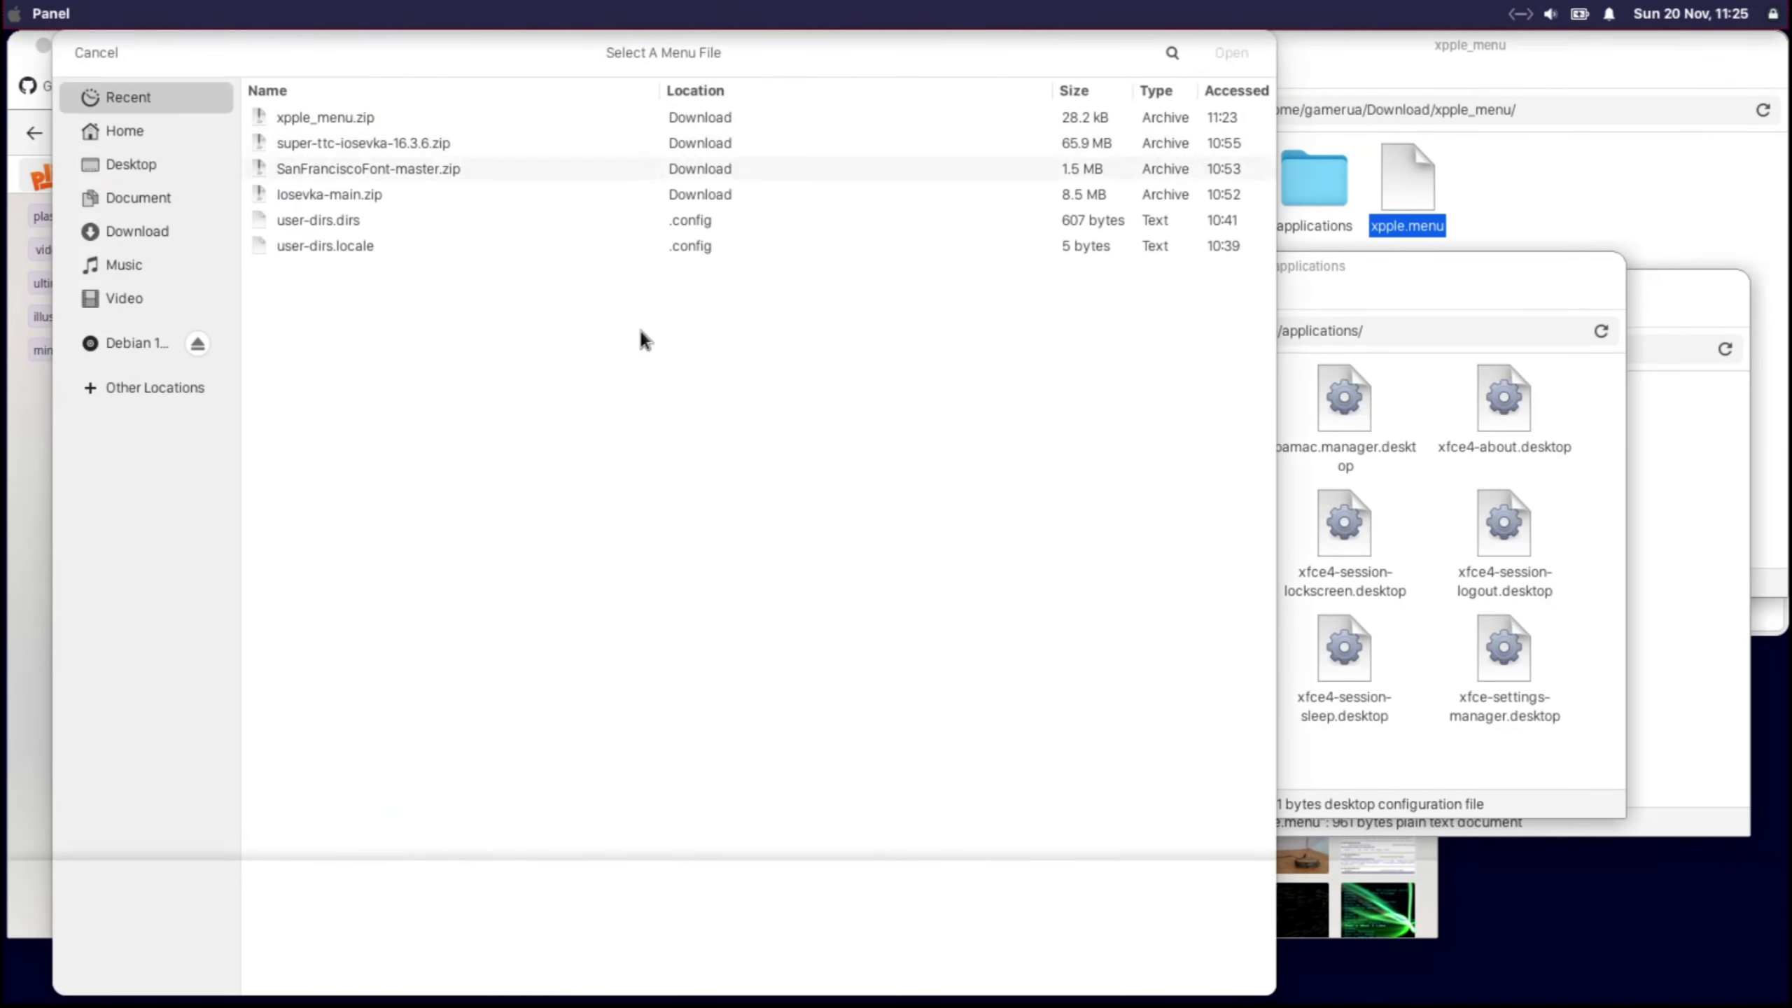
pyautogui.click(100, 49)
pyautogui.moveTo(511, 140); pyautogui.dragTo(1174, 238)
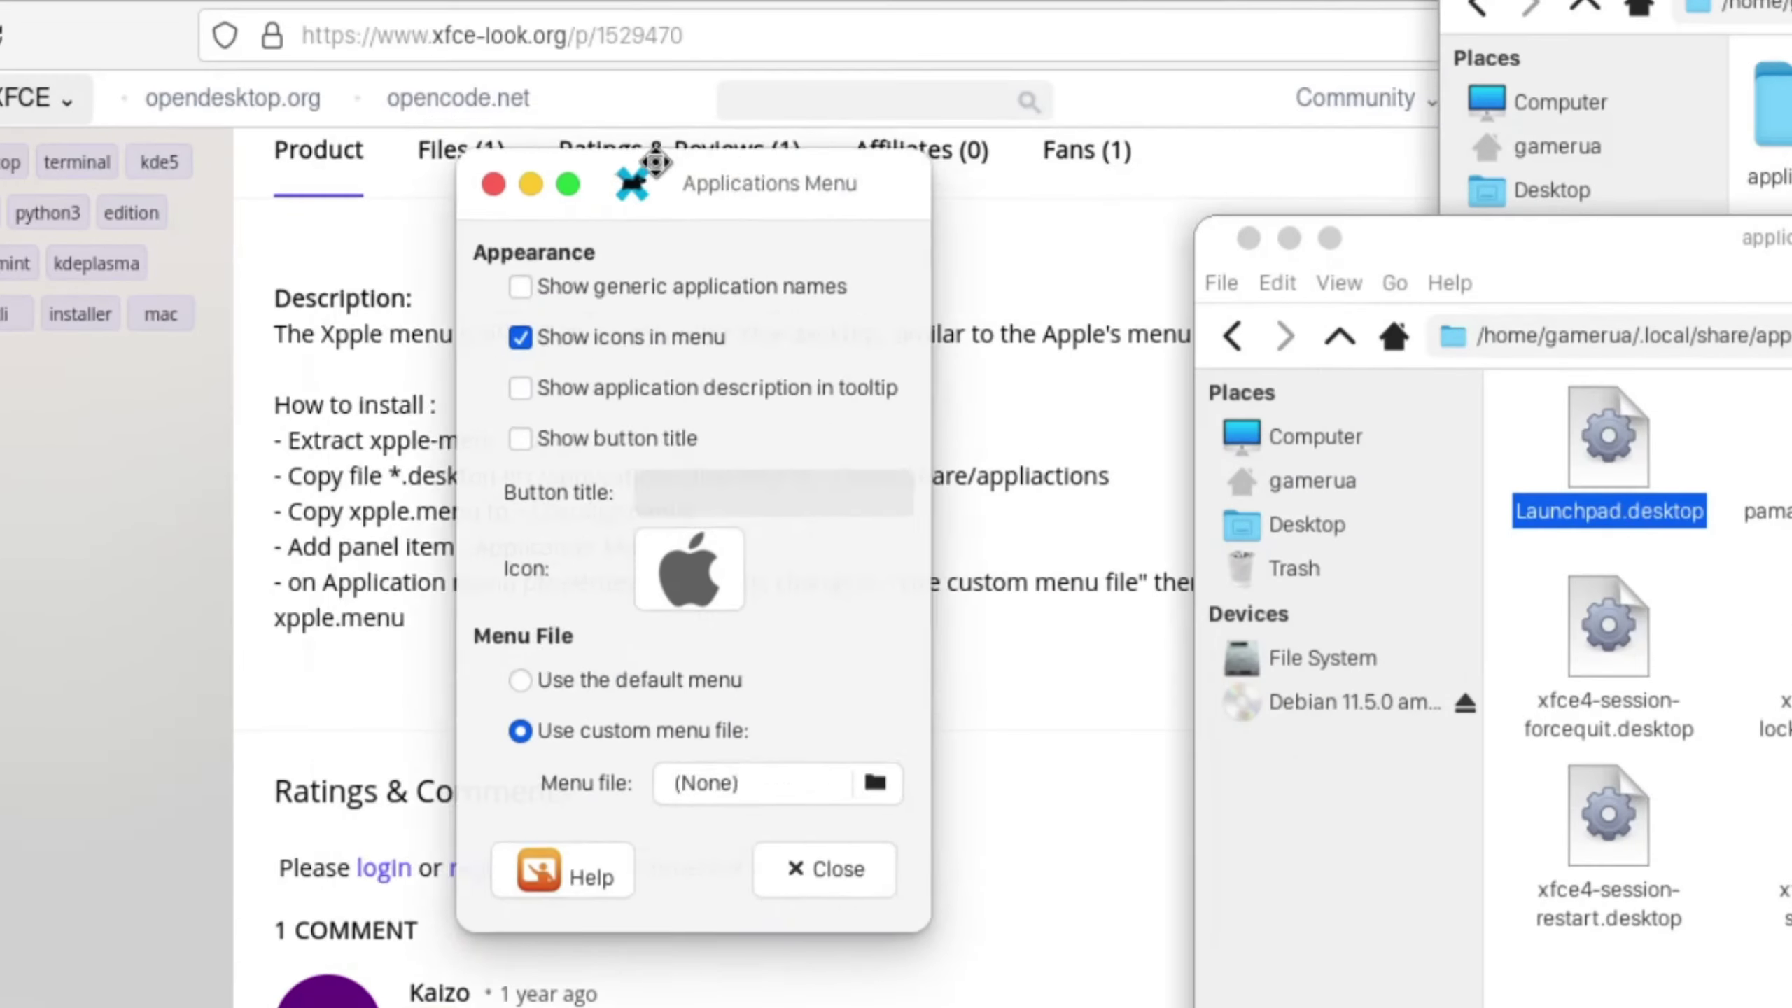
pyautogui.click(1254, 628)
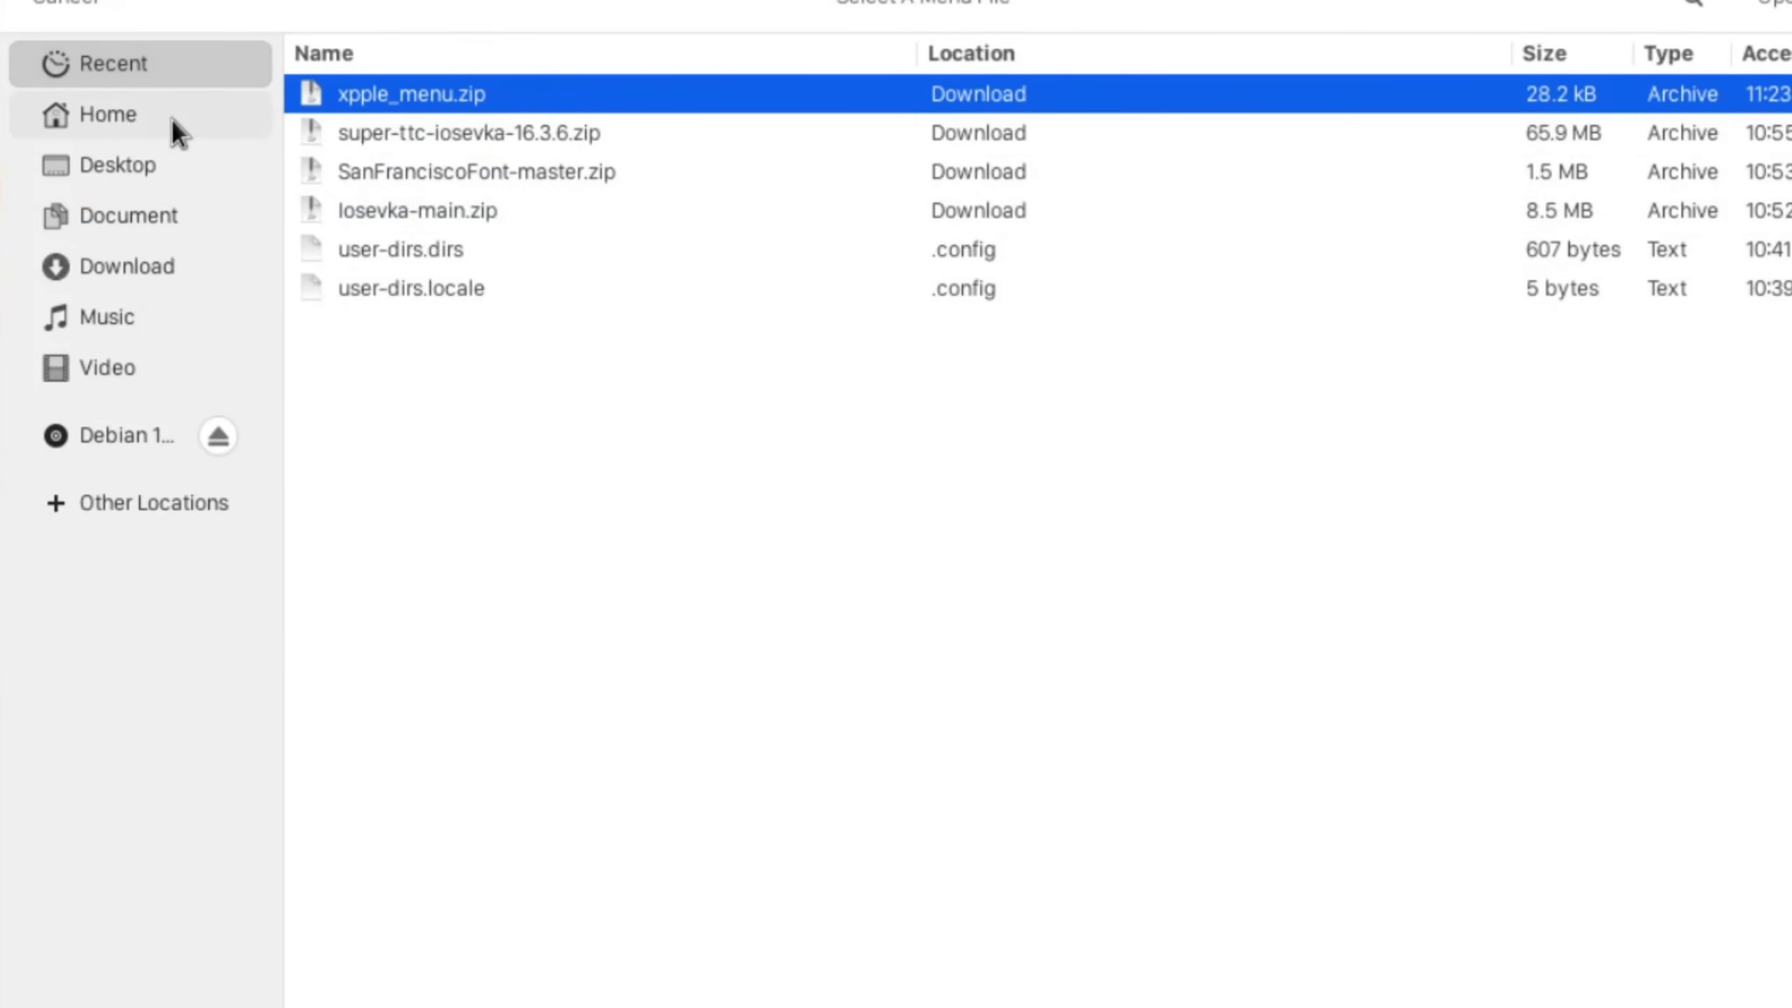
pyautogui.click(173, 120)
pyautogui.hotkey('ctrl', 'h')
pyautogui.doubleClick(415, 322)
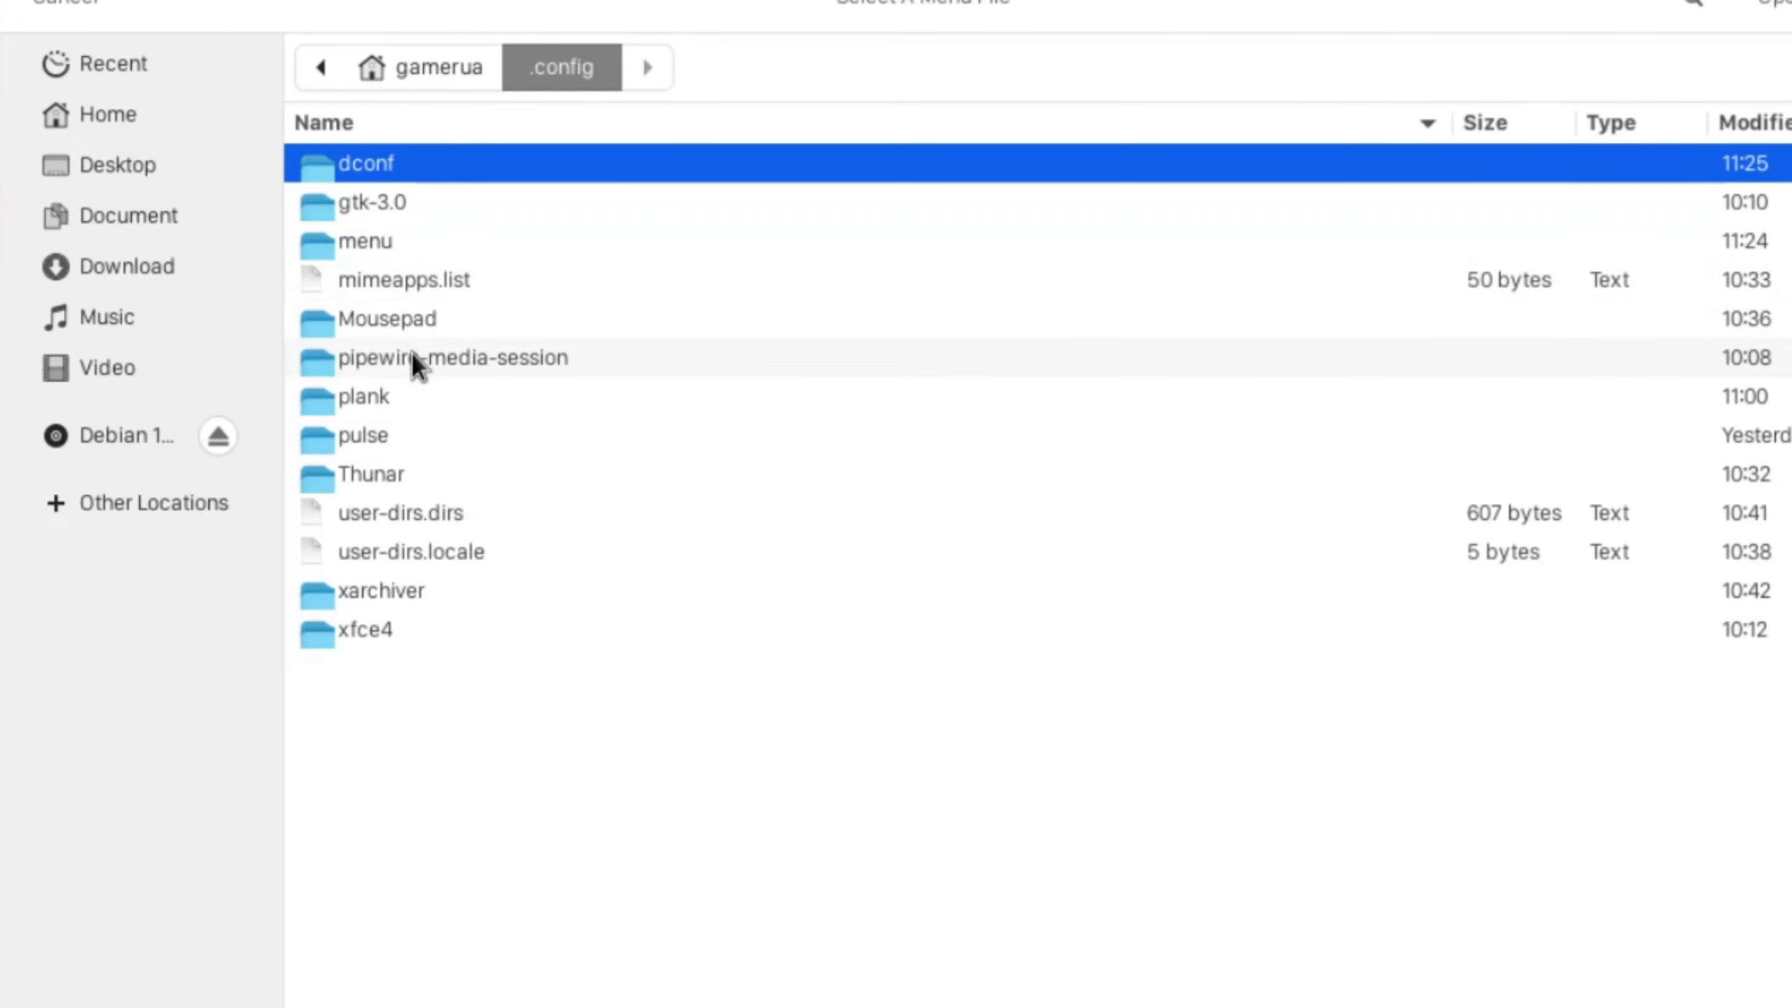
pyautogui.doubleClick(452, 241)
pyautogui.press('Return')
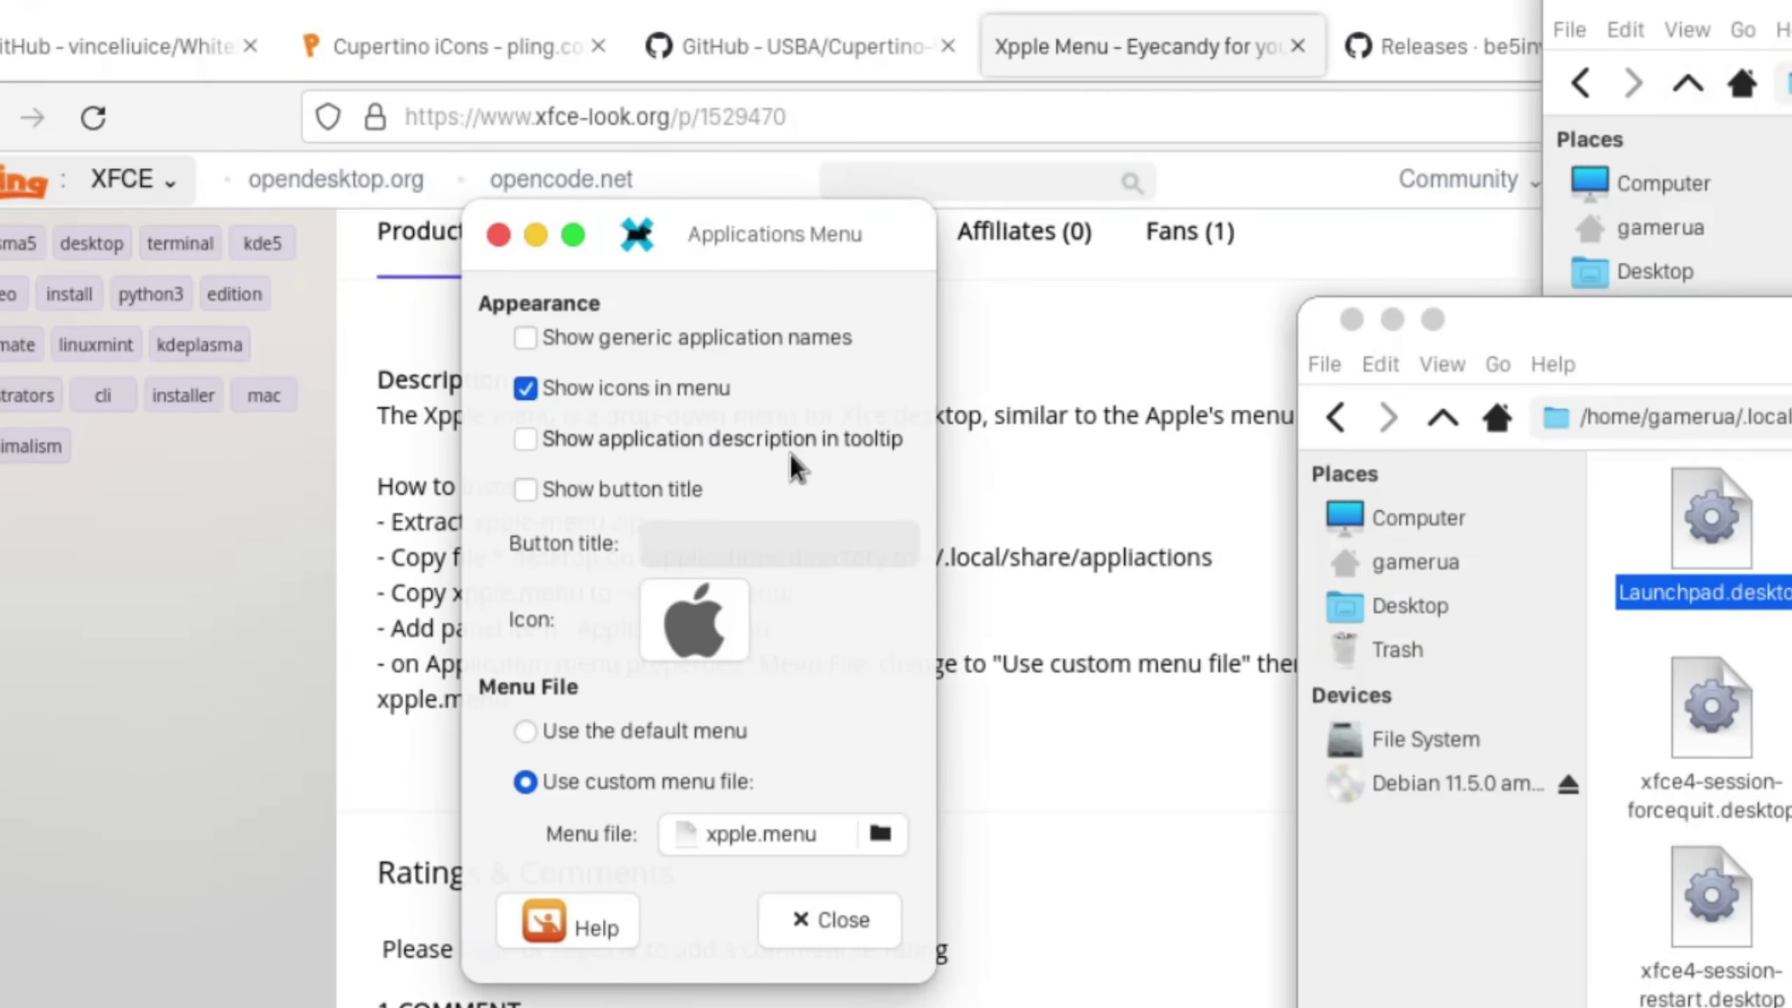
# Step: Close the Applications Menu properties and open the Apple menu in the panel to check its entries
pyautogui.click(805, 916)
pyautogui.click(11, 18)
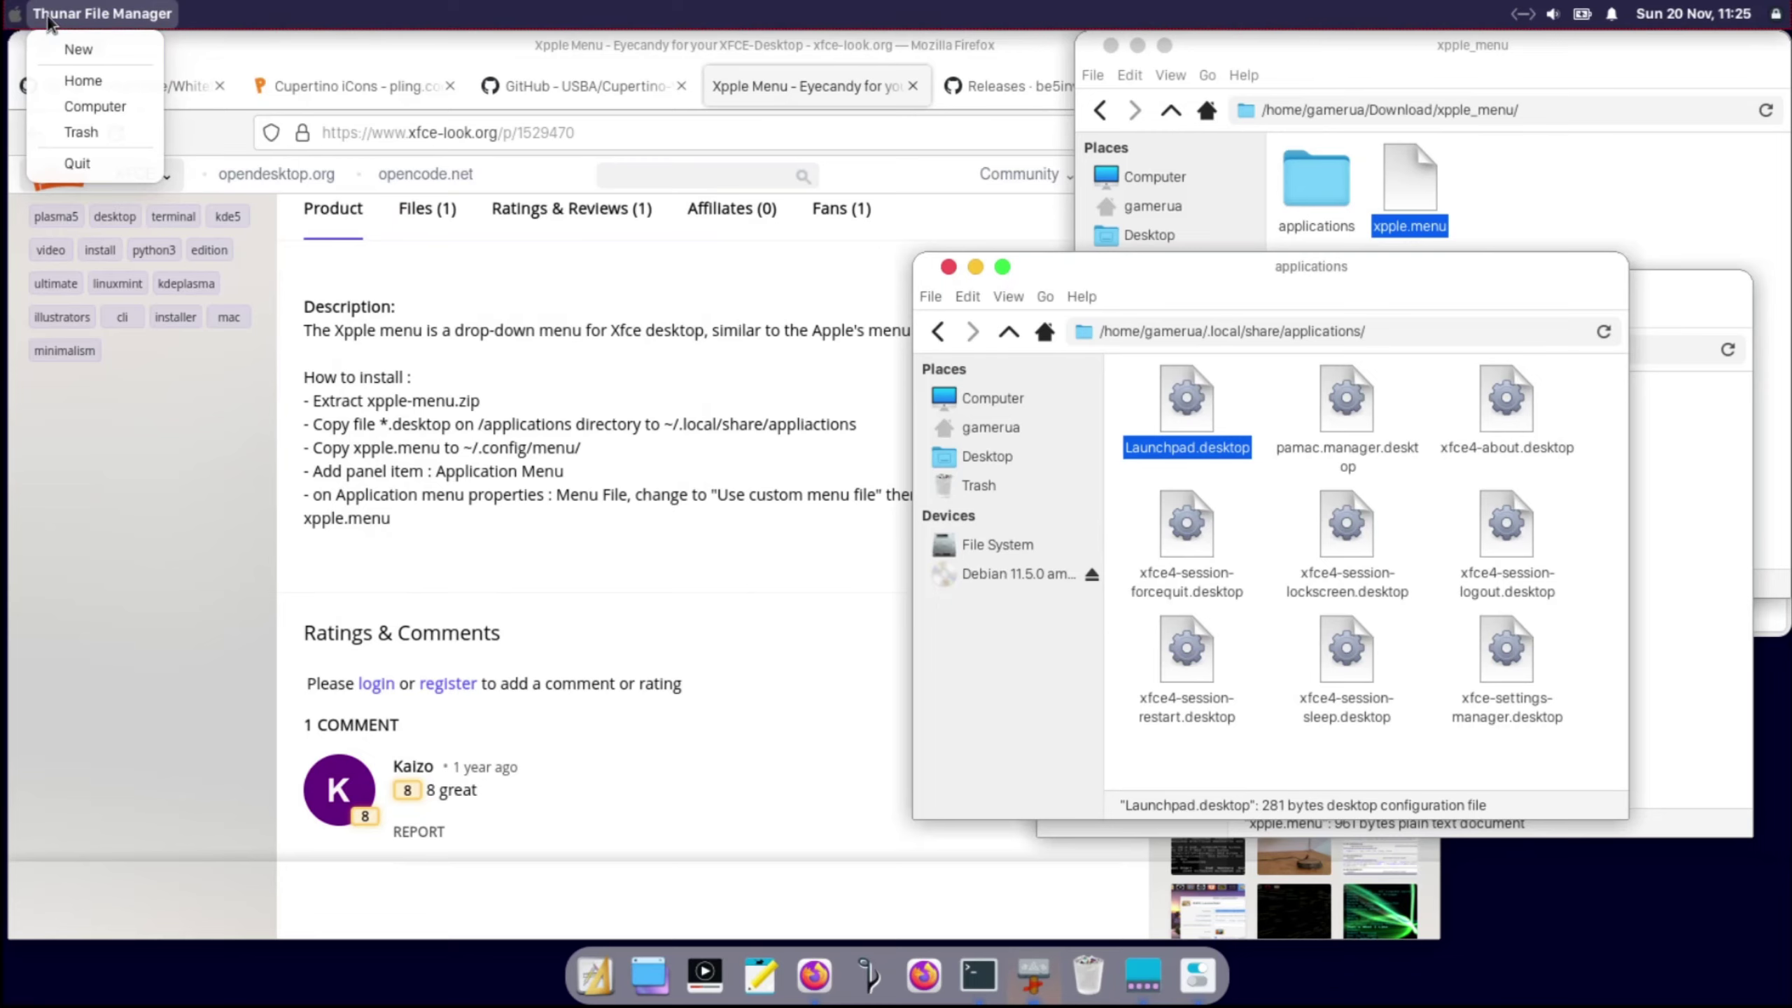
pyautogui.moveTo(15, 21)
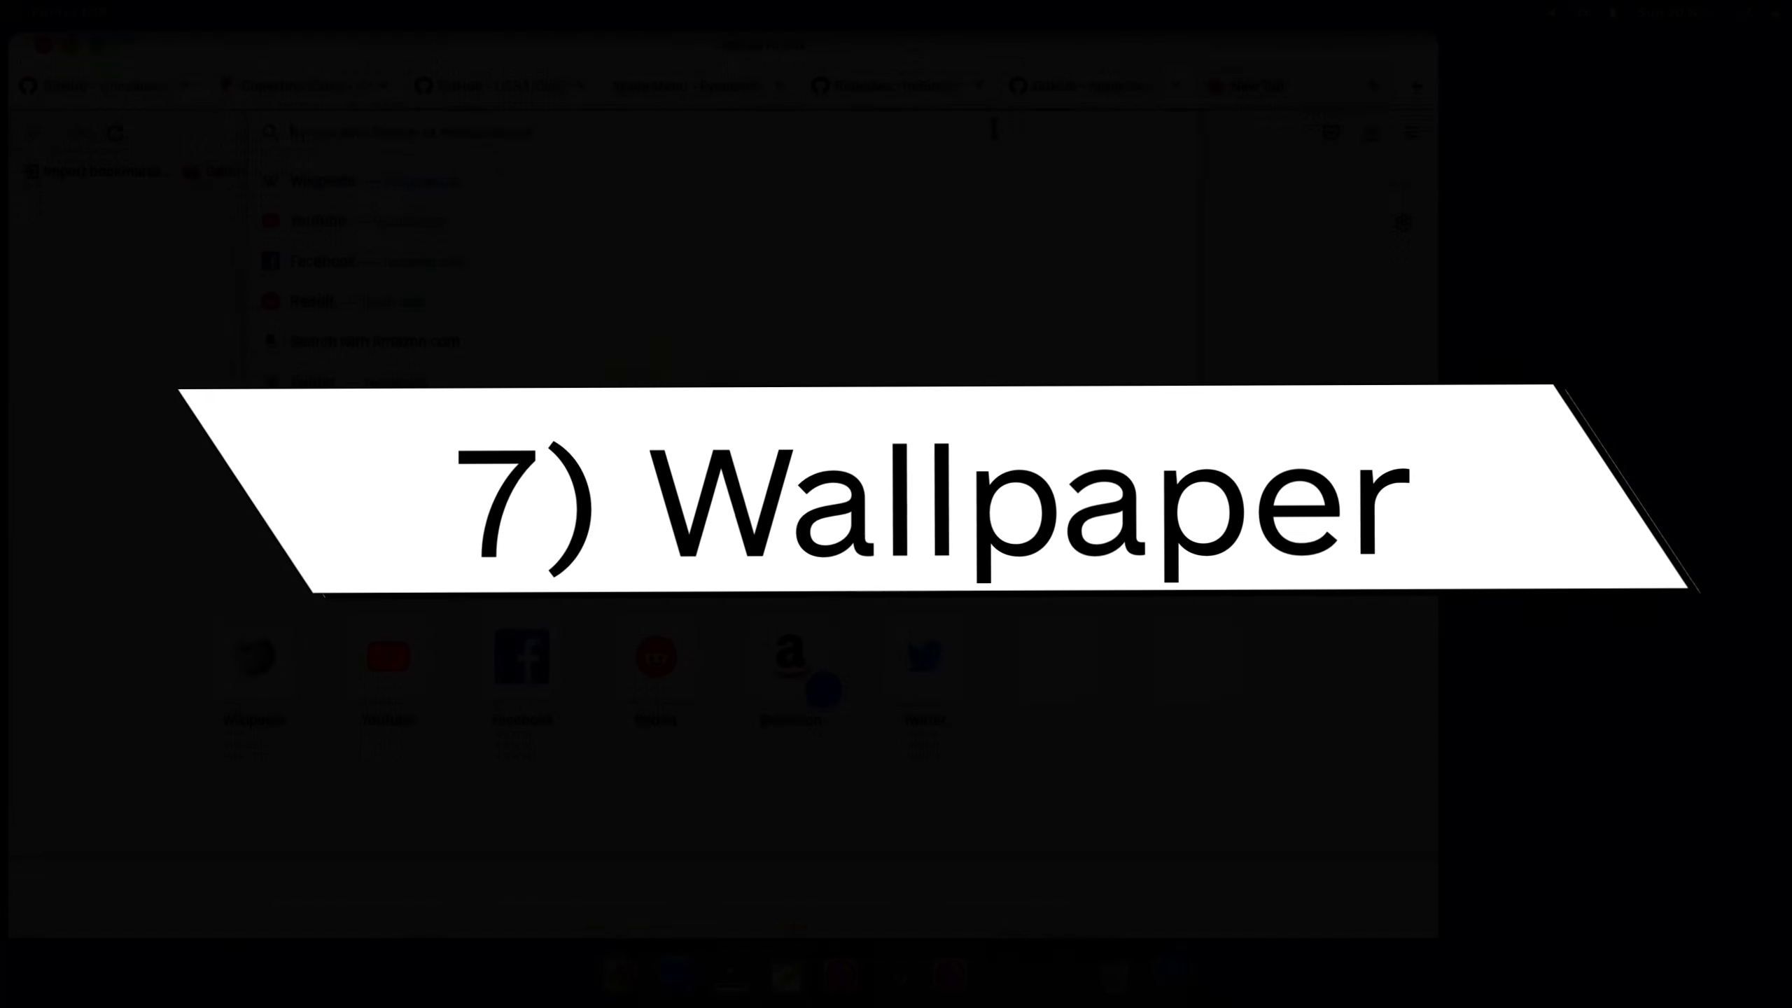
# Step: Search the web for "macos wallpaper" and open the Wallpaper Flare page of Mac OS wallpapers from the image results
pyautogui.write('macos ')
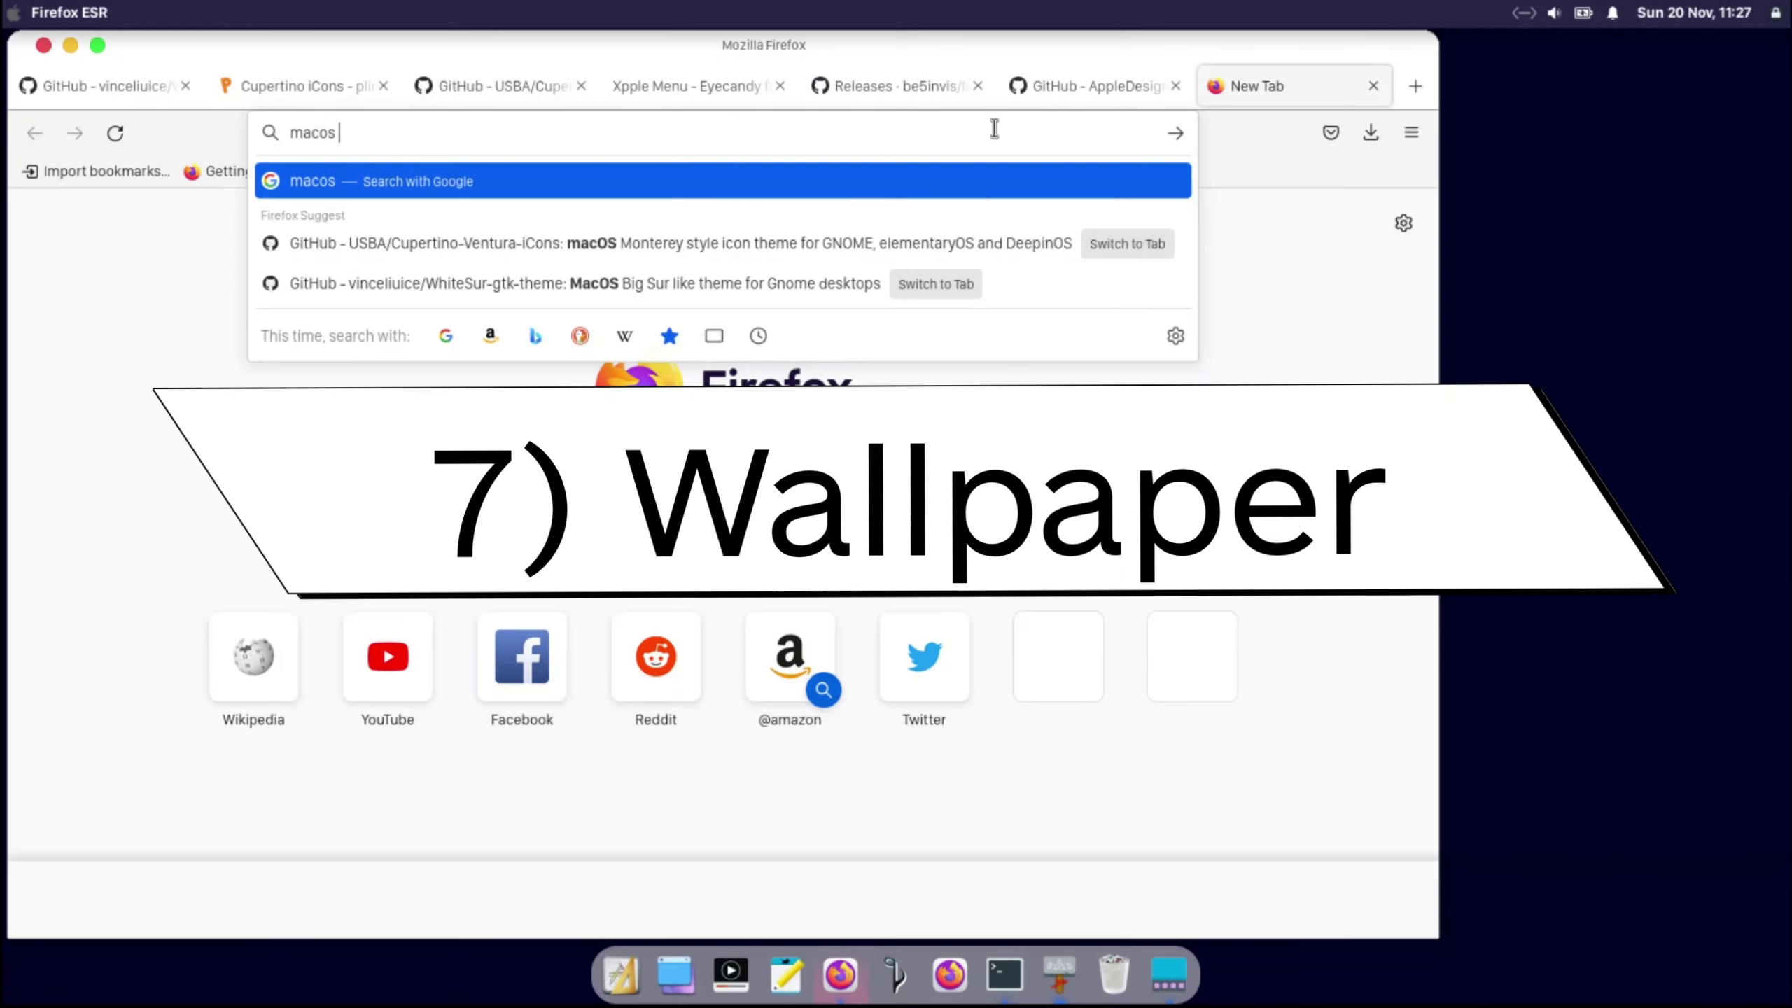
pyautogui.write('wallpaper')
pyautogui.press('Return')
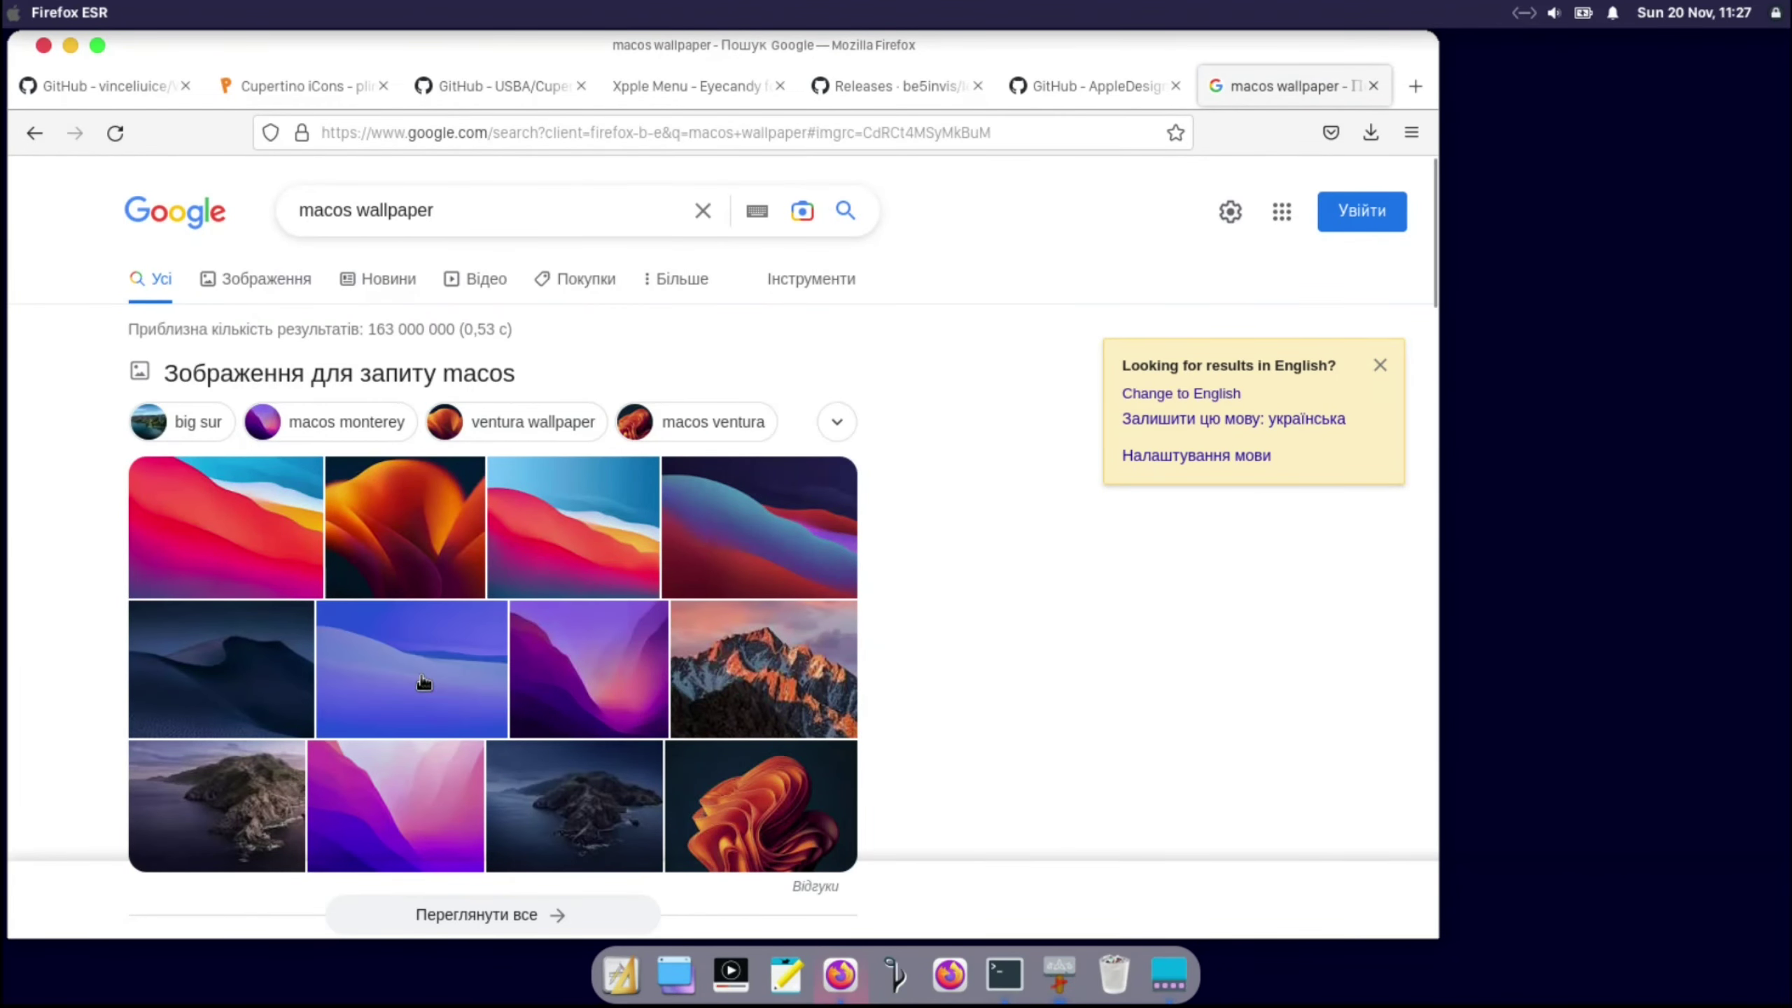
pyautogui.click(428, 668)
pyautogui.click(1214, 417)
pyautogui.scroll(-5, 737, 599)
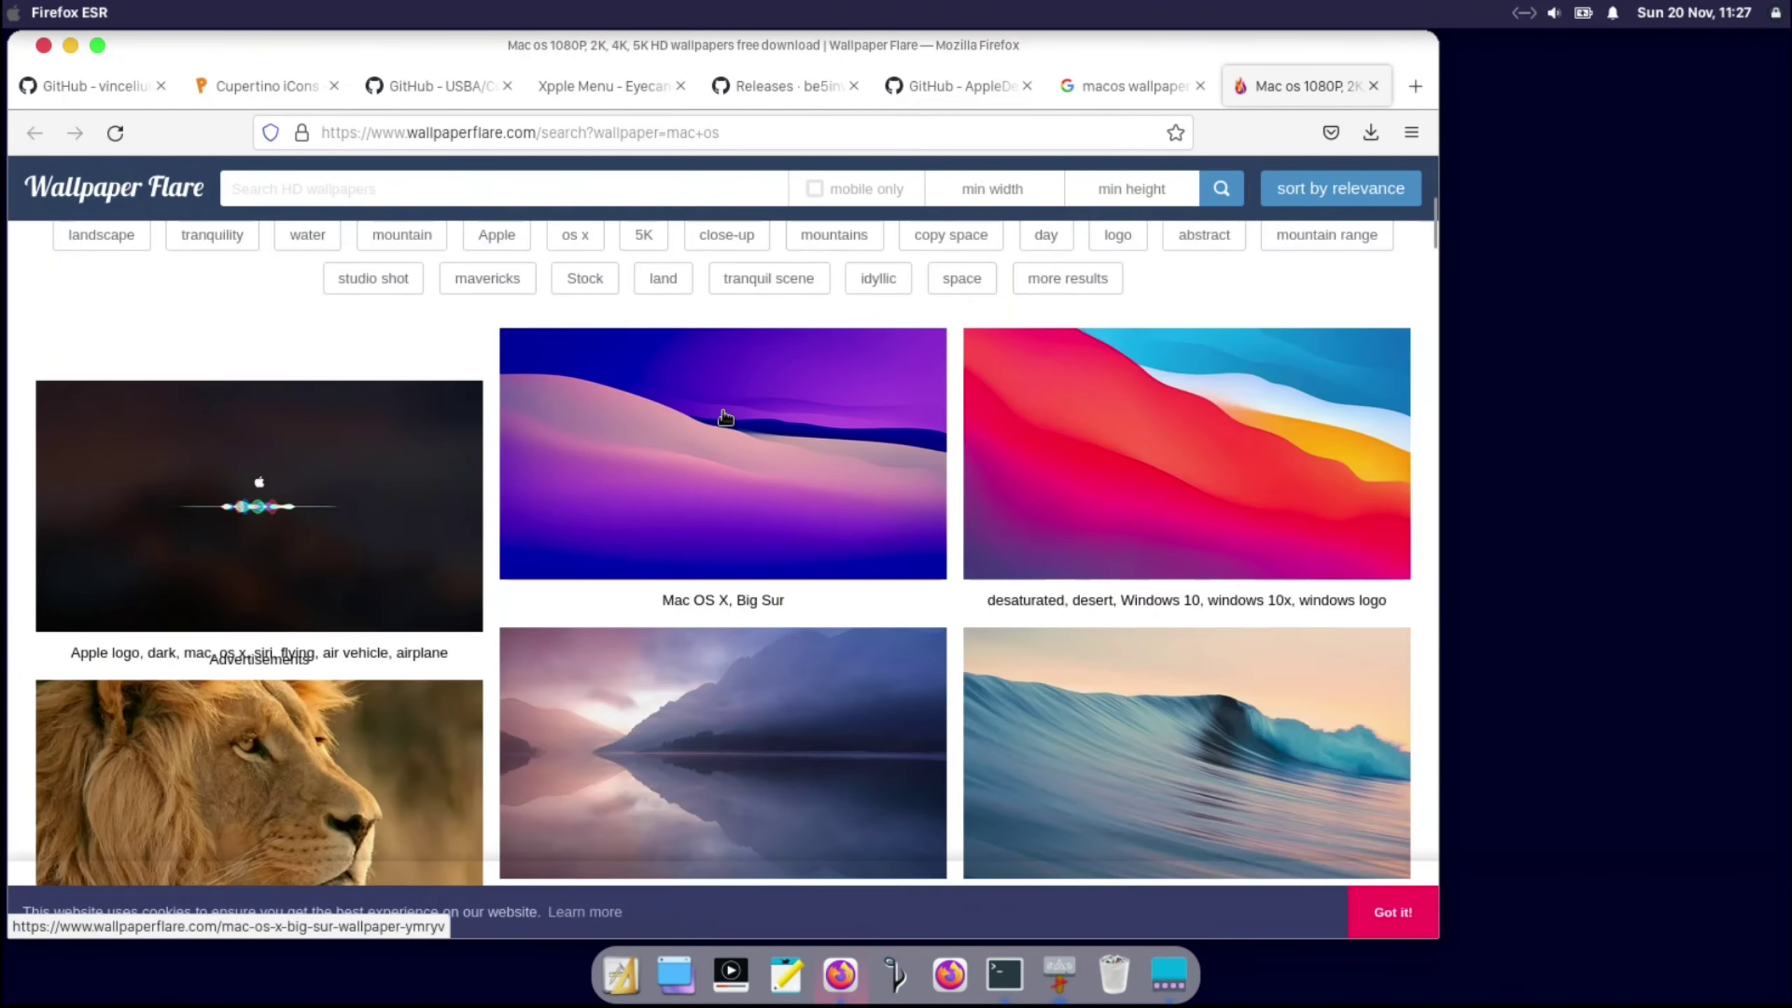
# Step: Open the "Mac OS X, Big Sur" wallpaper with the purple dunes and download it at 1600x900 px
pyautogui.click(719, 417)
pyautogui.scroll(-3, 1197, 332)
pyautogui.scroll(3, 1197, 335)
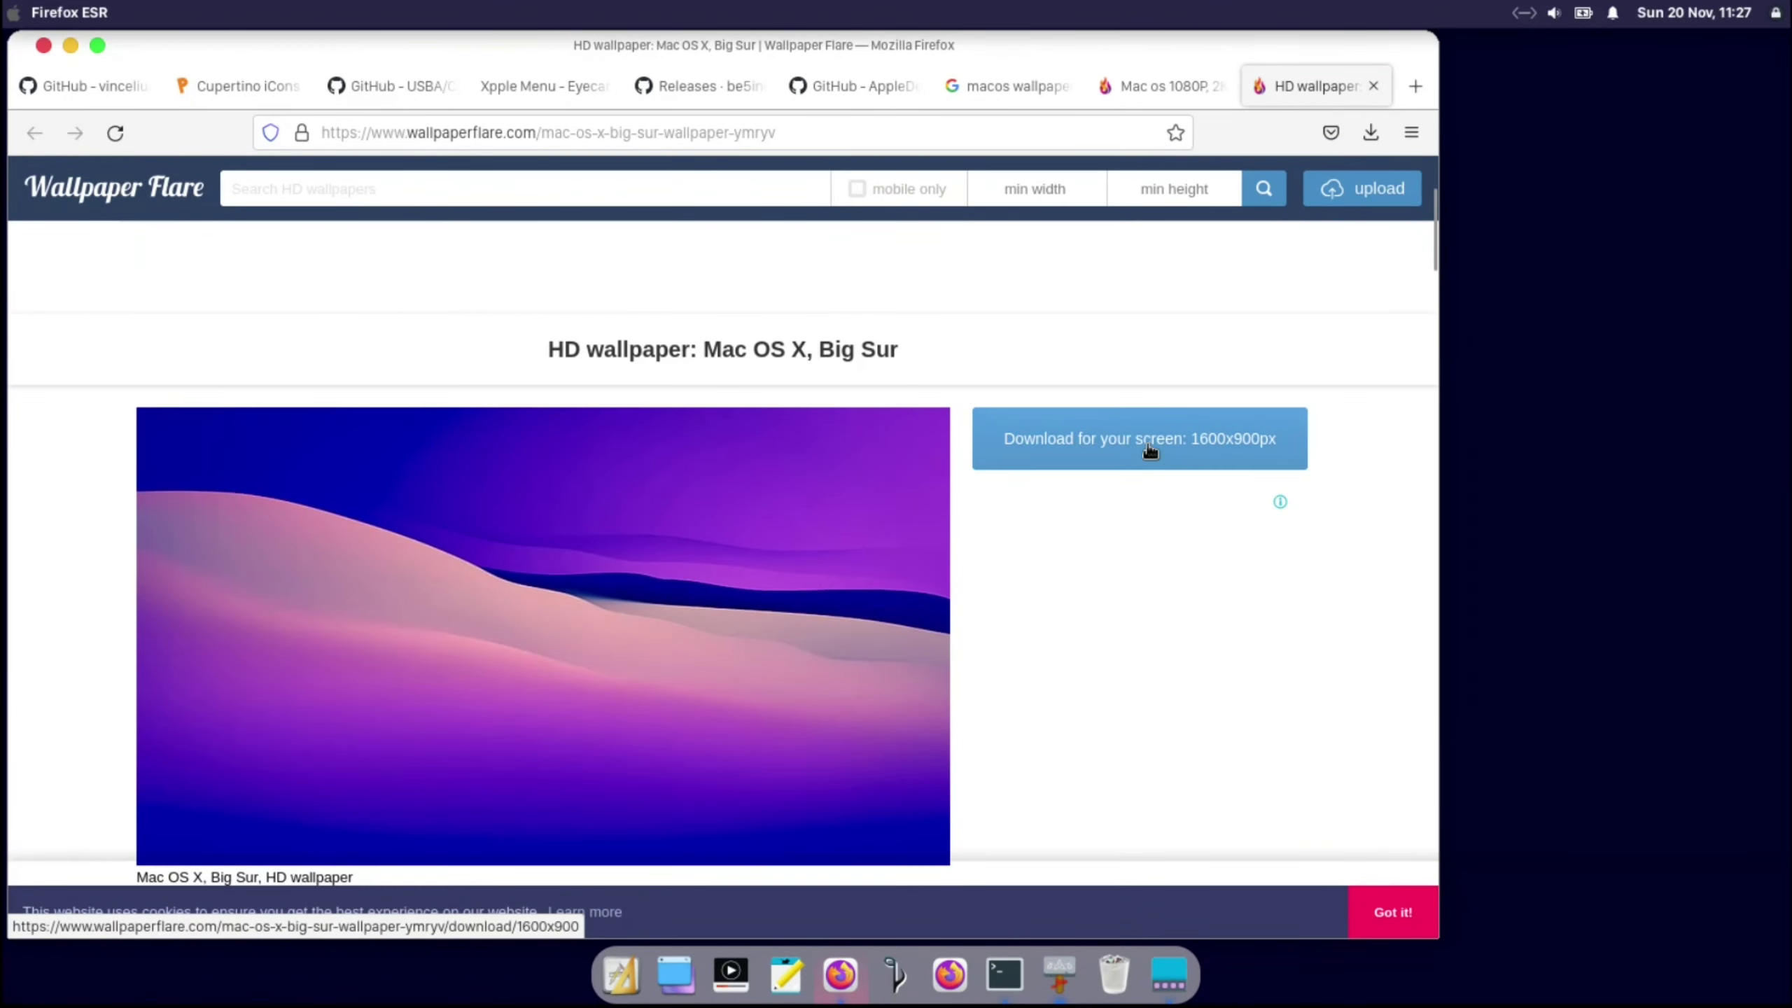
pyautogui.click(1147, 441)
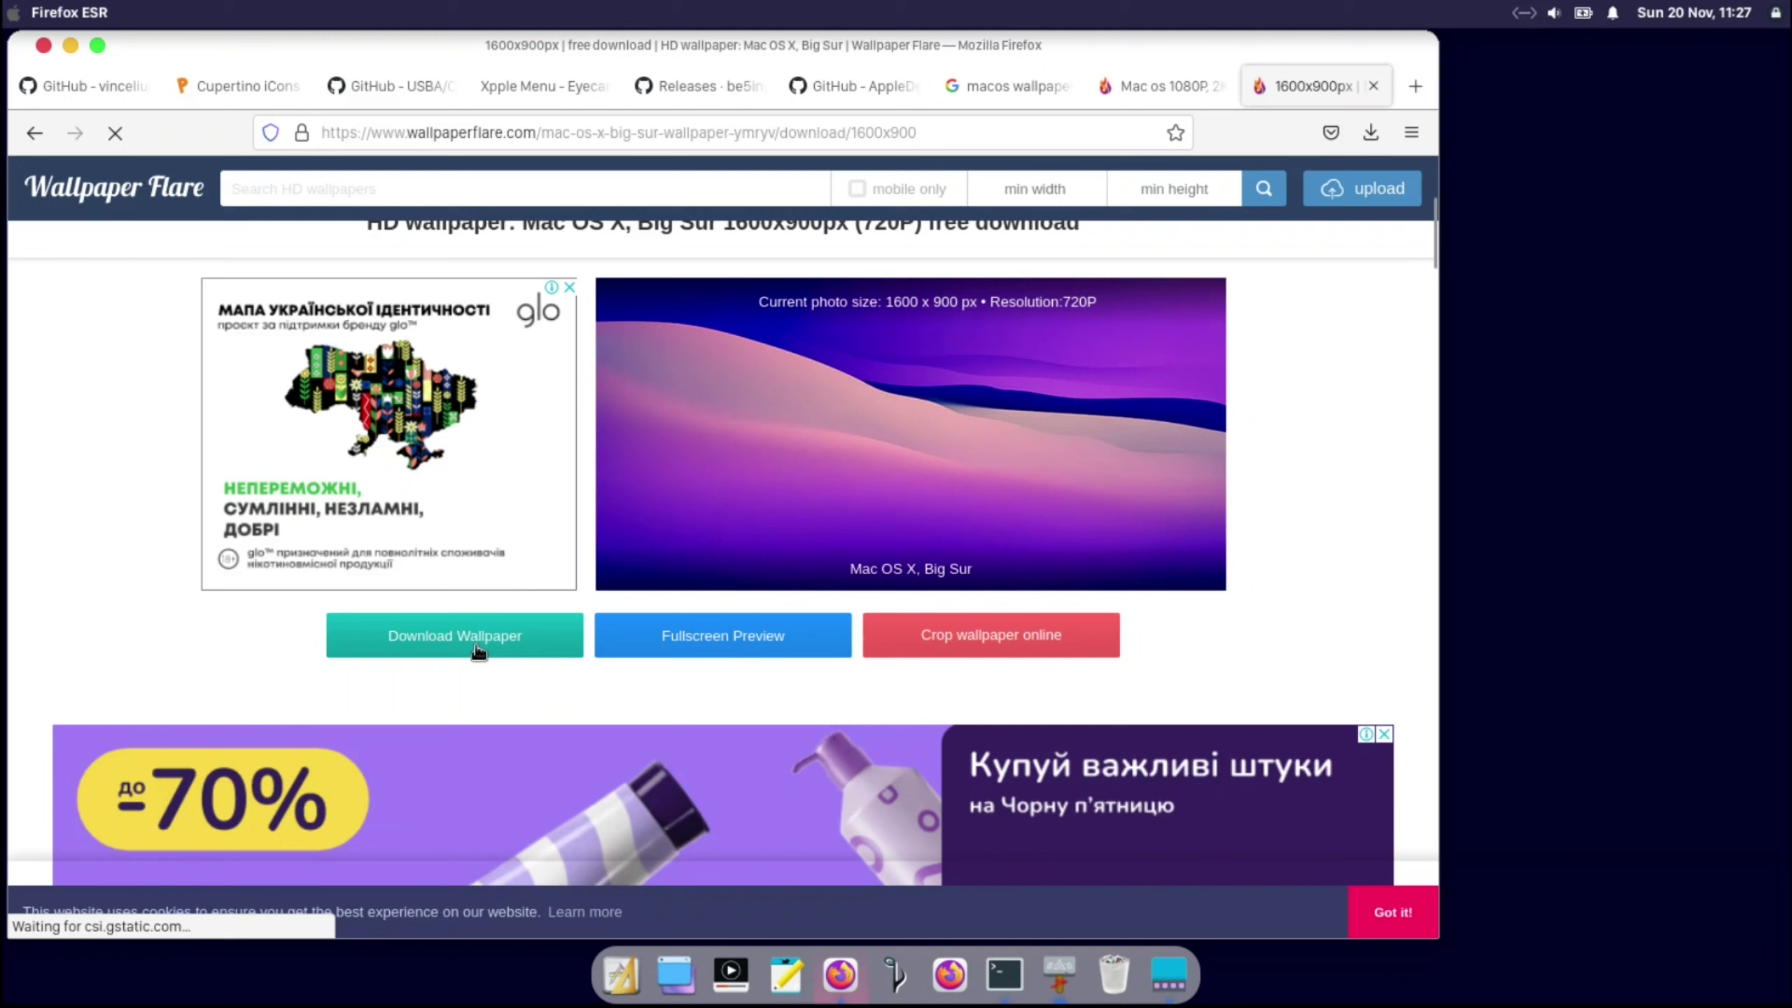
pyautogui.click(478, 651)
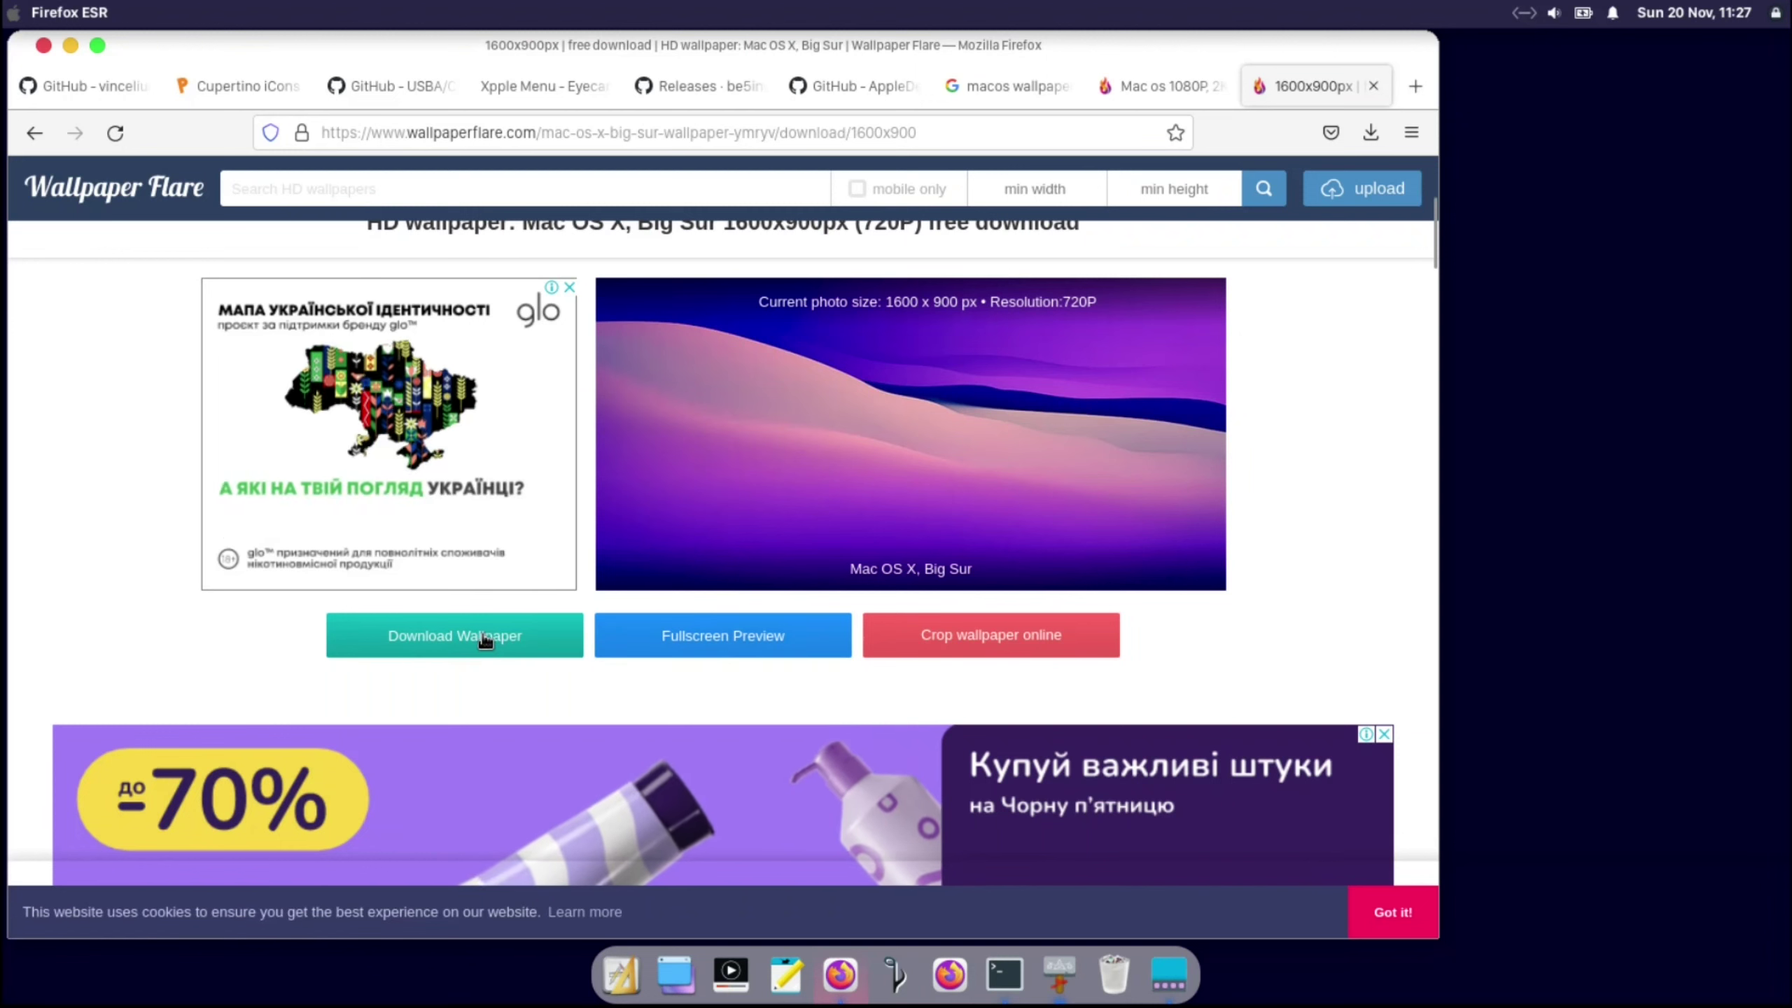
# Step: Copy the downloaded wallpaperflare.com_wallpaper.jpg from the Download folder and go to the home folder with hidden files switched off
pyautogui.click(1357, 191)
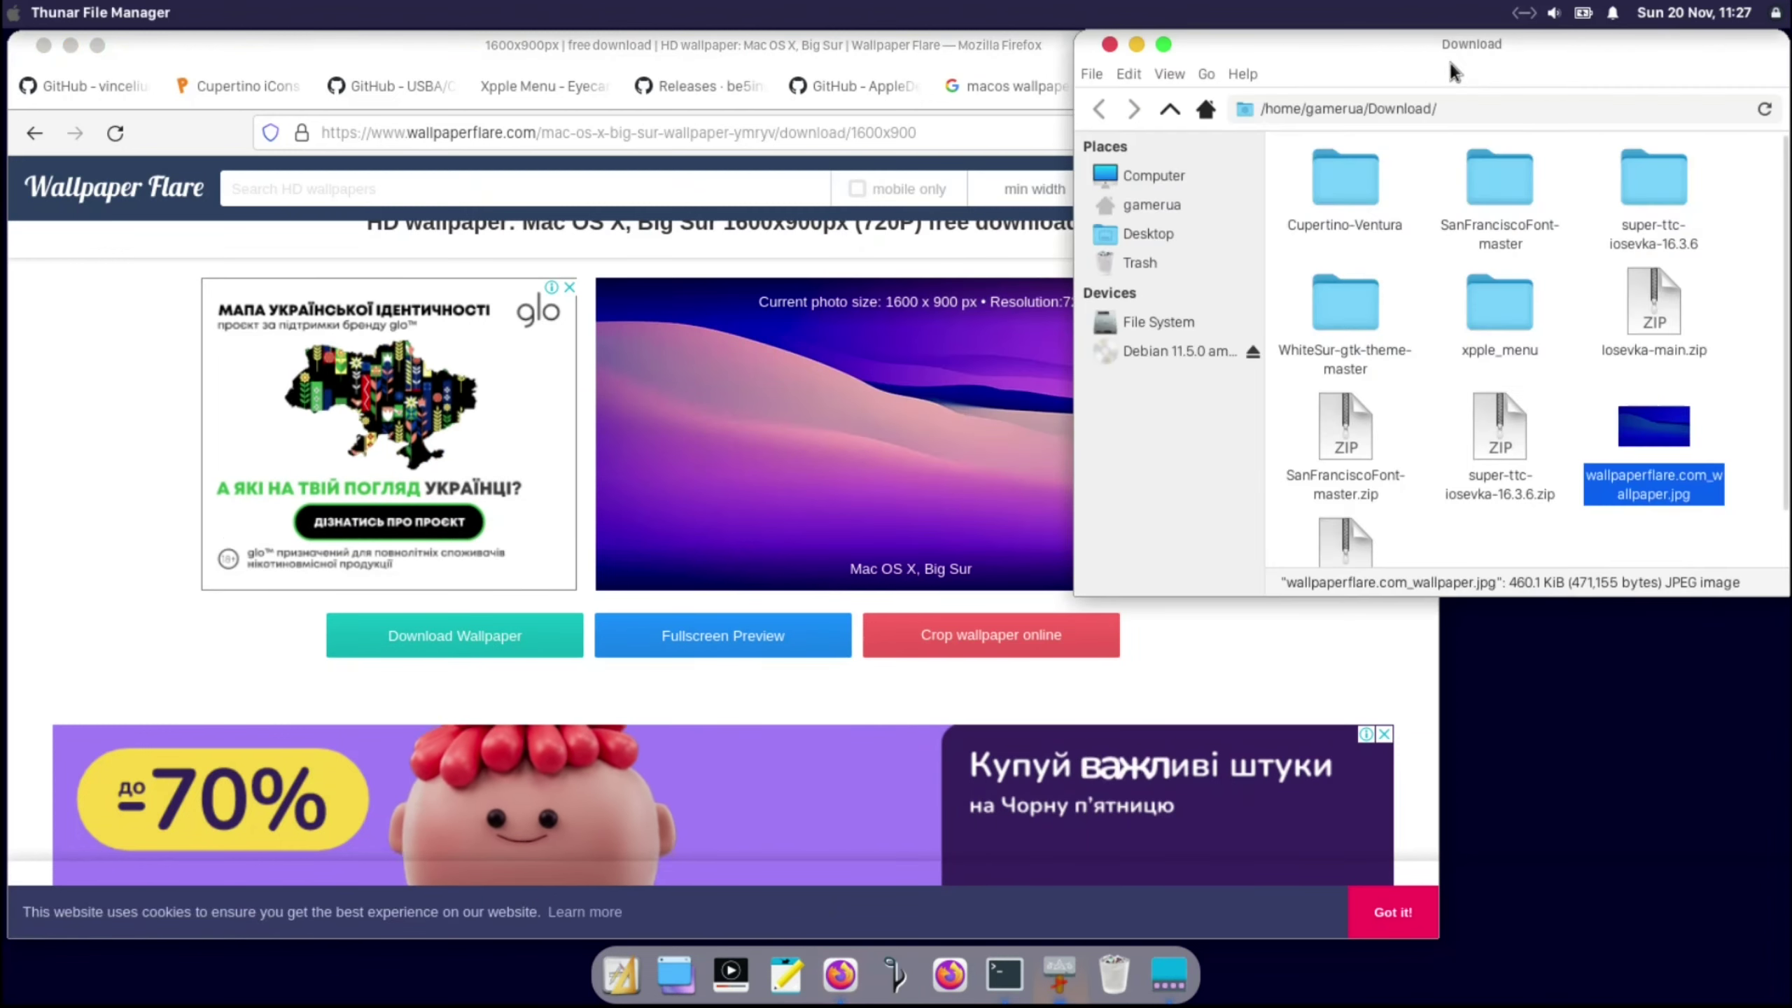
pyautogui.click(698, 381)
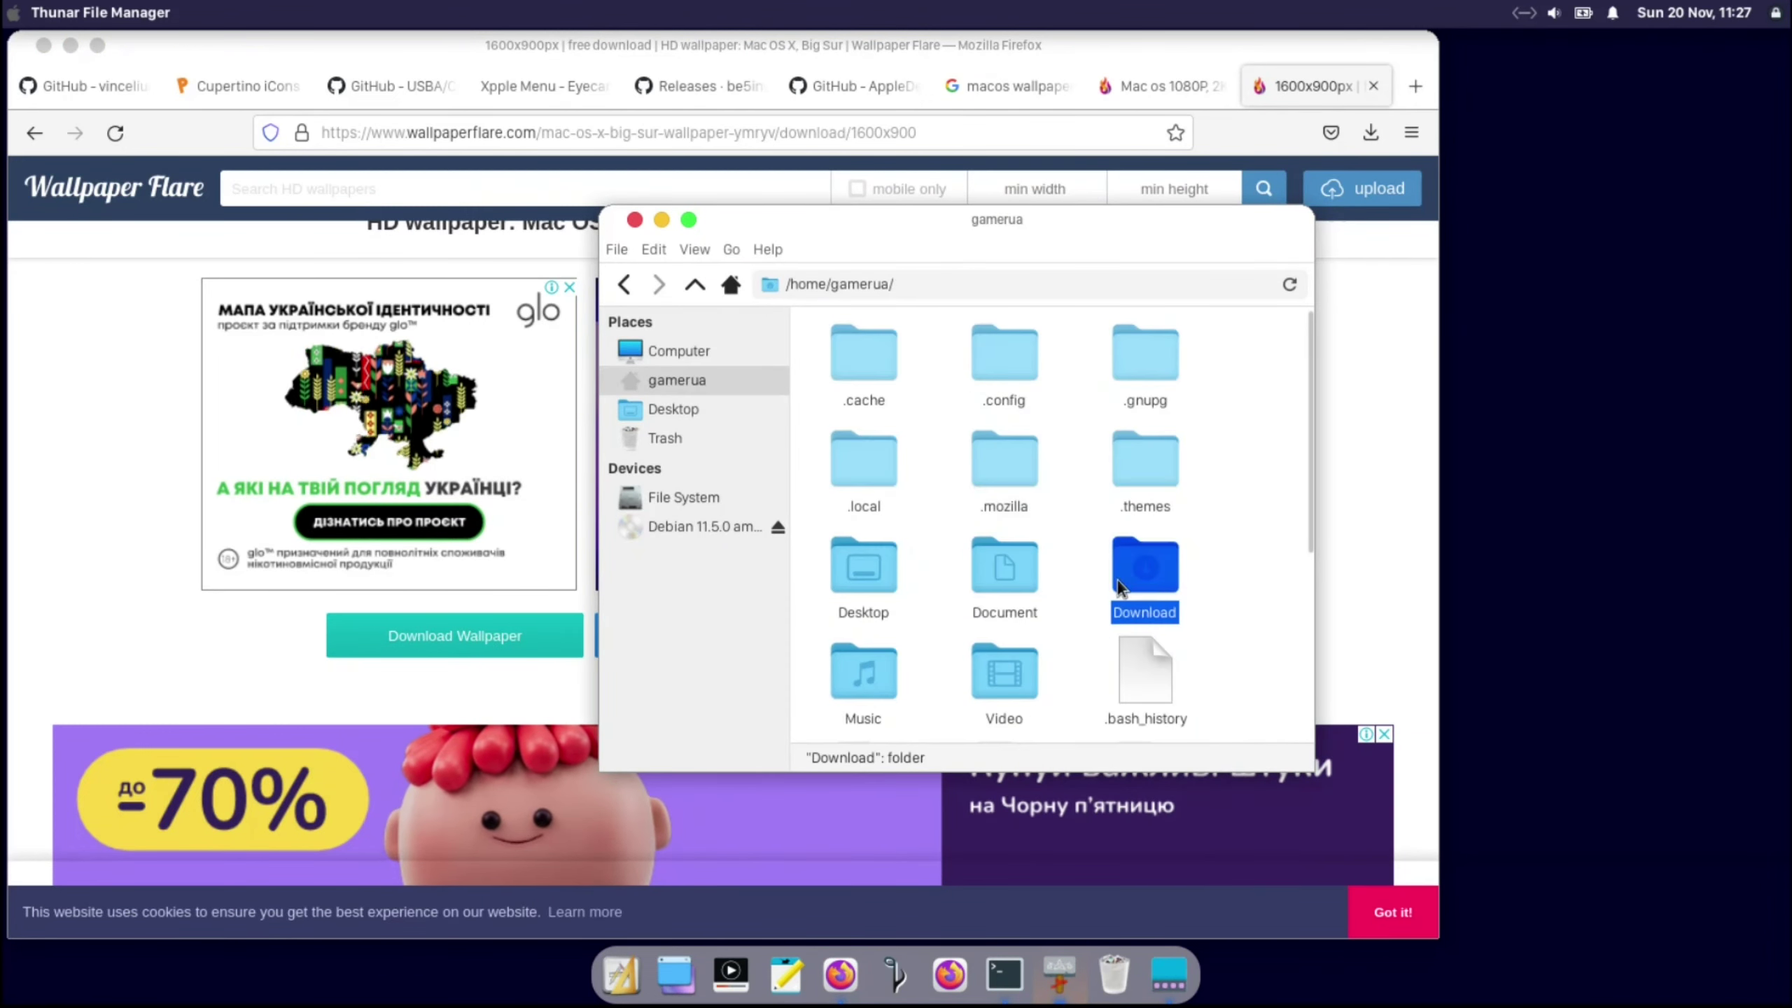
pyautogui.scroll(-2, 1045, 558)
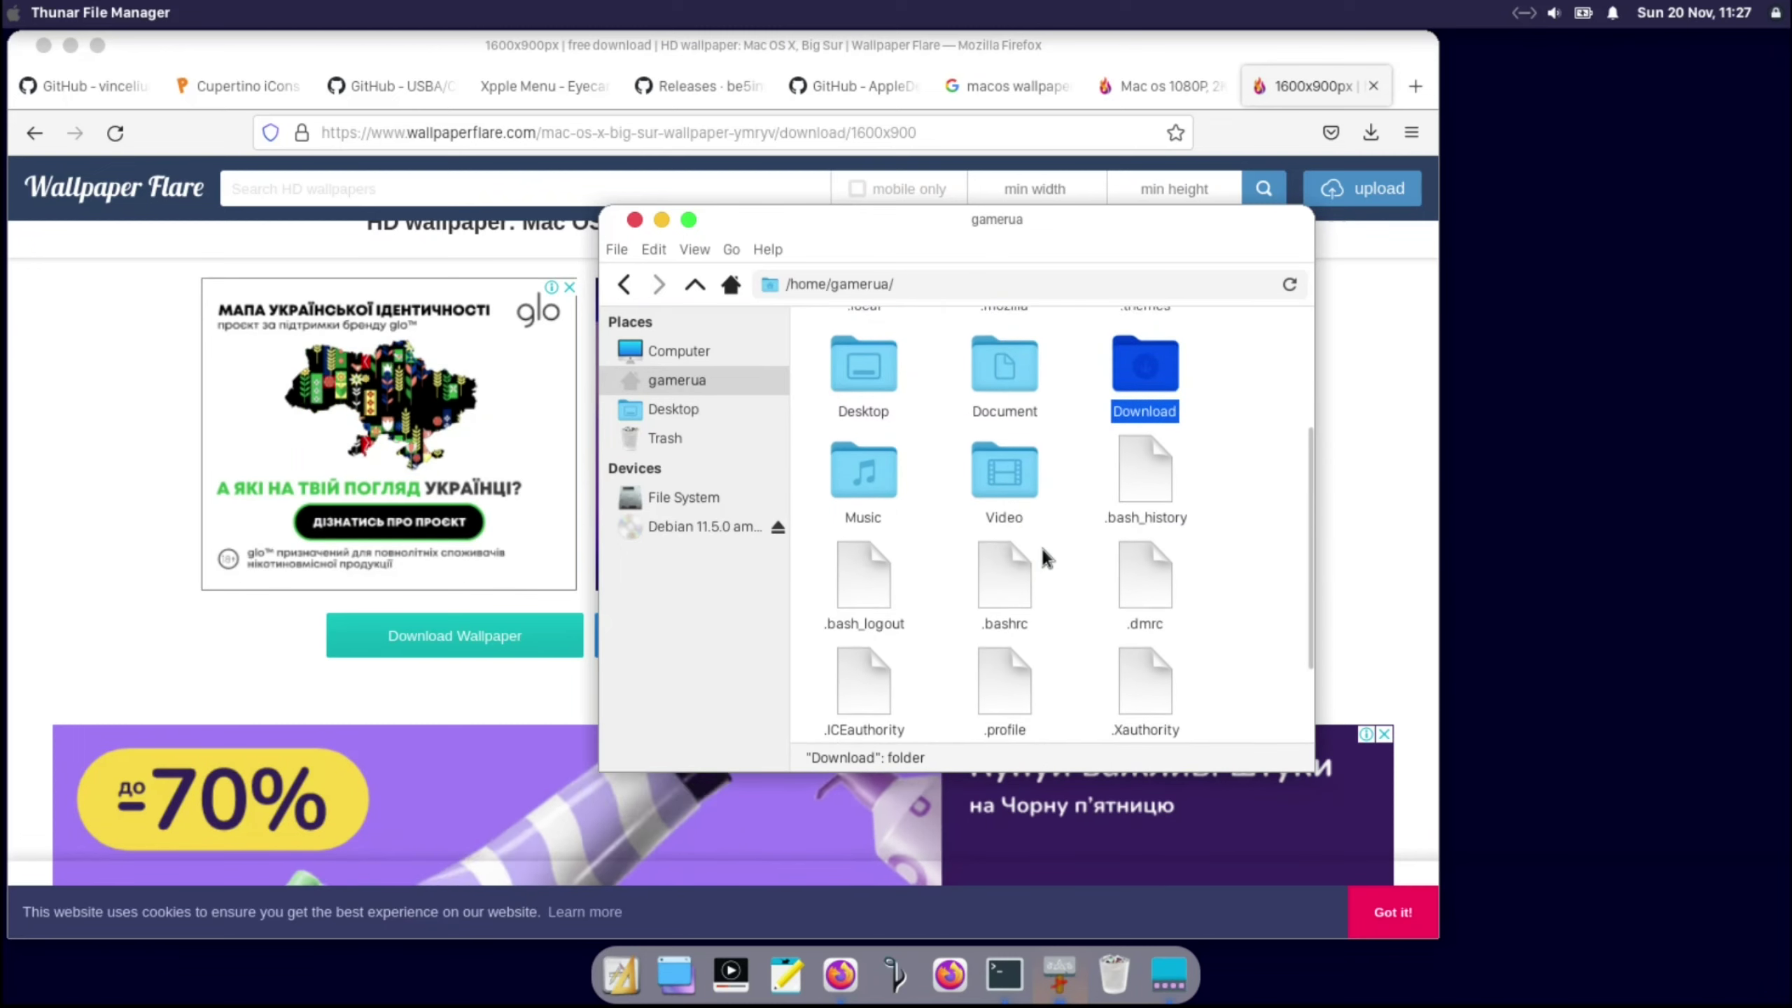
pyautogui.scroll(3, 1054, 515)
pyautogui.hotkey('ctrl', 'h')
# Step: Create a folder named Picture in the home folder
pyautogui.rightClick(1079, 526)
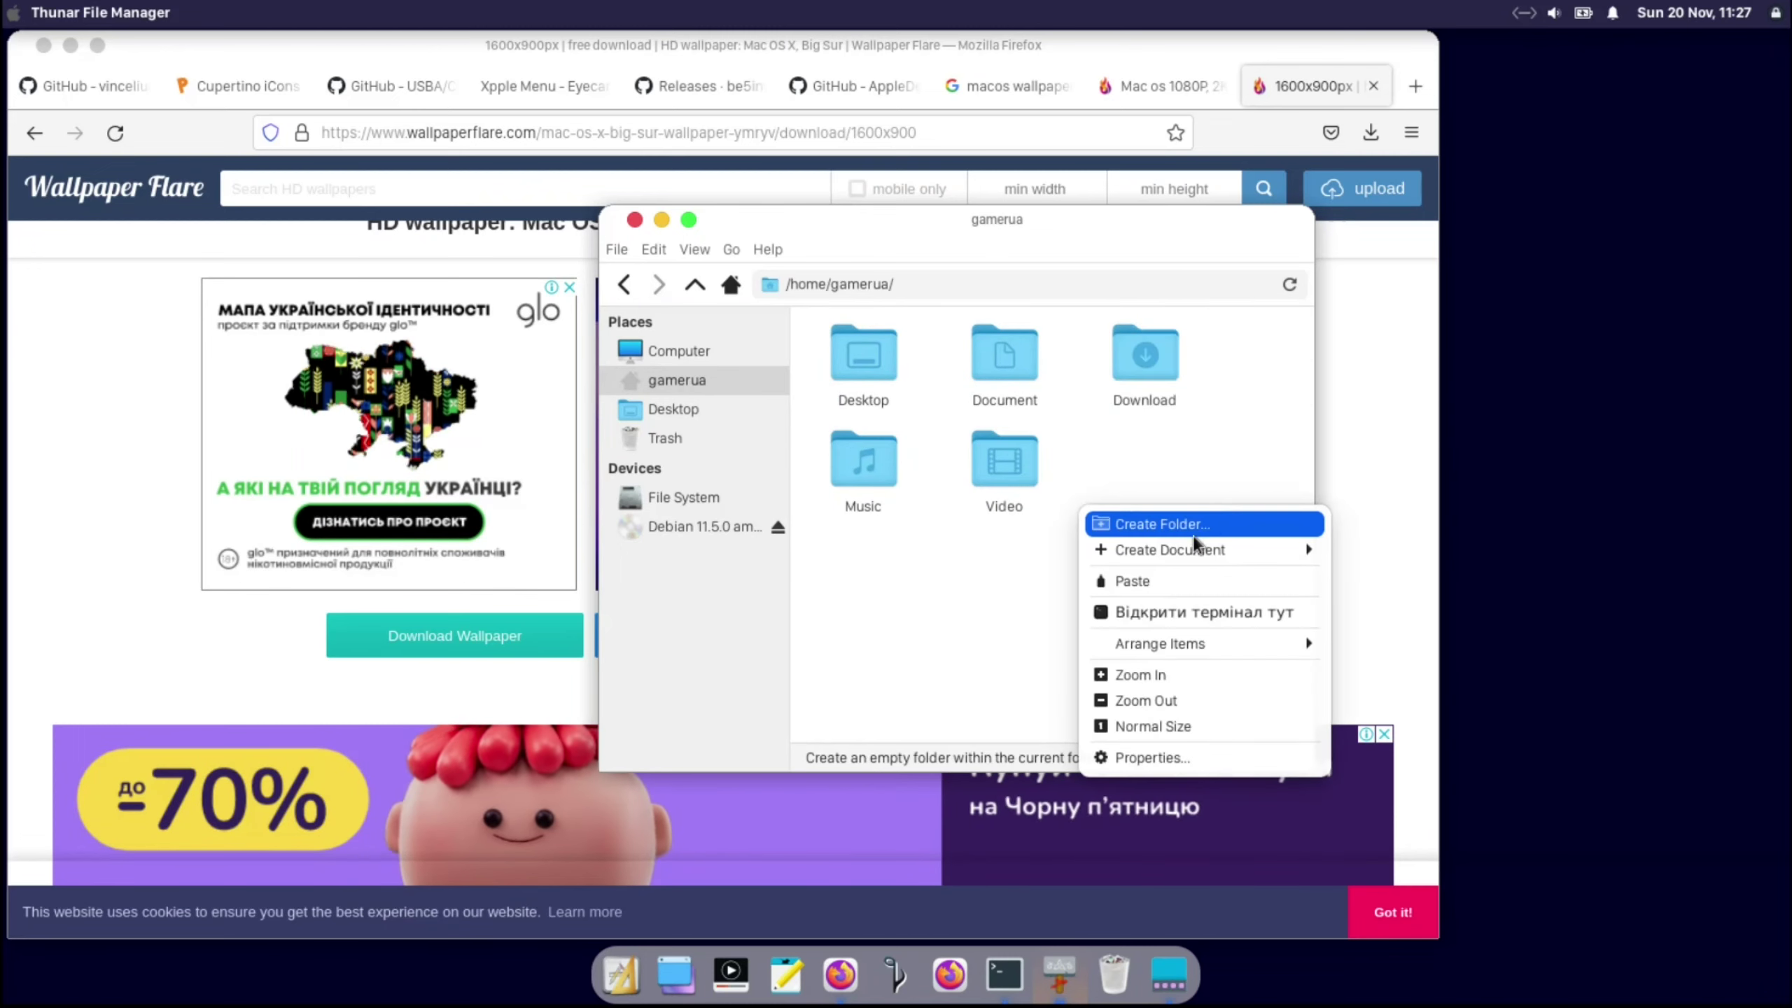
pyautogui.click(1107, 522)
pyautogui.write('Picture')
pyautogui.press('Return')
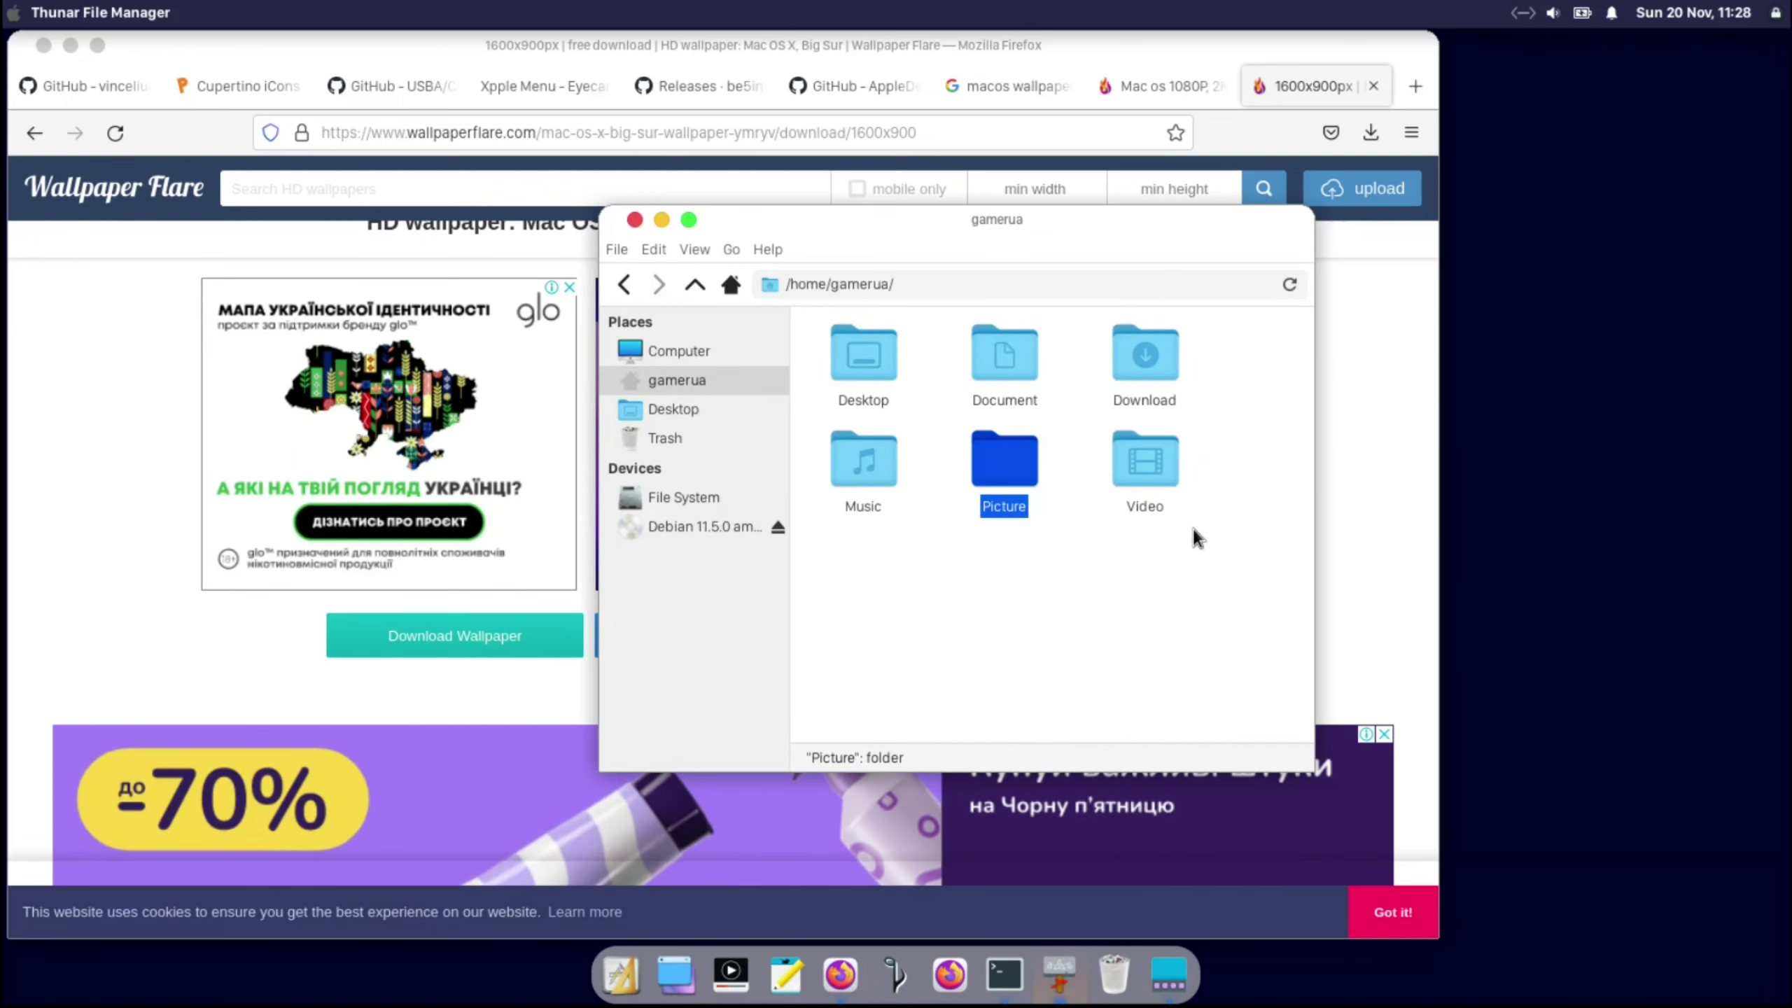
# Step: Rename the new Picture folder to Pictures and back to Picture
pyautogui.press('F2')
pyautogui.write('Pictures')
pyautogui.press('Return')
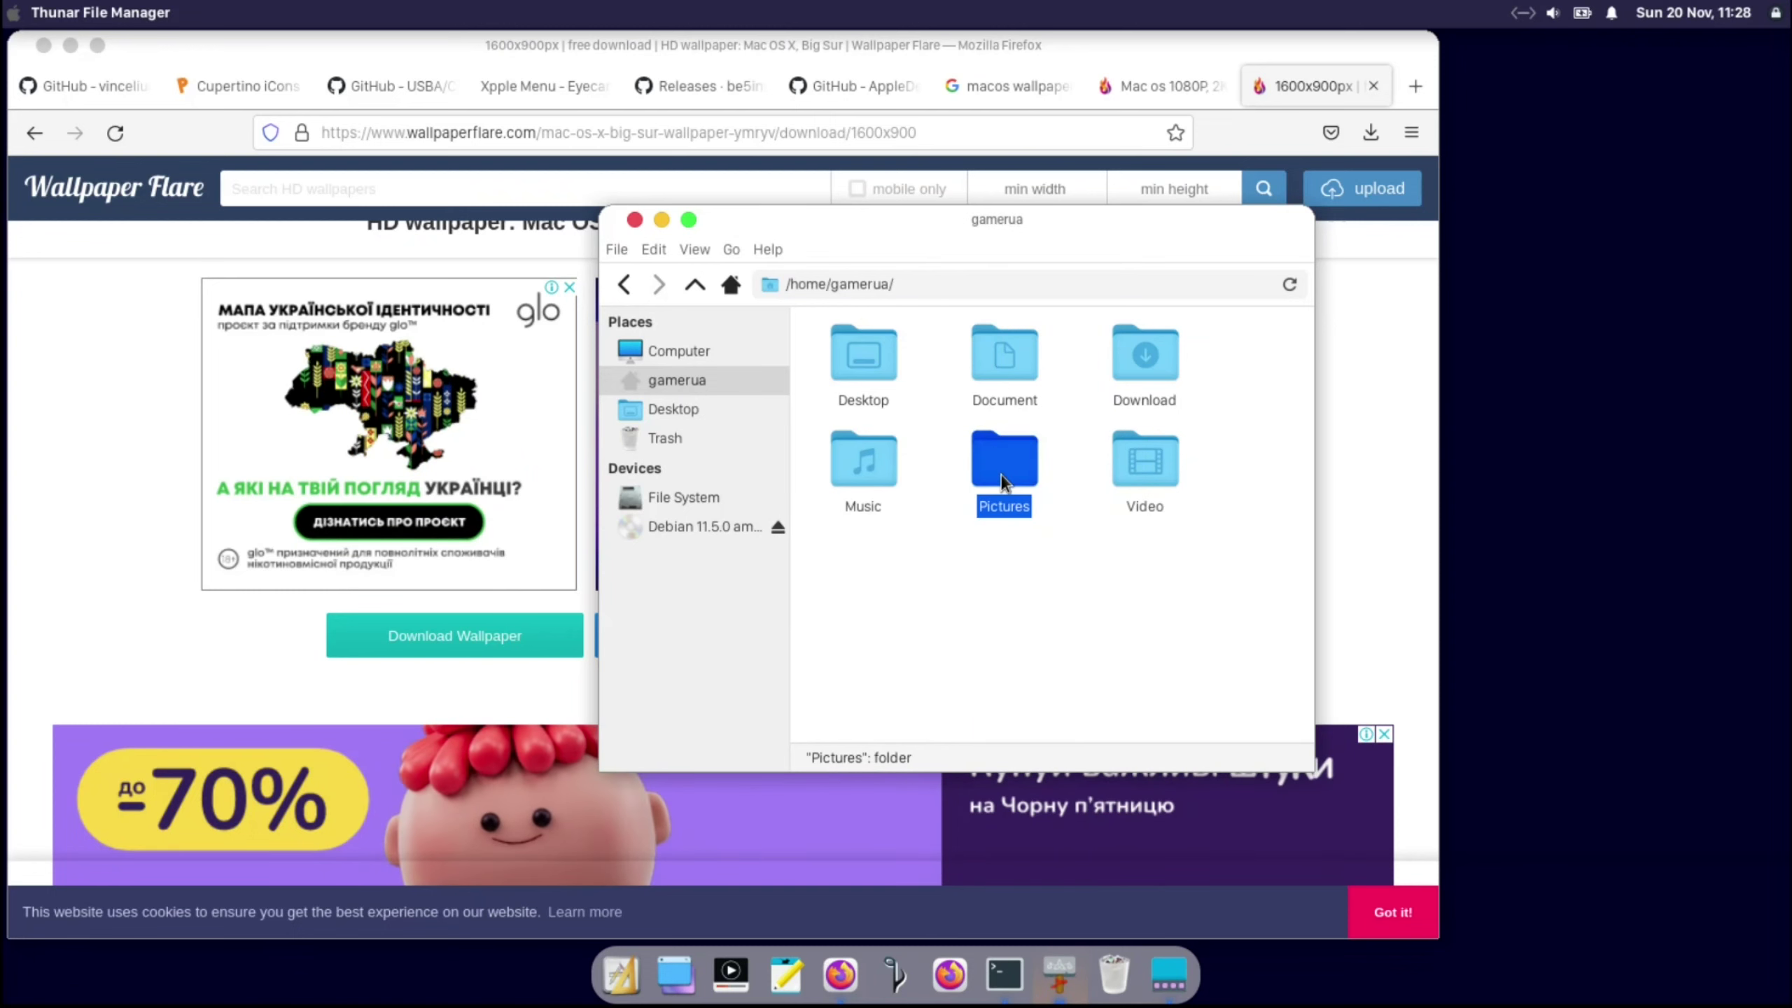
pyautogui.press('F2')
pyautogui.write('Pictures')
pyautogui.press('Return')
# Step: Paste the copied wallpaper image into the Picture folder
pyautogui.doubleClick(997, 505)
pyautogui.hotkey('ctrl', 'v')
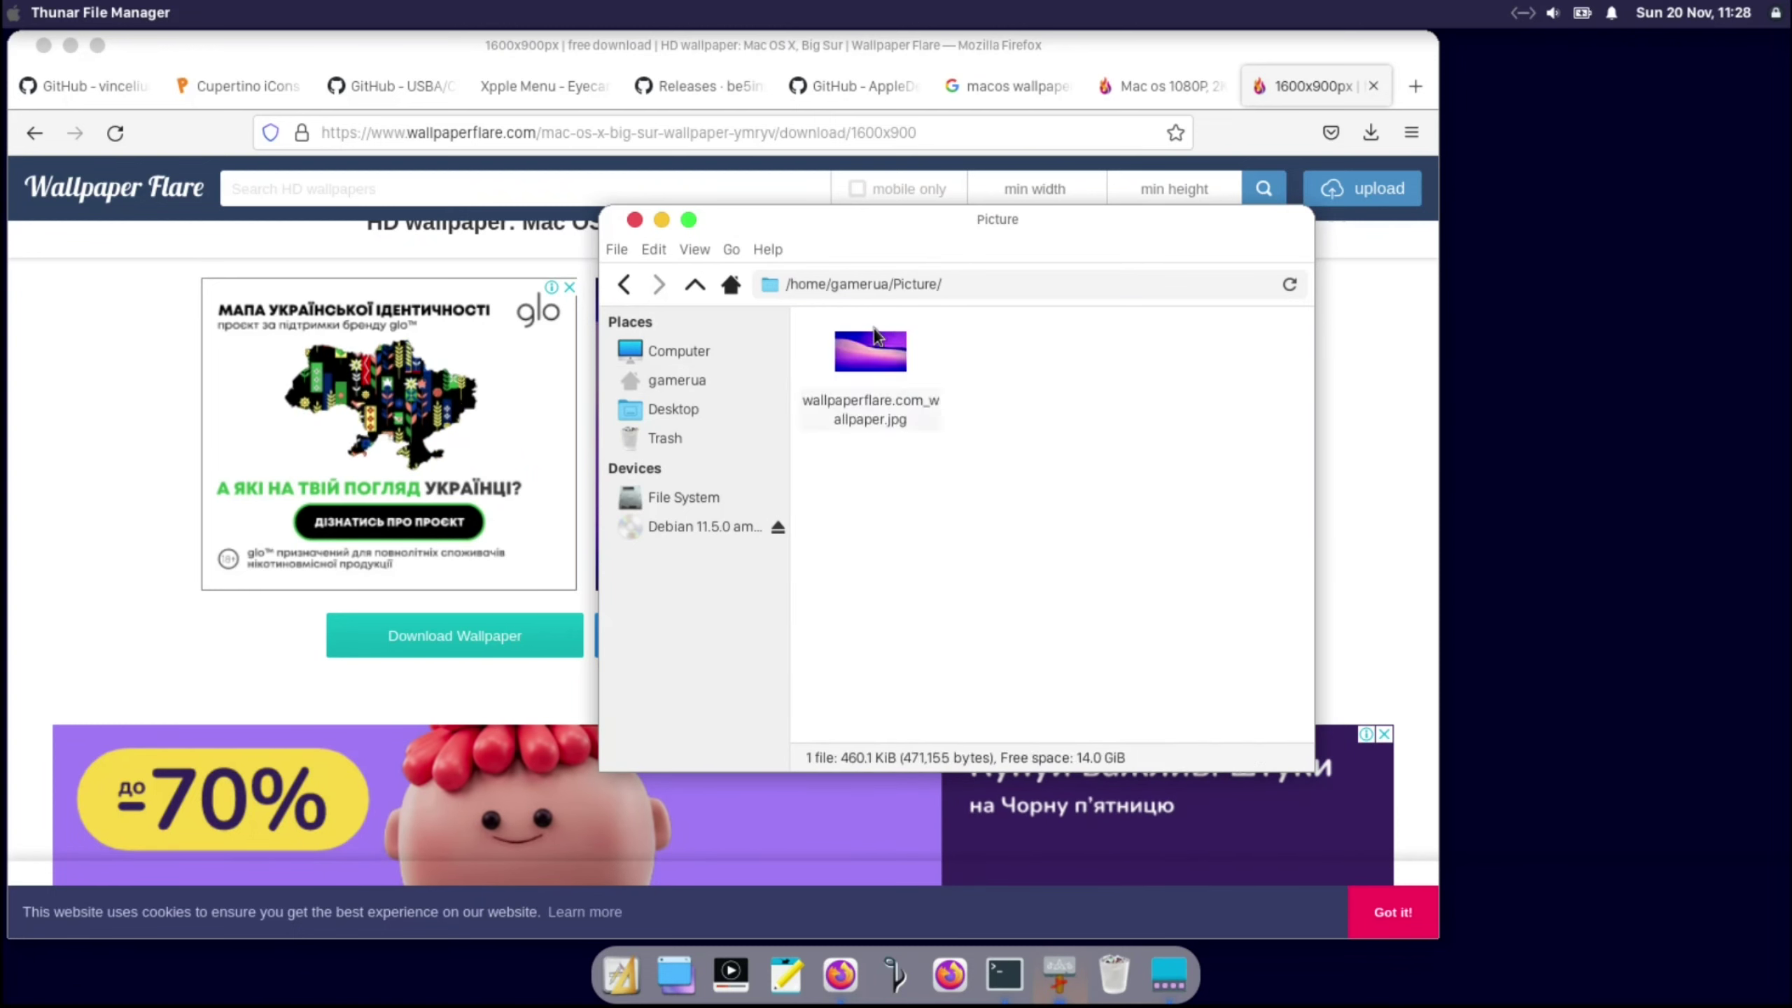
# Step: Set wallpaperflare.com_wallpaper.jpg as the desktop wallpaper and clear the open windows off the desktop
pyautogui.rightClick(875, 332)
pyautogui.click(1019, 582)
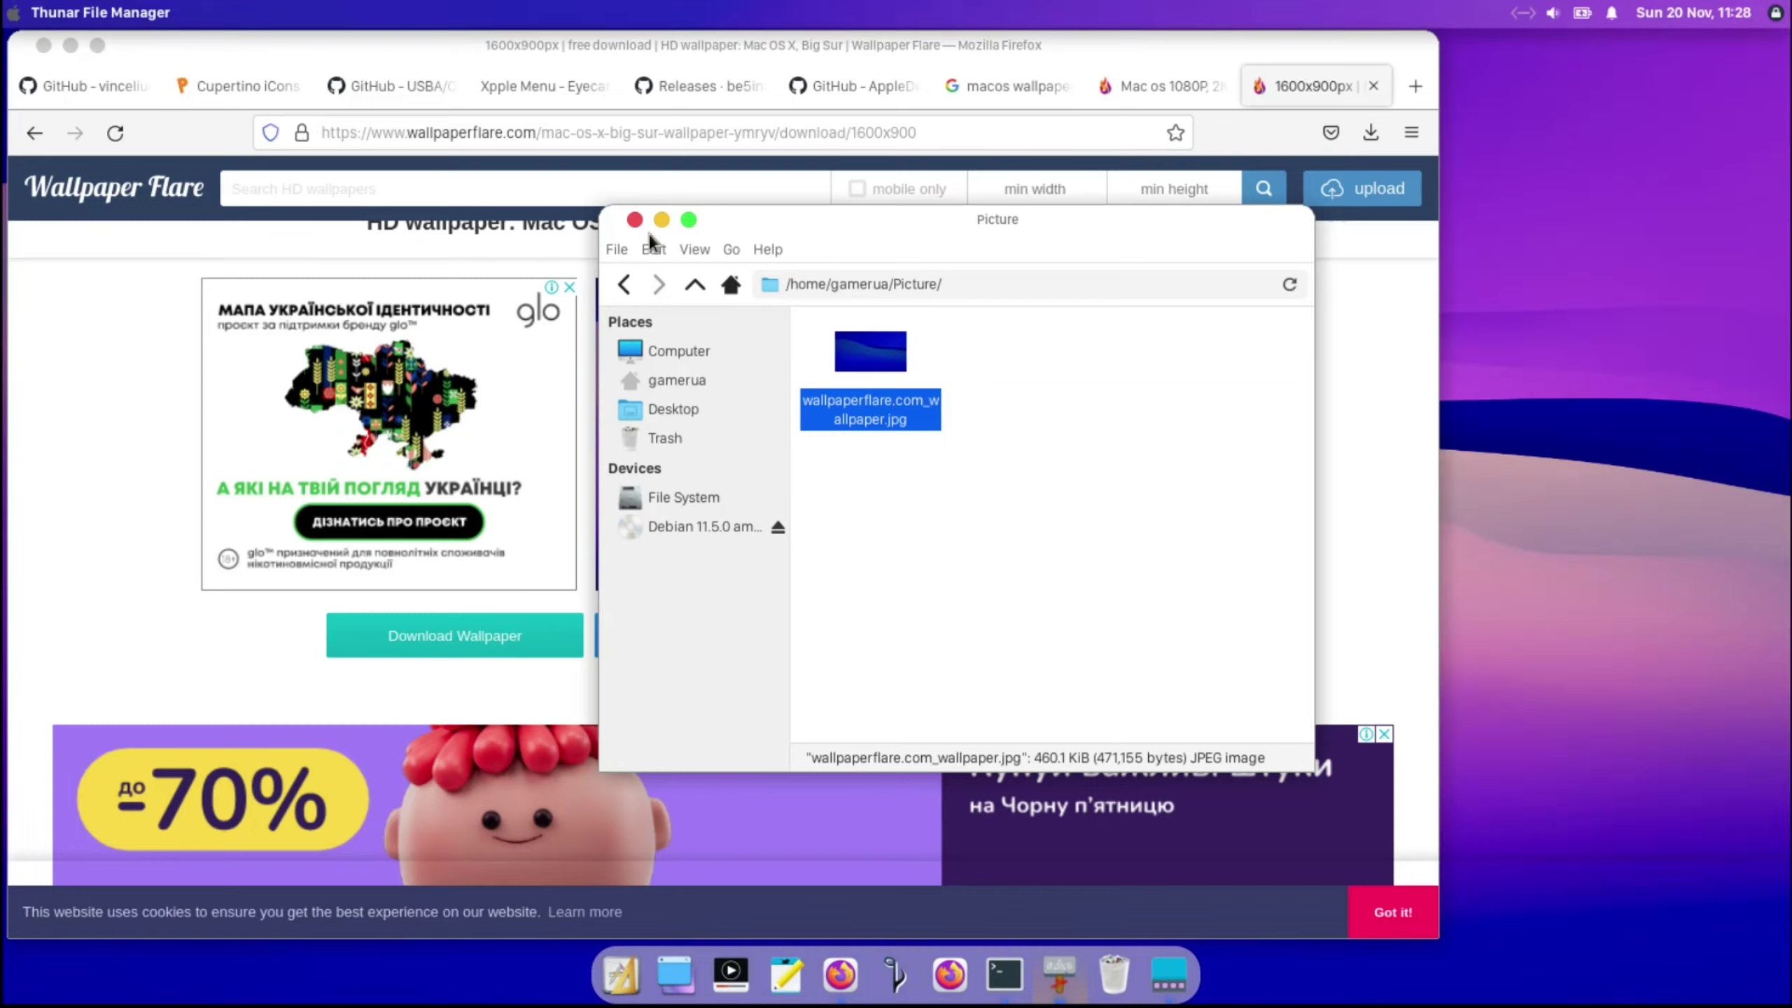
pyautogui.click(635, 221)
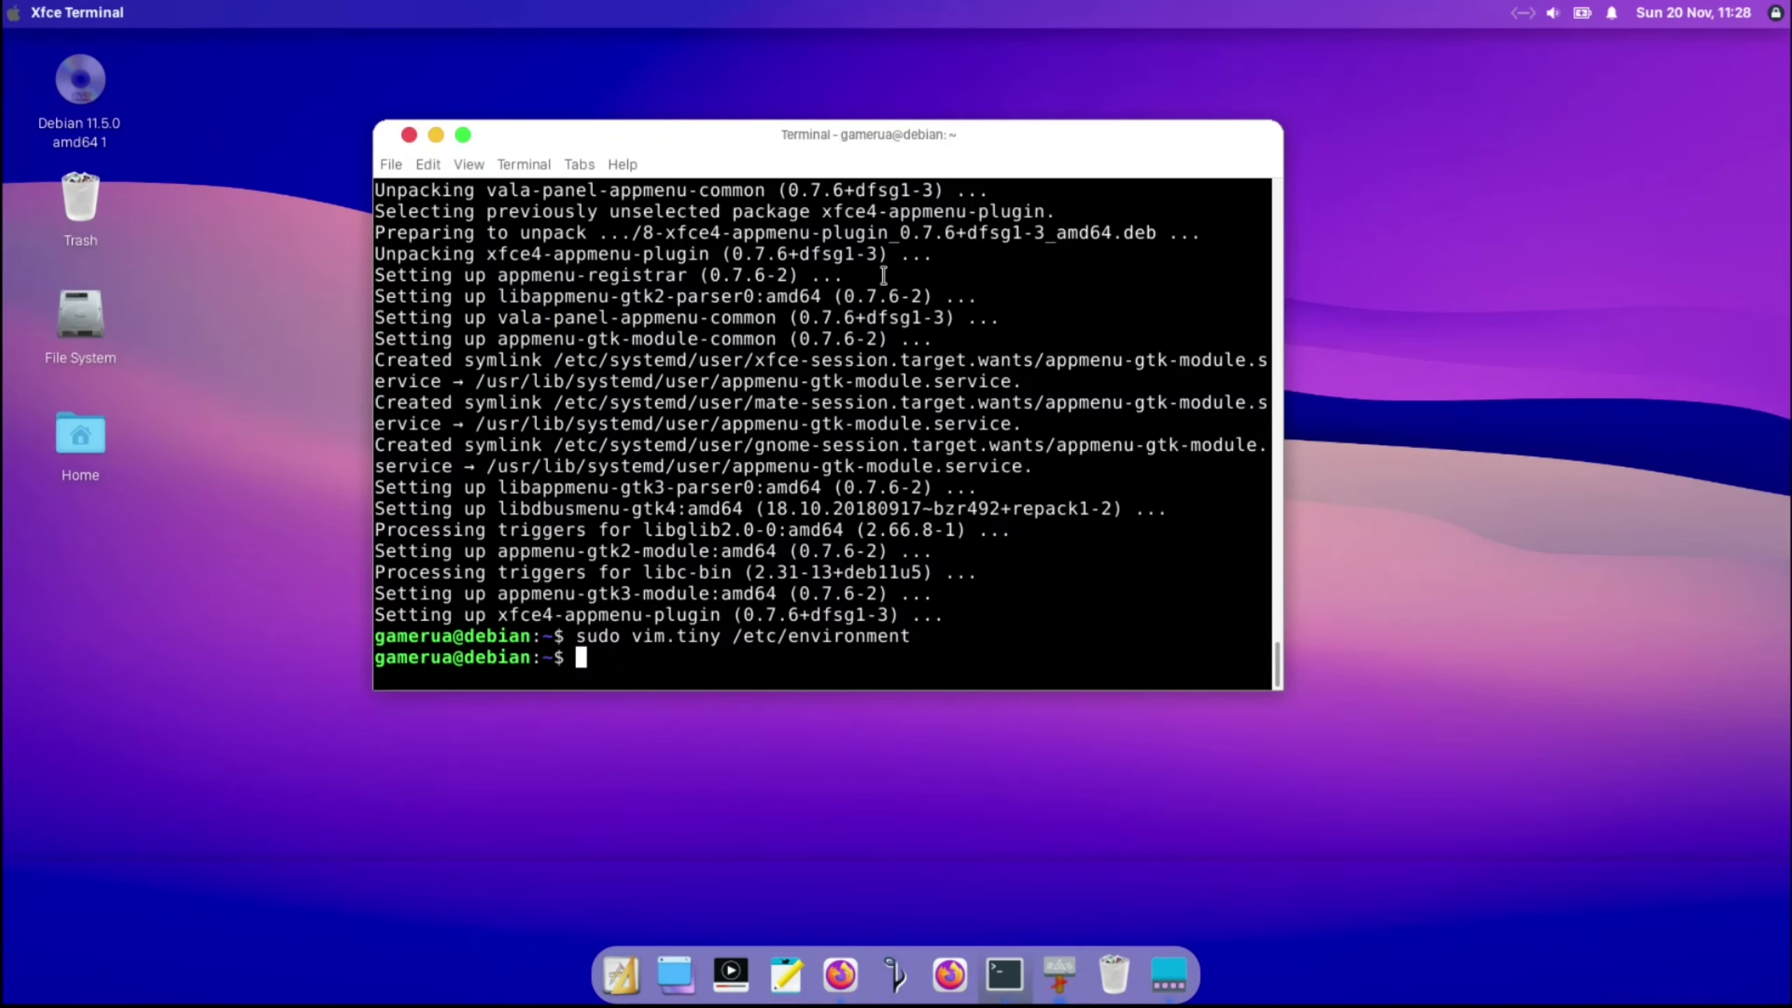
pyautogui.click(436, 134)
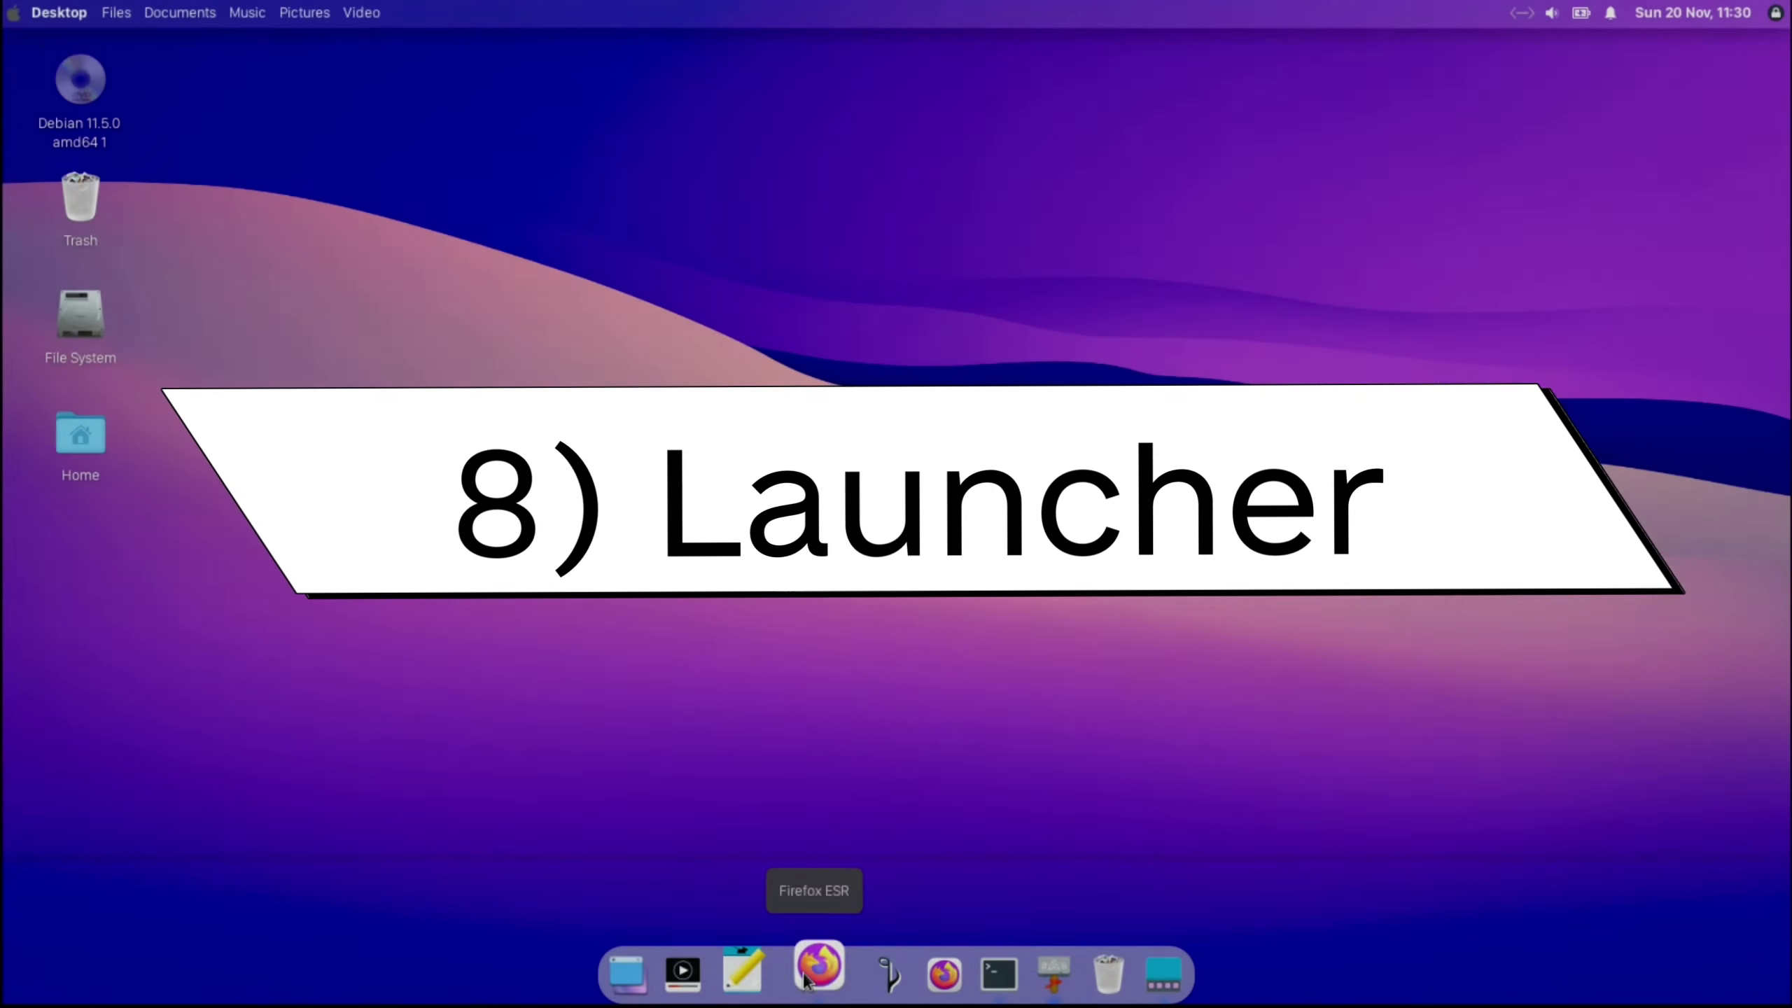
# Step: Switch to Firefox, search for "xfce-big-sur setup gitlab" and open the Xfce Big Sur - Setup File project on opencode.net
pyautogui.click(817, 968)
pyautogui.click(575, 135)
pyautogui.write('xfce')
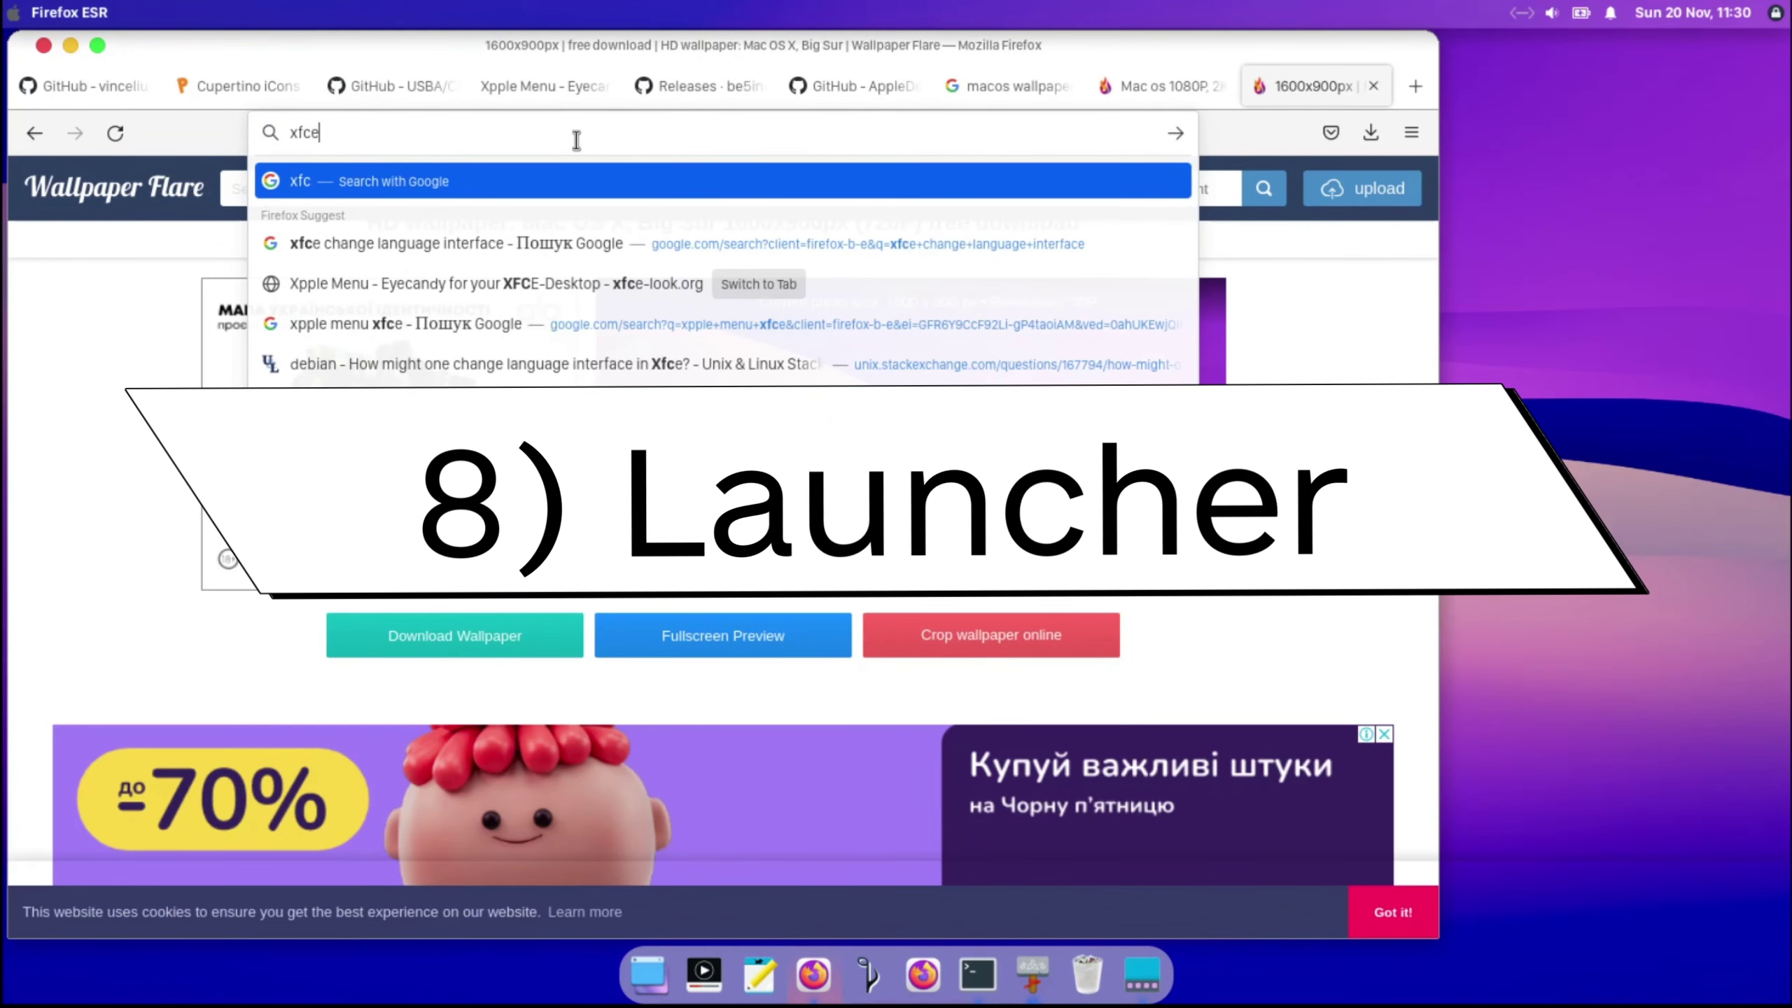
pyautogui.write('-big-sur')
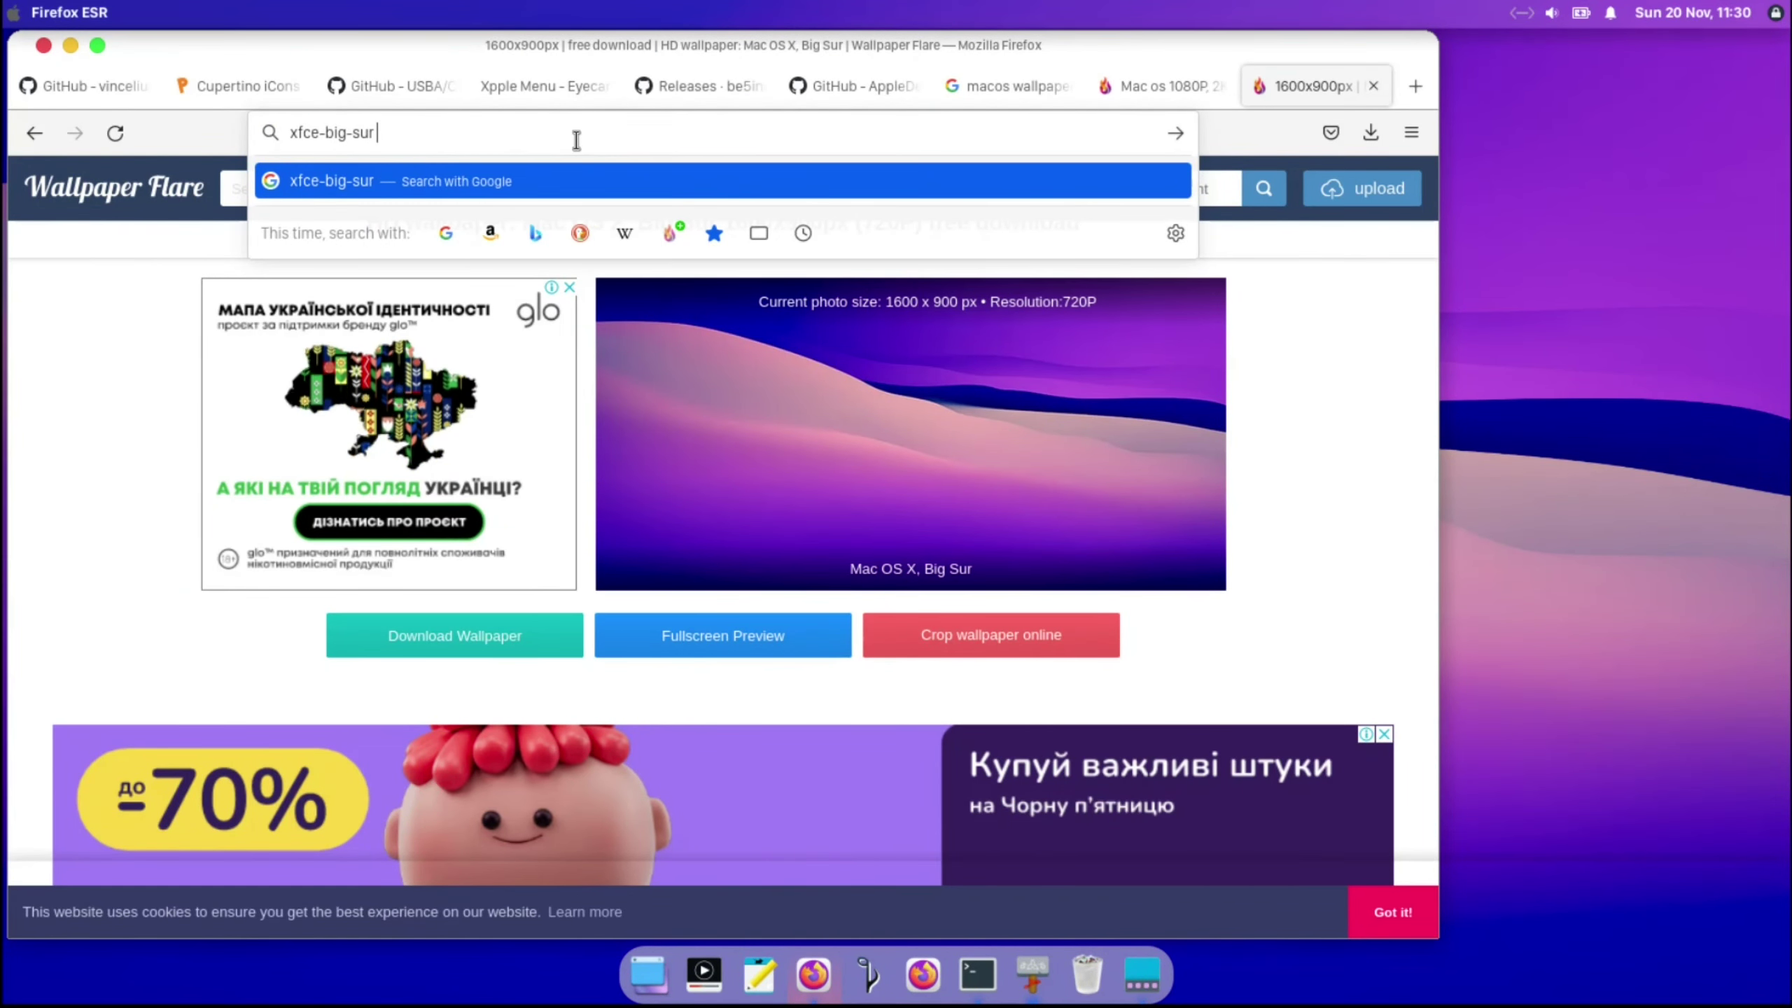
pyautogui.write(' setup git')
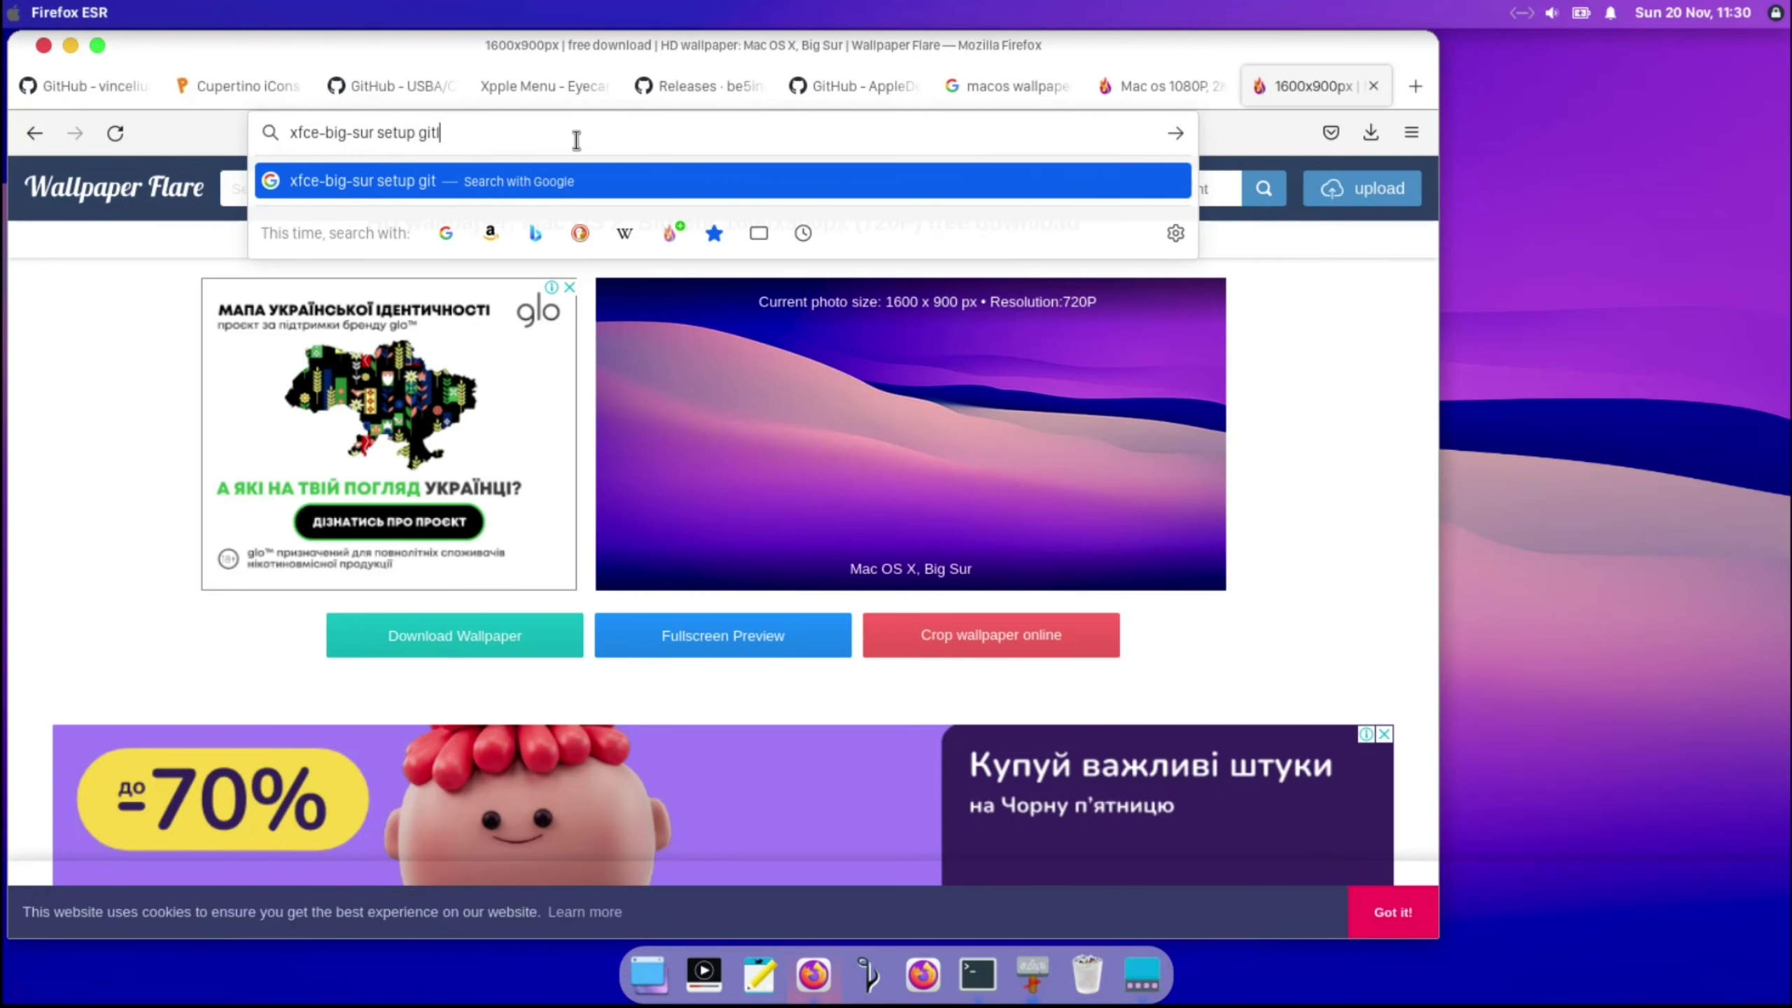
pyautogui.write('lab')
pyautogui.press('Return')
pyautogui.scroll(-5, 354, 429)
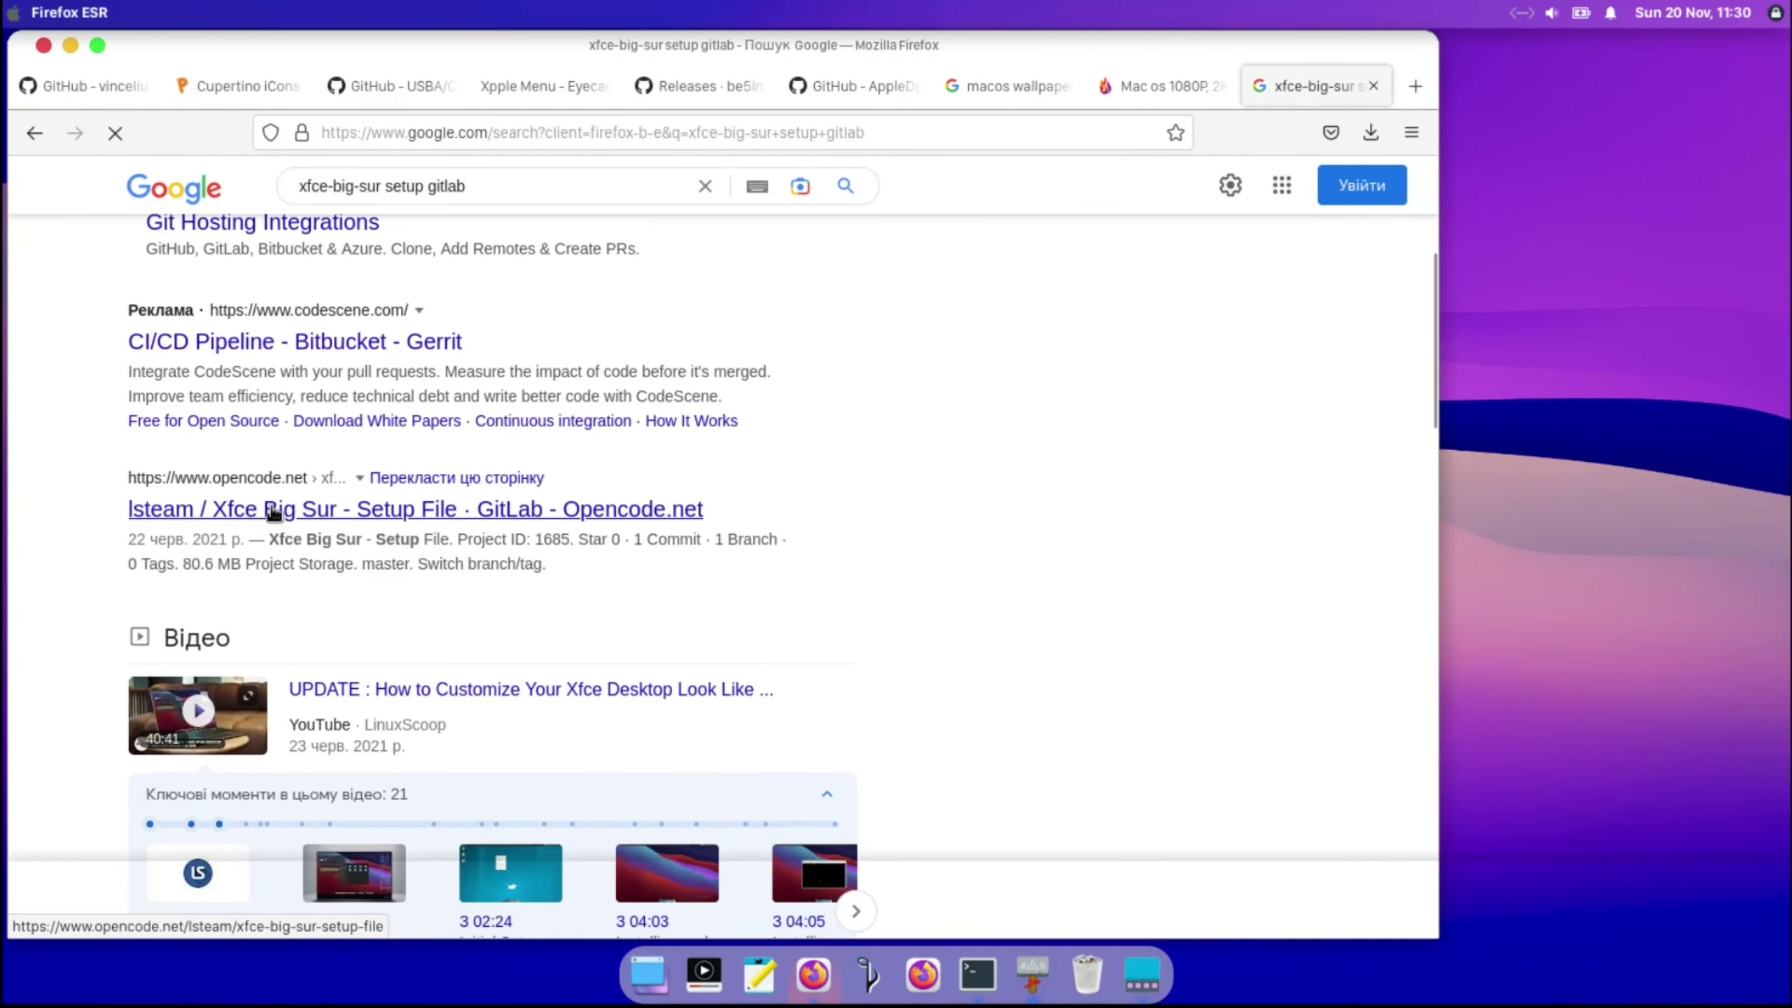
pyautogui.click(272, 509)
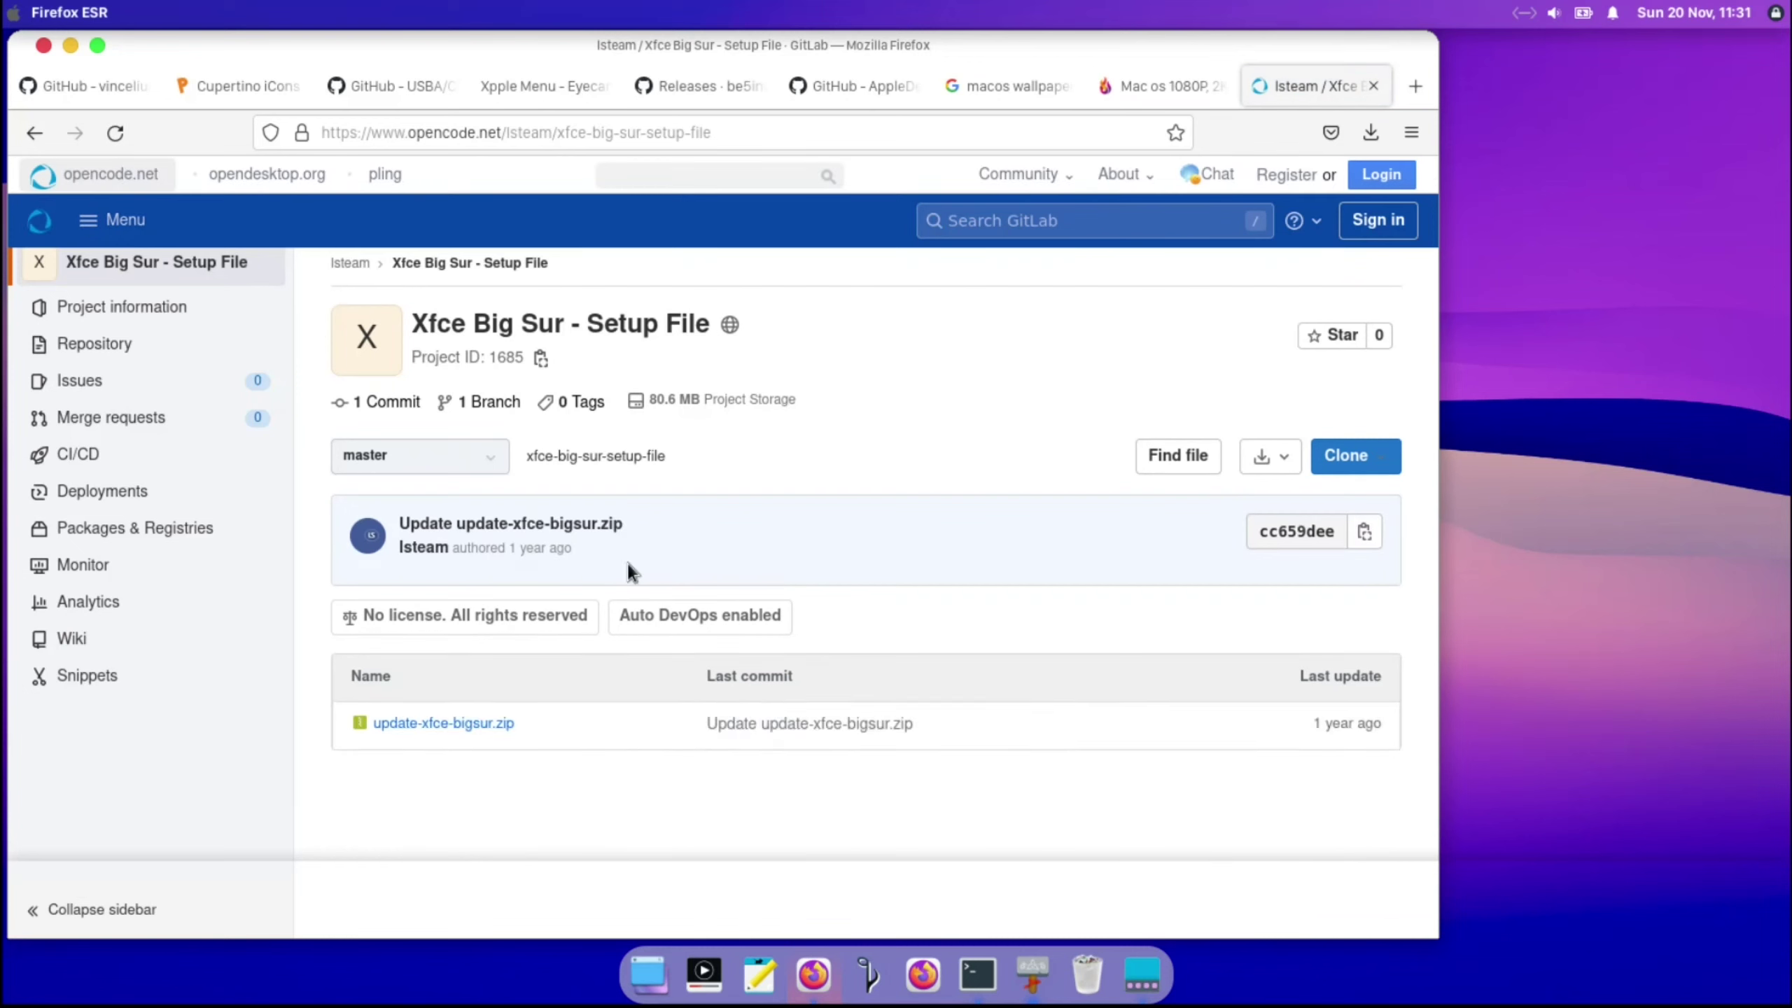
# Step: Download update-xfce-bigsur.zip from the Xfce Big Sur - Setup File repository
pyautogui.click(485, 726)
pyautogui.click(865, 640)
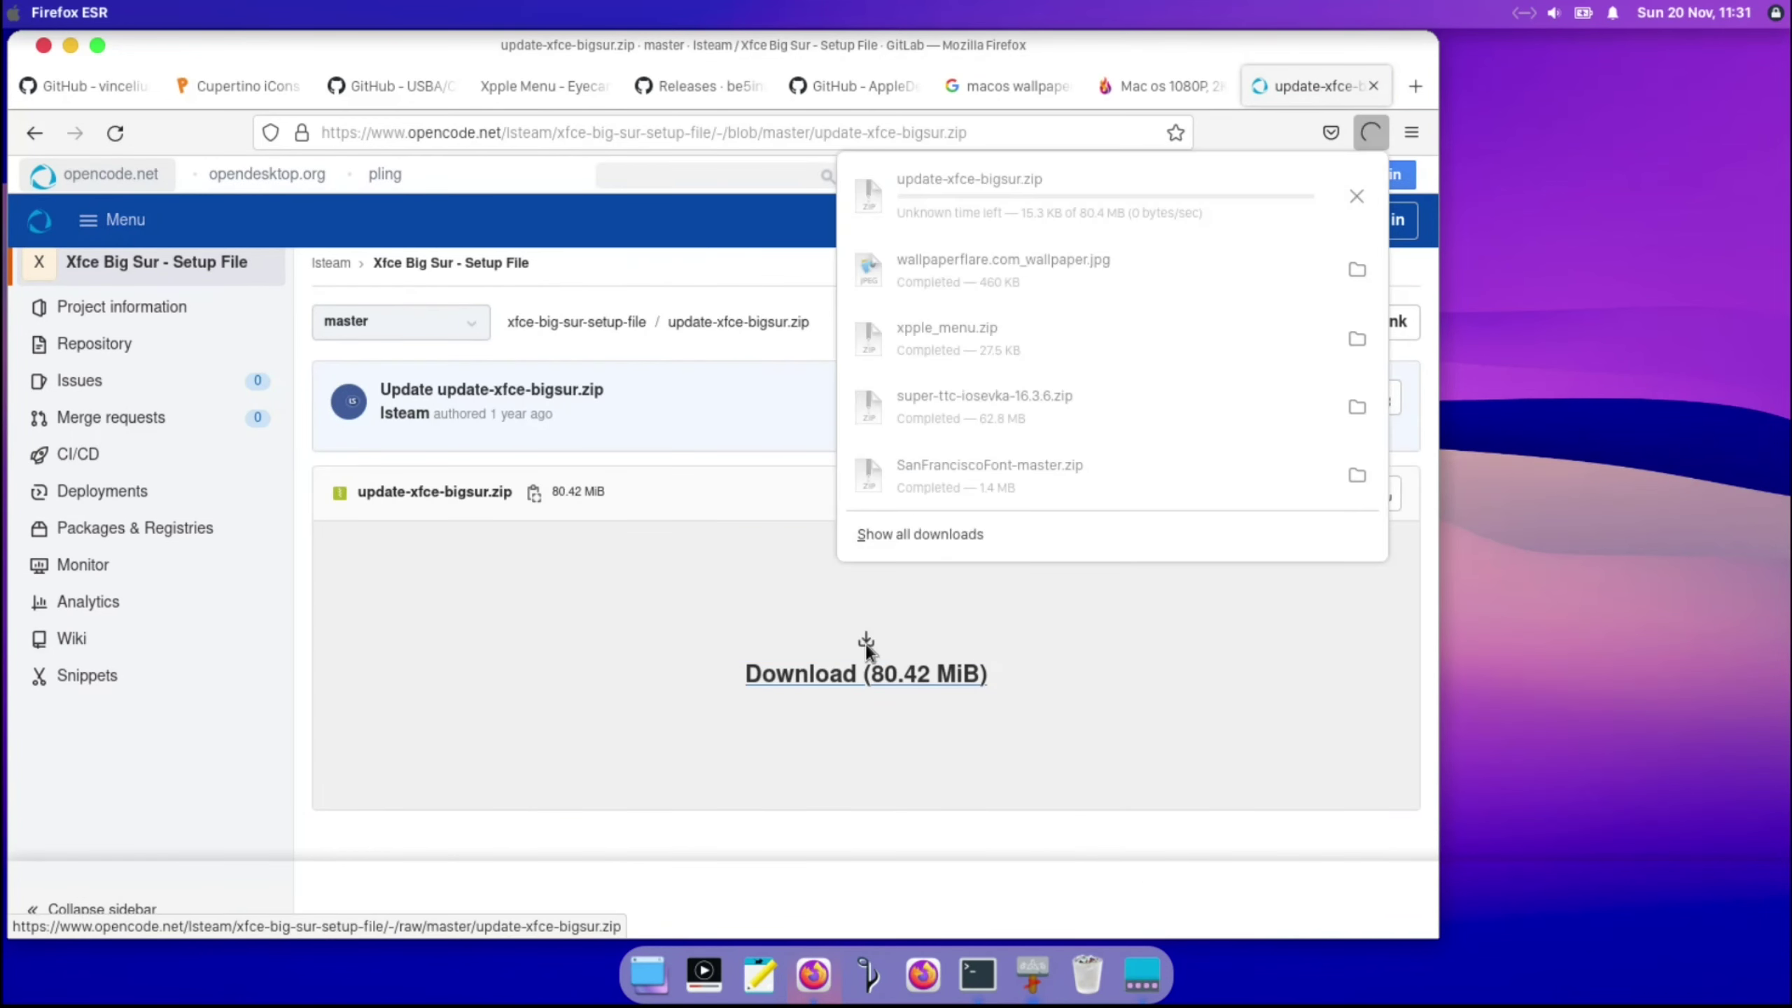
pyautogui.click(1012, 48)
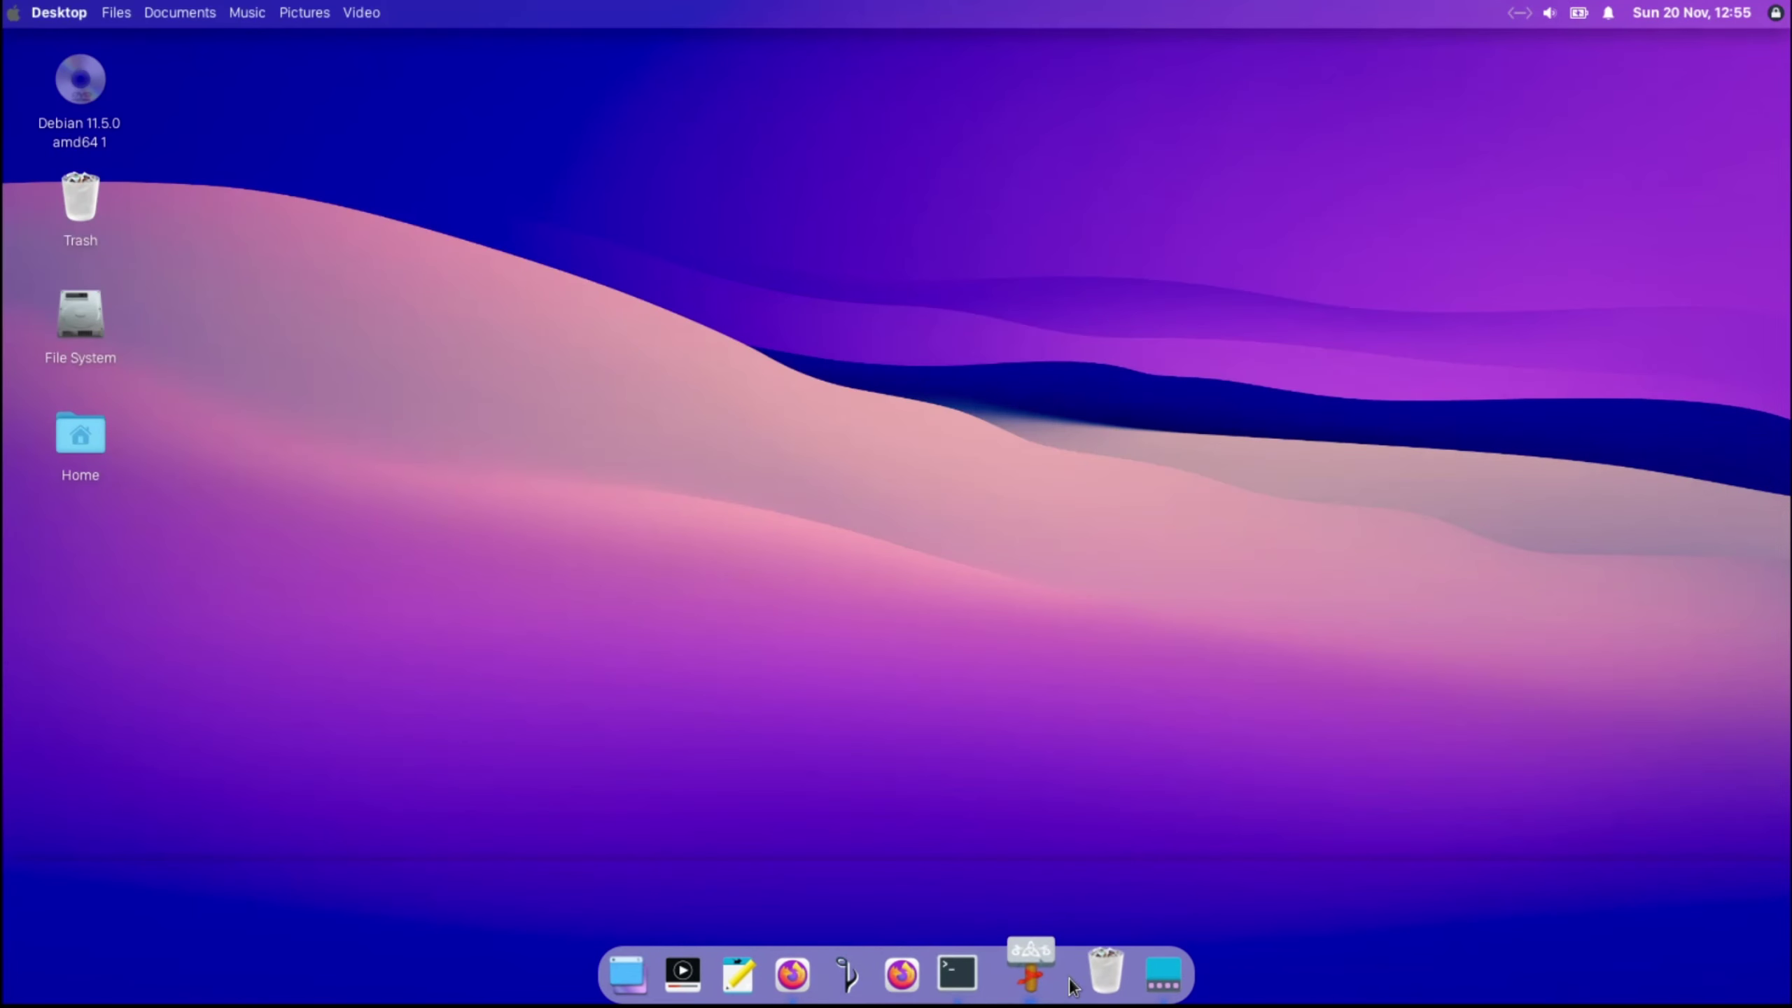
# Step: Switch to the file manager, open the Download folder in the Picture window and close the other file manager windows
pyautogui.click(1032, 974)
pyautogui.click(965, 372)
pyautogui.click(677, 380)
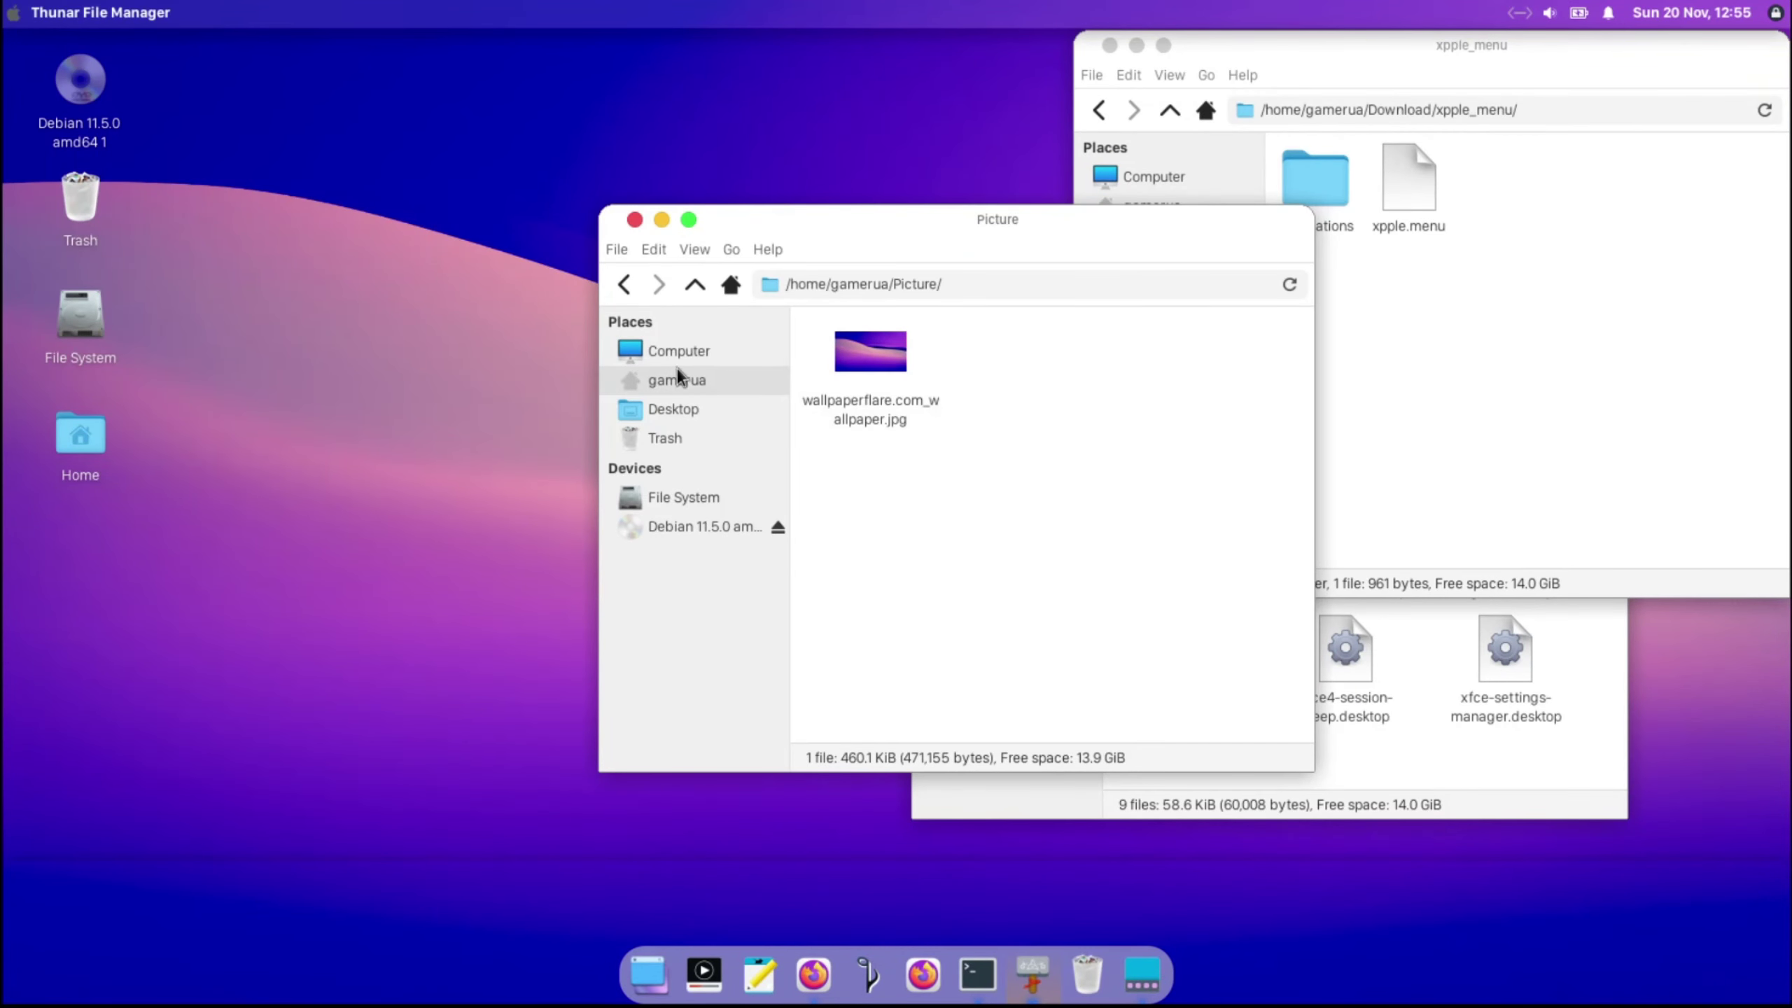
pyautogui.moveTo(927, 232); pyautogui.dragTo(1152, 247)
pyautogui.doubleClick(1224, 363)
pyautogui.click(1109, 44)
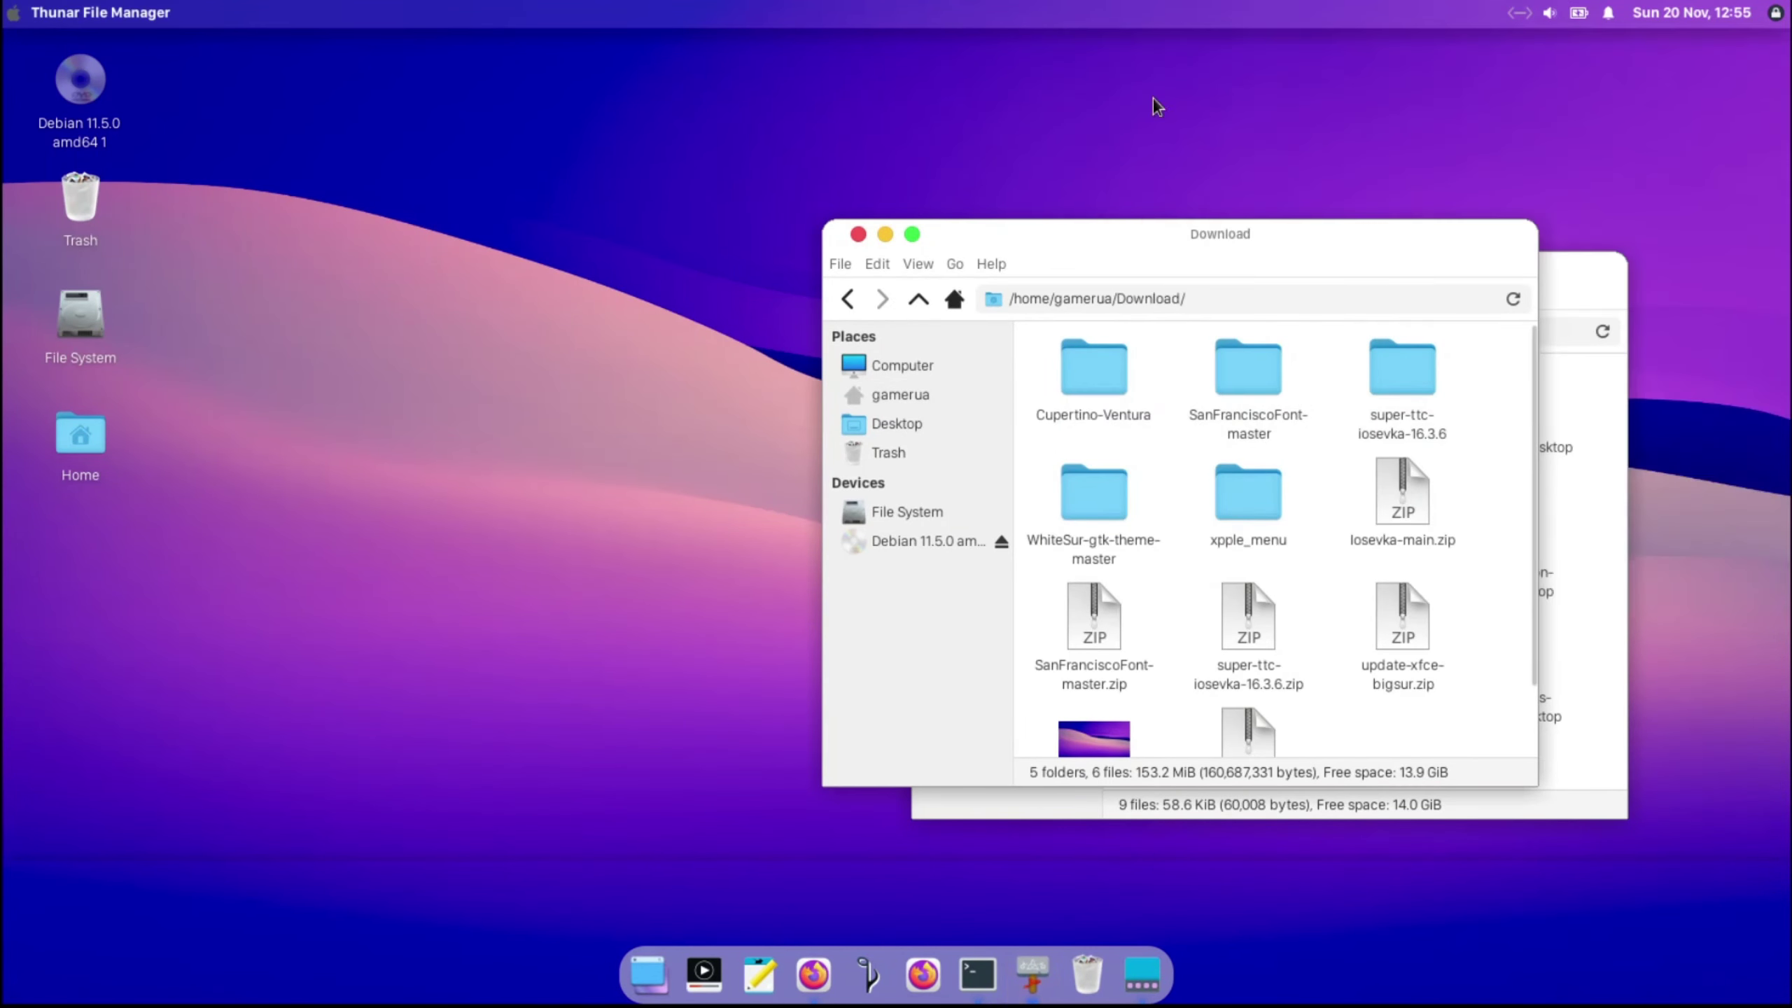
pyautogui.click(949, 266)
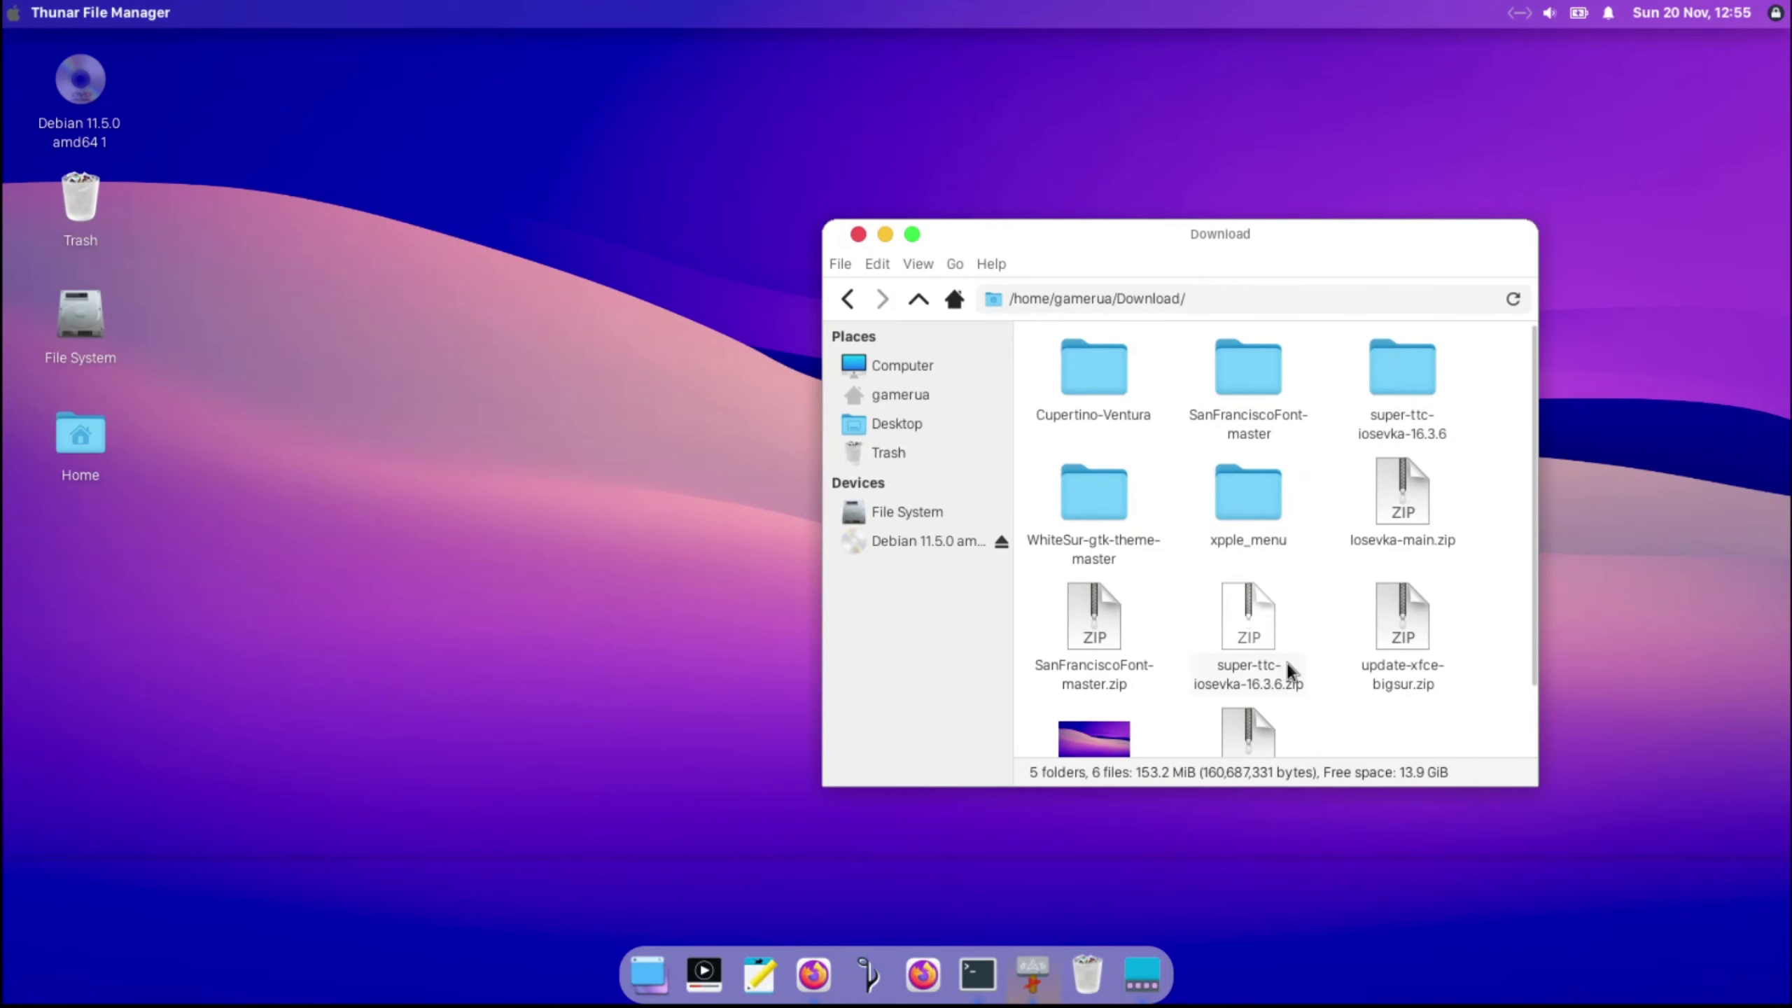
# Step: Extract update-xfce-bigsur.zip inside the Download folder
pyautogui.scroll(-1, 1326, 495)
pyautogui.rightClick(1408, 565)
pyautogui.click(1482, 810)
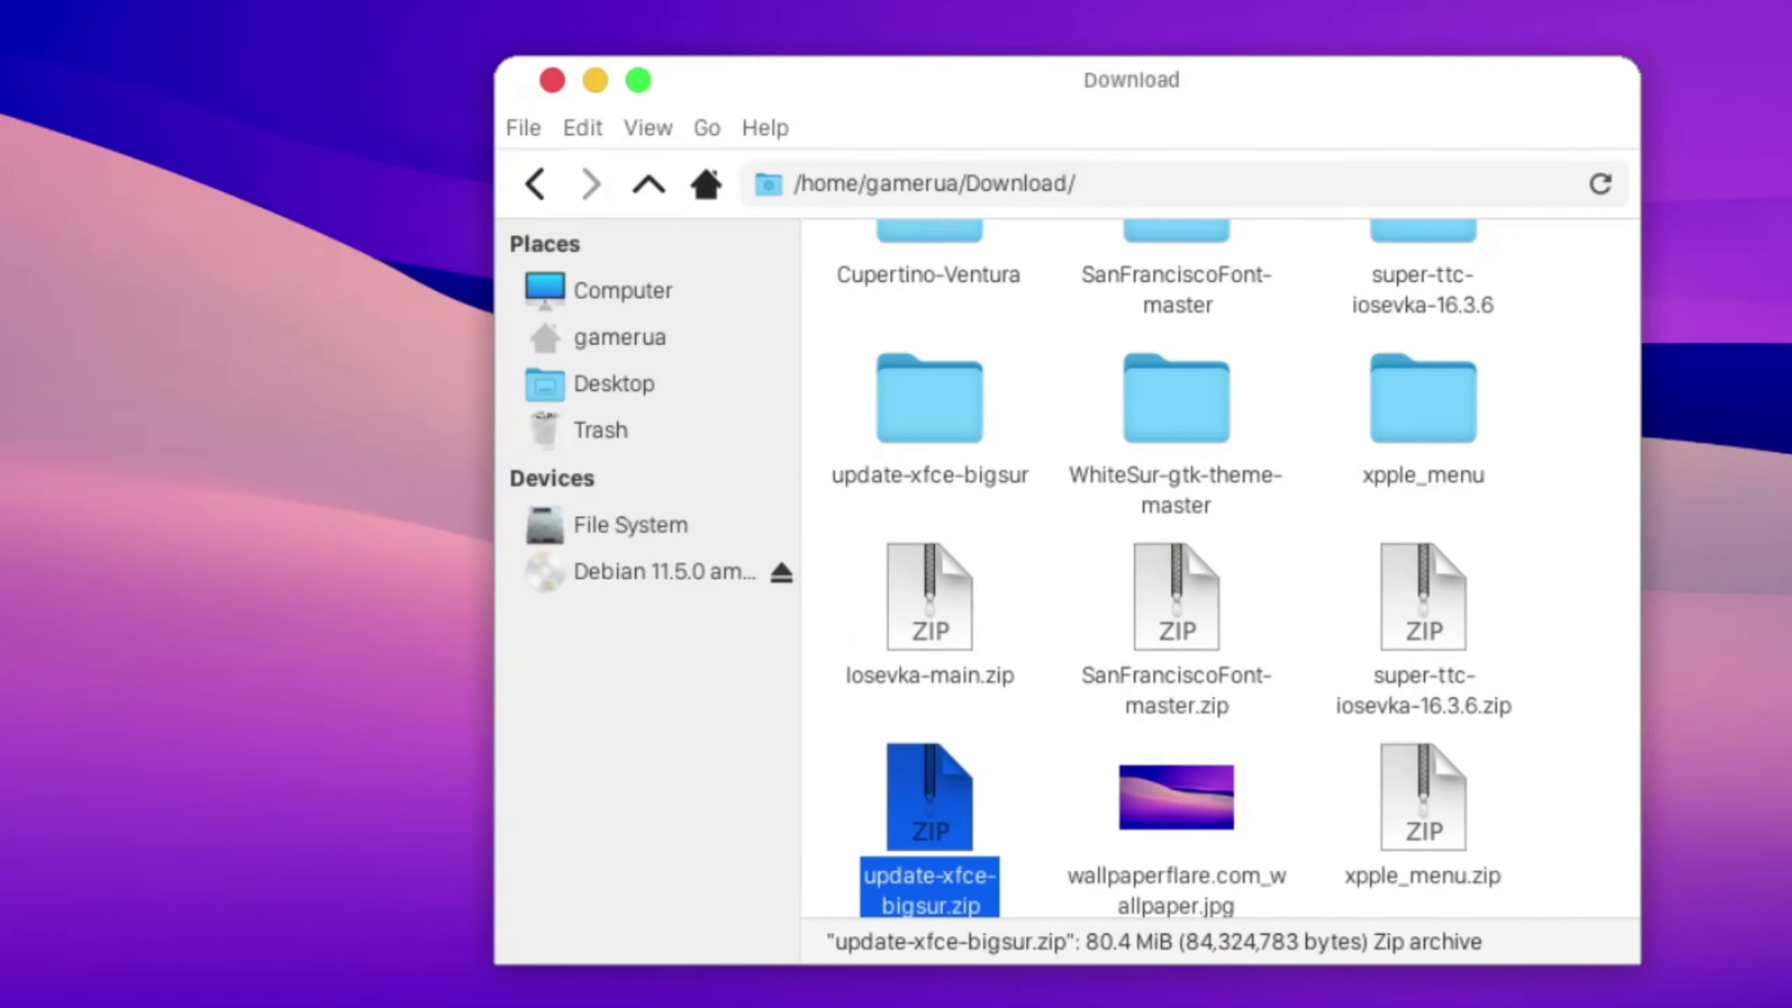
# Step: Open the extracted update-xfce-bigsur folder and look through rofi/launchers/misc for the launcher files
pyautogui.scroll(2, 1126, 642)
pyautogui.doubleClick(1098, 497)
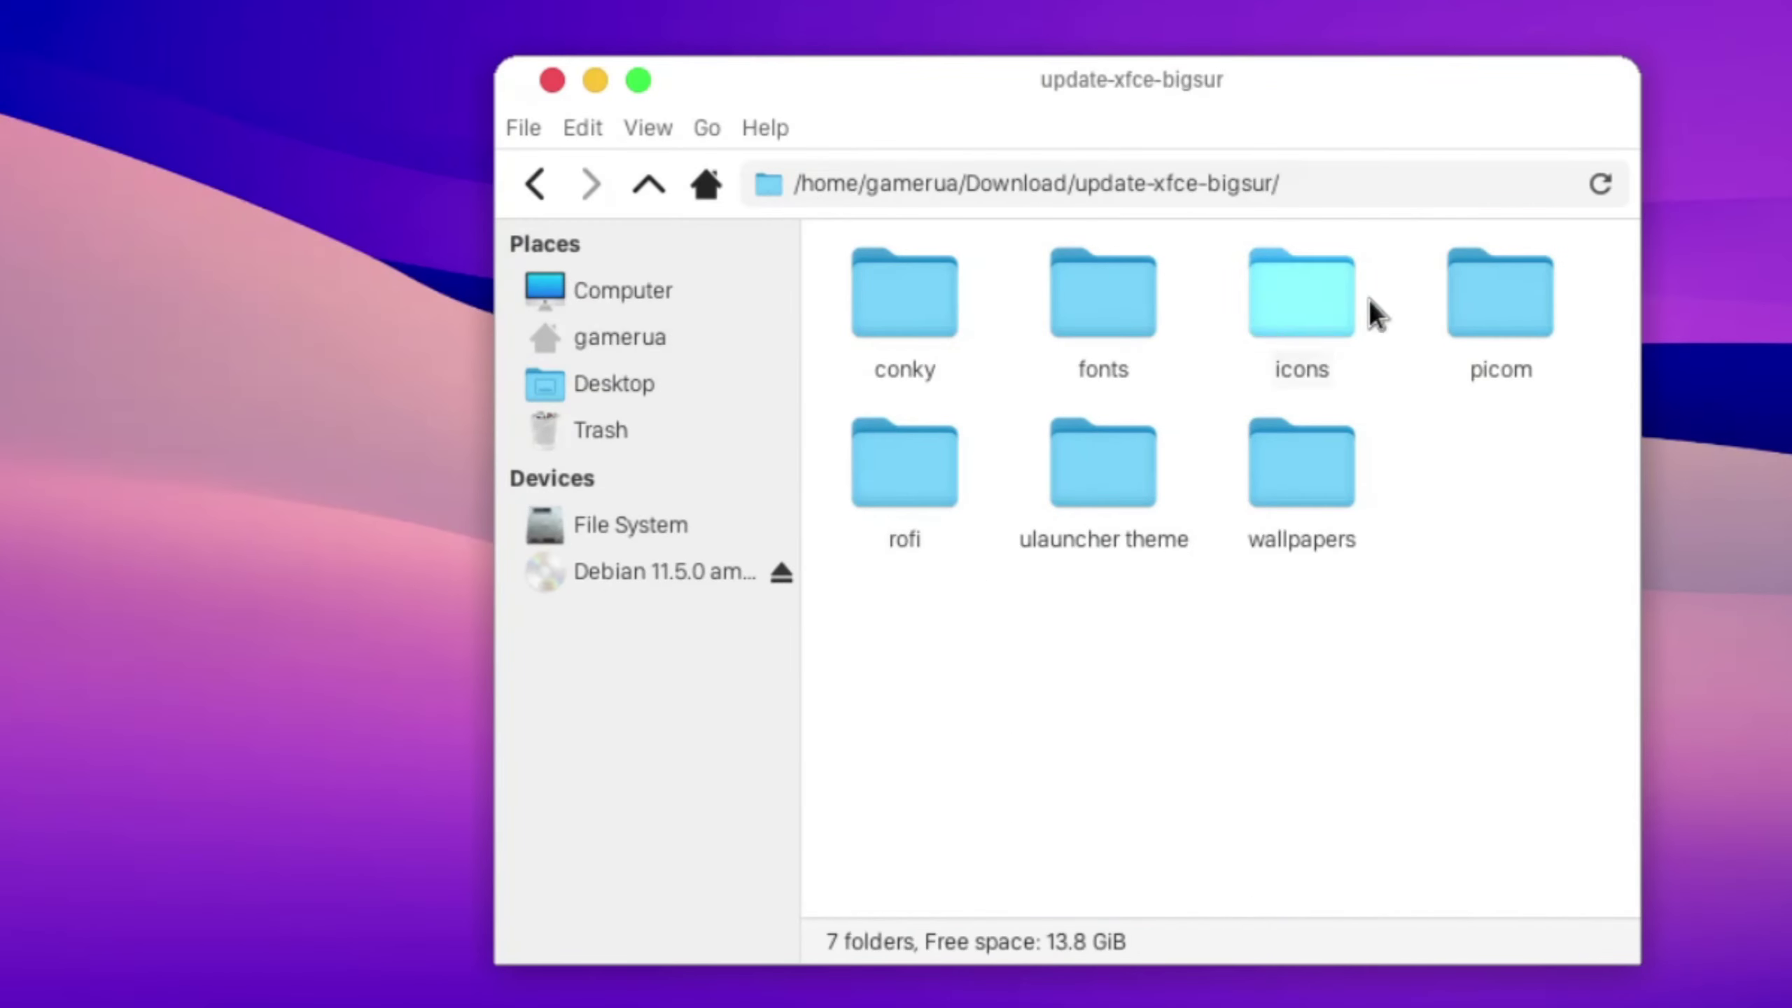
pyautogui.doubleClick(900, 480)
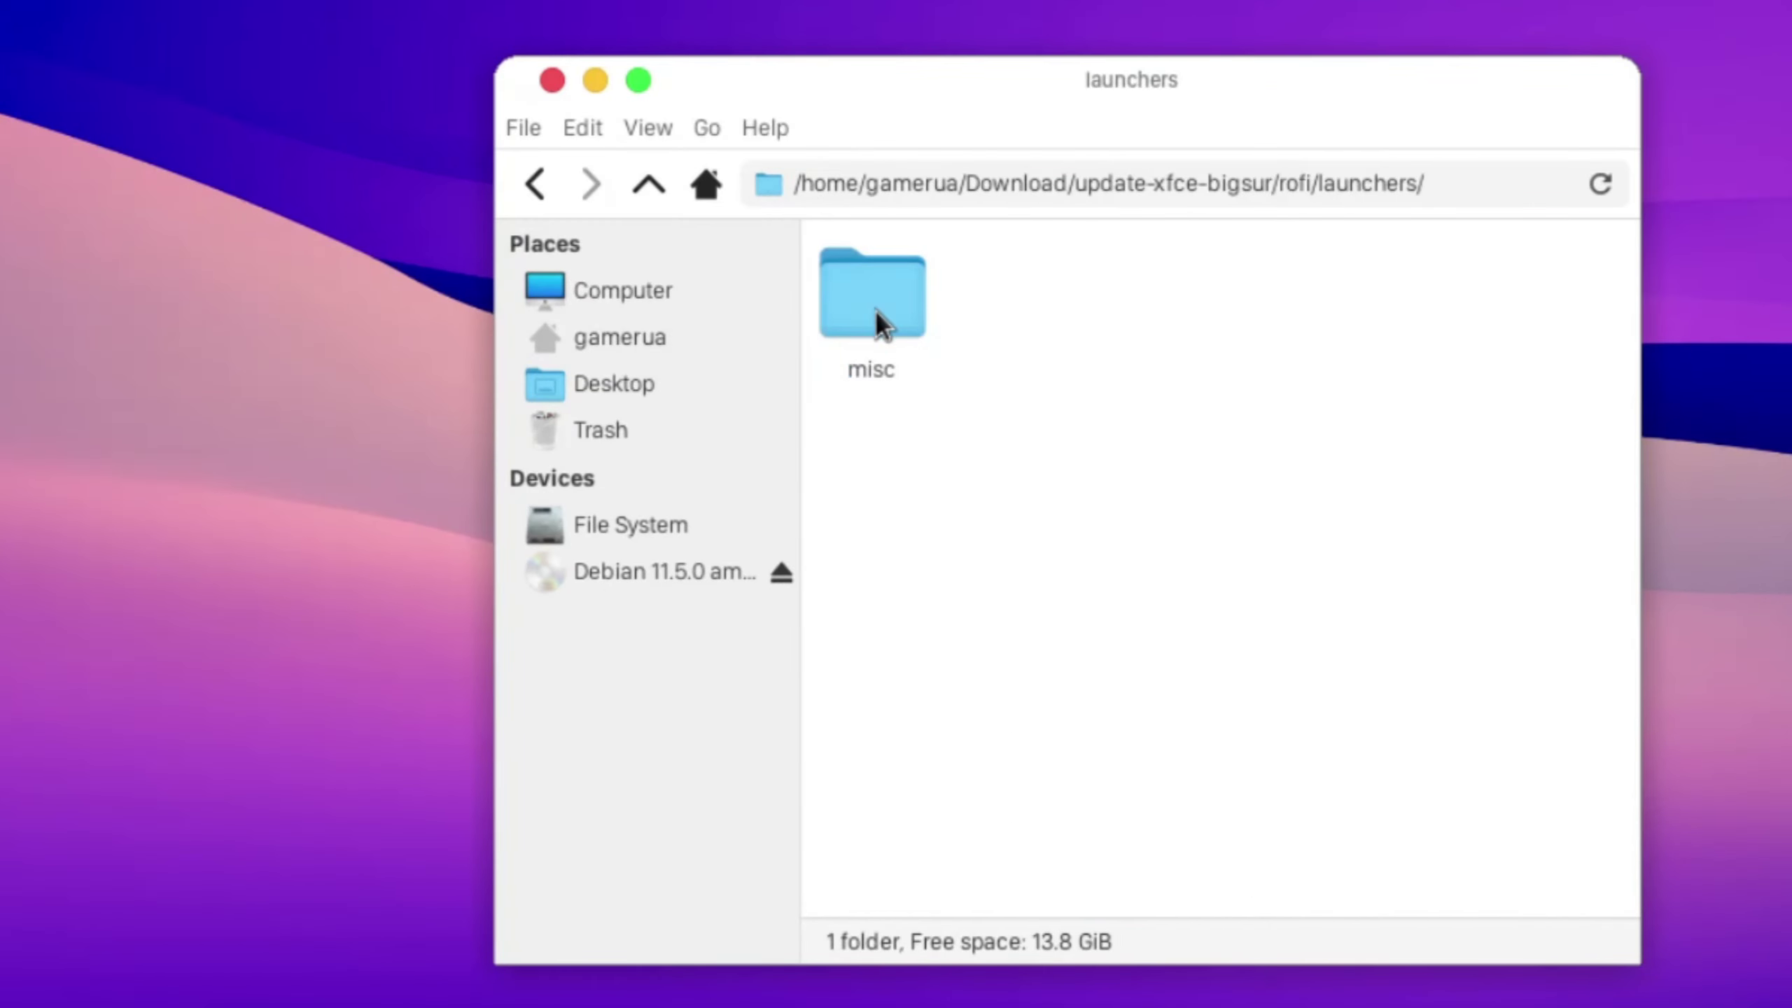
pyautogui.doubleClick(876, 315)
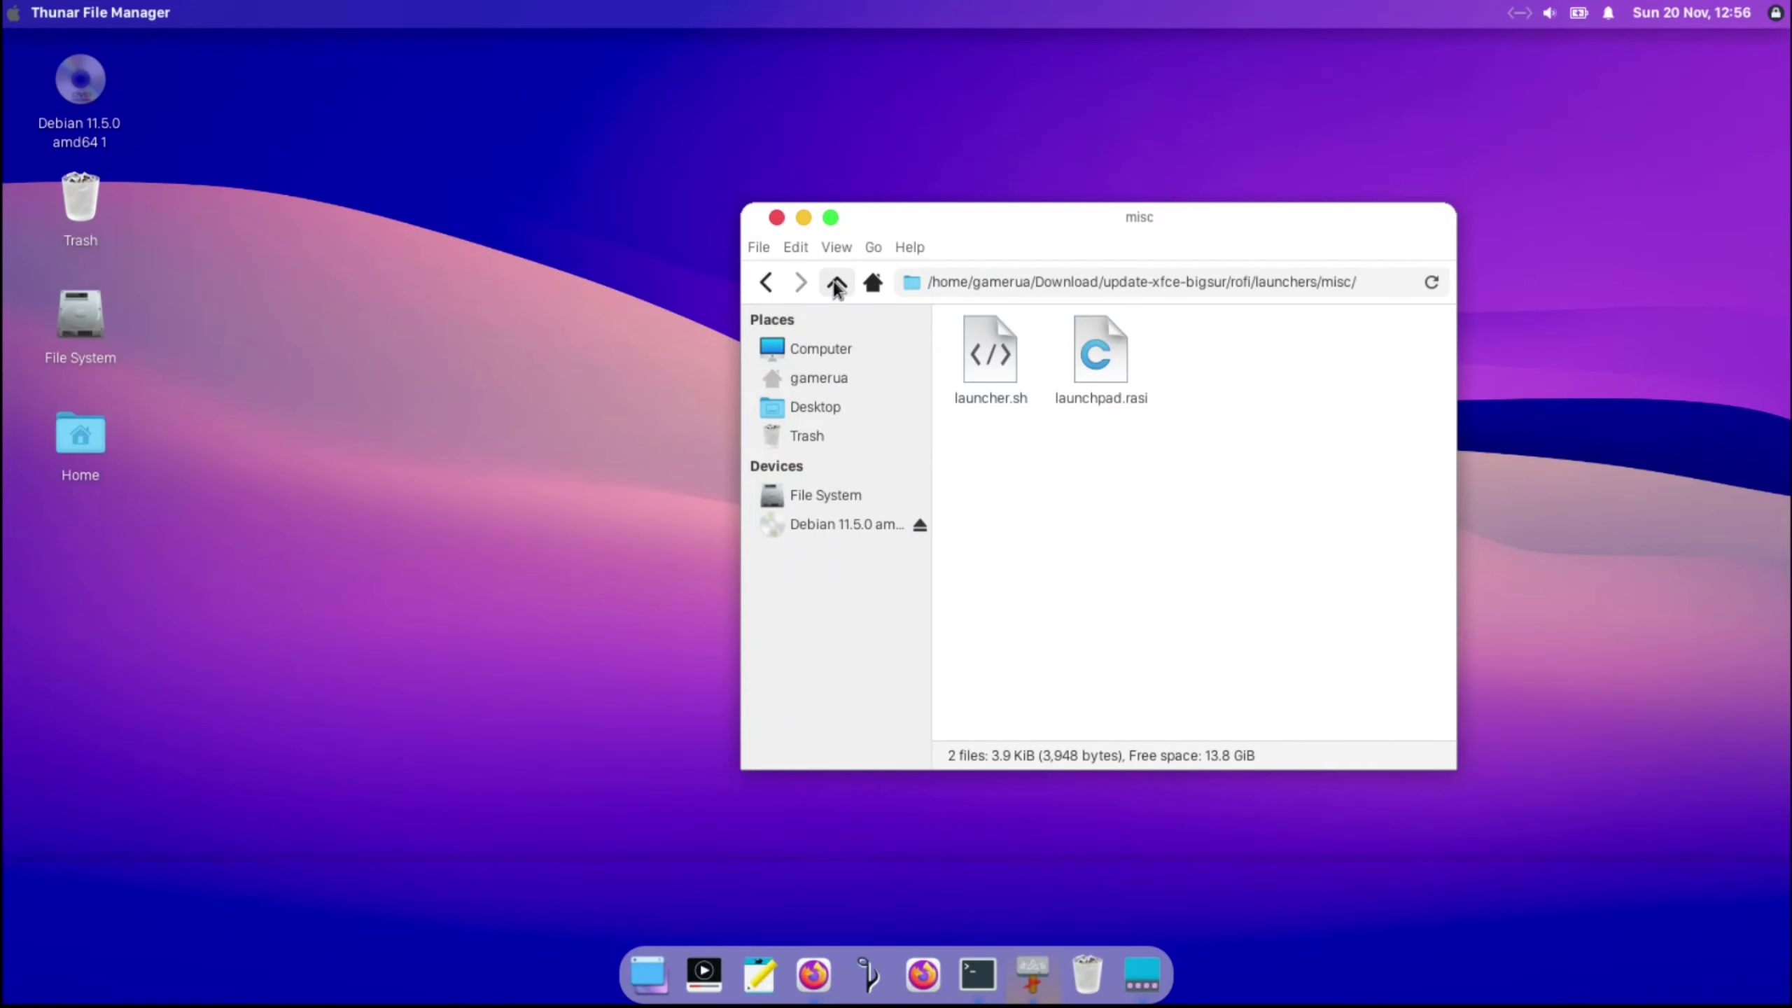
# Step: Go back up to update-xfce-bigsur and copy the rofi folder
pyautogui.click(648, 184)
pyautogui.rightClick(982, 453)
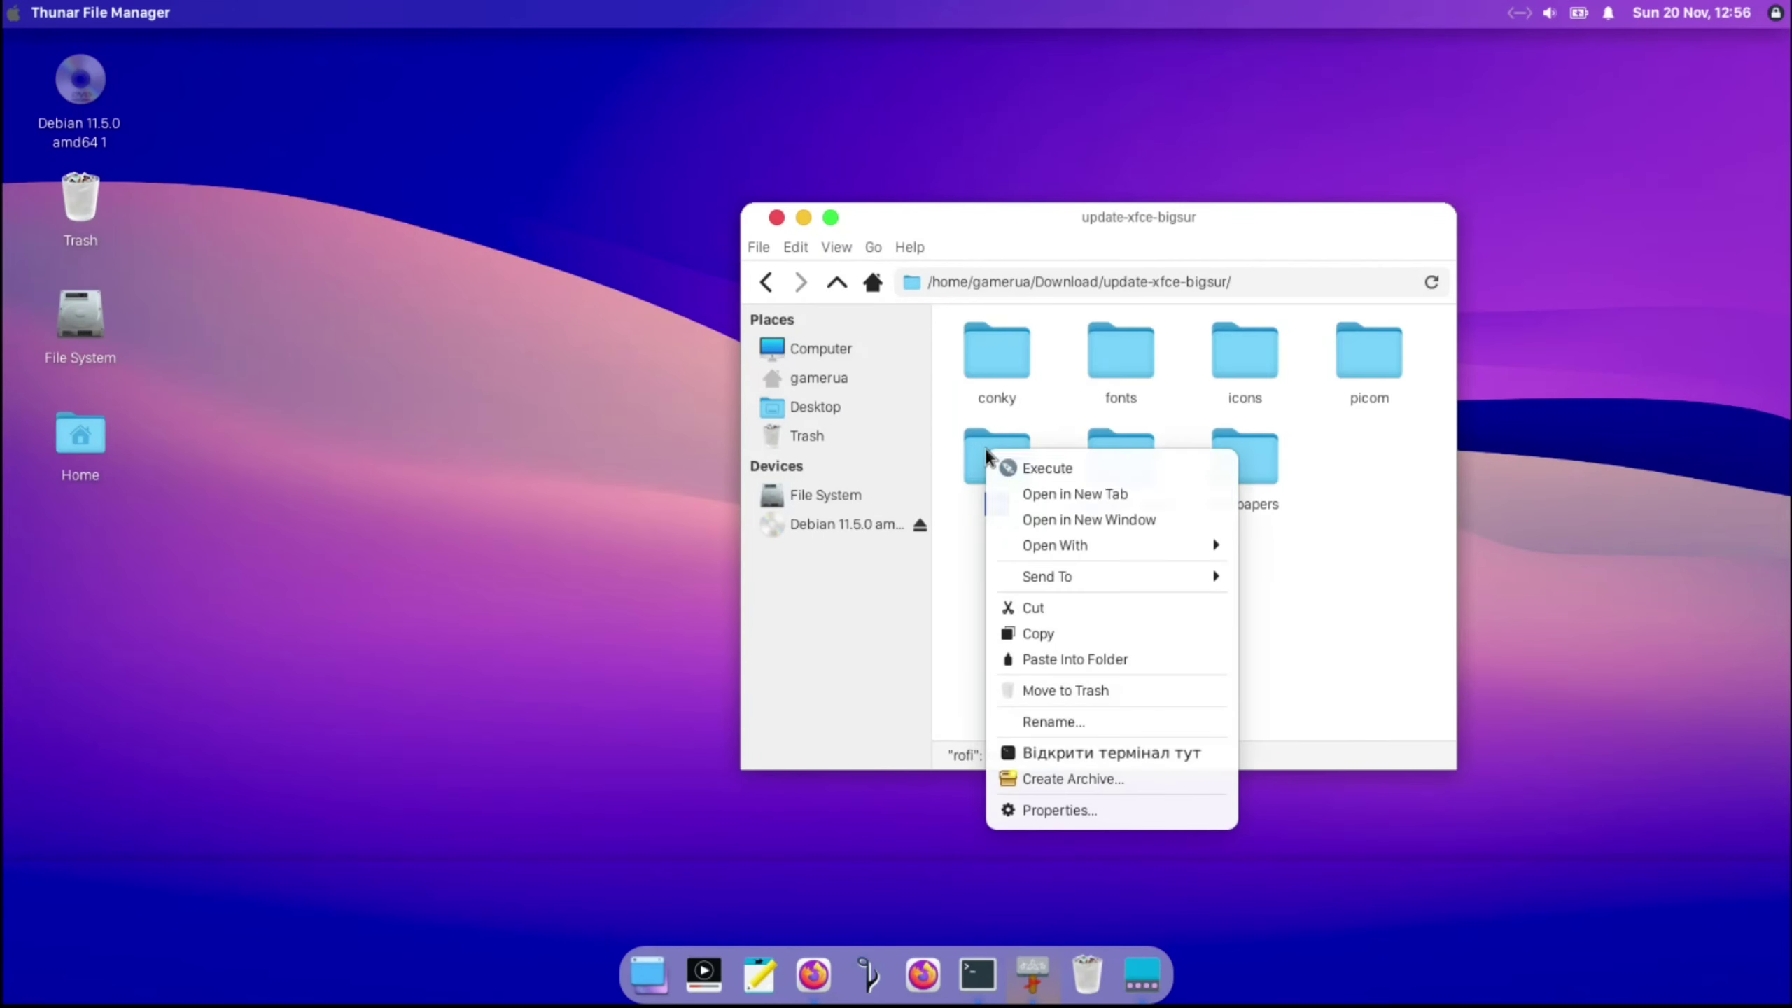
pyautogui.press('Escape')
# Step: Open a second file manager window, go to ~/.config with hidden files shown and paste the rofi folder there
pyautogui.rightClick(1032, 974)
pyautogui.click(1023, 873)
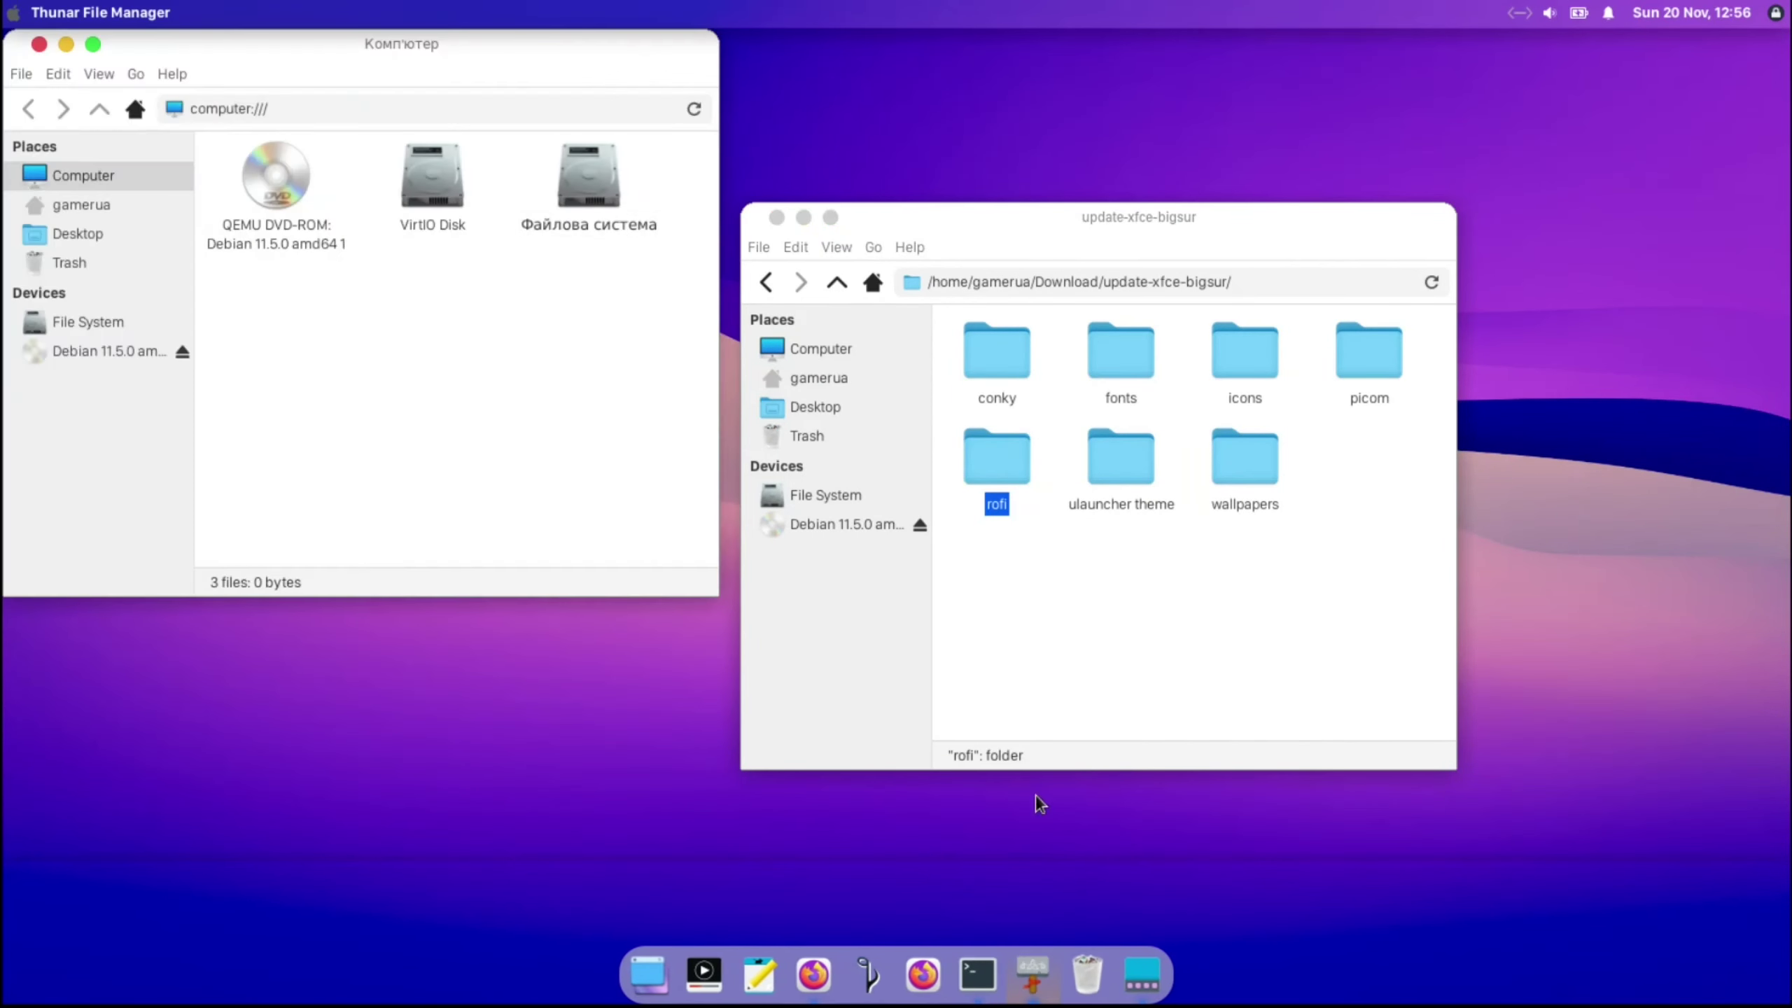
pyautogui.click(81, 204)
pyautogui.hotkey('ctrl', 'h')
pyautogui.doubleClick(423, 194)
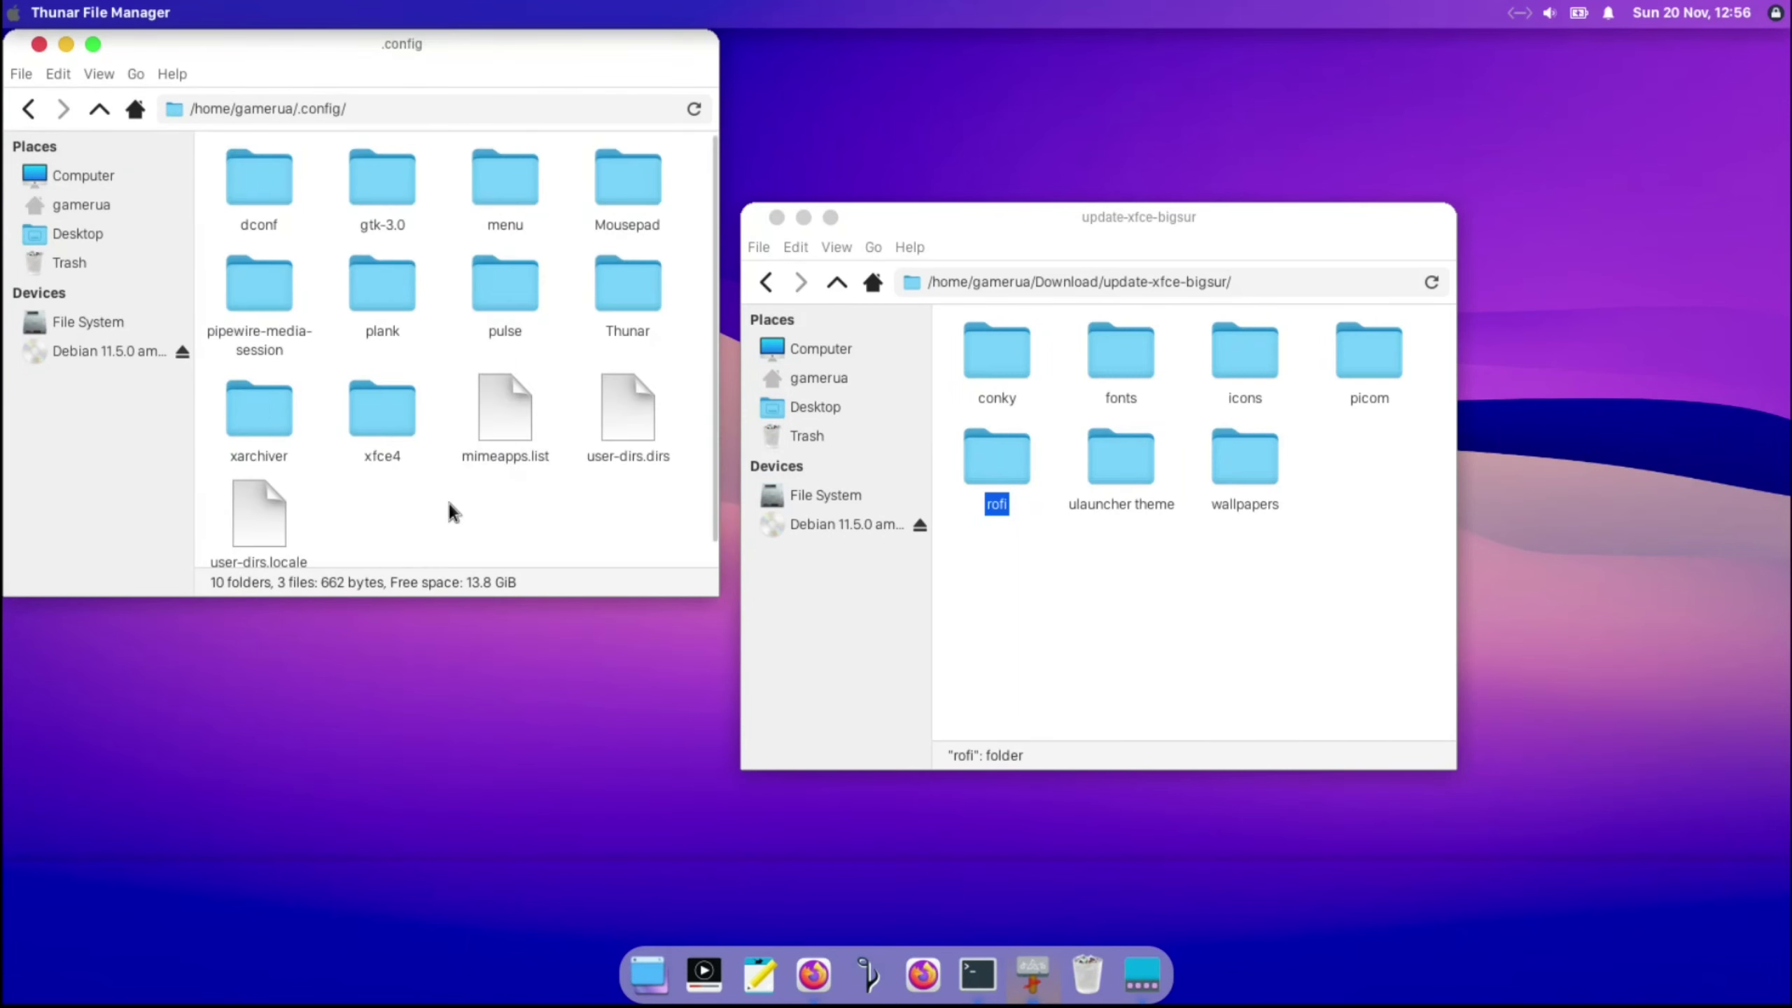
pyautogui.hotkey('ctrl', 'v')
# Step: Arrange the two file manager windows side by side and open the icons folder inside update-xfce-bigsur
pyautogui.moveTo(469, 46); pyautogui.dragTo(596, 247)
pyautogui.moveTo(991, 212); pyautogui.dragTo(1136, 247)
pyautogui.click(980, 322)
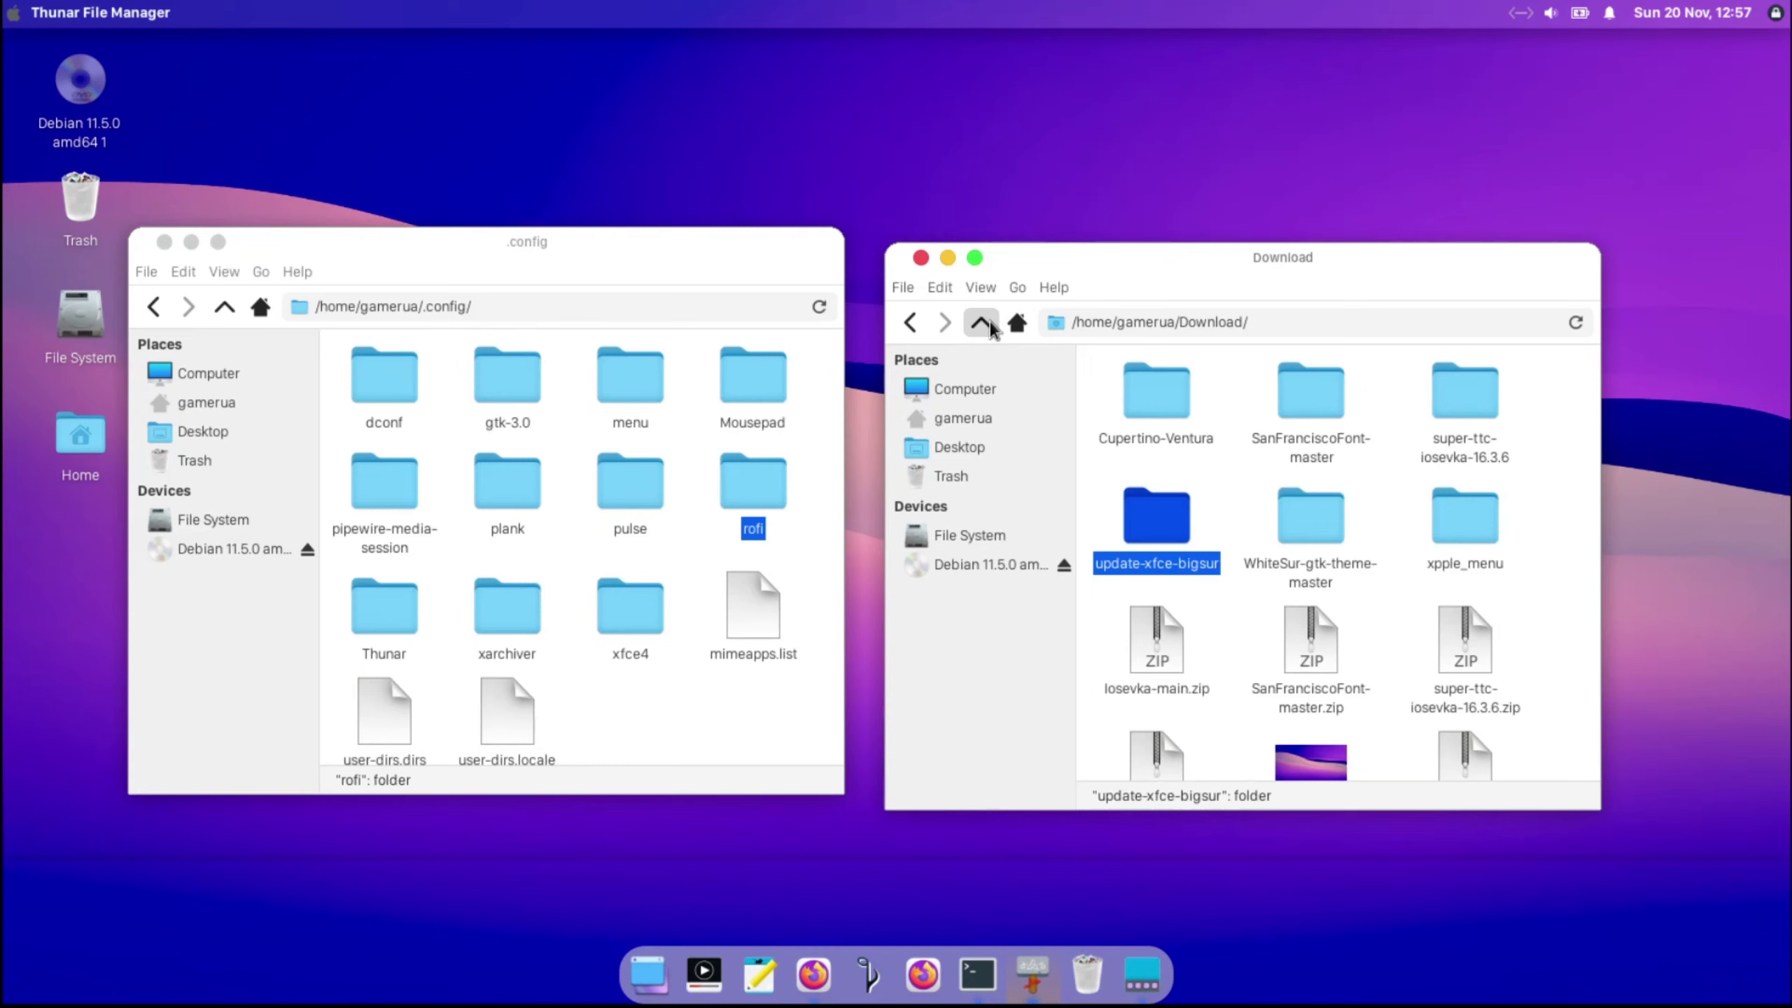
pyautogui.doubleClick(1157, 513)
pyautogui.doubleClick(1383, 399)
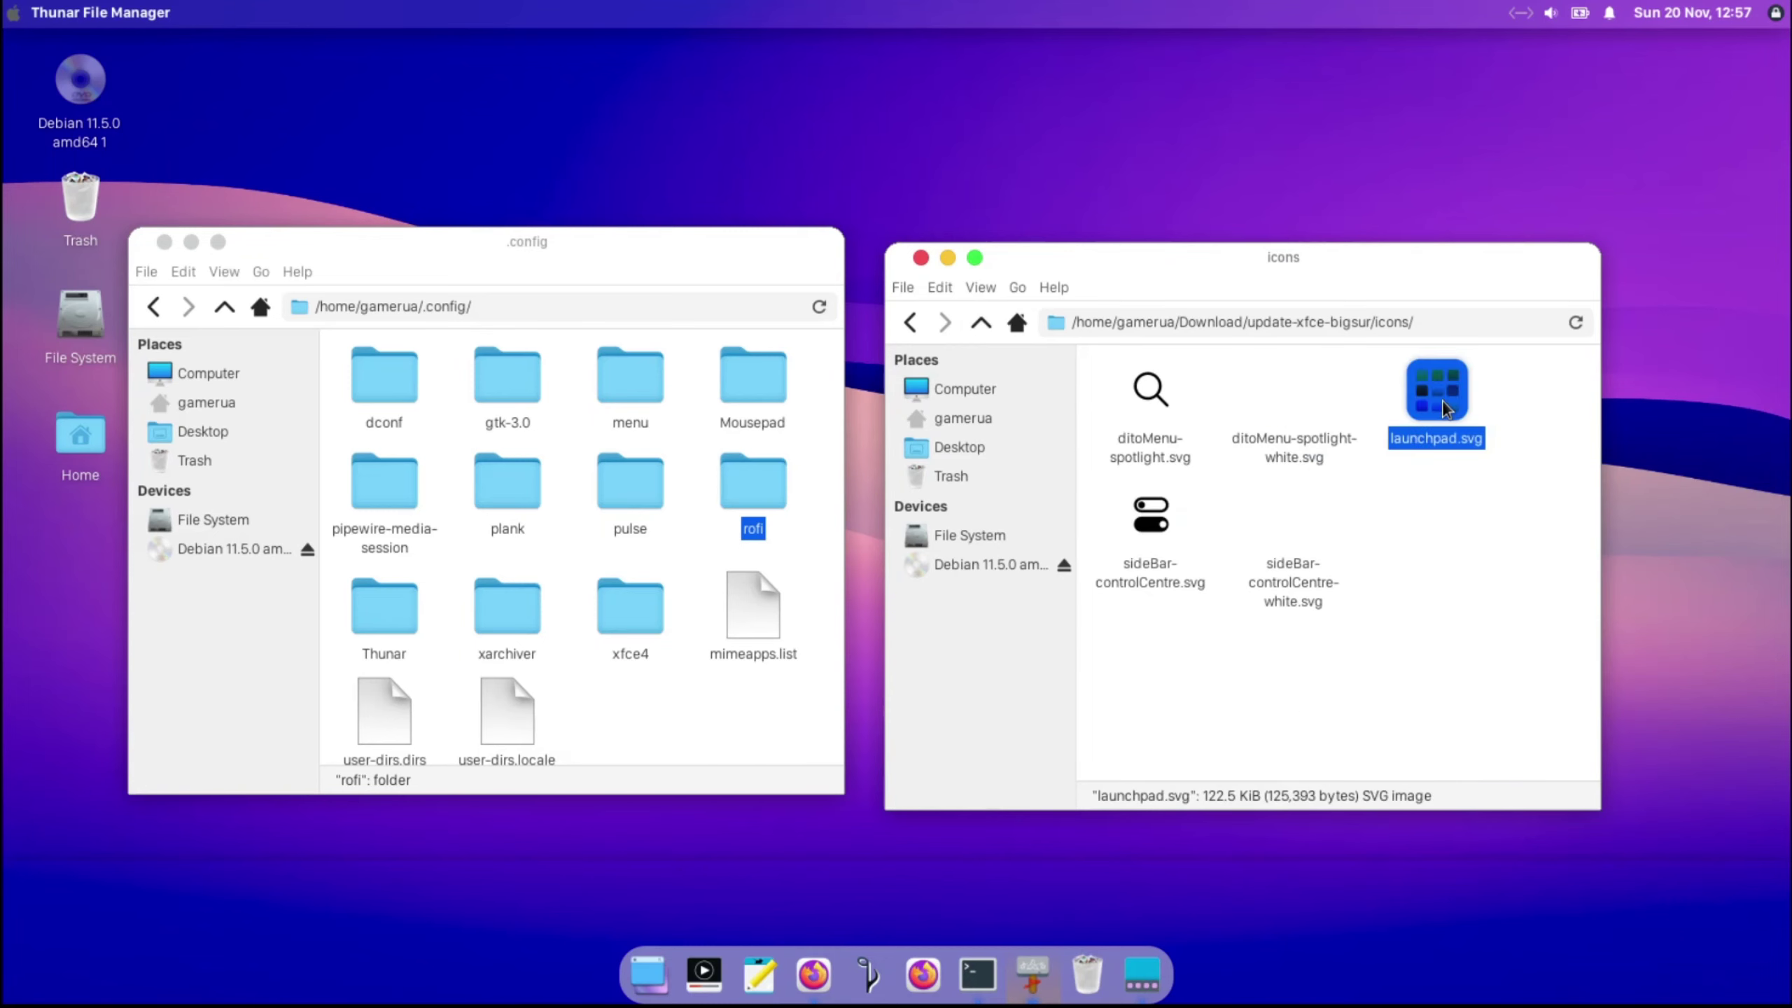
# Step: Copy launchpad.svg from the update-xfce-bigsur icons folder into ~/.local/share/icons
pyautogui.click(742, 677)
pyautogui.click(225, 306)
pyautogui.doubleClick(418, 474)
pyautogui.doubleClick(494, 404)
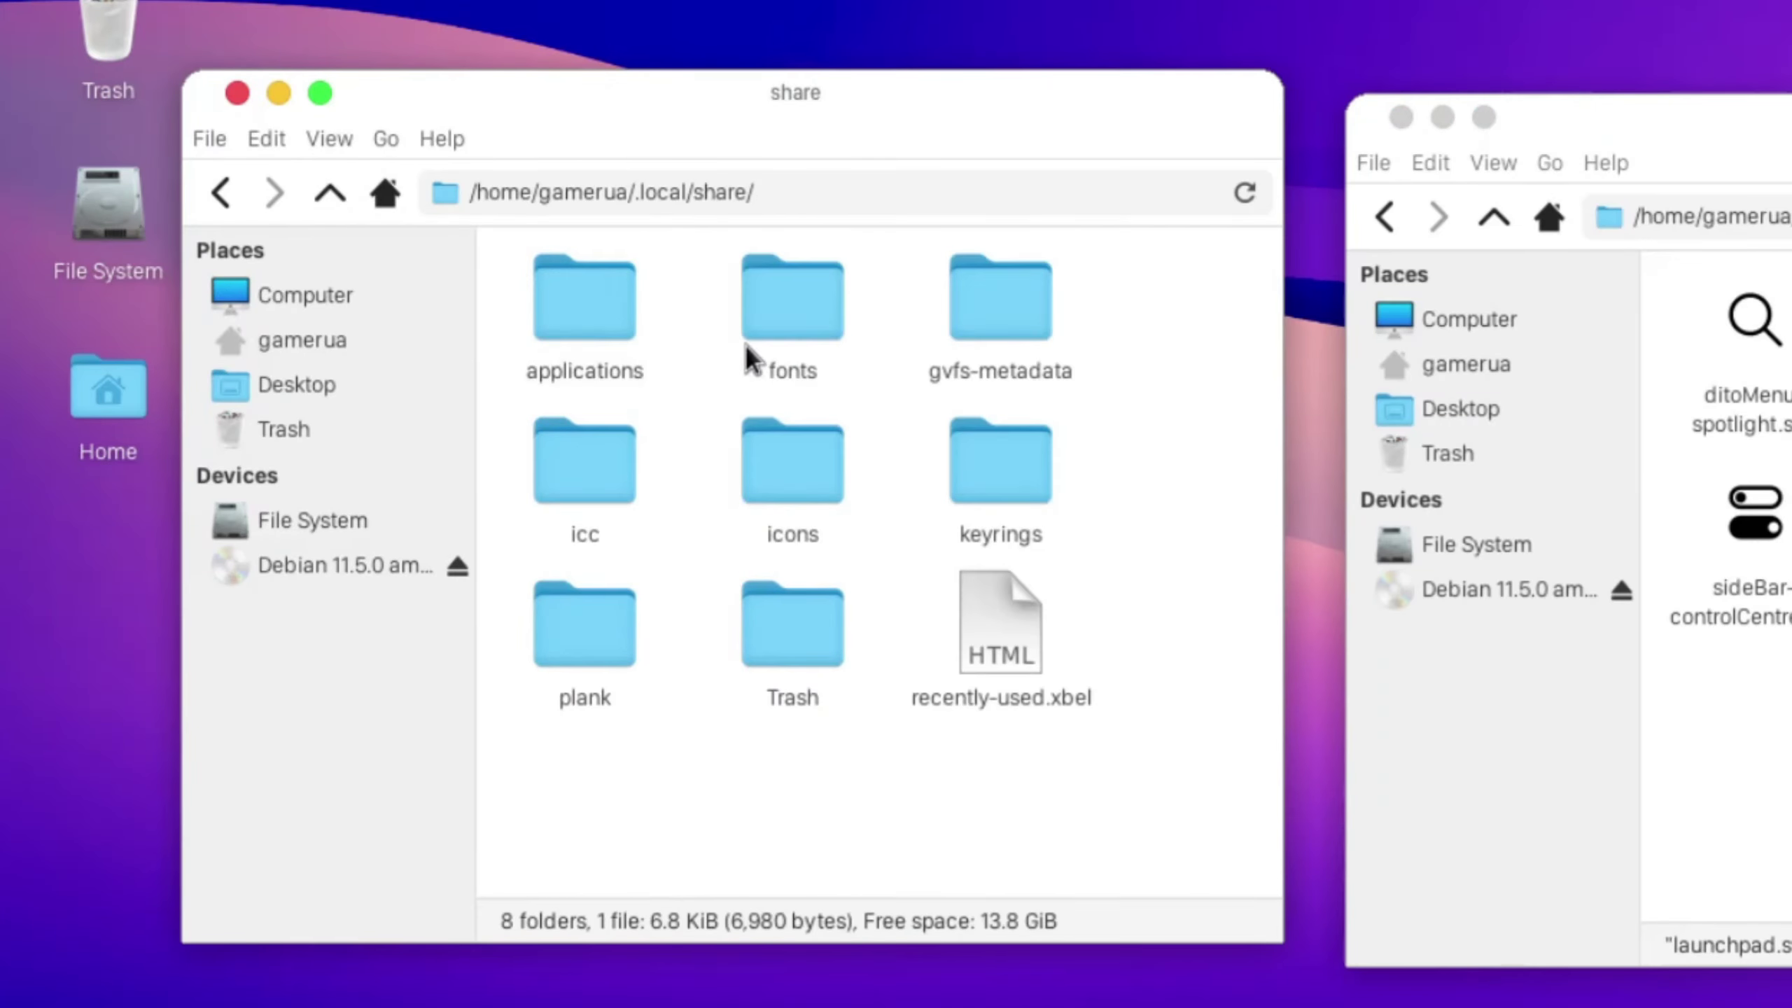
pyautogui.click(389, 479)
pyautogui.doubleClick(792, 467)
pyautogui.hotkey('ctrl', 'v')
# Step: Add Launchpad.desktop from ~/.local/share/applications to the start of the dock and test that it opens the launcher
pyautogui.click(330, 191)
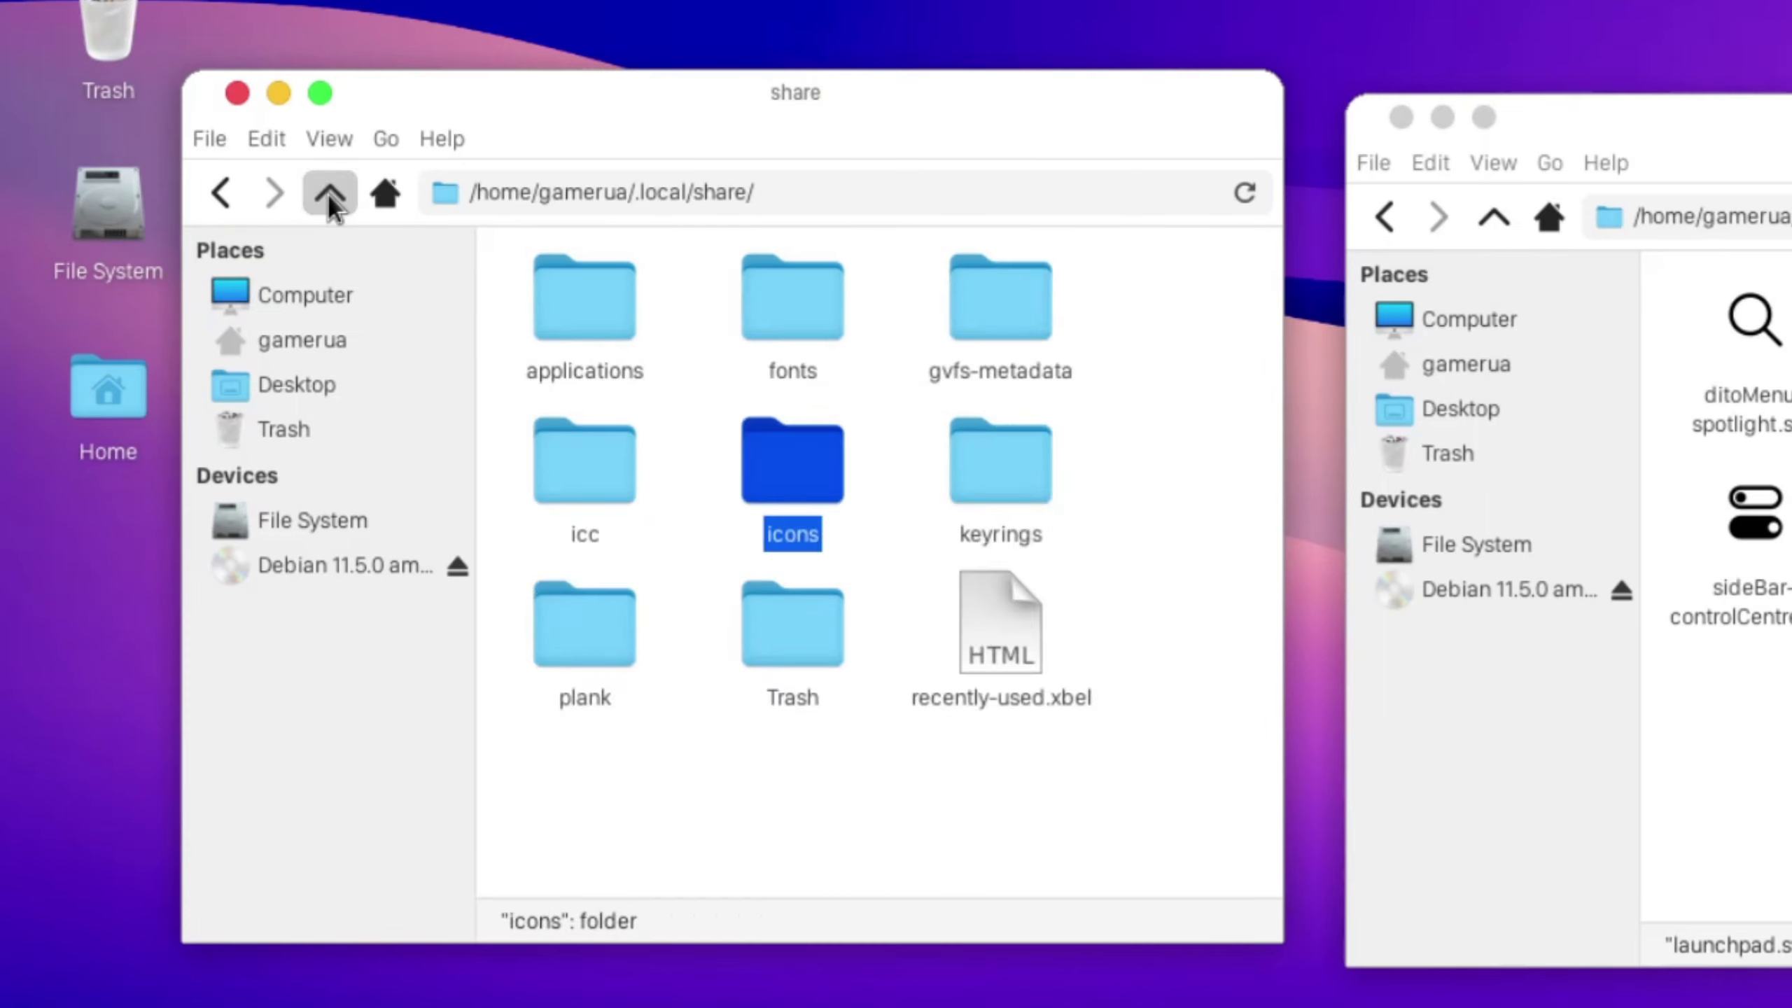
pyautogui.doubleClick(597, 377)
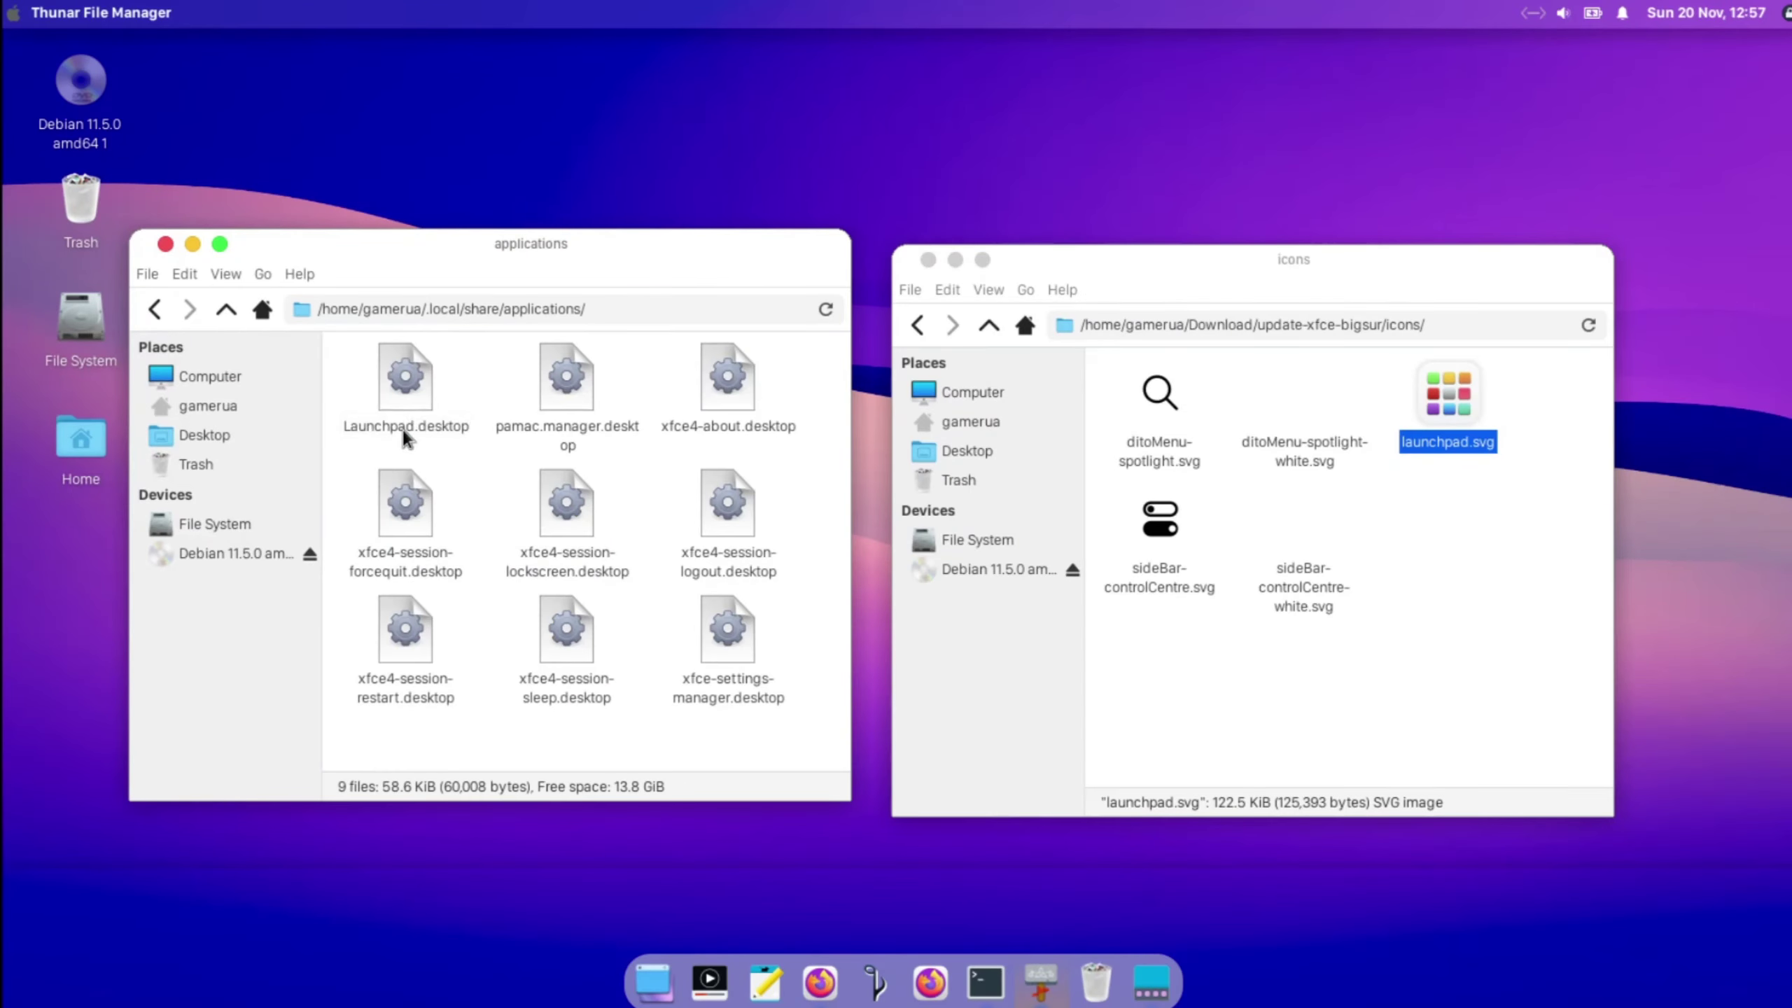
pyautogui.moveTo(406, 437); pyautogui.dragTo(632, 988)
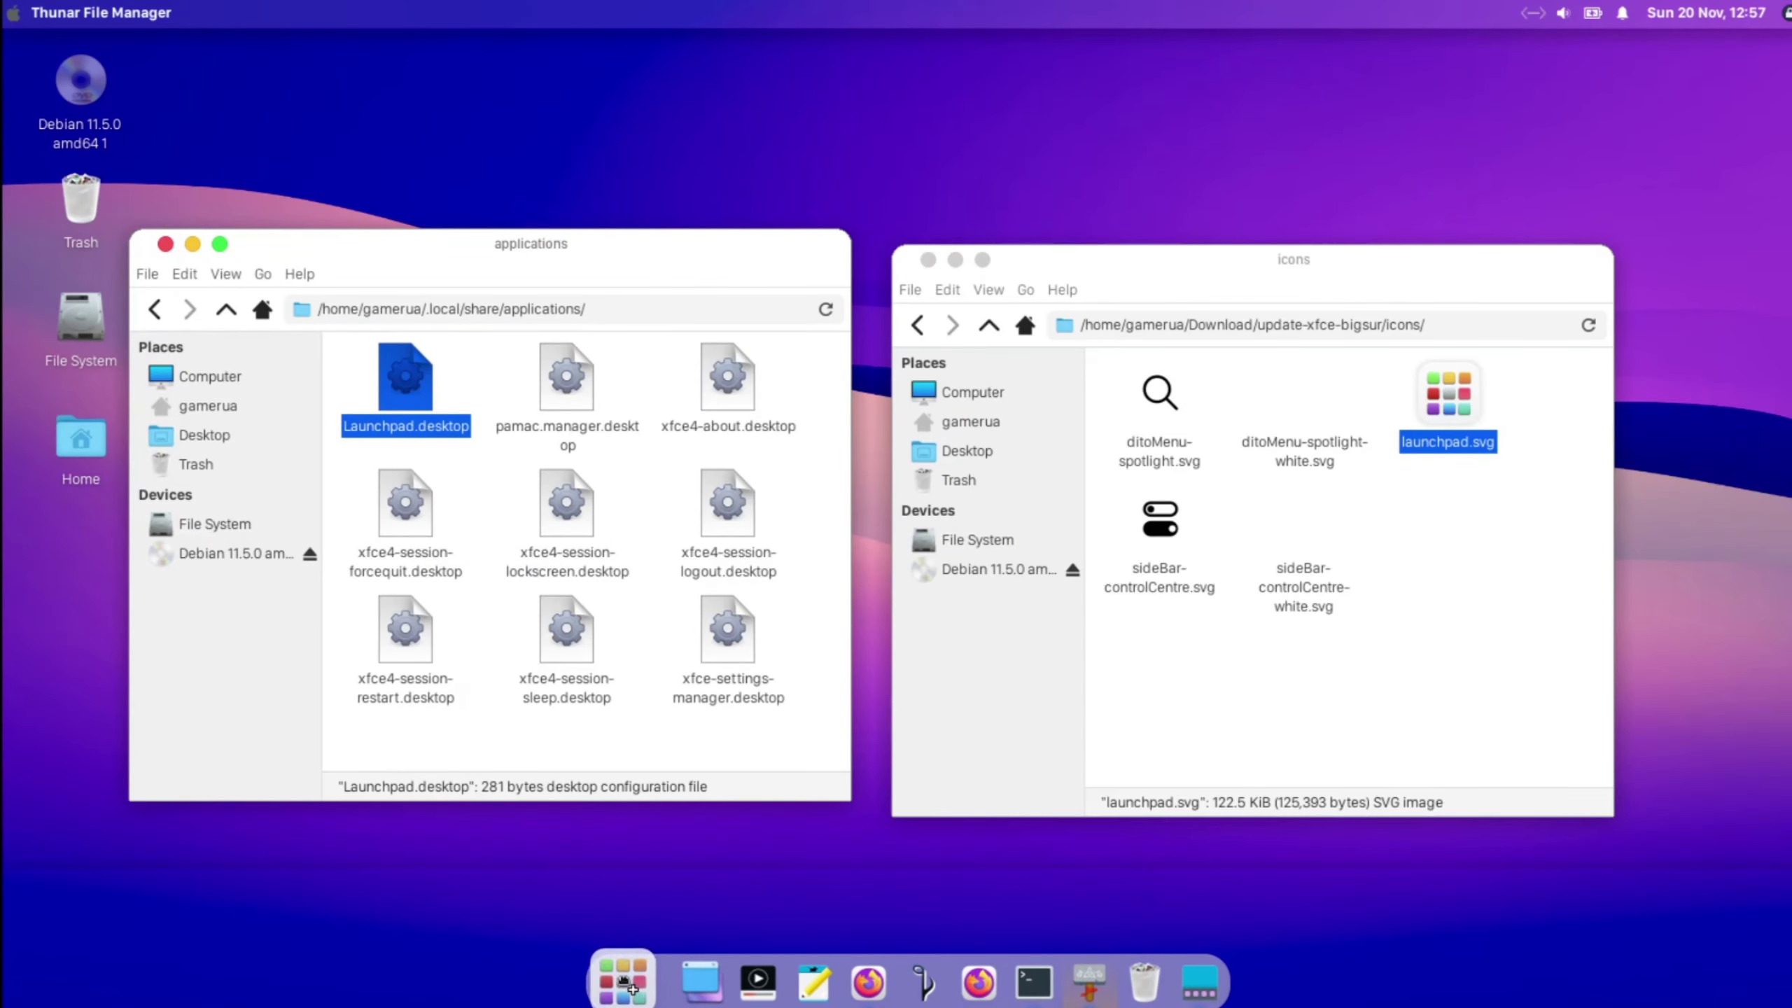
pyautogui.click(626, 978)
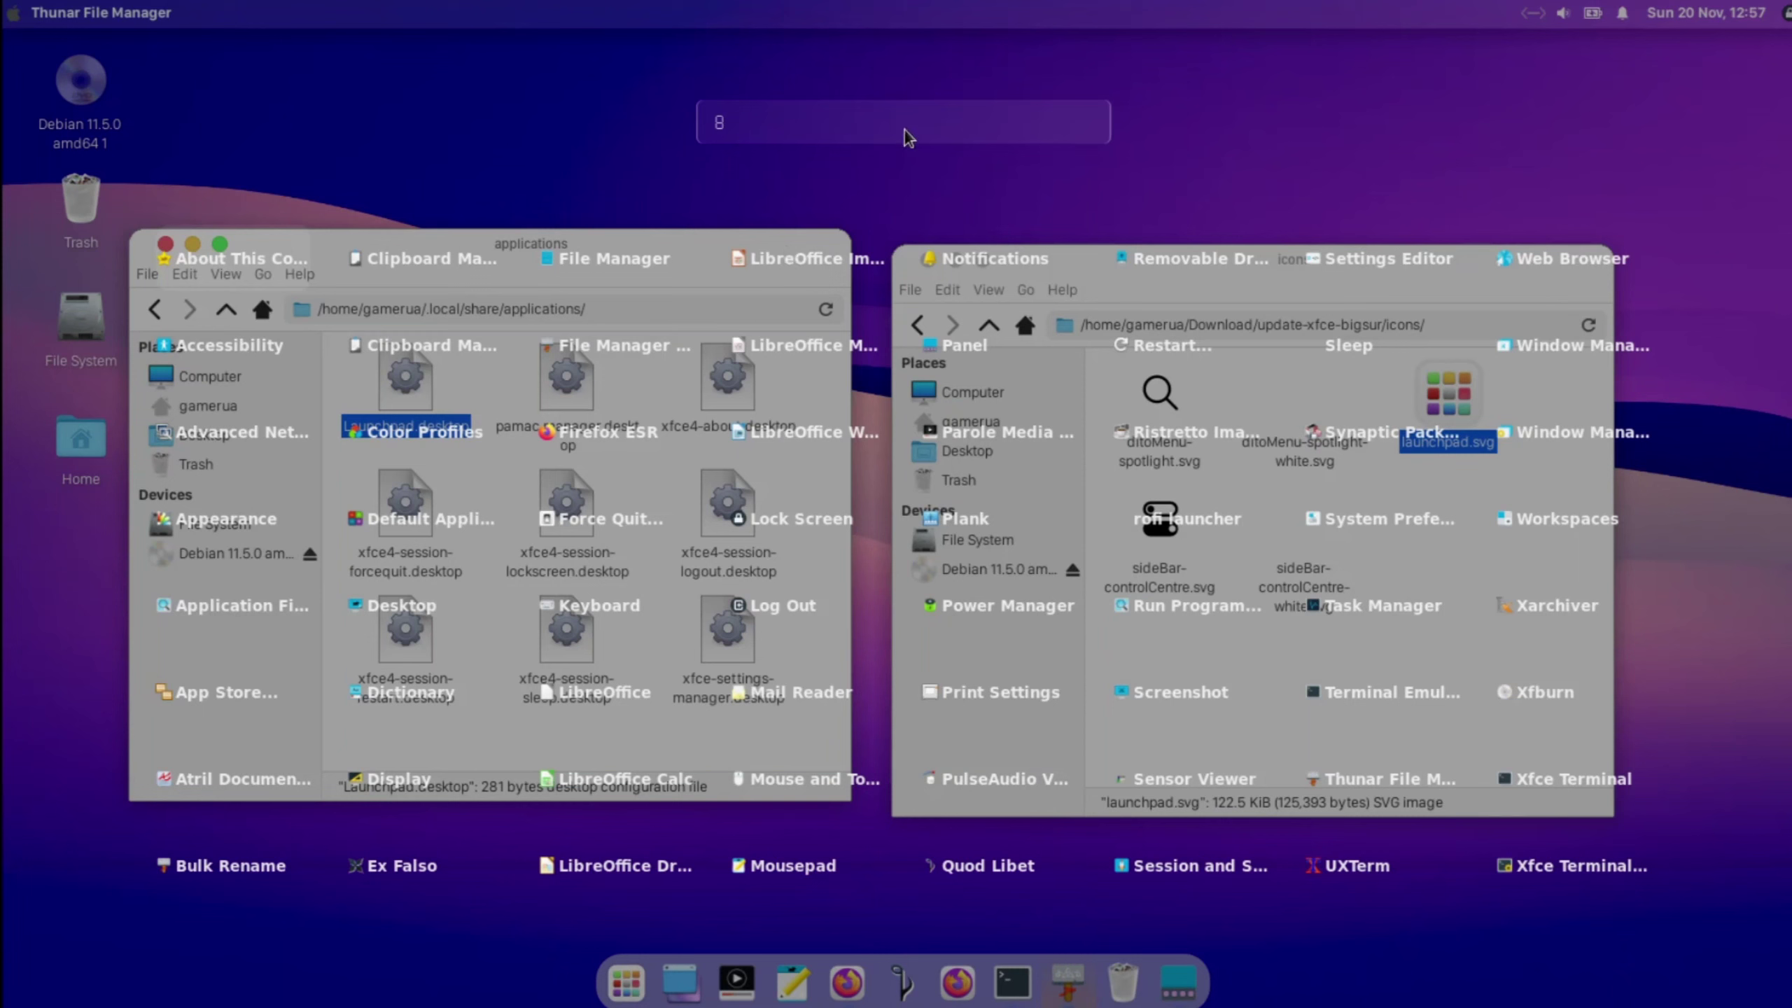
pyautogui.press('Escape')
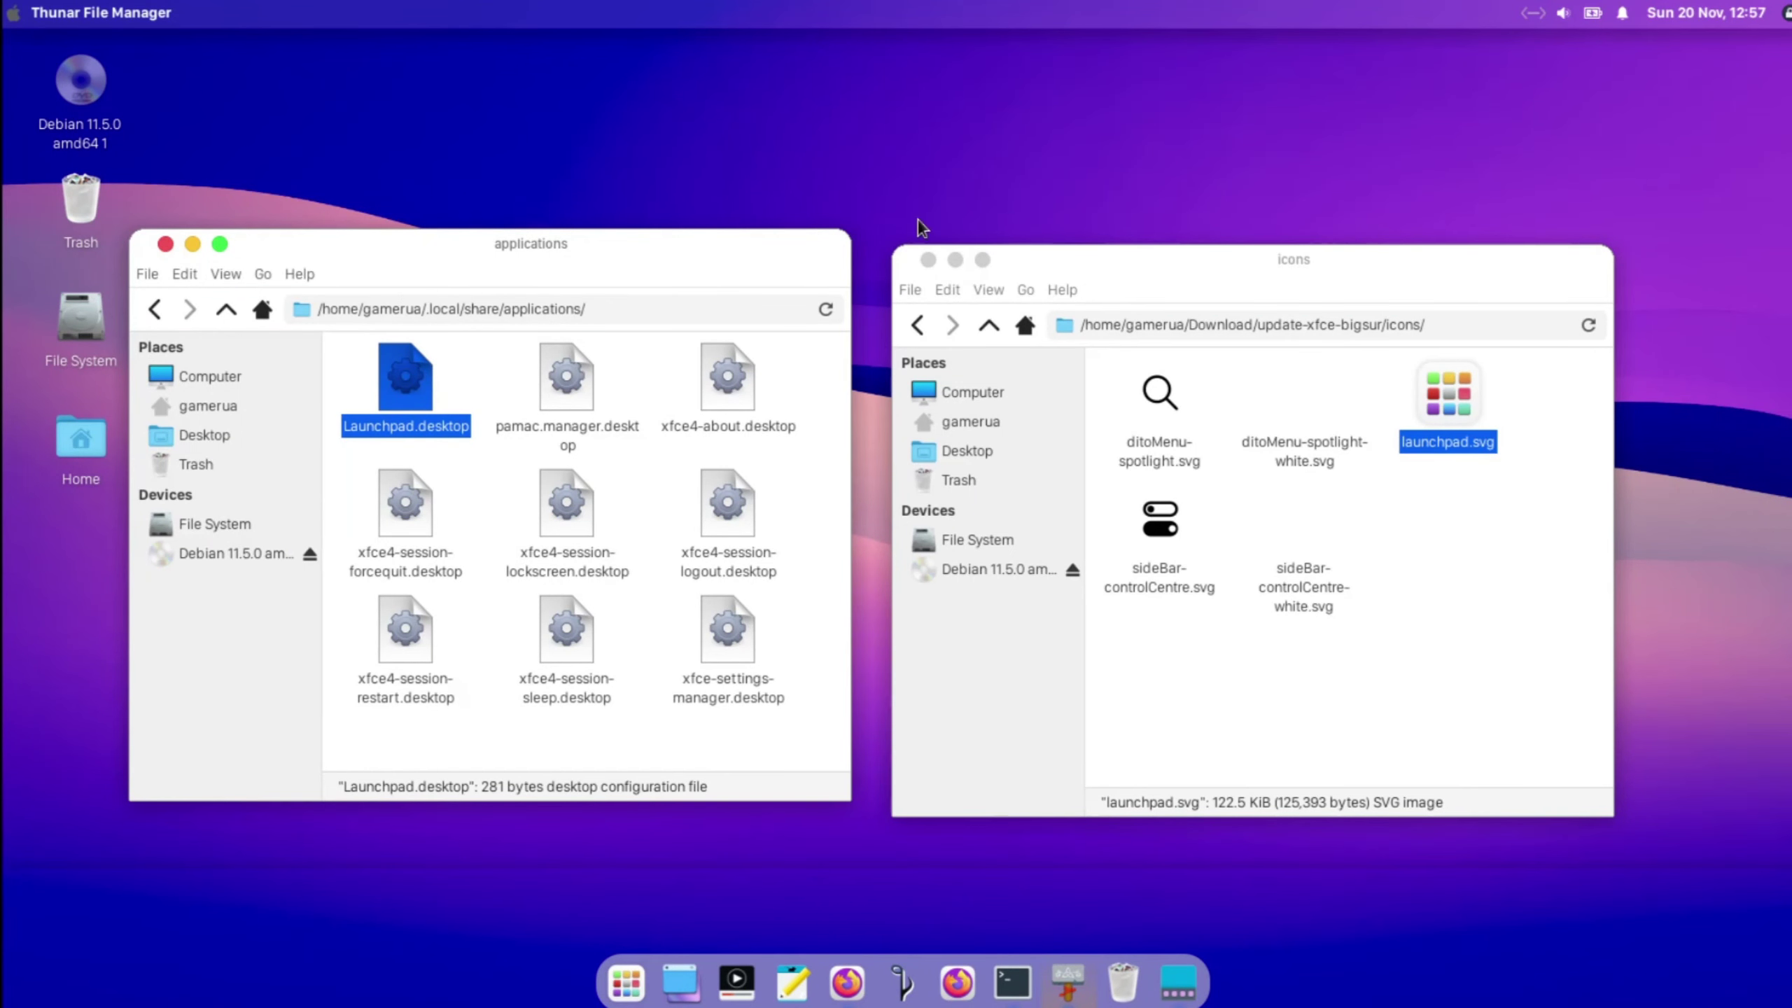
# Step: Minimise both file manager windows and open Thunar File Manager through Launchpad in the dock
pyautogui.click(955, 259)
pyautogui.click(192, 243)
pyautogui.click(625, 982)
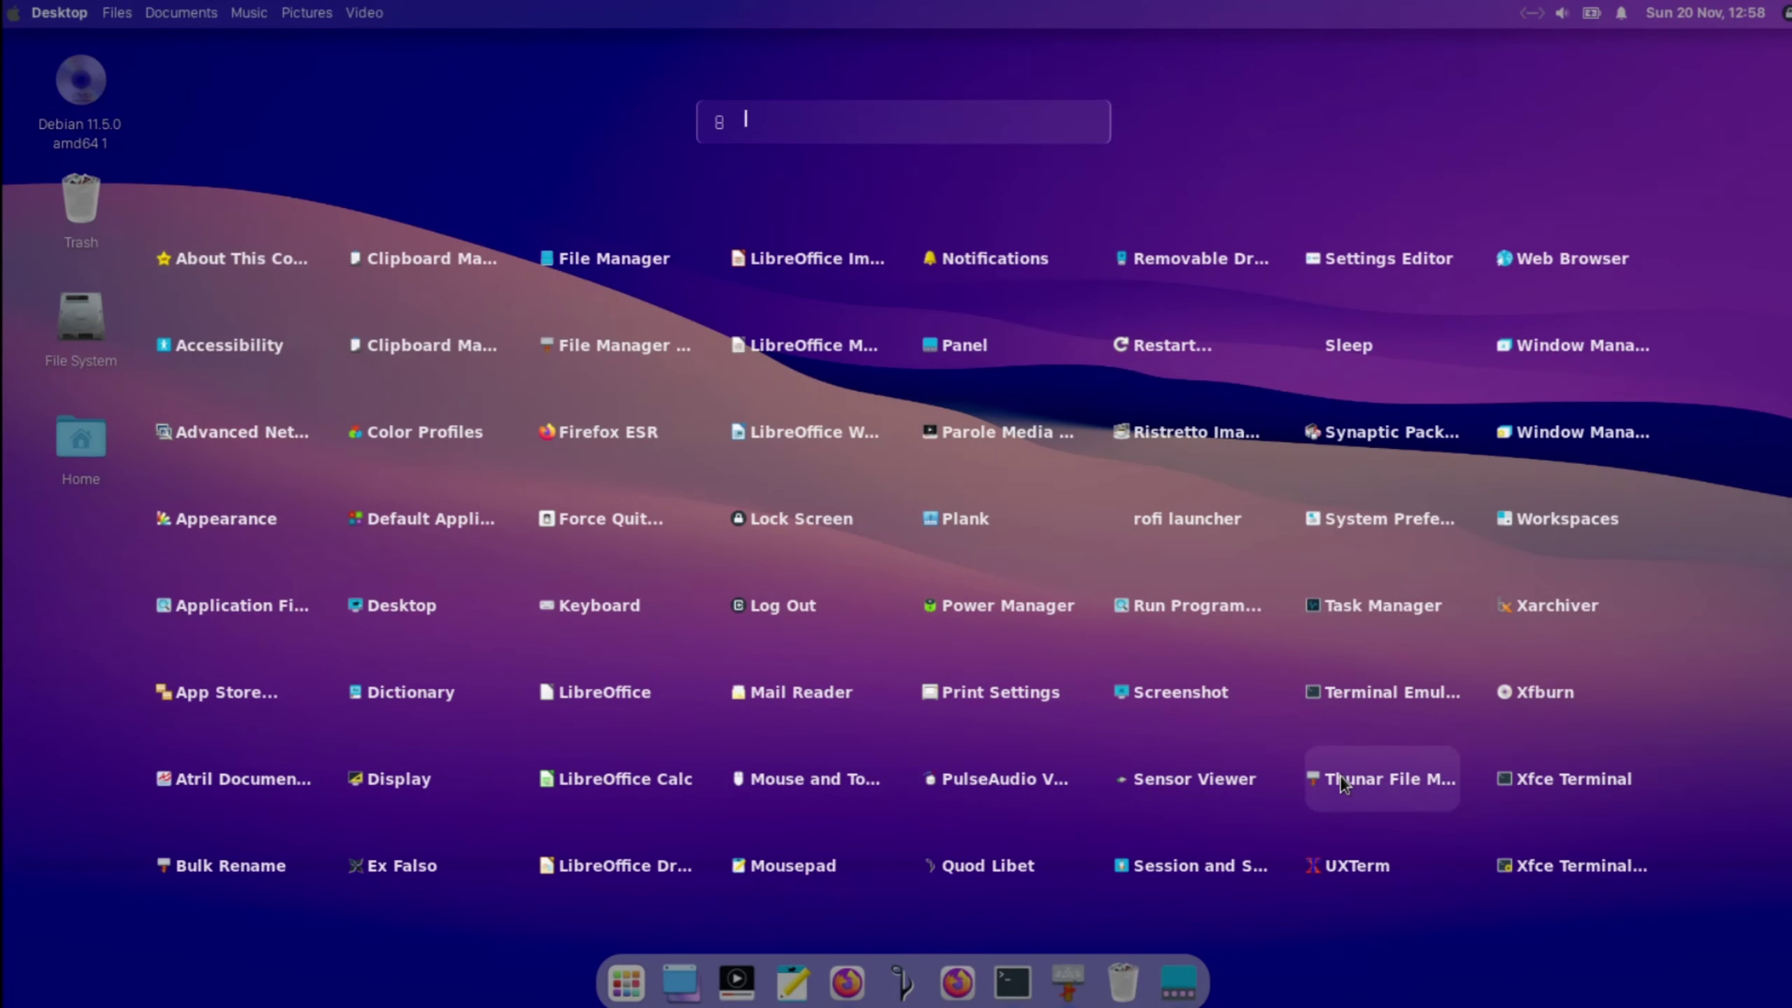
pyautogui.click(1368, 779)
pyautogui.click(35, 43)
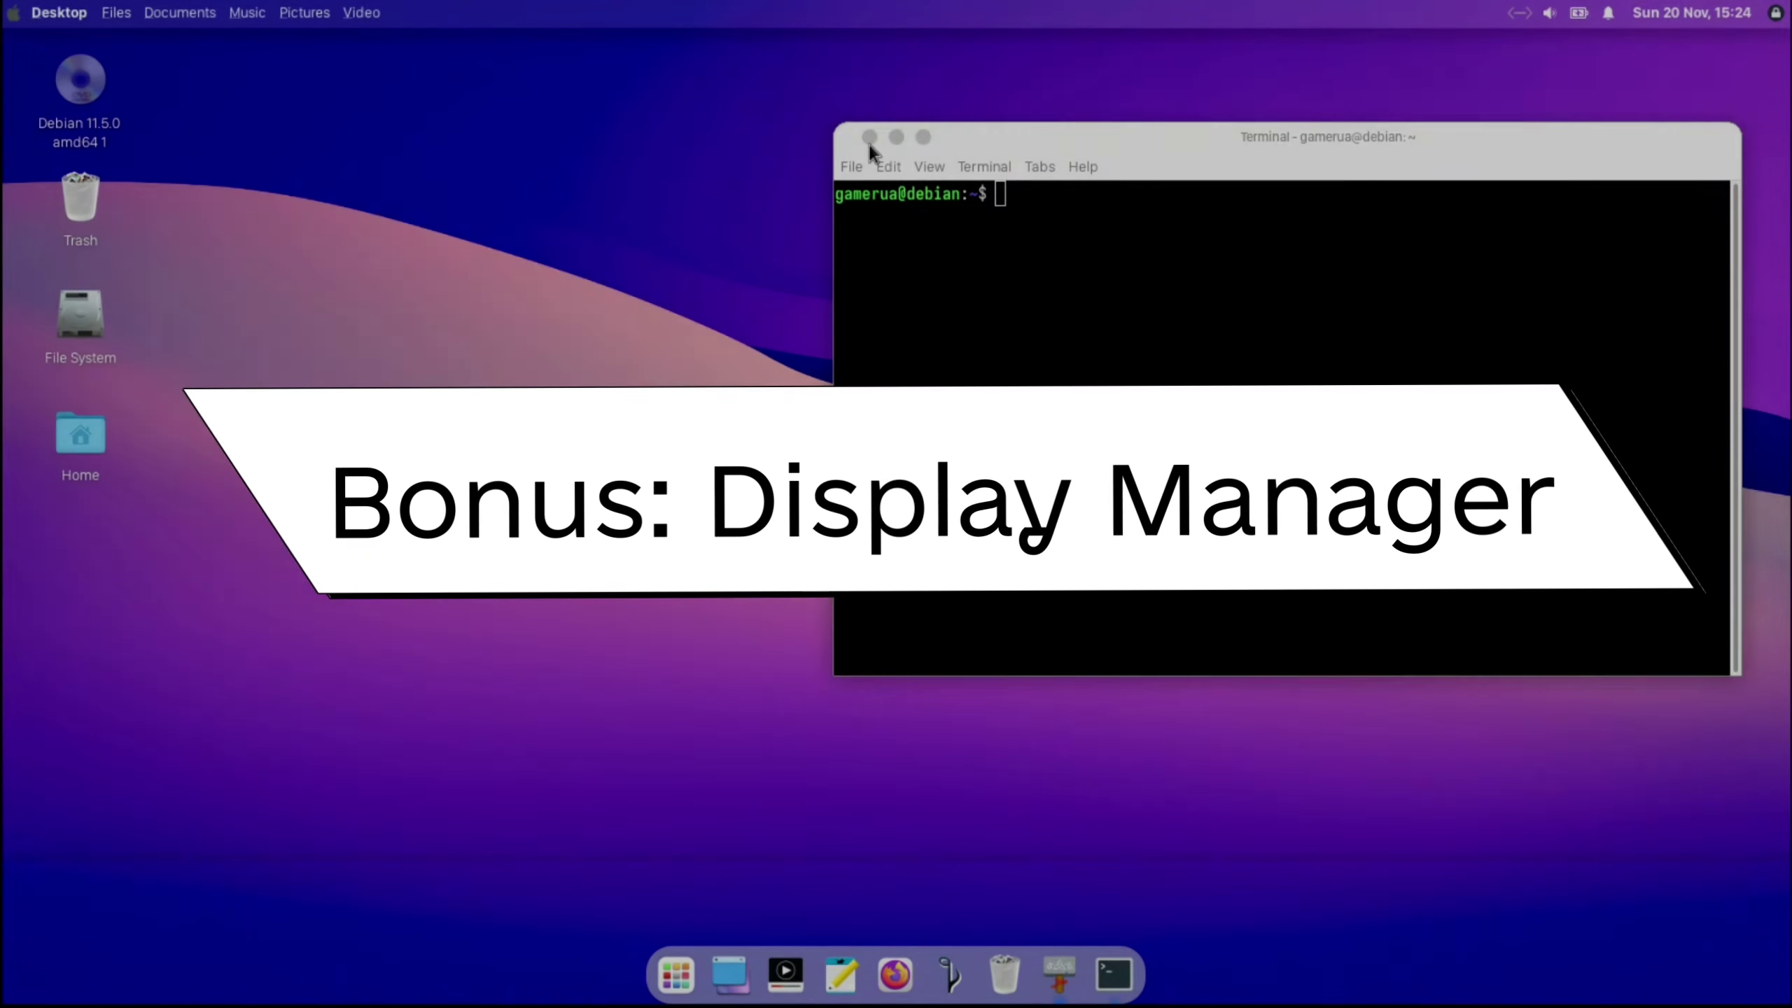
# Step: Install the lightdm-gtk-greeter-settings package with apt in the terminal
pyautogui.click(1044, 352)
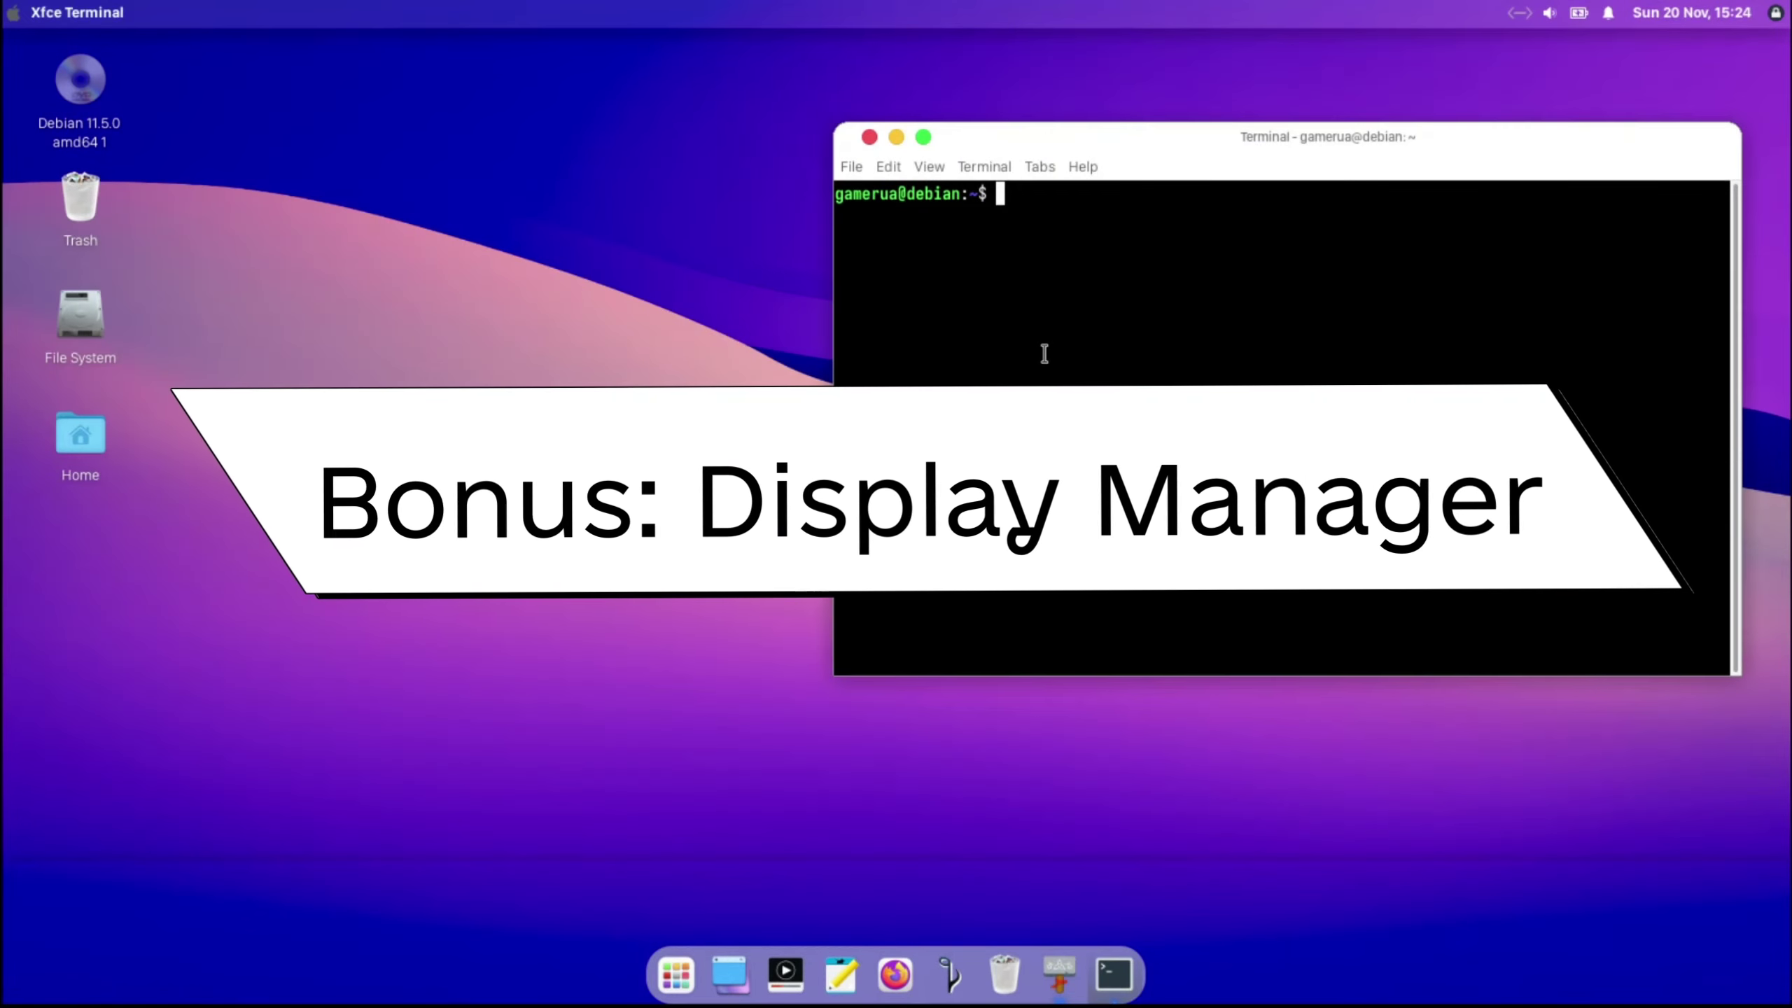
pyautogui.write('sudo apt install ligh')
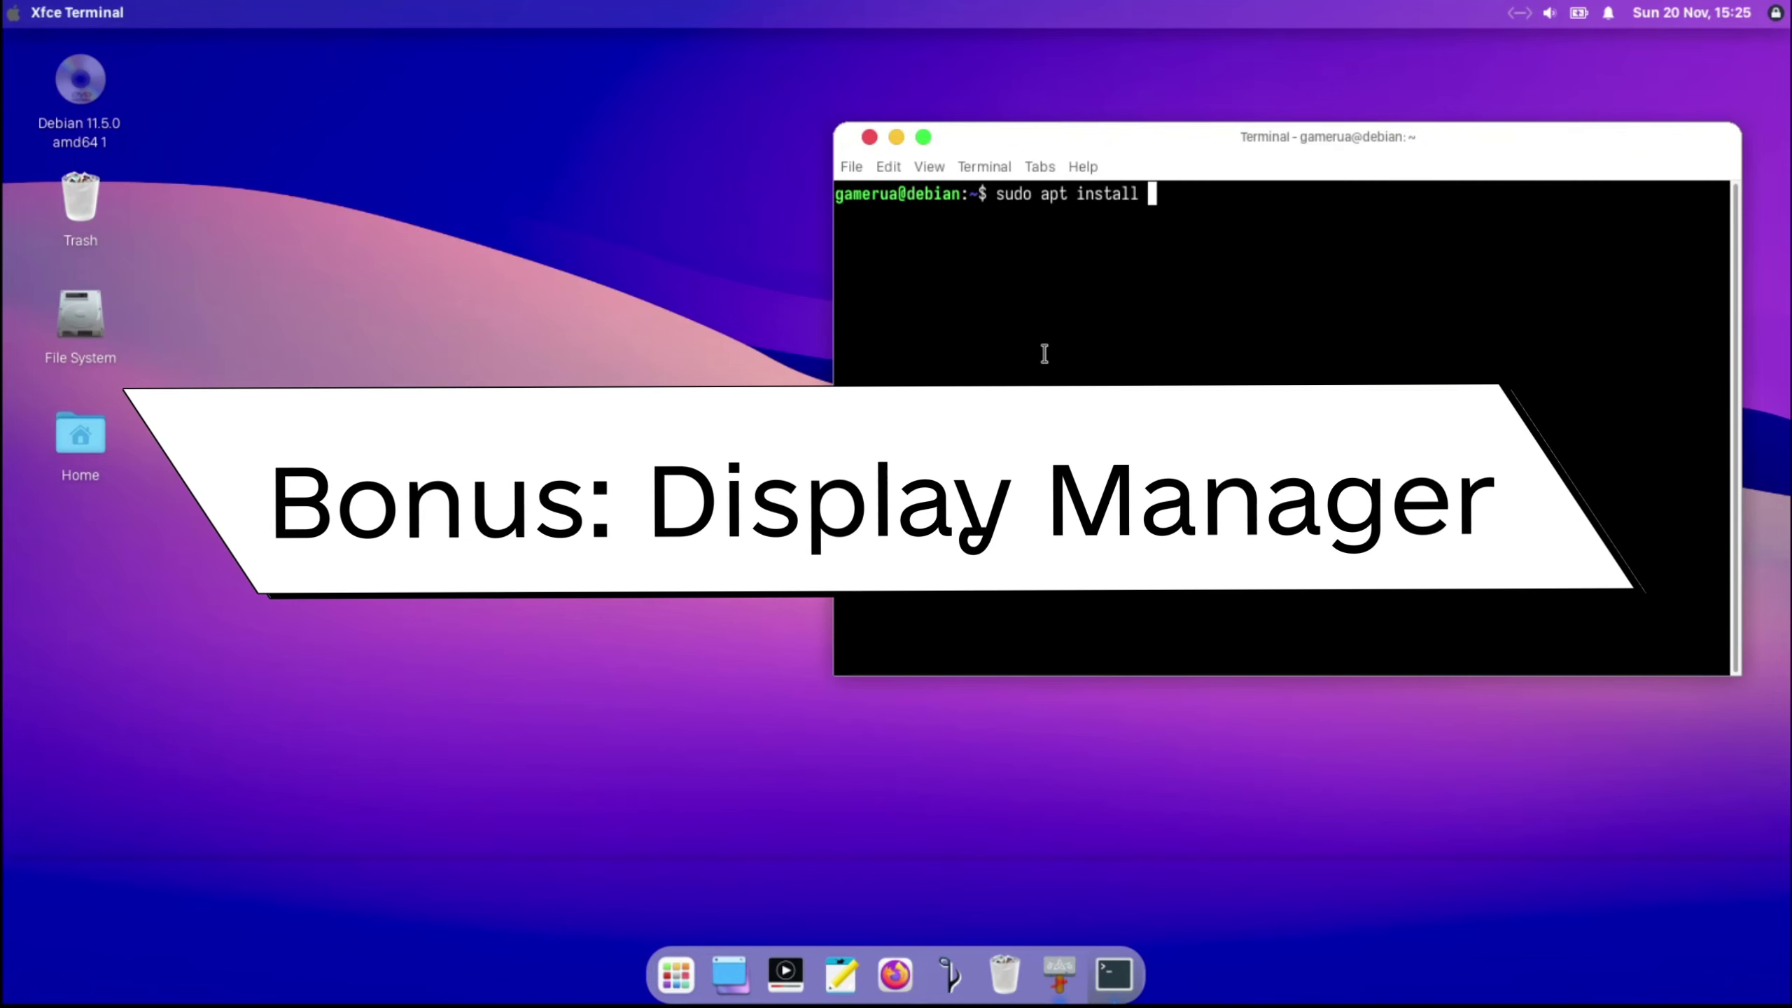
pyautogui.write('tdm-gtk-greeter-settings')
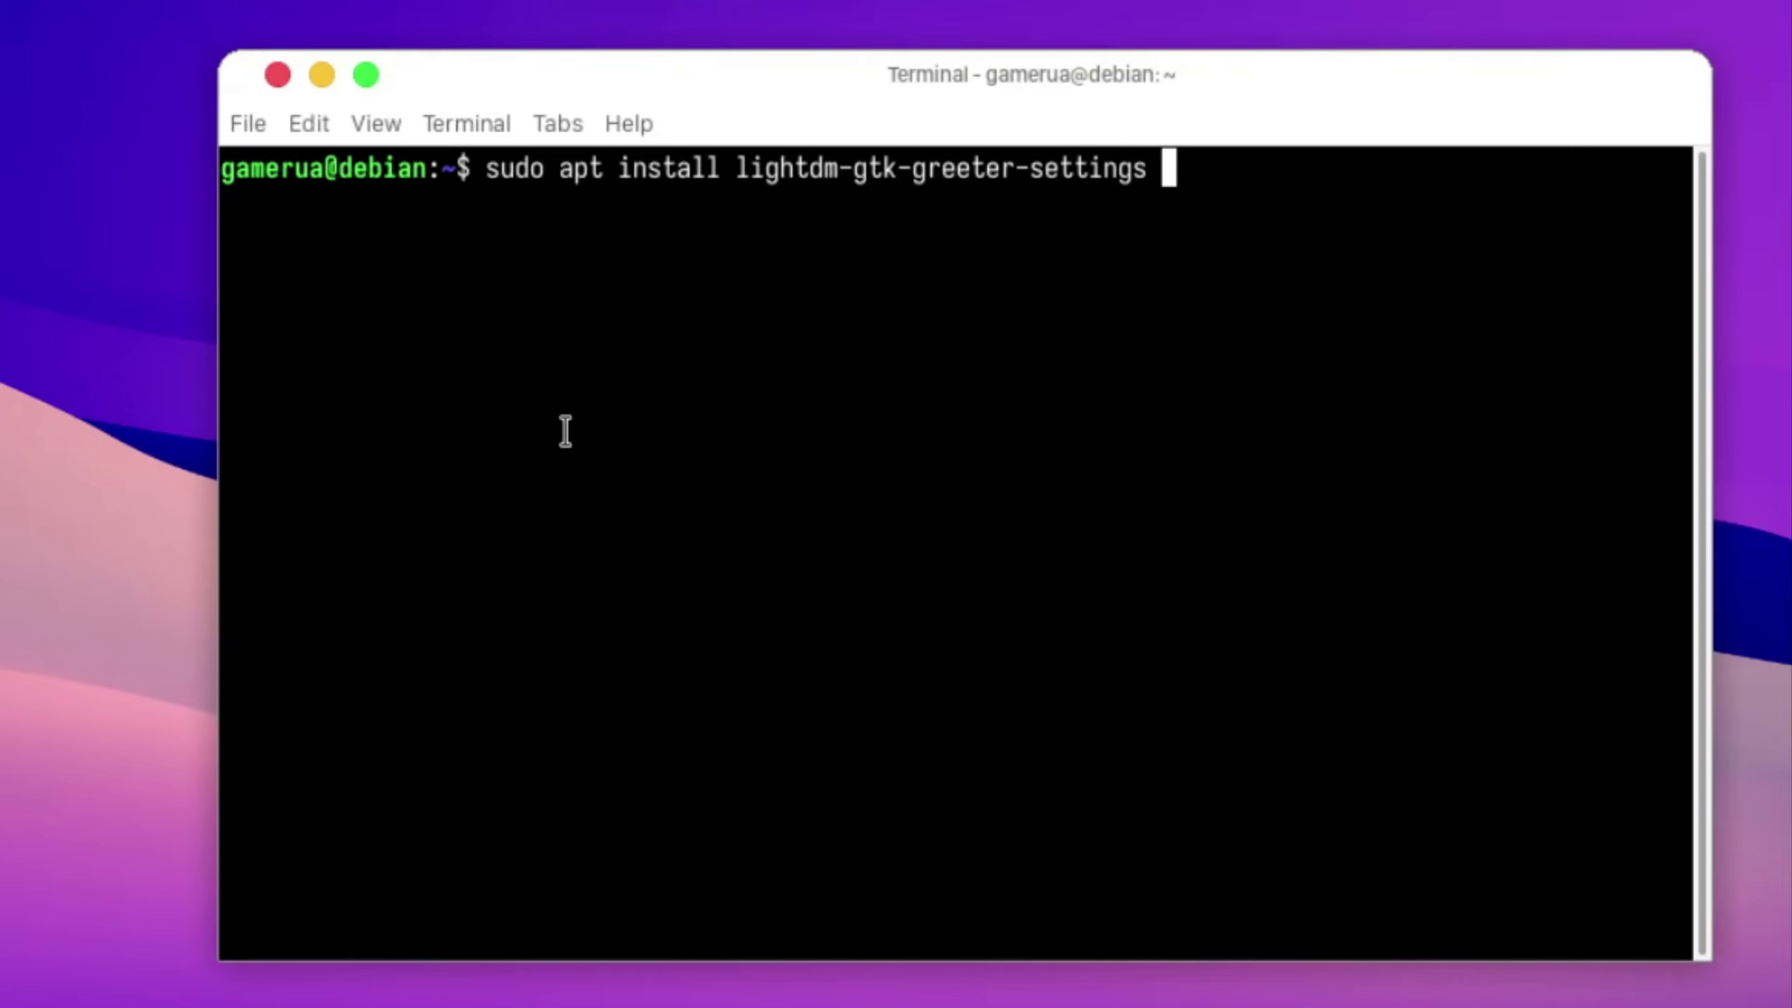
pyautogui.press('Return')
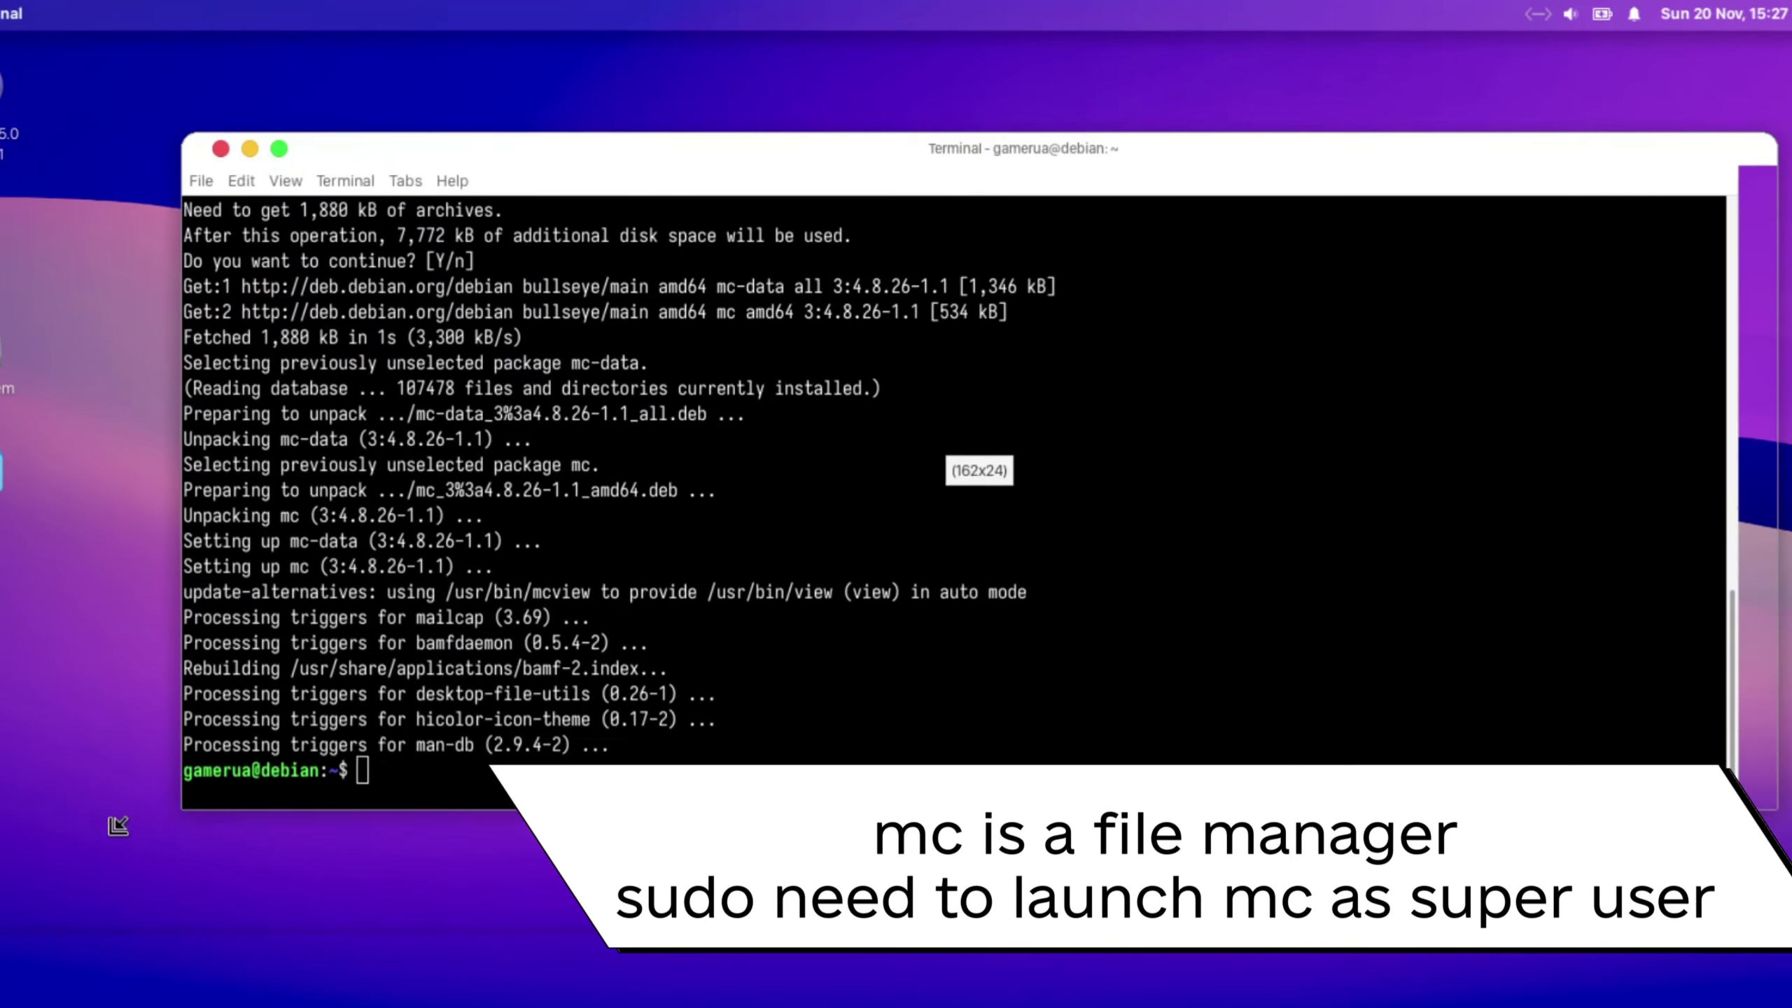
# Step: Start the mc file manager as superuser in the terminal
pyautogui.write('c')
pyautogui.press('Return')
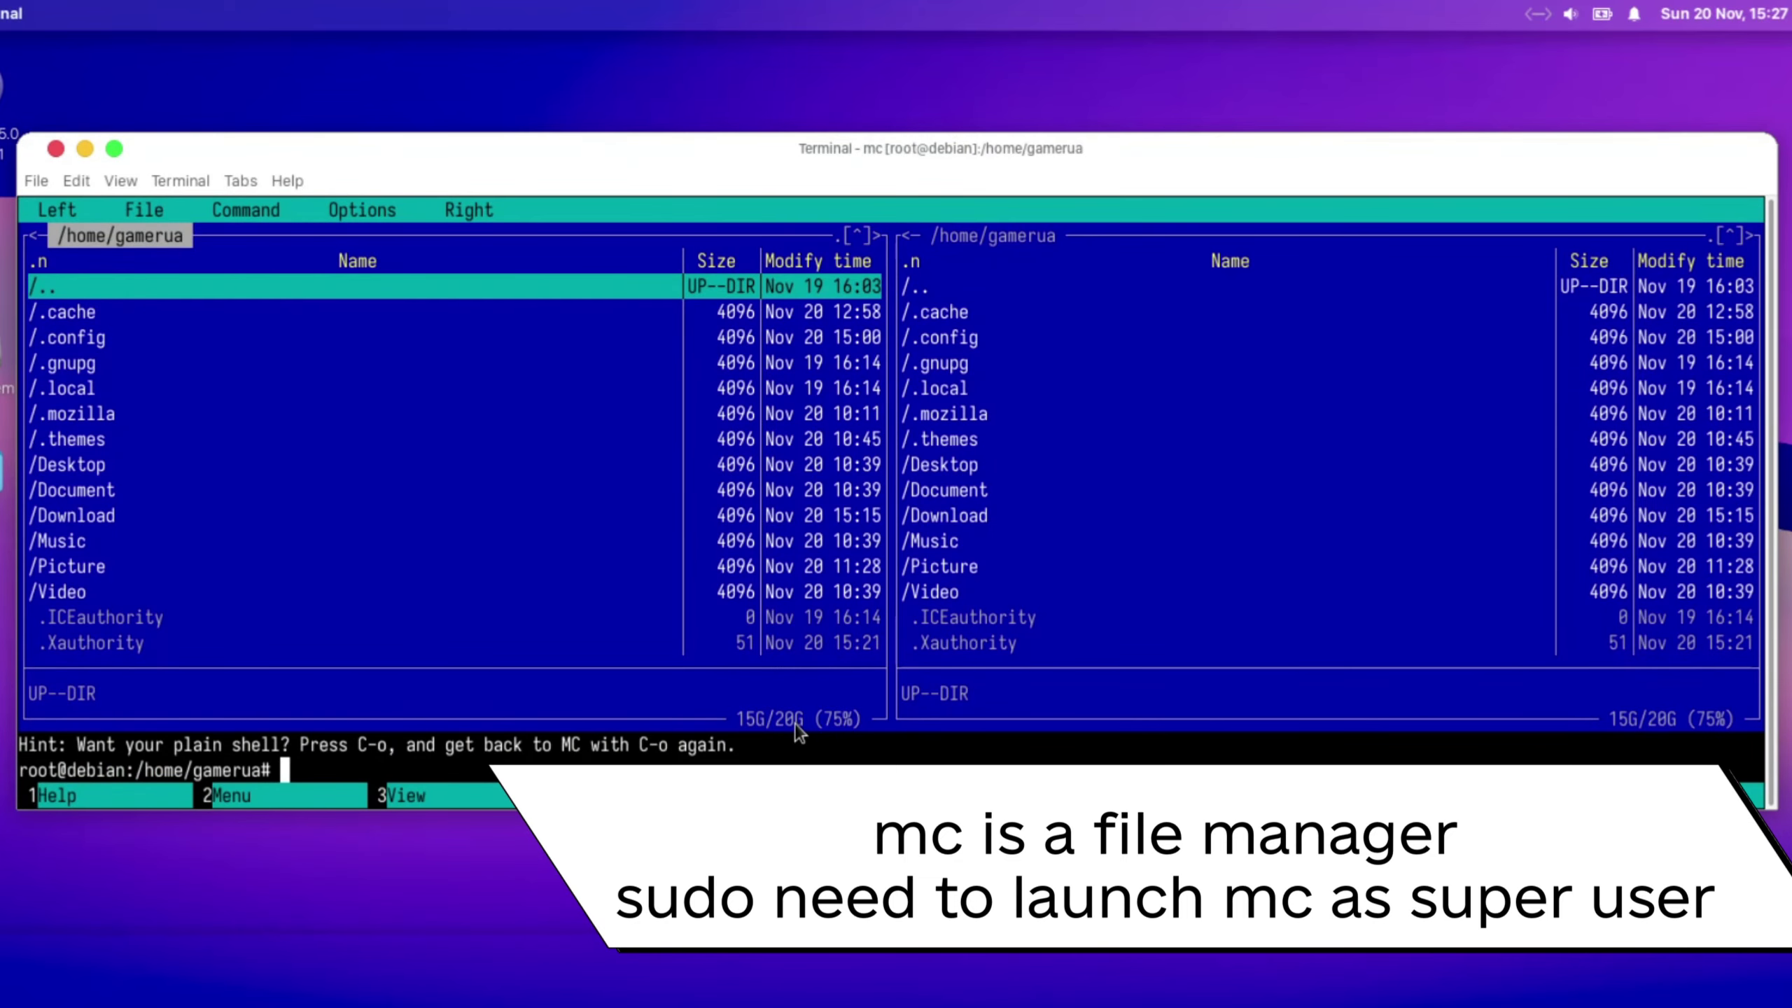
pyautogui.press('Down')
pyautogui.press('Down')
pyautogui.press('Down')
pyautogui.press('Down')
pyautogui.press('Return')
pyautogui.press('Down')
pyautogui.press('Return')
pyautogui.press('Down')
pyautogui.press('Down')
pyautogui.press('Down')
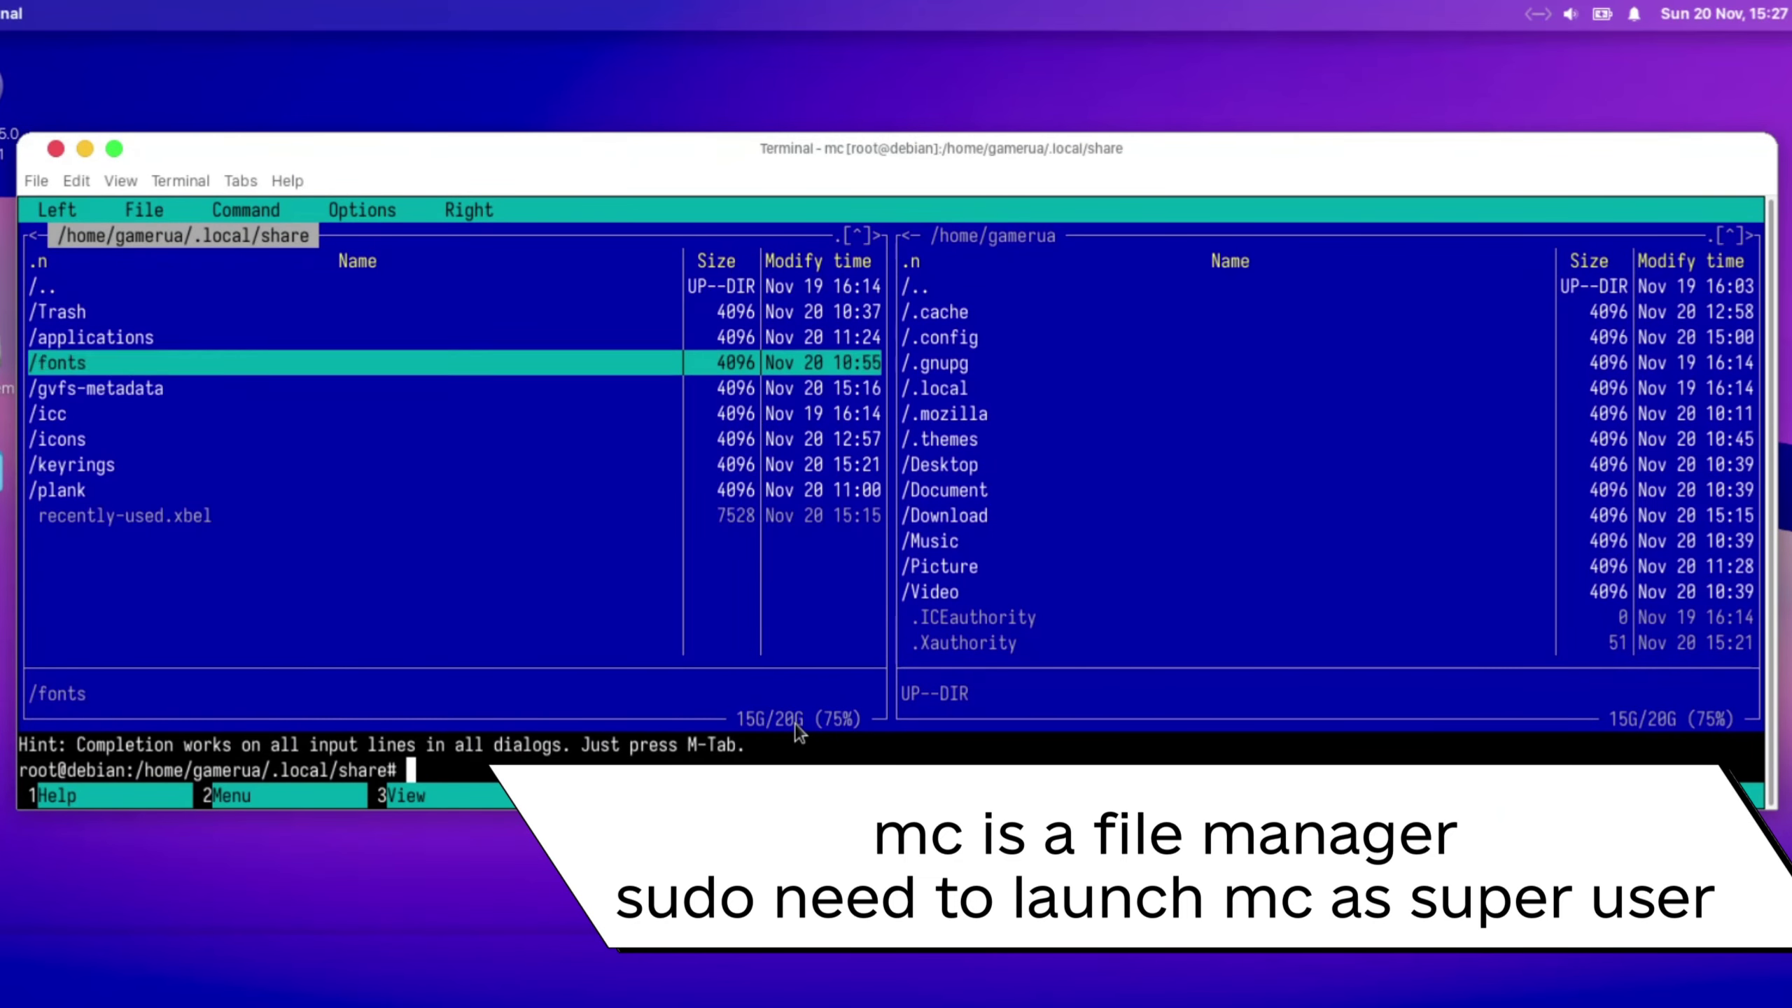
pyautogui.press('Down')
pyautogui.press('Down')
pyautogui.press('Down')
pyautogui.press('Up')
pyautogui.press('Home')
pyautogui.press('Return')
pyautogui.press('Up')
pyautogui.press('Return')
# Step: Open the .themes folder in the home directory in mc
pyautogui.press('Down')
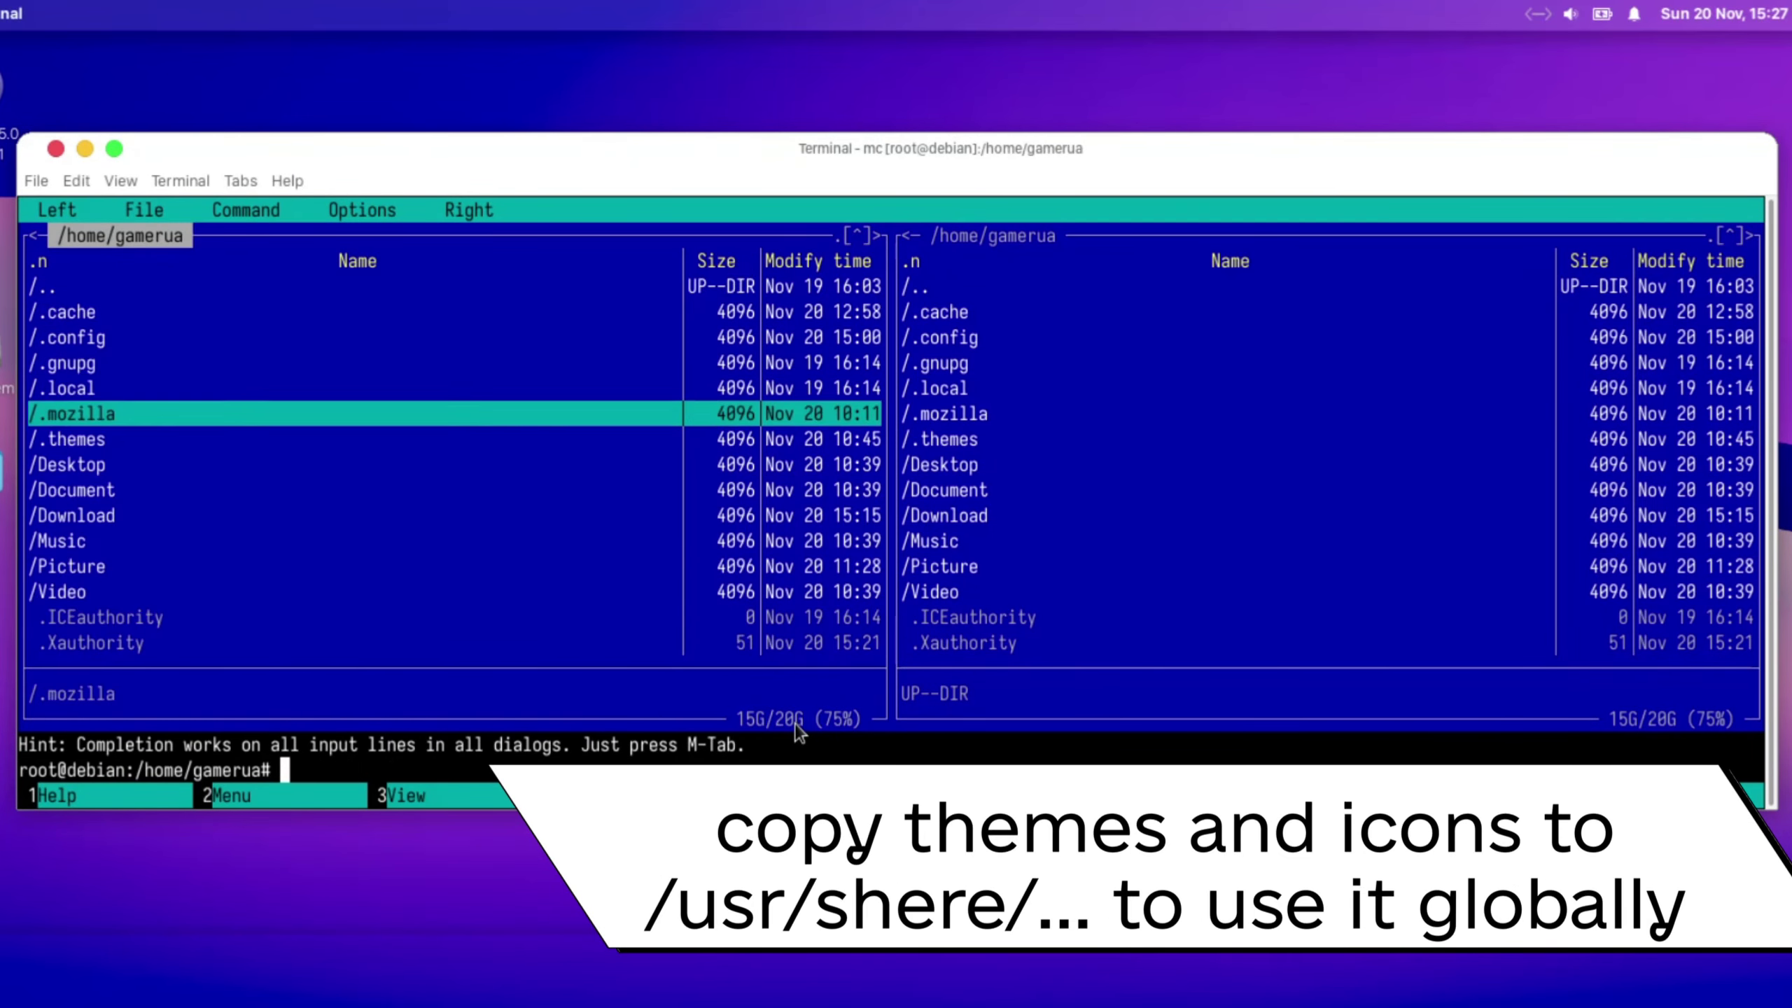
pyautogui.press('Down')
pyautogui.press('Return')
# Step: Switch to the other mc panel, go up to the root directory and navigate to /usr/share
pyautogui.press('Tab')
pyautogui.press('Return')
pyautogui.press('Return')
pyautogui.press('Down')
pyautogui.press('Down')
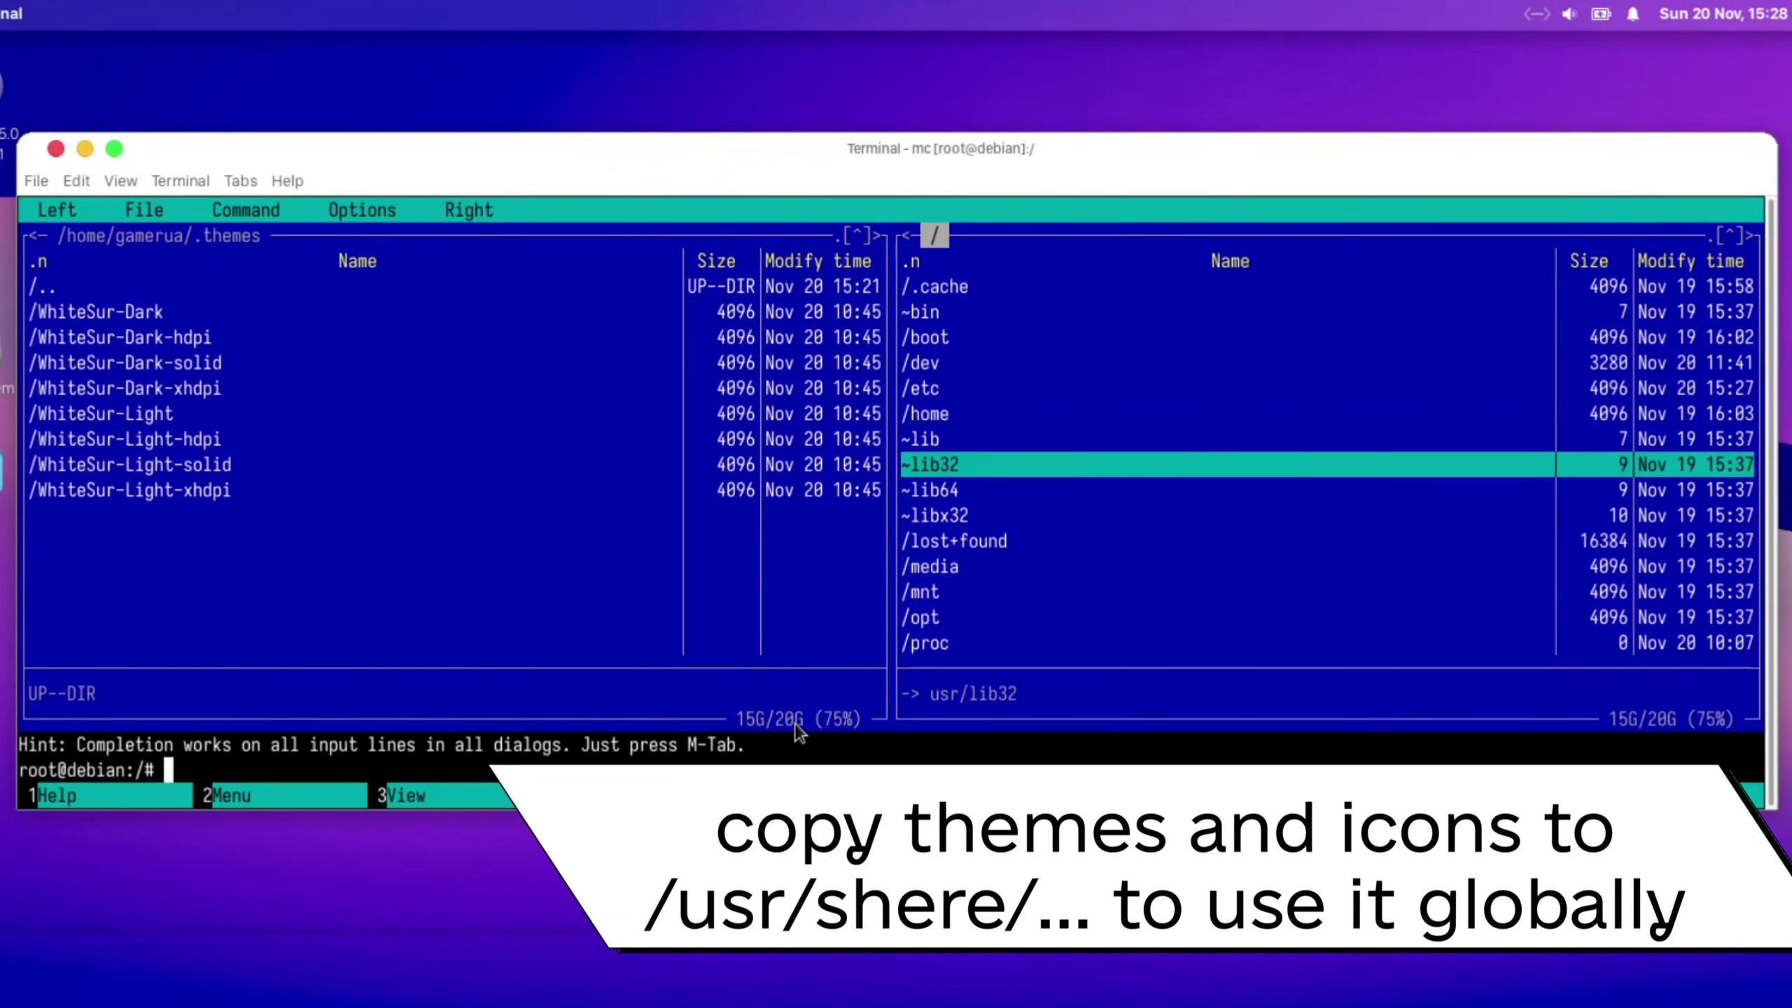
pyautogui.press('Down')
pyautogui.press('Down')
pyautogui.press('Down')
pyautogui.press('Down')
pyautogui.press('Down')
pyautogui.press('Down')
pyautogui.press('Down')
pyautogui.press('Down')
pyautogui.press('Down')
pyautogui.press('Down')
pyautogui.press('Down')
pyautogui.press('Down')
pyautogui.press('Down')
pyautogui.press('Down')
pyautogui.press('Return')
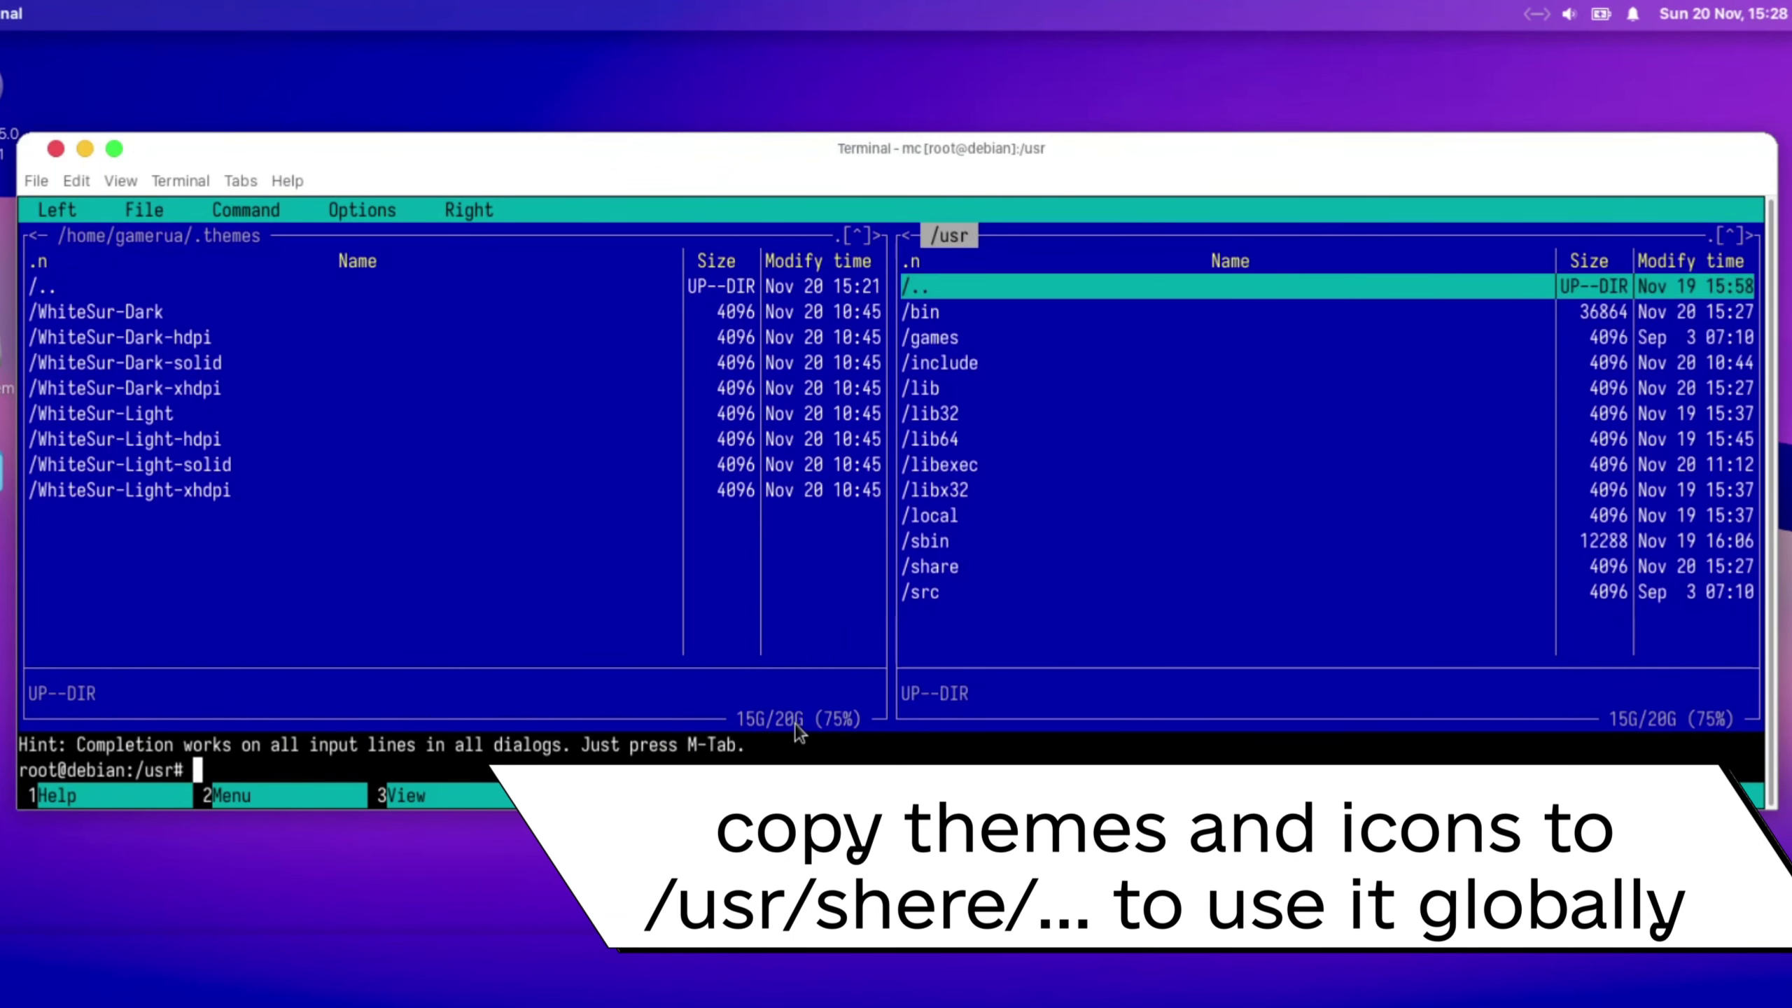
pyautogui.press('Down')
pyautogui.press('Down')
pyautogui.press('Down')
pyautogui.press('Down')
pyautogui.press('Down')
pyautogui.press('Down')
pyautogui.press('Down')
pyautogui.press('Down')
pyautogui.press('Down')
pyautogui.press('Down')
pyautogui.press('Down')
pyautogui.press('Return')
# Step: Find the themes folder in /usr/share and open it as the copy destination
pyautogui.press('Down')
pyautogui.press('Down')
pyautogui.press('Down')
pyautogui.press('Down')
pyautogui.press('Down')
pyautogui.press('Down')
pyautogui.press('Down')
pyautogui.press('Down')
pyautogui.press('Down')
pyautogui.press('Down')
pyautogui.press('Down')
pyautogui.press('Down')
pyautogui.press('Down')
pyautogui.press('Down')
pyautogui.press('Down')
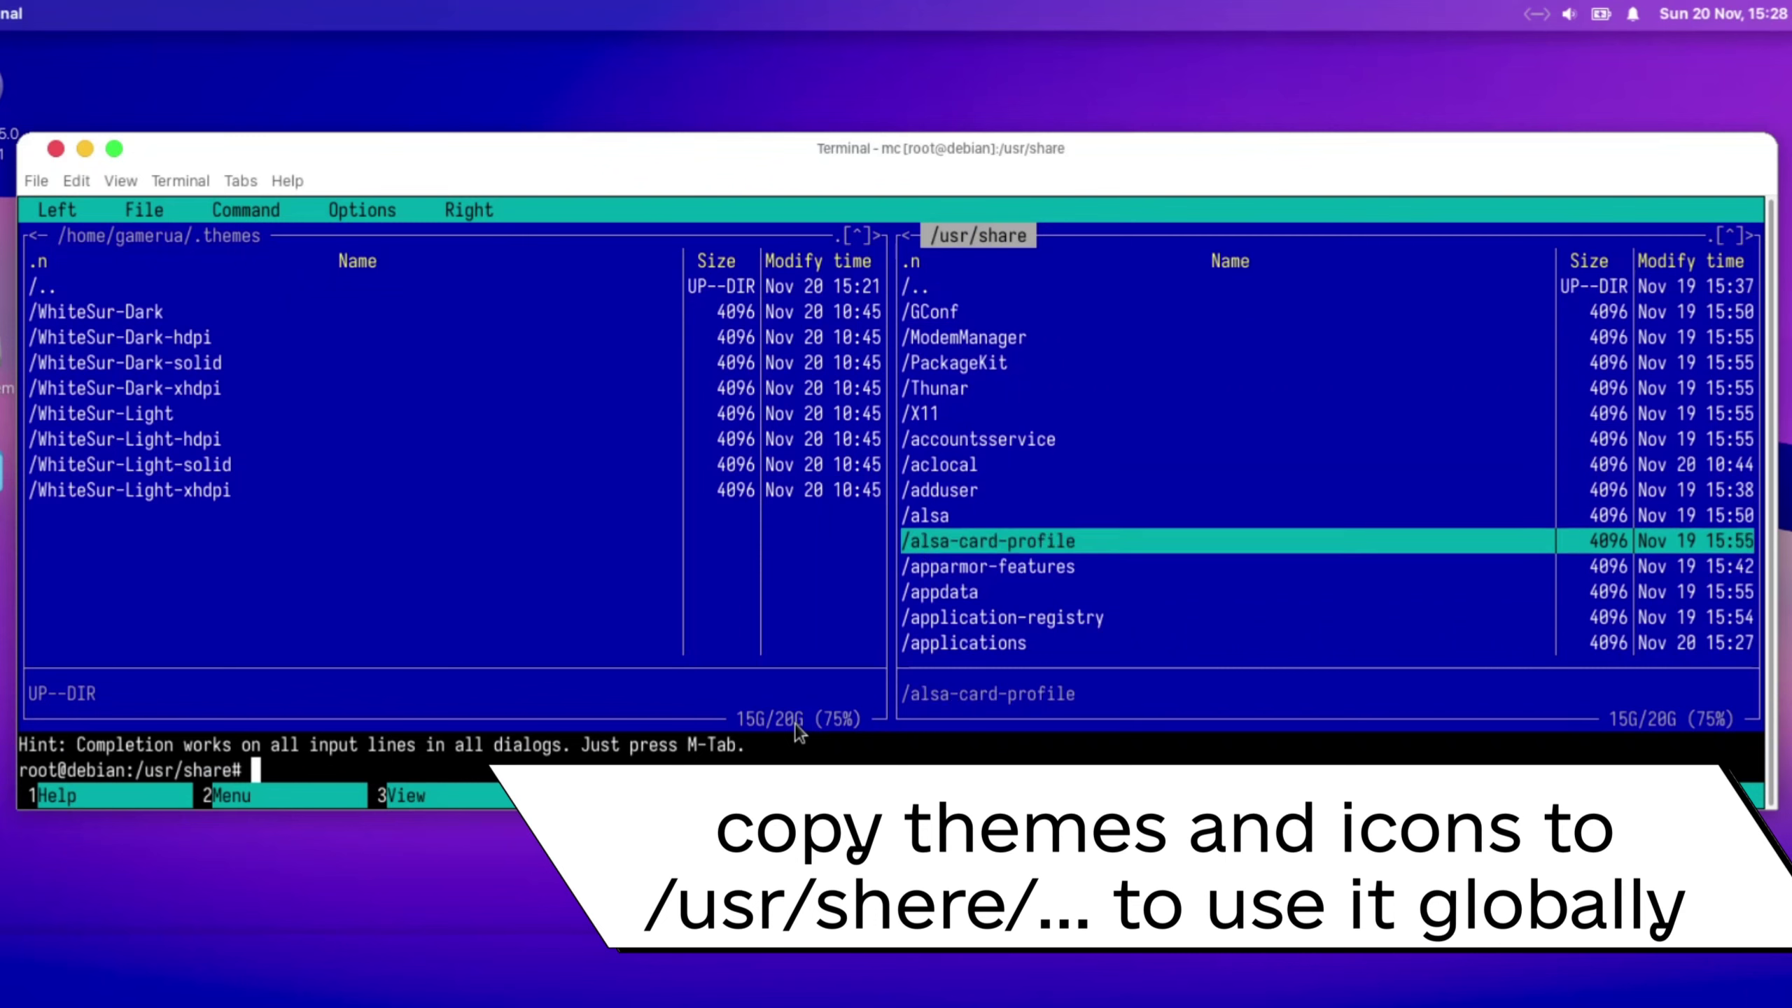
pyautogui.press('Down')
pyautogui.press('Down')
pyautogui.press('Down')
pyautogui.press('Down')
pyautogui.press('Down')
pyautogui.press('Down')
pyautogui.press('Down')
pyautogui.press('Down')
pyautogui.press('Down')
pyautogui.press('Down')
pyautogui.press('Down')
pyautogui.press('Down')
pyautogui.press('Down')
pyautogui.press('Down')
pyautogui.press('Down')
pyautogui.press('Down')
pyautogui.press('Down')
pyautogui.press('Down')
pyautogui.press('Down')
pyautogui.press('Down')
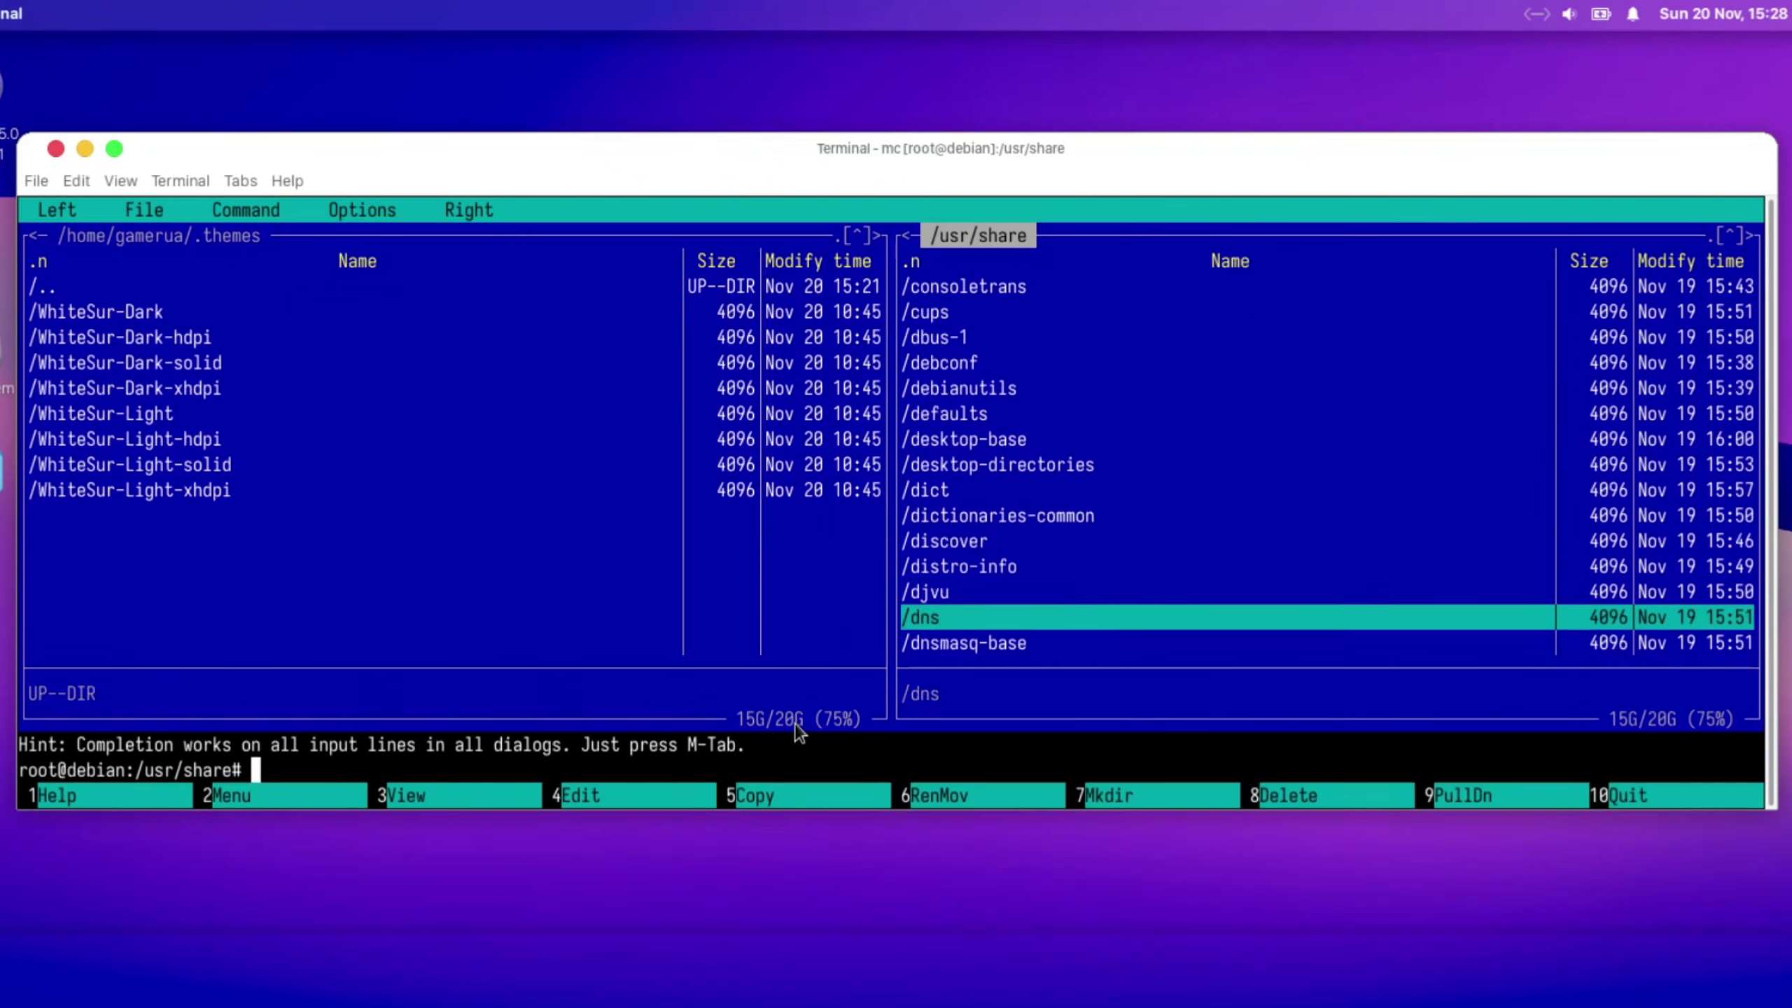
pyautogui.press('Down')
pyautogui.press('Down')
pyautogui.press('Down')
pyautogui.press('Down')
pyautogui.press('Down')
pyautogui.press('Down')
pyautogui.press('Down')
pyautogui.press('Down')
pyautogui.press('Down')
pyautogui.press('Down')
pyautogui.press('Down')
pyautogui.press('Down')
pyautogui.press('Down')
pyautogui.press('Down')
pyautogui.press('Down')
pyautogui.press('Down')
pyautogui.press('Down')
pyautogui.press('Down')
pyautogui.press('Down')
pyautogui.press('Down')
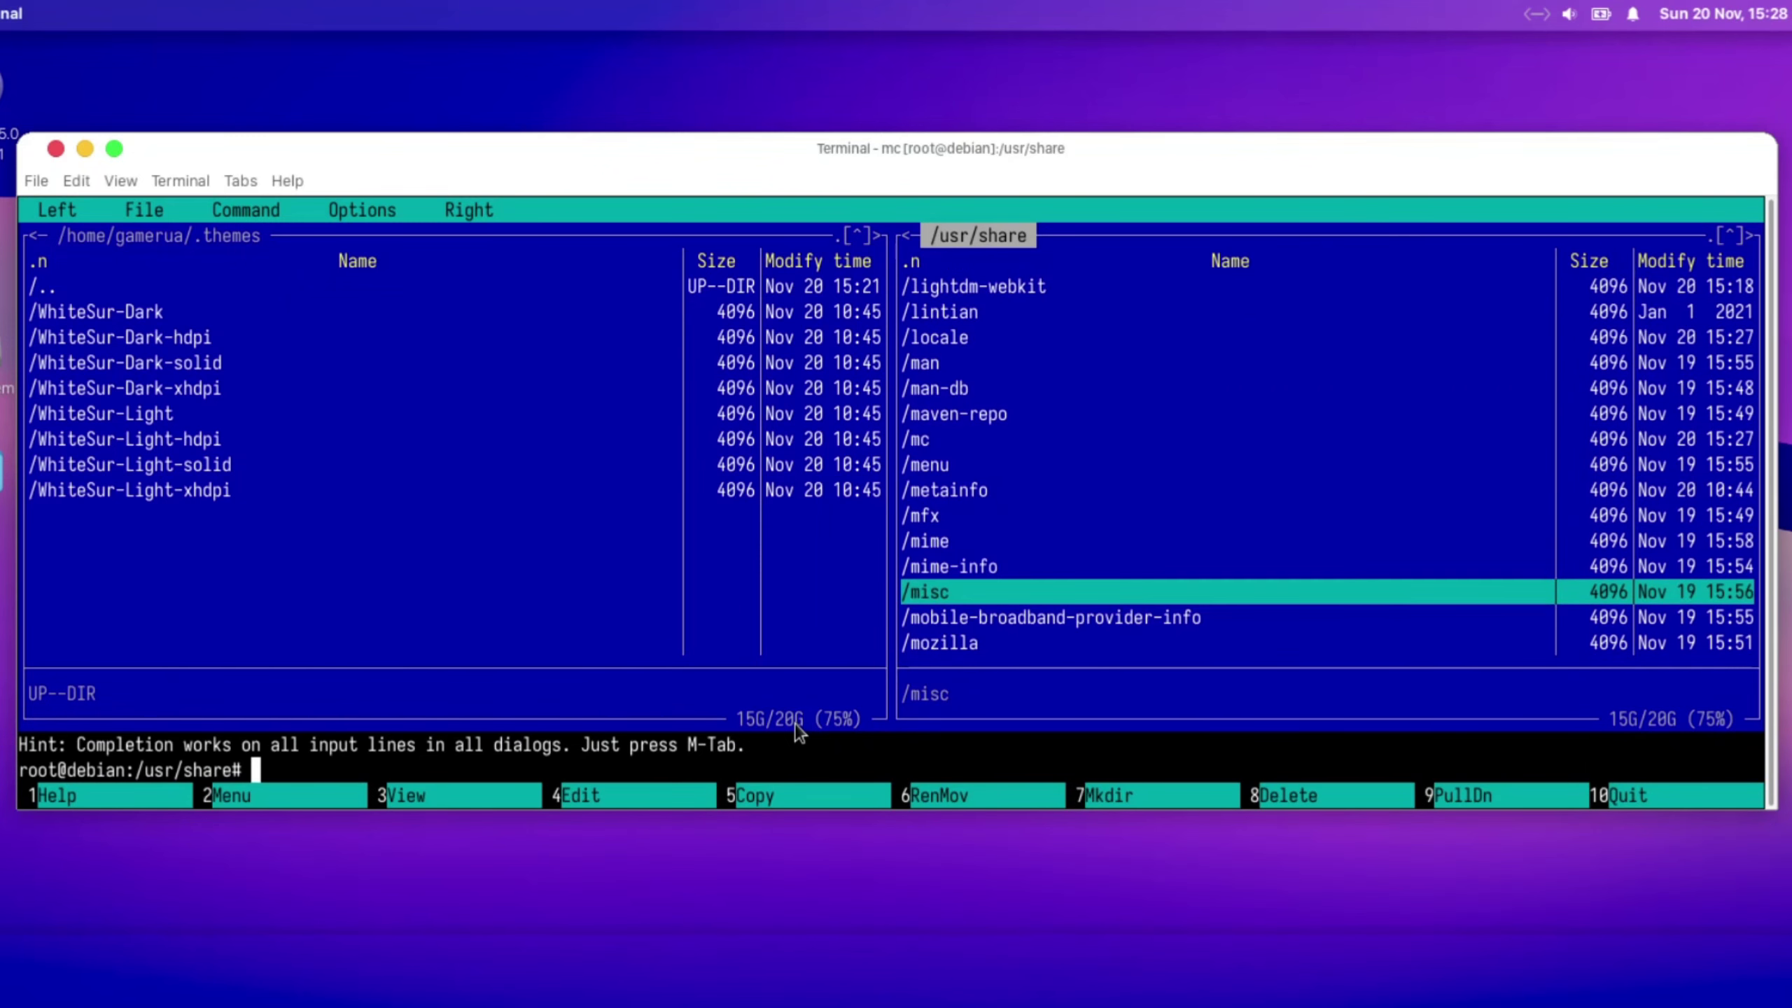
pyautogui.press('Down')
pyautogui.press('Return')
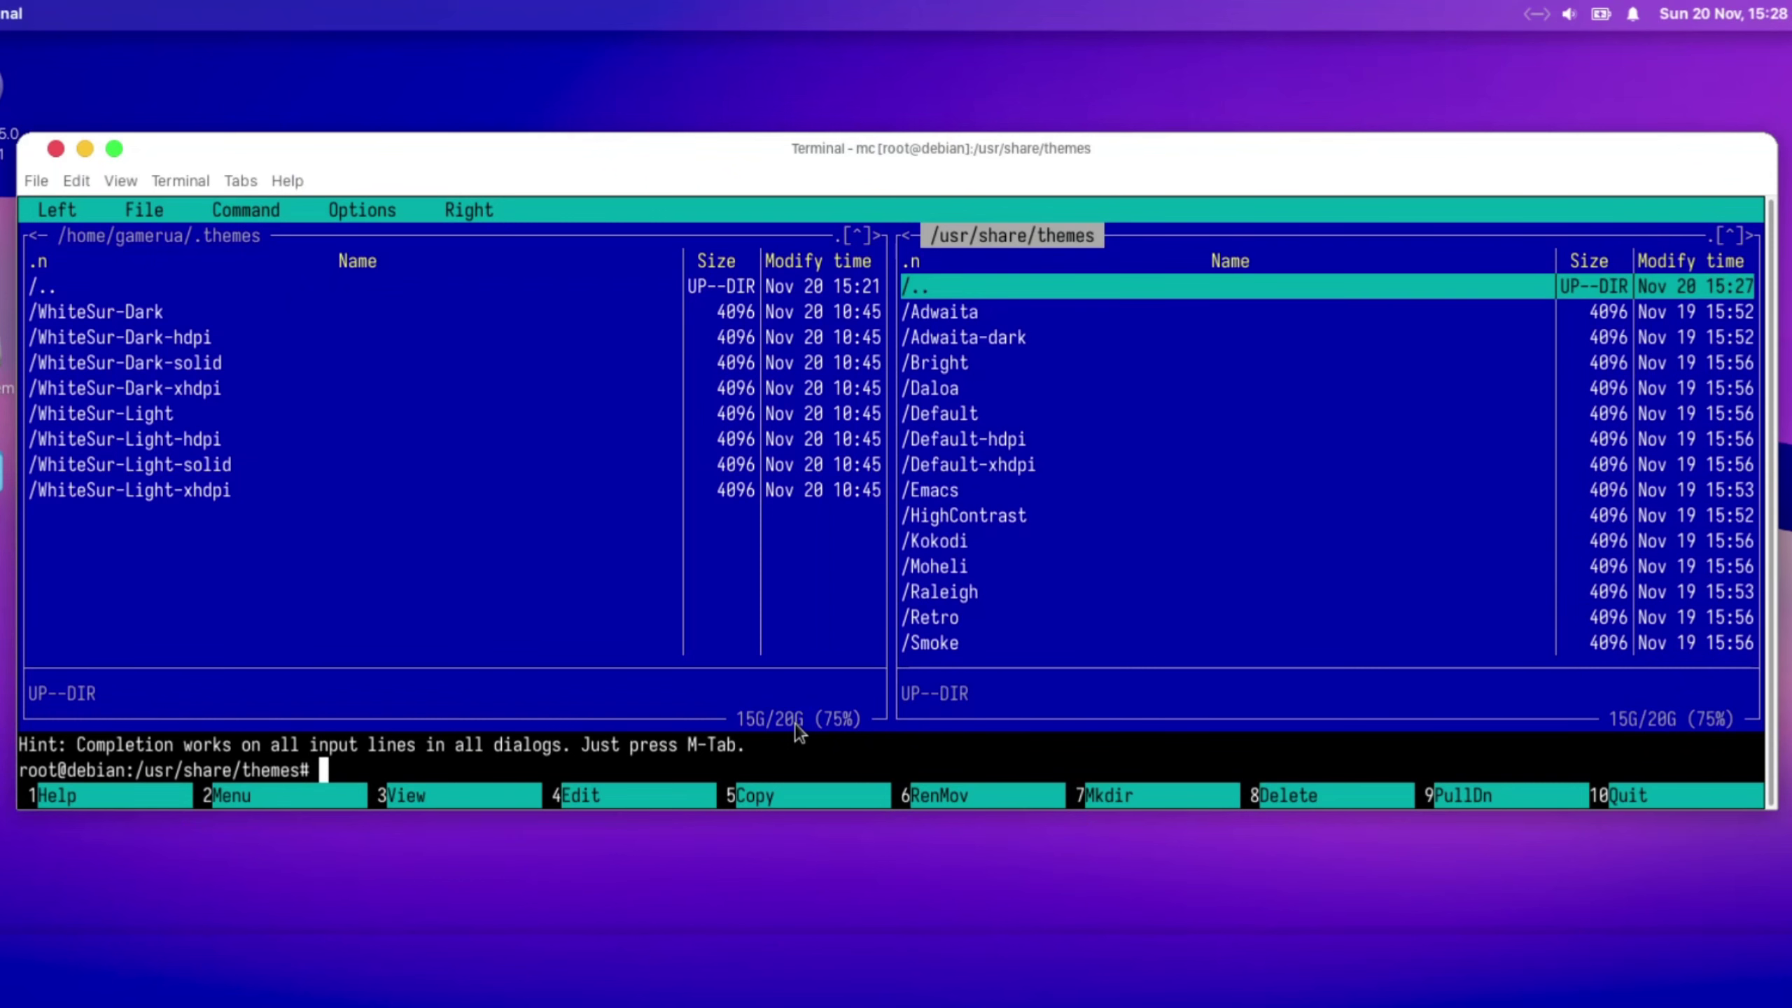
# Step: Look through the theme folders already installed in /usr/share/themes
pyautogui.press('Down')
pyautogui.press('Down')
pyautogui.press('Down')
pyautogui.press('Down')
pyautogui.press('Down')
pyautogui.press('Down')
pyautogui.press('Down')
pyautogui.press('Down')
pyautogui.press('Down')
pyautogui.press('Down')
pyautogui.press('Down')
pyautogui.press('Down')
pyautogui.press('Down')
pyautogui.press('Down')
pyautogui.press('Down')
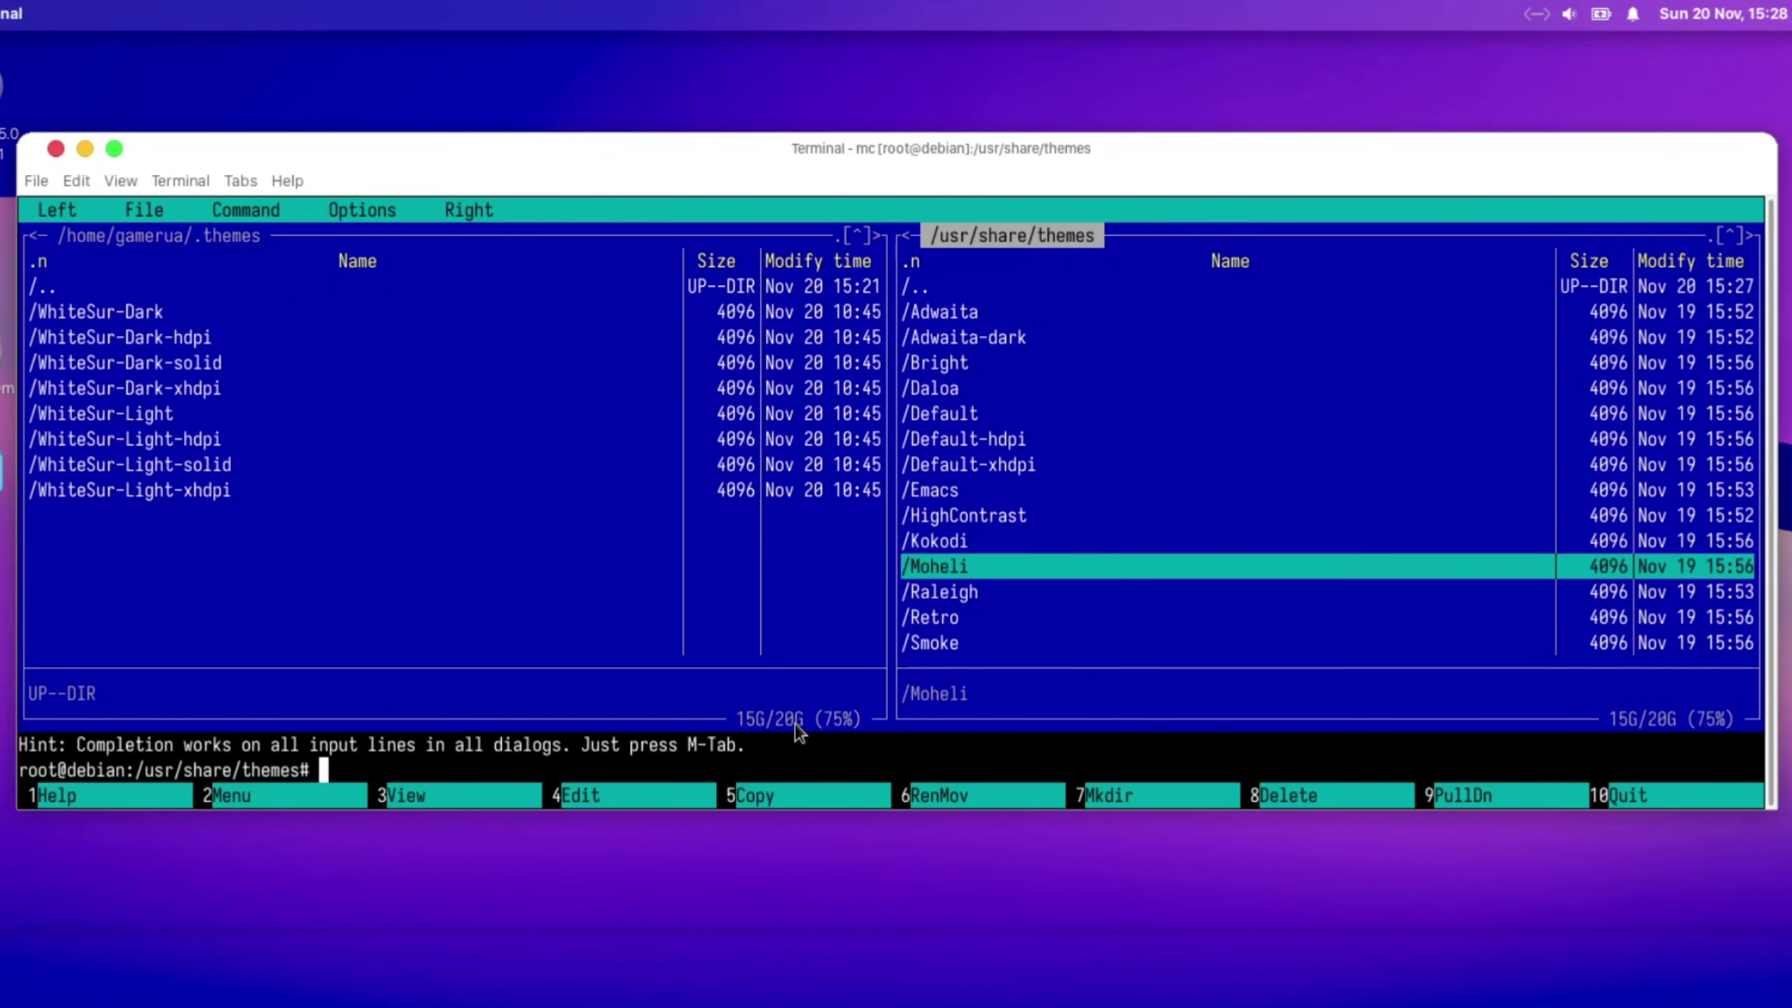
pyautogui.press('Up')
pyautogui.press('Up')
pyautogui.press('Up')
pyautogui.press('Up')
pyautogui.press('Up')
pyautogui.press('Up')
pyautogui.press('Up')
pyautogui.press('Up')
pyautogui.press('Up')
pyautogui.press('Up')
pyautogui.press('Up')
pyautogui.press('Up')
pyautogui.press('Up')
pyautogui.press('Up')
pyautogui.press('Up')
# Step: Copy the WhiteSur-Light folder from the home .themes directory to /usr/share/themes
pyautogui.press('Tab')
pyautogui.press('Down')
pyautogui.press('Down')
pyautogui.press('Down')
pyautogui.press('Down')
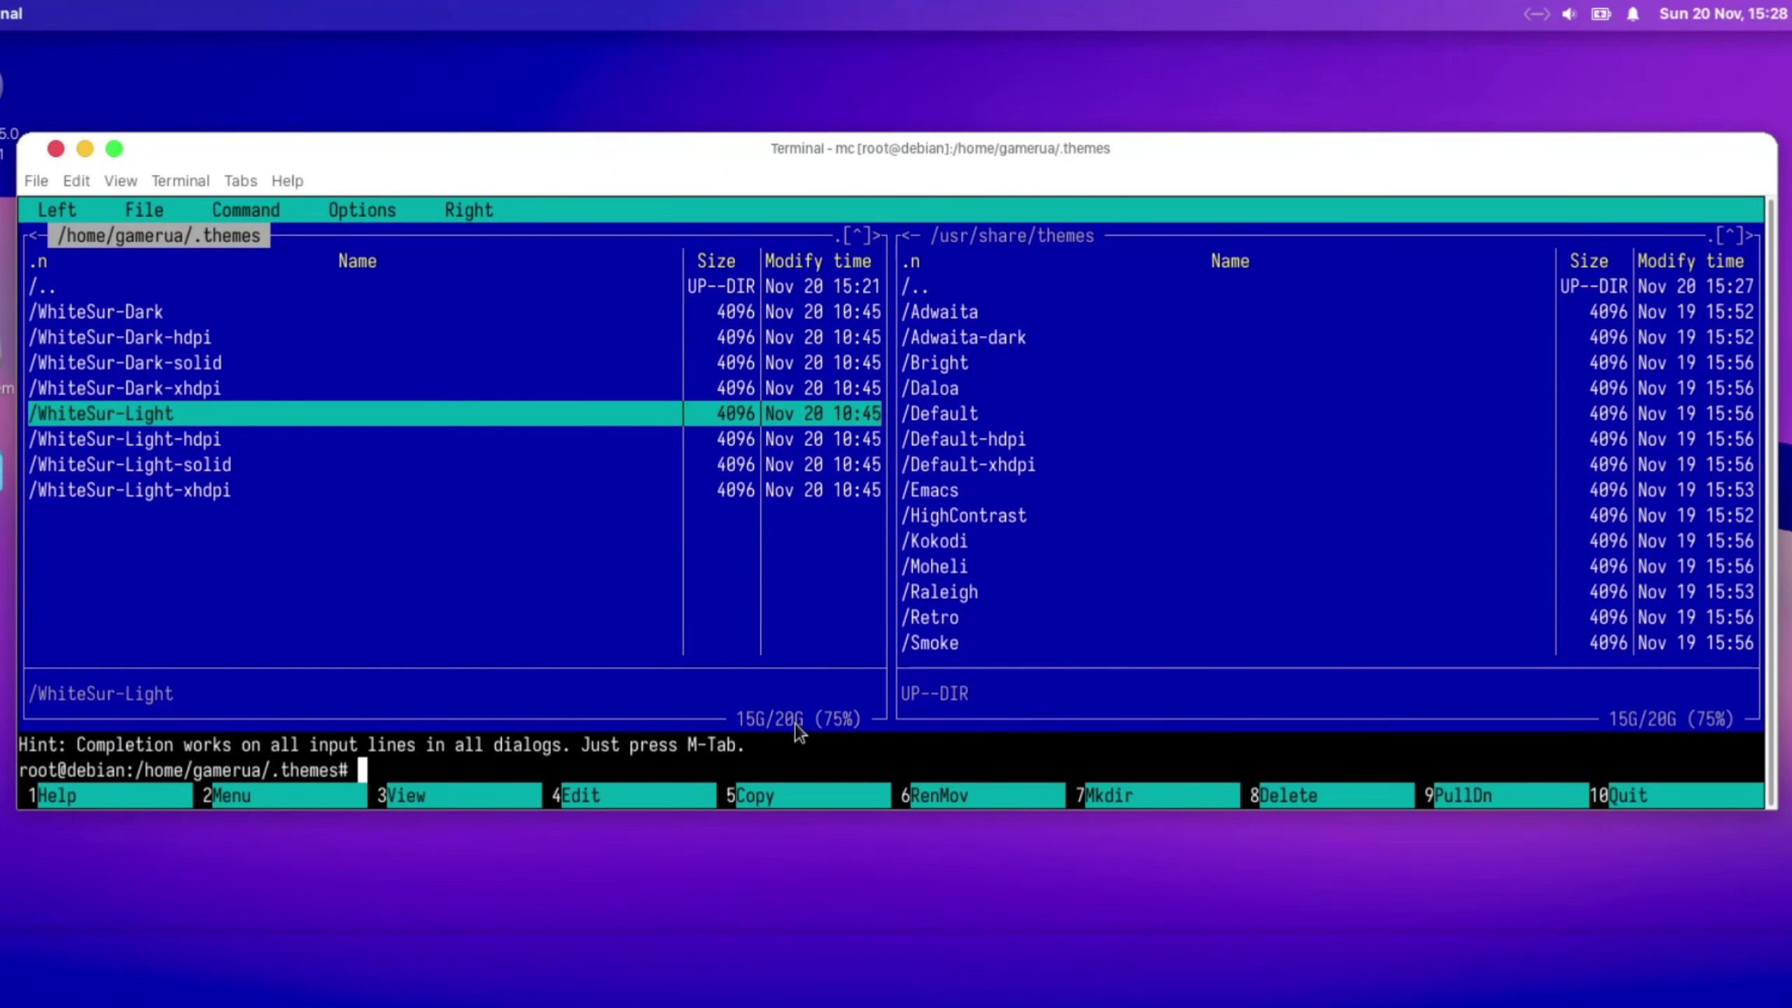
pyautogui.press('F5')
pyautogui.press('Return')
# Step: Go up from .themes to the home directory and open its .local folder
pyautogui.scroll(5, 540, 514)
pyautogui.press('Return')
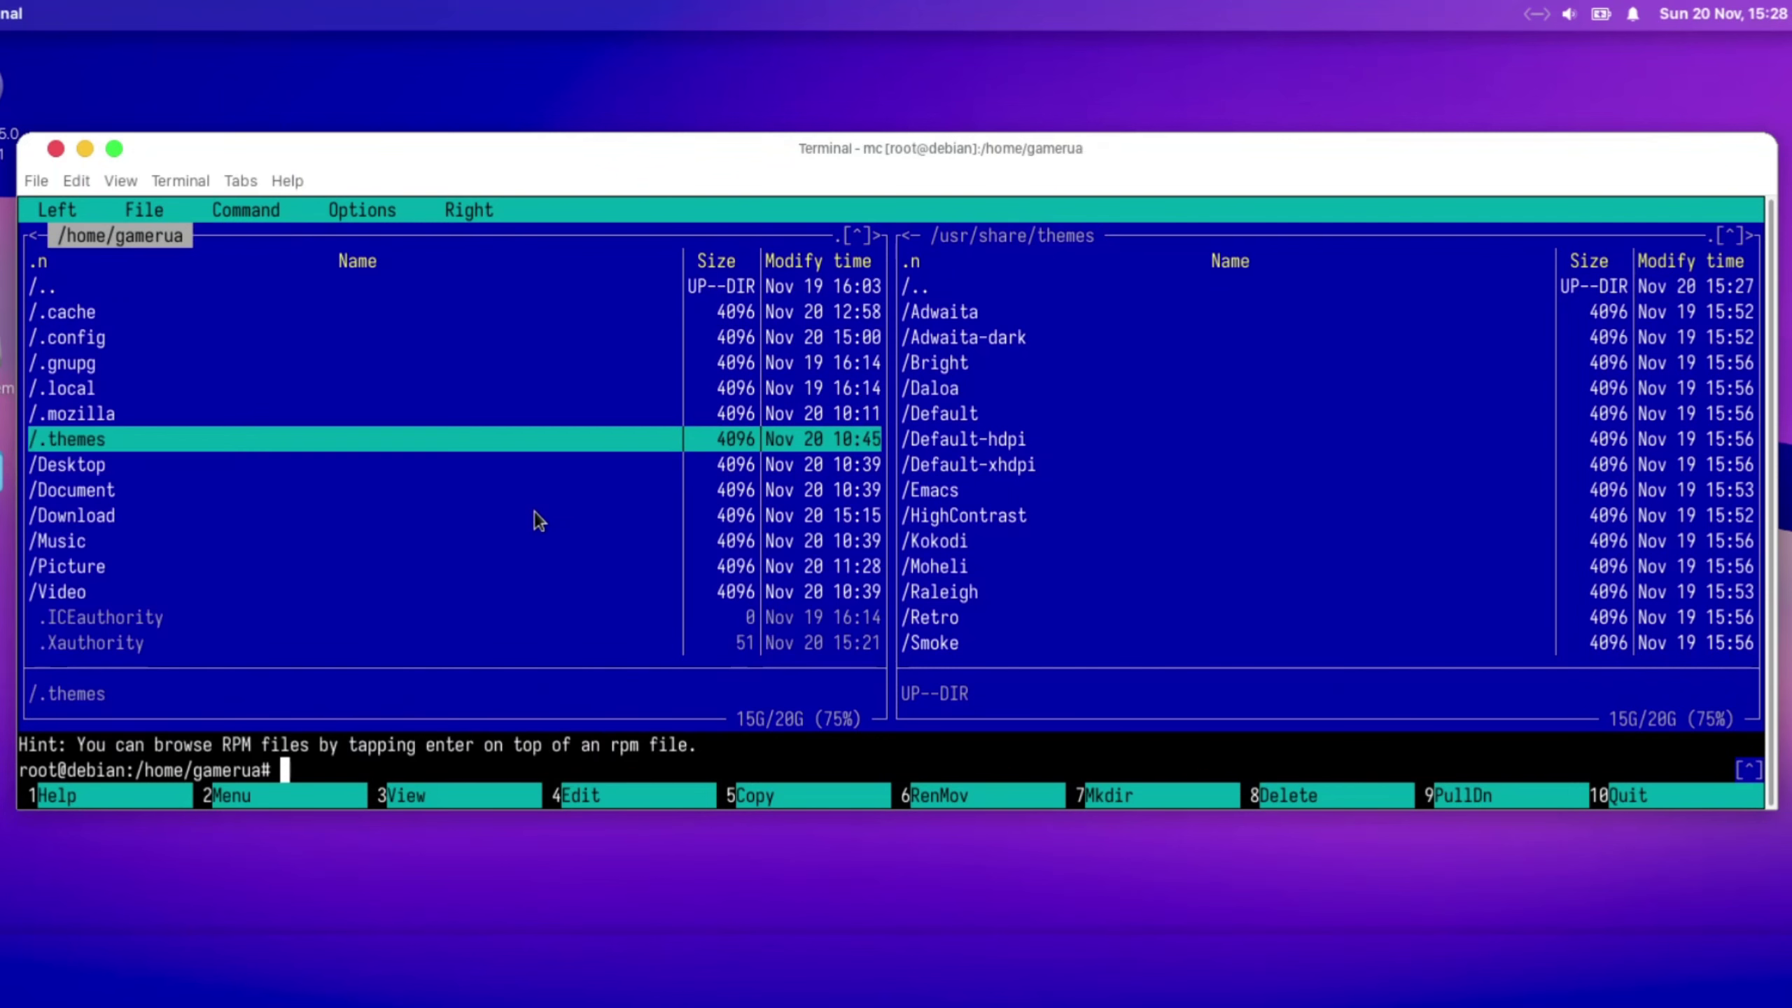
pyautogui.scroll(3, 539, 521)
pyautogui.scroll(-3, 539, 521)
pyautogui.scroll(2, 539, 520)
pyautogui.press('Return')
# Step: Open the share folder inside .local and enter its icons folder as the copy source
pyautogui.scroll(-1, 540, 521)
pyautogui.rightClick(539, 521)
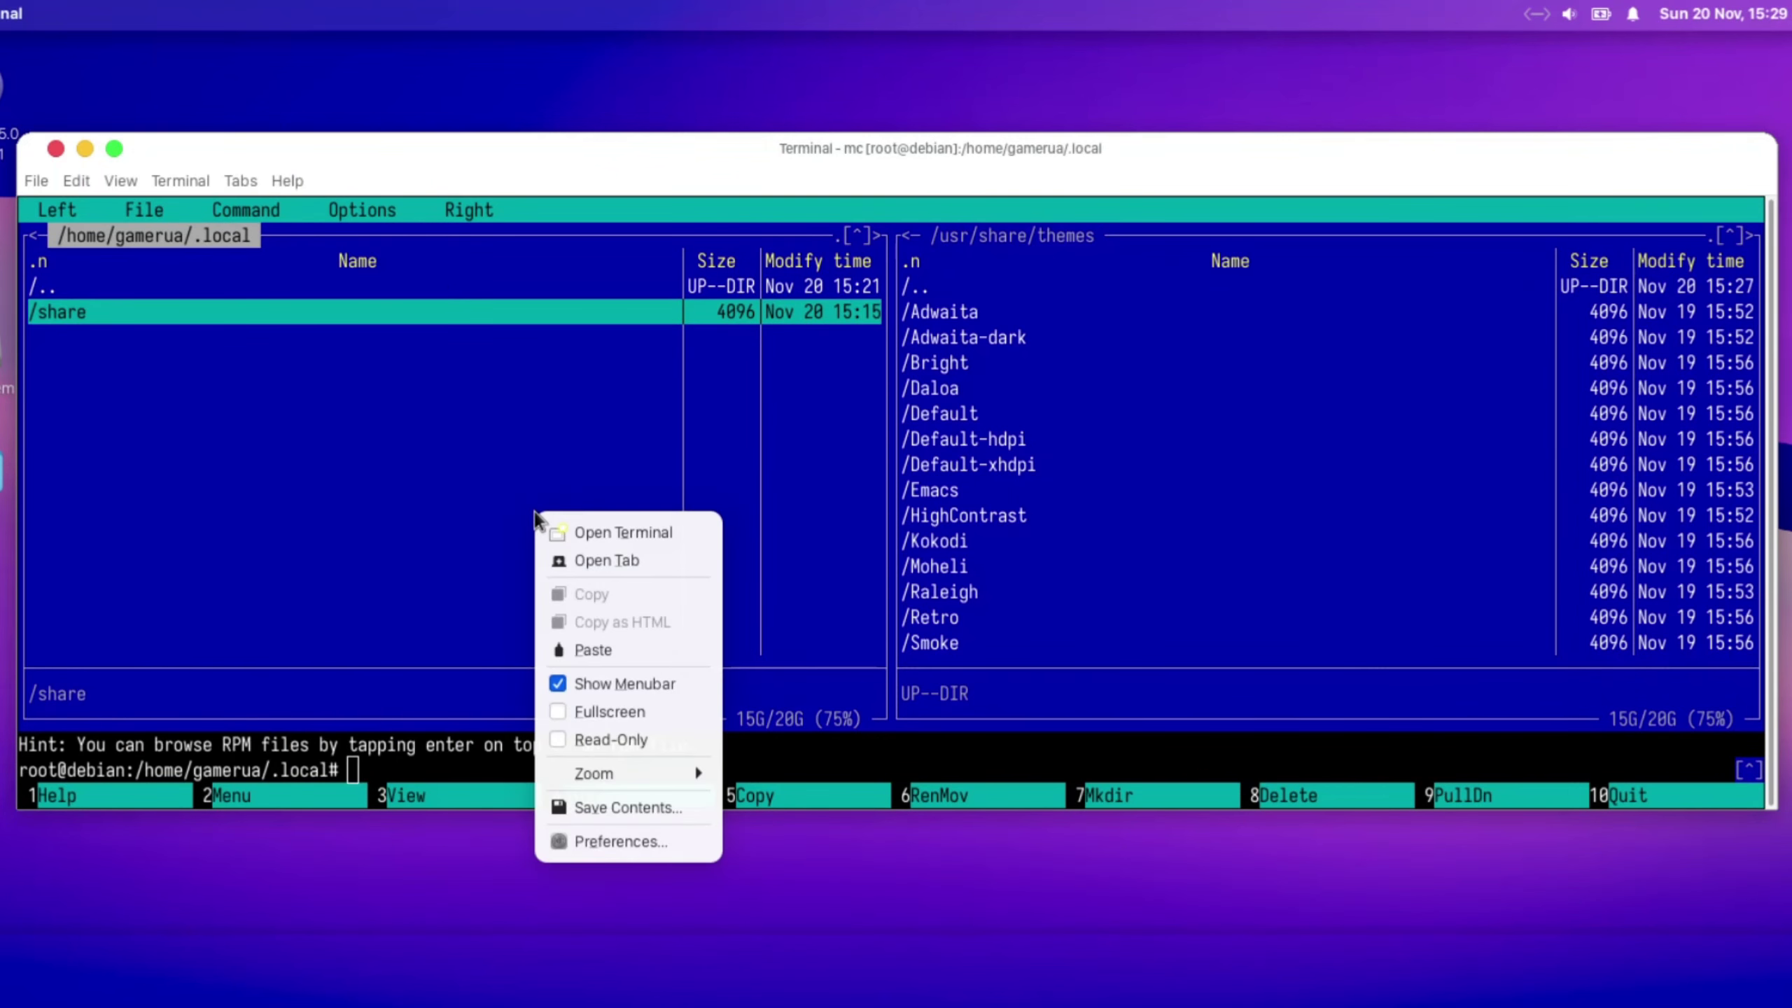
pyautogui.press('Escape')
pyautogui.press('Return')
pyautogui.scroll(-3, 540, 521)
pyautogui.scroll(-3, 540, 520)
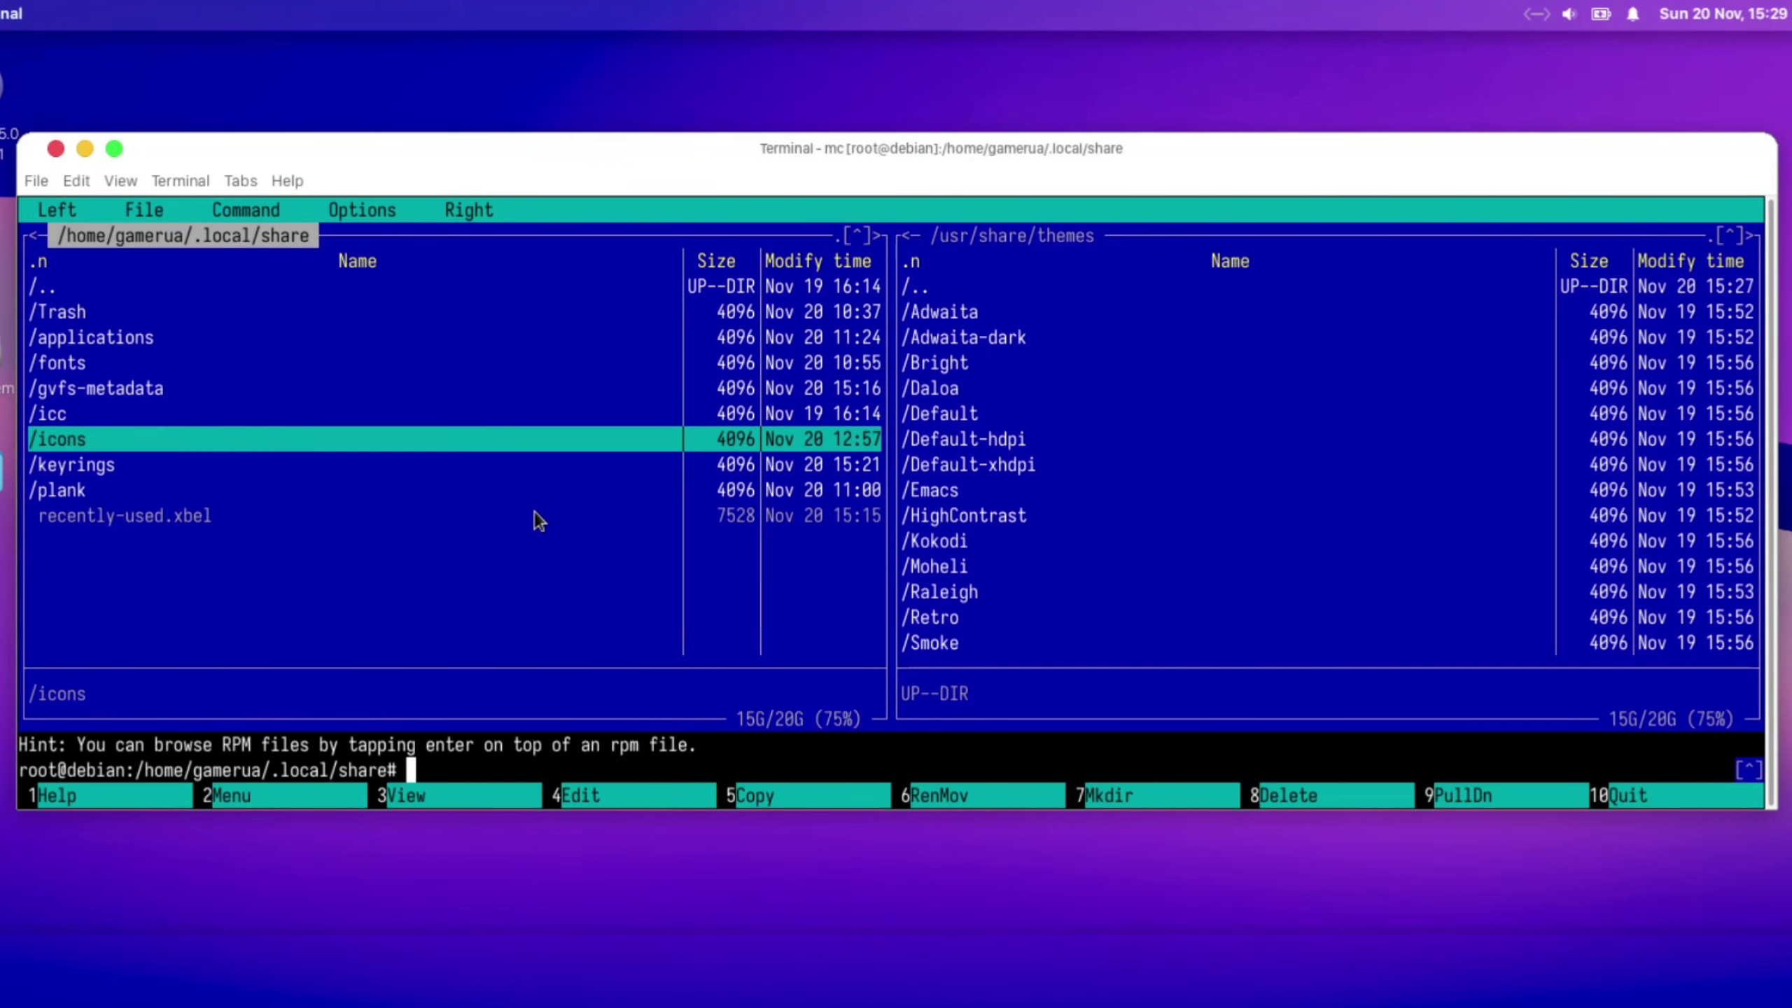
pyautogui.press('Return')
# Step: In the other mc panel, leave the themes folder and switch to /usr/share/icons as the copy destination
pyautogui.press('Tab')
pyautogui.press('Return')
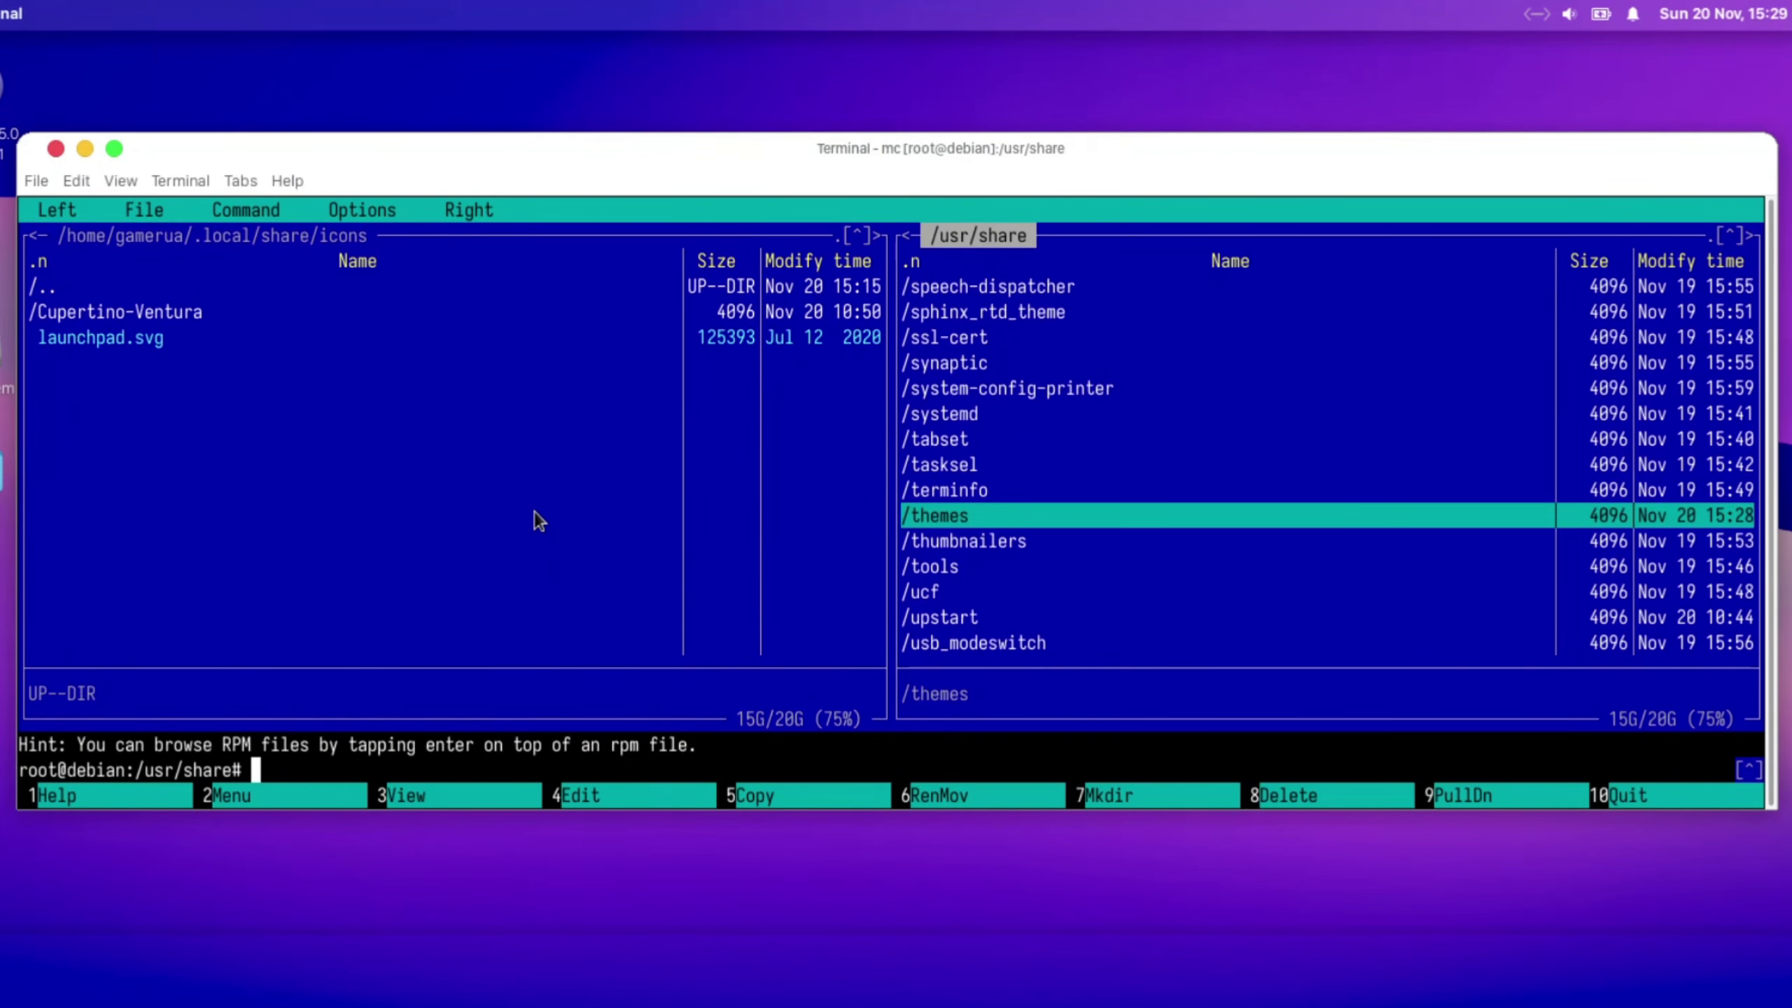
pyautogui.write('cd icons')
pyautogui.press('Return')
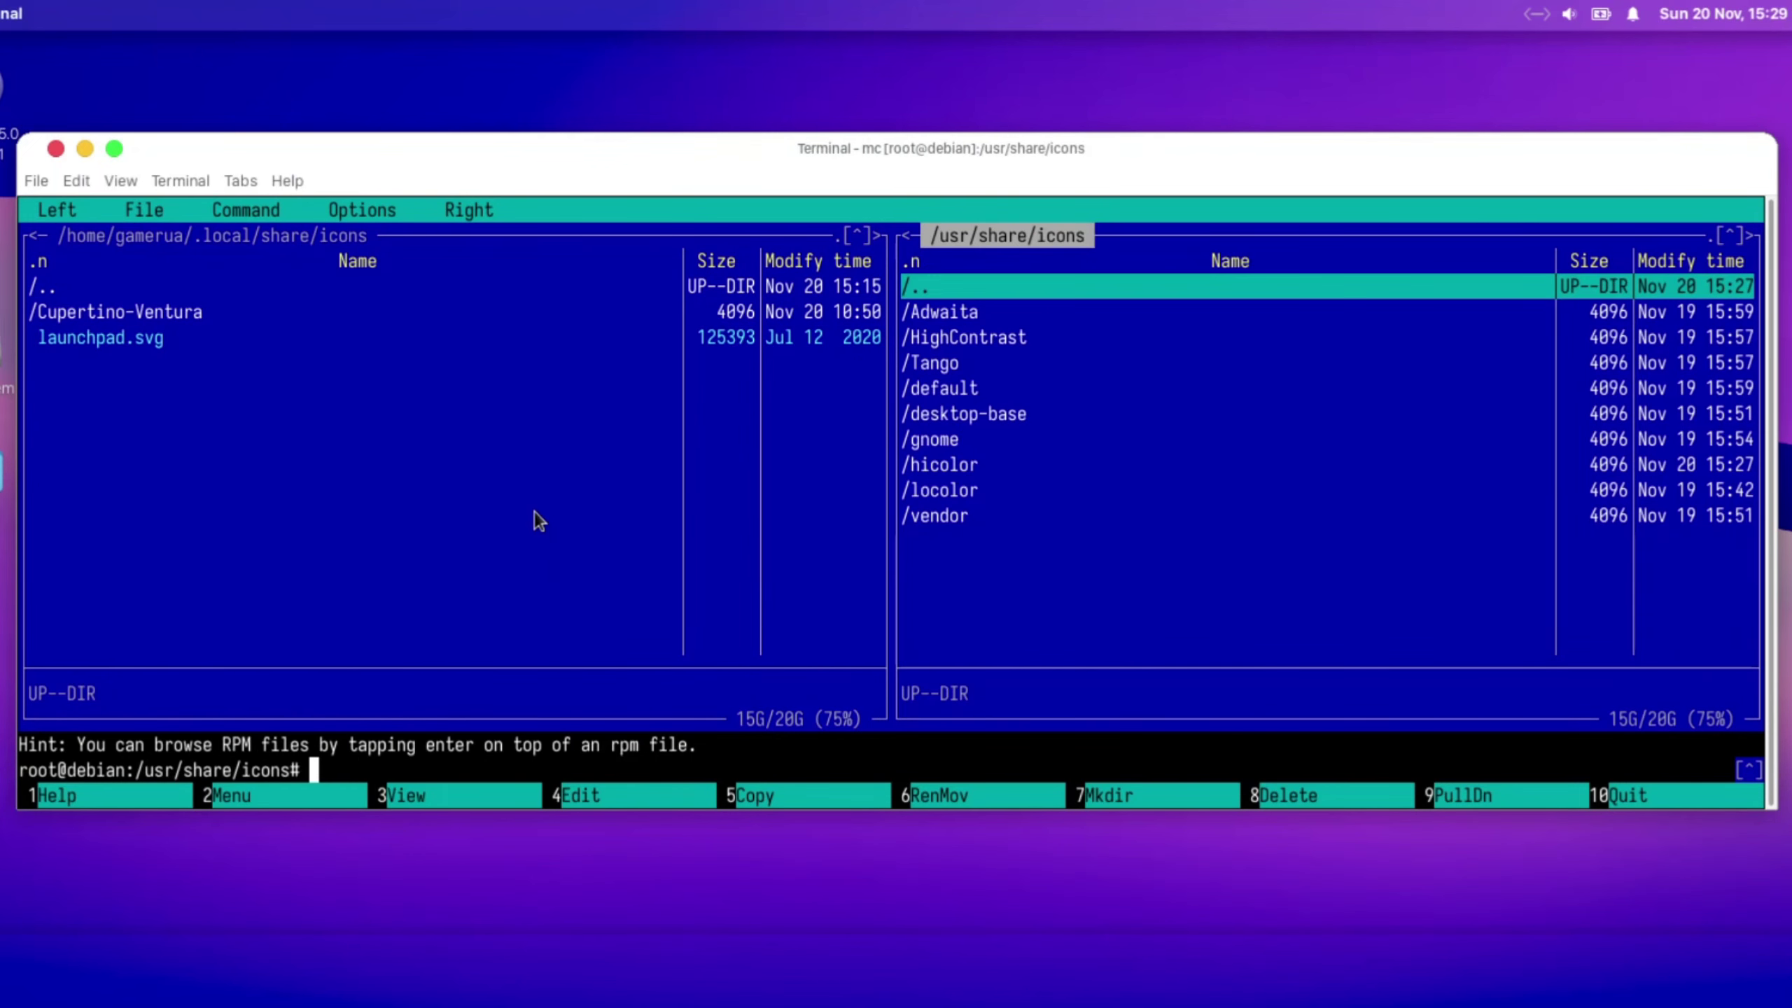
# Step: Look through the icon theme folders installed in /usr/share/icons
pyautogui.press('Down')
pyautogui.press('Down')
pyautogui.press('Down')
pyautogui.press('Down')
pyautogui.press('Down')
pyautogui.press('Down')
pyautogui.press('Down')
pyautogui.press('Down')
pyautogui.press('Down')
pyautogui.press('Up')
pyautogui.press('Up')
pyautogui.press('Up')
pyautogui.press('Up')
pyautogui.press('Up')
pyautogui.press('Up')
pyautogui.press('Up')
pyautogui.press('Up')
pyautogui.press('Up')
# Step: Copy the Cupertino-Ventura icon folder from .local/share/icons to /usr/share/icons
pyautogui.press('Tab')
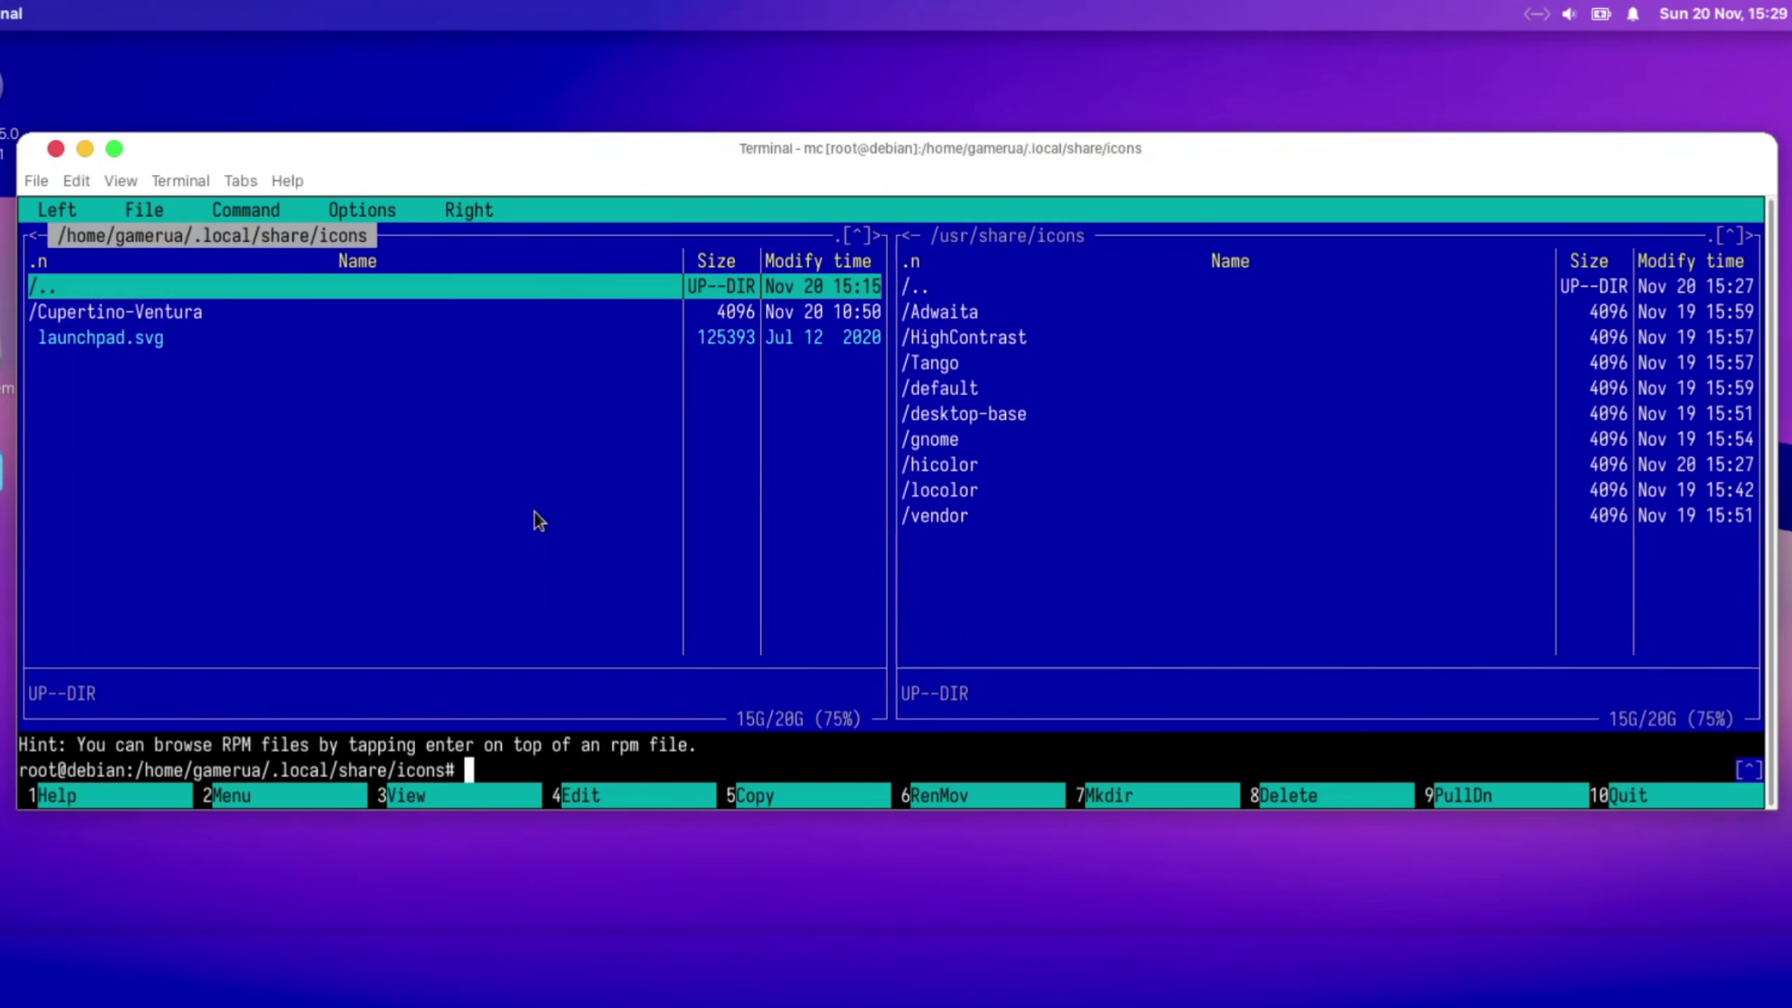
pyautogui.press('Down')
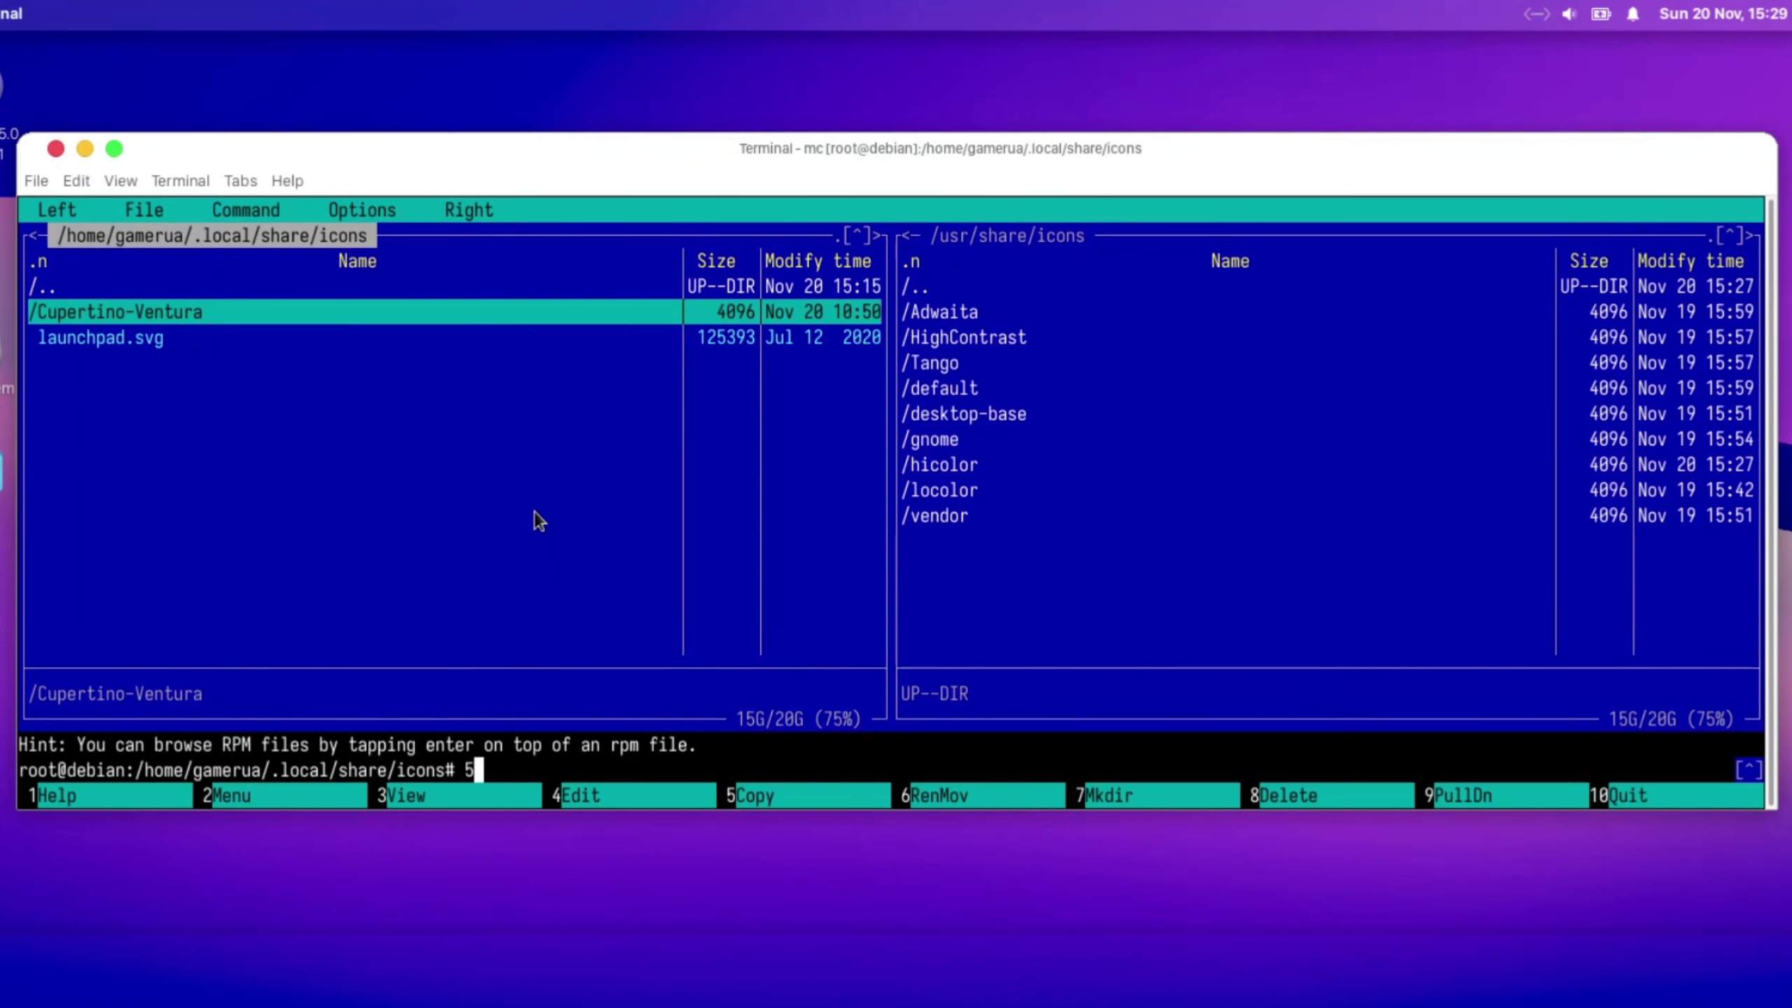
pyautogui.press('F5')
pyautogui.press('Return')
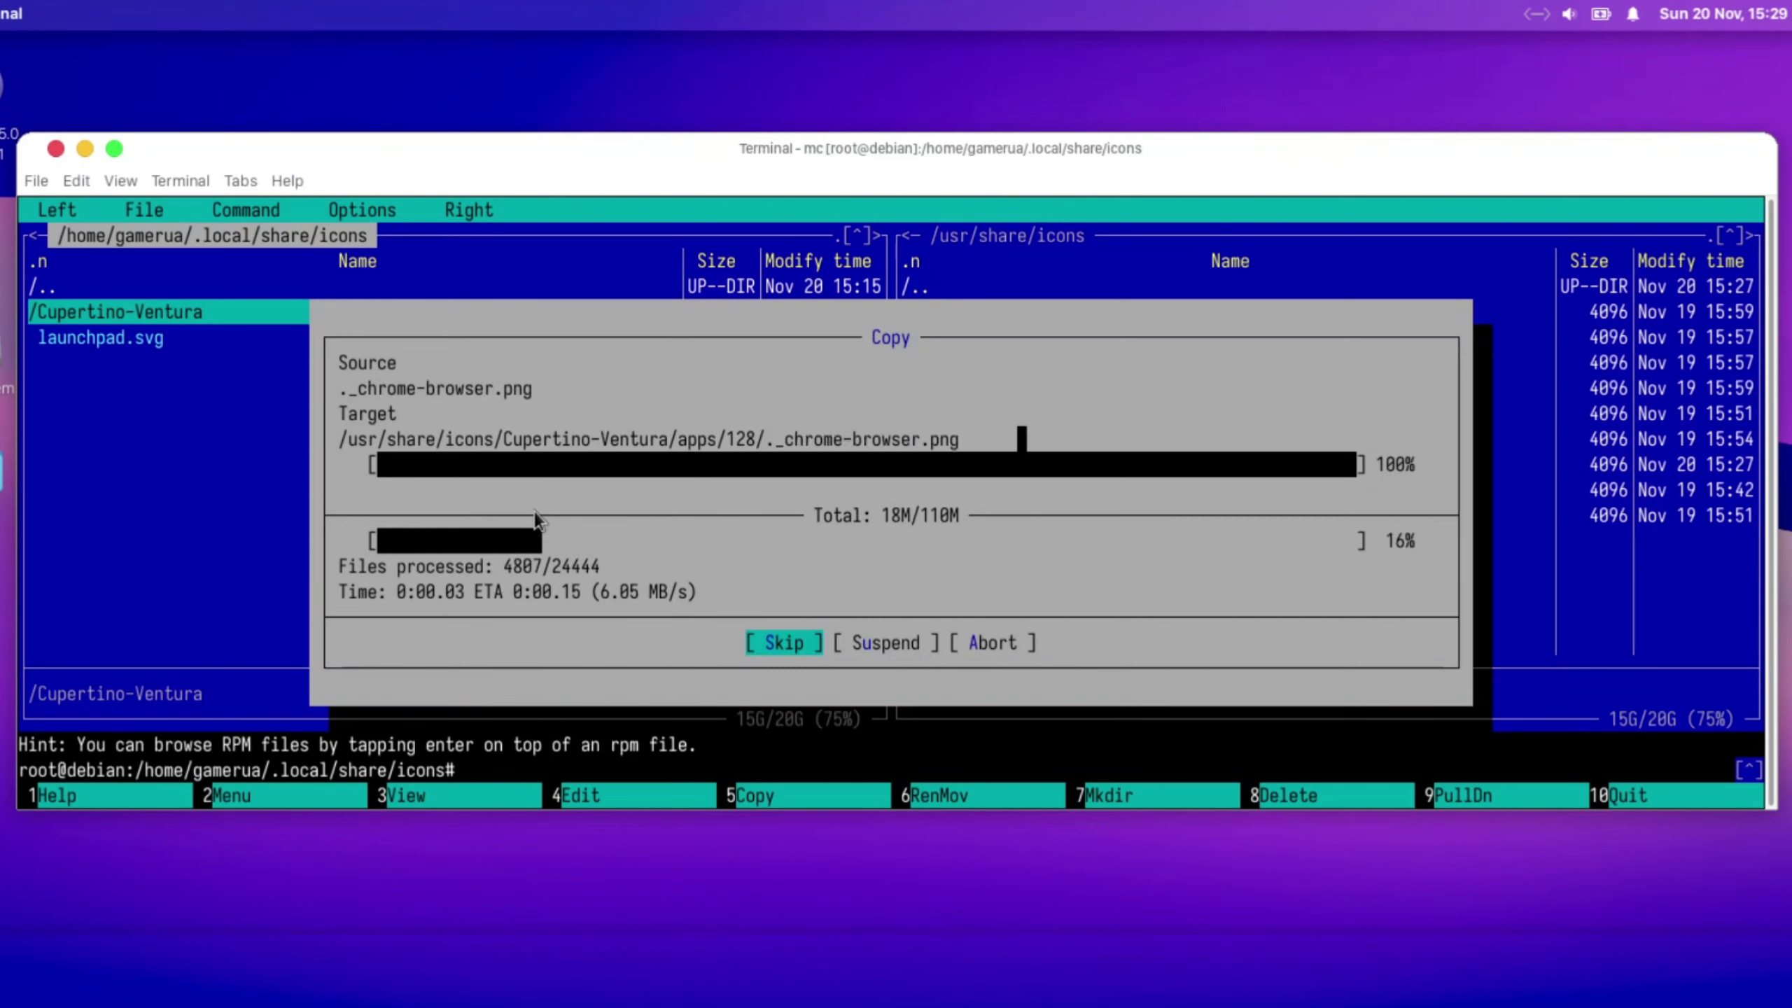